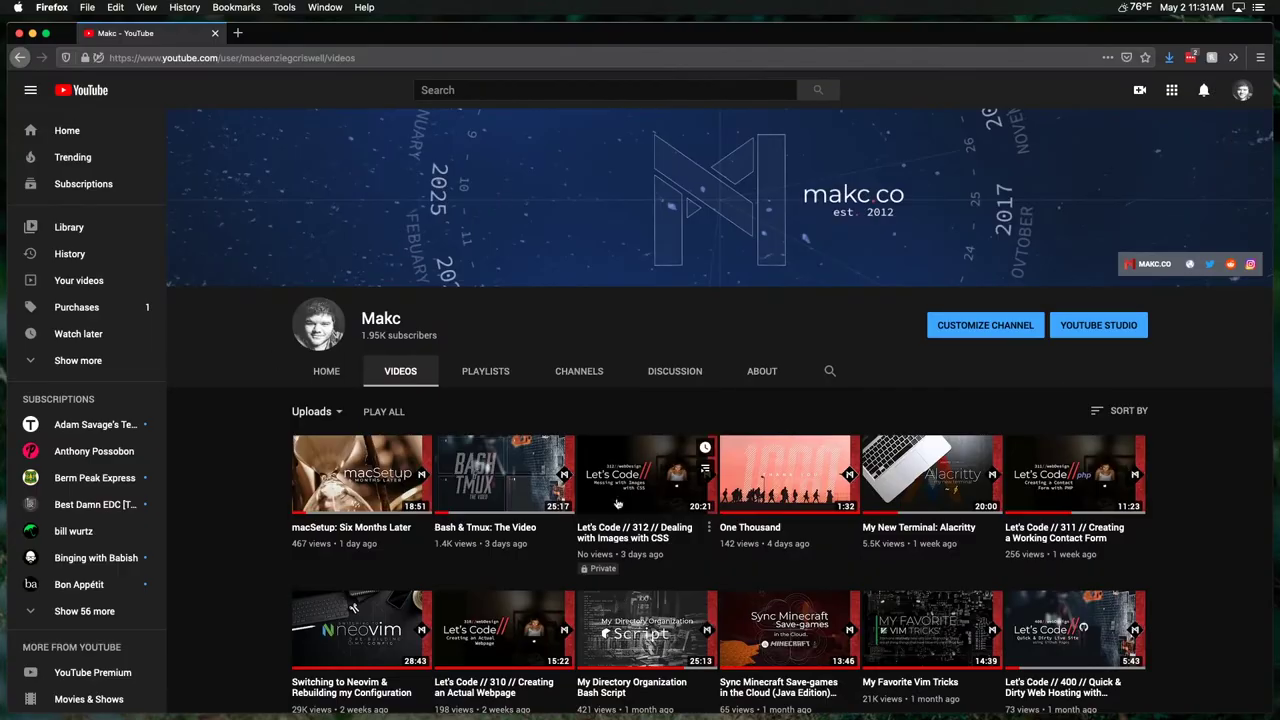
Step: Look through the channel's uploaded videos from the newest to the oldest and back
scroll(632, 519, "down", 20)
scroll(632, 519, "down", 15)
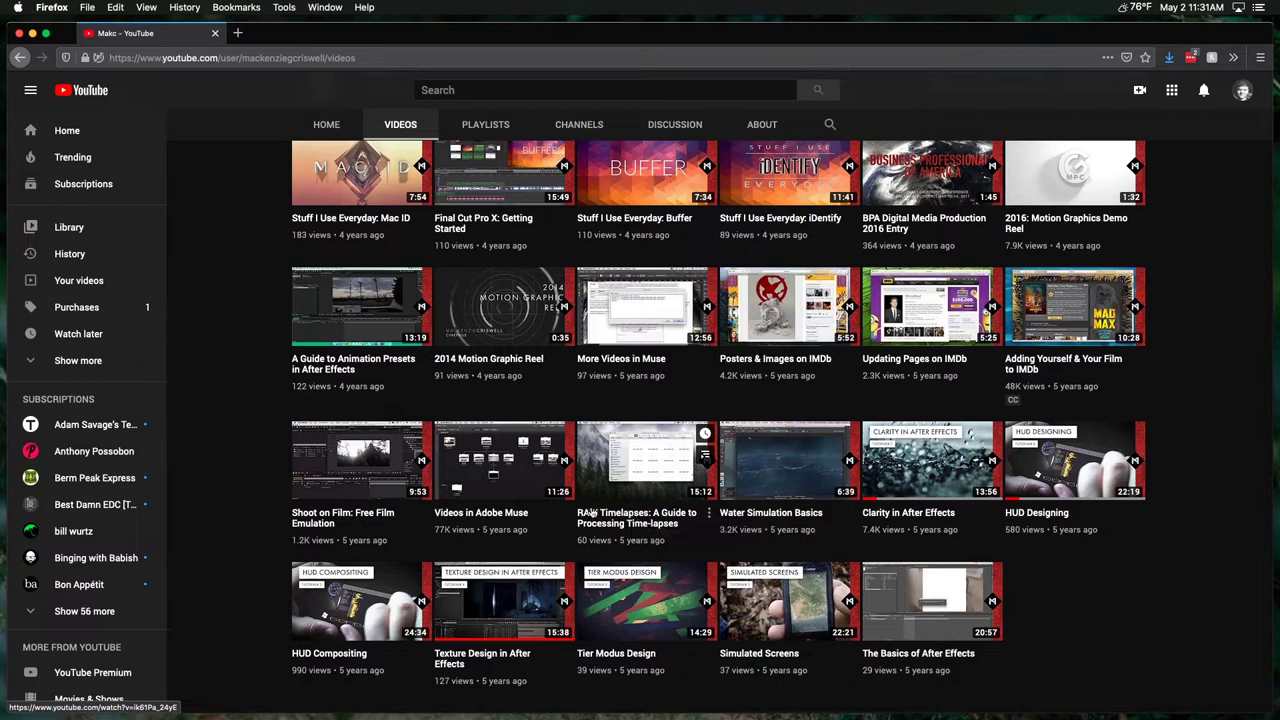
scroll(658, 527, "up", 15)
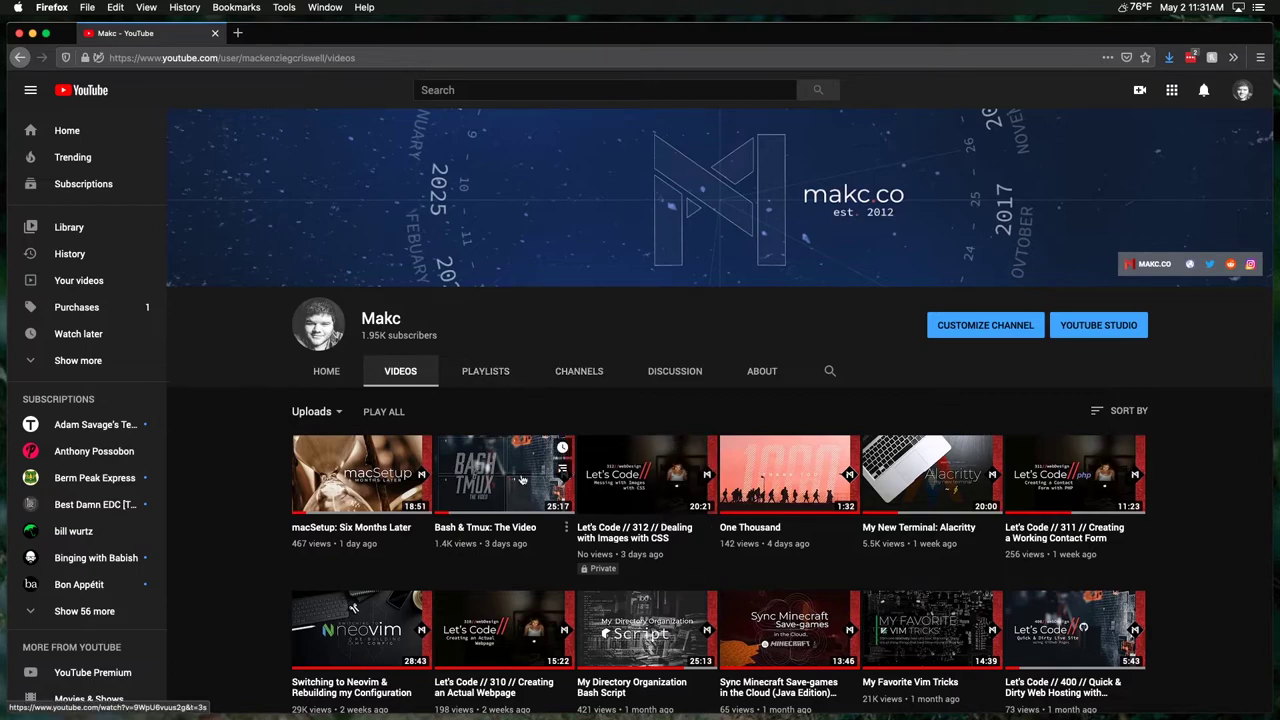
scroll(560, 450, "down", 10)
scroll(605, 506, "down", 15)
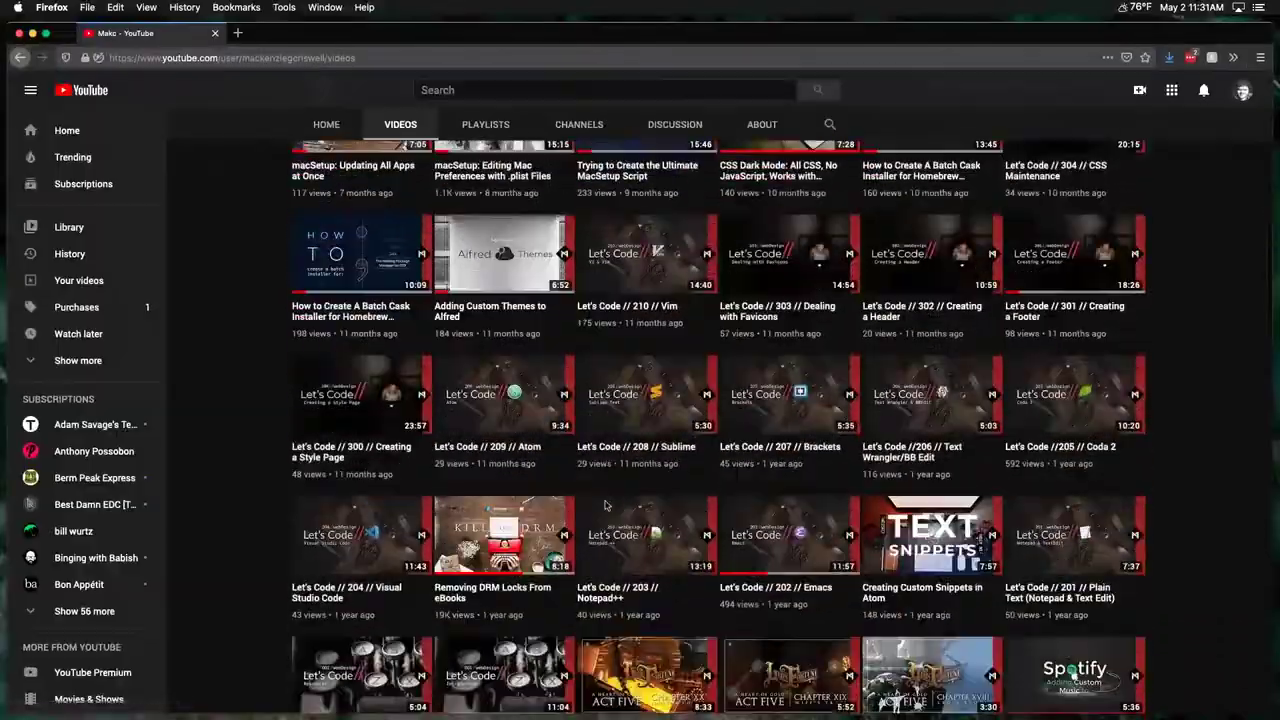
scroll(605, 506, "down", 2)
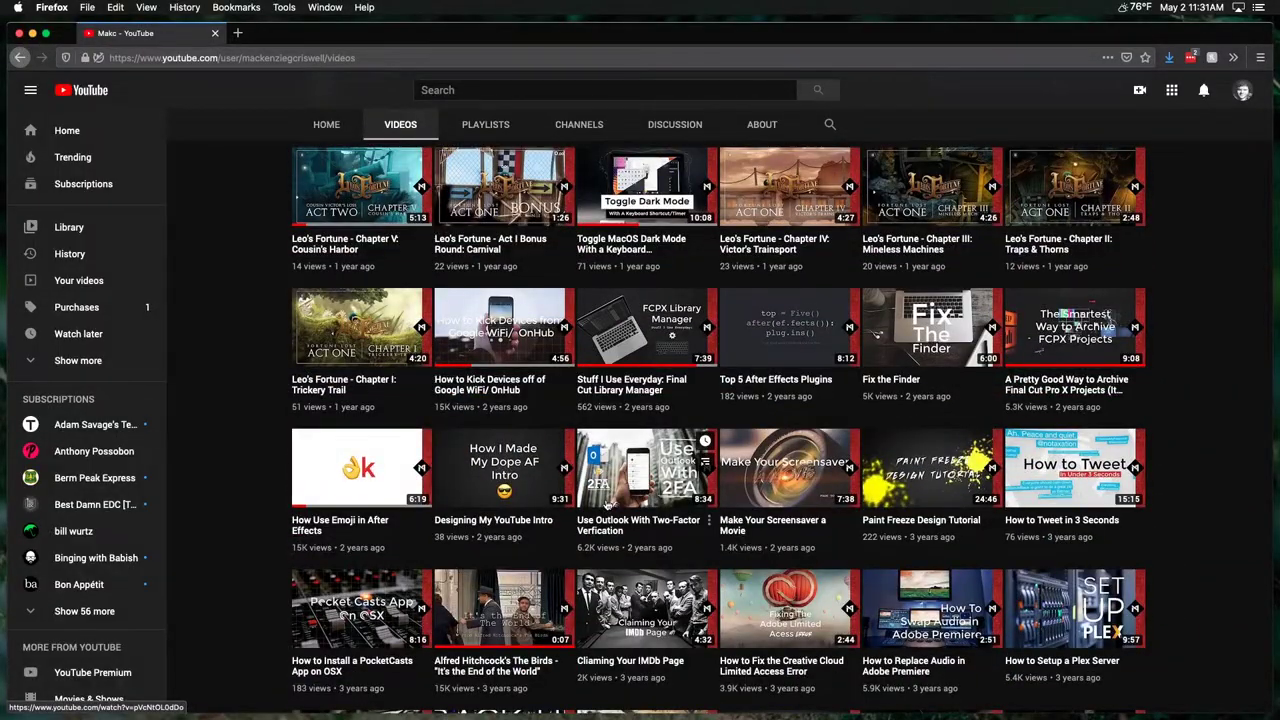
scroll(728, 496, "down", 2)
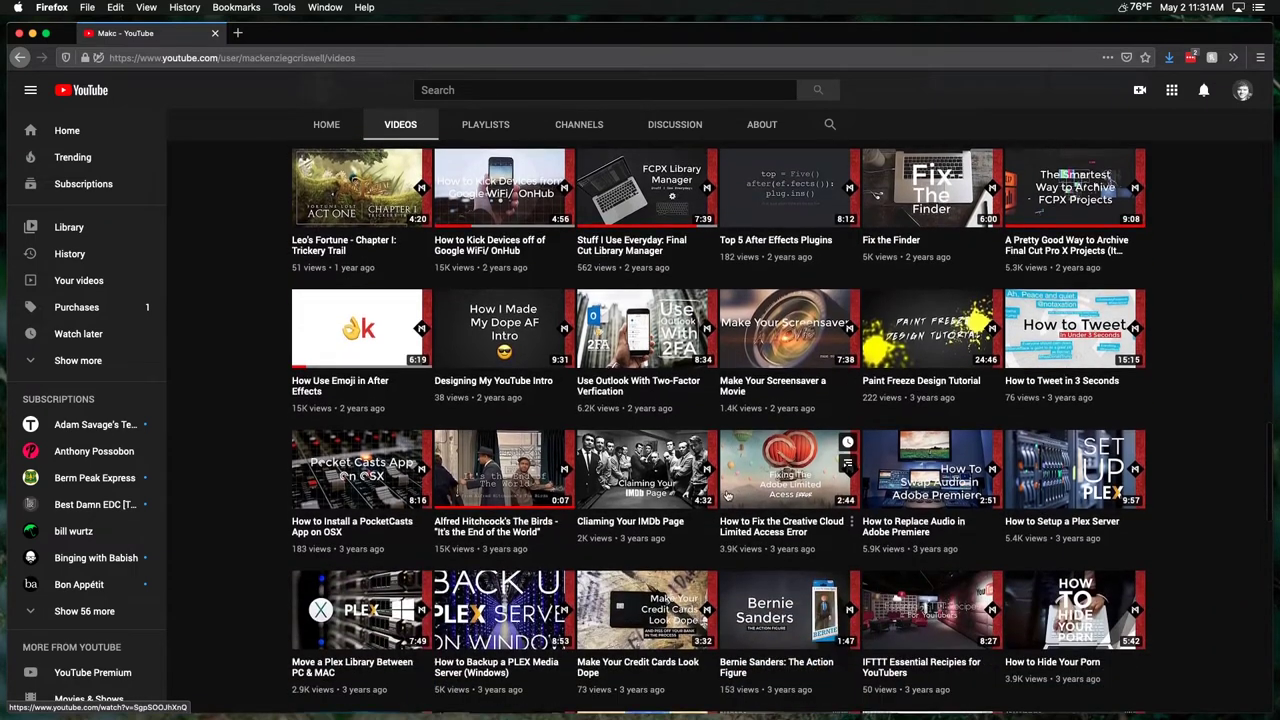
scroll(728, 496, "down", 2)
scroll(728, 496, "down", 14)
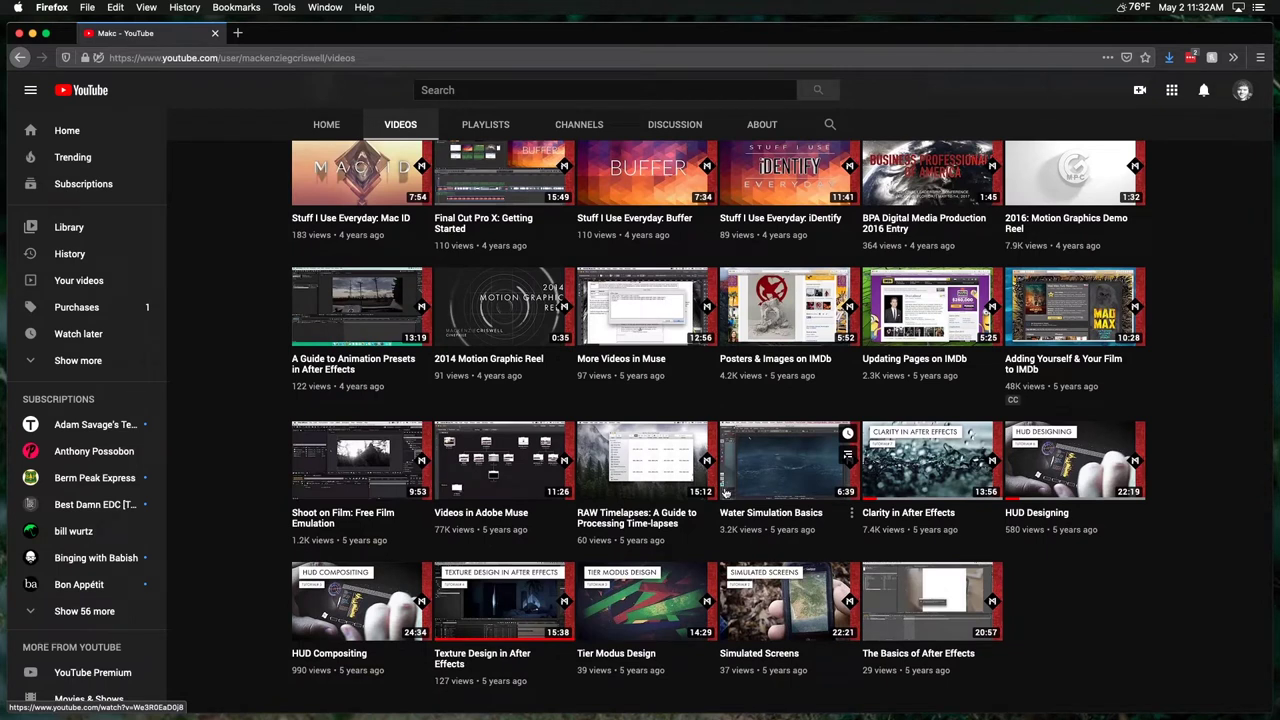
scroll(725, 497, "up", 3)
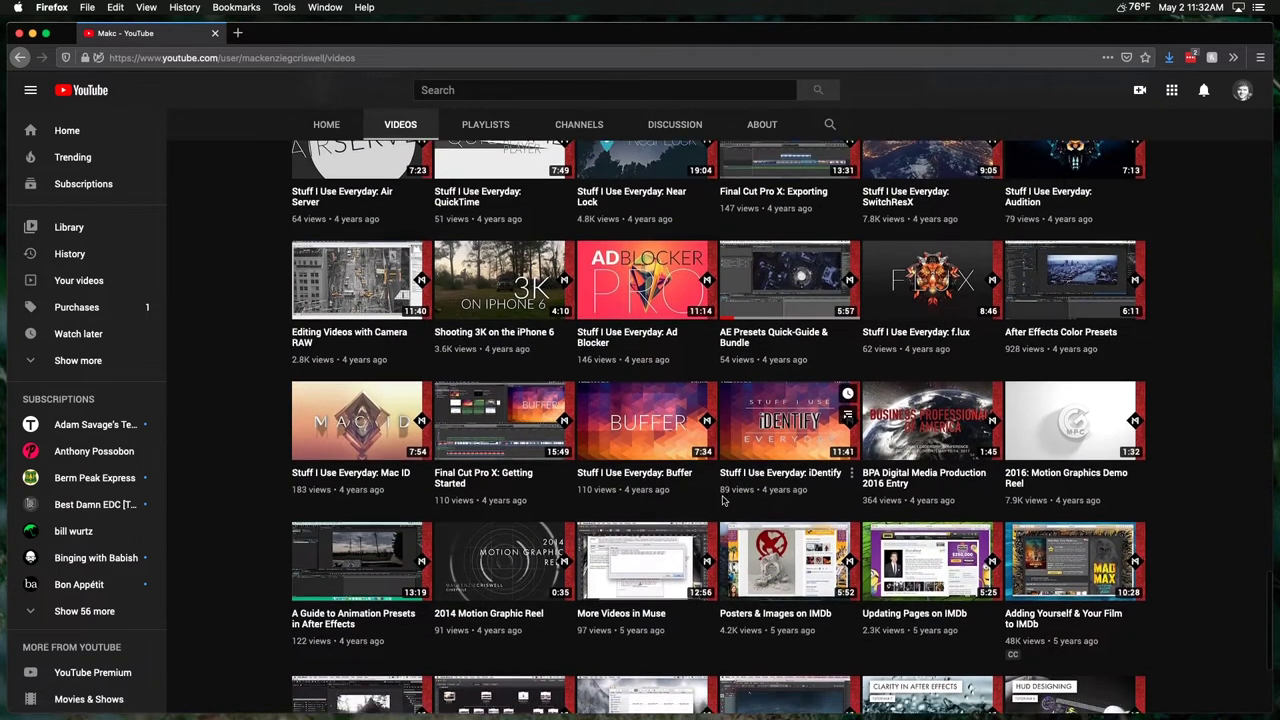
scroll(723, 500, "down", 3)
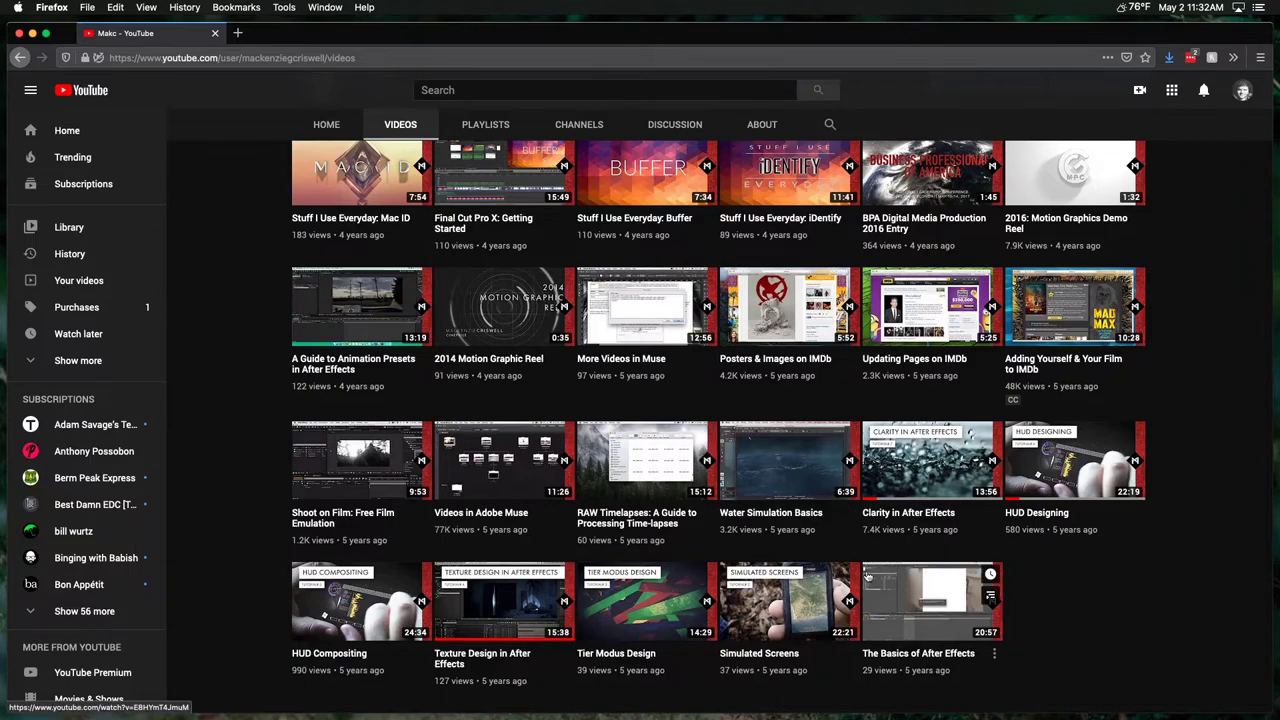
scroll(853, 569, "up", 4)
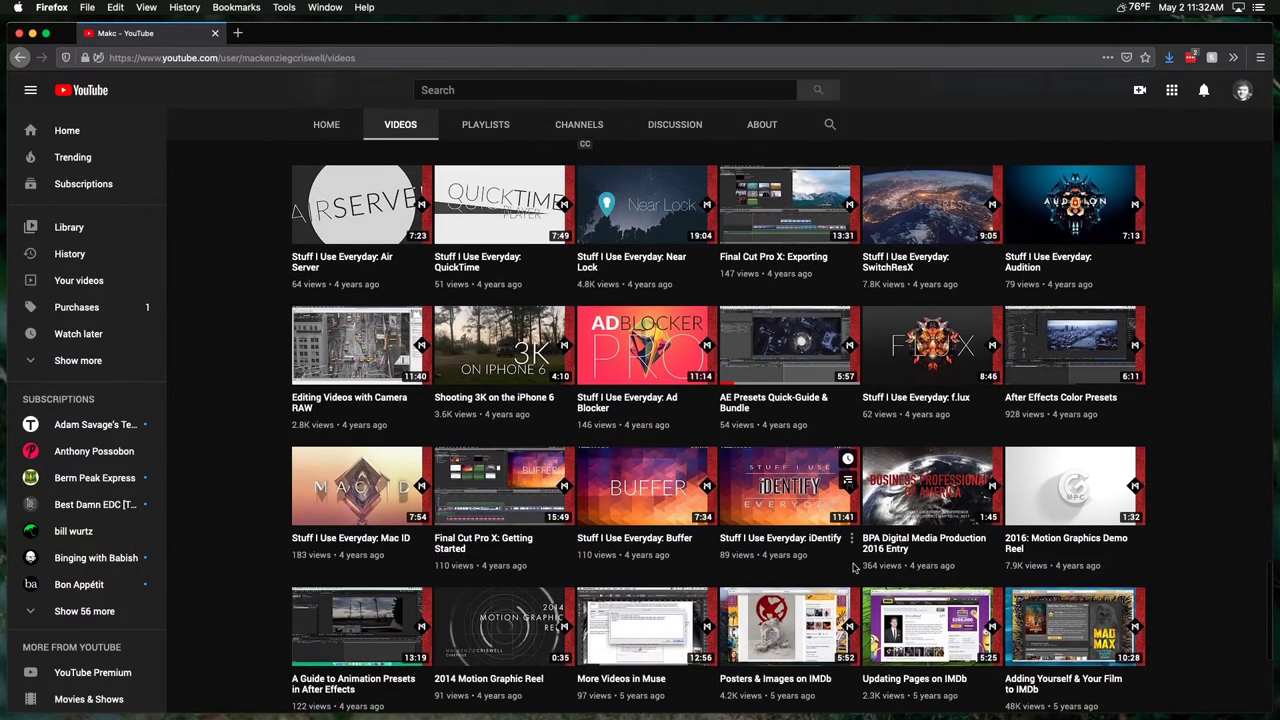
scroll(853, 569, "up", 20)
Step: Find the older upload "AE Presets Quick-Guide & Bundle" and view it in a new tab
scroll(853, 569, "down", 5)
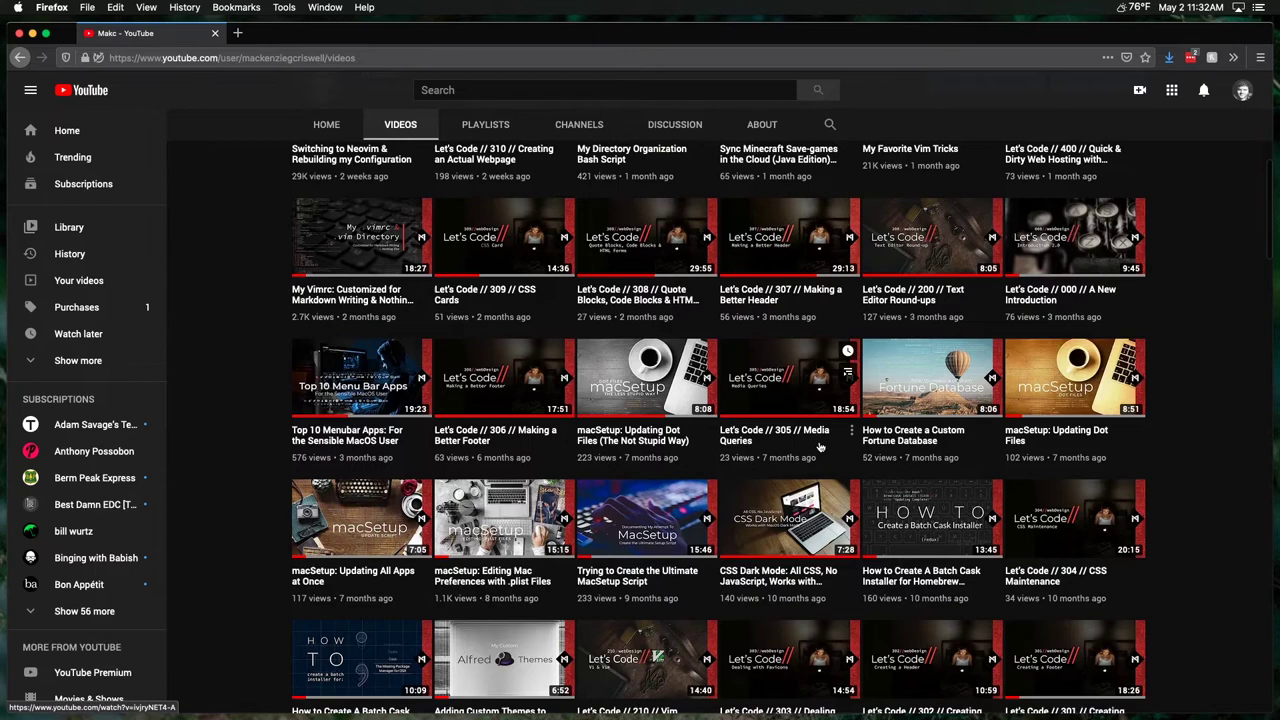
scroll(820, 448, "down", 2)
scroll(806, 466, "down", 2)
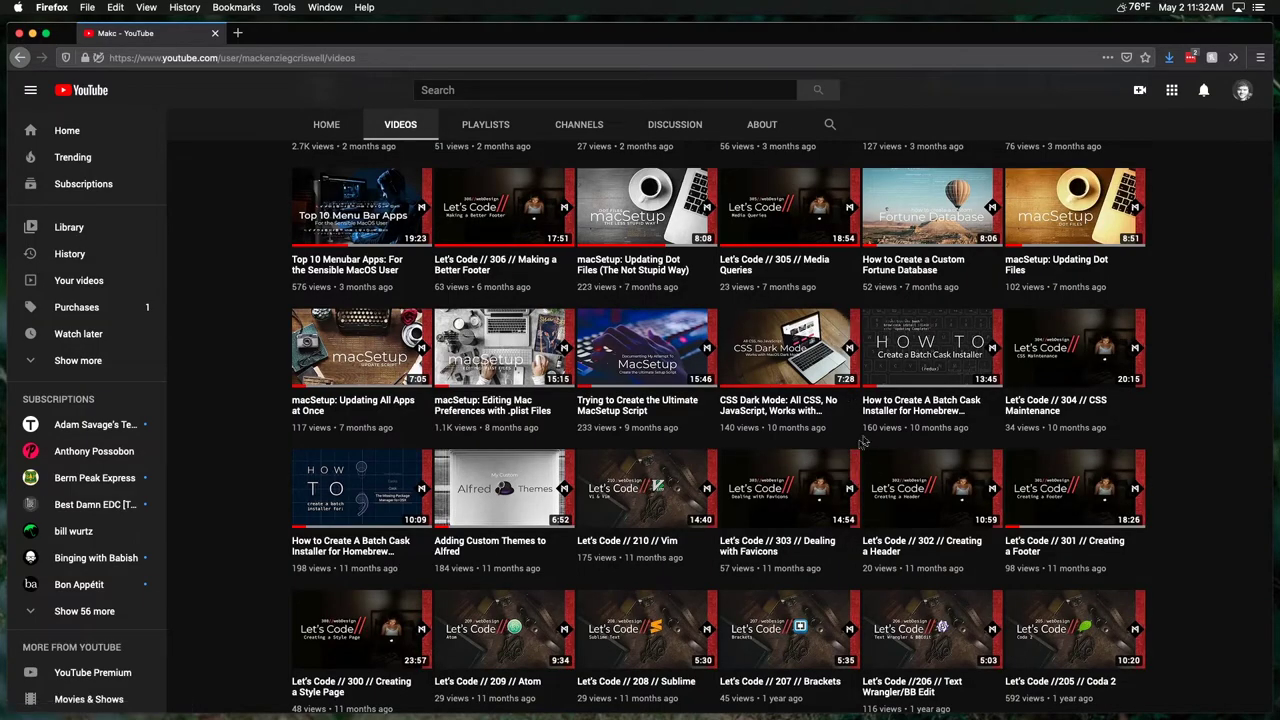
scroll(812, 474, "down", 1)
scroll(815, 472, "down", 1)
scroll(817, 469, "down", 5)
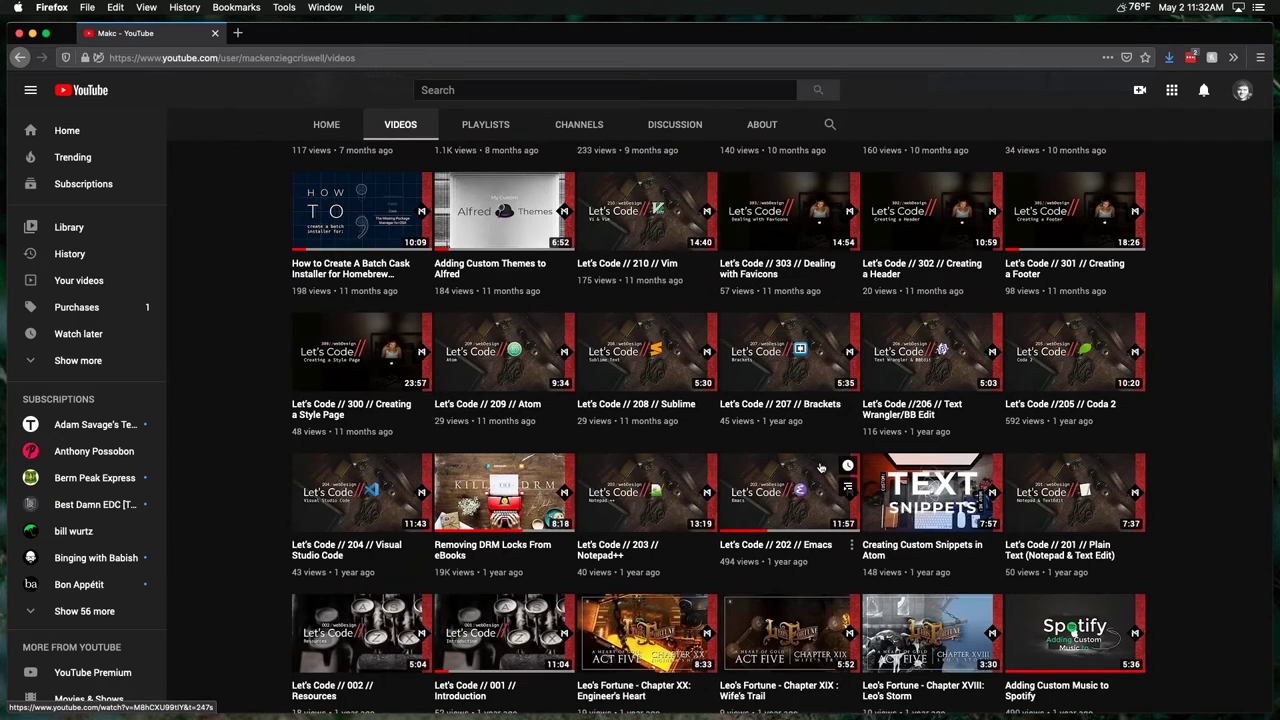
scroll(820, 467, "down", 8)
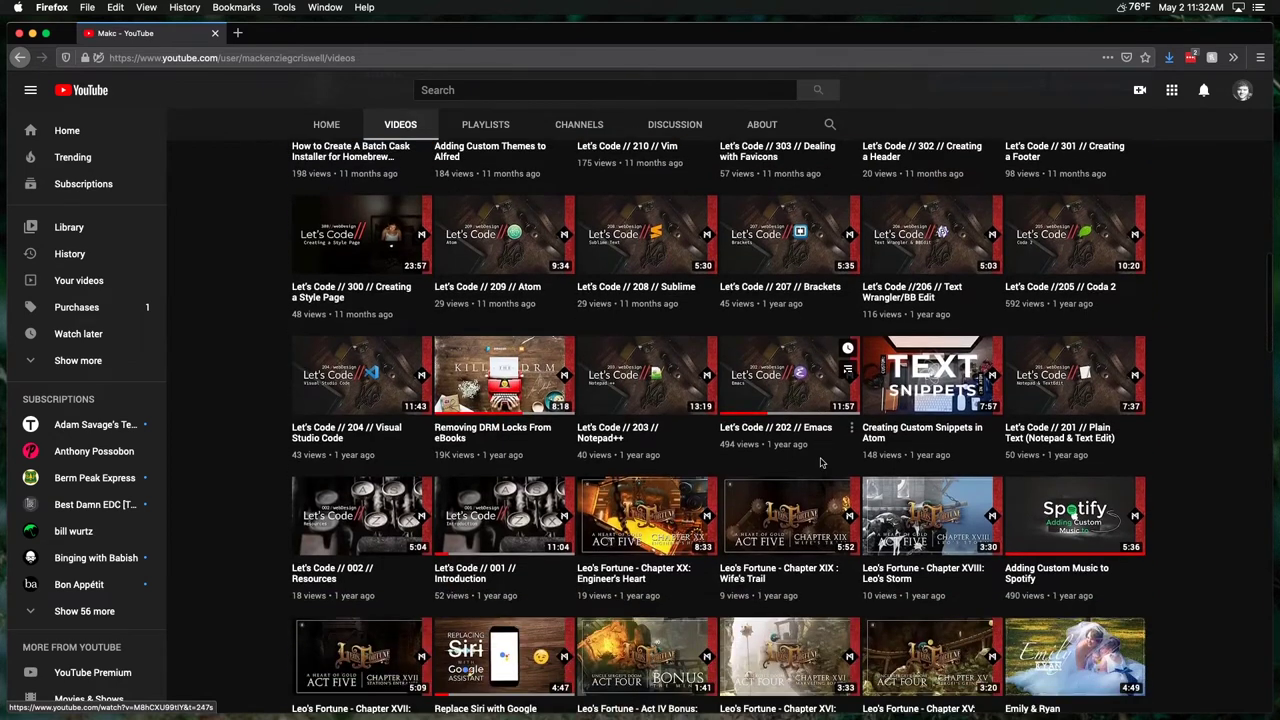
scroll(820, 462, "down", 15)
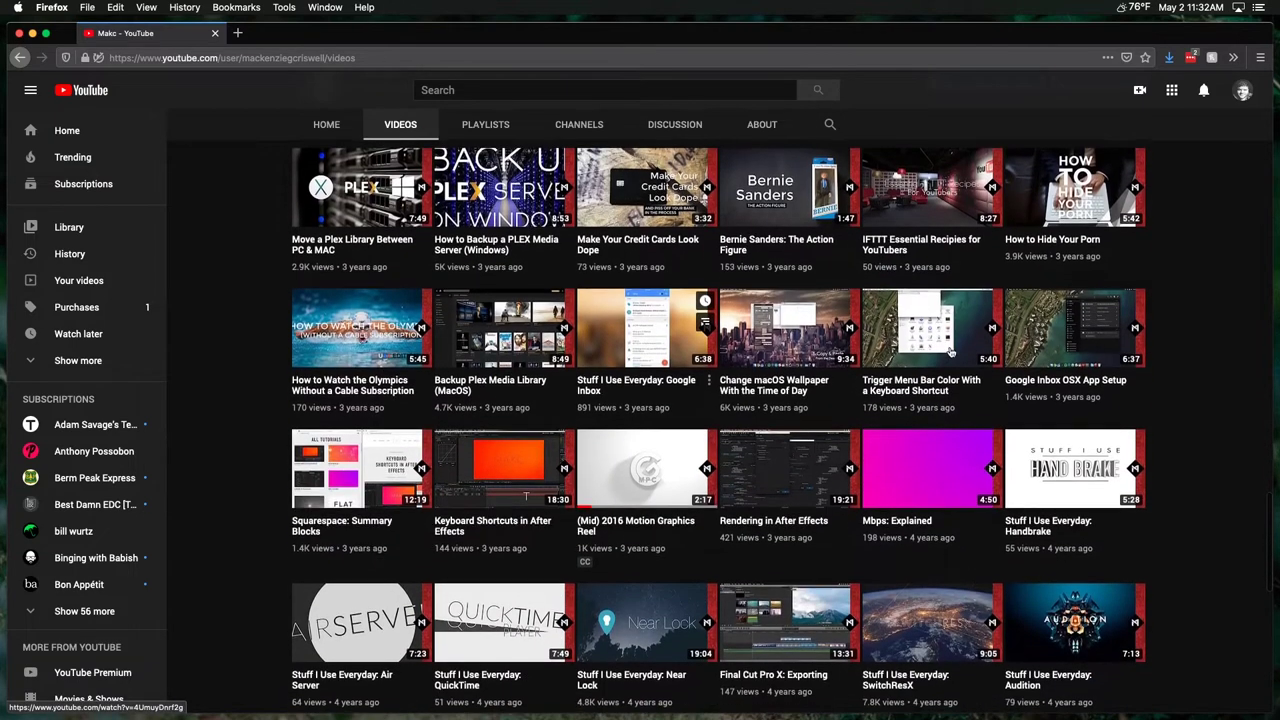
scroll(832, 493, "down", 8)
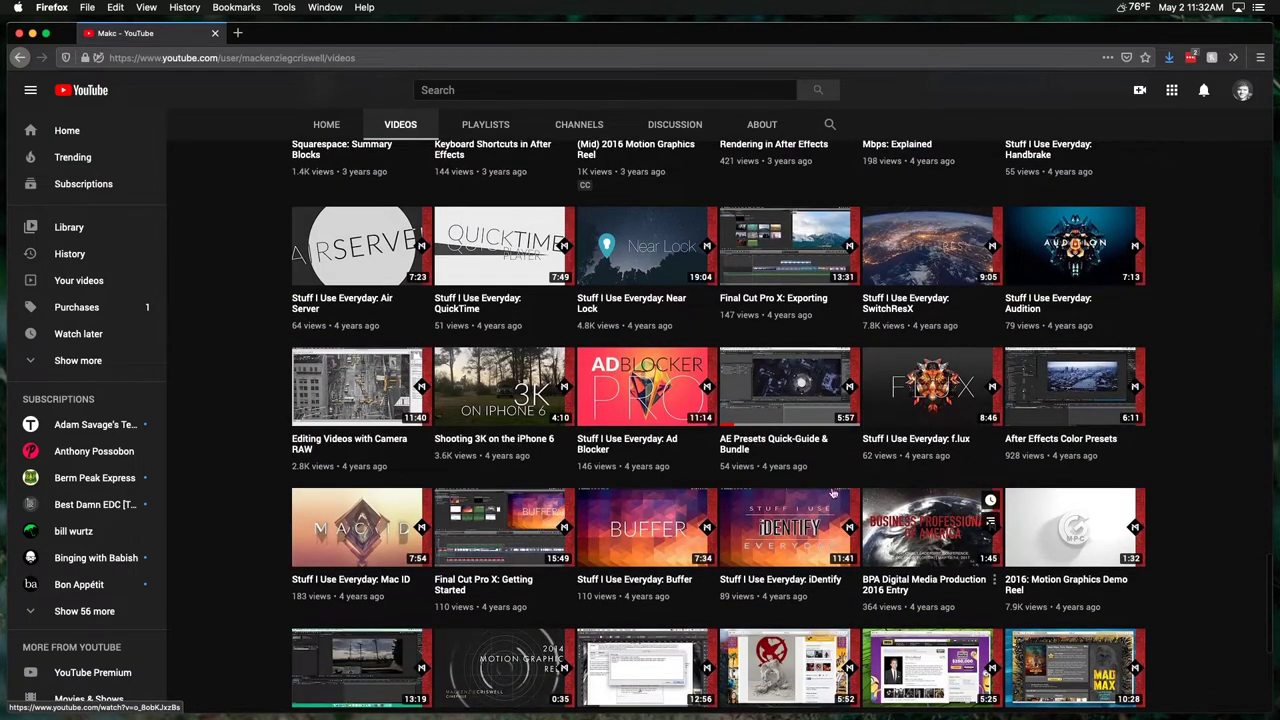
right_click(786, 418)
left_click(840, 408)
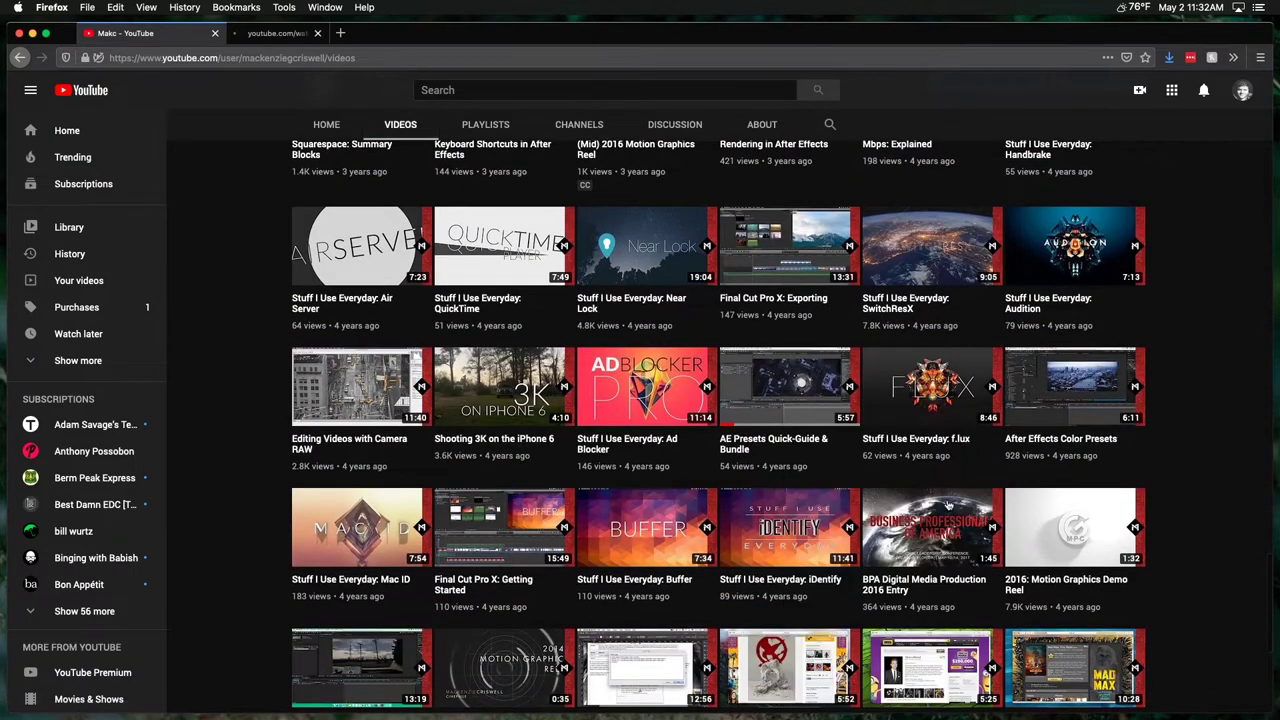
left_click(272, 36)
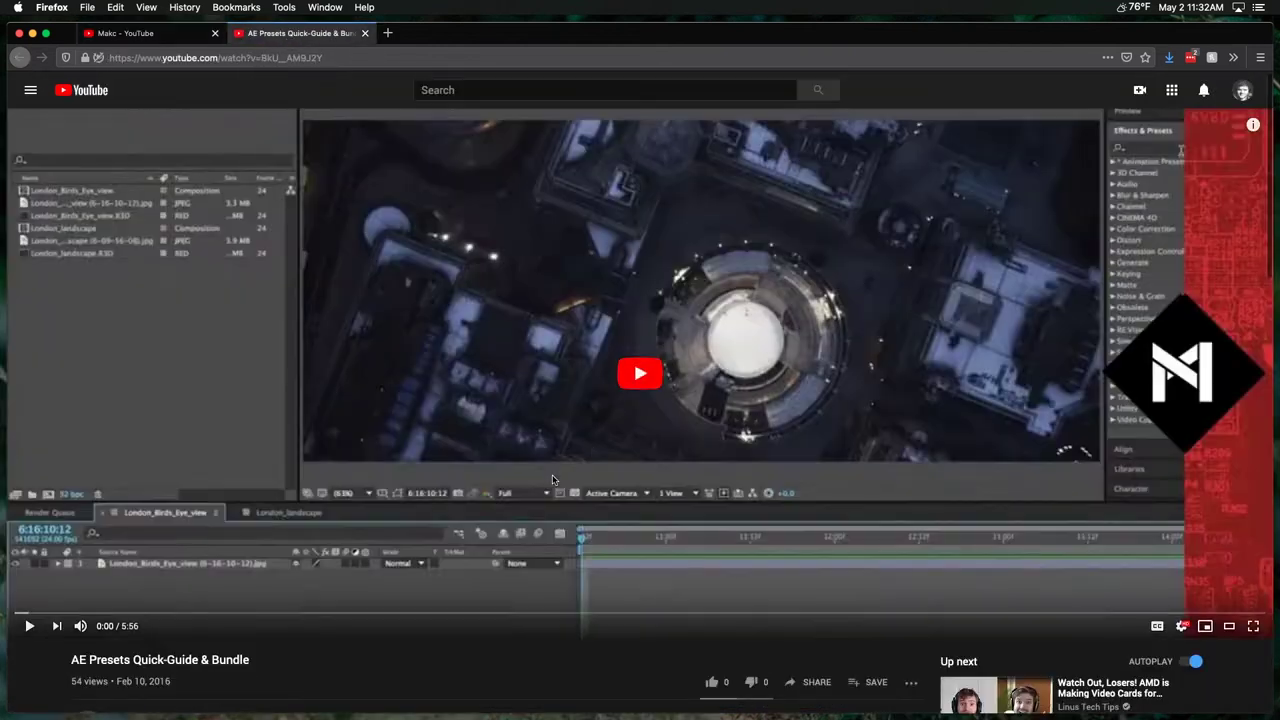
Step: Play the opening of the AE Presets video, go back to 0:02 and pause on its intro title card
left_click(617, 435)
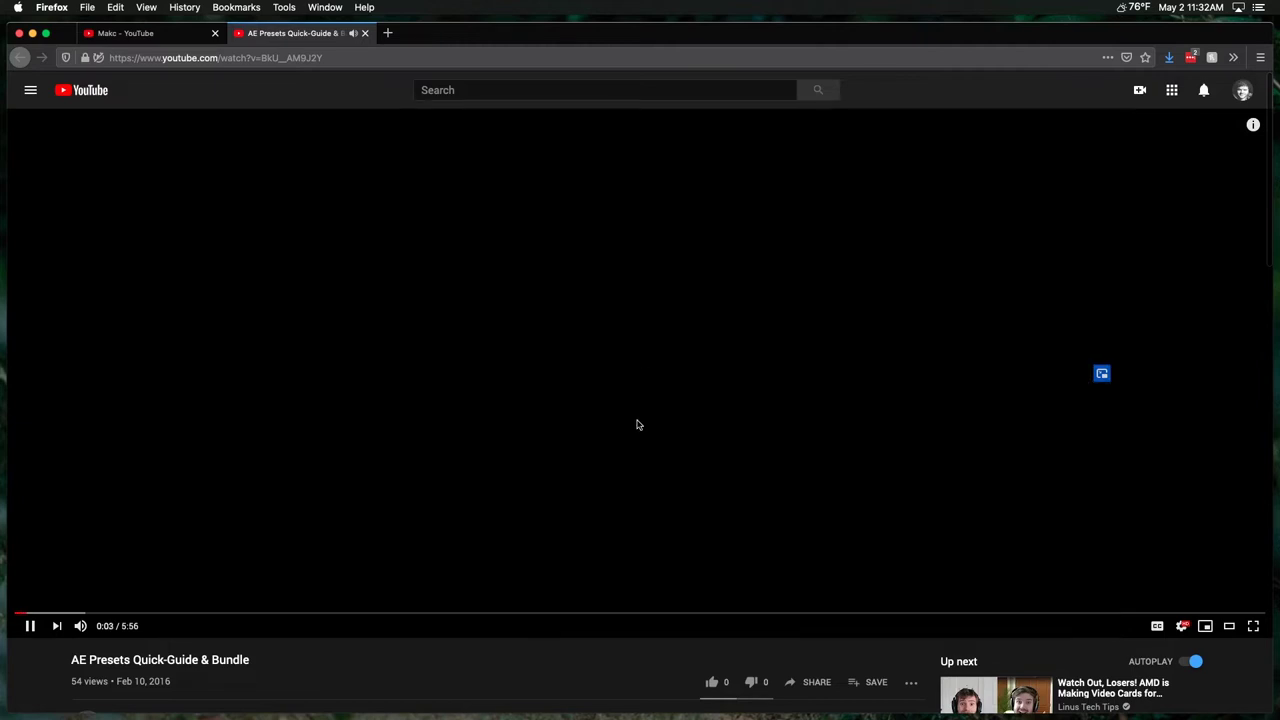
left_click(637, 425)
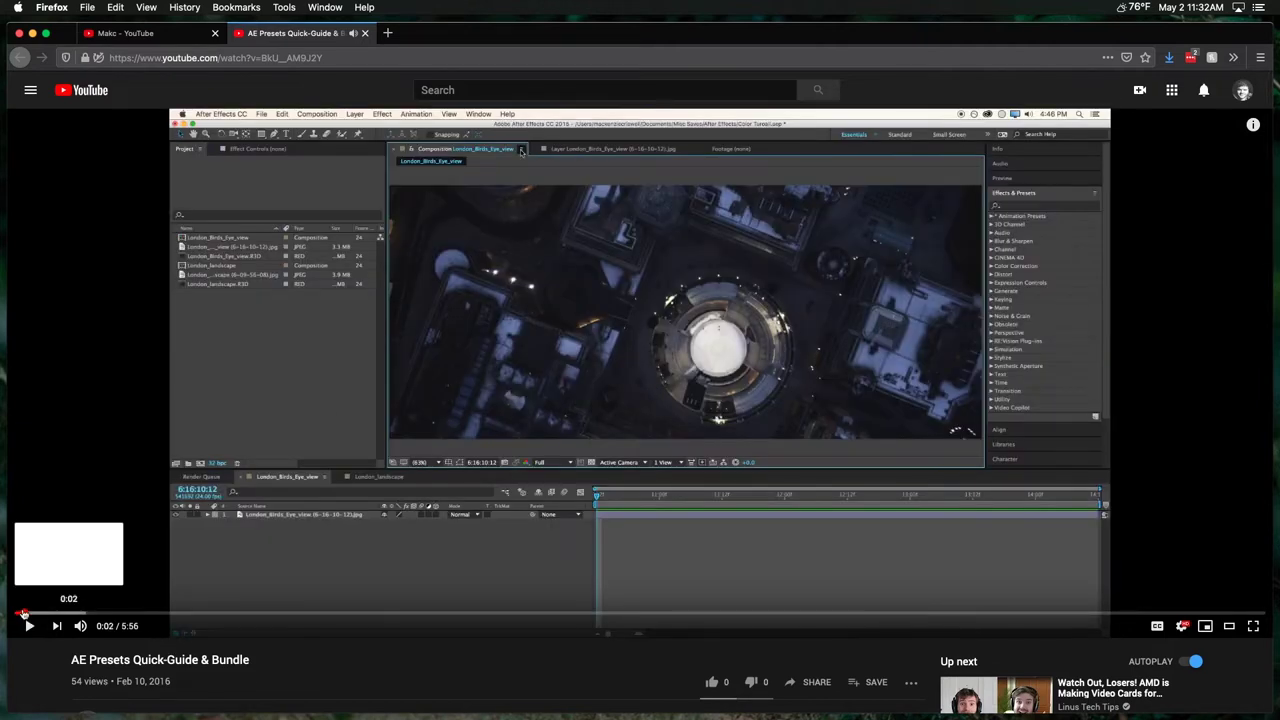
left_click(25, 613)
left_click(595, 466)
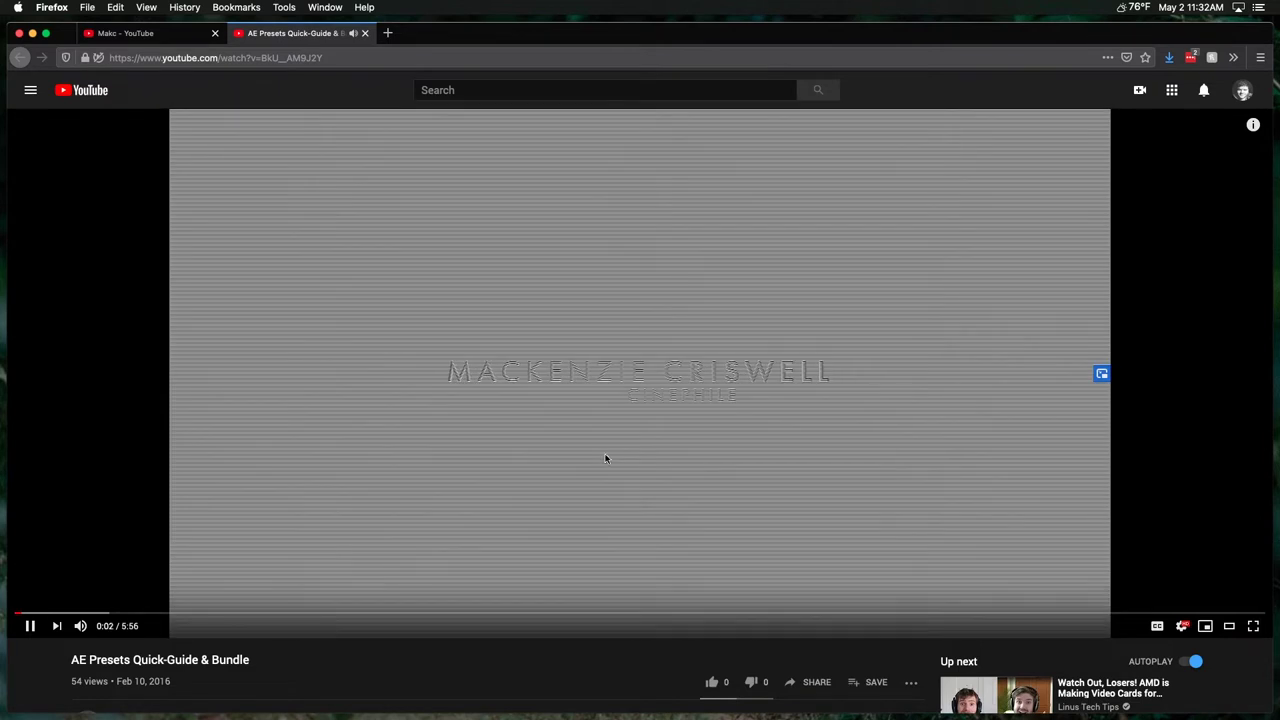
left_click(600, 462)
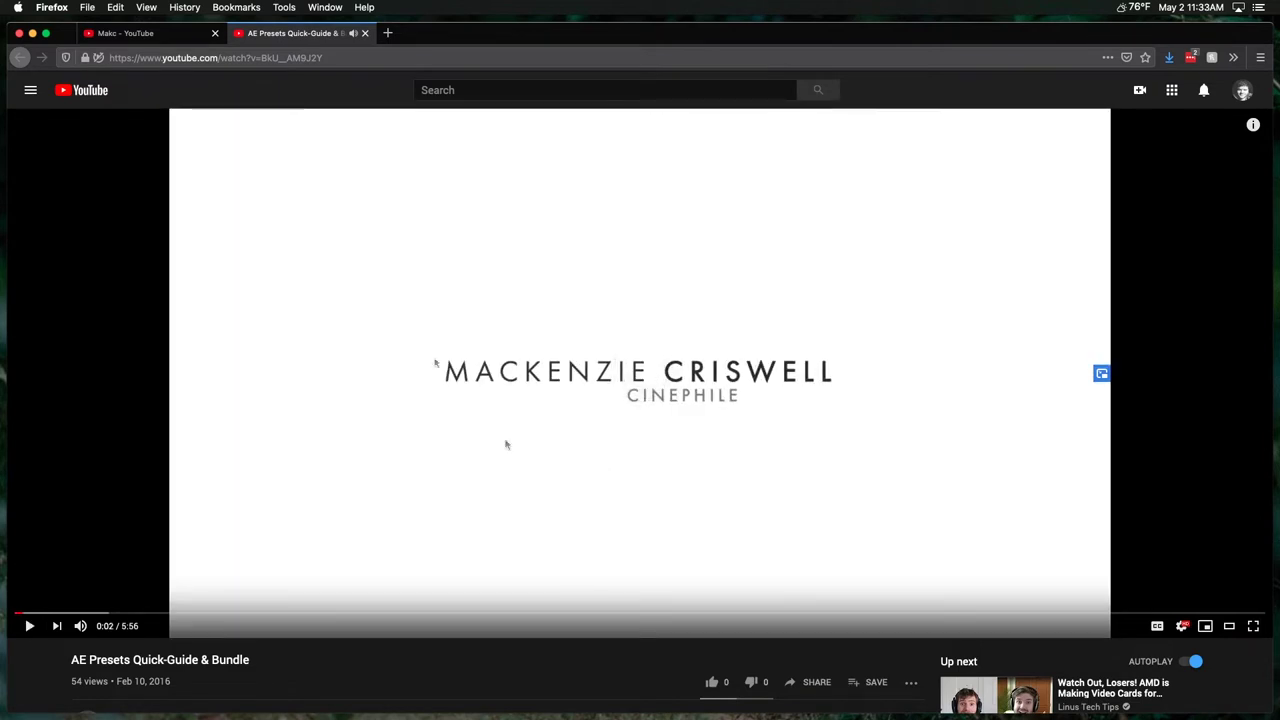
Step: Close the AE Presets video and look through the channel's uploads for other intro styles
left_click(365, 33)
scroll(600, 420, "down", 3)
scroll(623, 470, "up", 8)
scroll(623, 474, "down", 10)
scroll(623, 474, "up", 8)
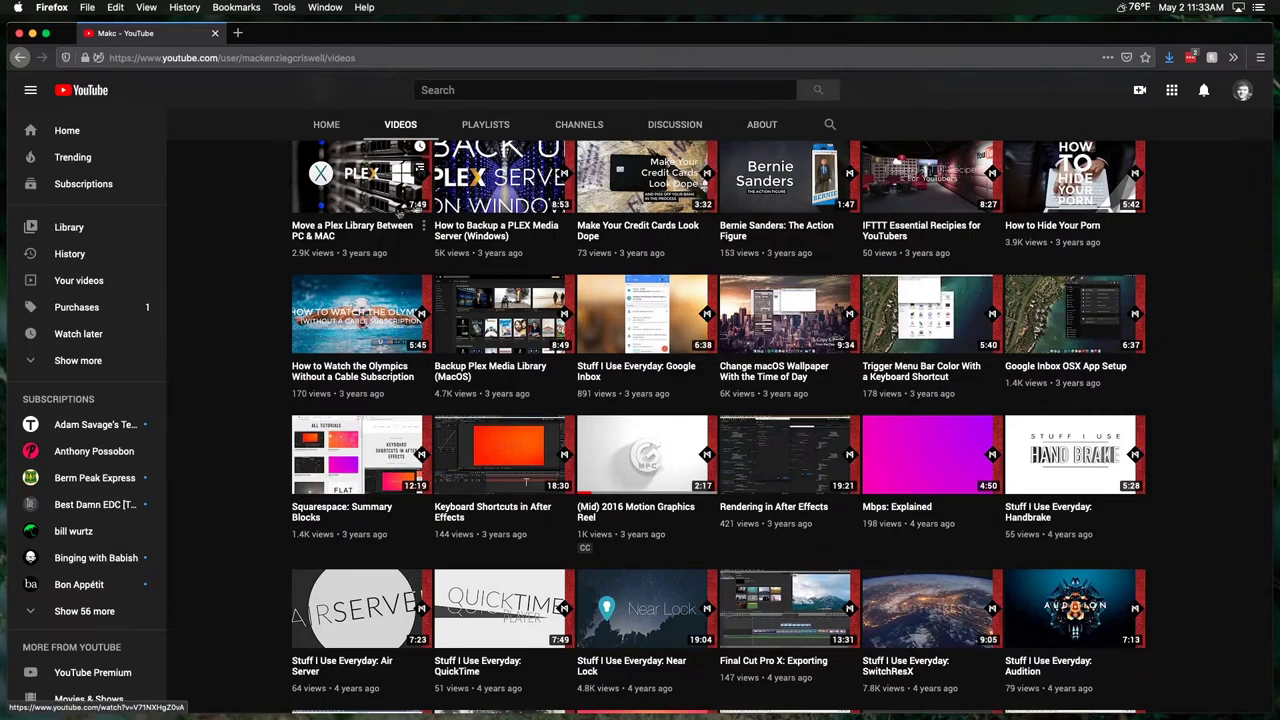
scroll(400, 210, "up", 10)
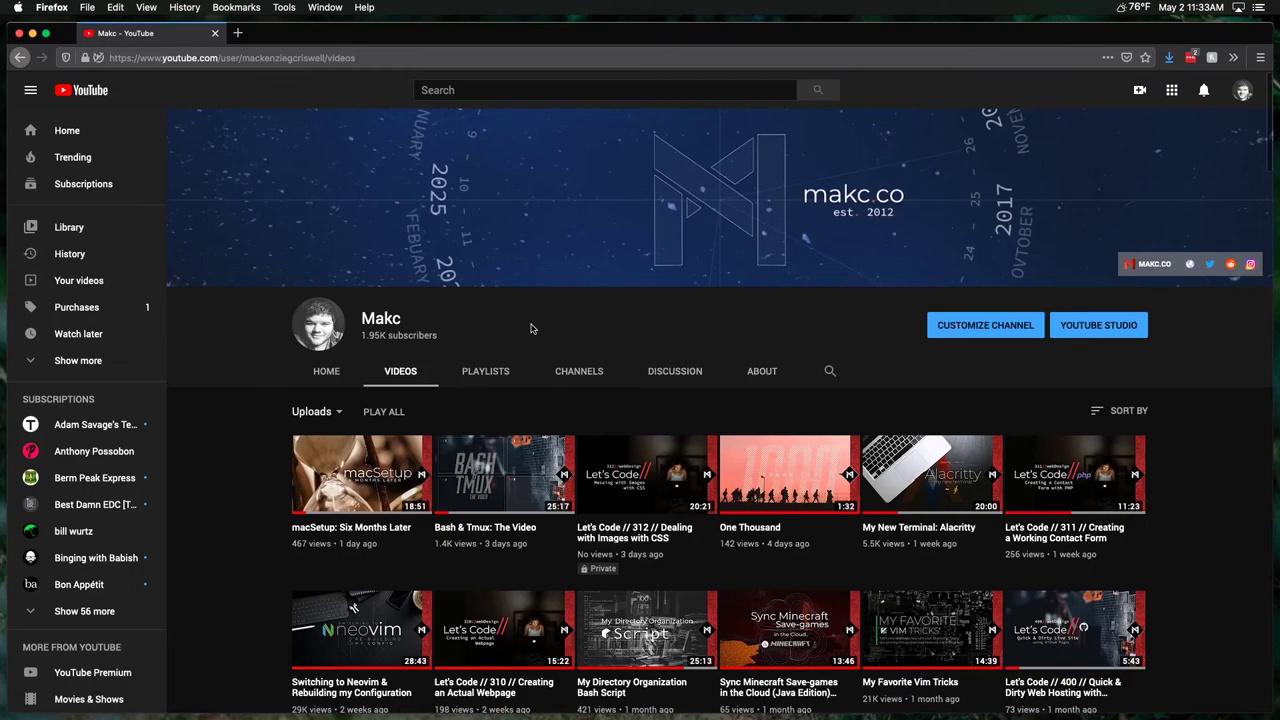
scroll(531, 329, "down", 15)
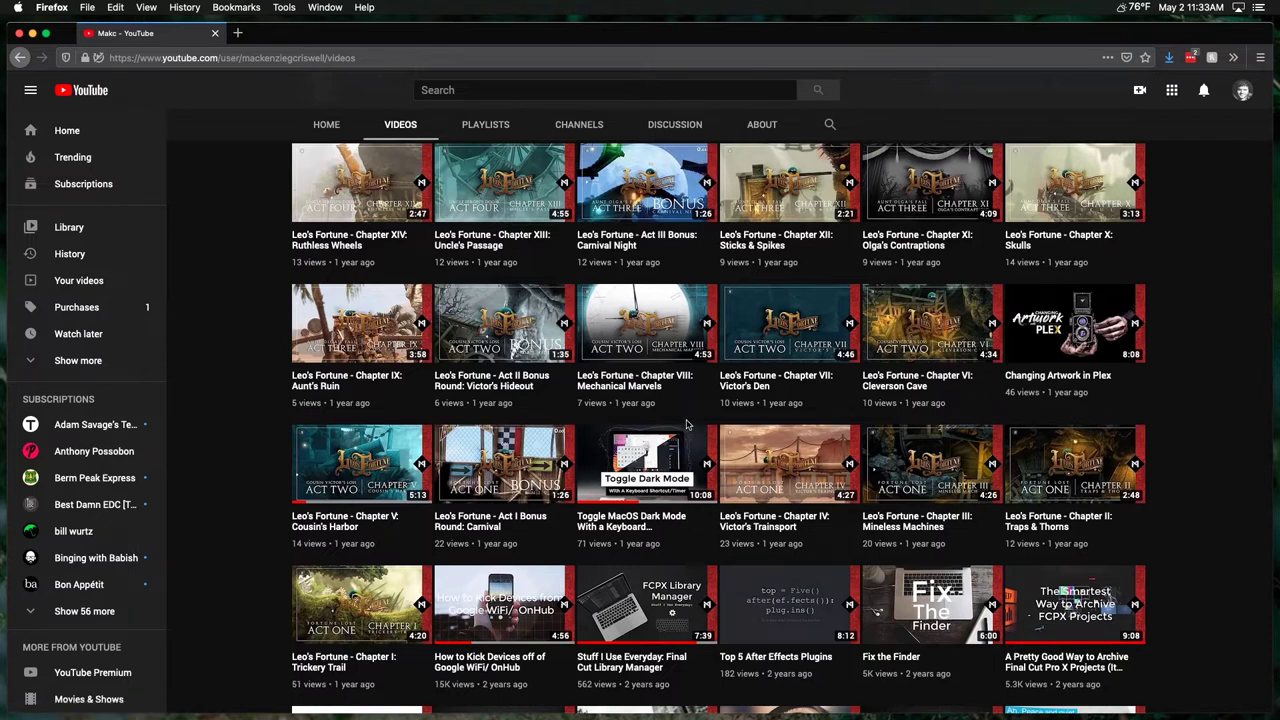
scroll(686, 420, "down", 4)
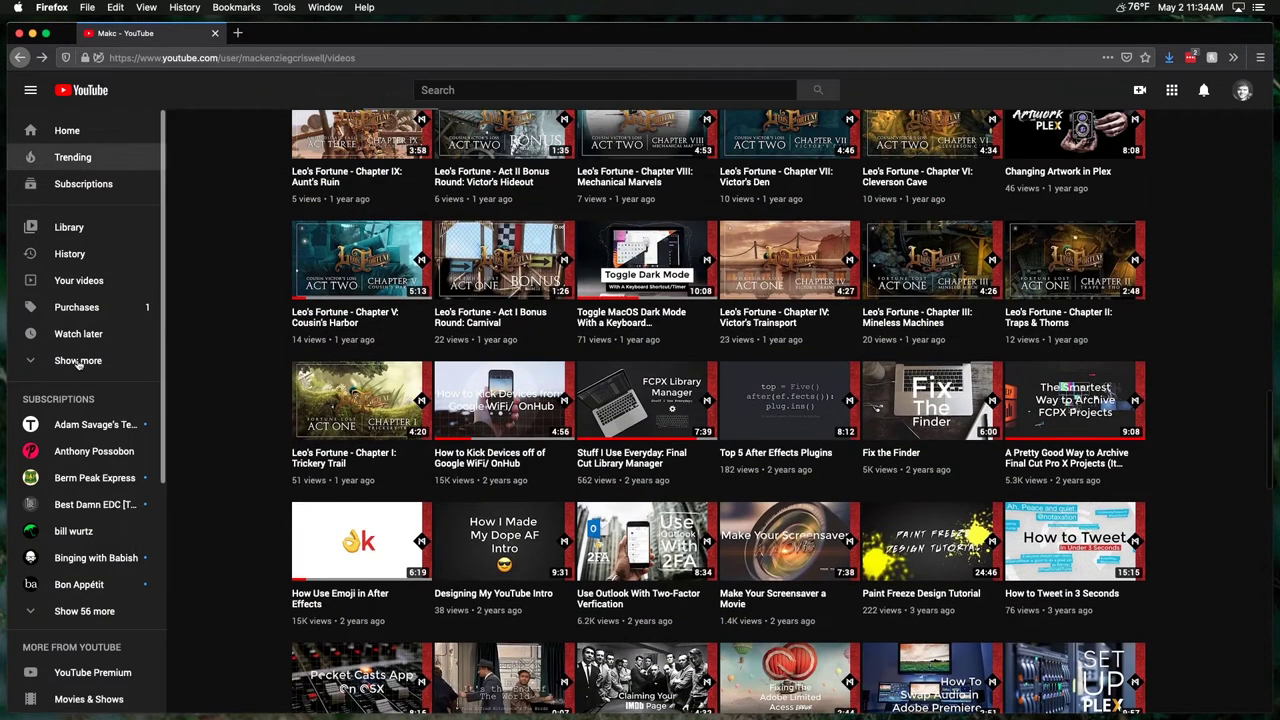
Step: Find "Leo's Fortune - Chapter XX: Engineer's Heart" among the channel's uploads and open it in a new tab
scroll(601, 371, "up", 20)
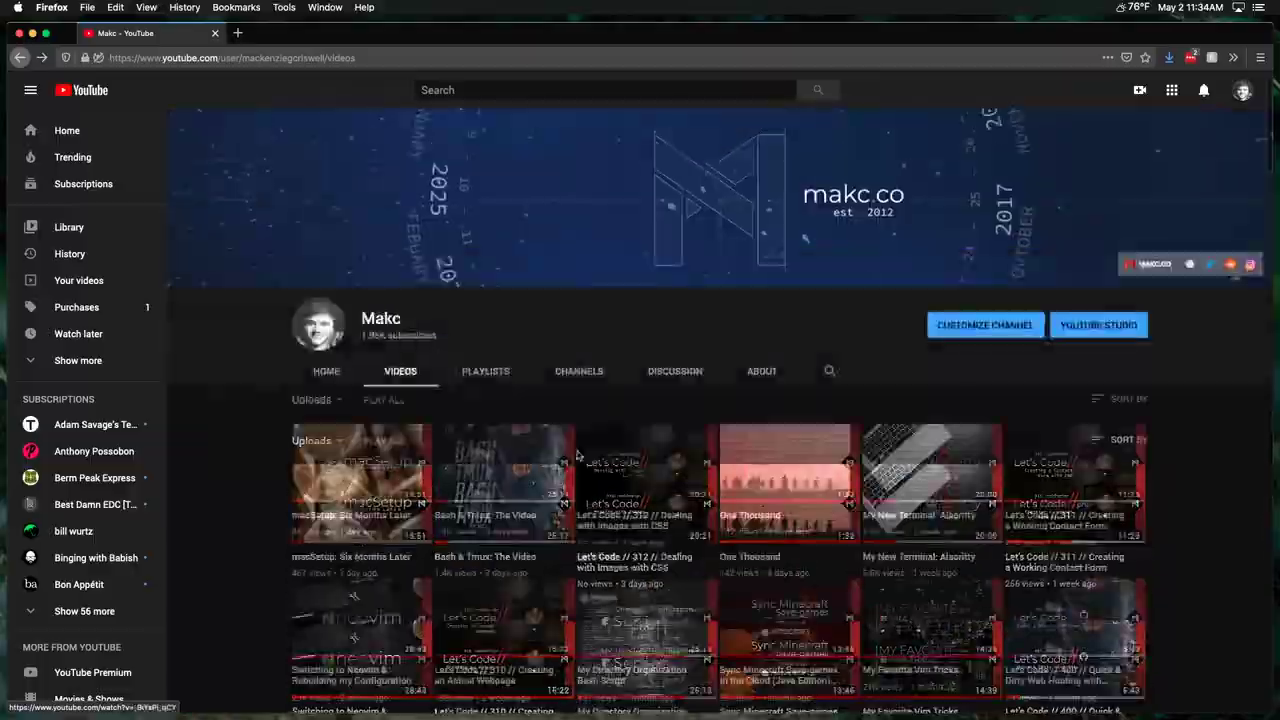
scroll(578, 455, "down", 8)
scroll(578, 455, "down", 10)
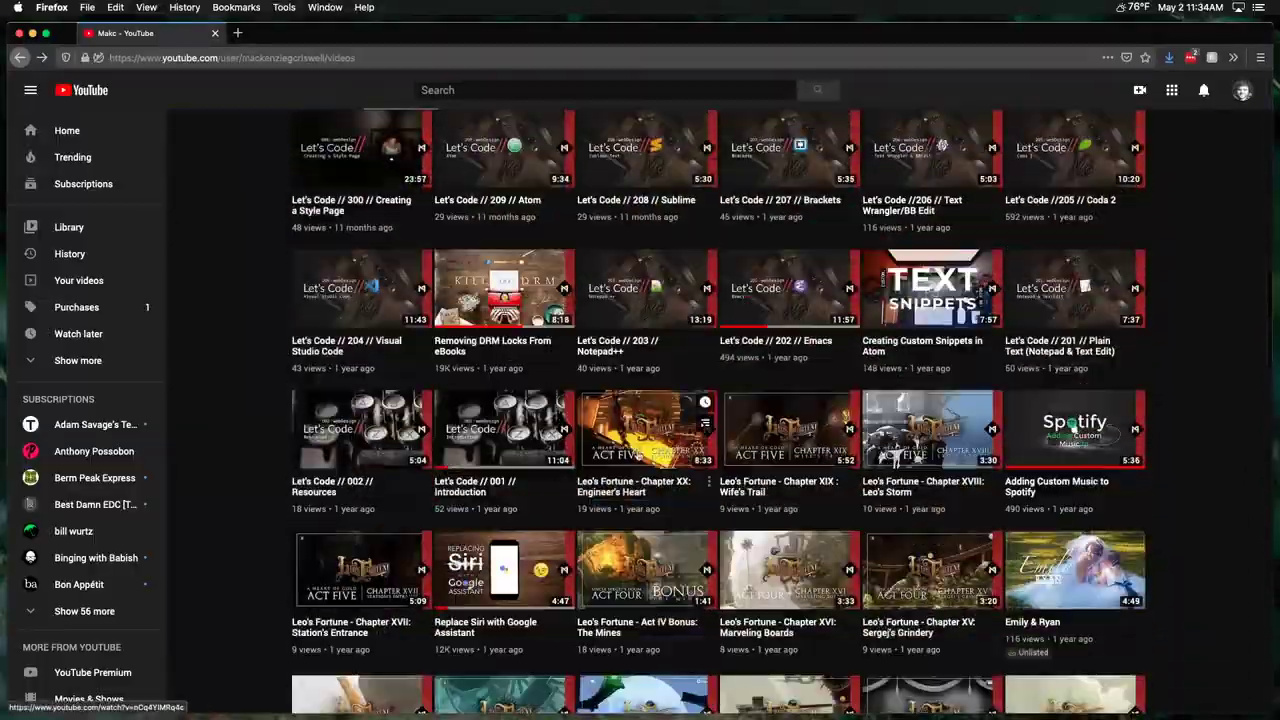
right_click(624, 412)
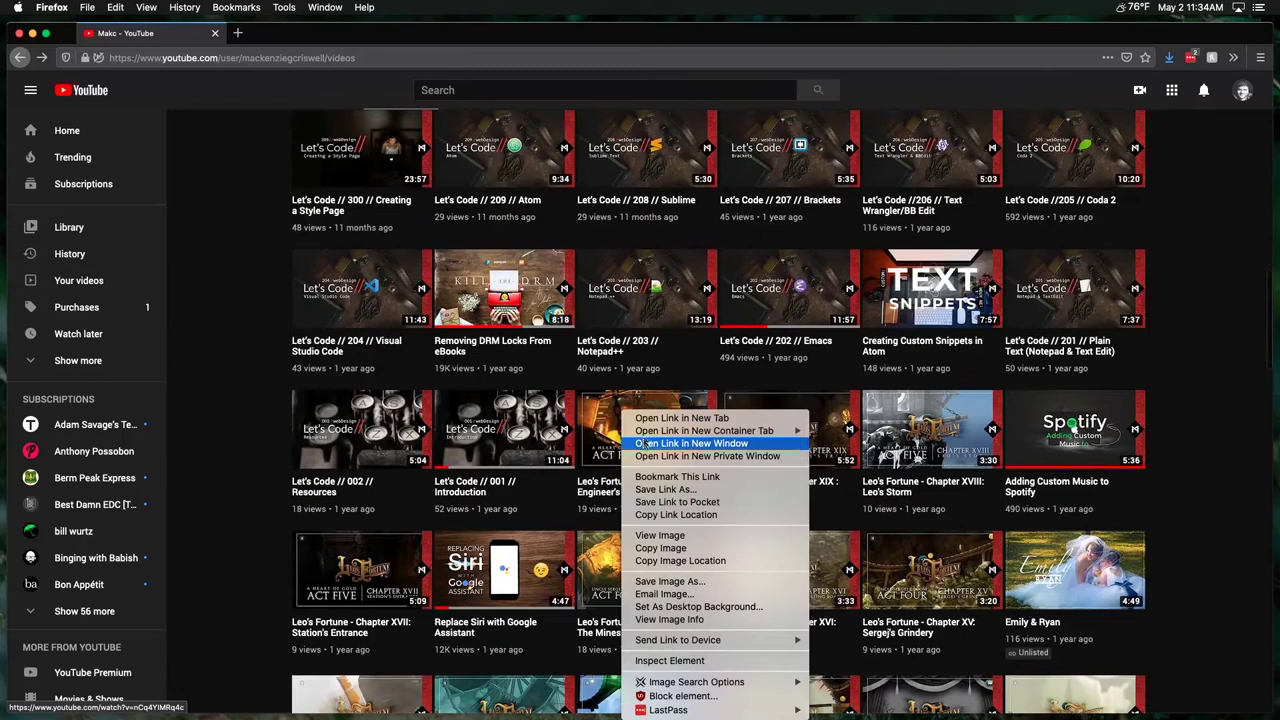
left_click(645, 418)
Step: Open the newest upload, "macSetup: Six Months Later", in a new tab and close the channel page
scroll(507, 500, "up", 20)
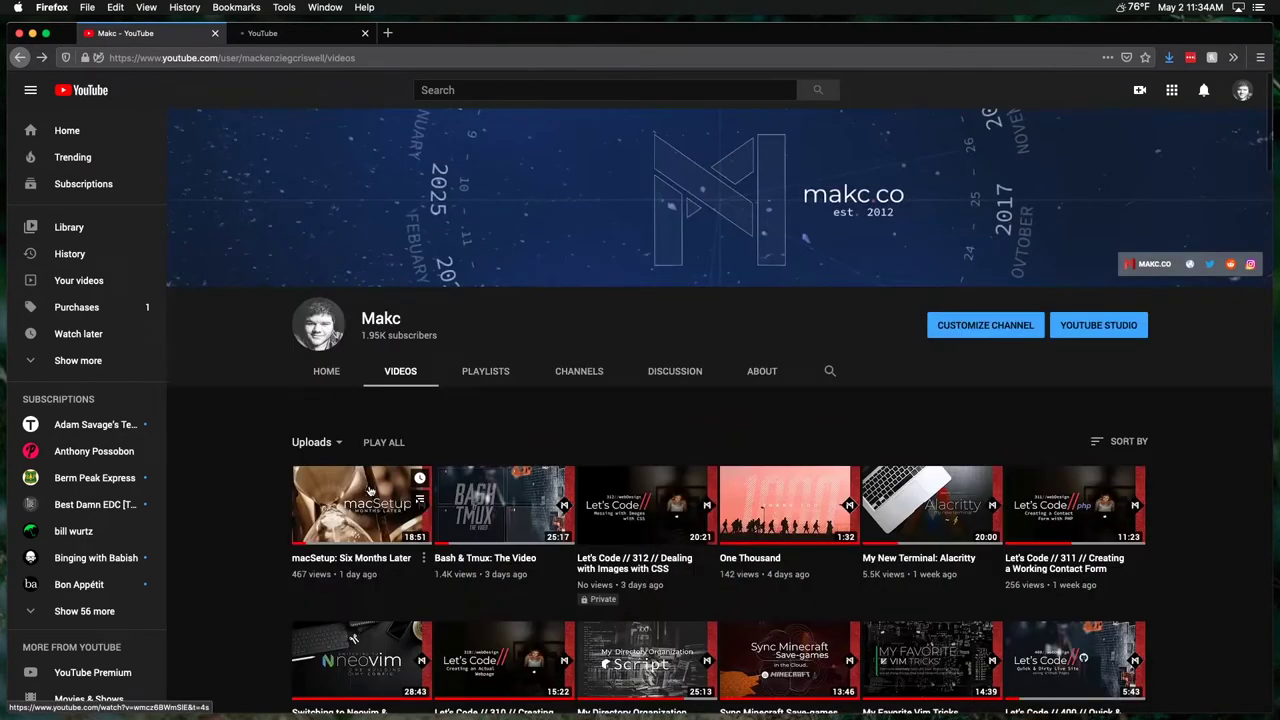
right_click(372, 412)
left_click(431, 418)
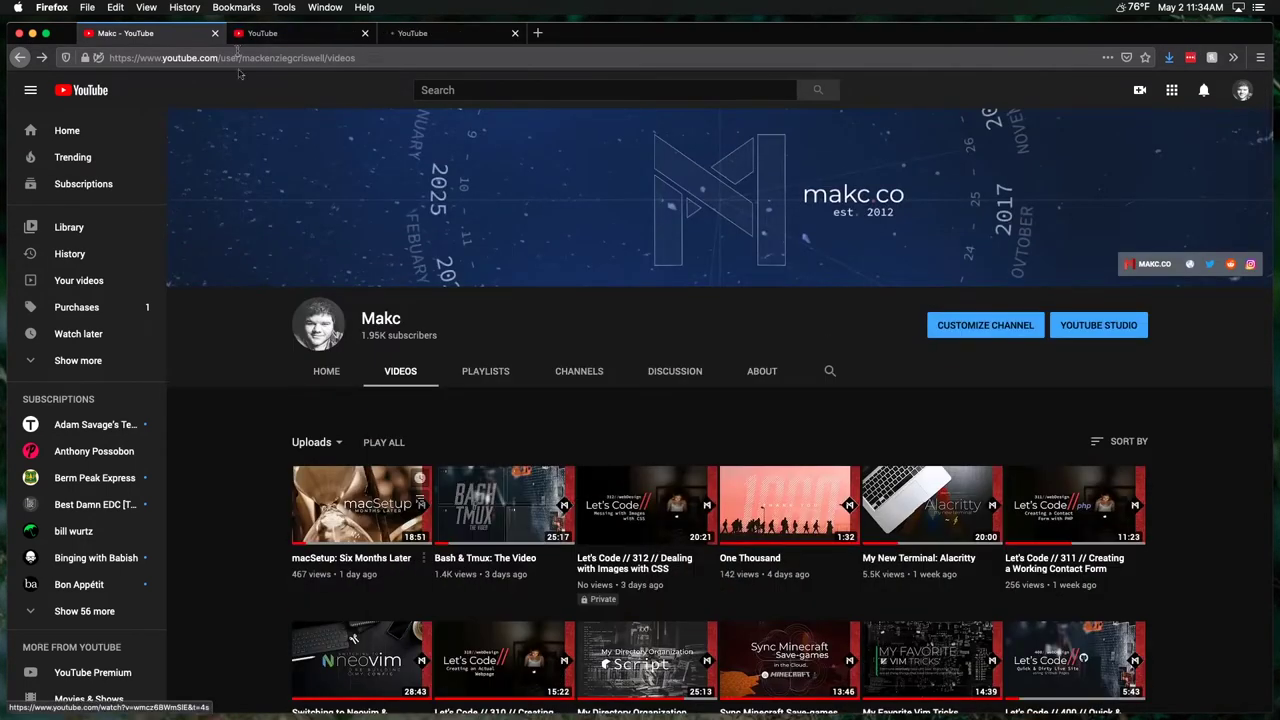
left_click(214, 33)
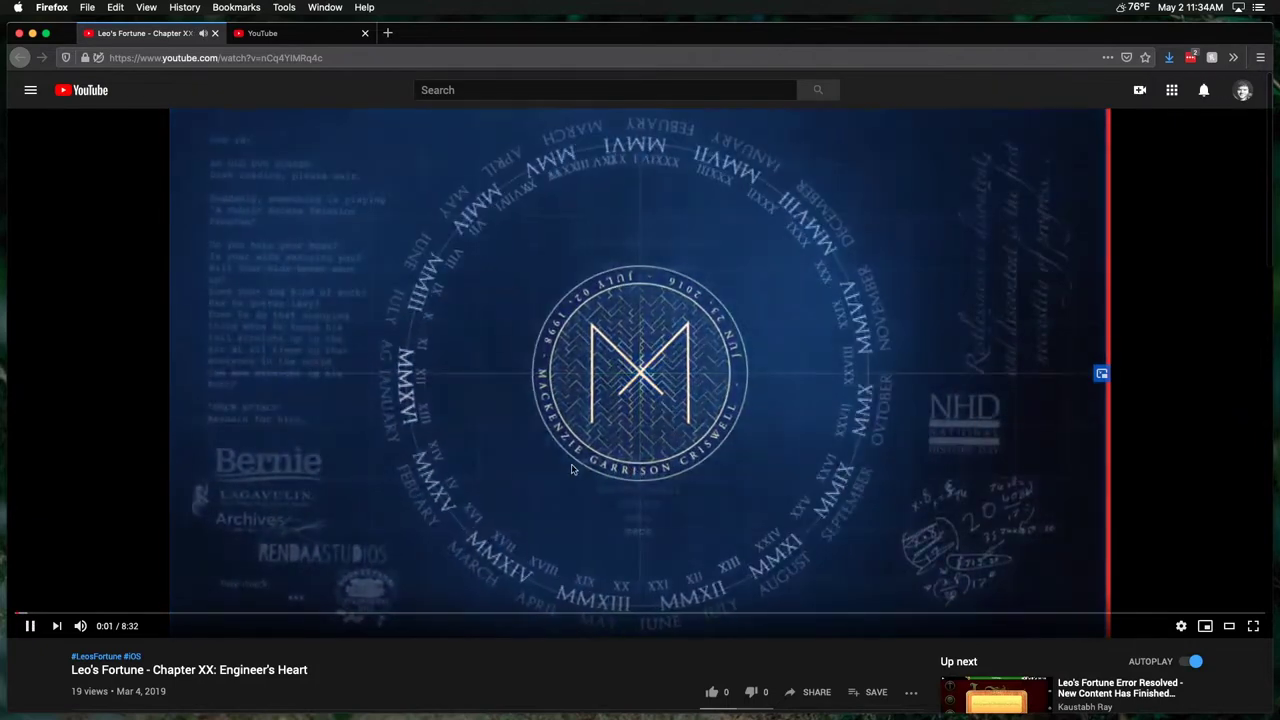
Step: Compare the two video intros, pausing Leo's Fortune at 0:01 and macSetup at 0:04, and return to the Leo's Fortune video
left_click(572, 469)
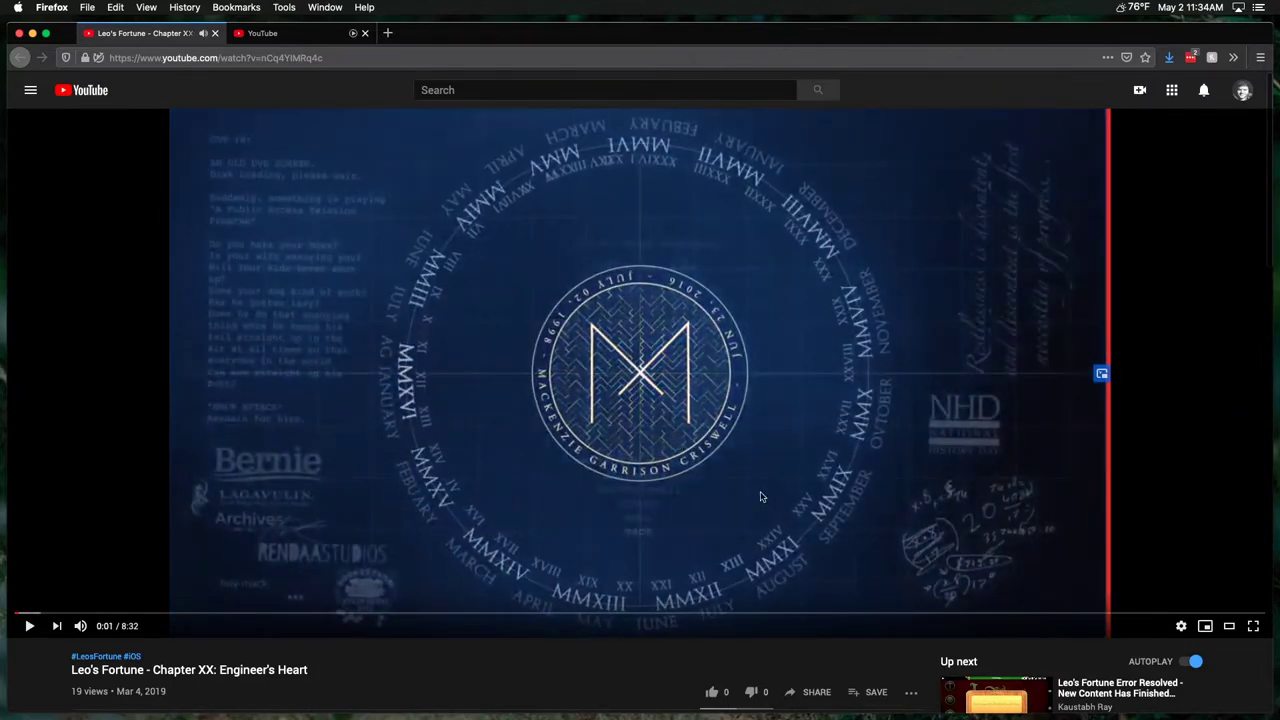
left_click(265, 33)
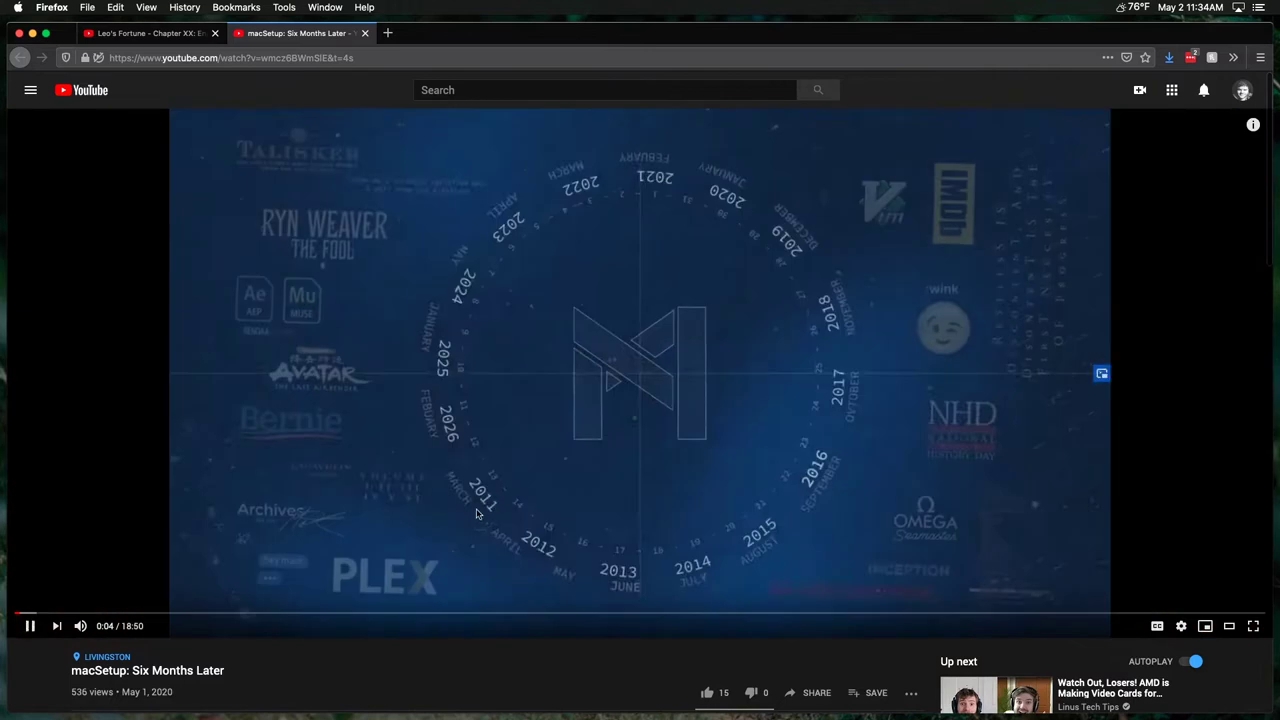
left_click(591, 451)
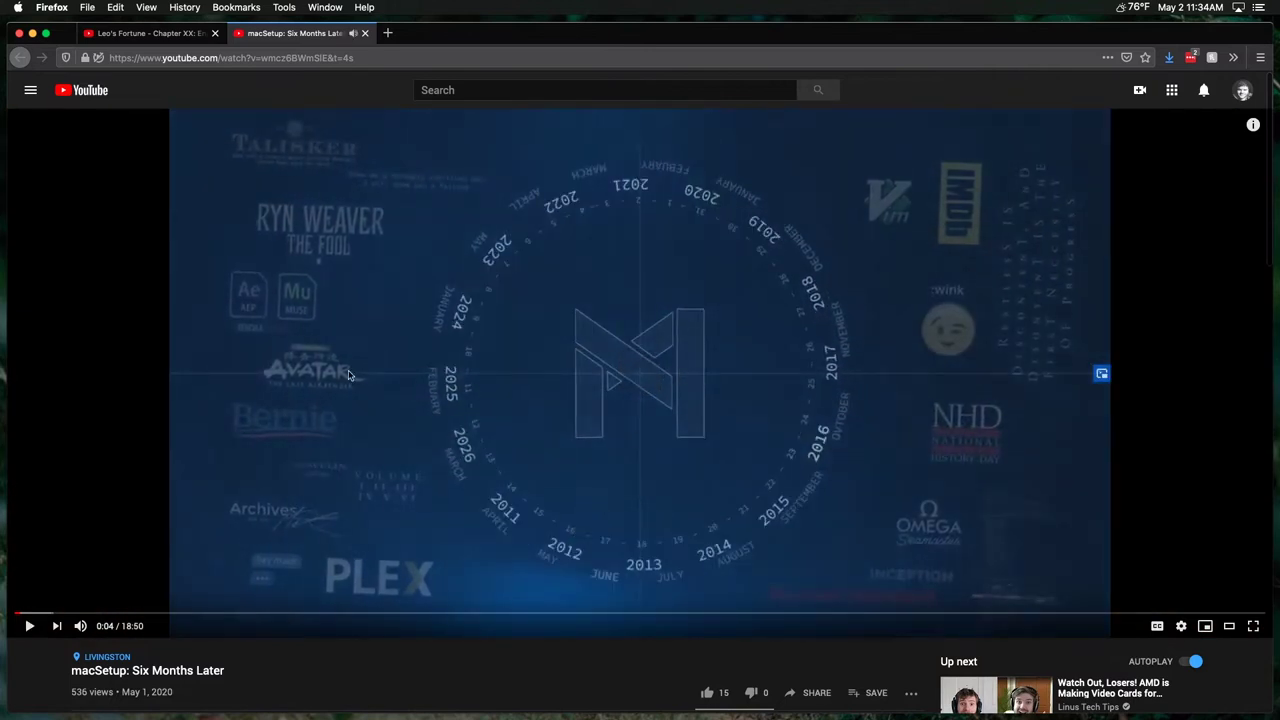
left_click(150, 33)
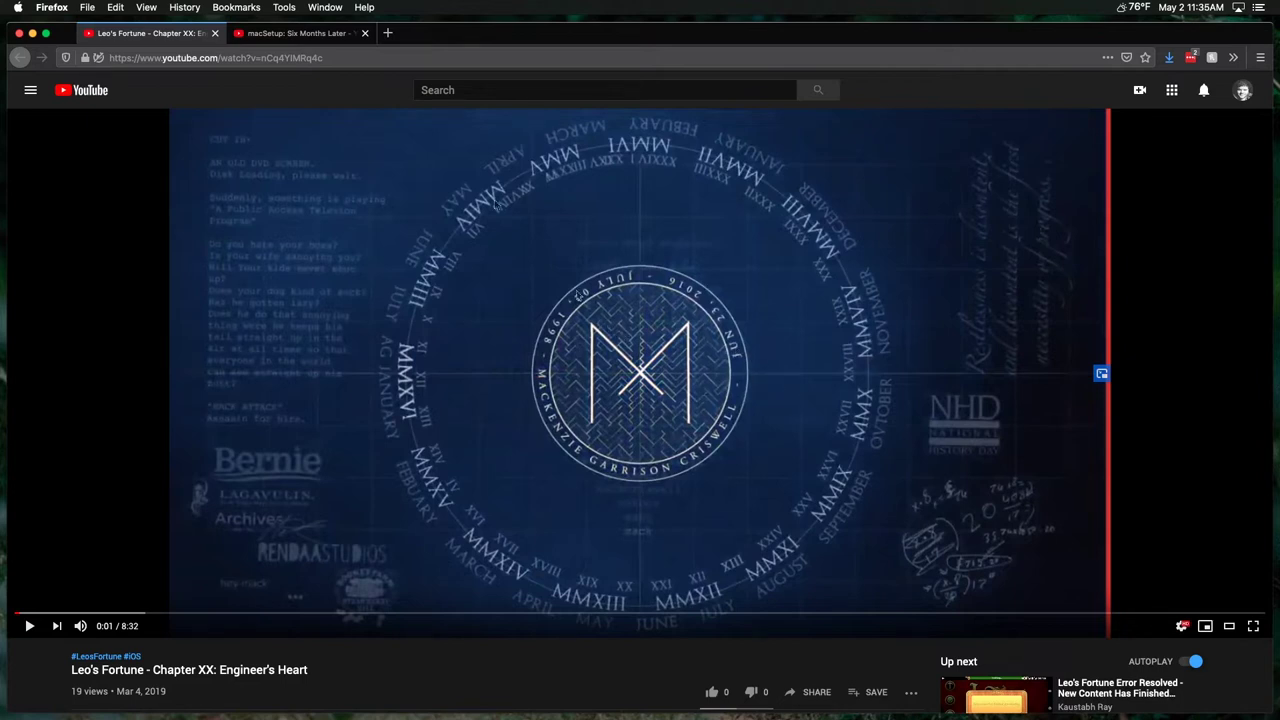
Step: Compare the paused logo frames of the Leo's Fortune and macSetup videos by alternating between the two
left_click(287, 36)
left_click(145, 33)
left_click(300, 33)
left_click(155, 38)
left_click(284, 36)
left_click(158, 36)
left_click(295, 36)
left_click(146, 36)
left_click(260, 38)
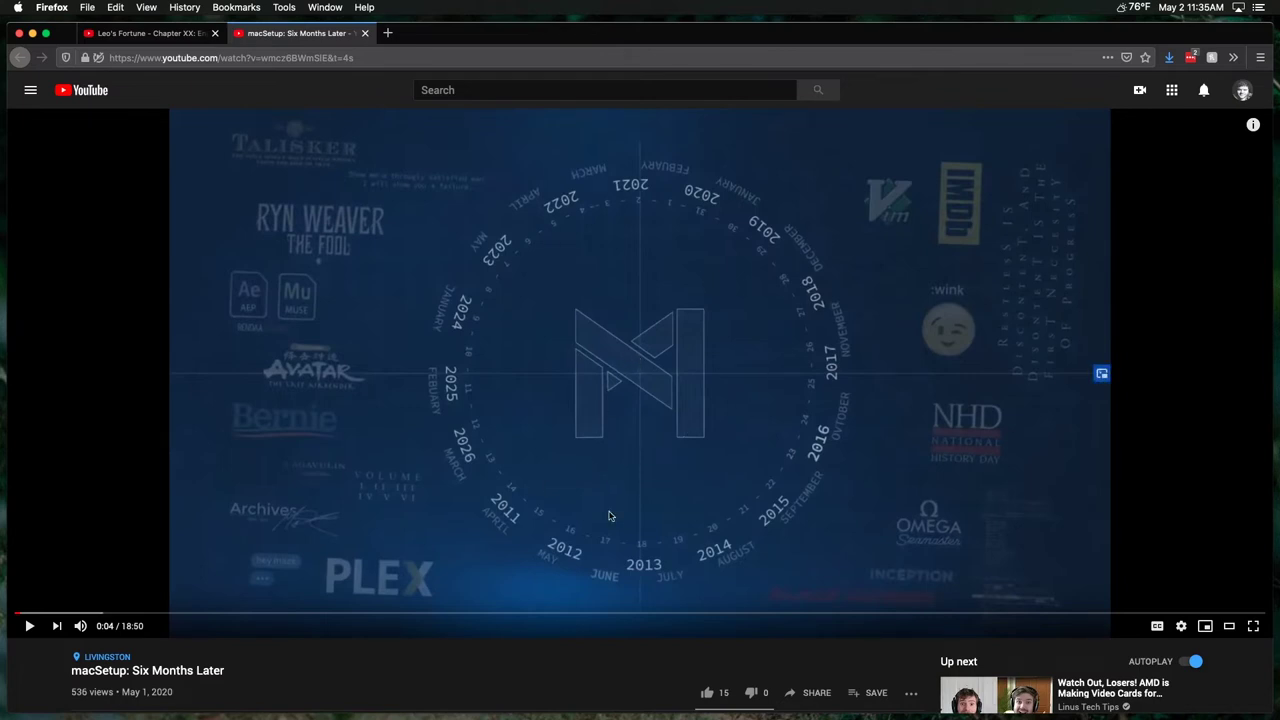
Step: Close both YouTube videos and bring up the macLogo assets folder in Finder
left_click(365, 33)
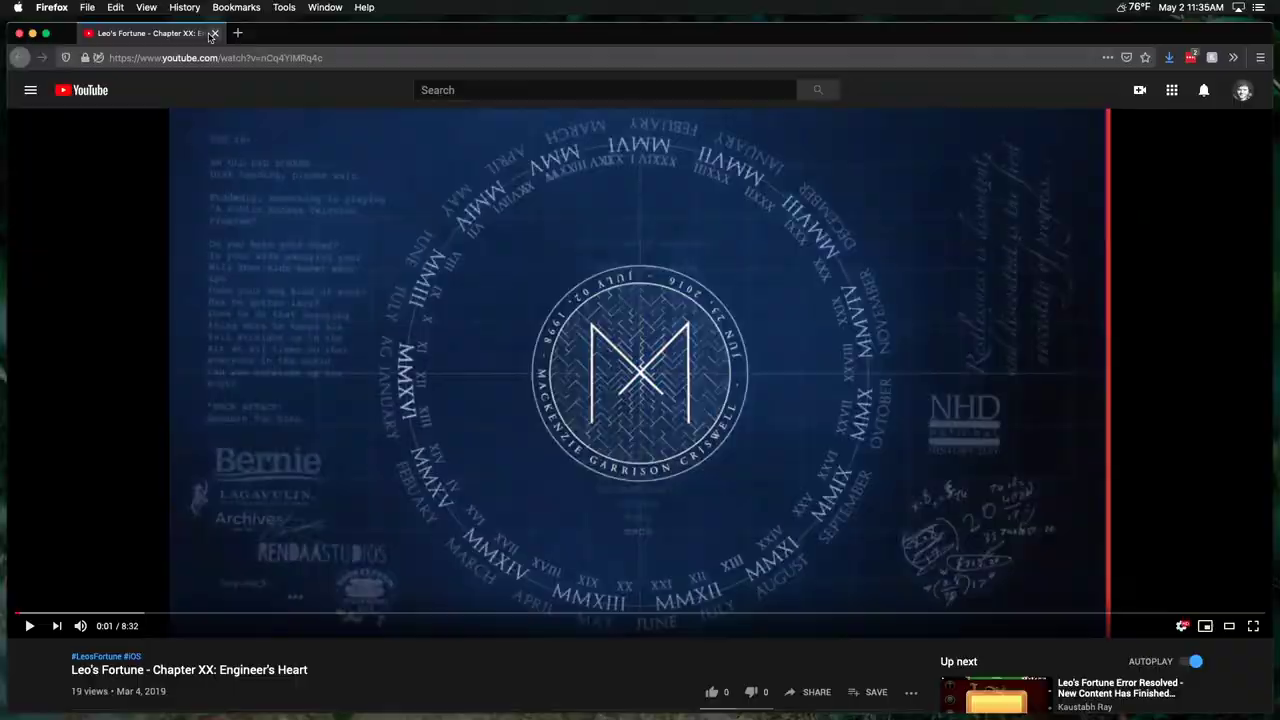
left_click(213, 33)
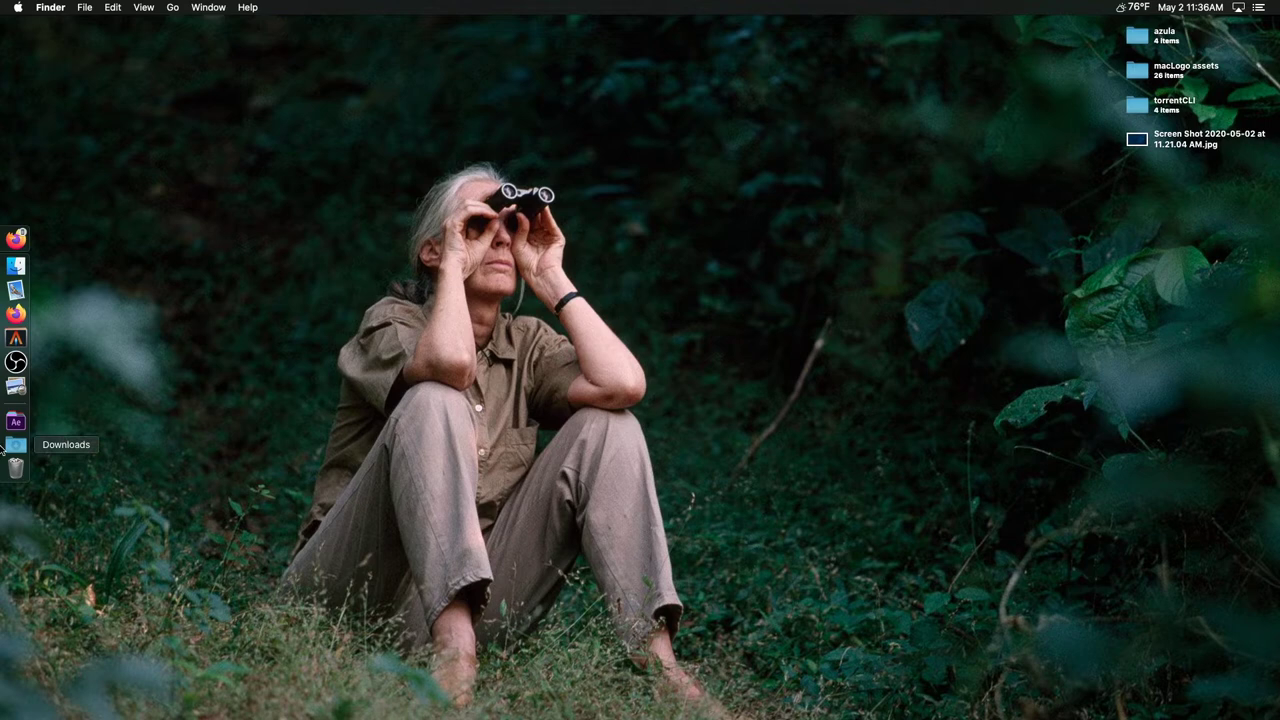
key("alt+space")
type("fin")
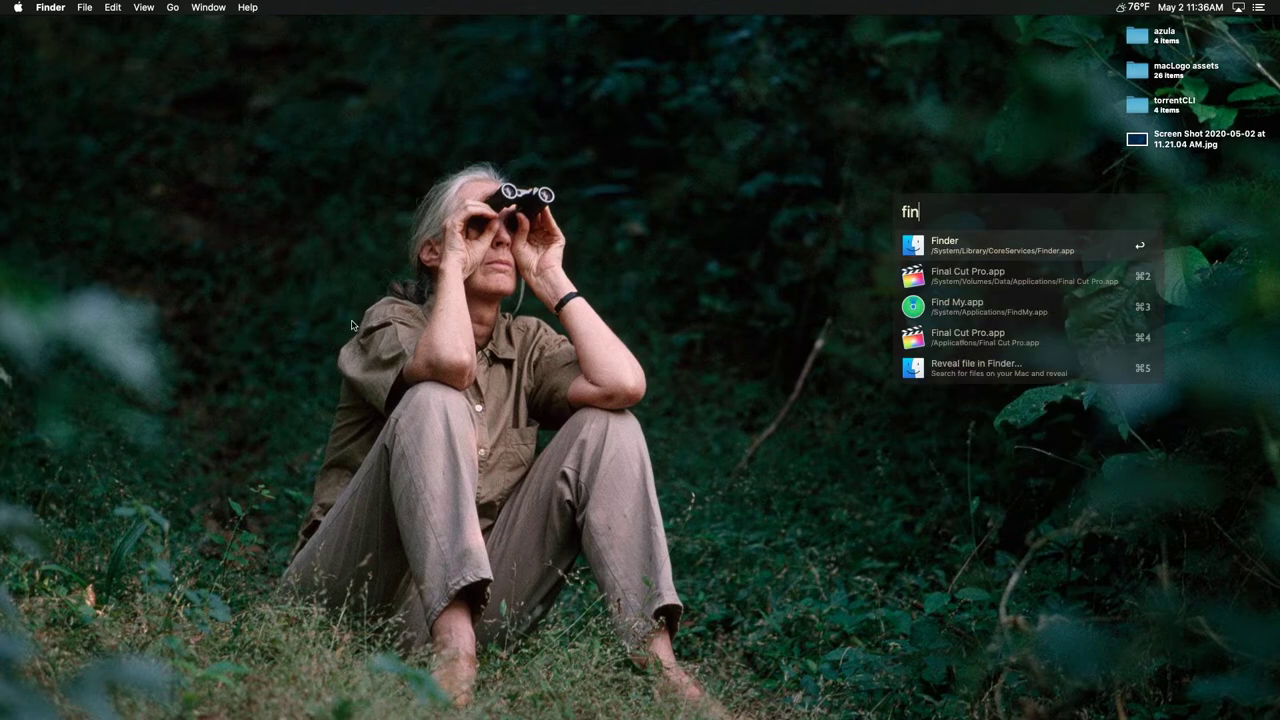
key("Return")
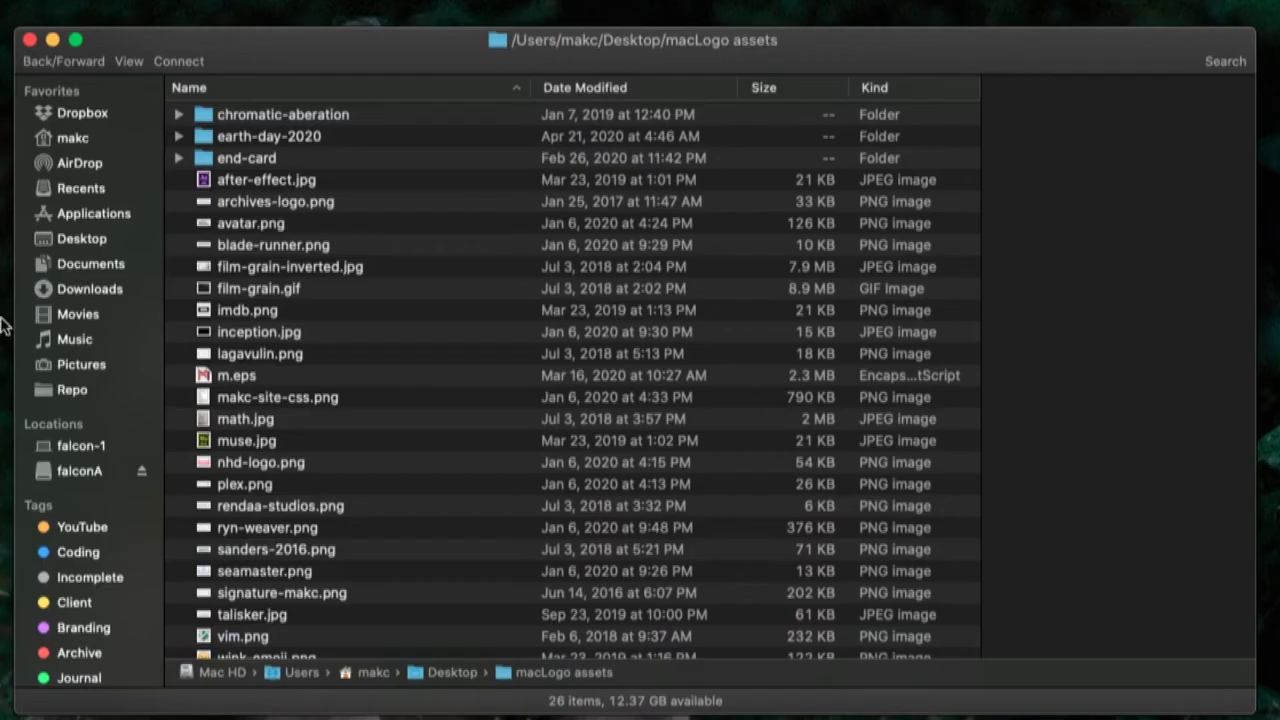
Step: Preview the assets in the macLogo assets folder one after another, from after-effect.jpg down to math.jpg
scroll(440, 440, "down", 1)
scroll(428, 458, "up", 1)
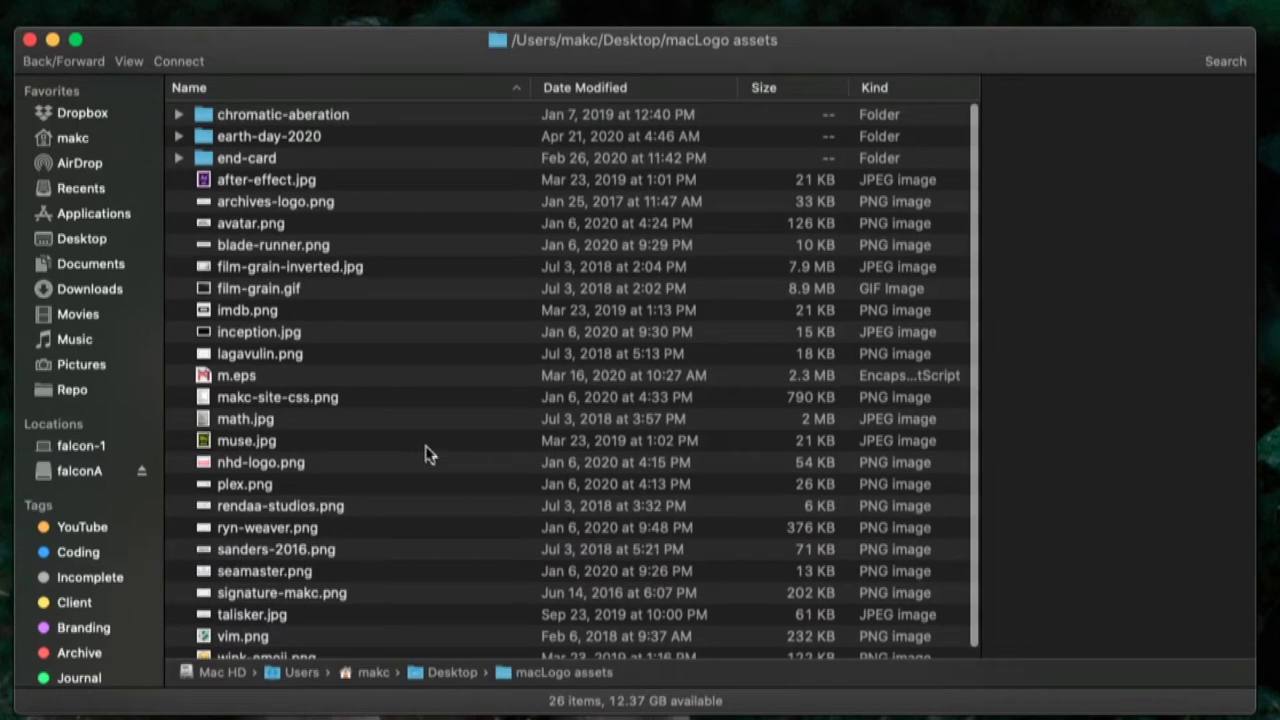
left_click(289, 144)
key("space")
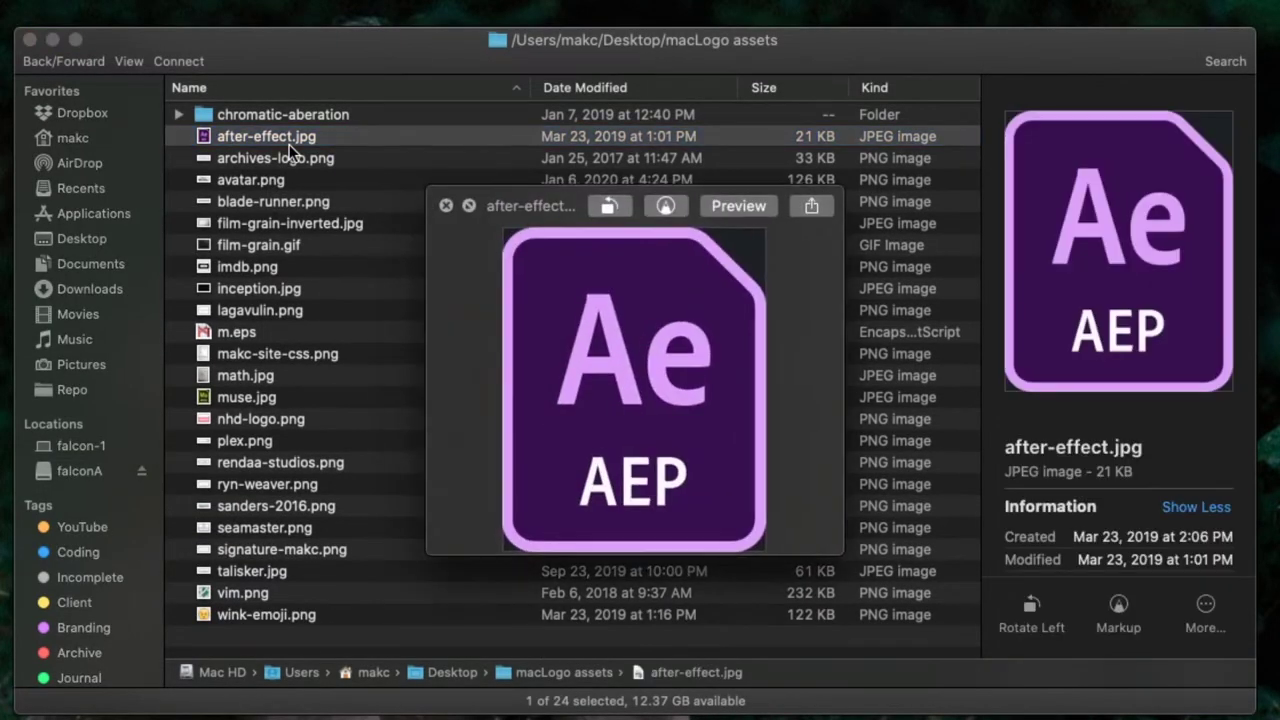
key("Down")
key("Down")
key("Down")
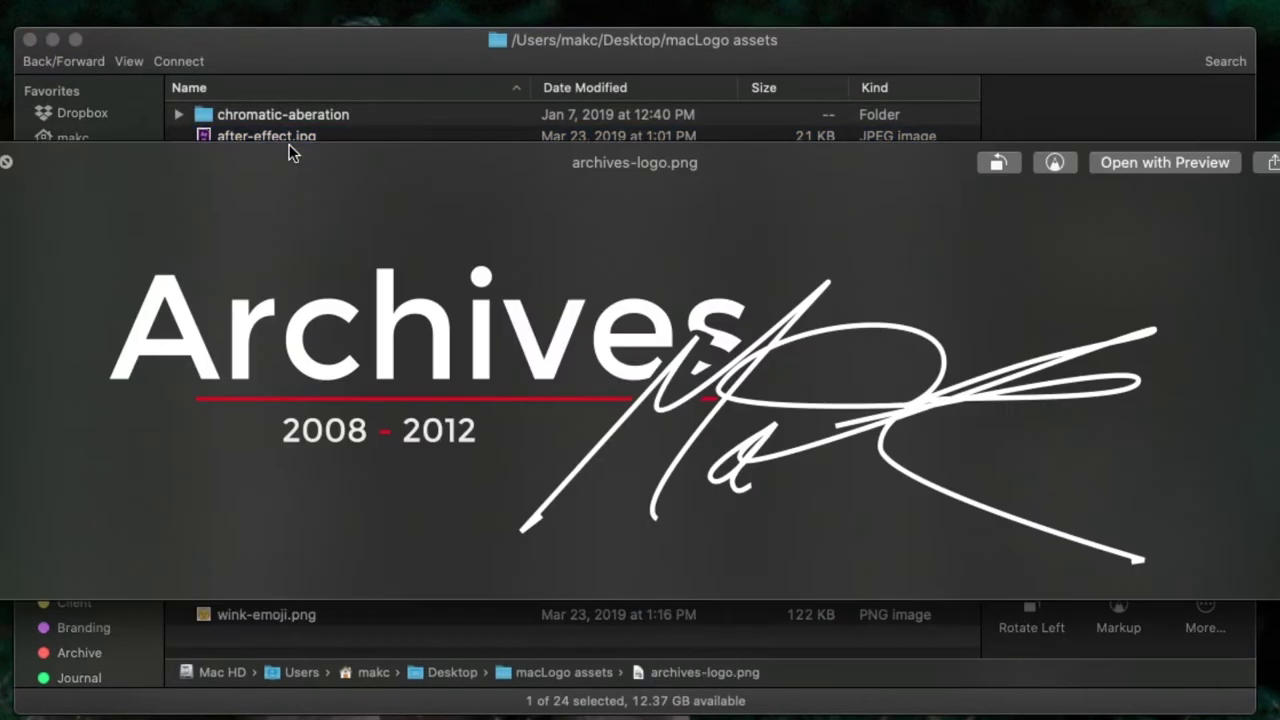
key("Down")
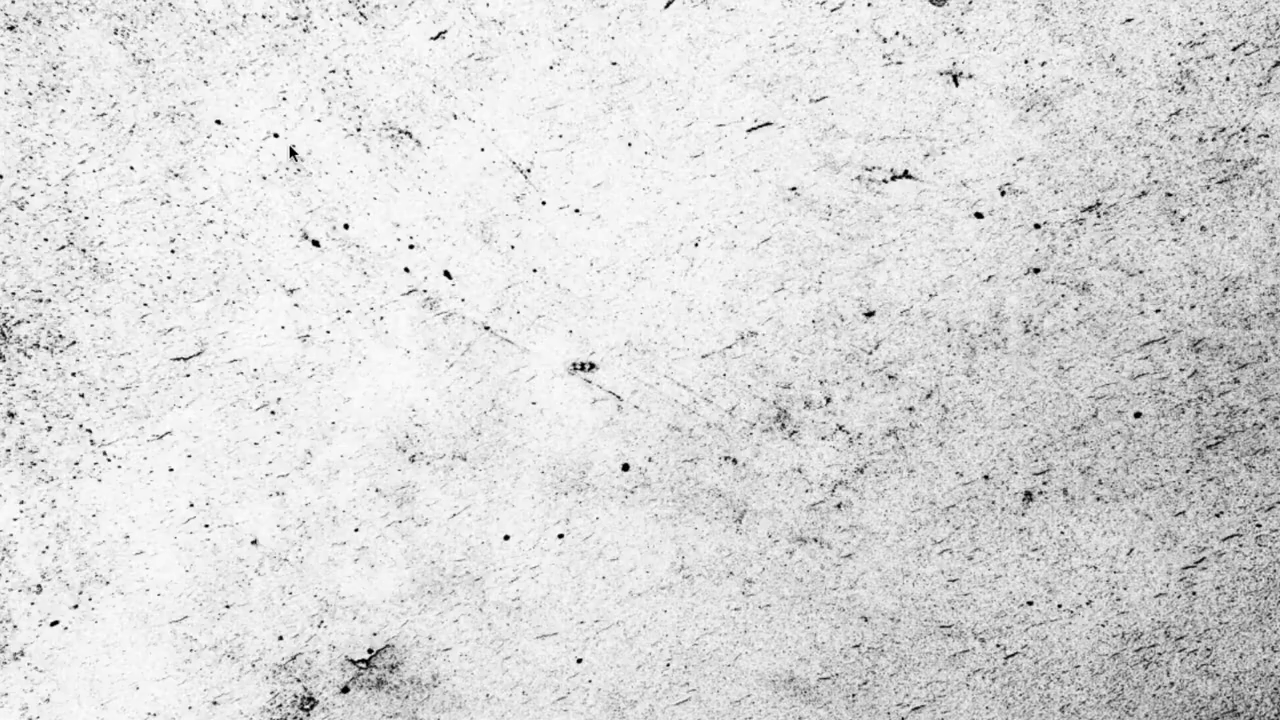
key("Down")
key("Down")
key("Down")
key("Down")
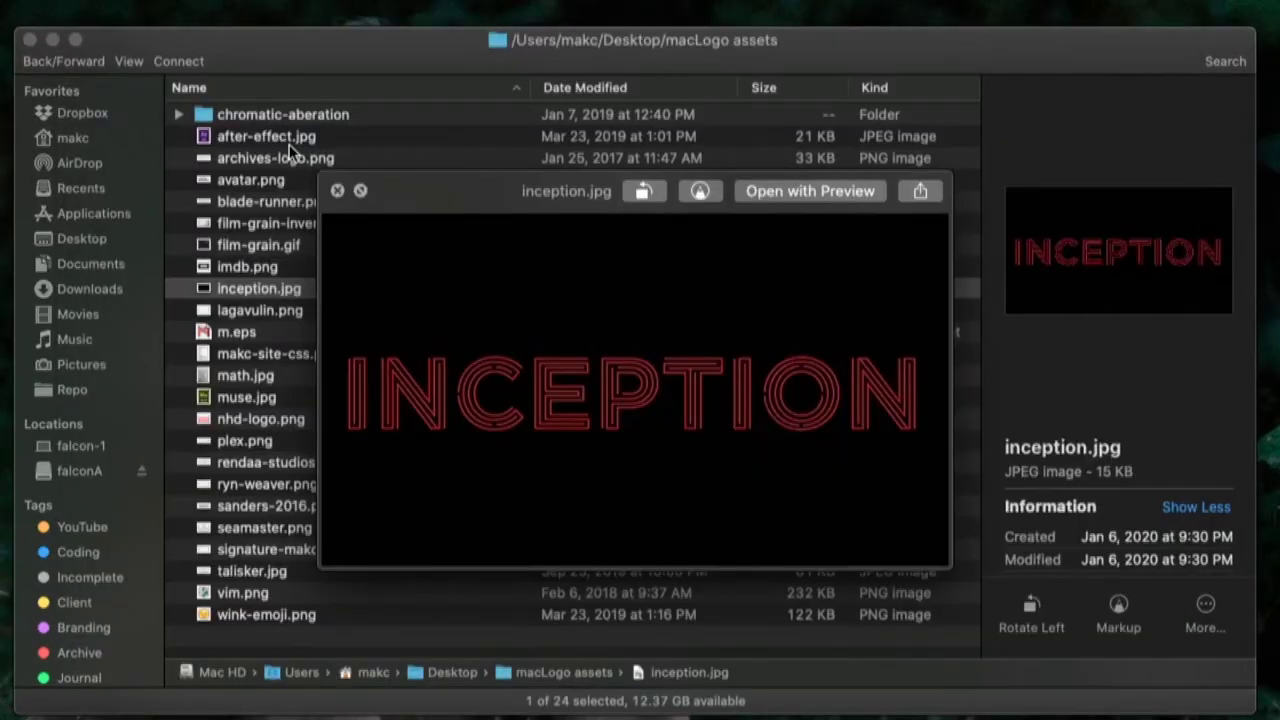
key("Down")
key("Down")
key("Down")
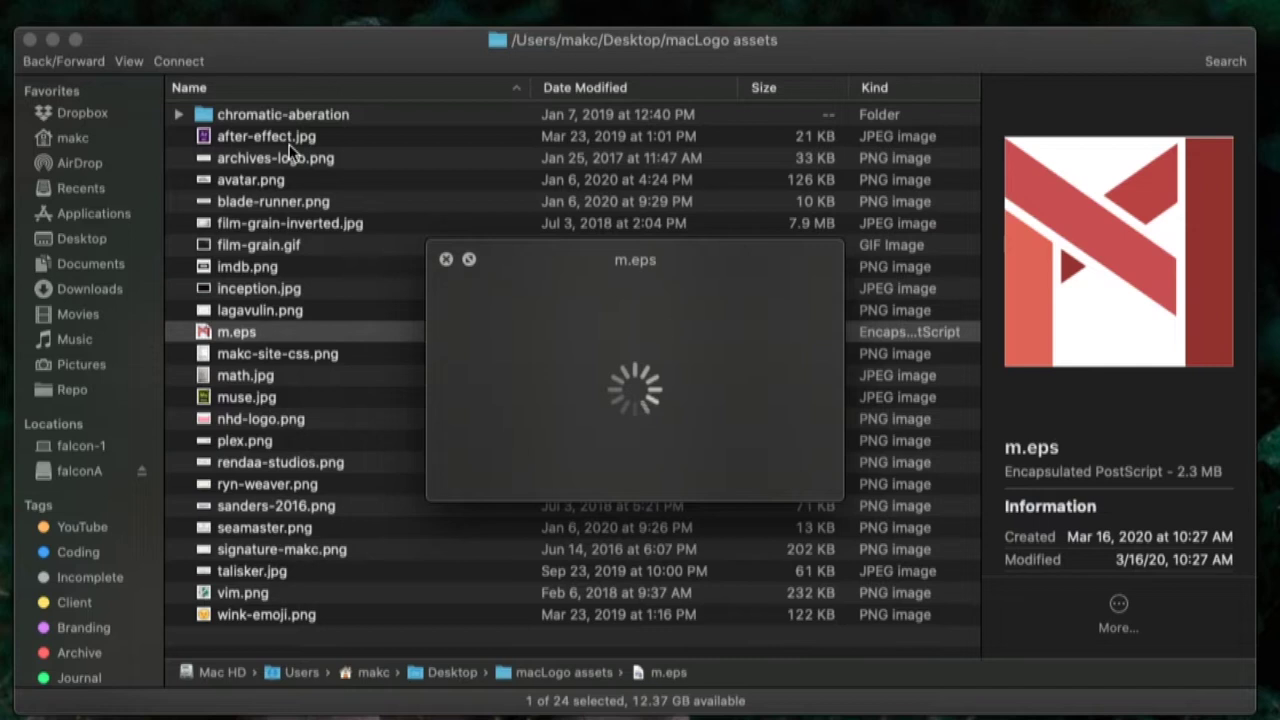
key("space")
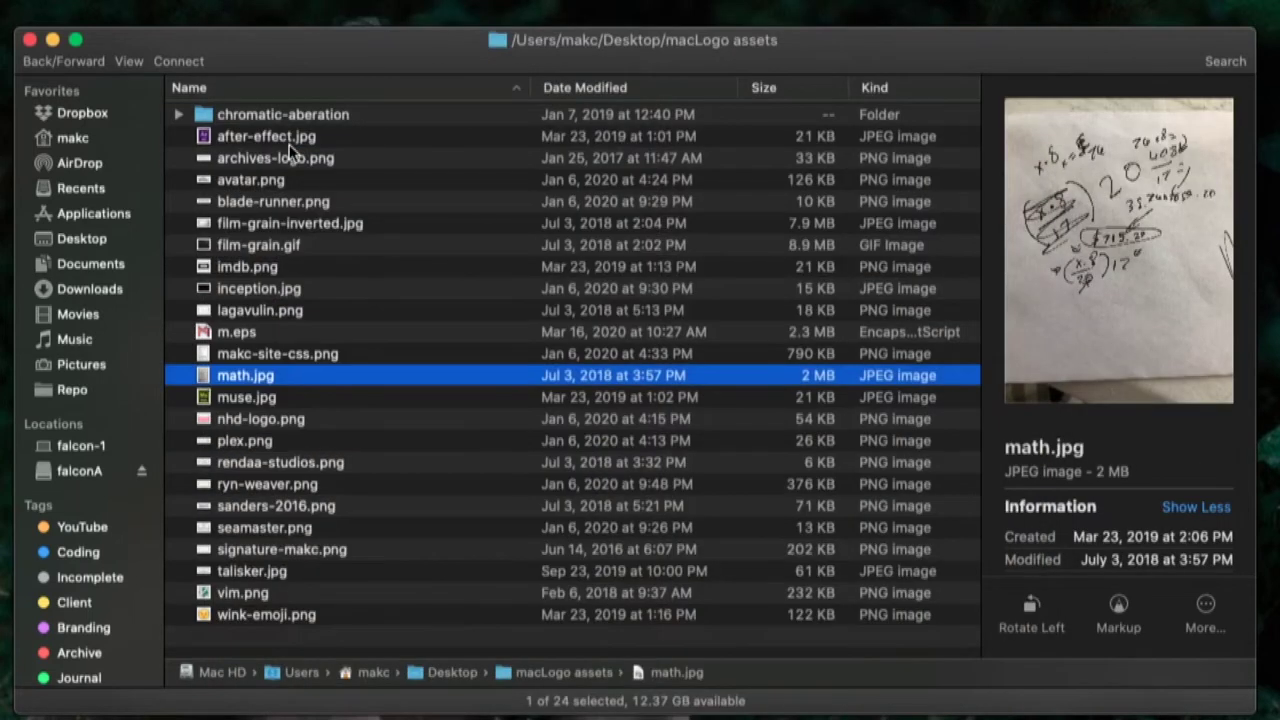
Step: Preview after-effect.jpg, select vim.png to view its thumbnail, and preview imdb.png at full size
left_click(289, 140)
key("space")
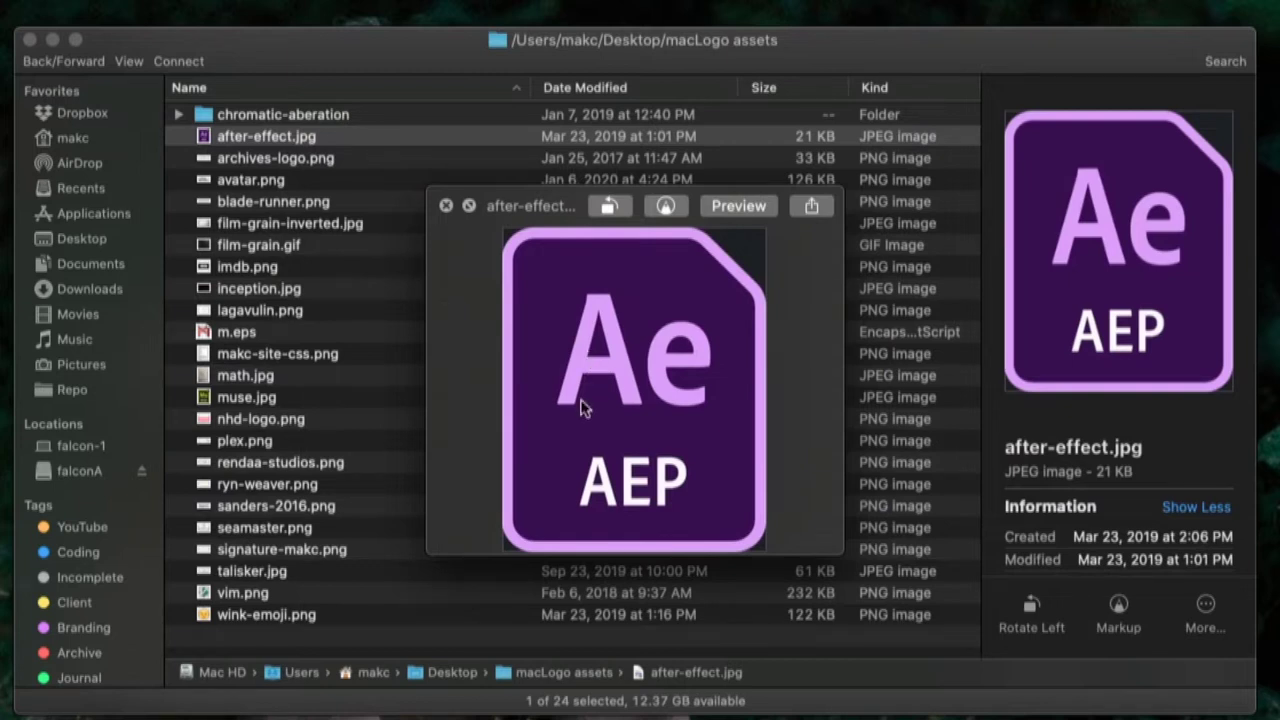
key("space")
left_click(265, 593)
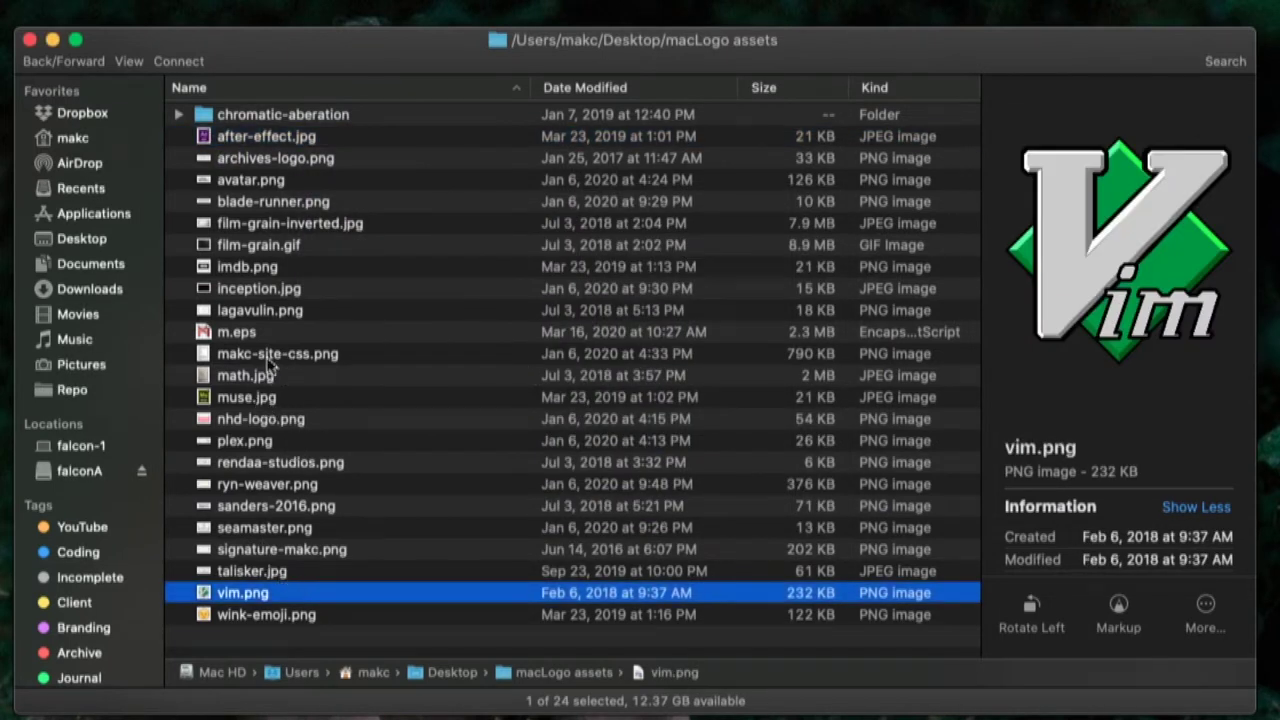
left_click(275, 289)
key("Up")
key("space")
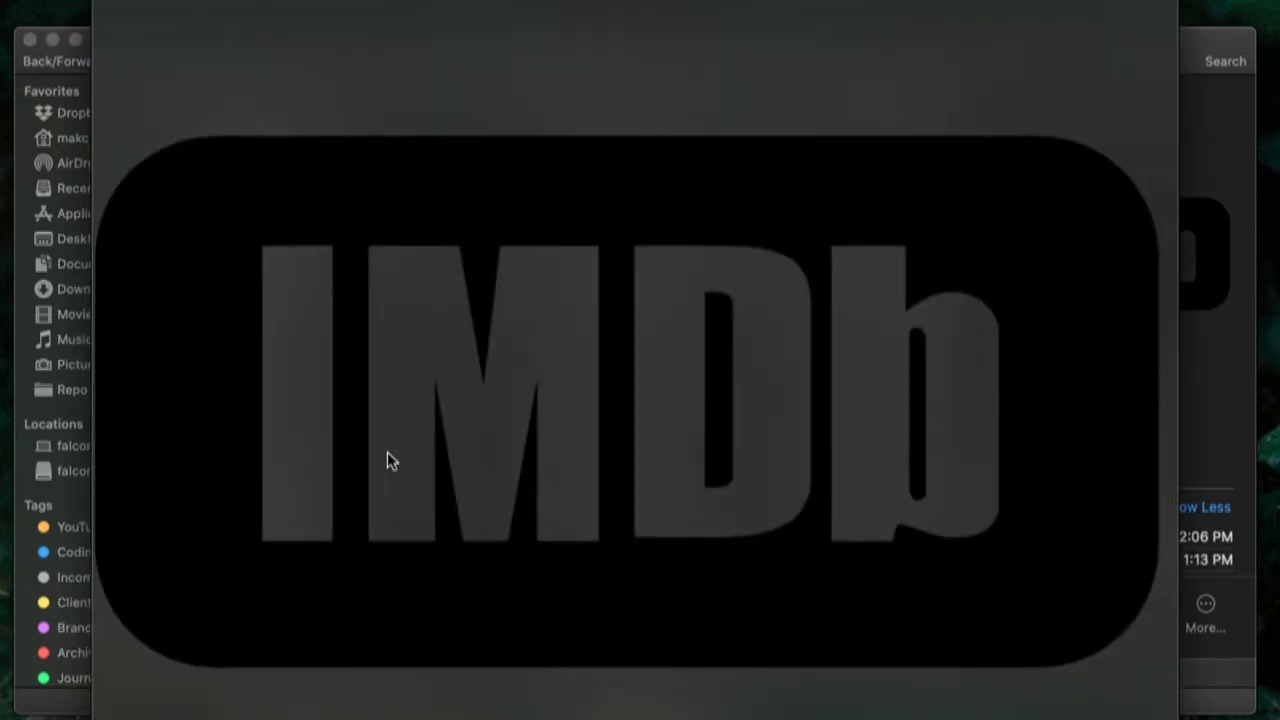
key("space")
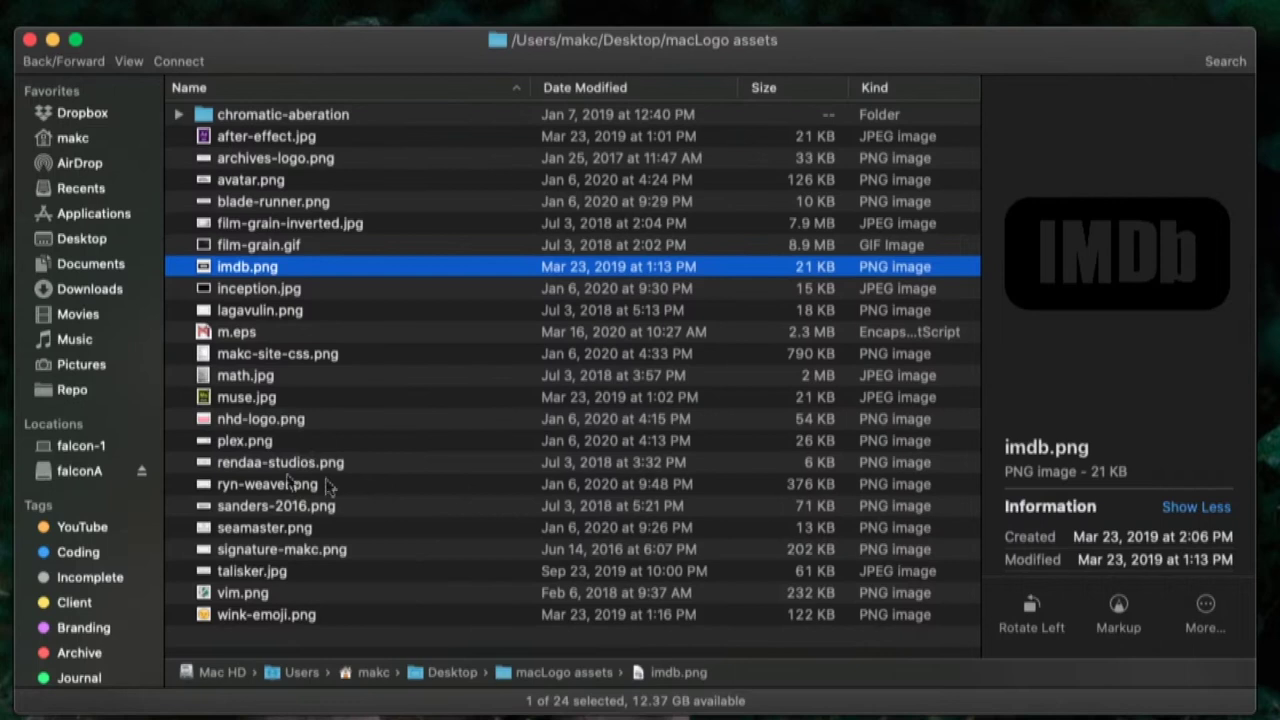
Step: Preview the website code screenshot makc-site-css.png at full size and close the preview
key("Down")
key("Down")
key("Down")
key("Down")
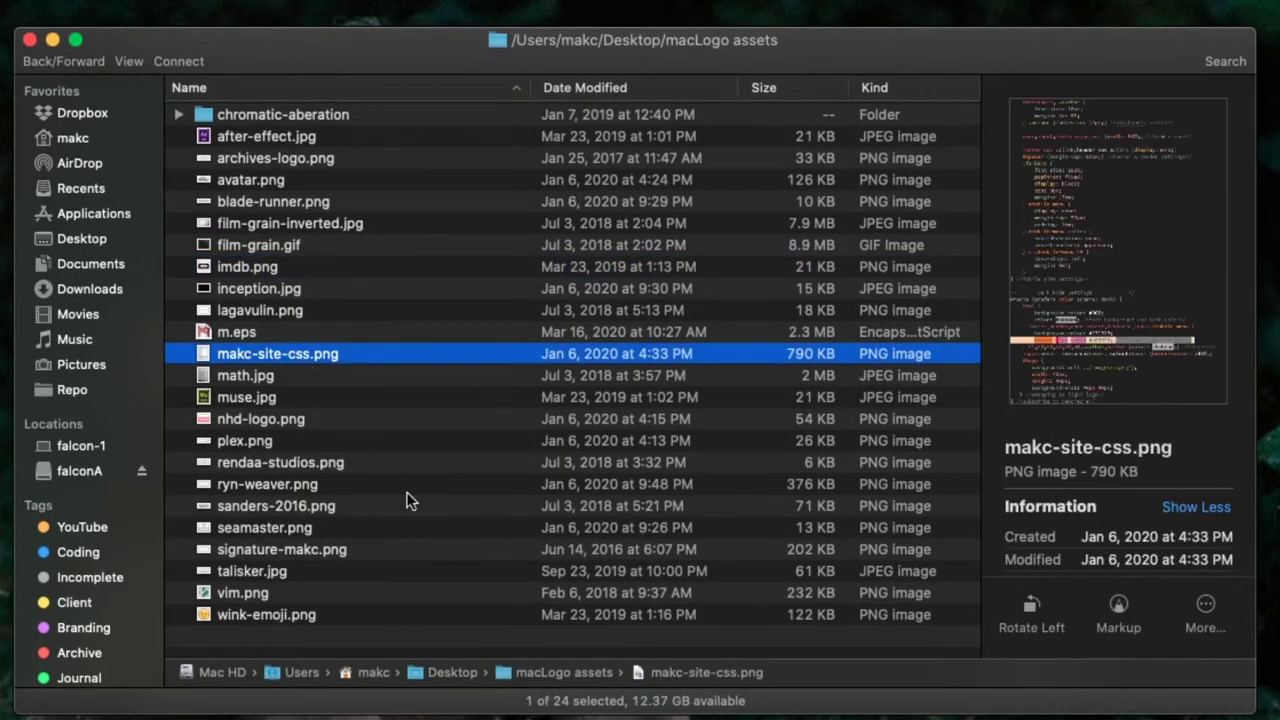
key("space")
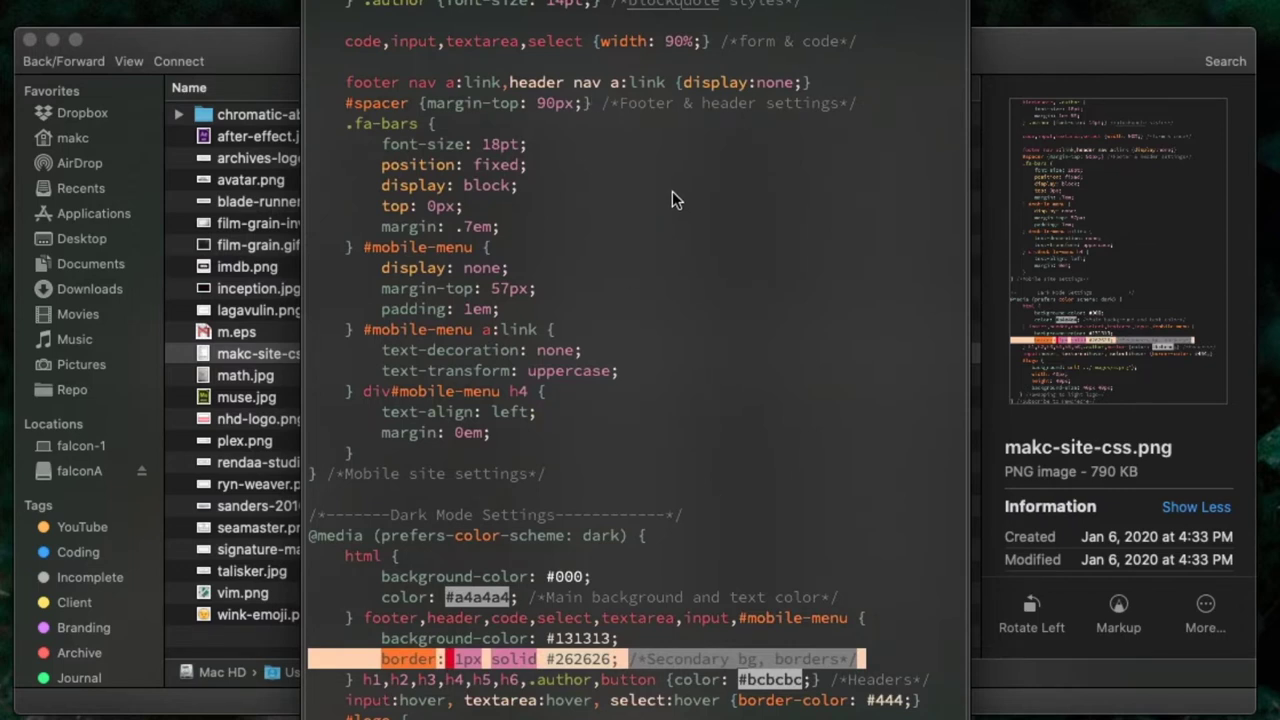
key("space")
Step: Preview the handwritten math.jpg and the muse.jpg logo, closing each preview
left_click(278, 378)
key("space")
key("space")
left_click(331, 432)
left_click(400, 398)
key("space")
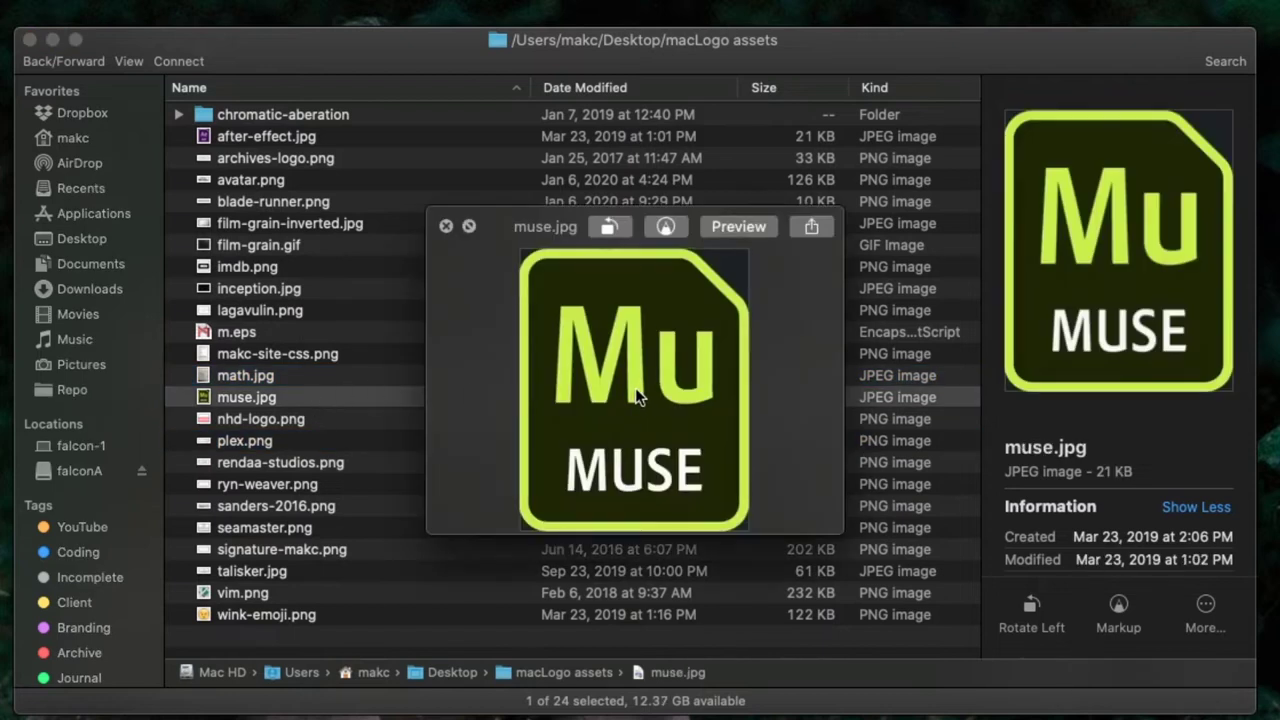
key("space")
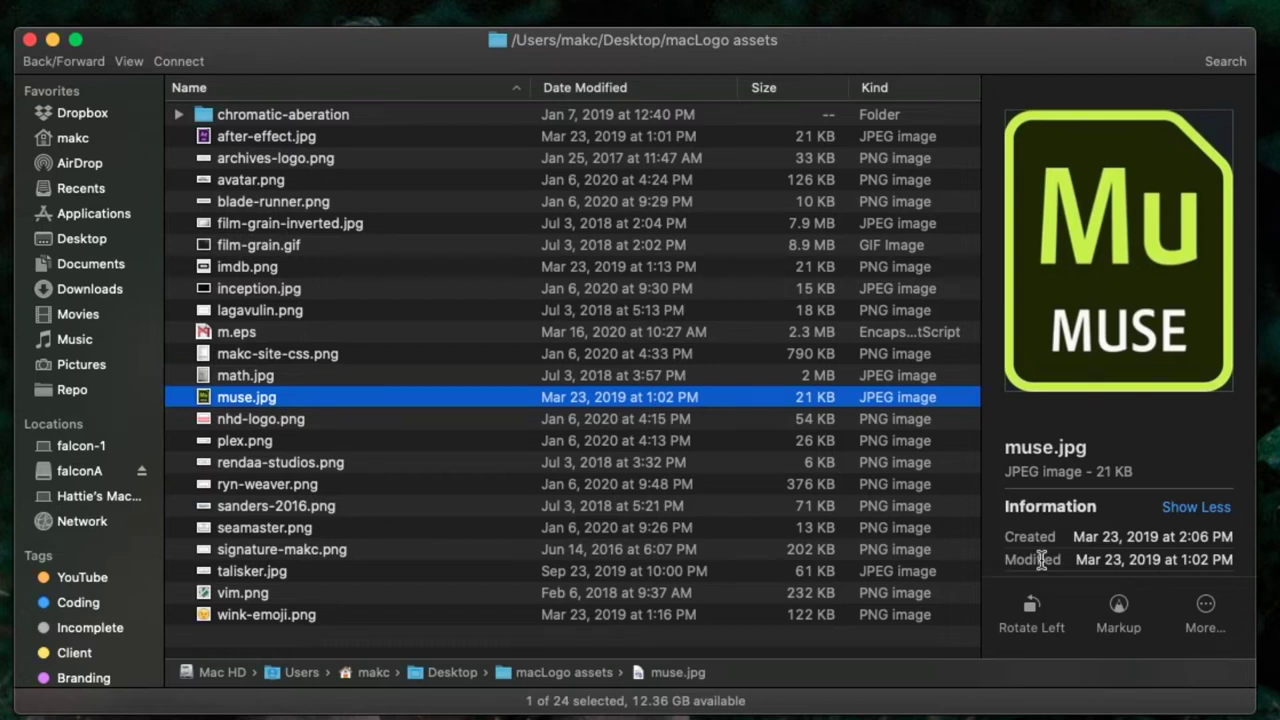
Step: Compare the film grain textures film-grain-inverted.jpg and film-grain.gif in full-size previews, and clear the selection
left_click(356, 250)
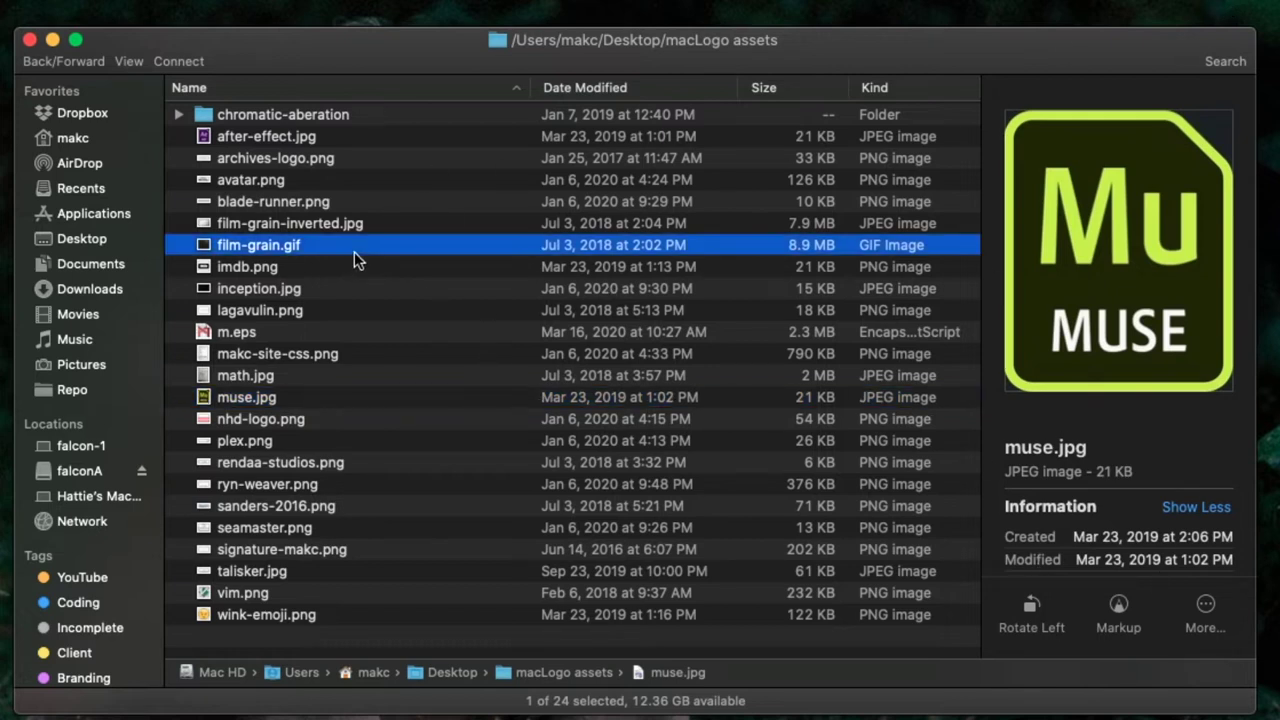
left_click(384, 230)
key("space")
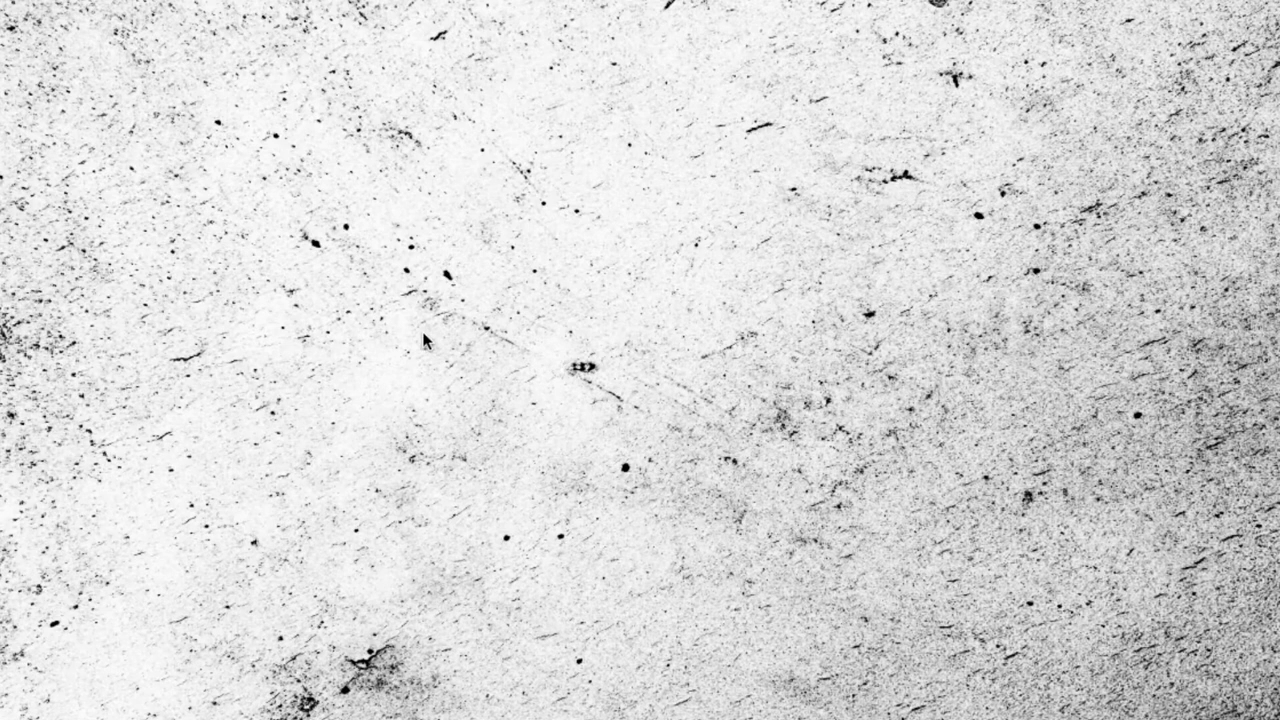
key("Down")
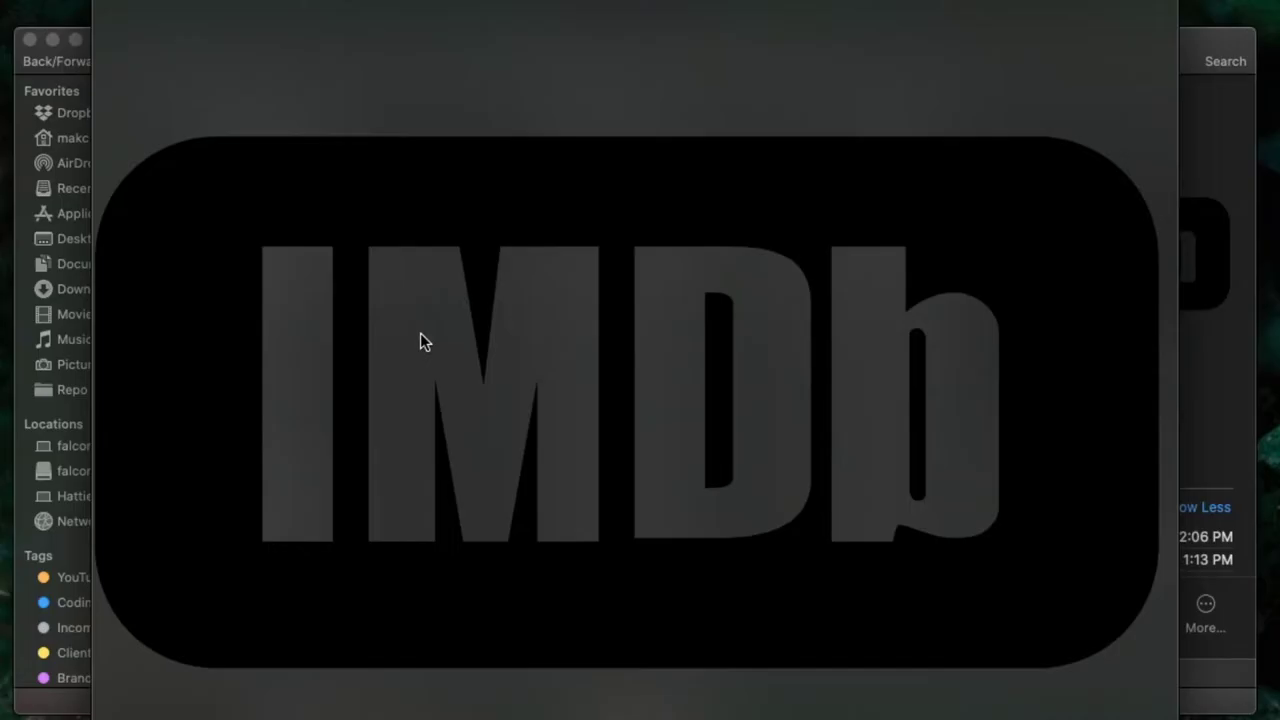
key("Up")
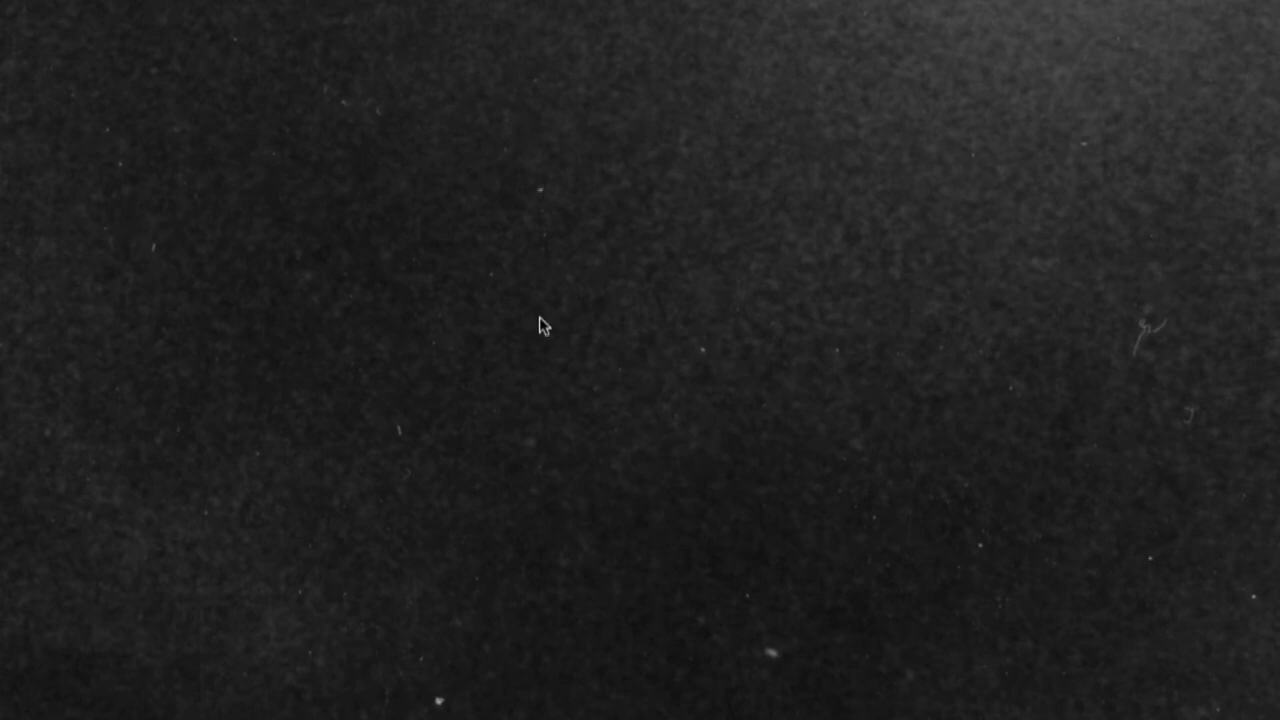
key("Up")
key("Down")
key("Up")
key("space")
key("space")
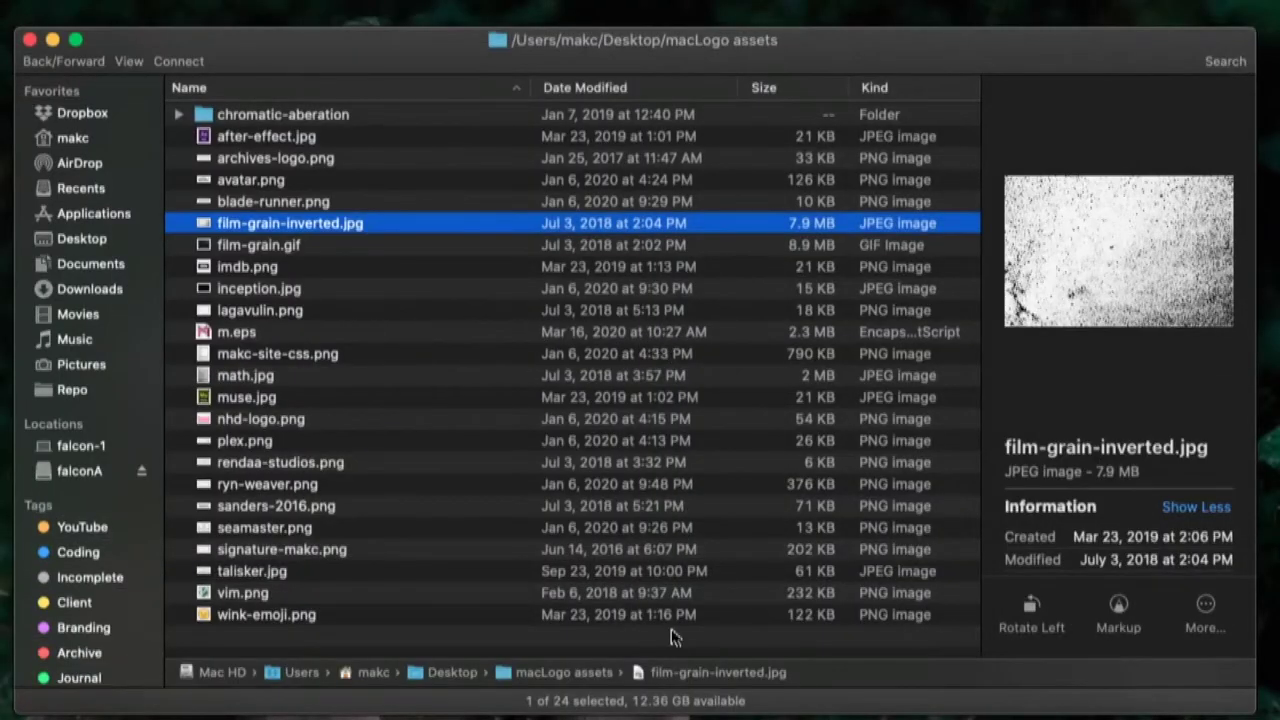
left_click(671, 634)
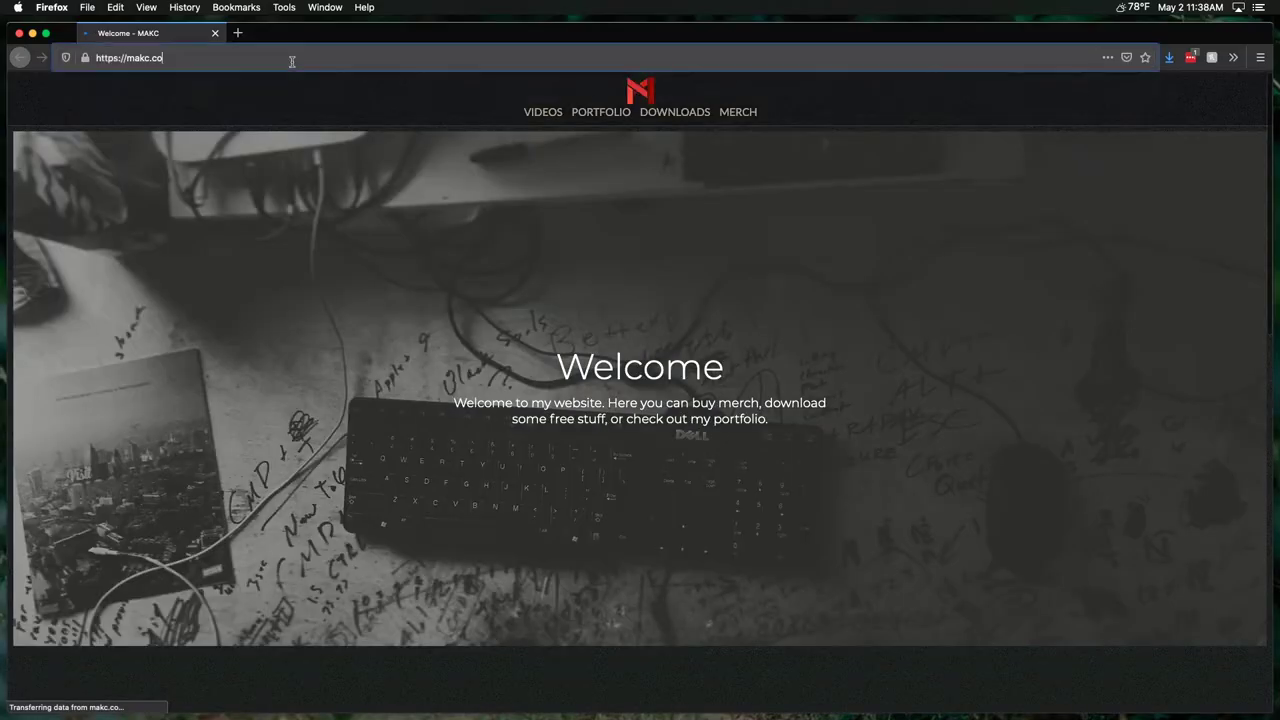
Step: Search the web for "film grain texture" in Firefox
key("super+l")
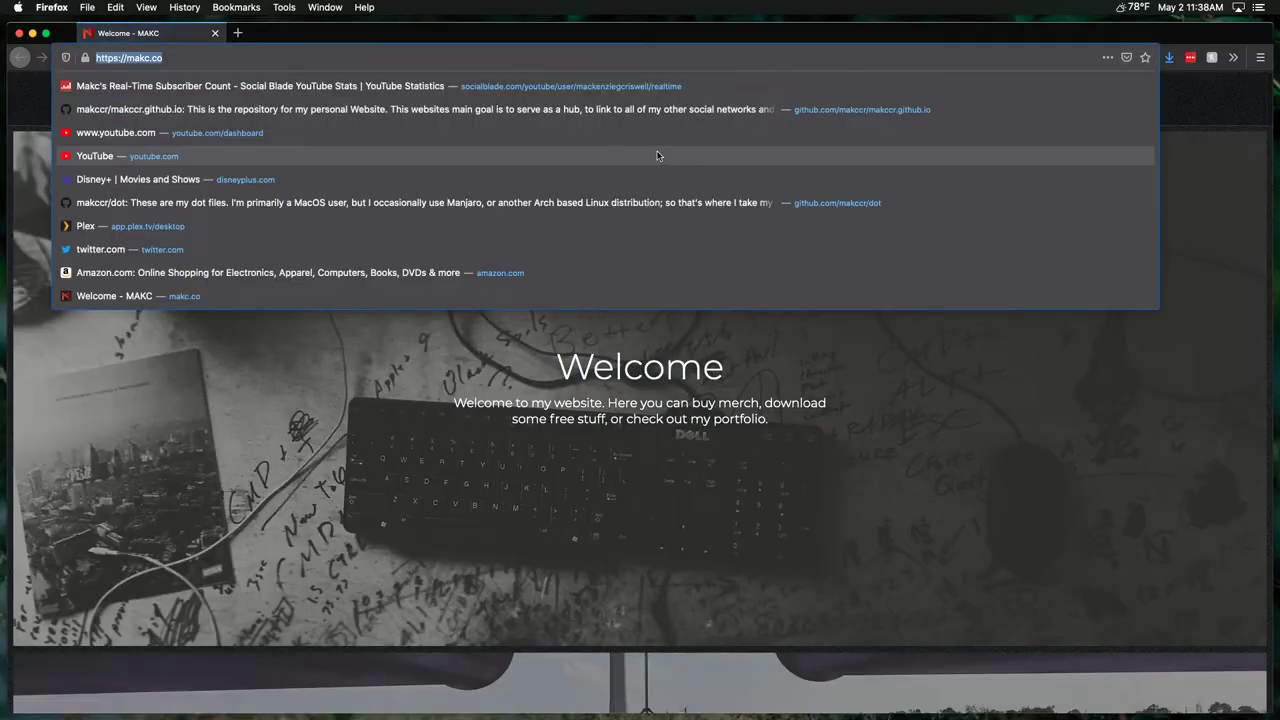
type("fllm grain texture")
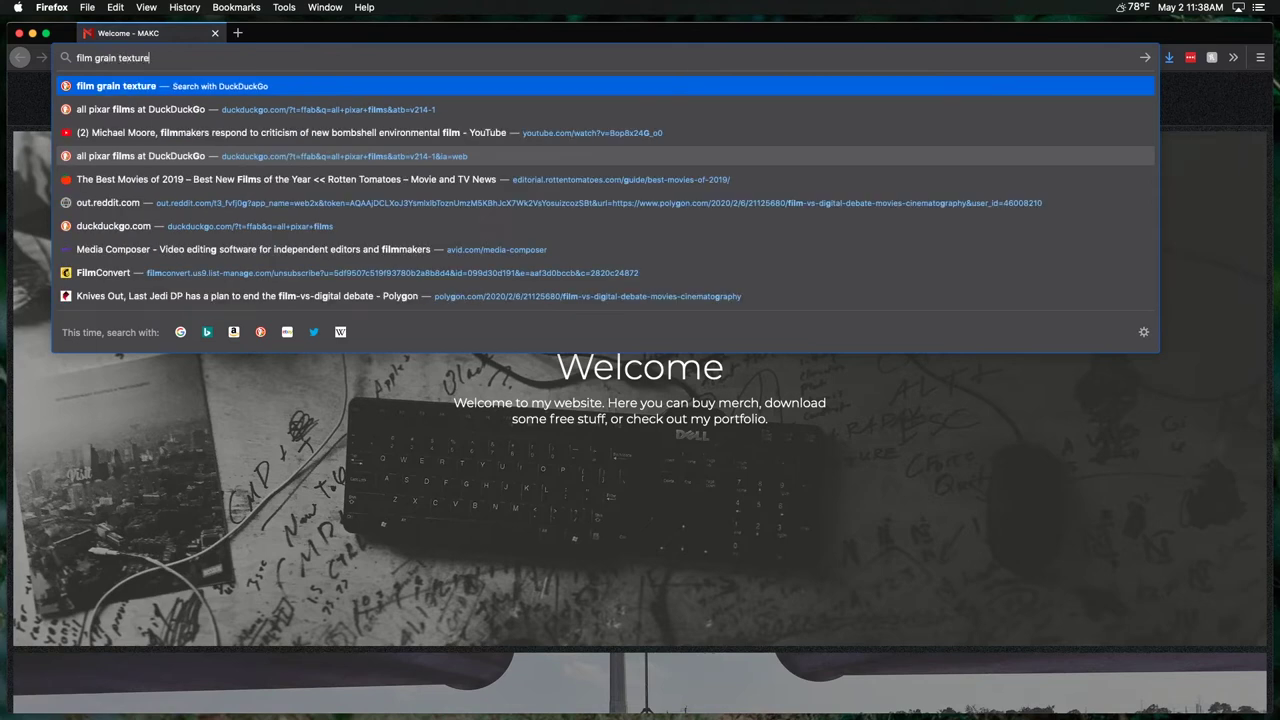
key("Return")
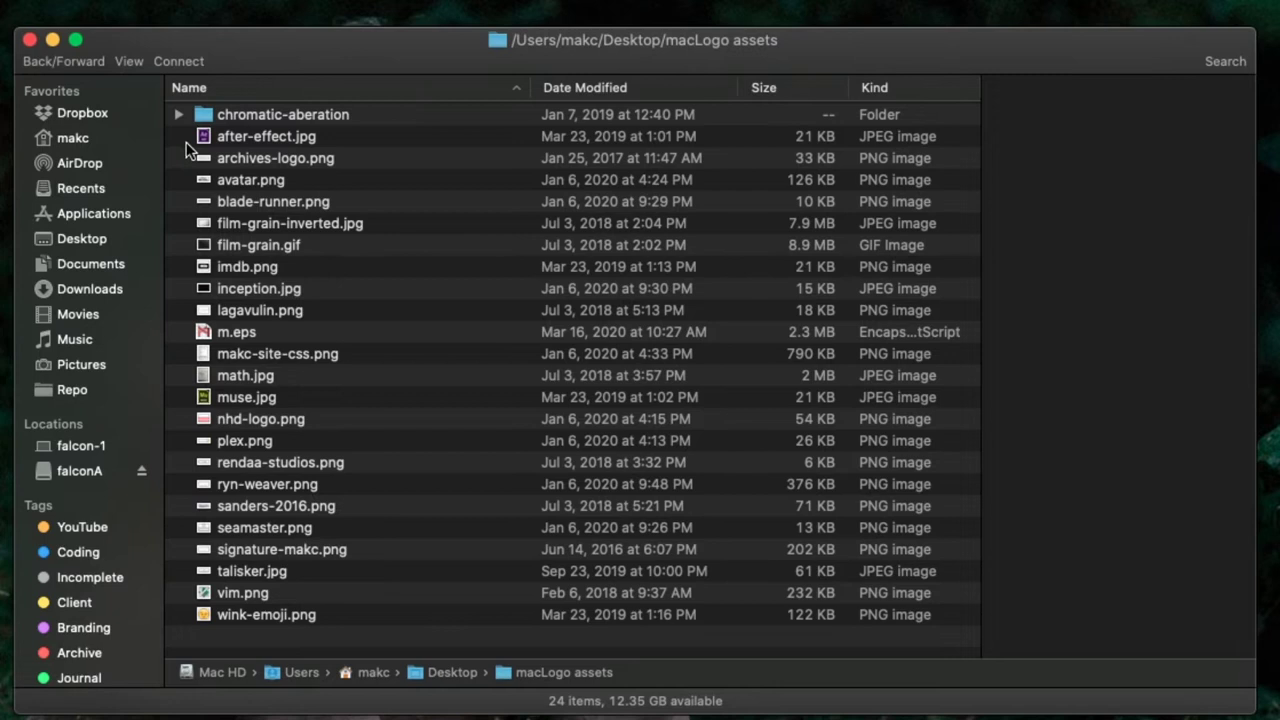
Step: Look through the transition clips in the chromatic-aberation folder and return to the macLogo assets folder
left_click(345, 114)
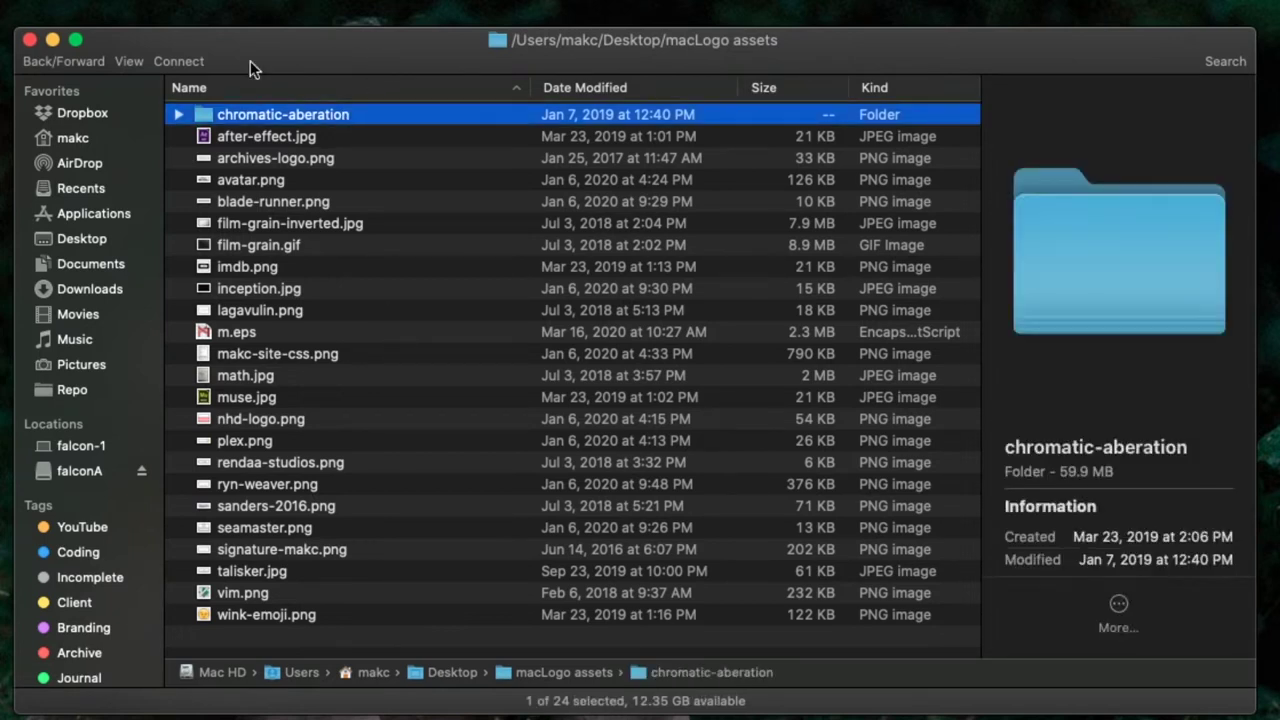
double_click(300, 114)
key("Down")
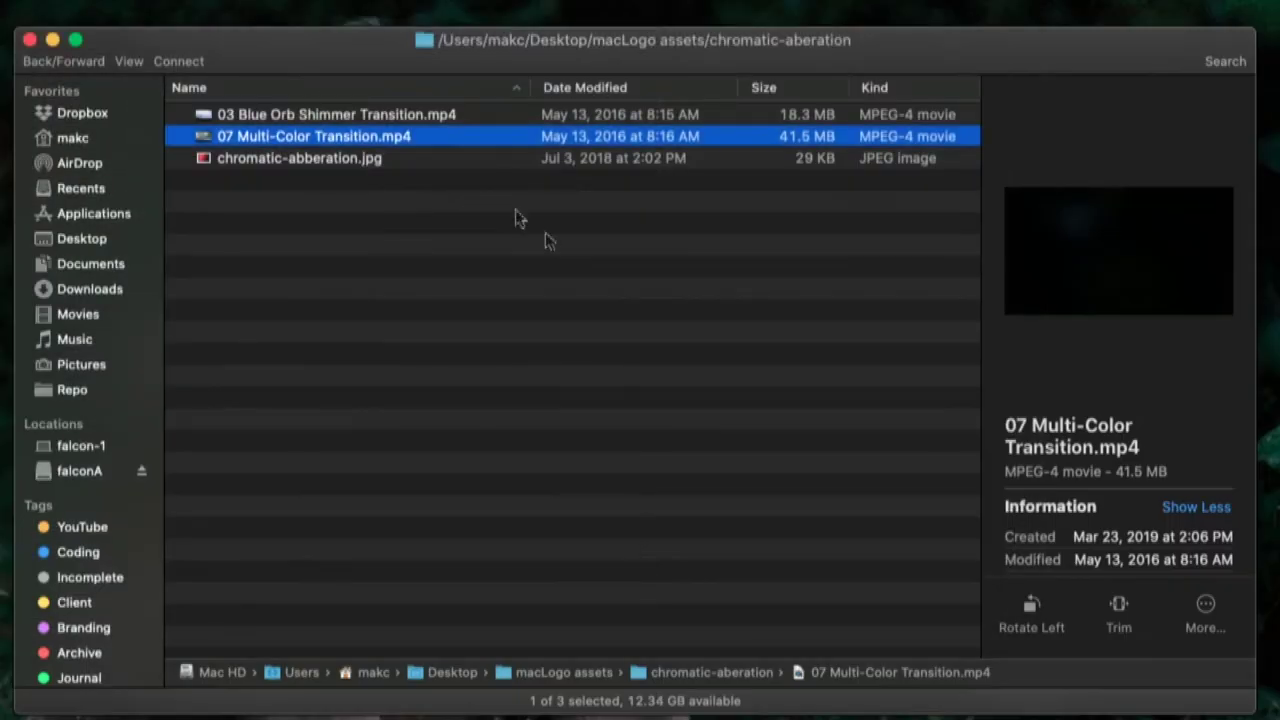
left_click(397, 116)
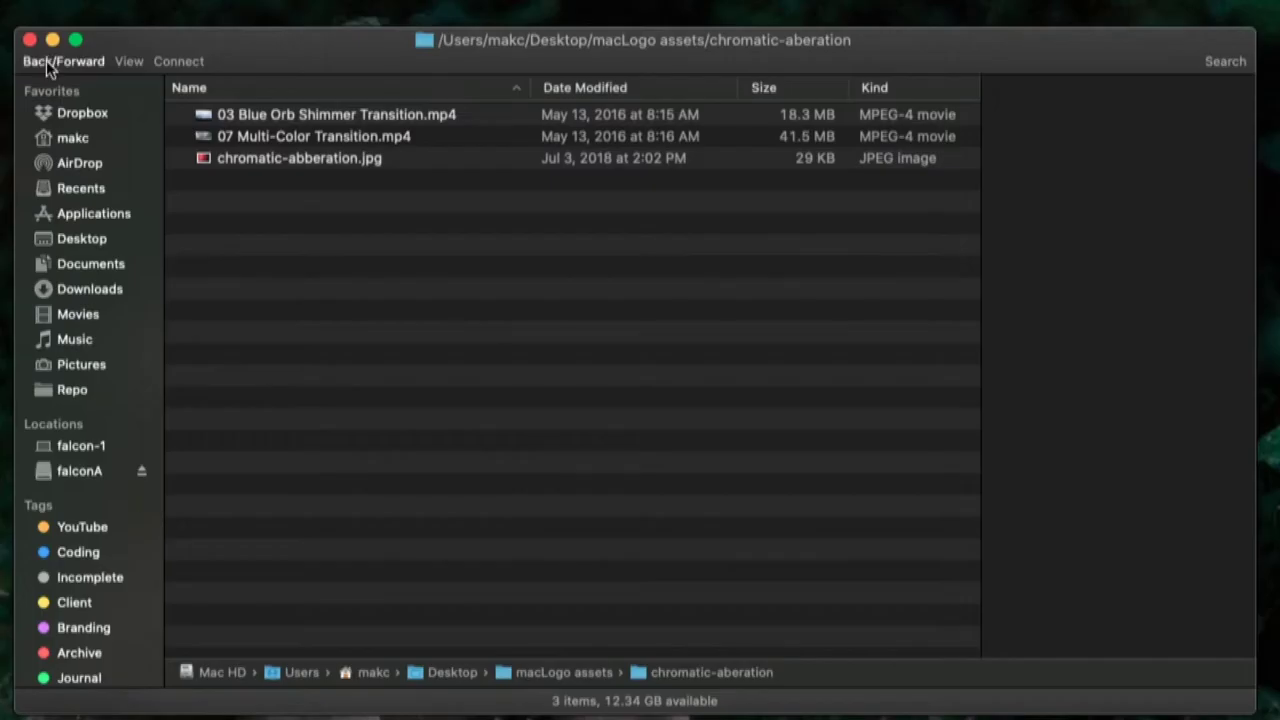
left_click(46, 60)
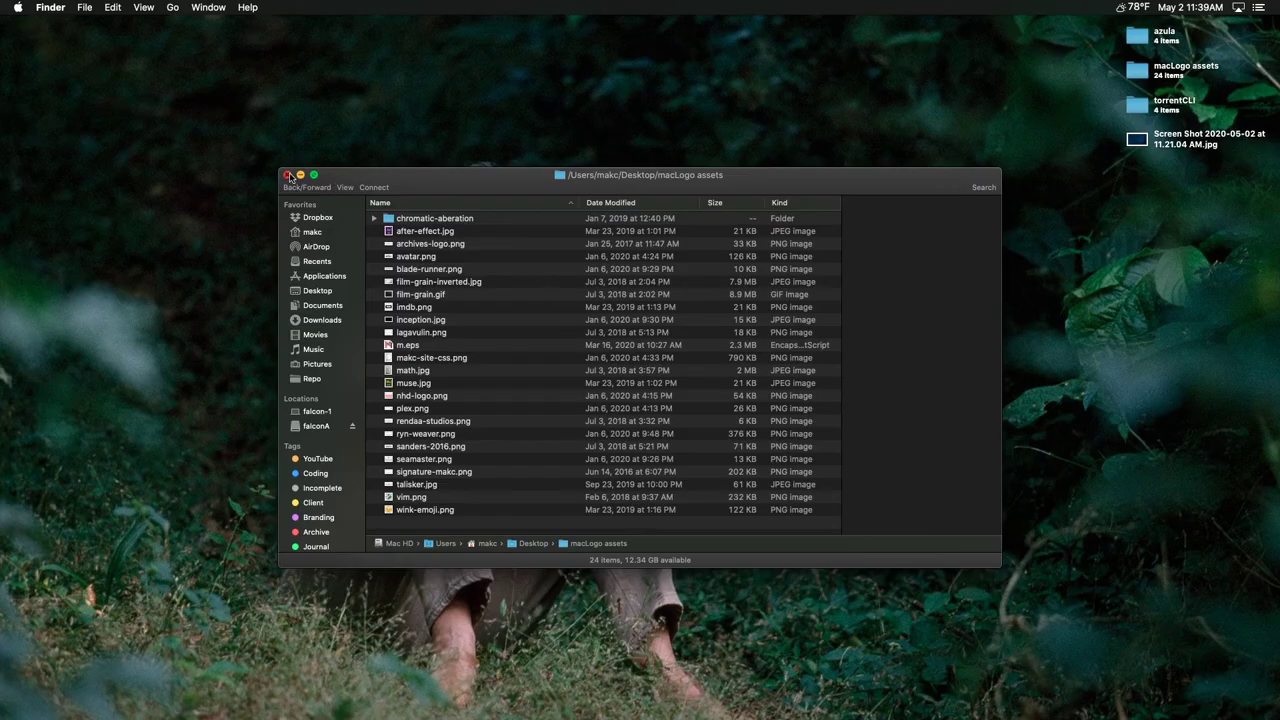
Step: Close the macLogo assets window, then switch to Alacritty and quit it
left_click(287, 175)
left_click(14, 337)
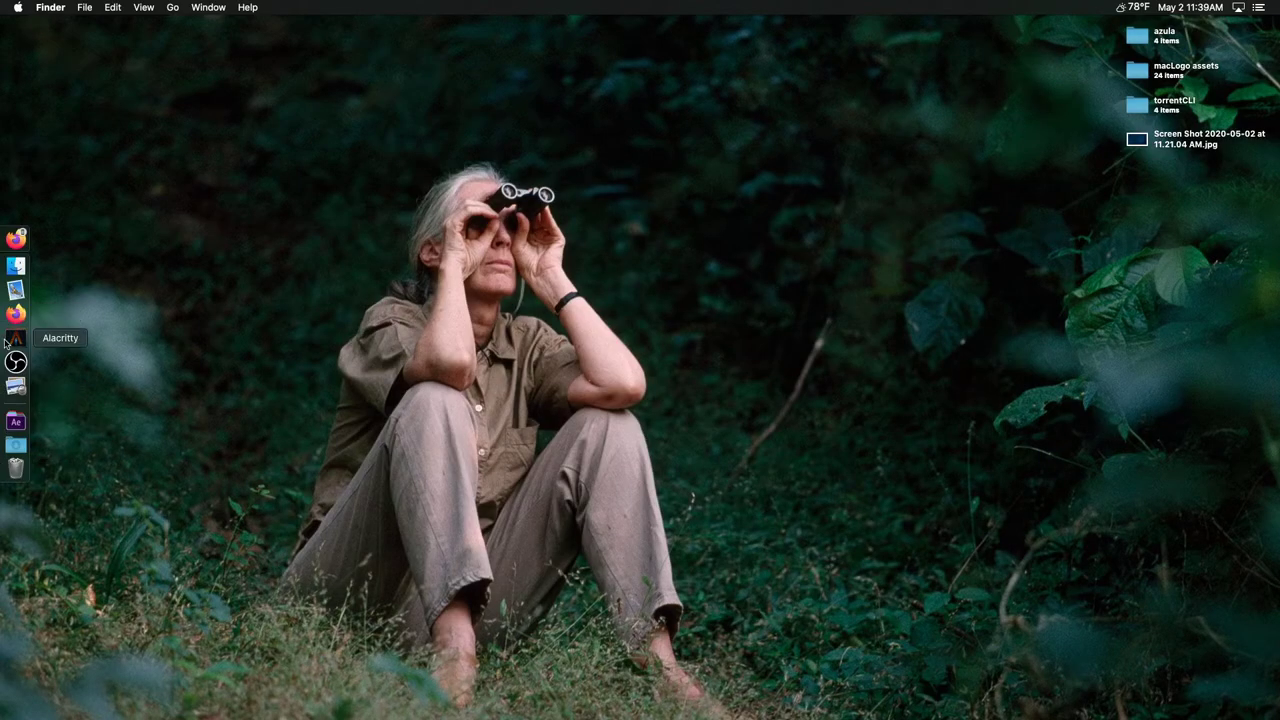
key("super+q")
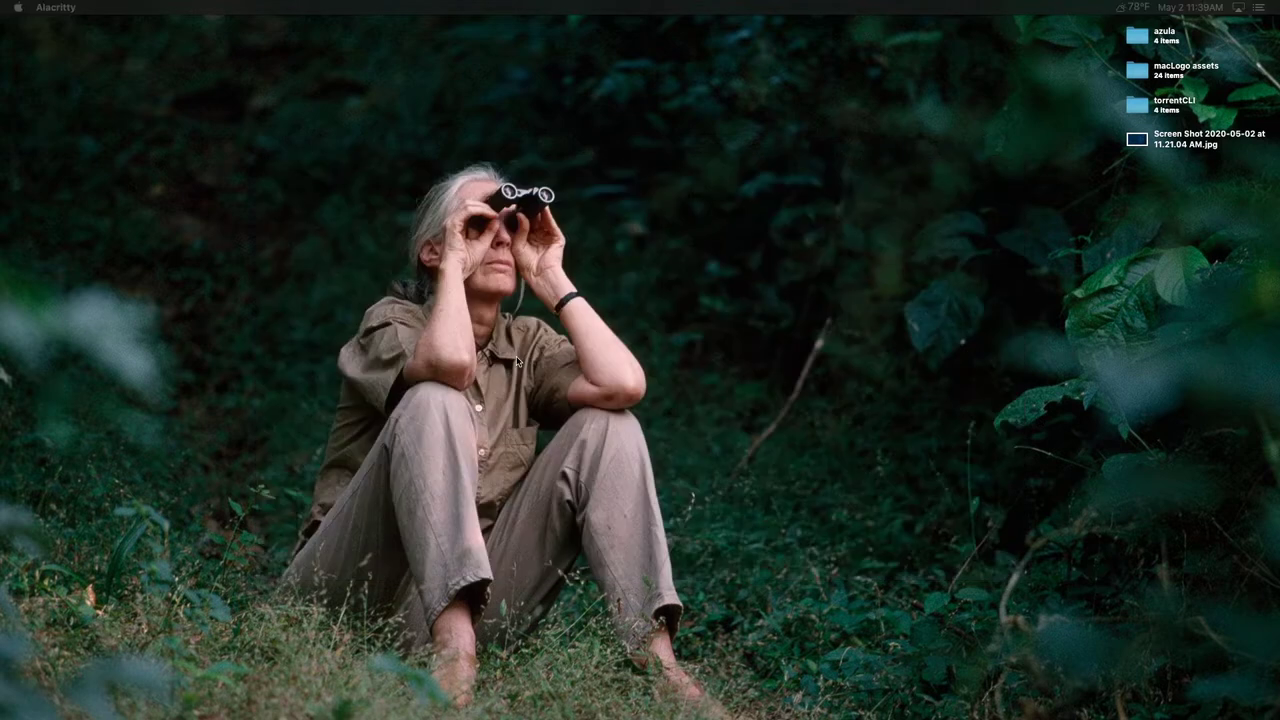
Step: Launch Adobe After Effects CC 2019 and close its Home screen to reach the empty project
key("super+space")
type("af")
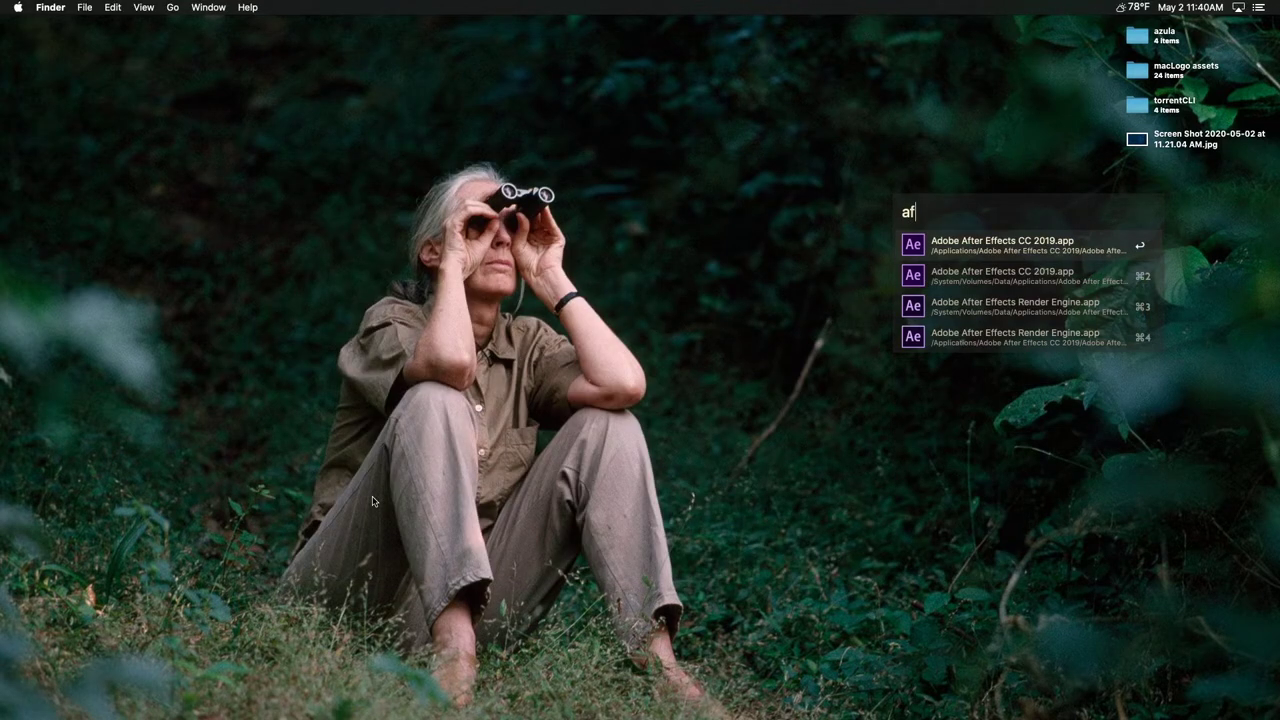
key("Return")
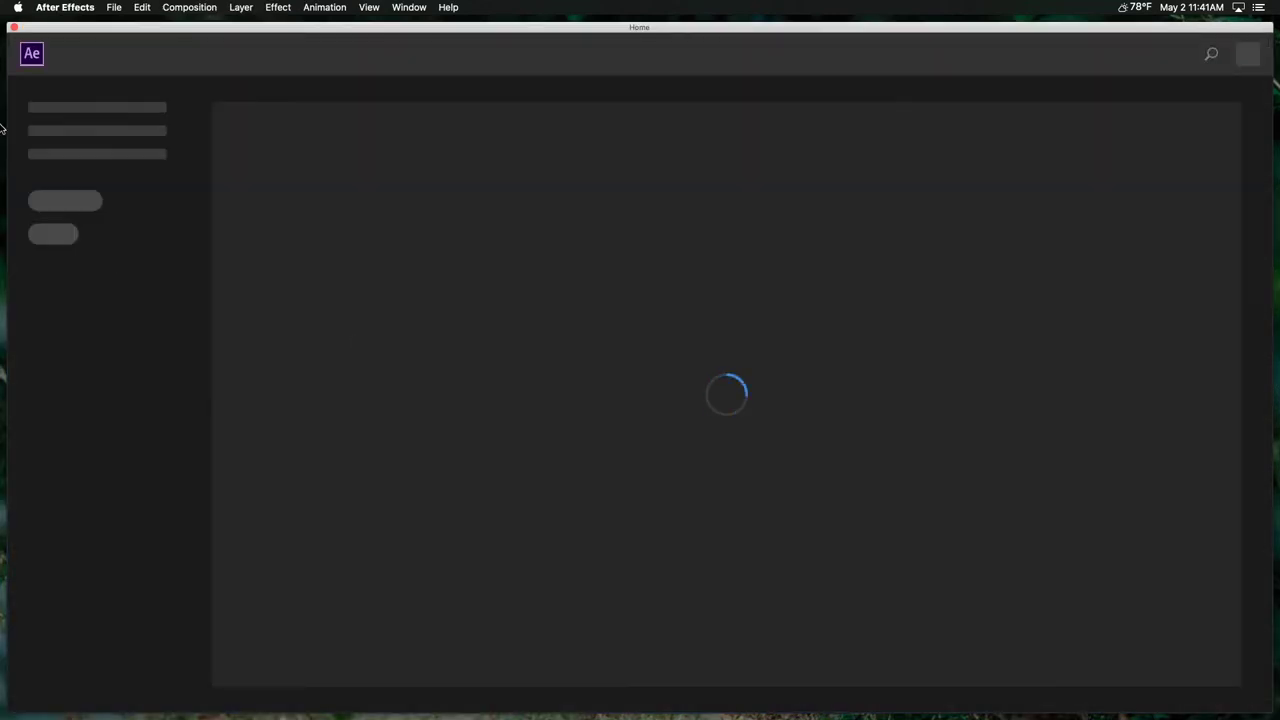
left_click(13, 27)
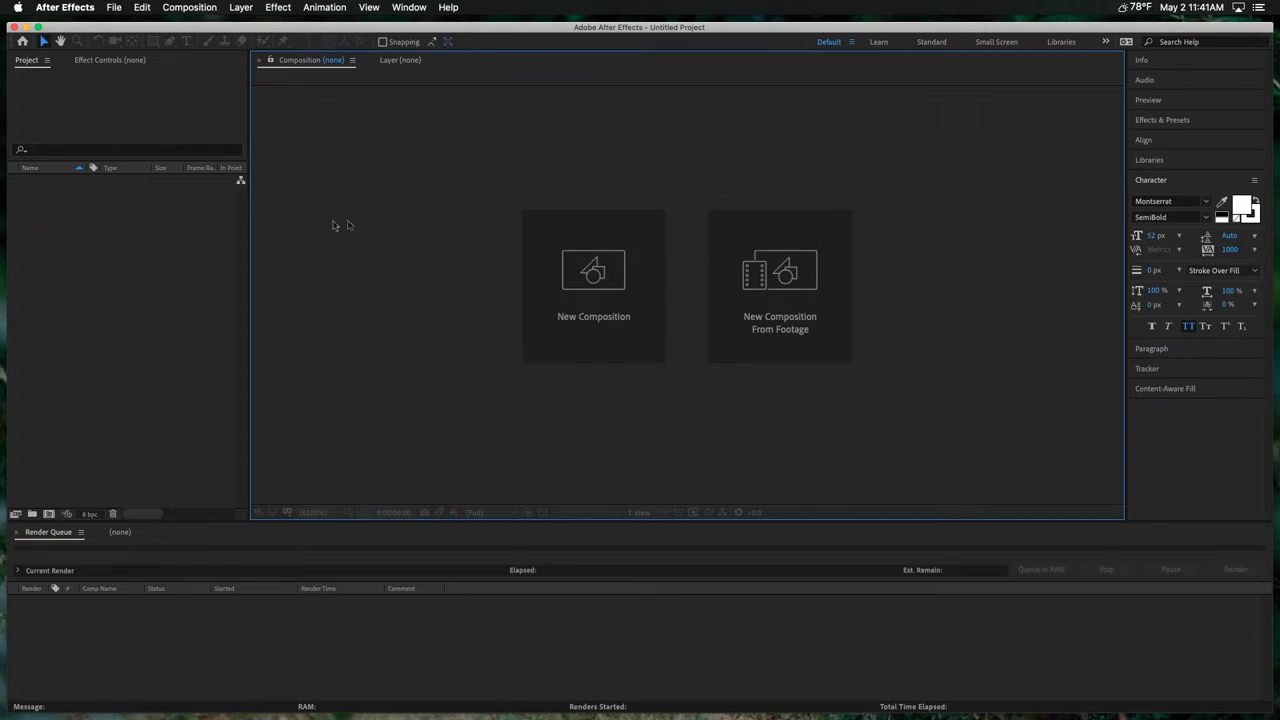
left_click(173, 332)
left_click(331, 332)
left_click(215, 332)
left_click(328, 333)
left_click(225, 332)
left_click(225, 332)
left_click(366, 340)
left_click(208, 353)
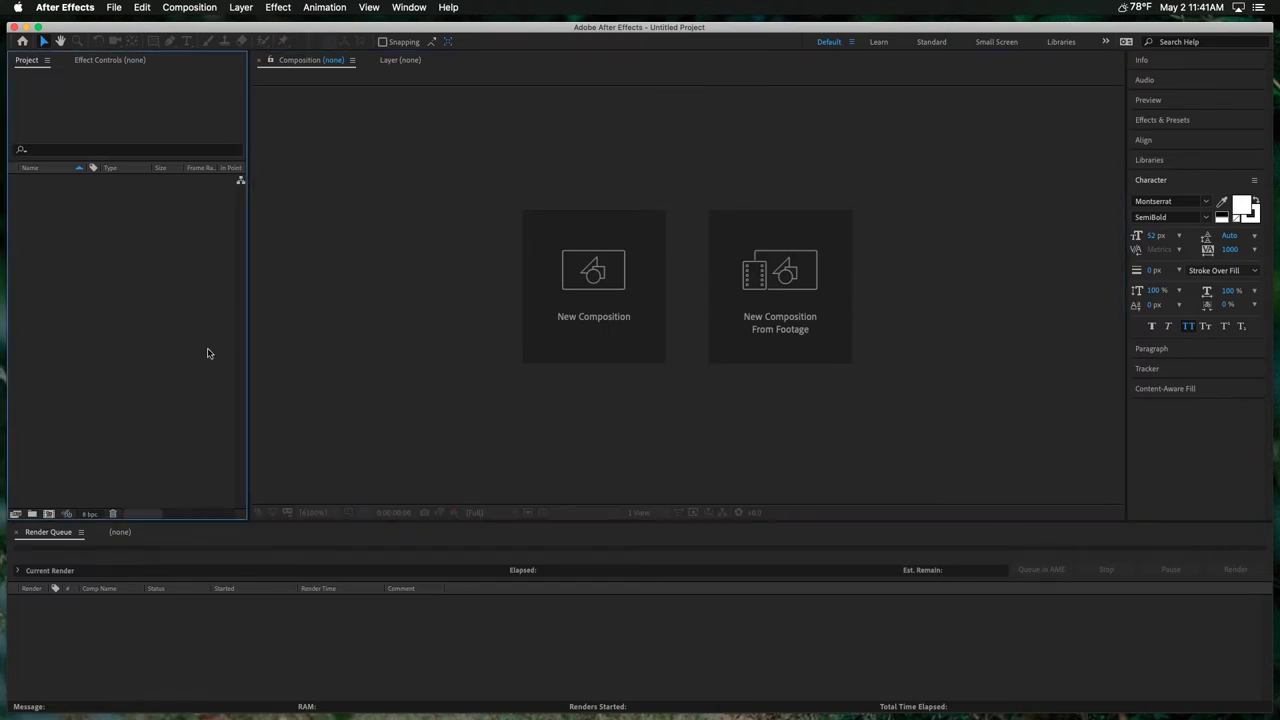
Step: Shrink the window to uncover the desktop and import the macLogo assets film-effects and thumbs folders into the project
key("ctrl+alt+e")
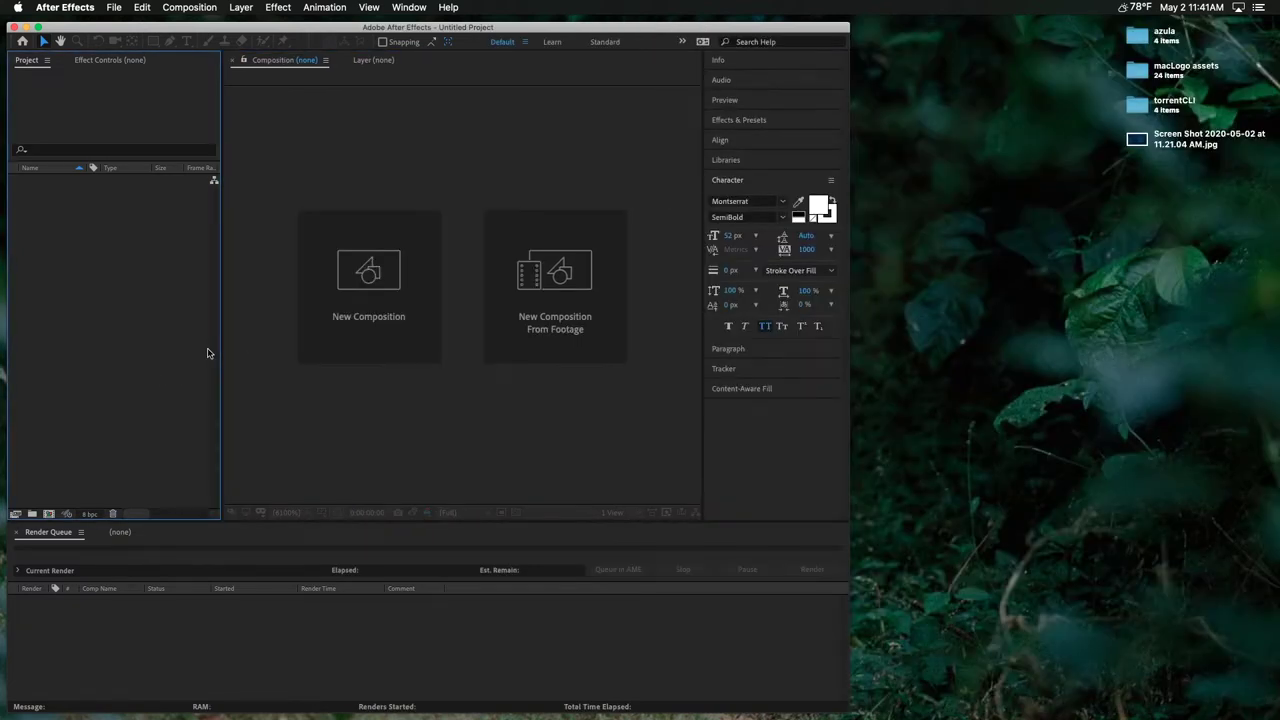
left_click(1143, 74)
left_click_drag(1143, 74, 190, 360)
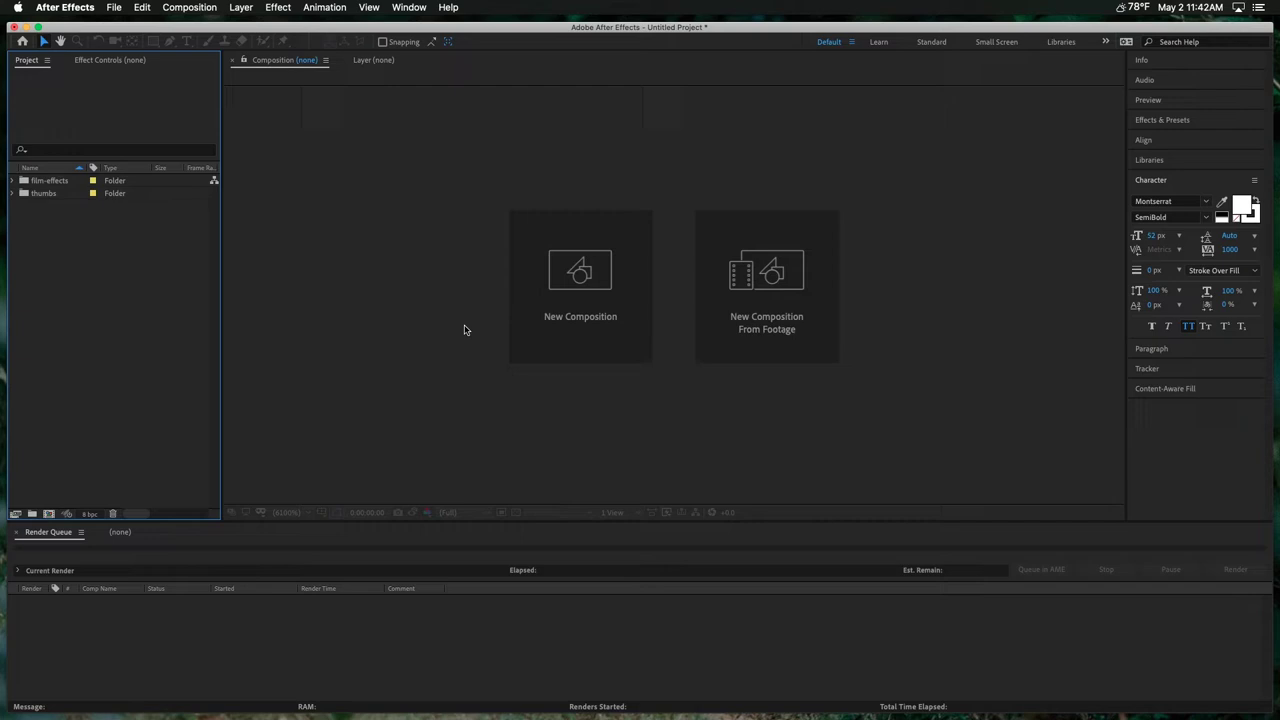
left_click(396, 345)
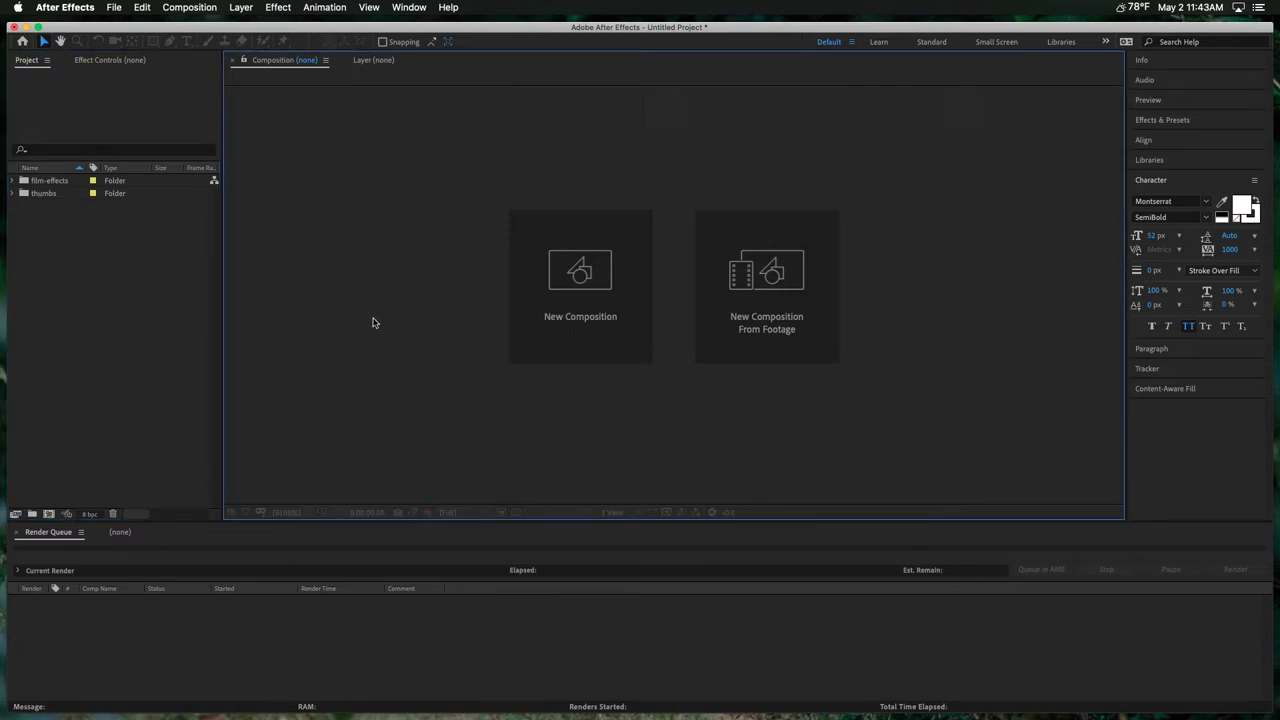
Step: Start a new composition and set its size to 1280 × 720 px
left_click(200, 350)
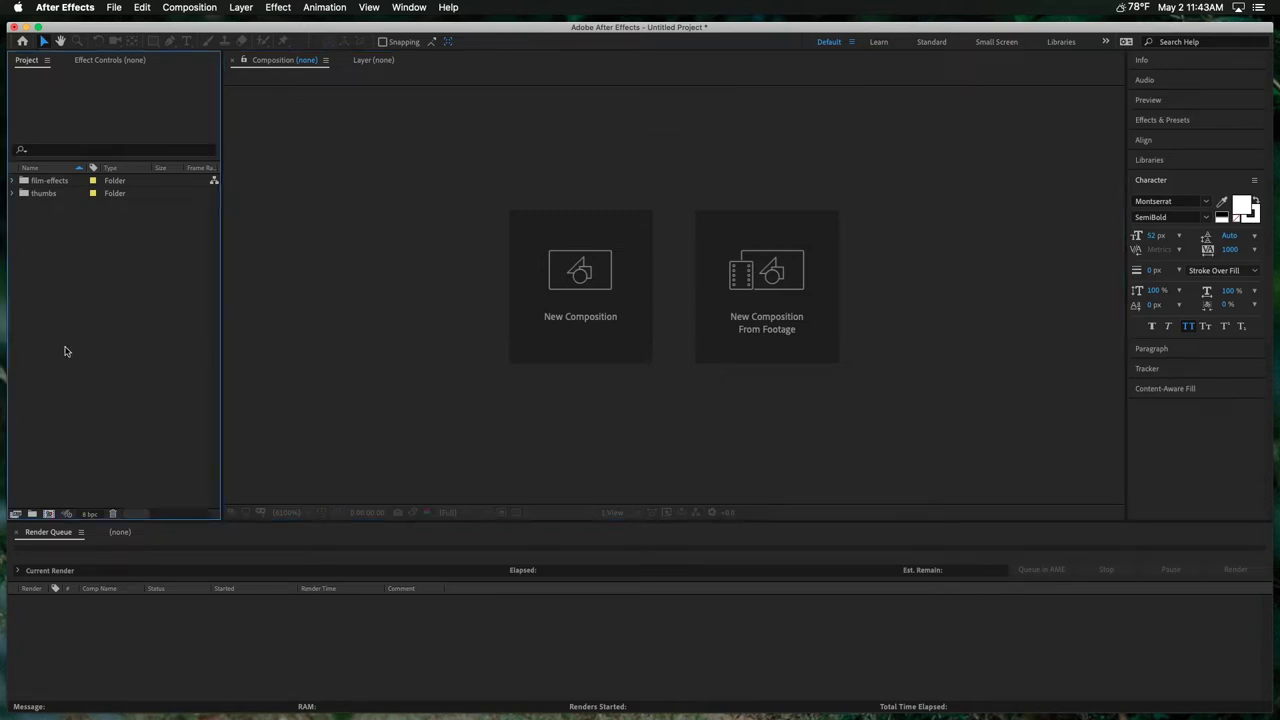
key("super+n")
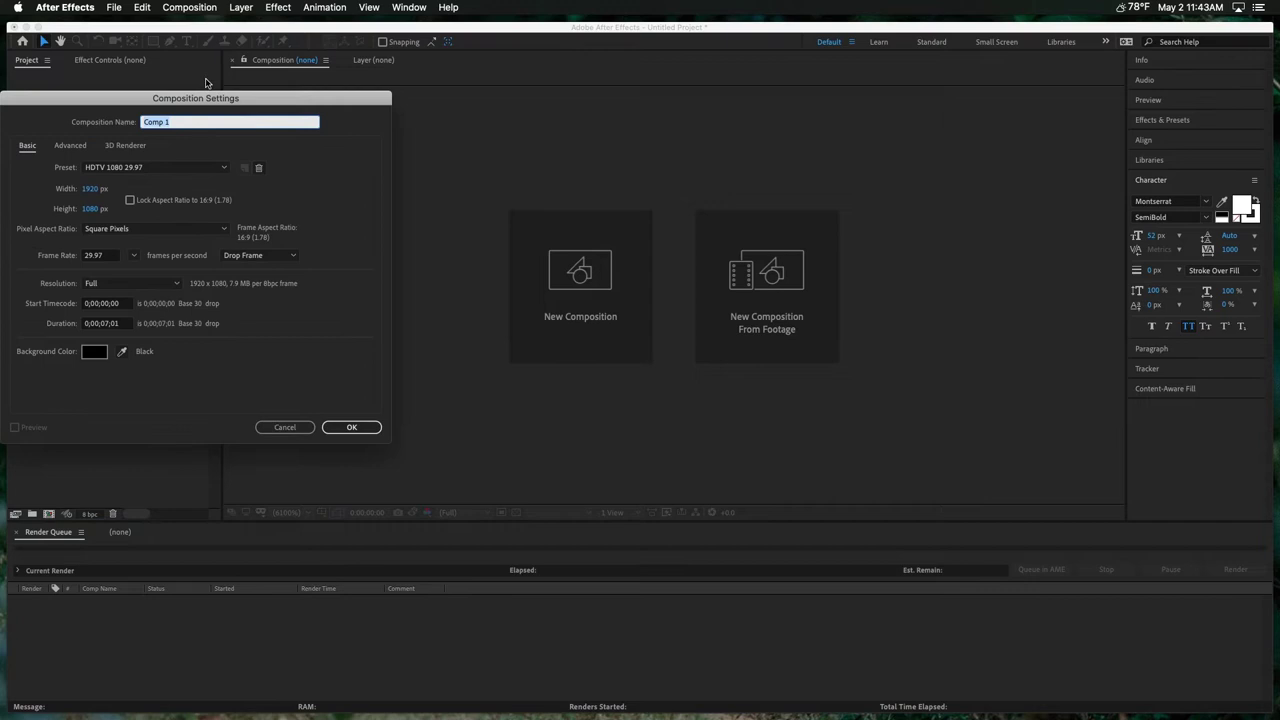
left_click_drag(203, 98, 481, 143)
key("alt+super+c")
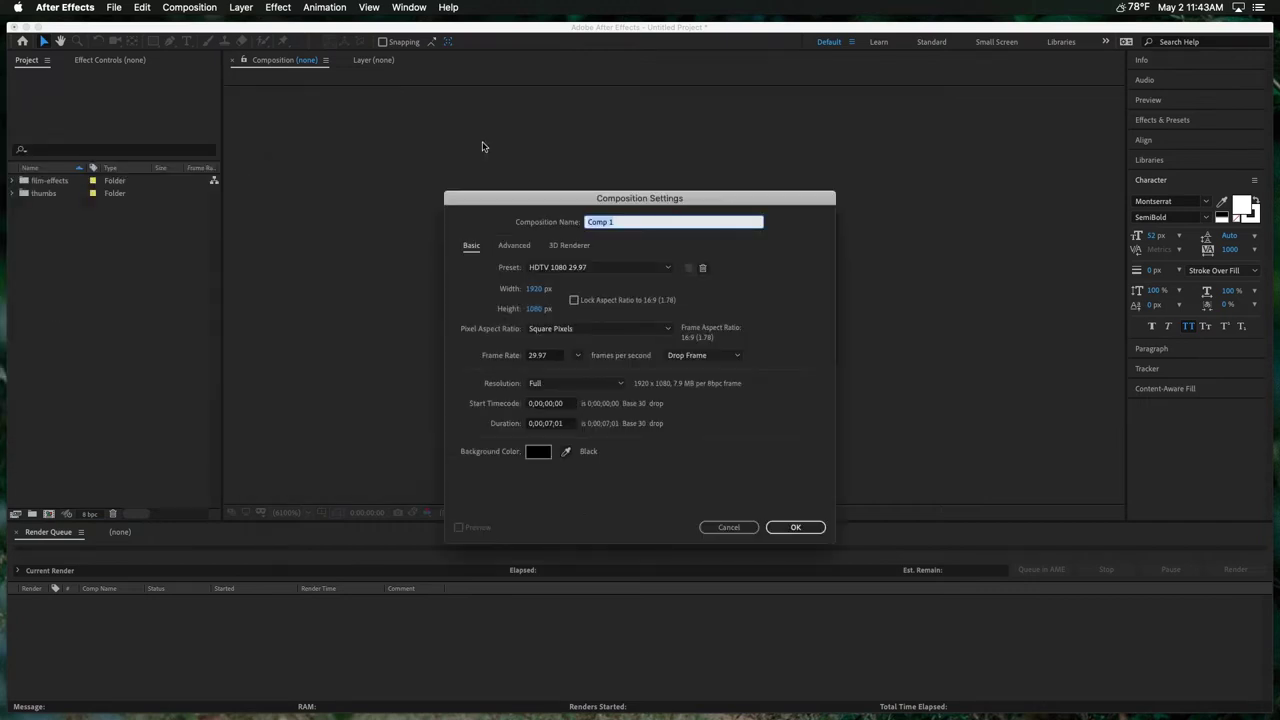
left_click(561, 309)
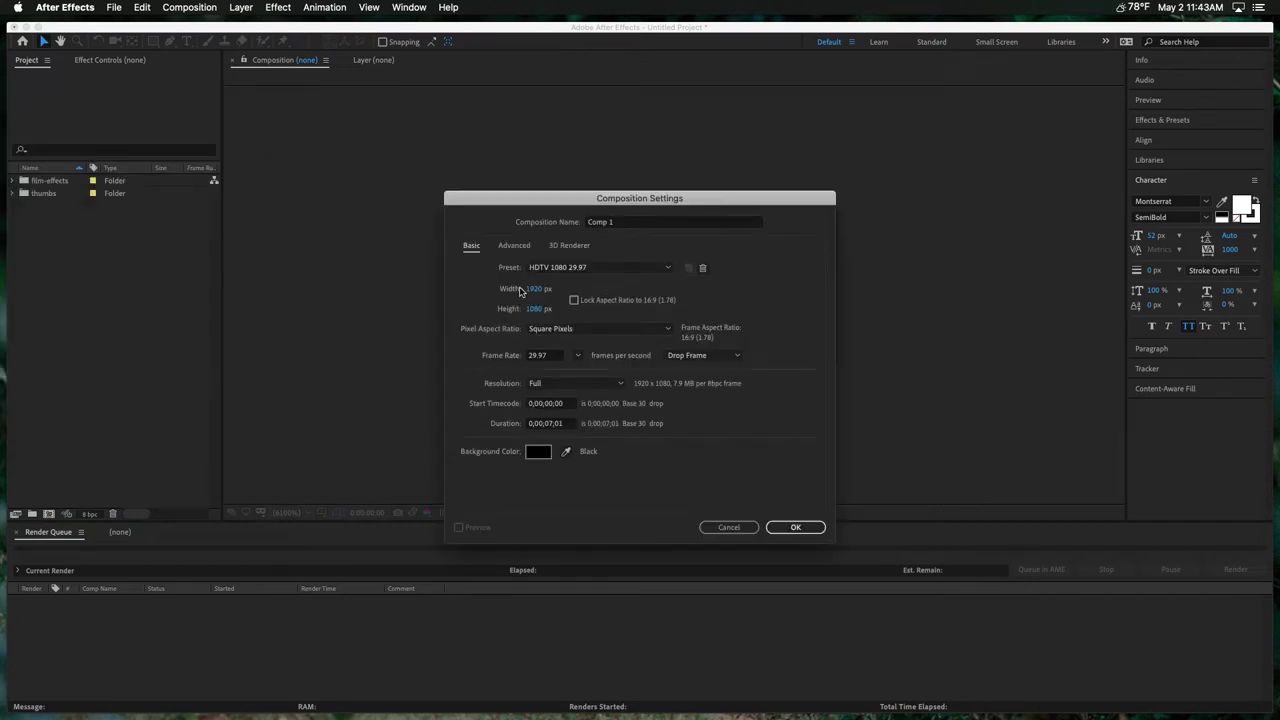
left_click(538, 288)
type("1280")
key("Tab")
type("720")
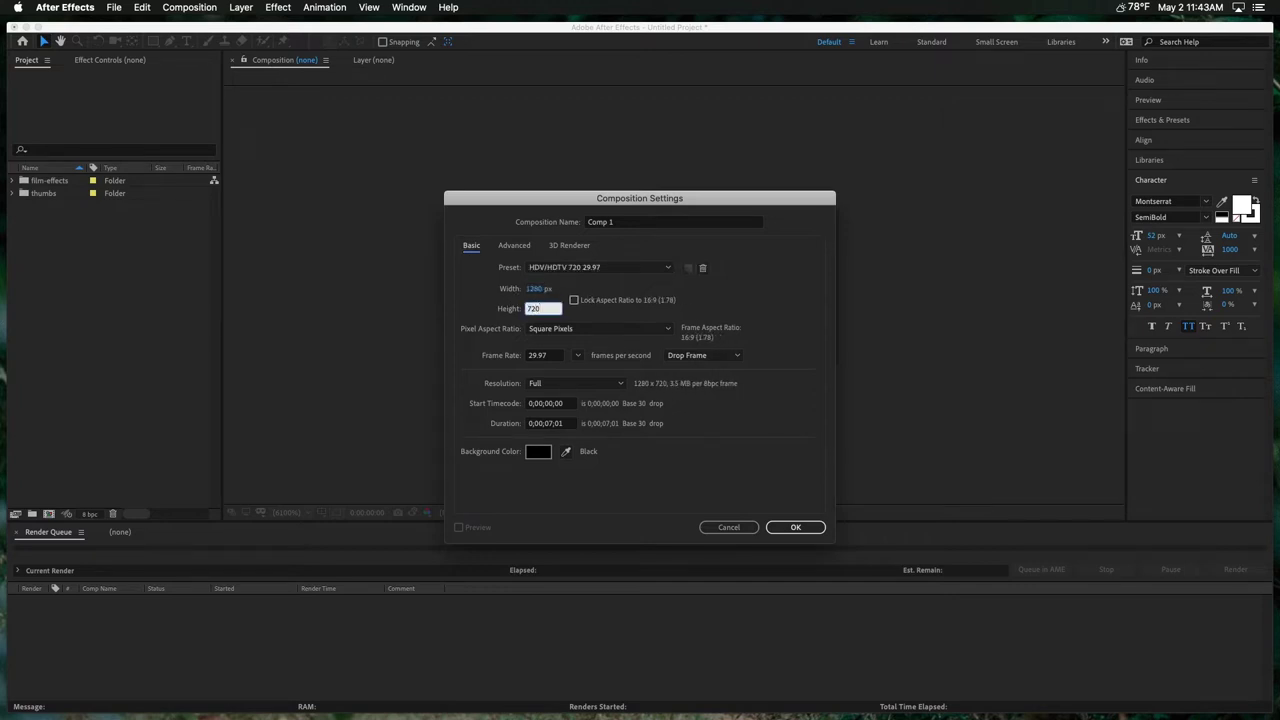
Step: Name the composition "render", set its duration to 0:00:07:00 and frame rate to 24 fps, and create it
left_click(661, 221)
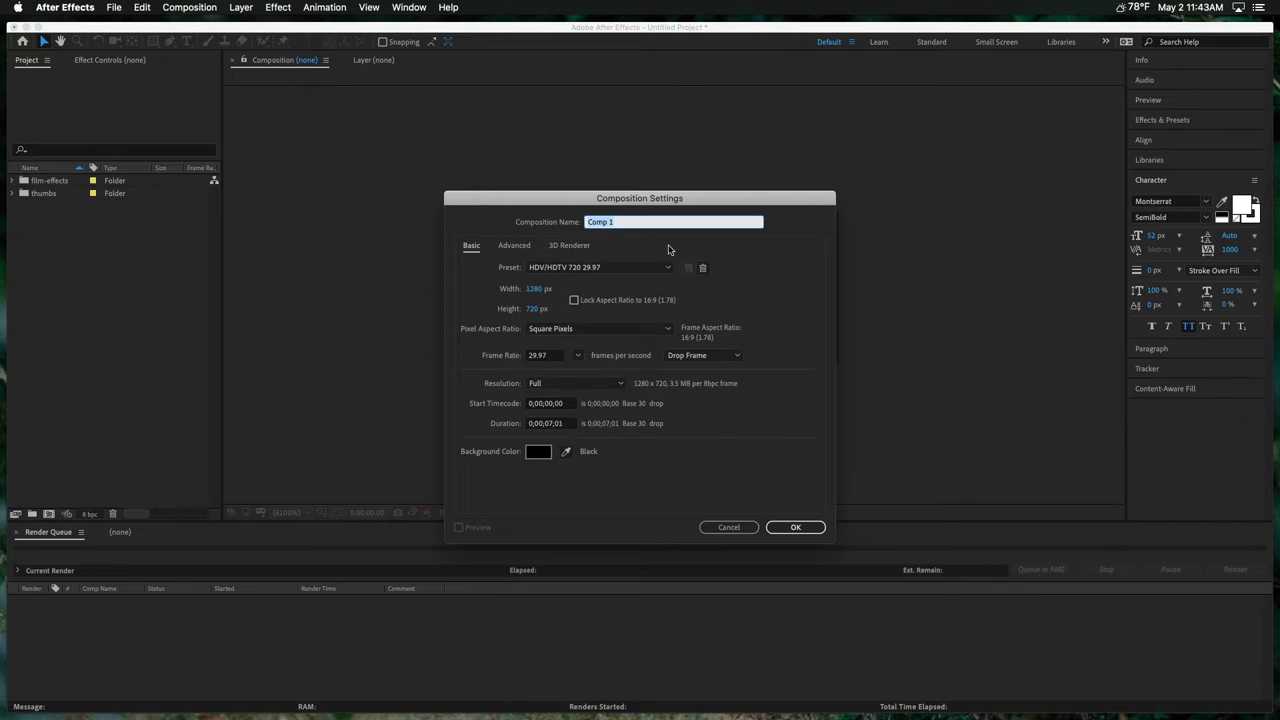
type("Int")
type("der")
left_click(575, 427)
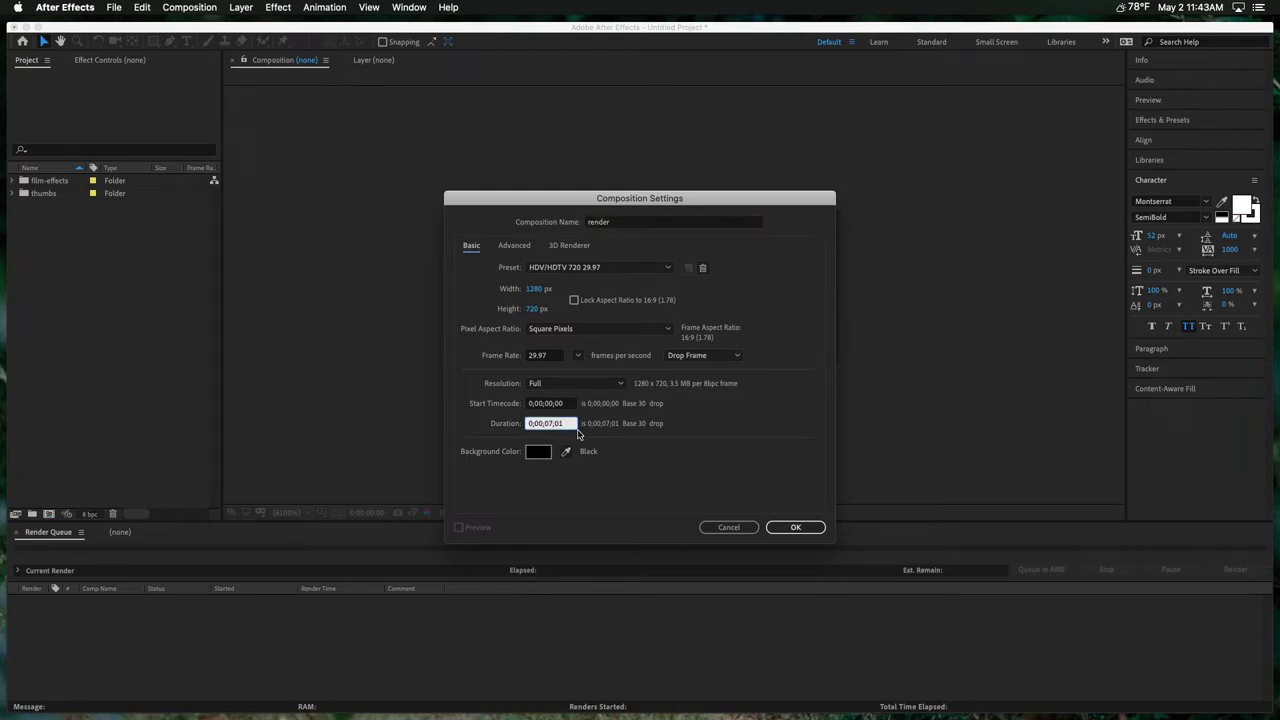
left_click(555, 358)
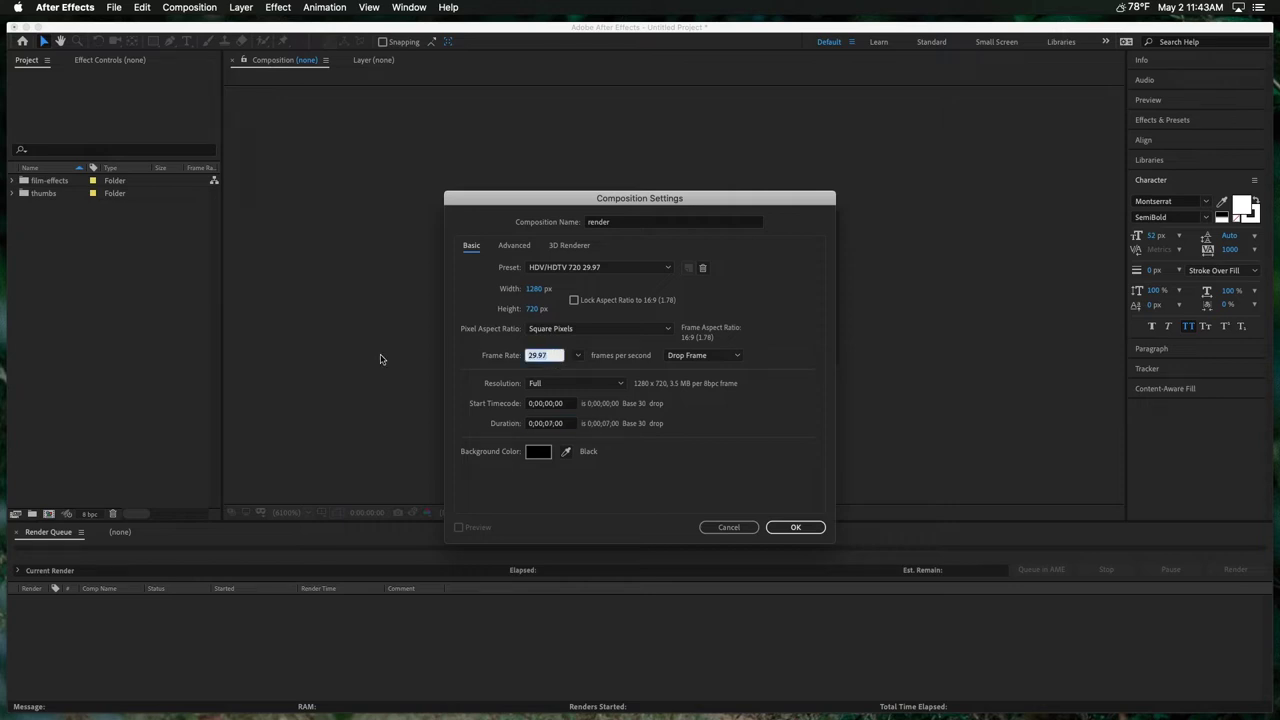
type("24")
left_click(632, 355)
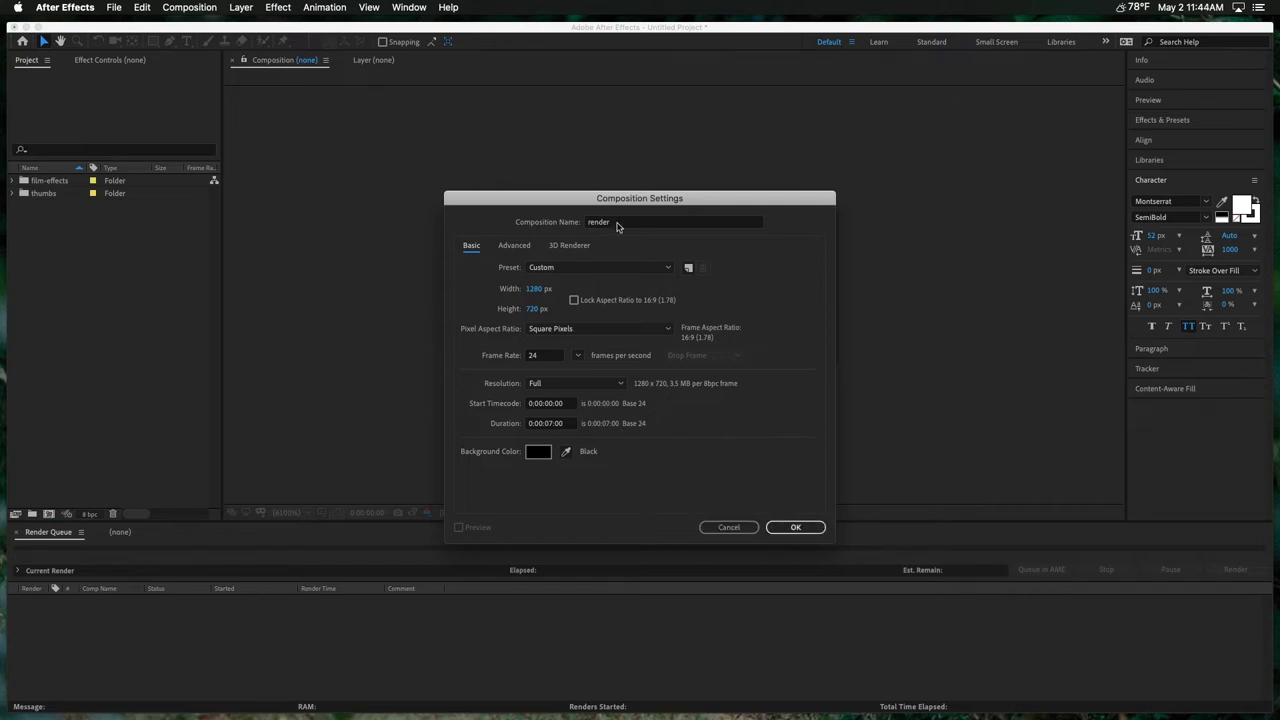
left_click_drag(628, 196, 658, 191)
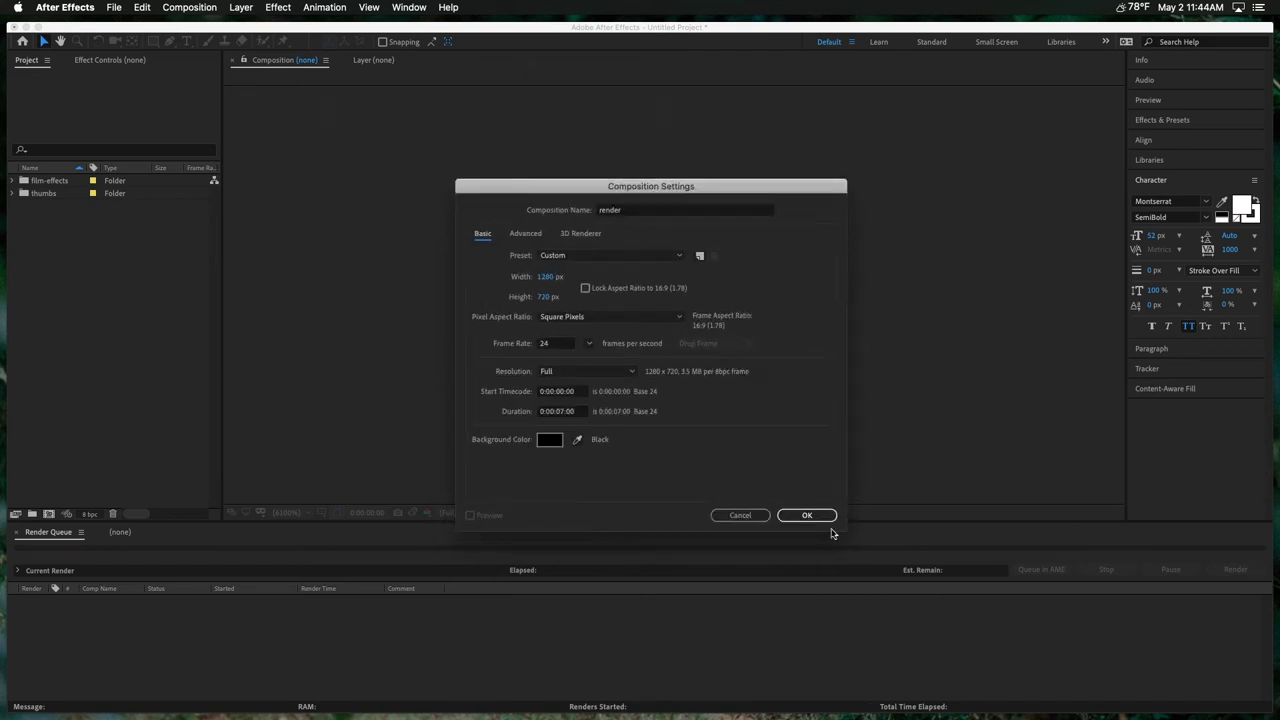
left_click(824, 520)
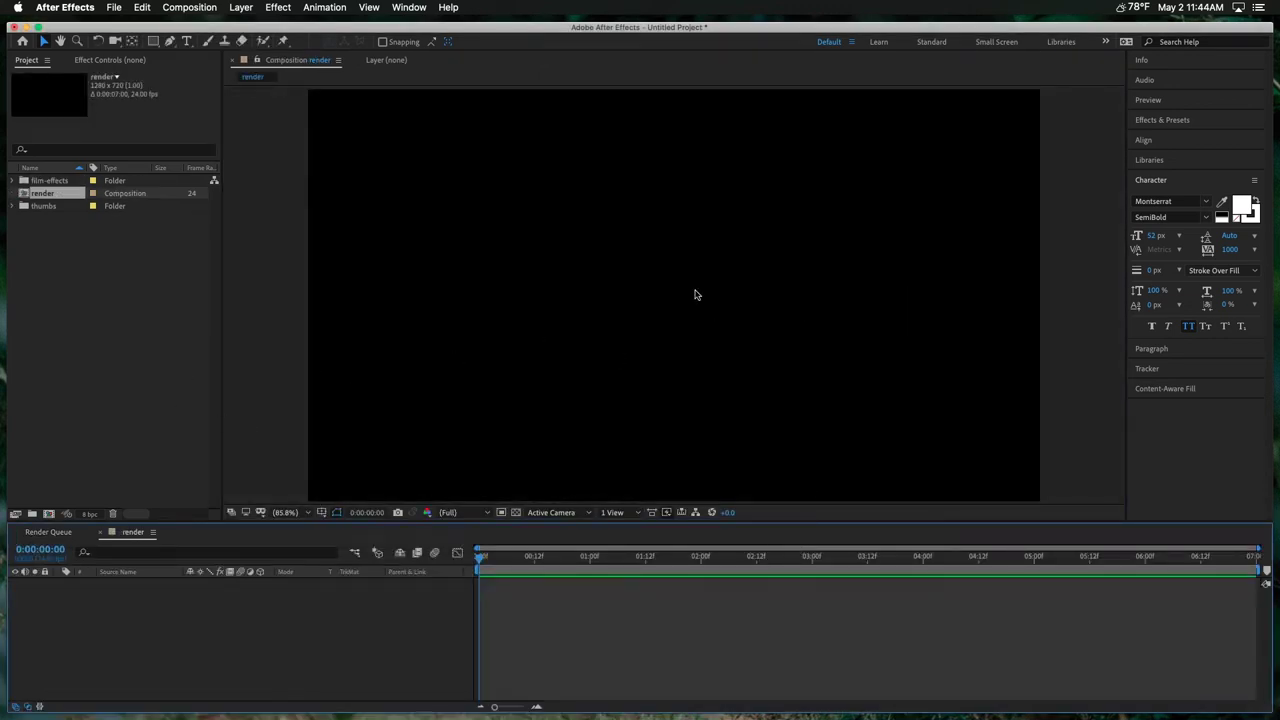
Step: Widen the project item list so its In Point and Out Point columns show
left_click(287, 512)
left_click(308, 278)
left_click_drag(222, 400, 361, 400)
left_click(175, 311)
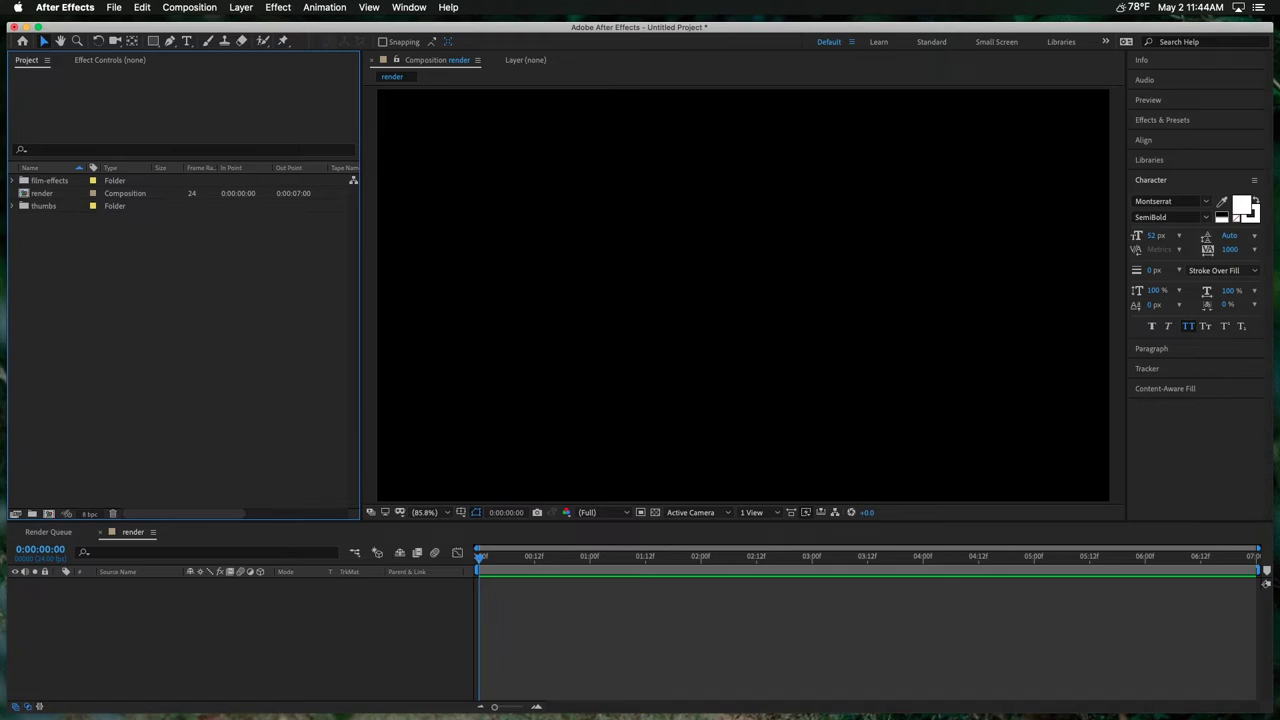
left_click(450, 623)
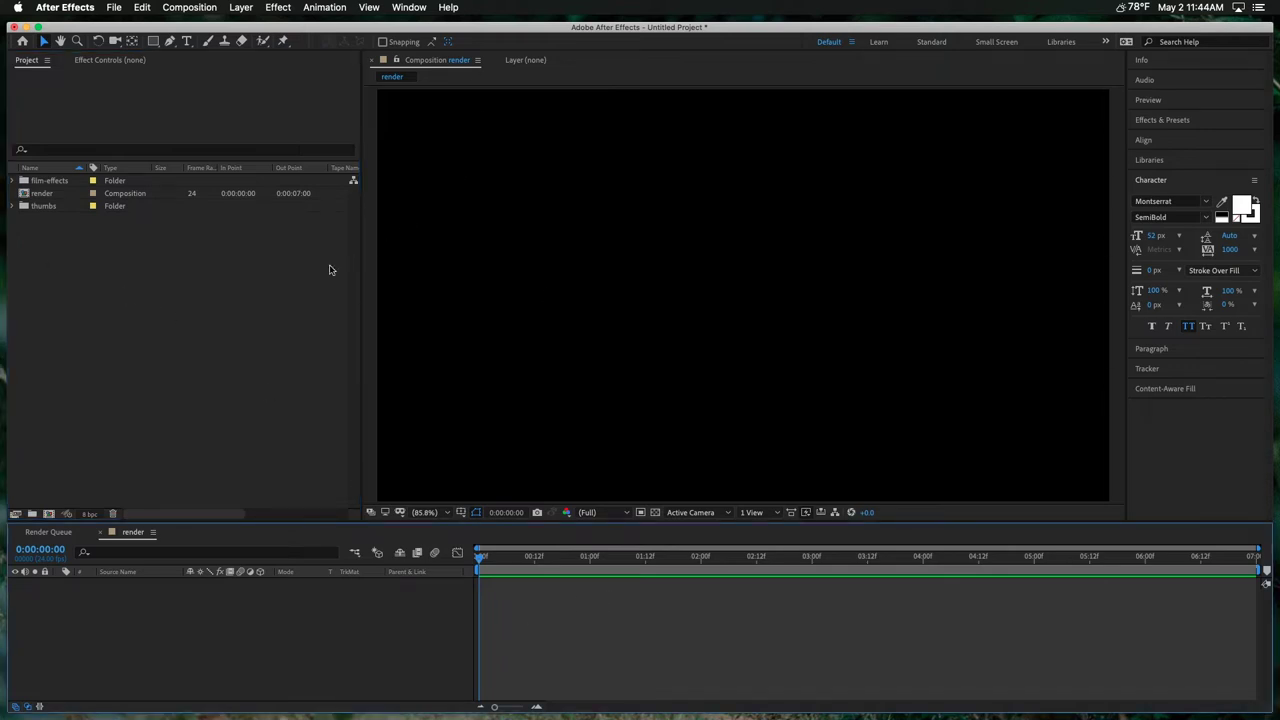
Step: Create a second composition of 1817 × 1022 px with the 16:9 aspect ratio locked, and name it "bg"
left_click(186, 328)
right_click(181, 283)
left_click(257, 287)
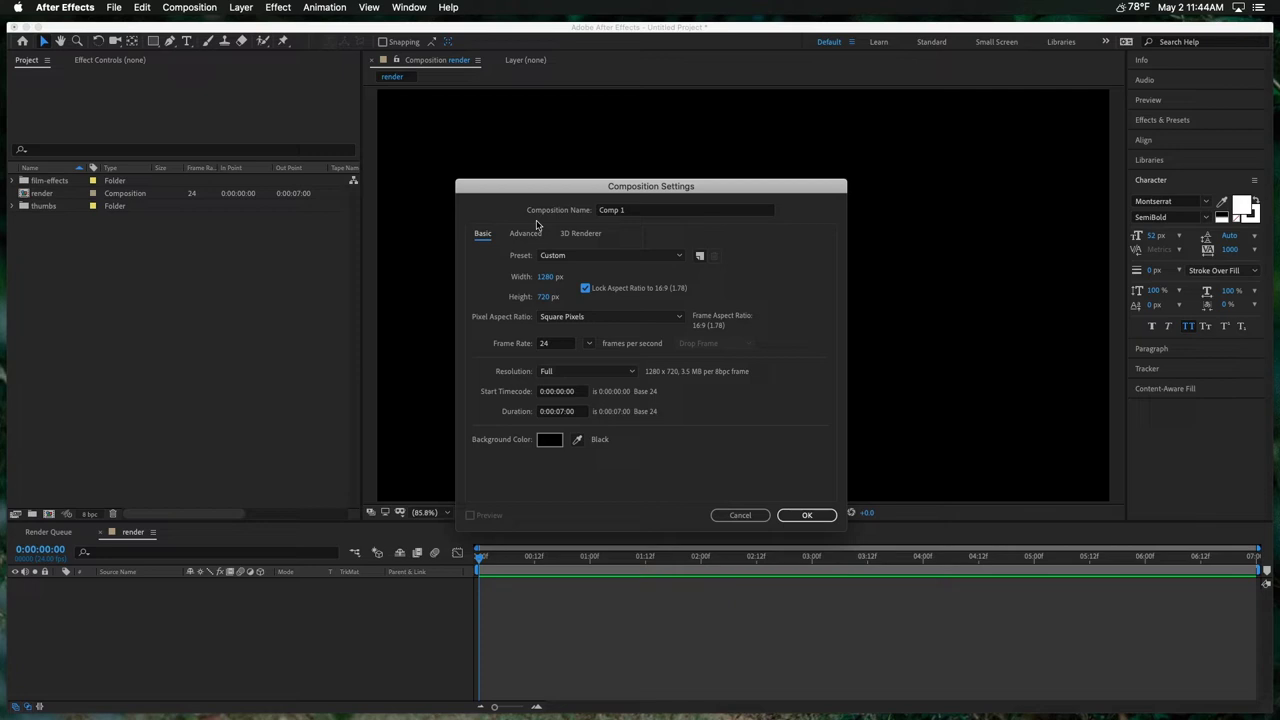
left_click_drag(550, 277, 281, 323)
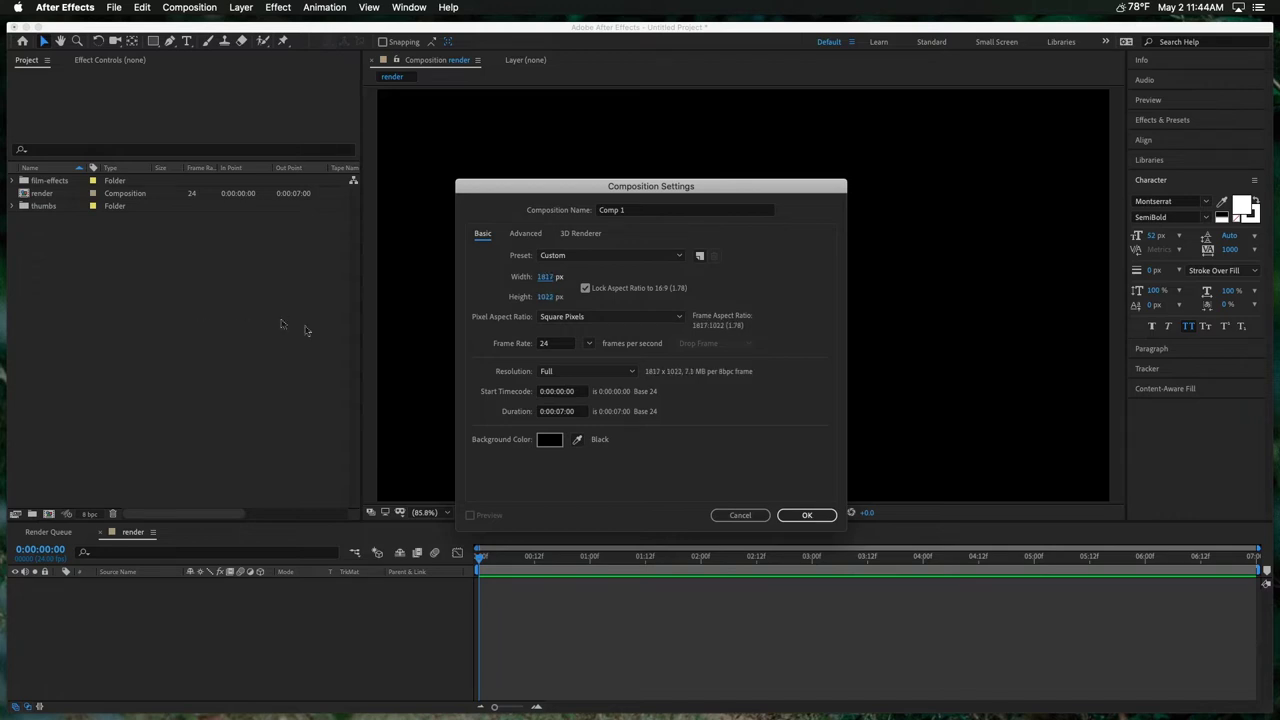
left_click(822, 515)
left_click(56, 185)
key("Return")
type("bg")
key("Return")
Step: Expand the film-effects folder and open 03 Blue Orb Shimmer Transition.mp4 for viewing as footage
left_click(14, 194)
left_click(80, 205)
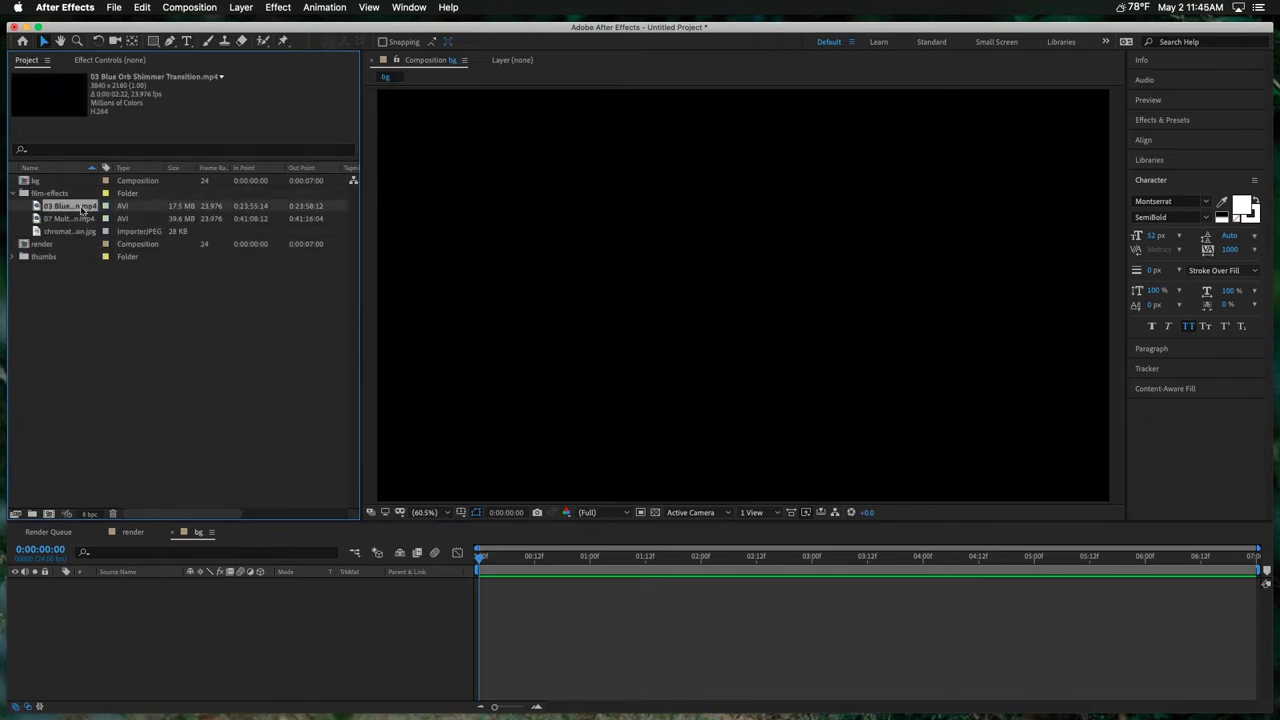
double_click(80, 205)
left_click_drag(1095, 60, 418, 64)
Step: Add the 07 Multi-Color transition clip to the bg composition and fit it to the composition width
left_click_drag(70, 218, 200, 595)
right_click(175, 581)
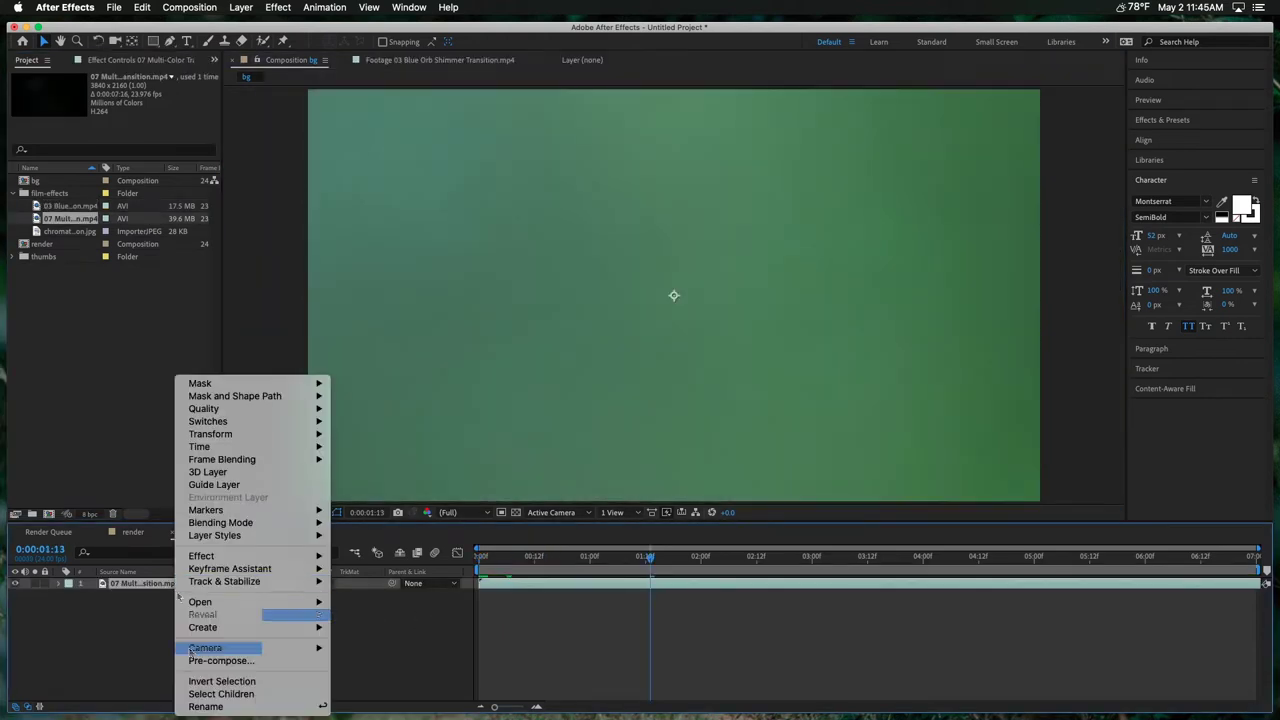
mouse_move(250, 434)
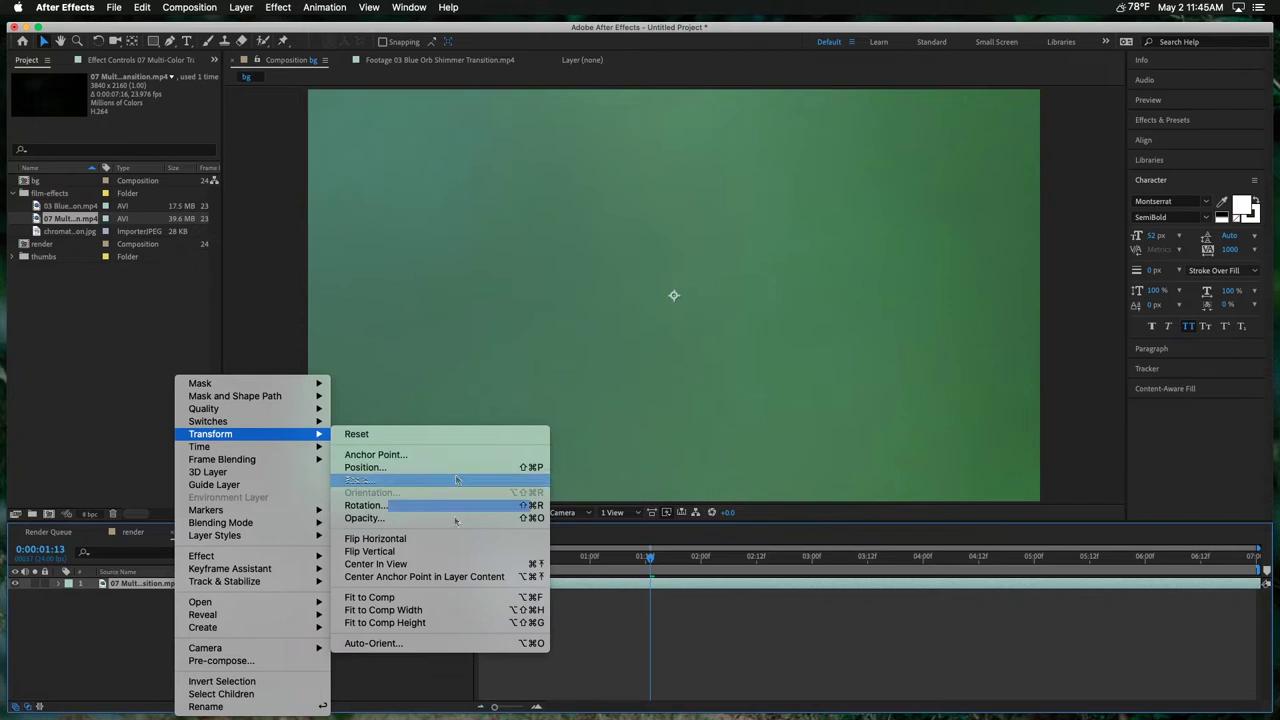
left_click(440, 610)
key("Home")
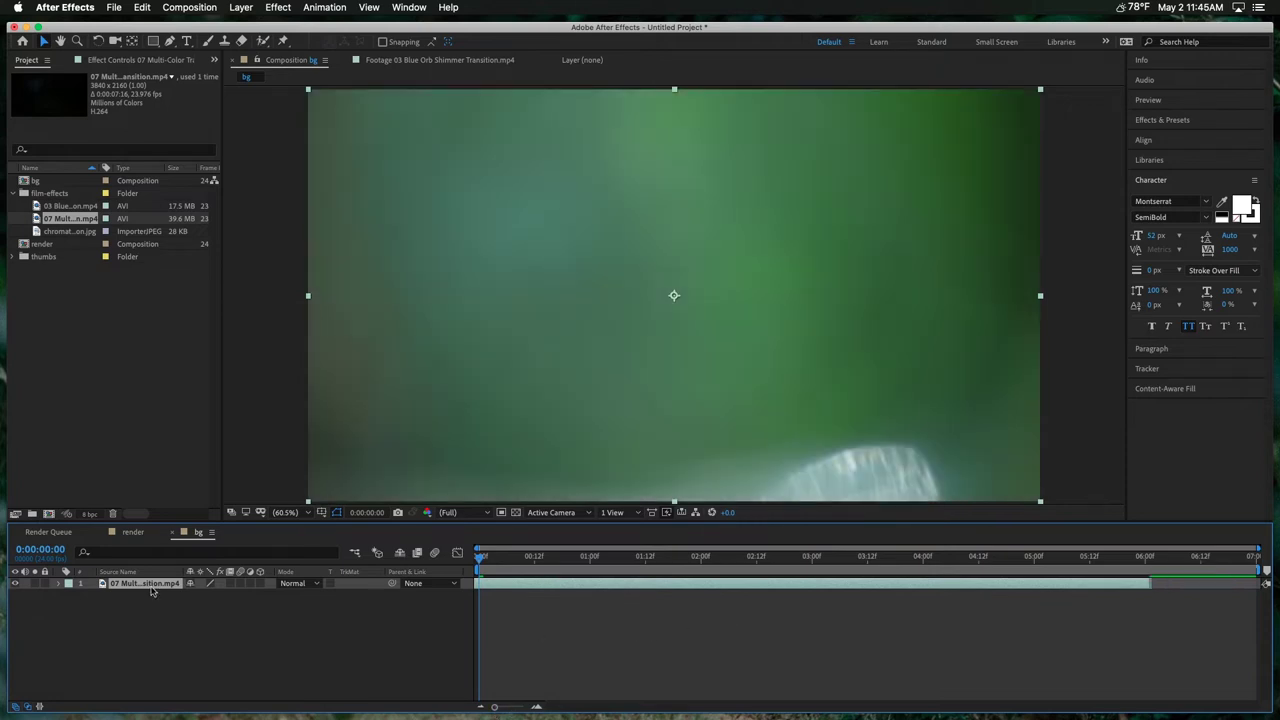
Step: Duplicate the transition clip layer and set both copies to the Add blending mode
key("super+d")
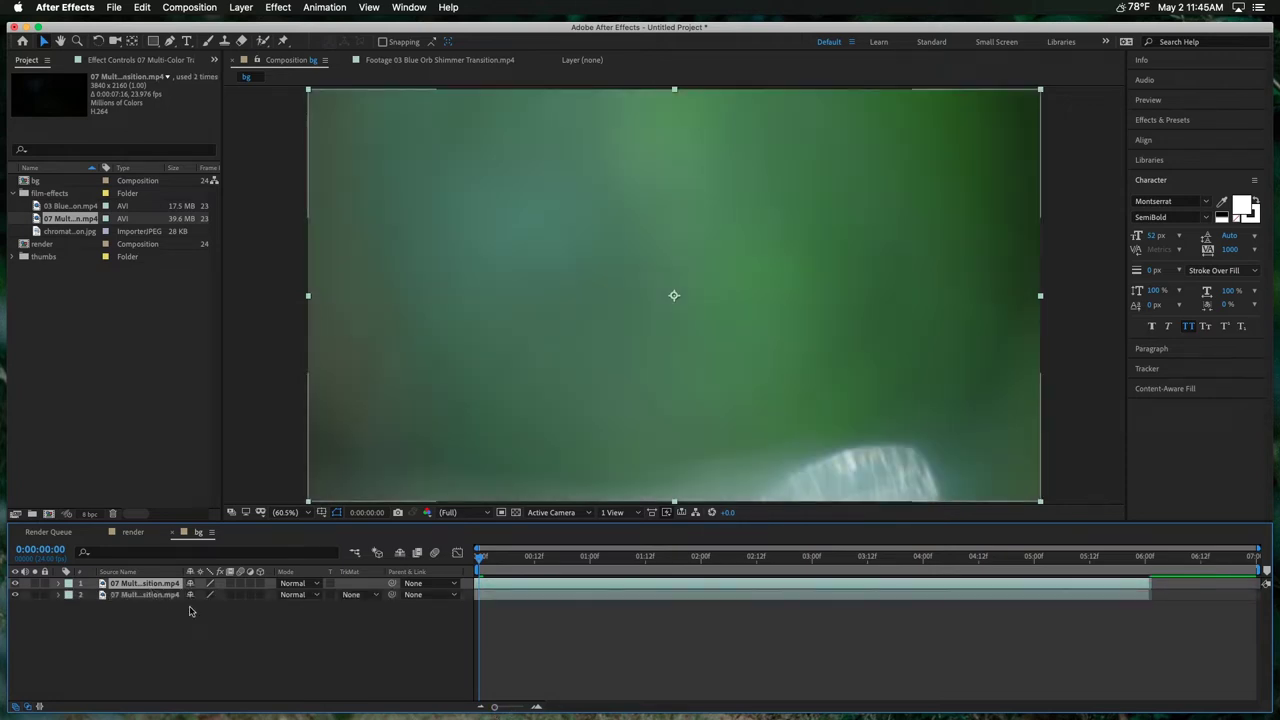
left_click(297, 592)
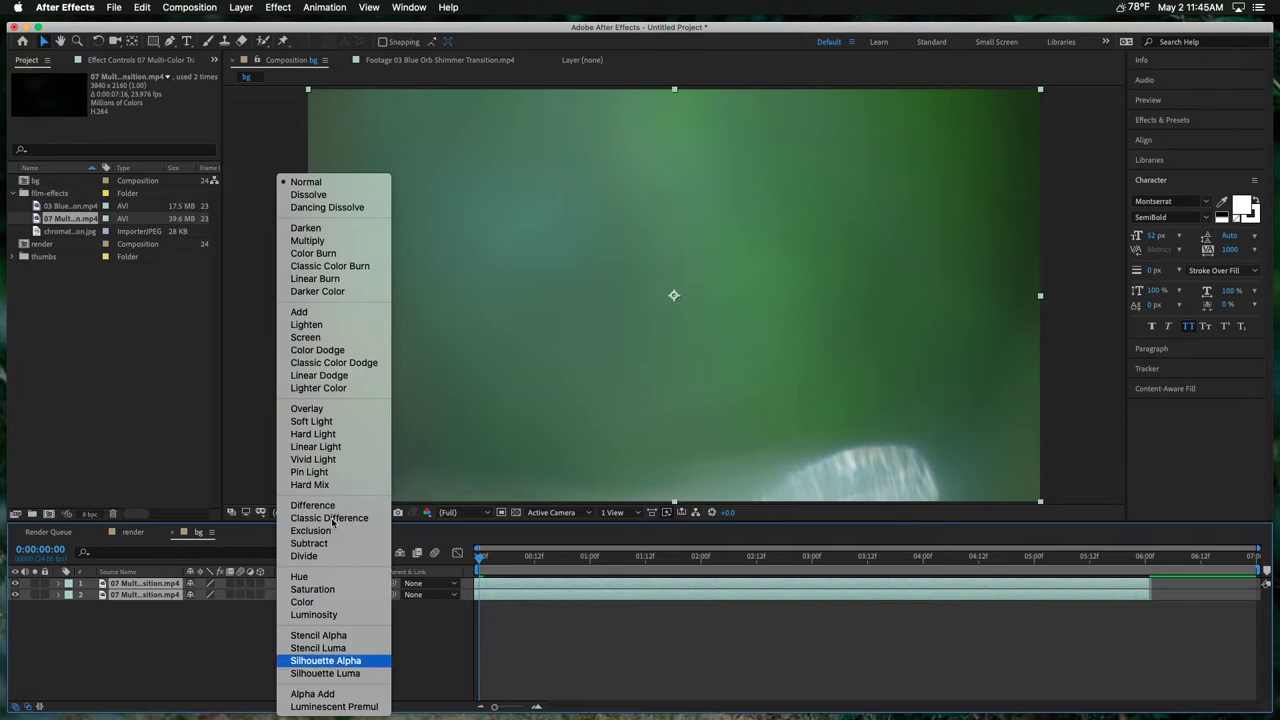
key("Return")
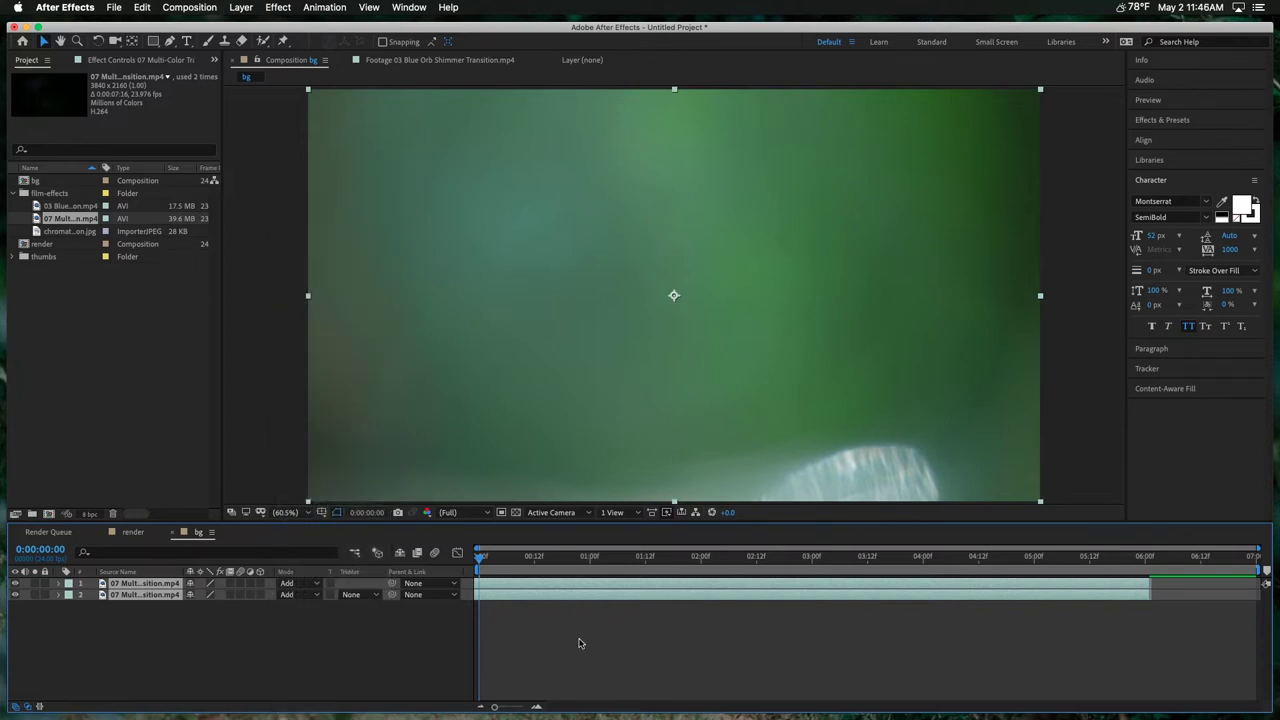
Step: Rotate the upper transition clip layer 180° and shift it to start at about 0:00:04:06
key("r")
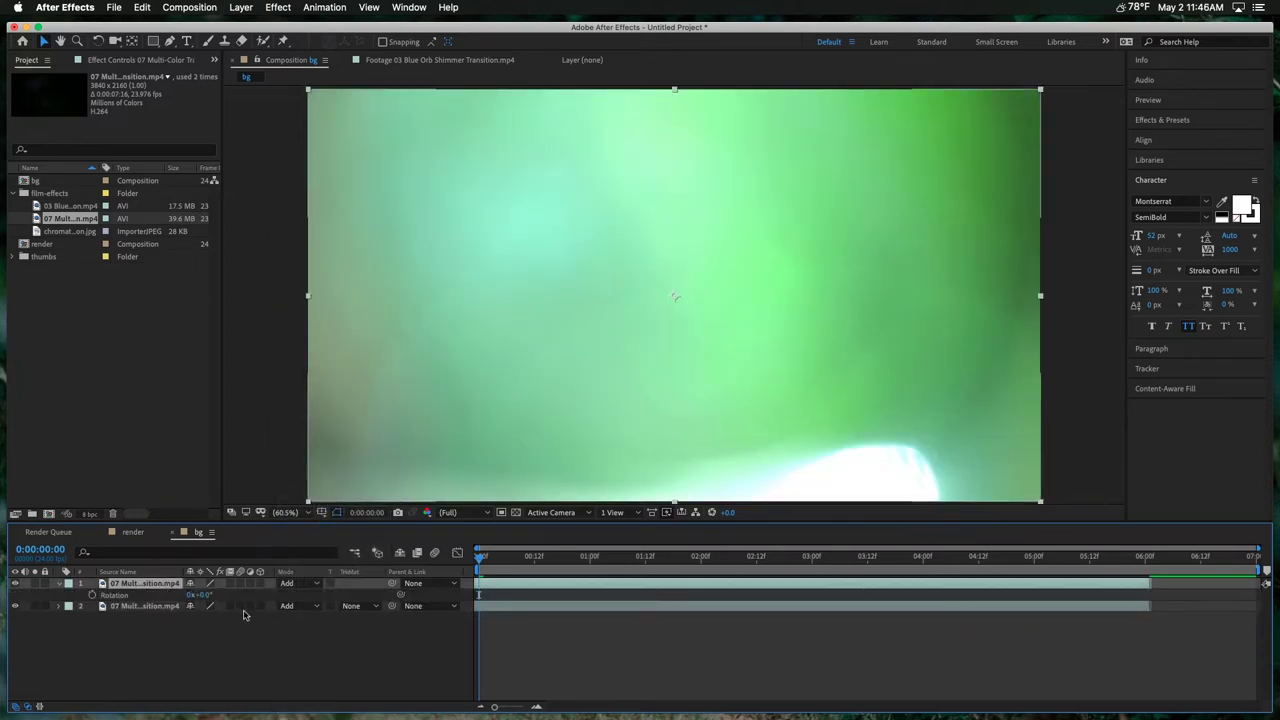
left_click(222, 595)
type("18")
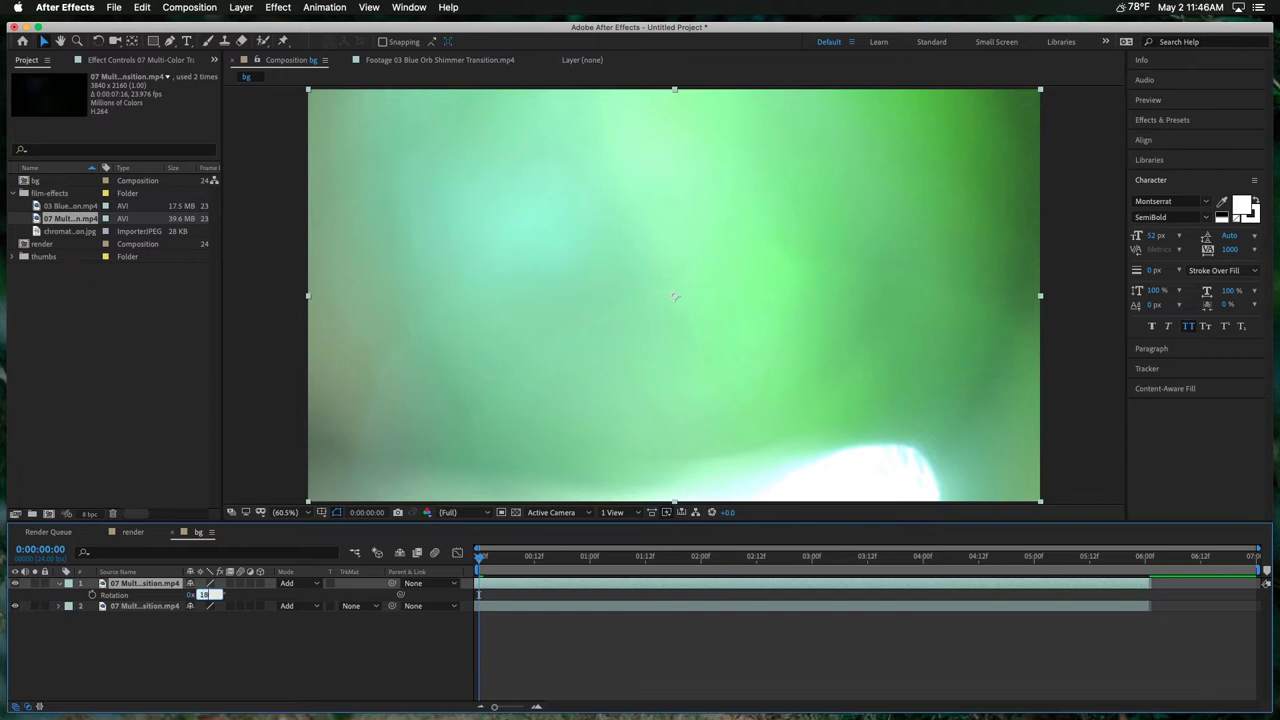
type("0")
key("Return")
left_click_drag(679, 583, 1151, 581)
key("End")
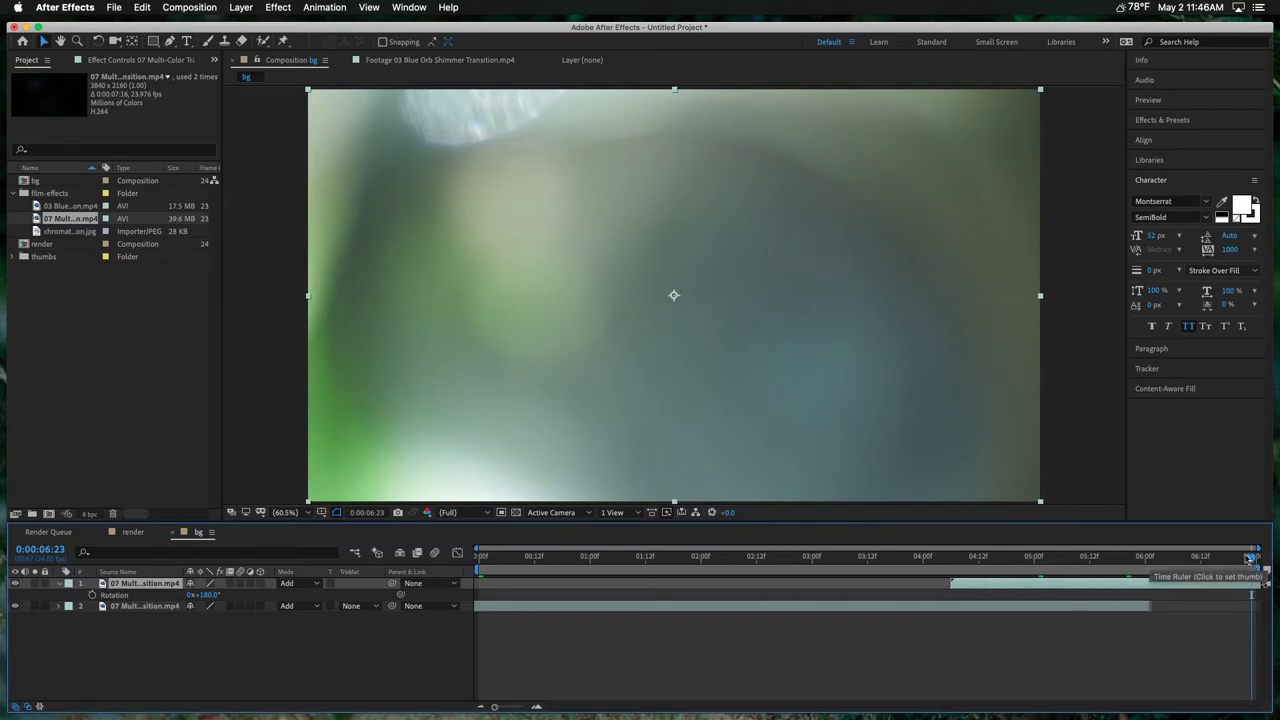
Step: Set the composition's preview resolution to Auto and clear the layer selection
left_click(485, 513)
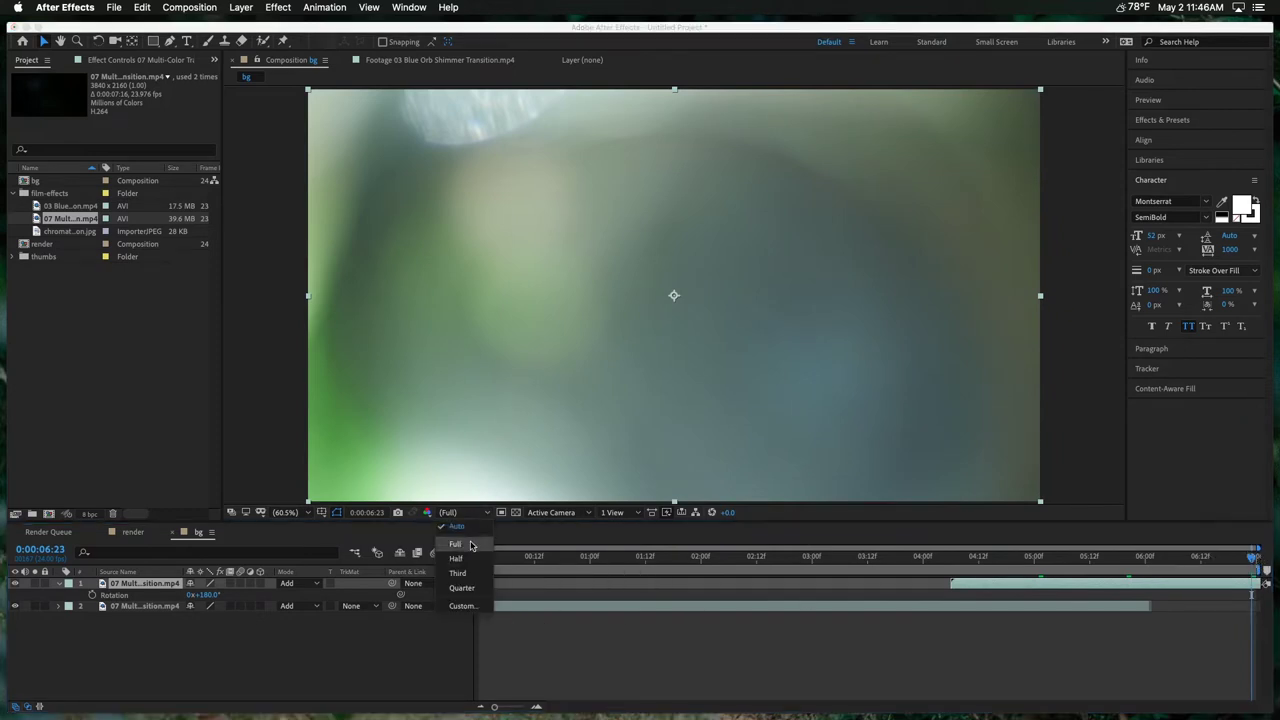
left_click(470, 527)
left_click(720, 631)
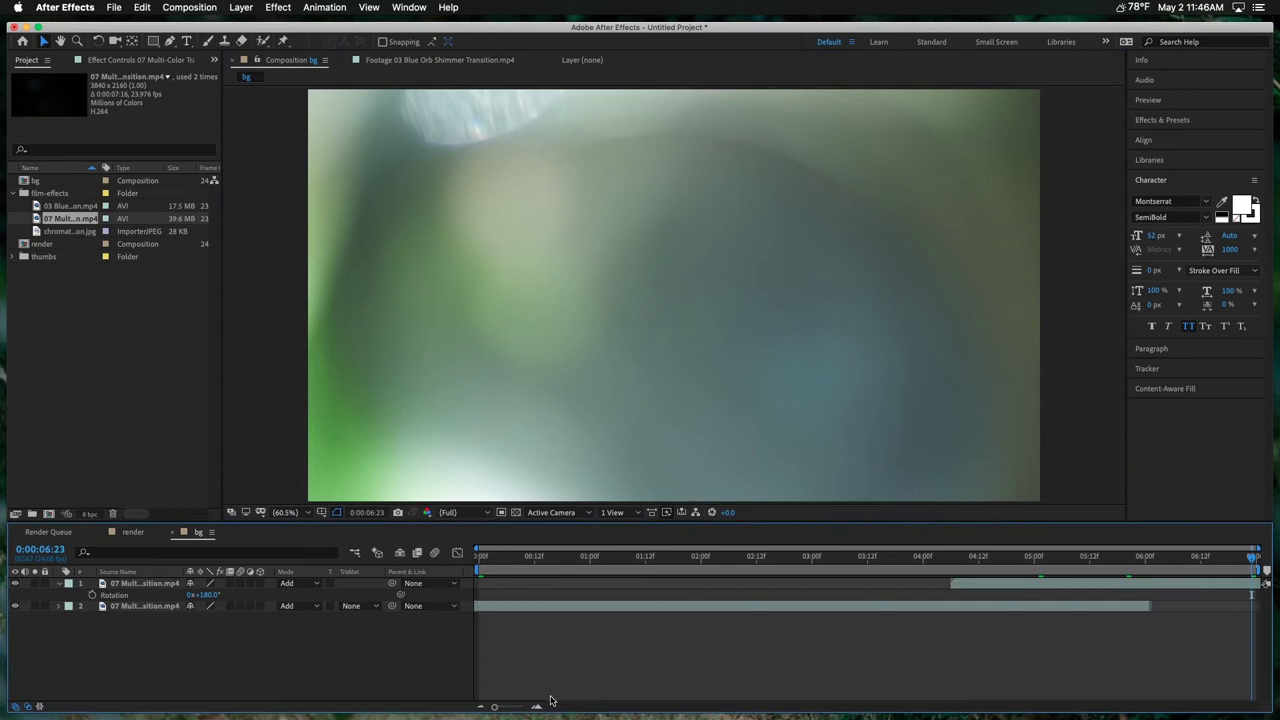
Step: Save the project as project.aep in the macLogo assets folder on the Desktop
key("super+s")
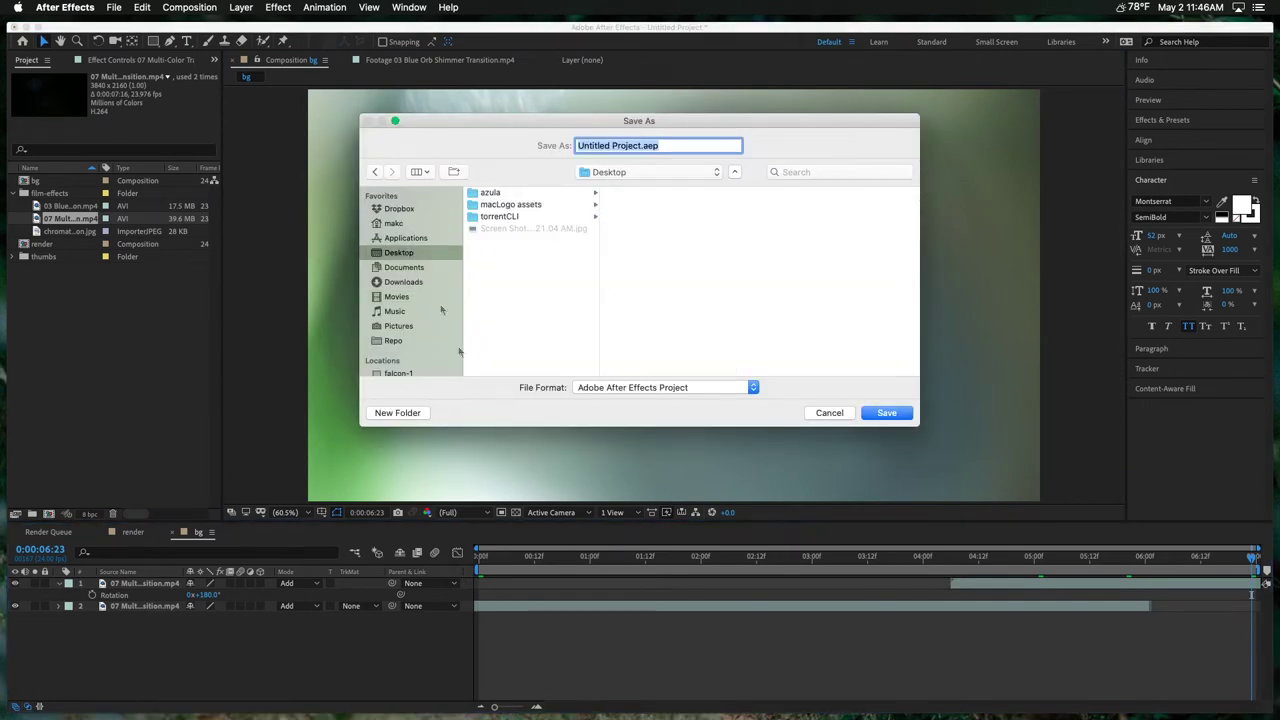
left_click(530, 206)
left_click(534, 219)
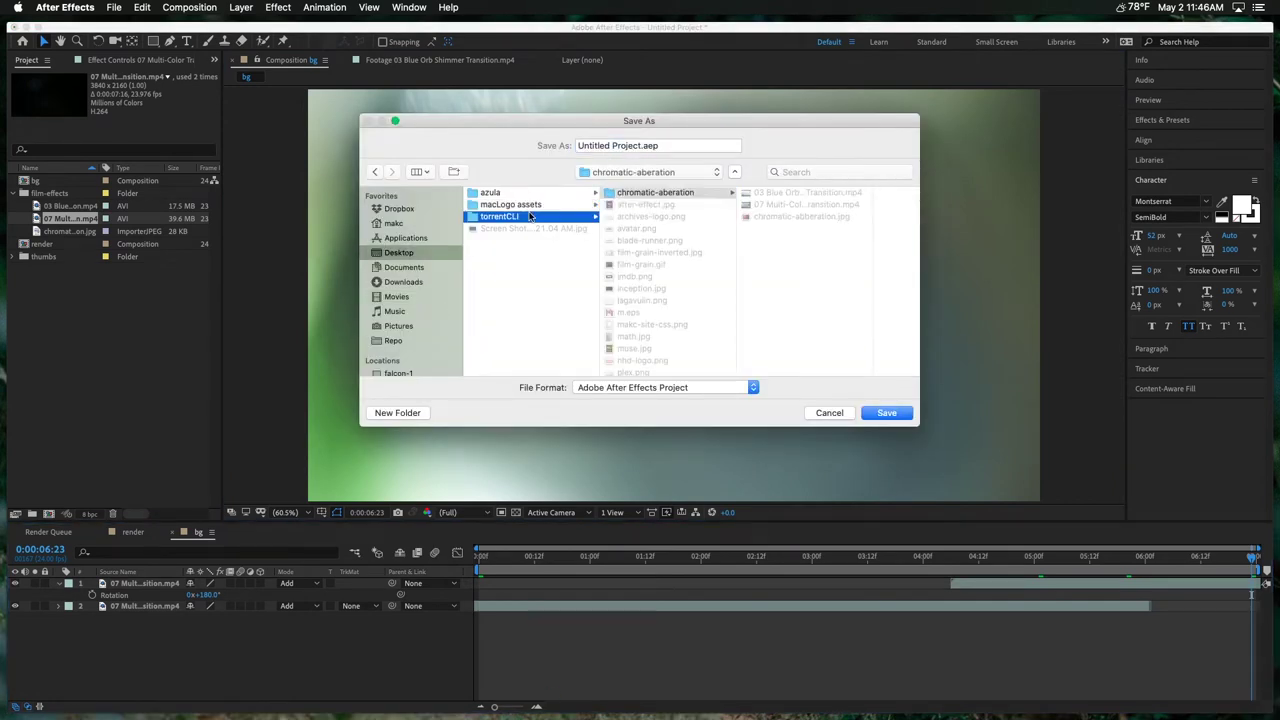
left_click(531, 205)
left_click(688, 145)
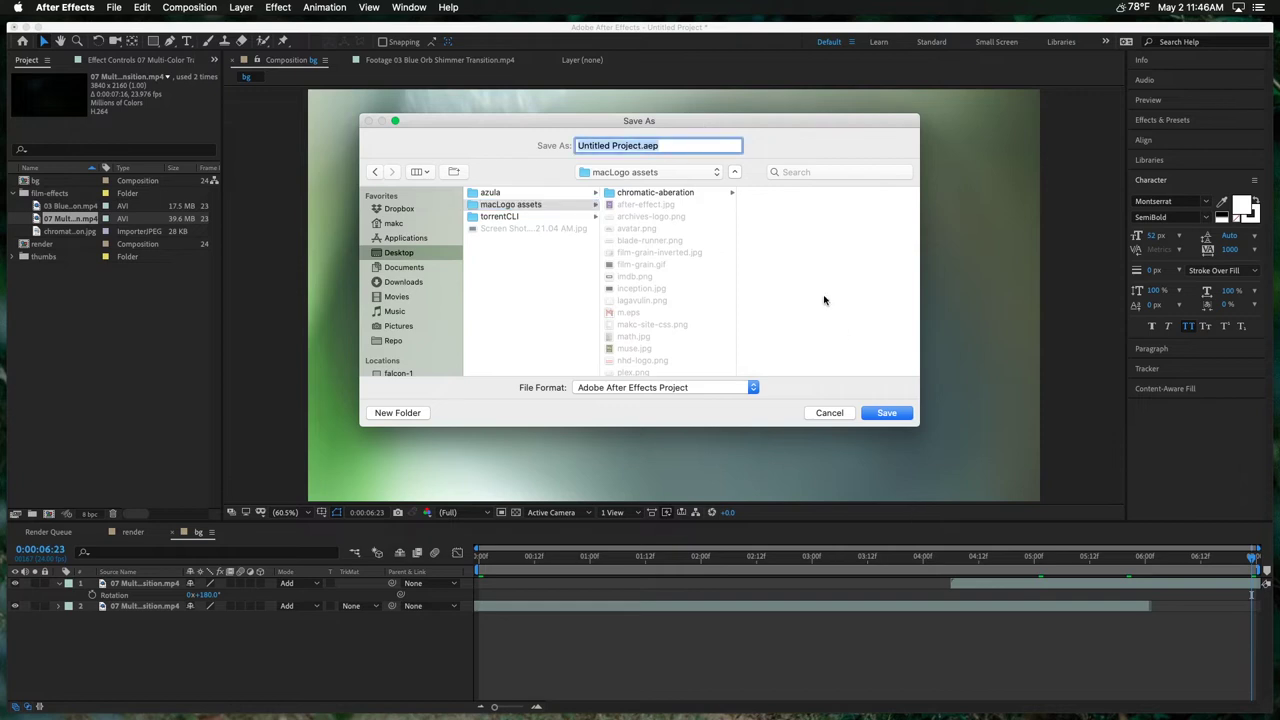
left_click_drag(669, 121, 670, 218)
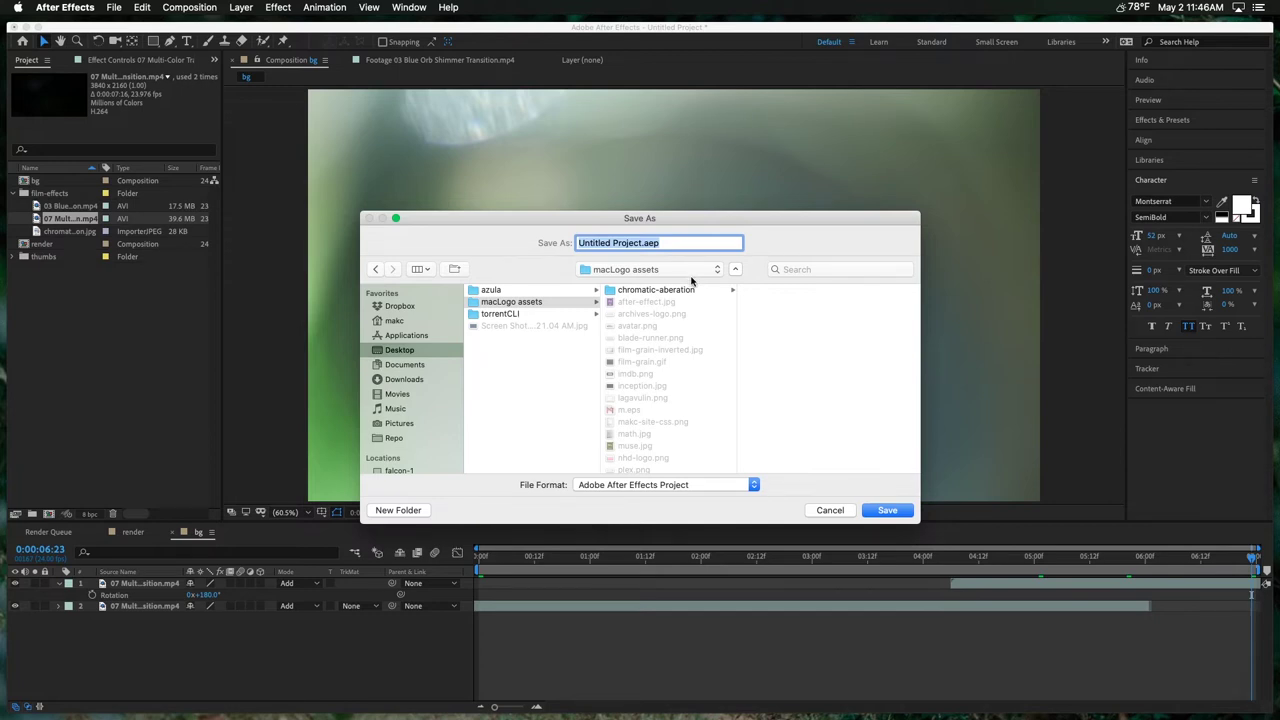
type("a")
type("roject")
key("Return")
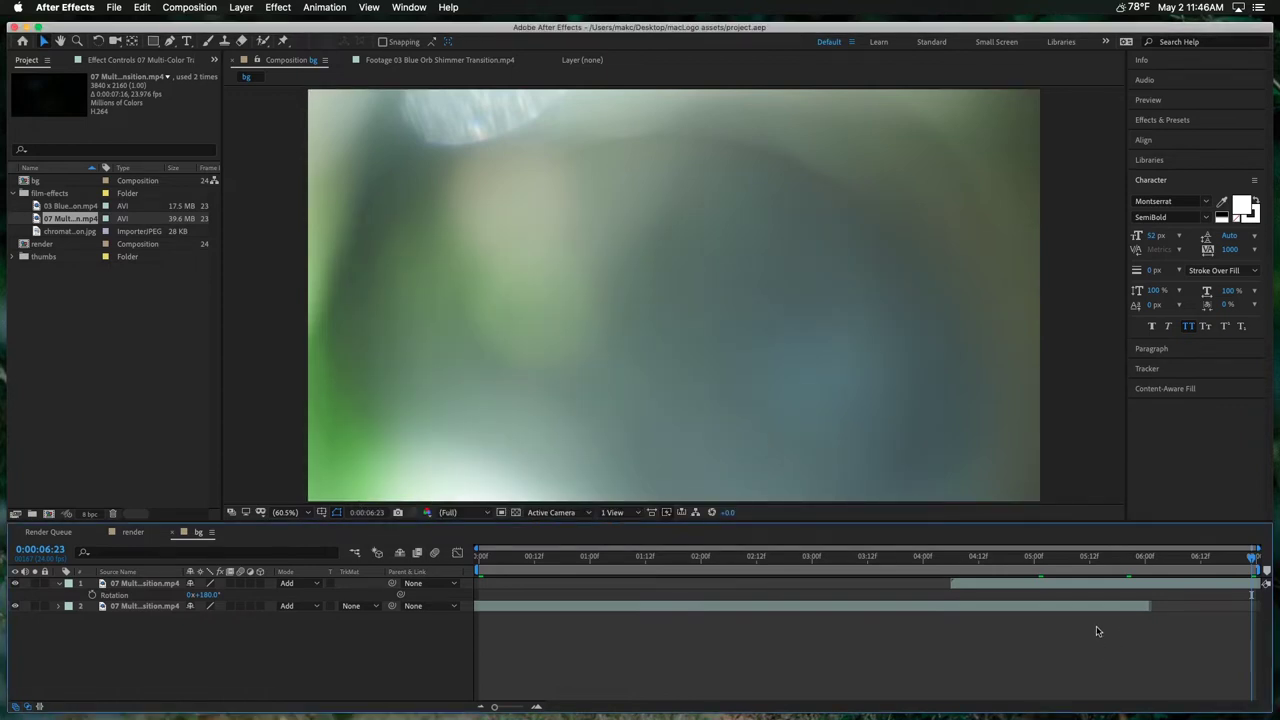
Step: Return the bg composition to its first frame and add an adjustment layer above both transition clips
left_click(1006, 558)
left_click_drag(1006, 558, 381, 657)
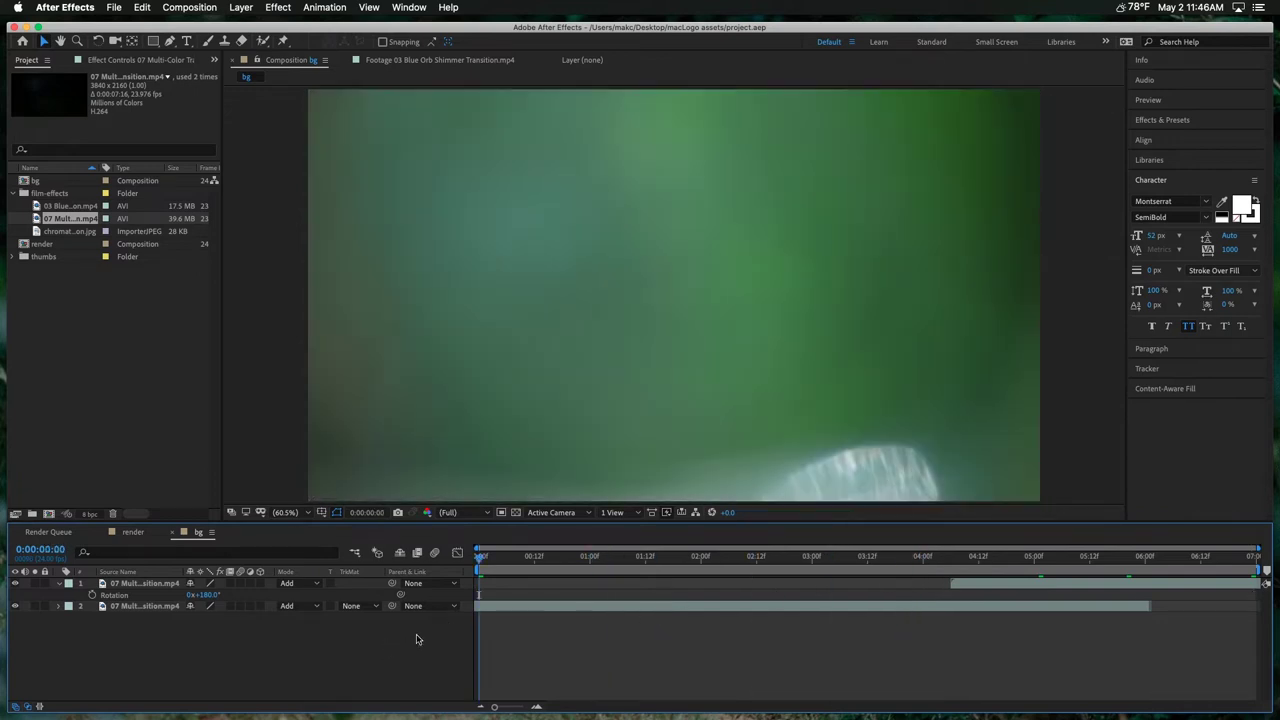
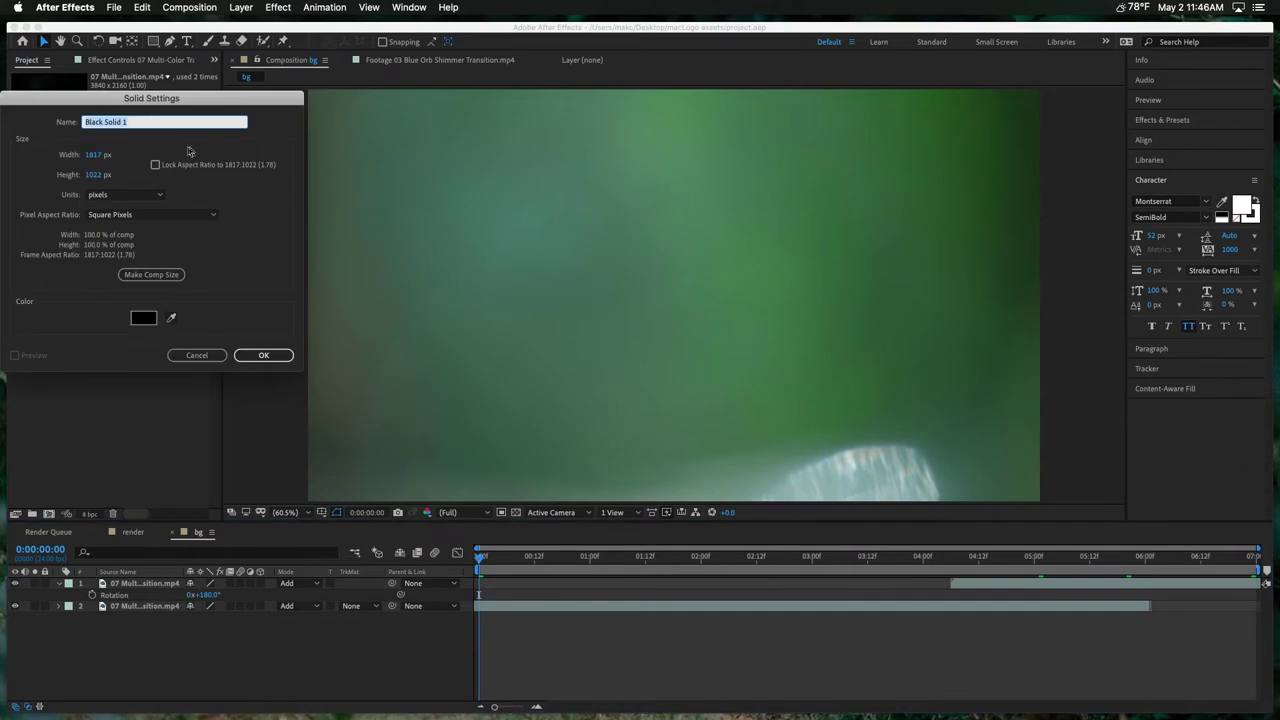
left_click_drag(157, 105, 650, 238)
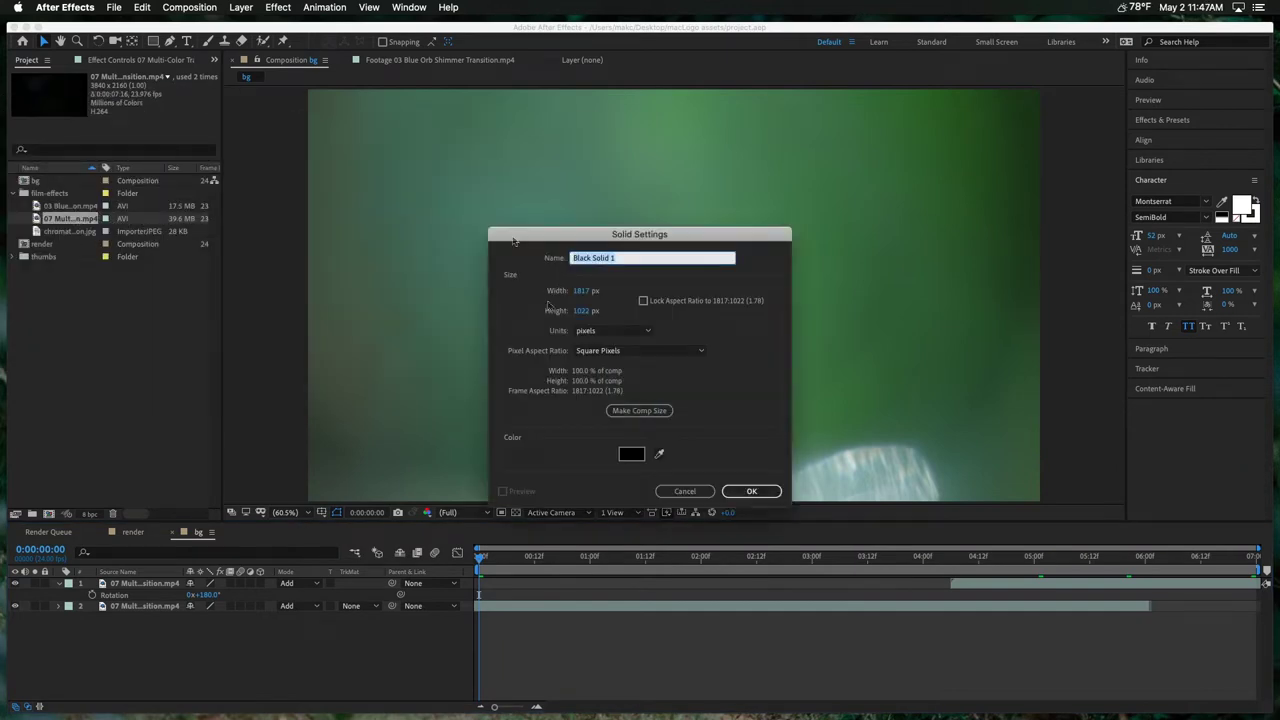
left_click(685, 491)
left_click(246, 8)
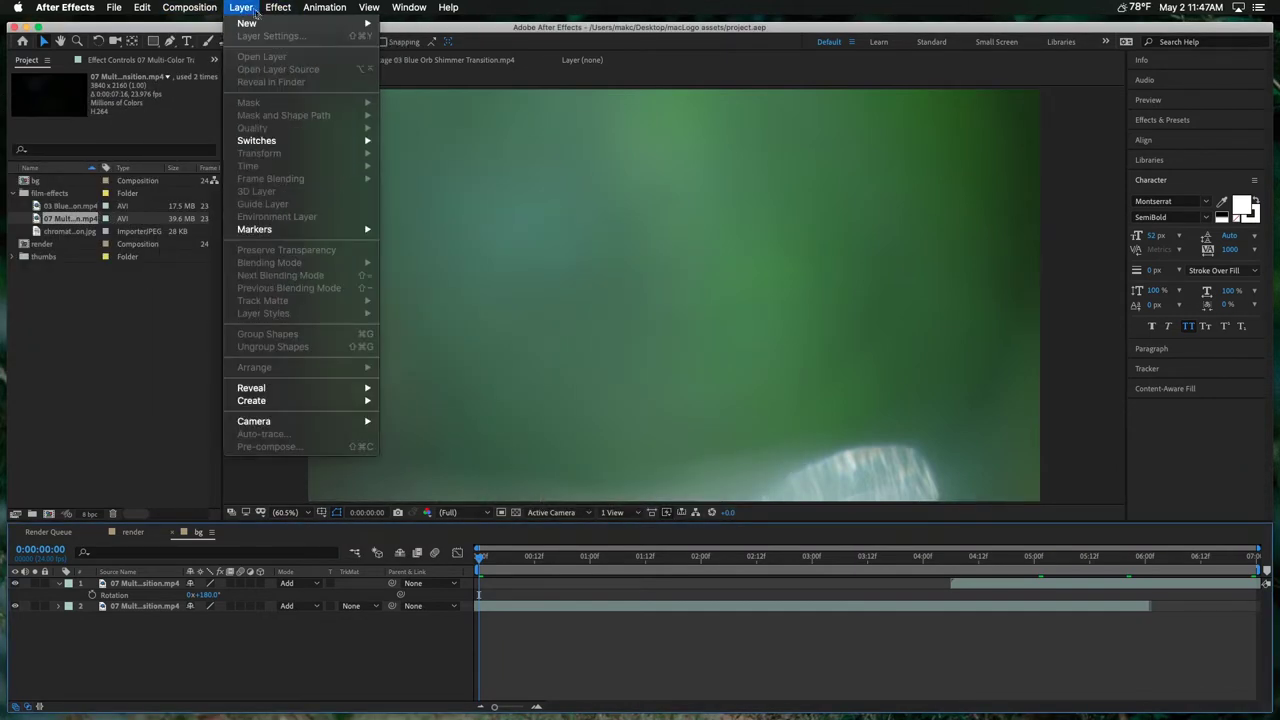
mouse_move(257, 24)
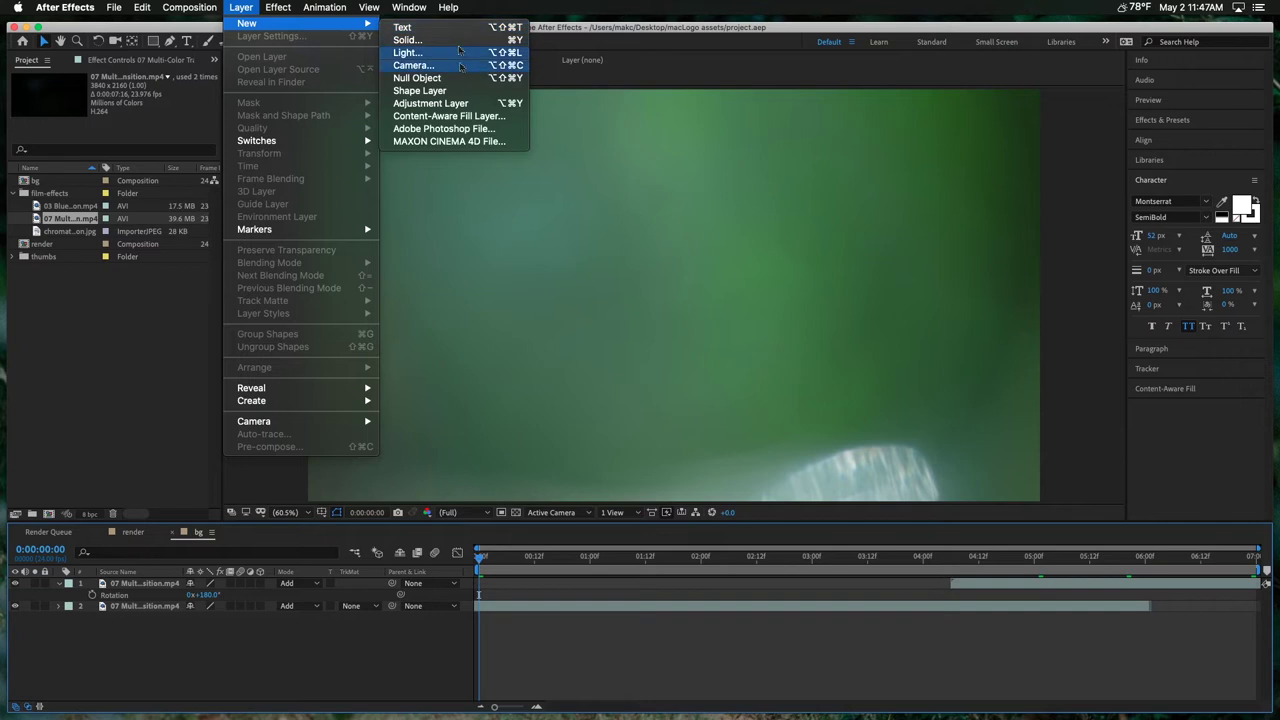
left_click(430, 103)
Step: Apply the Tint and Curves effects to the adjustment layer
left_click(1162, 119)
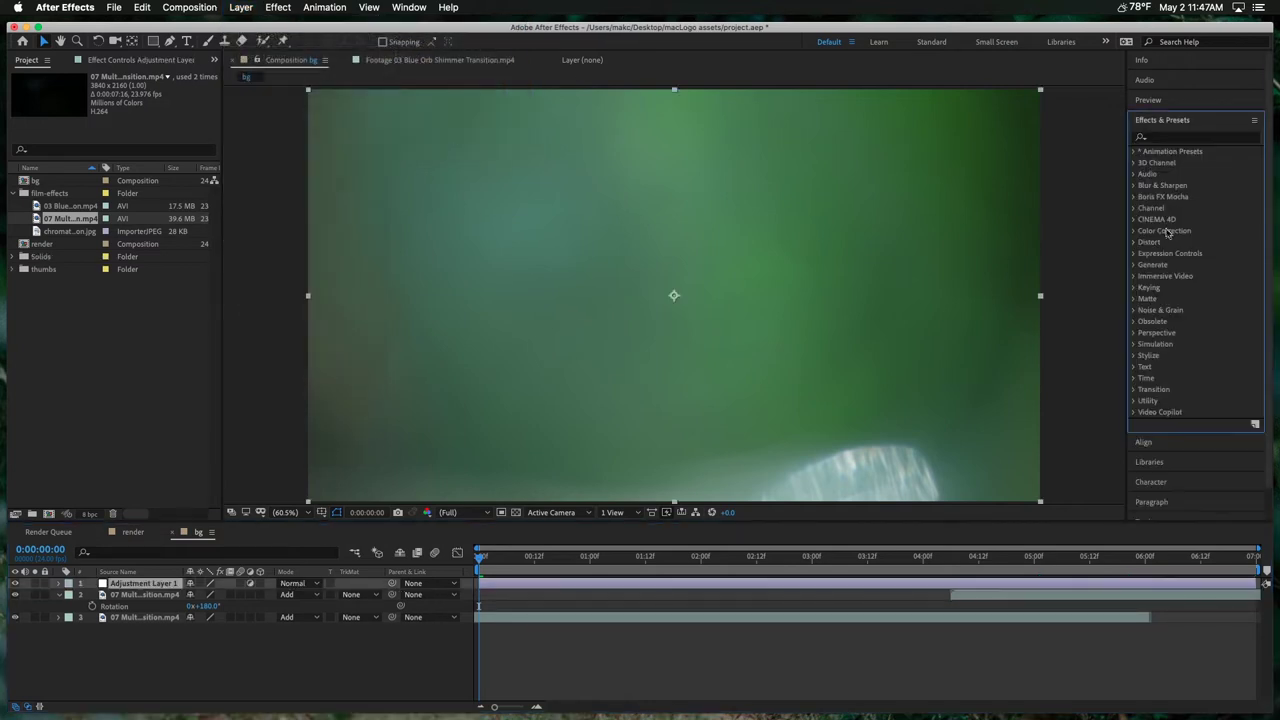
left_click(237, 633)
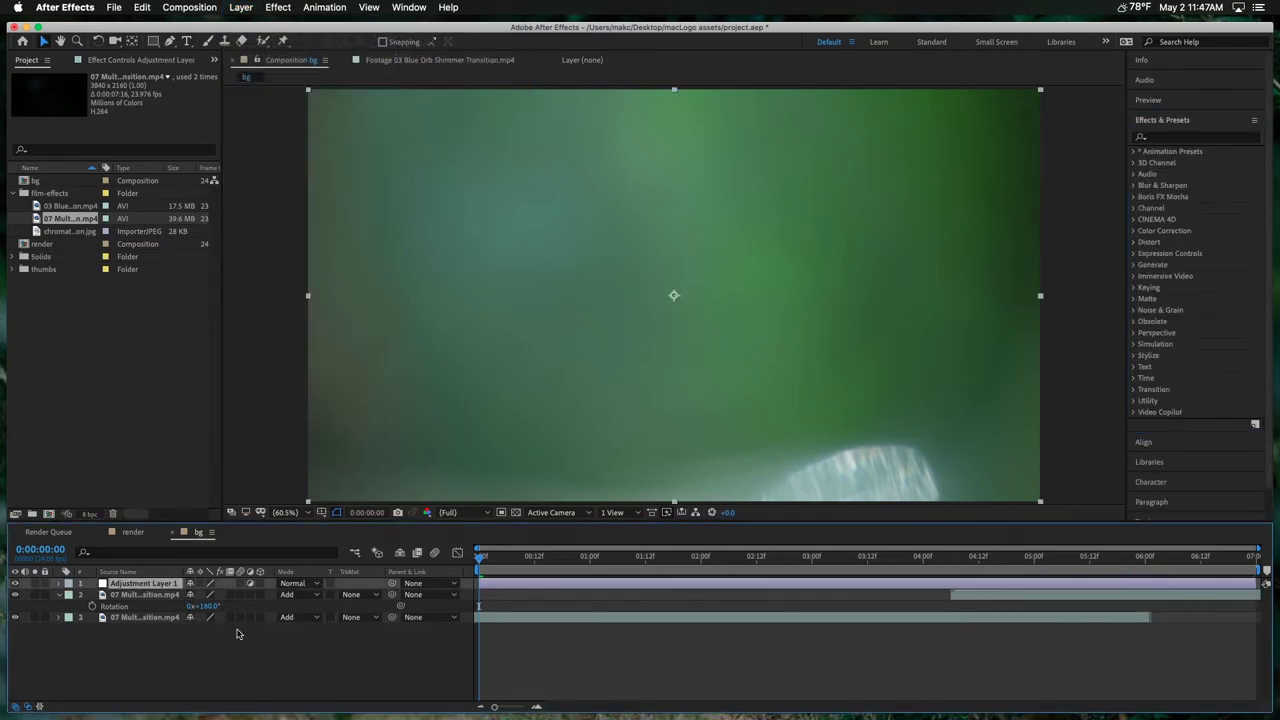
key("ctrl+space")
type("tint")
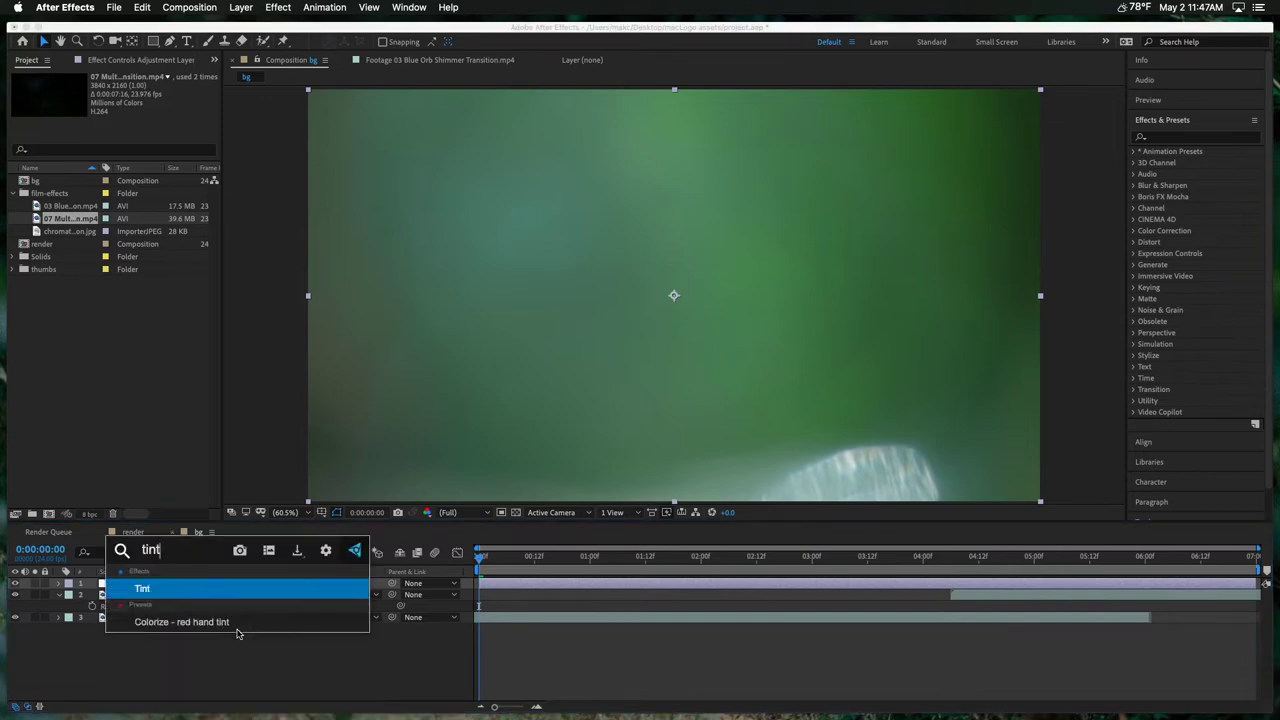
key("Return")
type("curves")
key("Return")
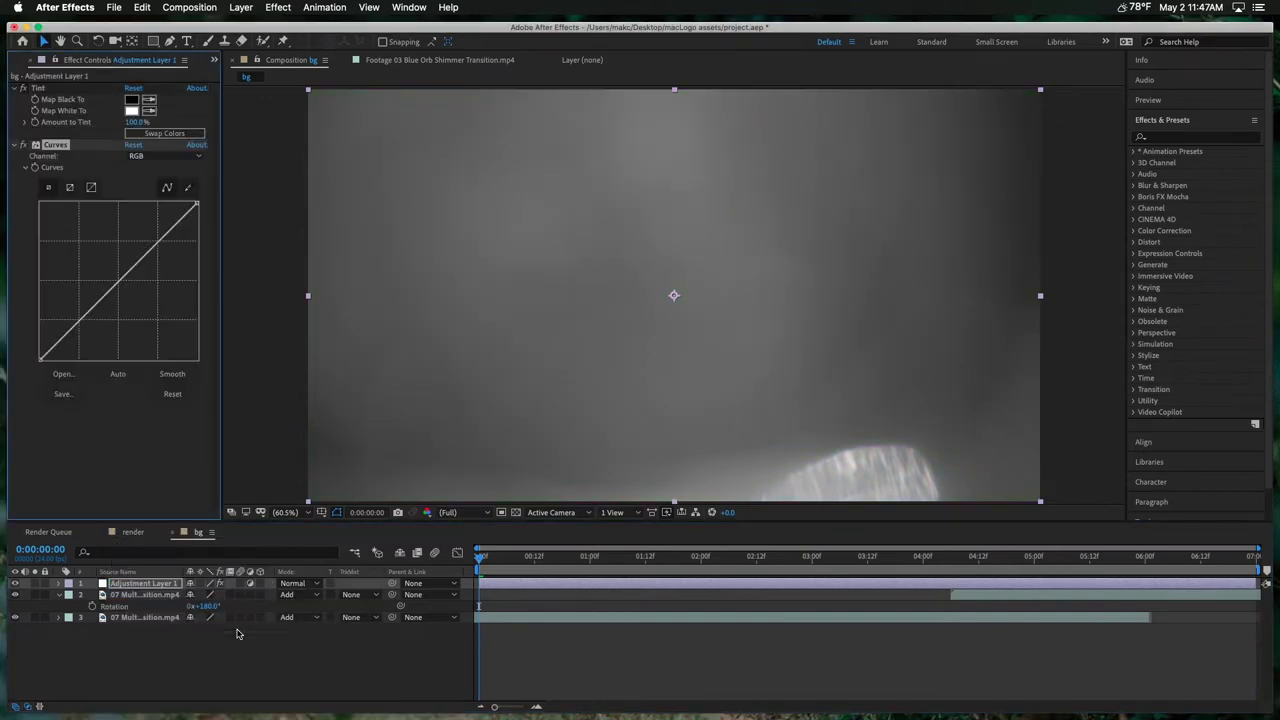
Step: Set the adjustment layer's Tint to map white to light blue ABD4FE and black to a very dark navy blue
left_click(131, 110)
left_click(198, 186)
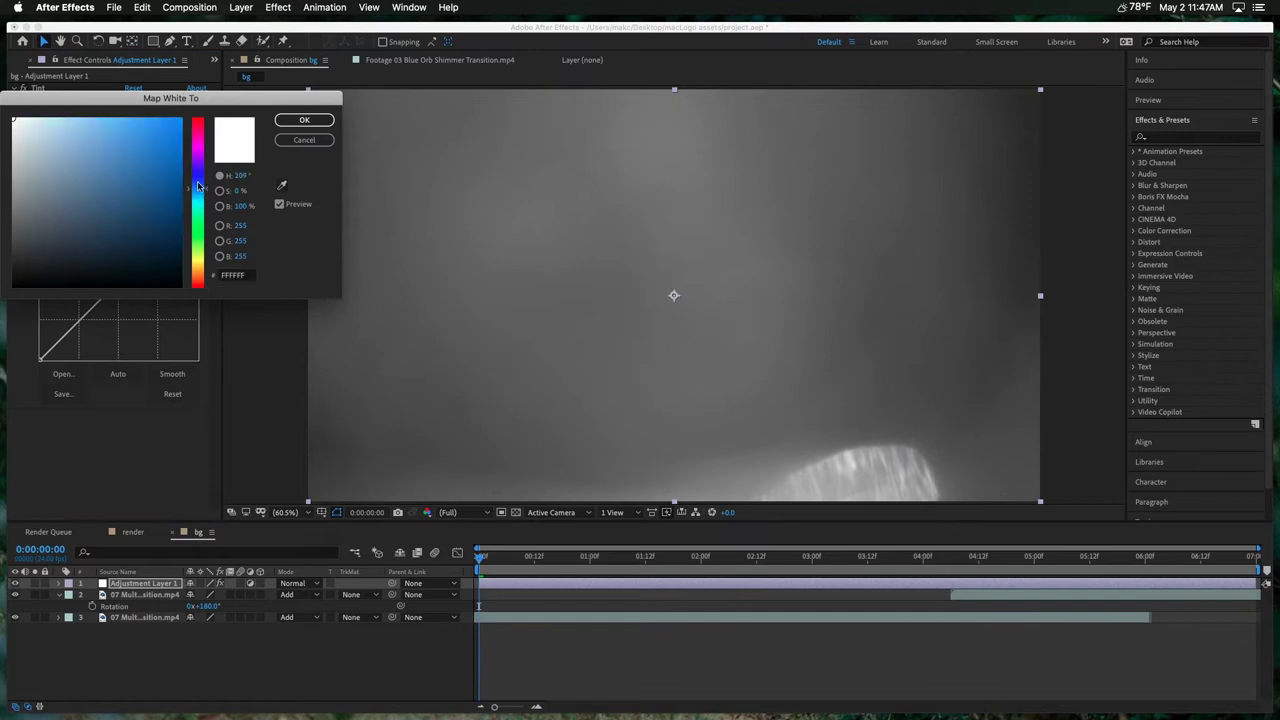
left_click(114, 151)
left_click(304, 119)
left_click(131, 99)
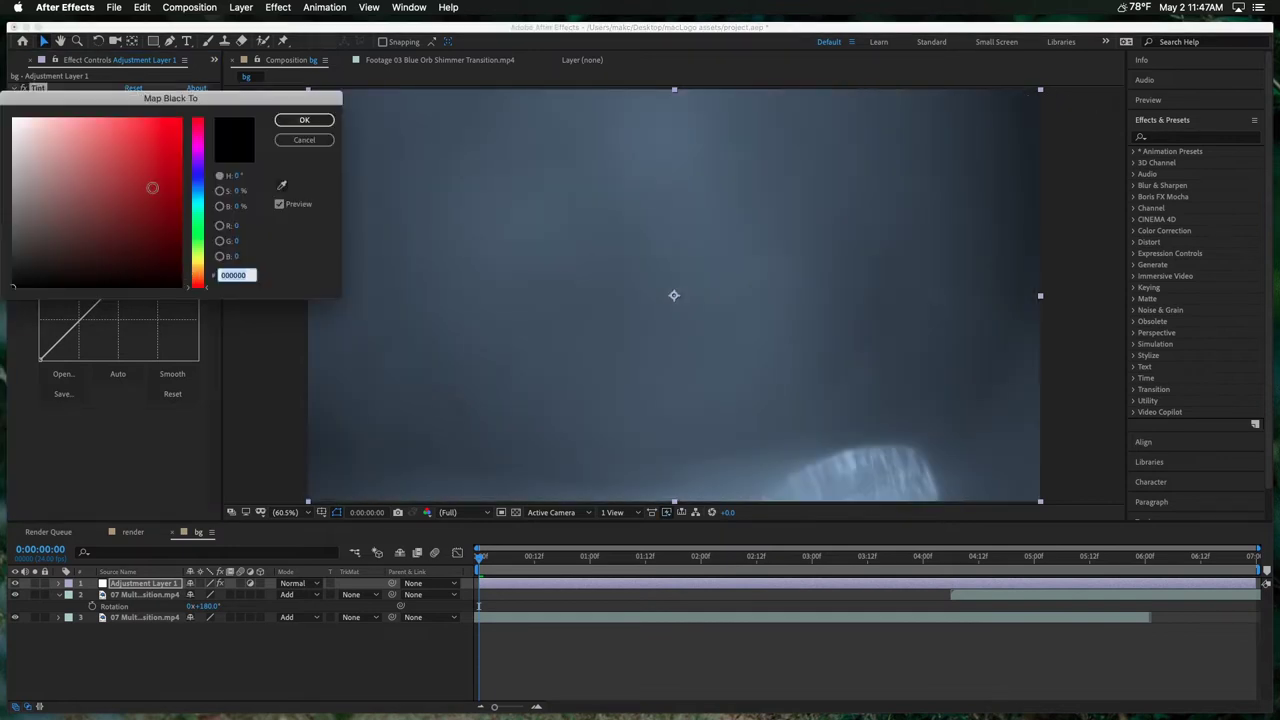
left_click(198, 178)
mouse_move(115, 201)
left_mouse_down()
mouse_move(243, 262)
mouse_move(242, 251)
mouse_move(254, 287)
left_mouse_up()
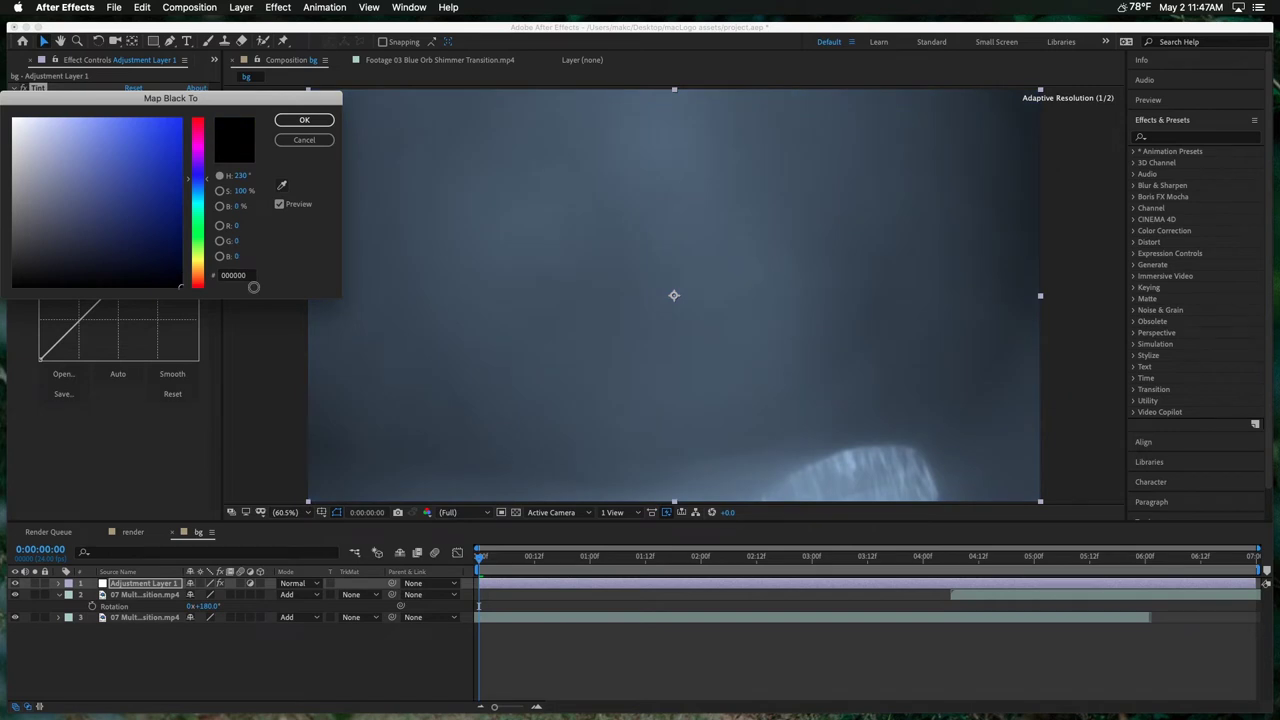
left_click(304, 119)
Step: Shape the adjustment layer's RGB curve into an S for stronger contrast, judging it on the frame at 0:00:01:09
left_click(945, 558)
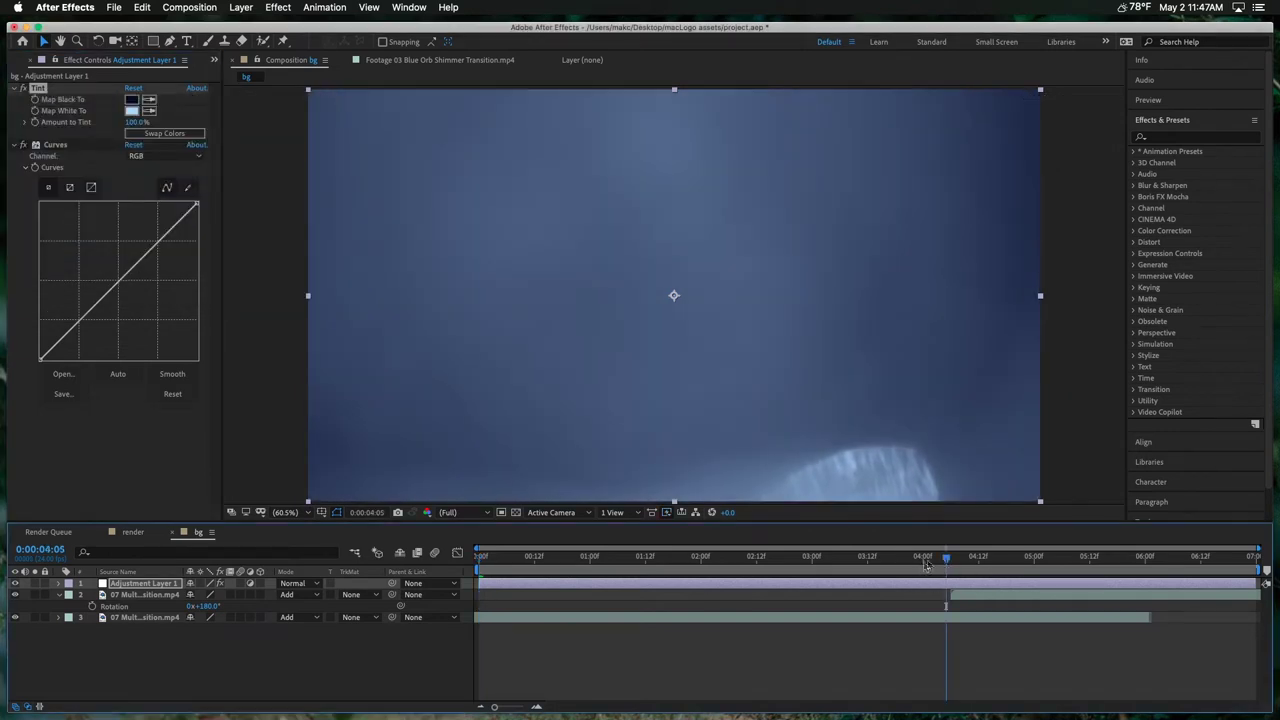
left_click(673, 568)
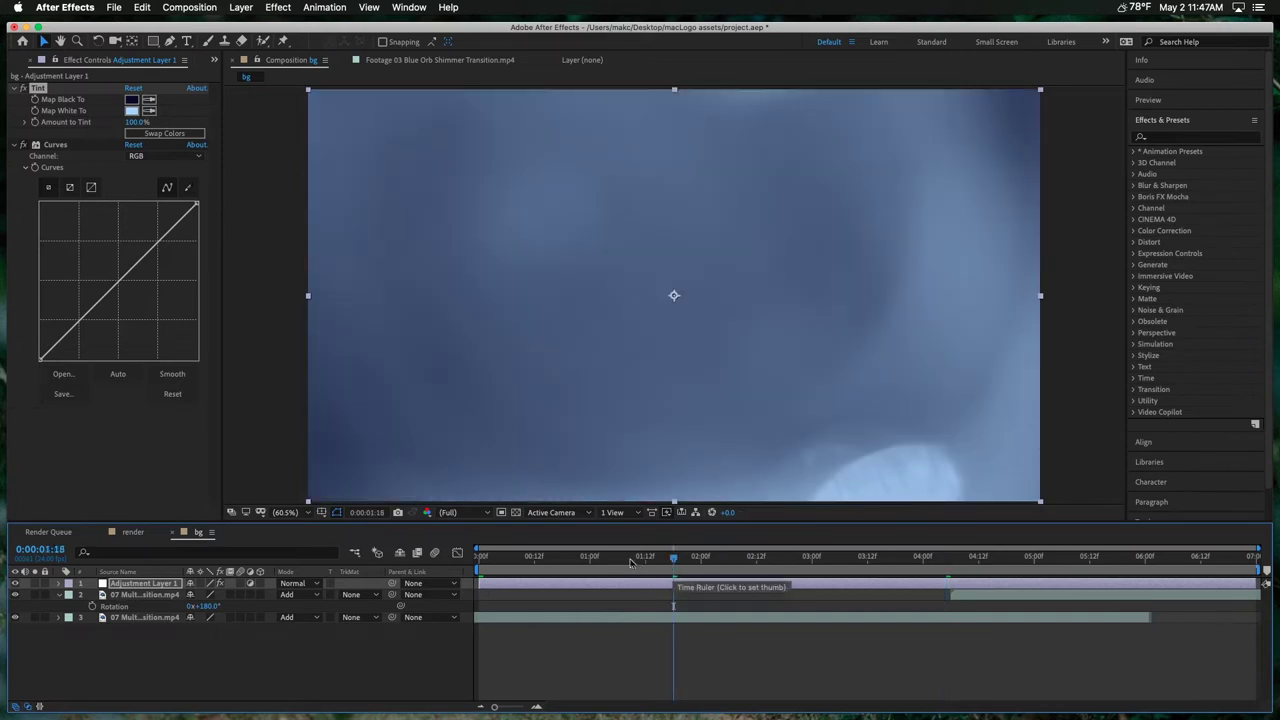
left_click(630, 563)
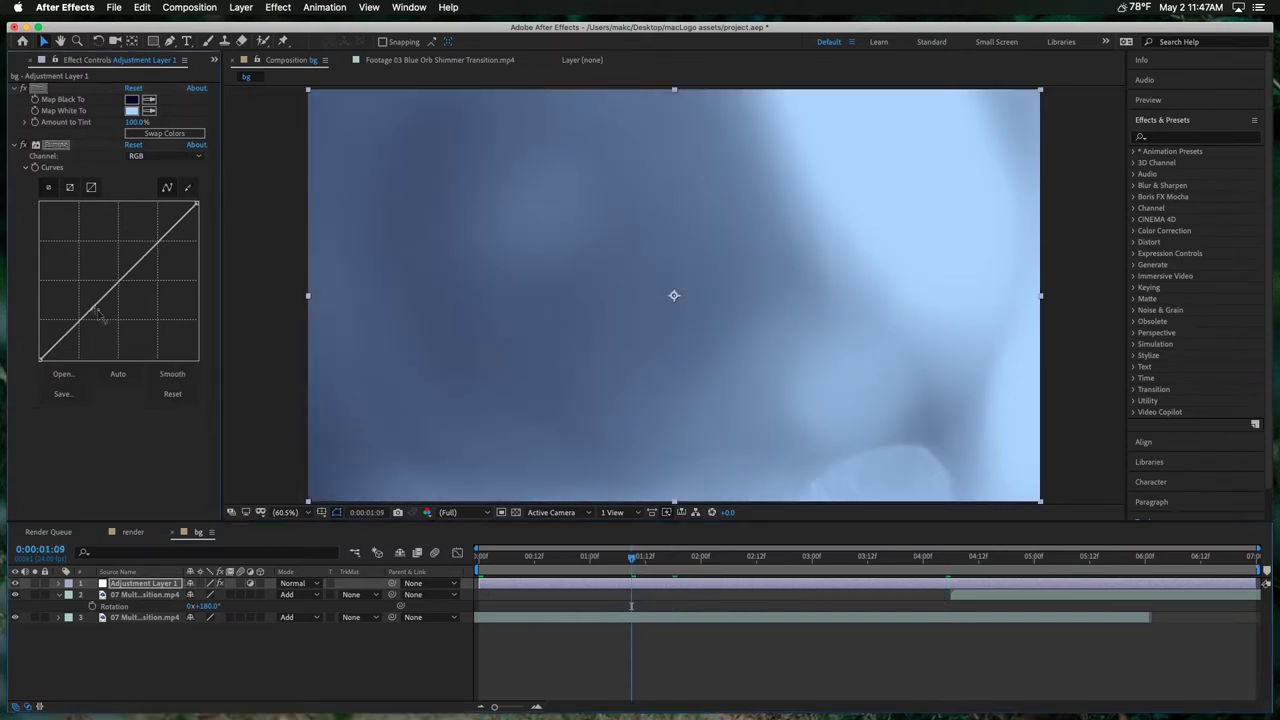
left_click_drag(94, 307, 103, 315)
left_click_drag(150, 257, 141, 247)
left_click_drag(101, 311, 103, 316)
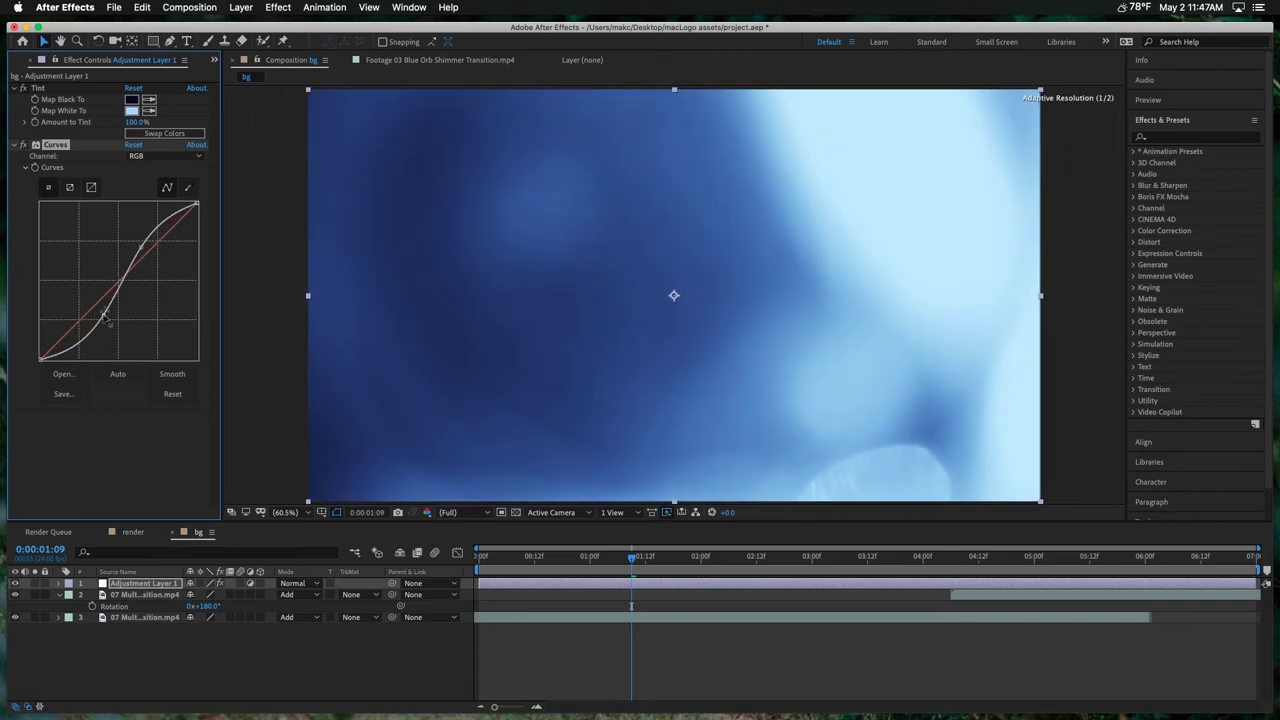
Step: Shift the Tint effect's Map White To color to light cyan ABF1FE
left_click(132, 110)
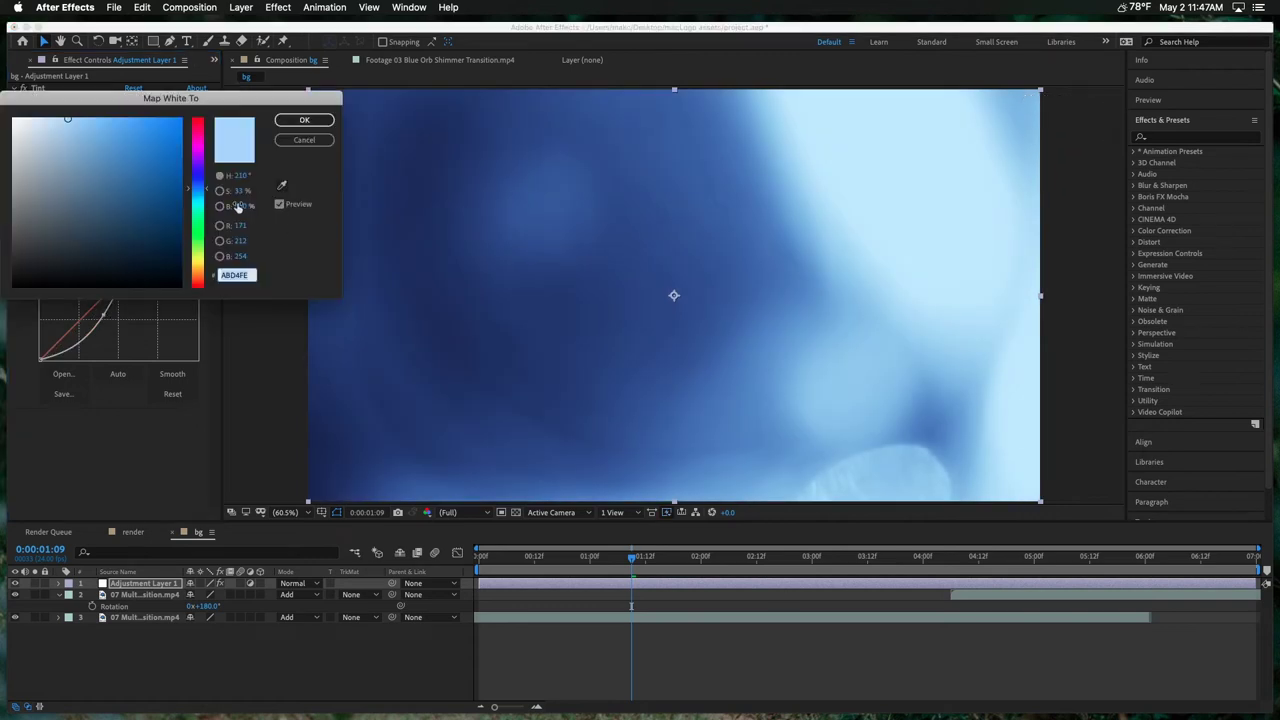
left_click_drag(192, 190, 197, 201)
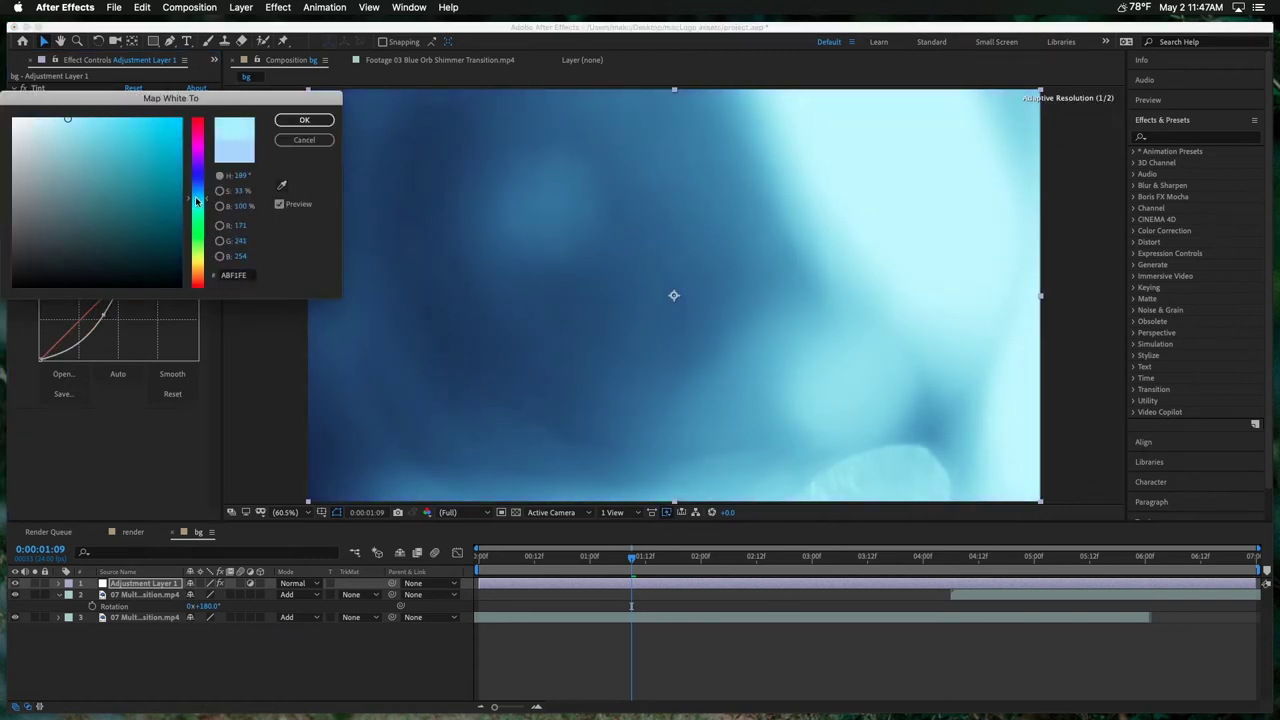
left_click(305, 120)
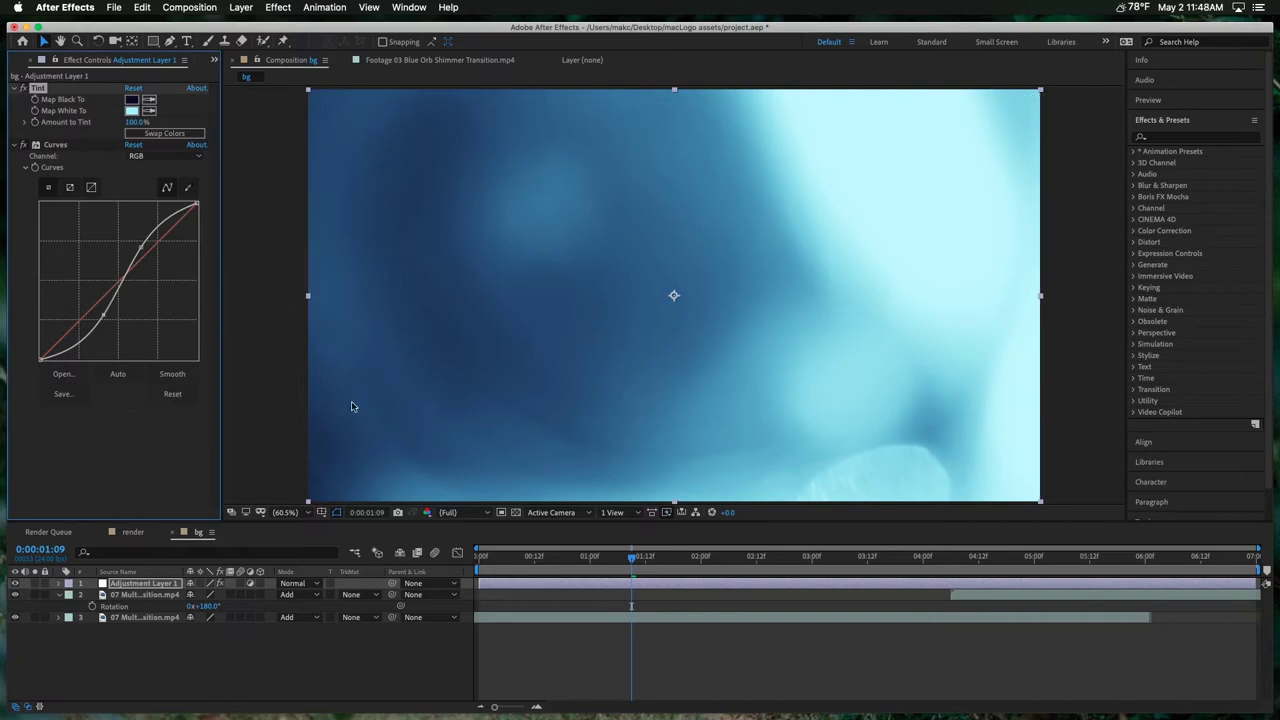
Step: Check the tinted background at several points in the timeline between 0:00:01:23 and 0:00:05:00
left_click(696, 569)
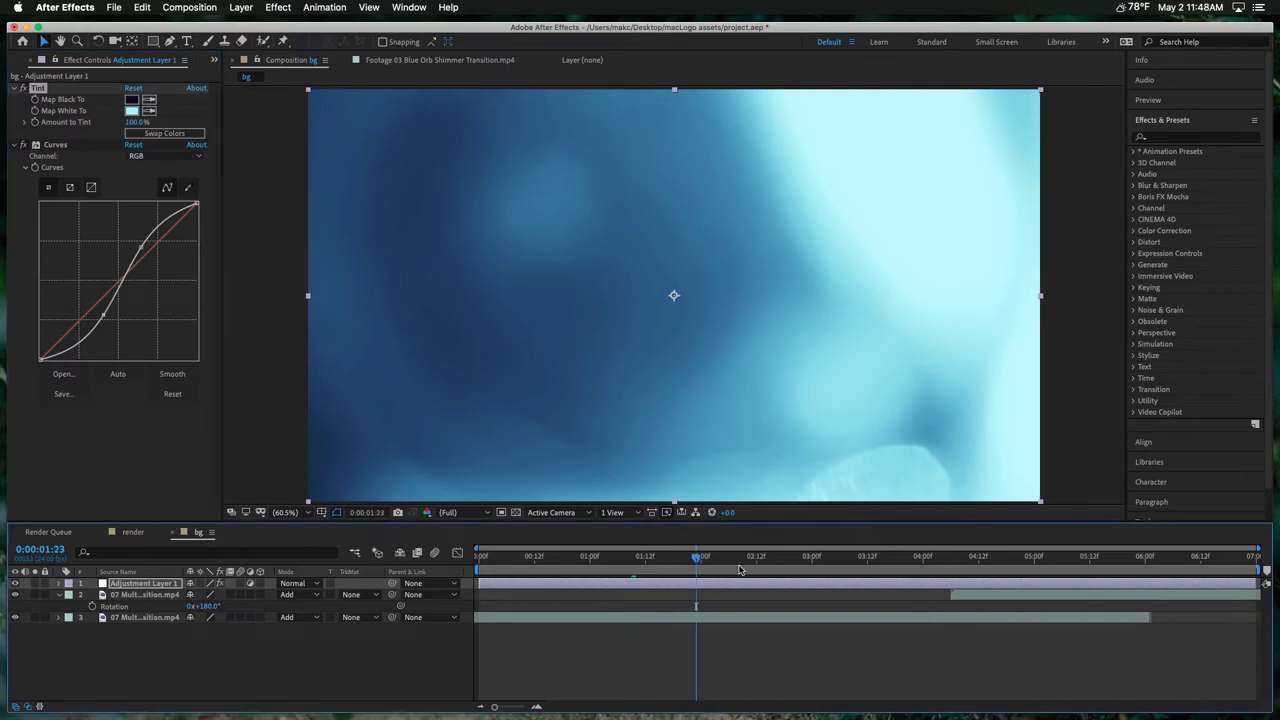
left_click(844, 577)
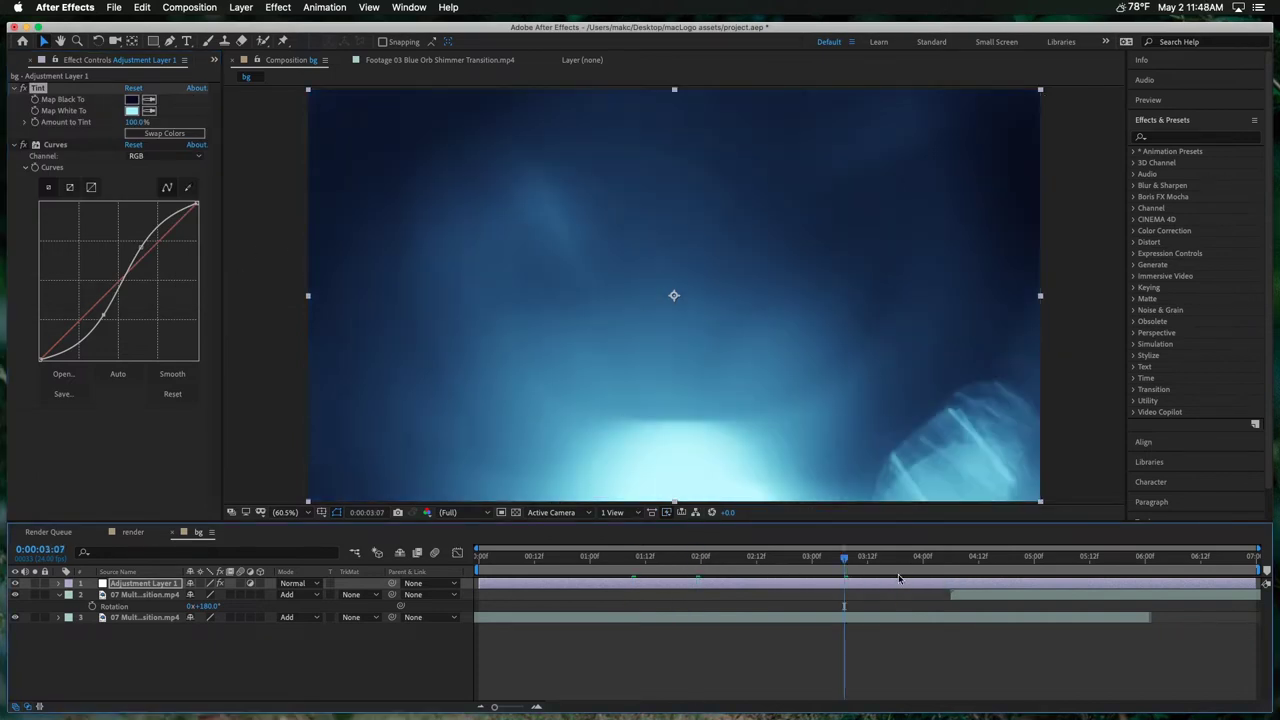
left_click(897, 557)
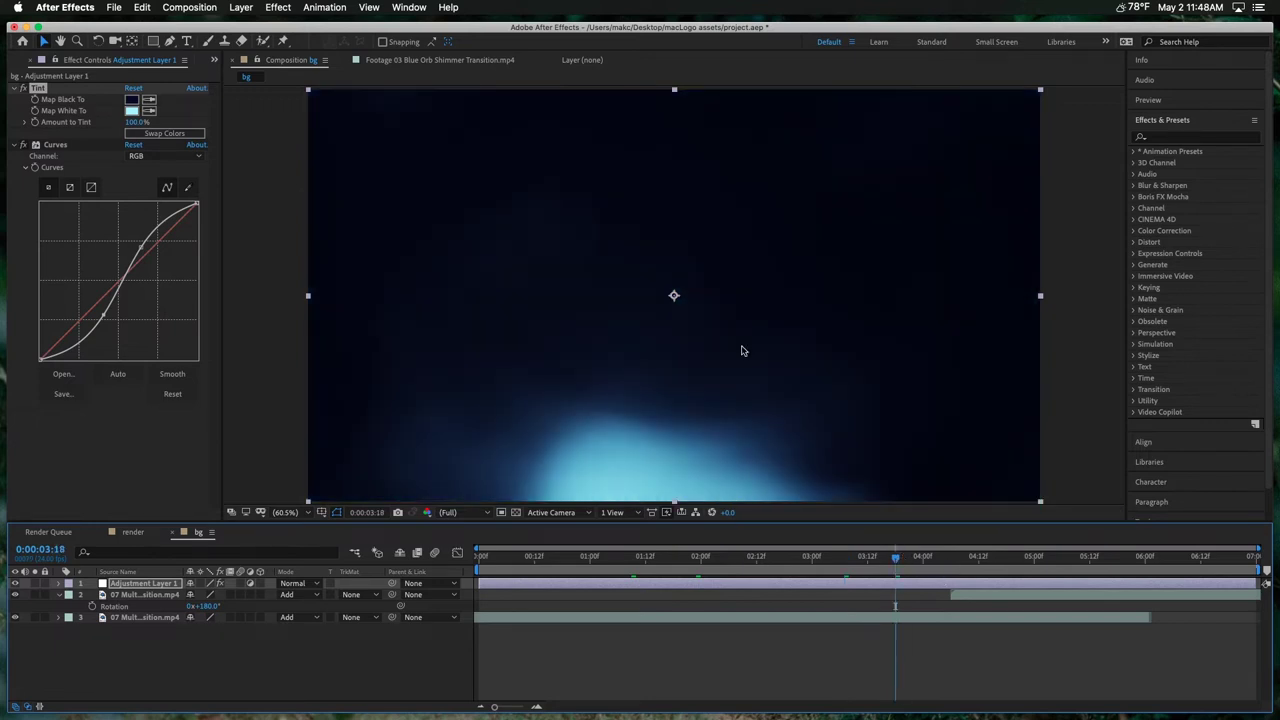
left_click(793, 557)
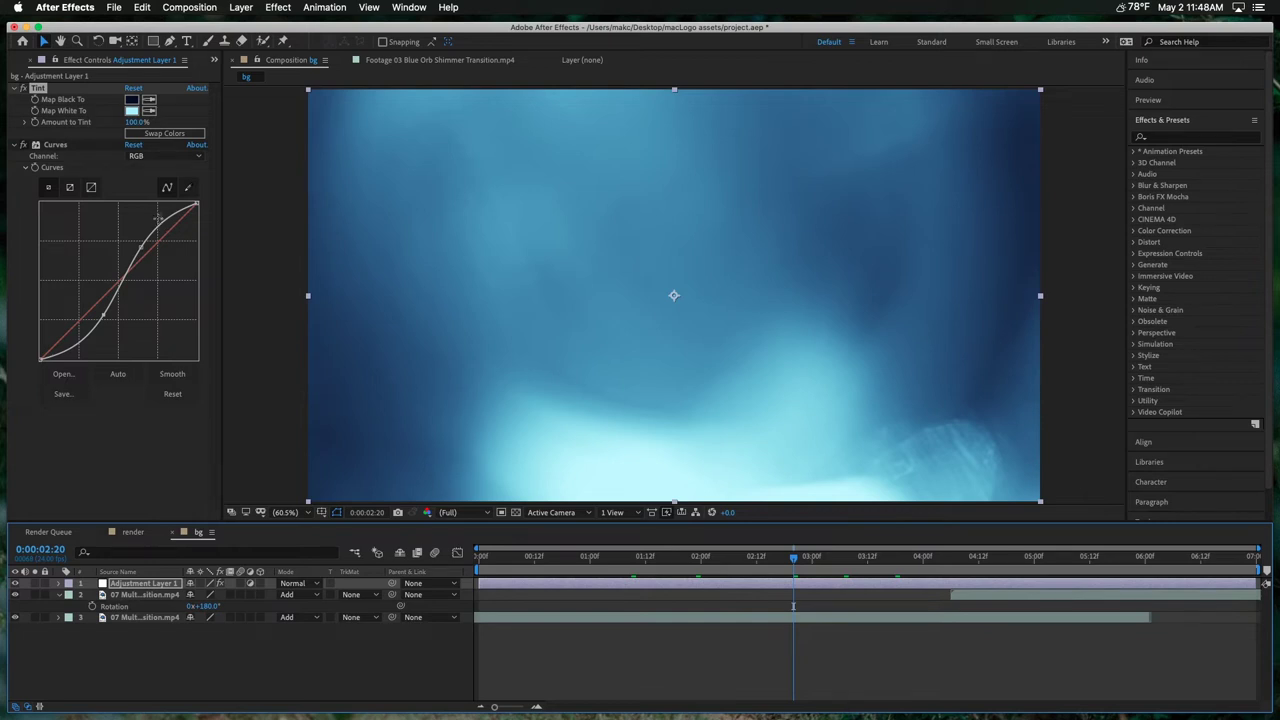
left_click(962, 557)
left_click(990, 556)
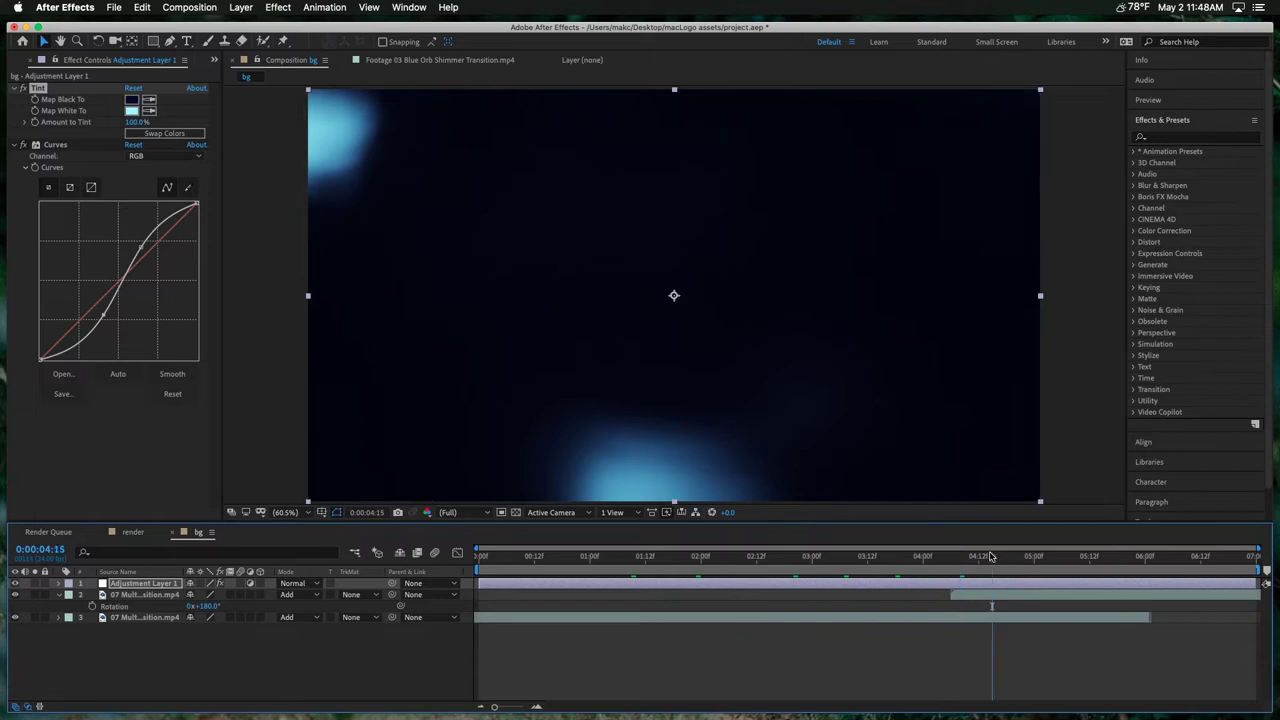
left_click(1034, 557)
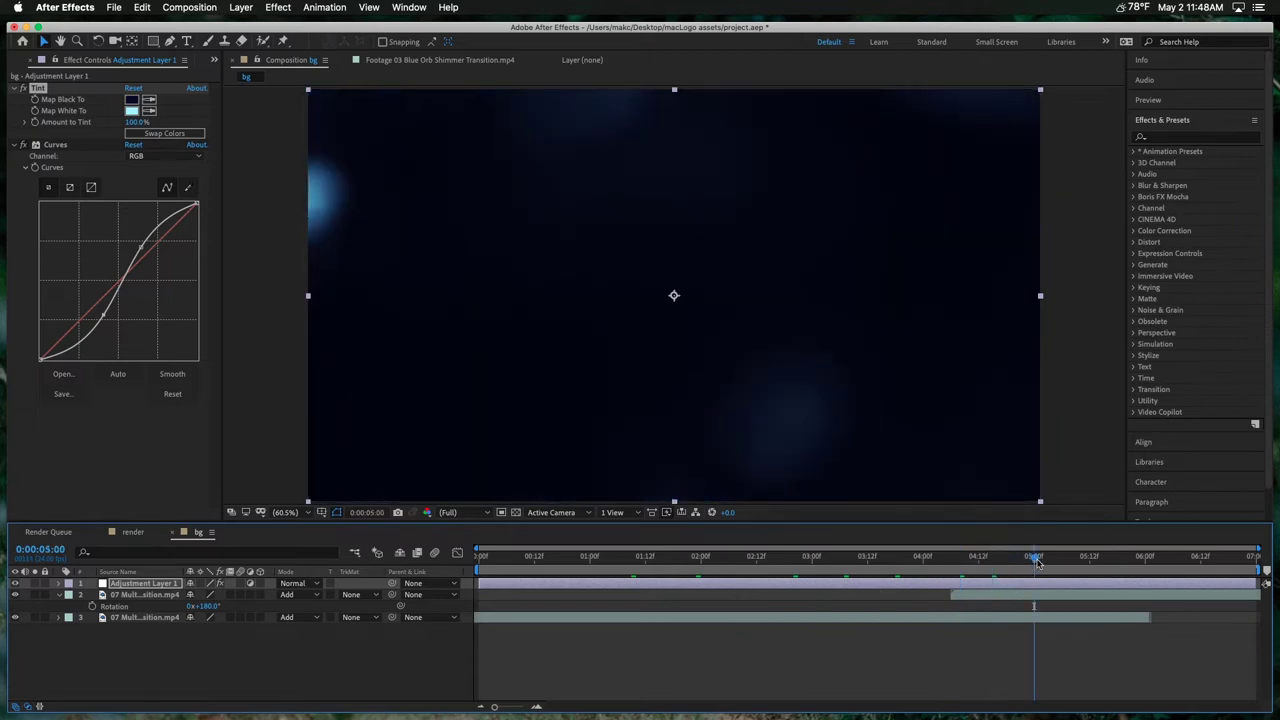
left_click(1010, 557)
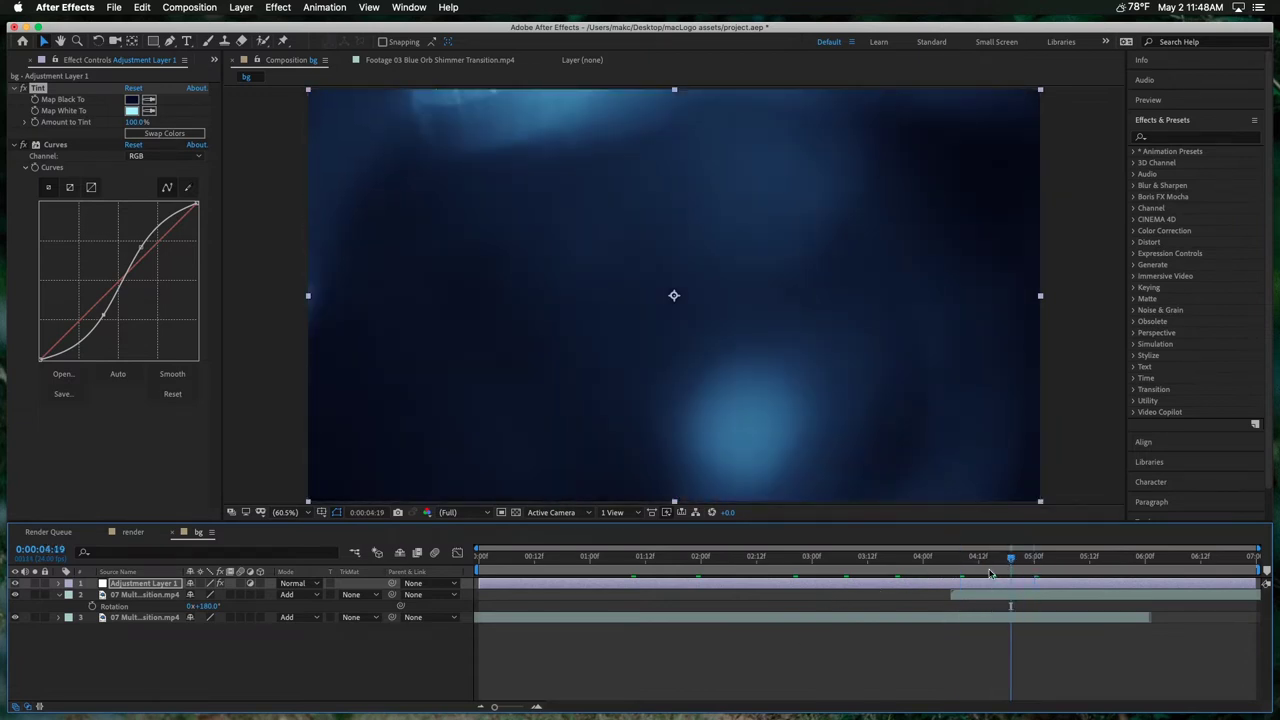
Step: Create a black solid named gradient and send it beneath all other layers of the bg composition
key("super+y")
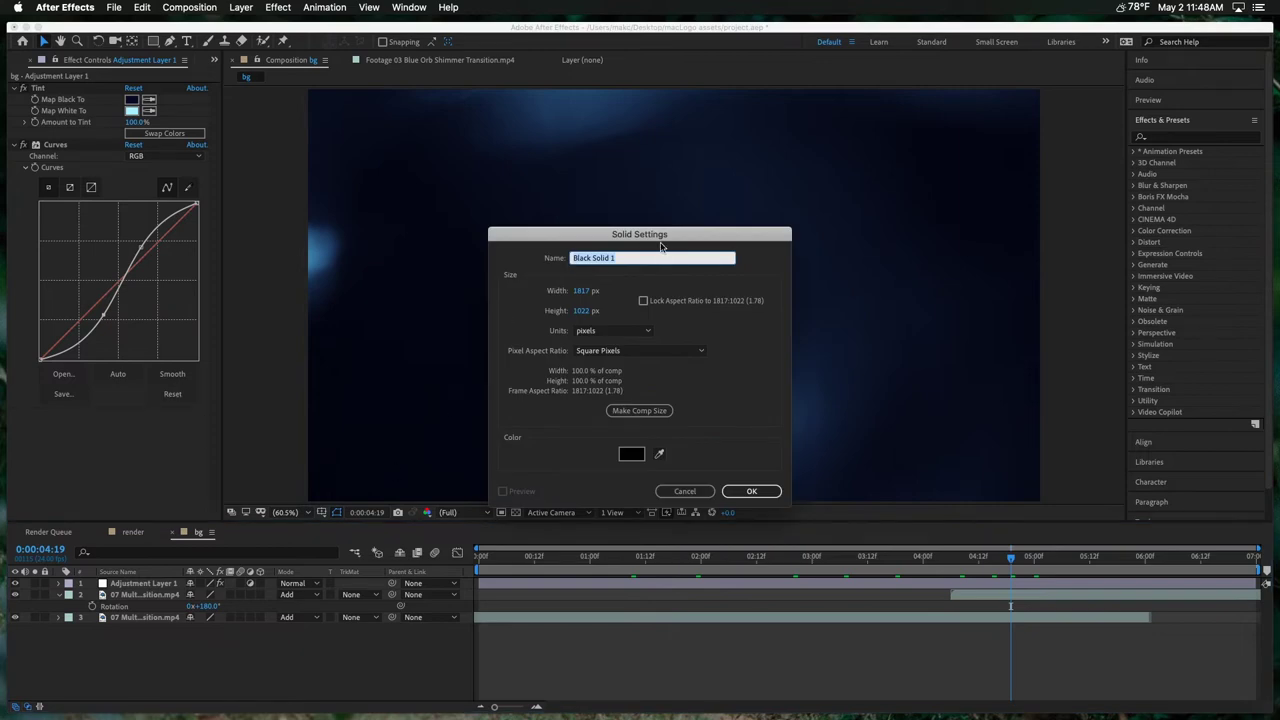
type("pradient")
key("Return")
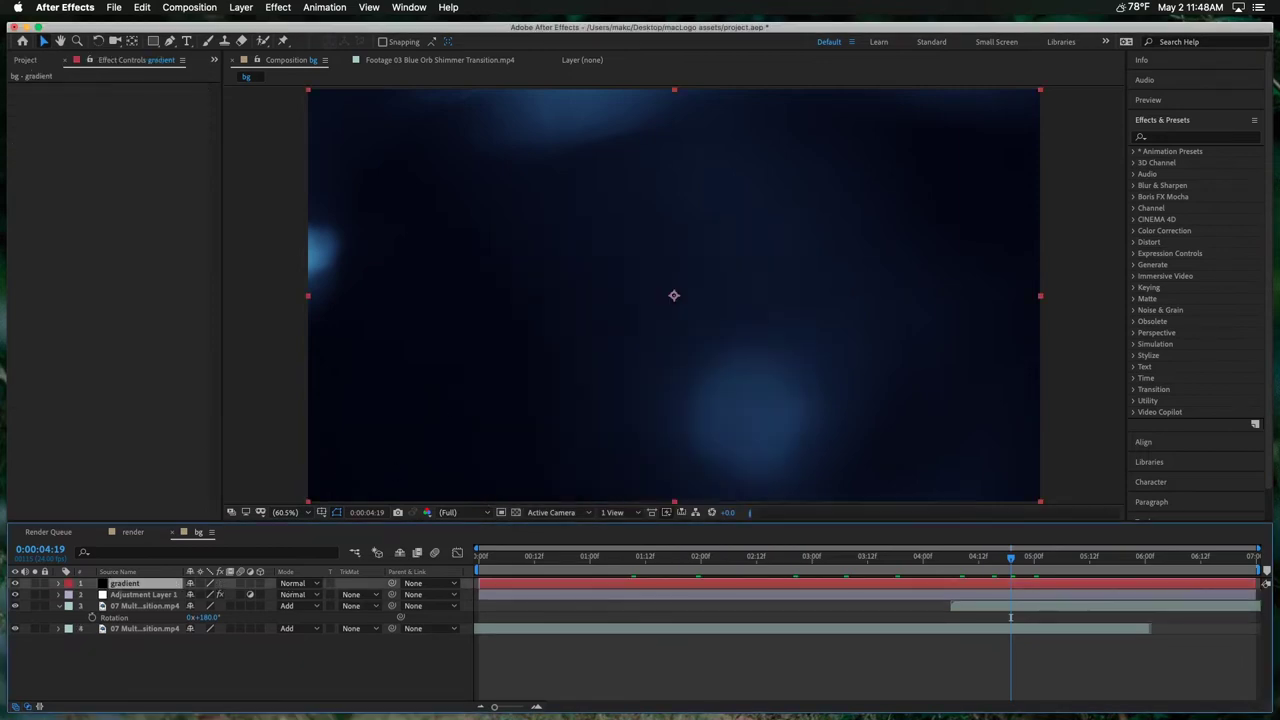
key("super+shift+bracketleft")
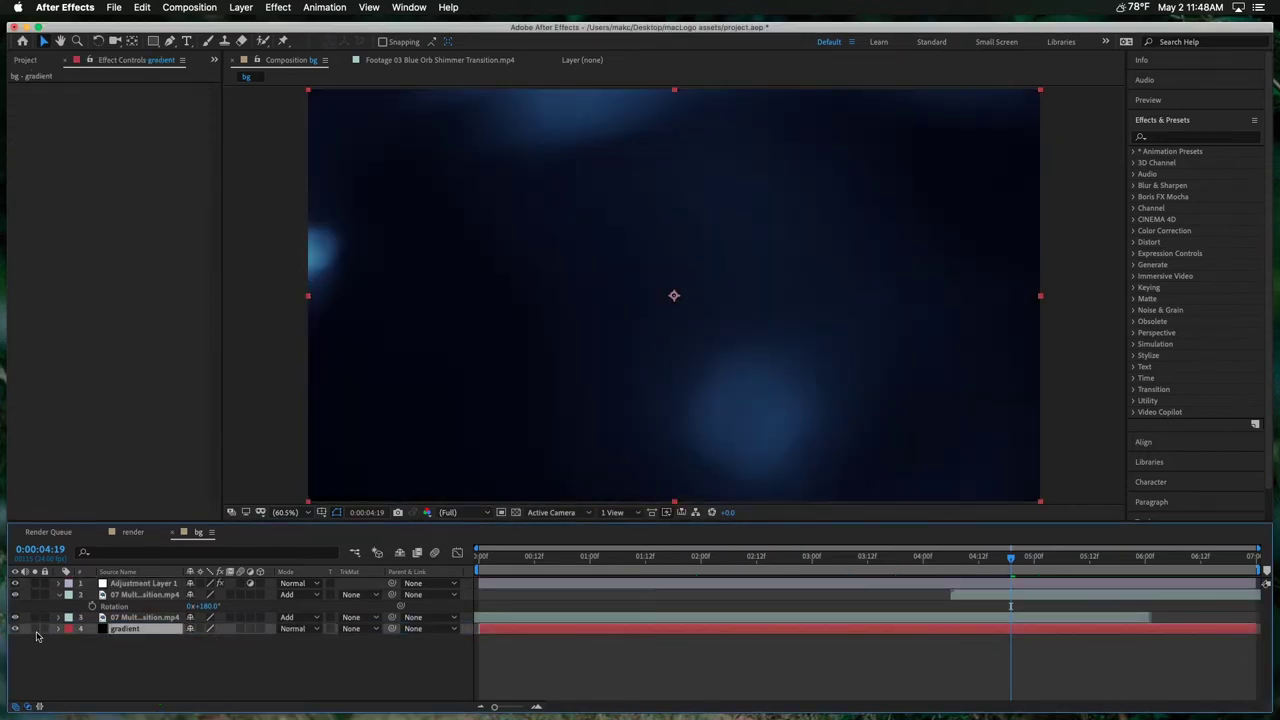
Step: Solo the gradient layer and apply a Gradient Ramp effect with its Ramp Shape set to Radial Ramp
left_click(35, 629)
key("ctrl+space")
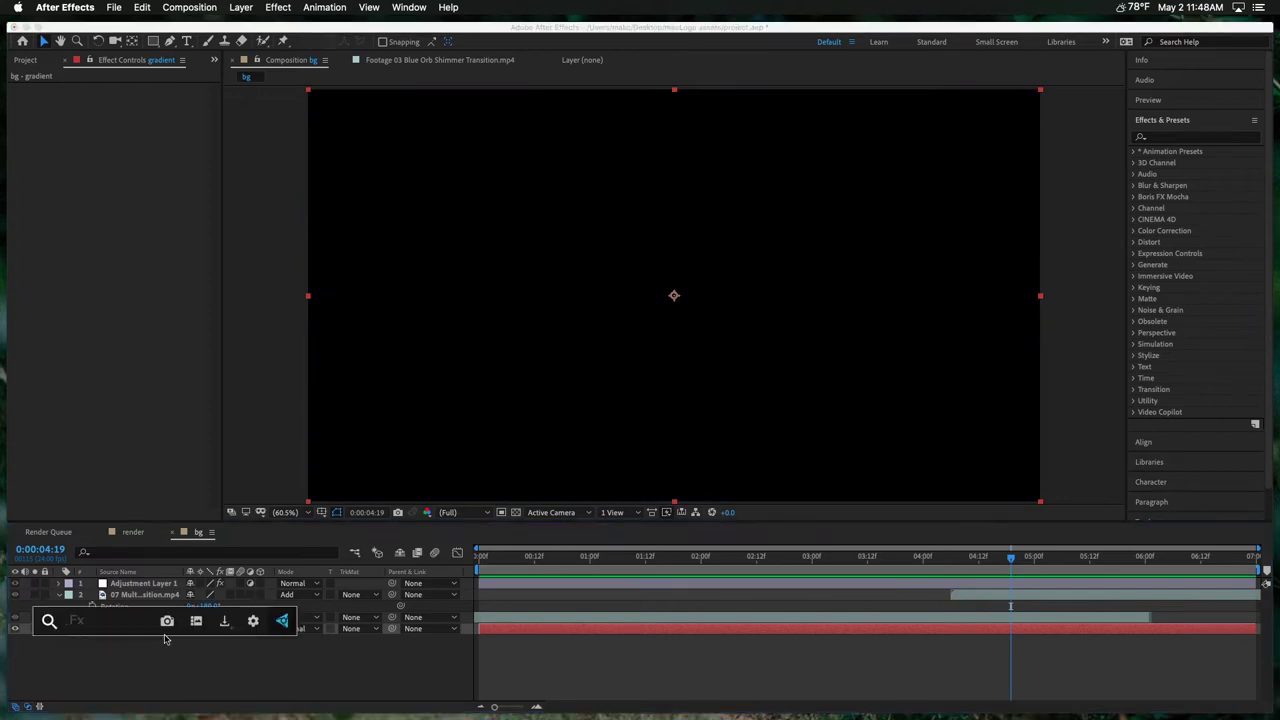
type("ramp")
key("Return")
left_click(163, 144)
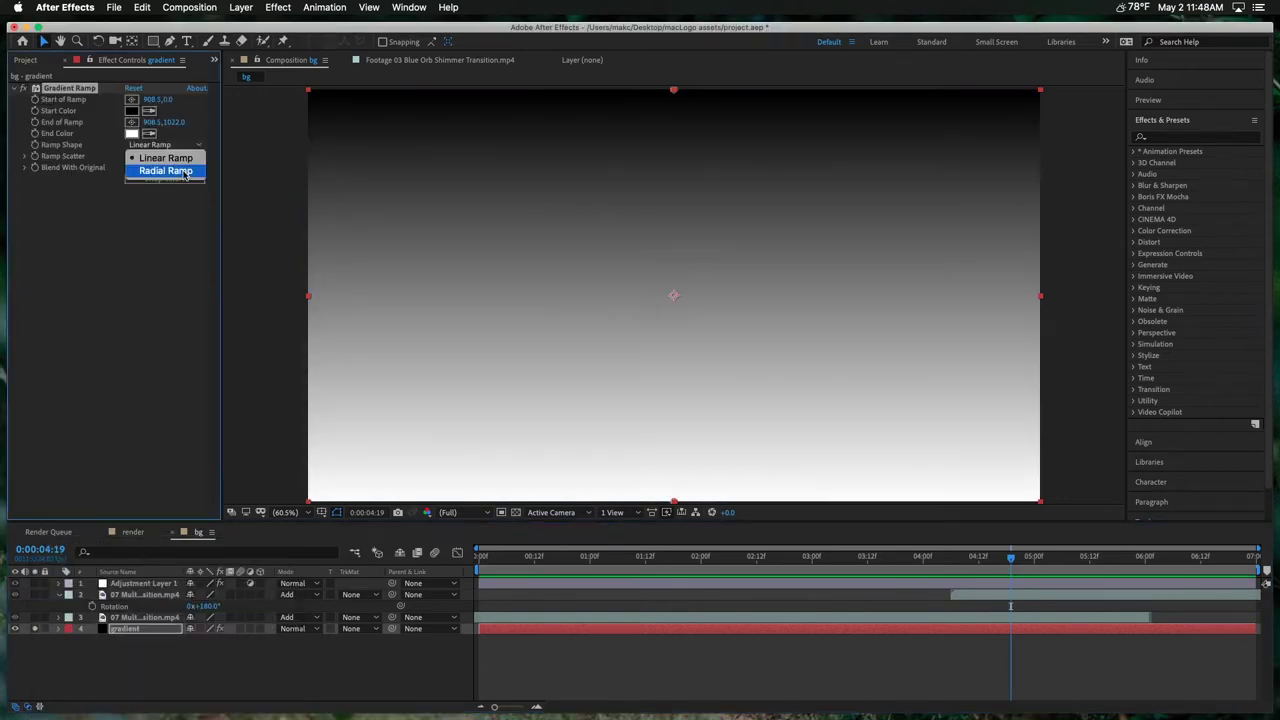
left_click(160, 171)
Step: Undo a trial shift of the ramp's start point and swap the ramp's start and end colors
left_click_drag(674, 92, 689, 339)
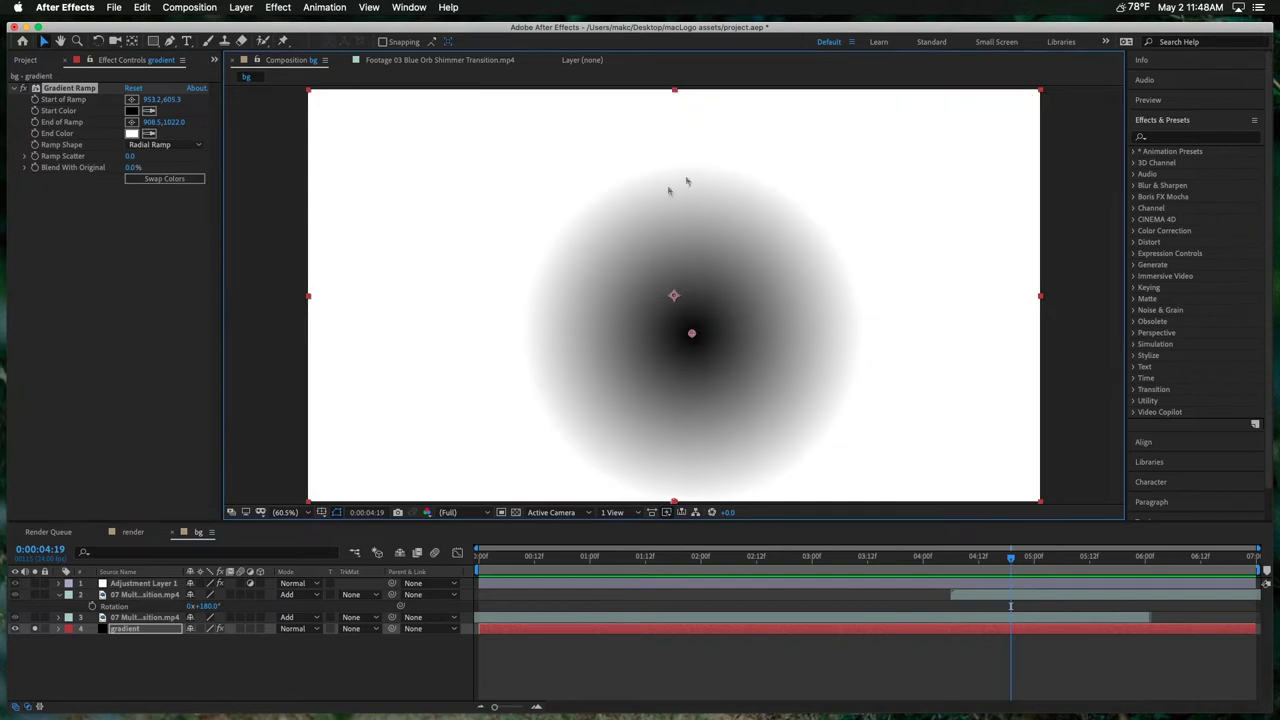
key("super+z")
left_click(164, 178)
left_click(636, 119)
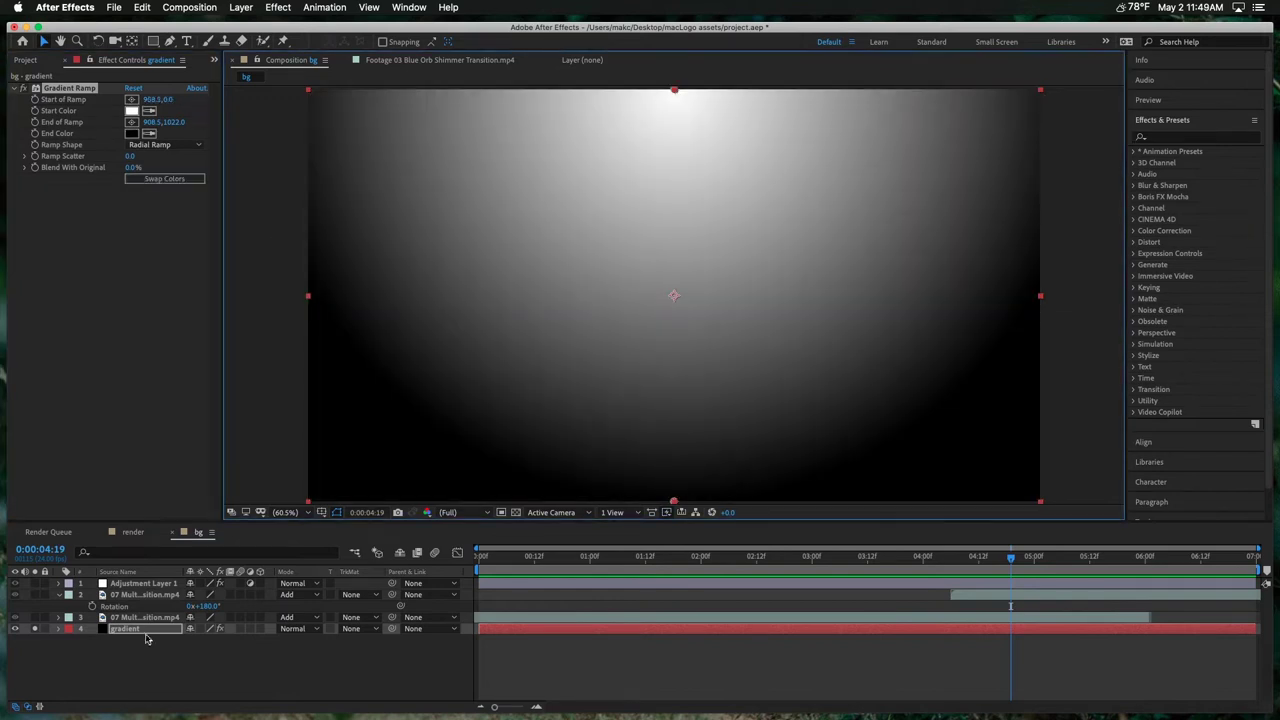
Step: Rotate the gradient layer by 180° and collapse the open rotation properties of the layers
left_click(163, 629)
key("r")
left_click(200, 640)
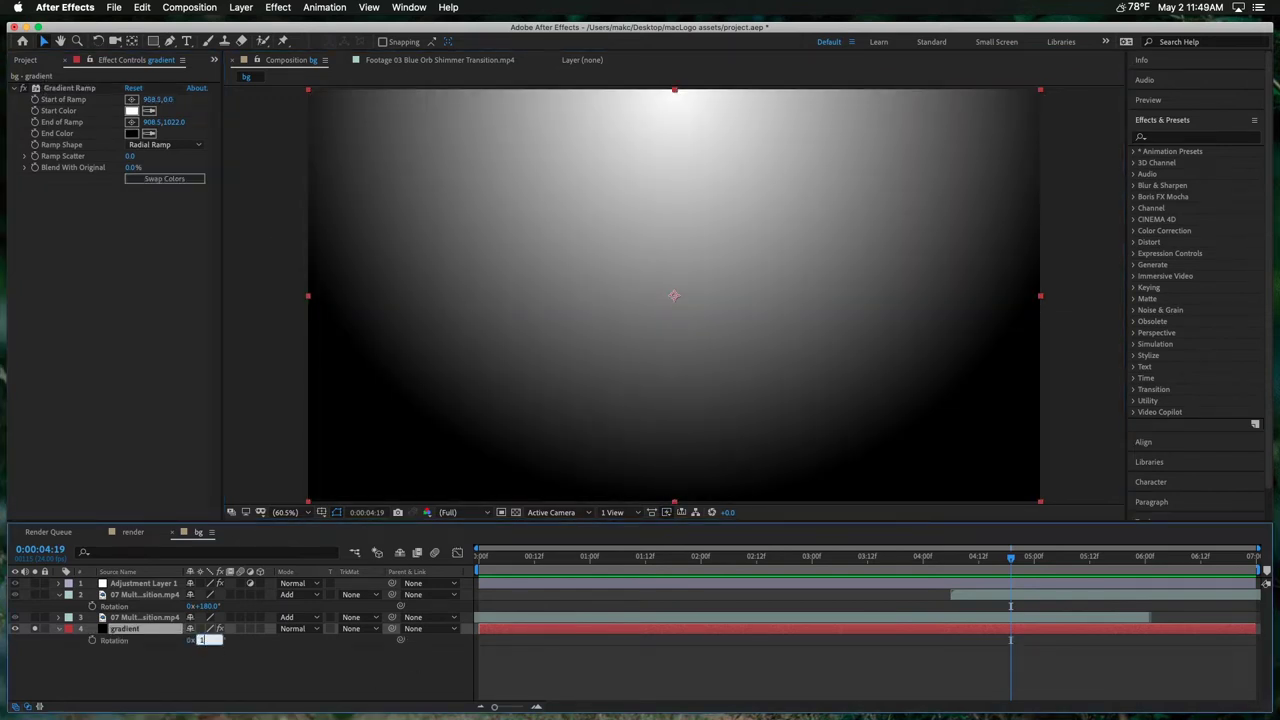
type("180")
key("Return")
left_click_drag(135, 630, 130, 597)
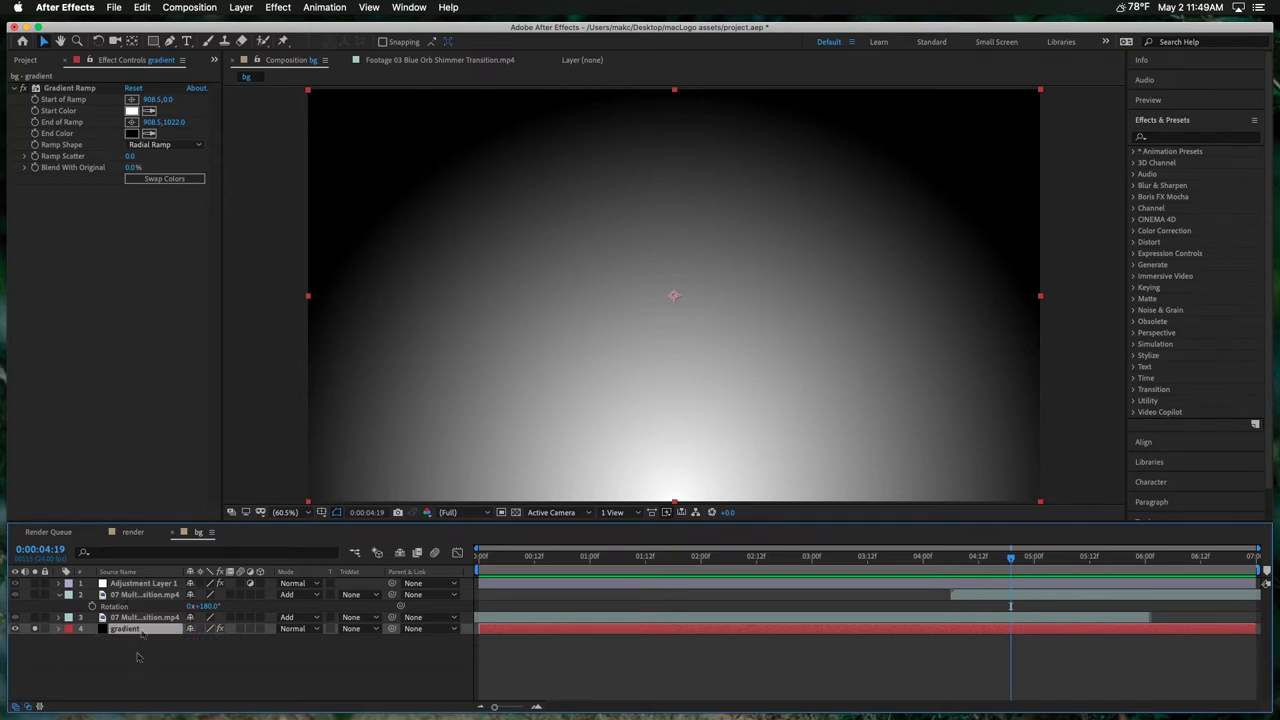
left_click(140, 601)
key("r")
left_click(155, 620)
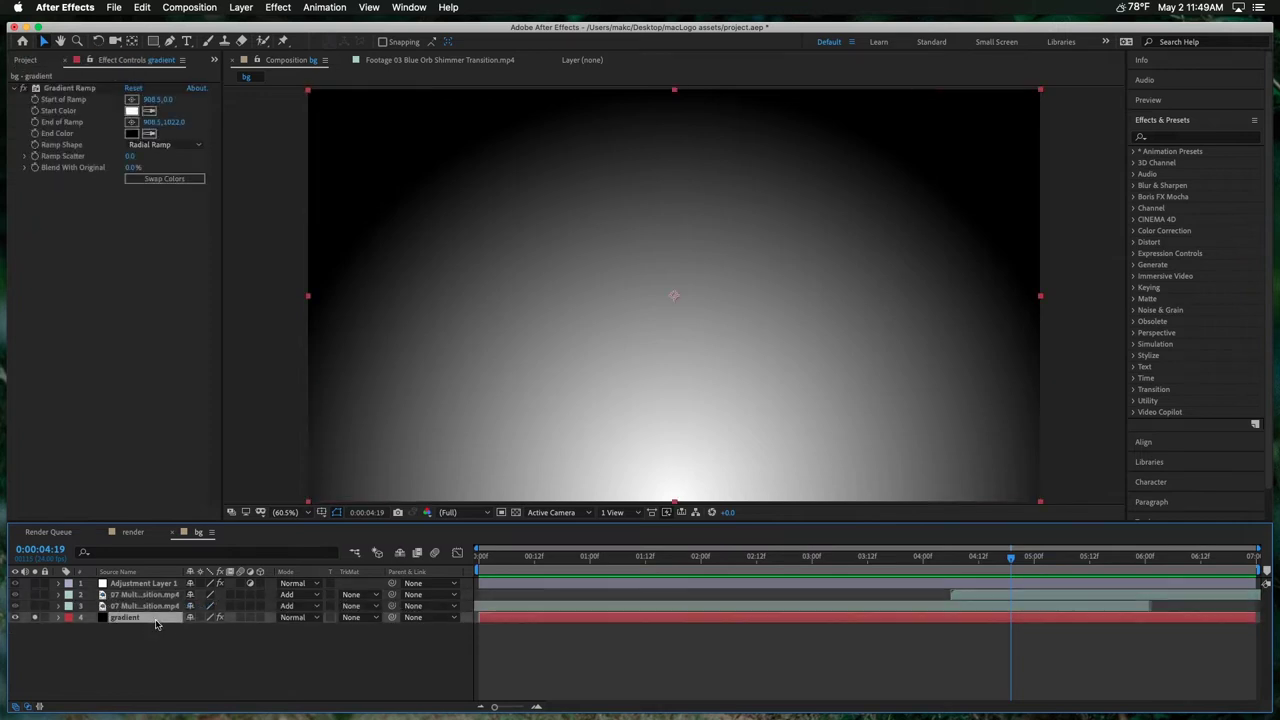
Step: Change the Gradient Ramp's start color to a dark blue
left_click(131, 110)
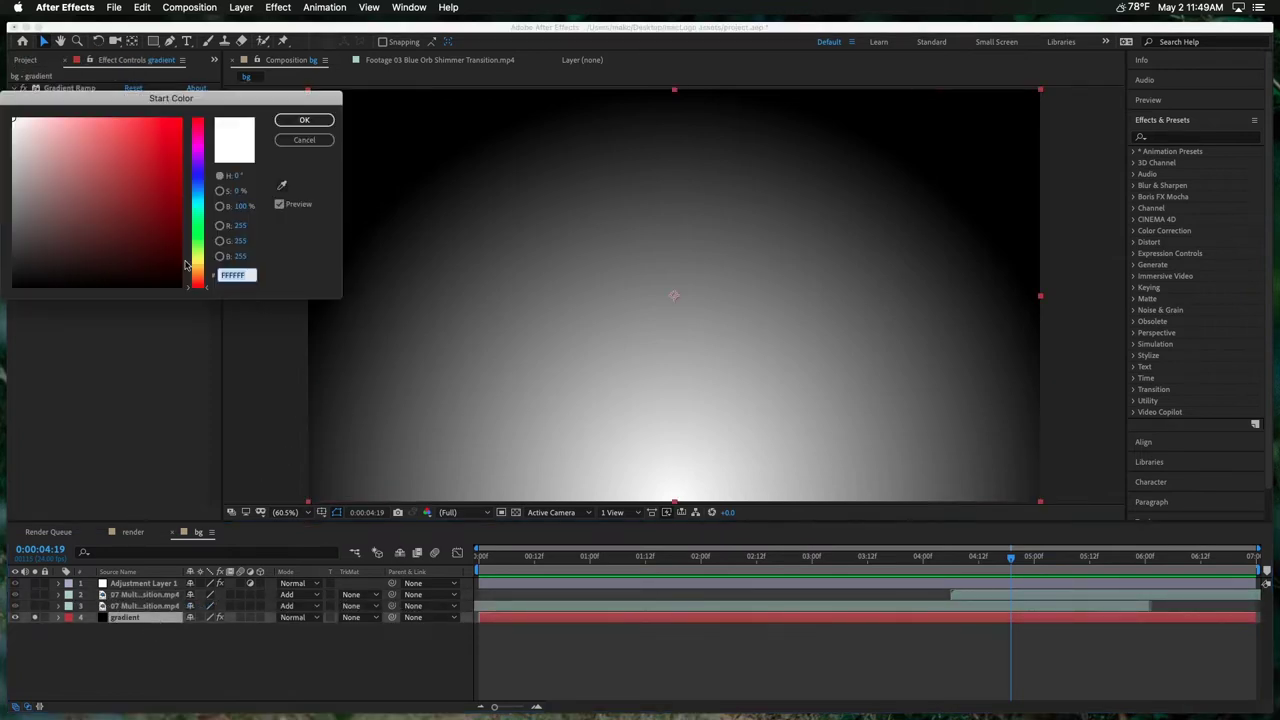
left_click_drag(160, 222, 136, 213)
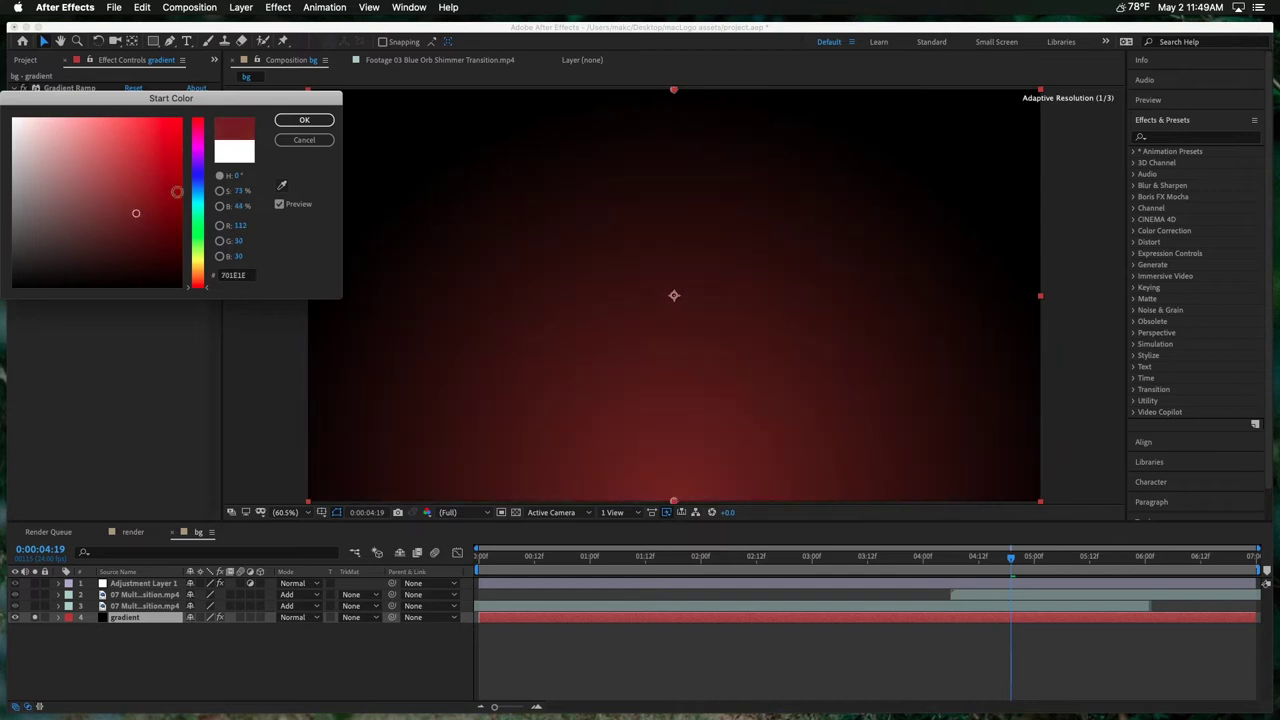
mouse_move(197, 168)
left_mouse_down()
mouse_move(199, 197)
mouse_move(114, 194)
mouse_move(153, 243)
mouse_move(170, 222)
mouse_move(201, 242)
left_mouse_up()
left_click(304, 120)
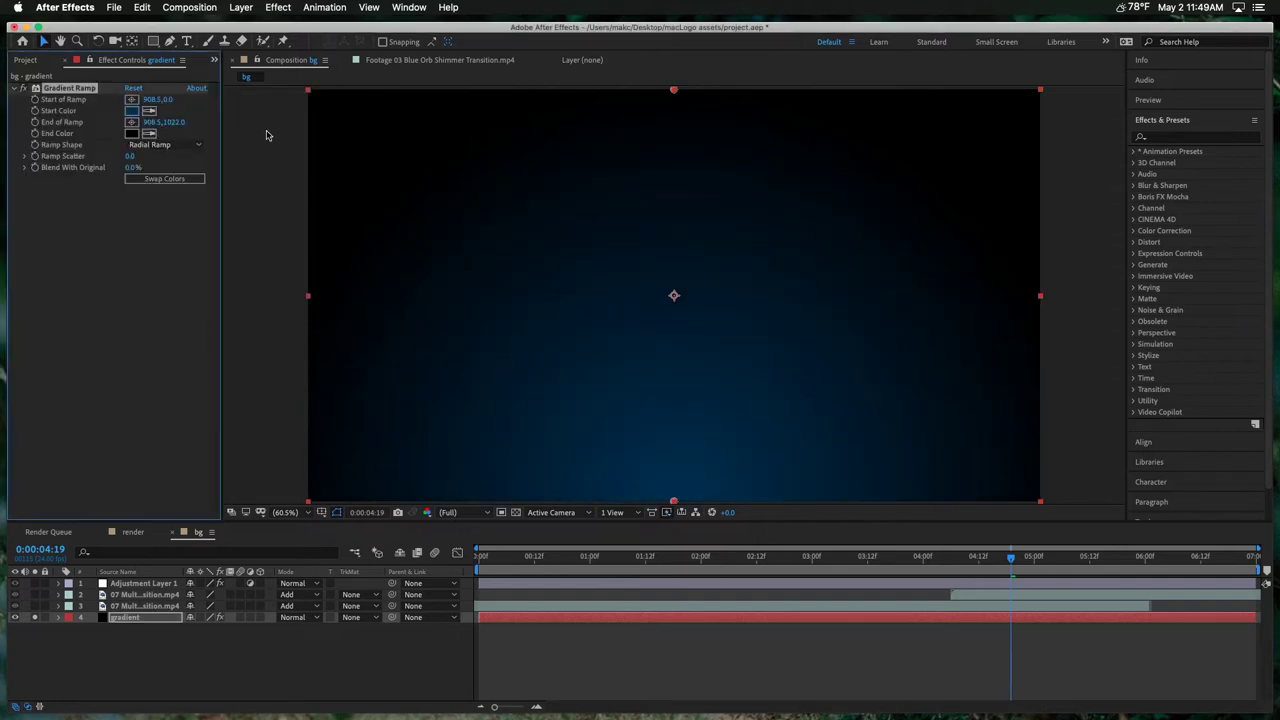
Step: Sample the ramp's blue for its end color and darken it to near-black navy 00080F
left_click(136, 138)
left_click(282, 186)
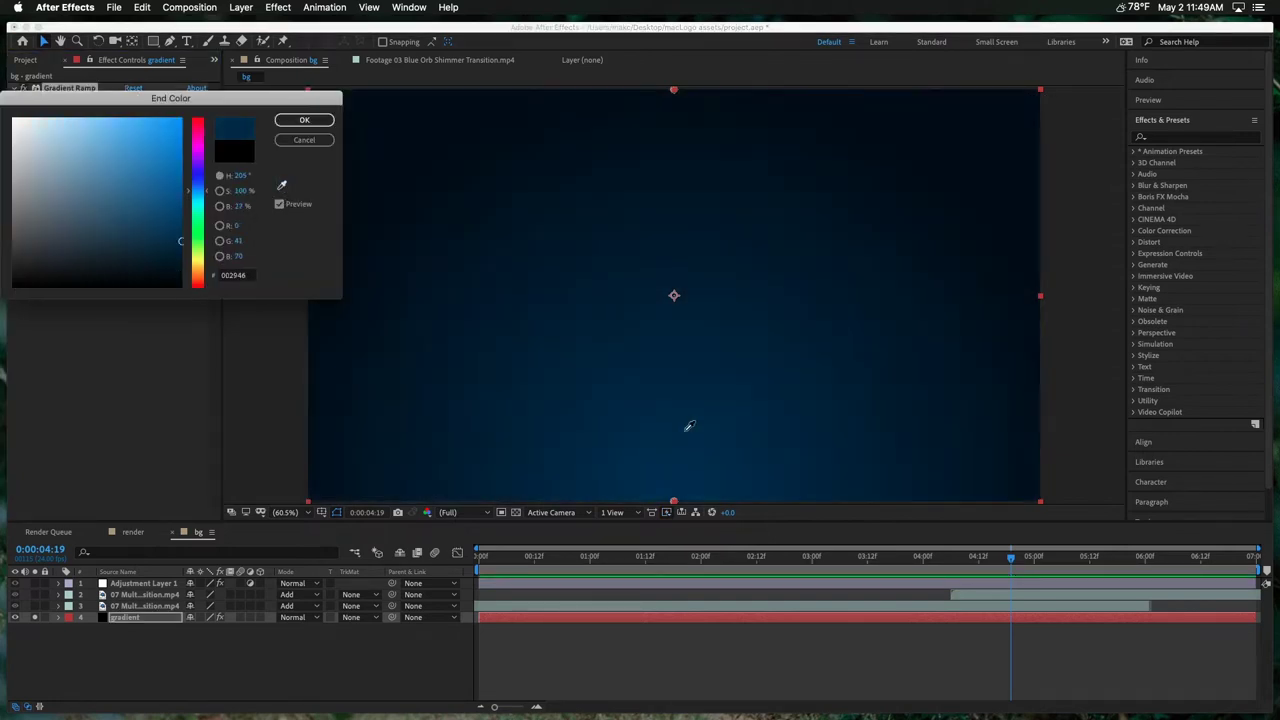
left_click(719, 444)
left_click(180, 236)
left_click_drag(180, 235, 197, 278)
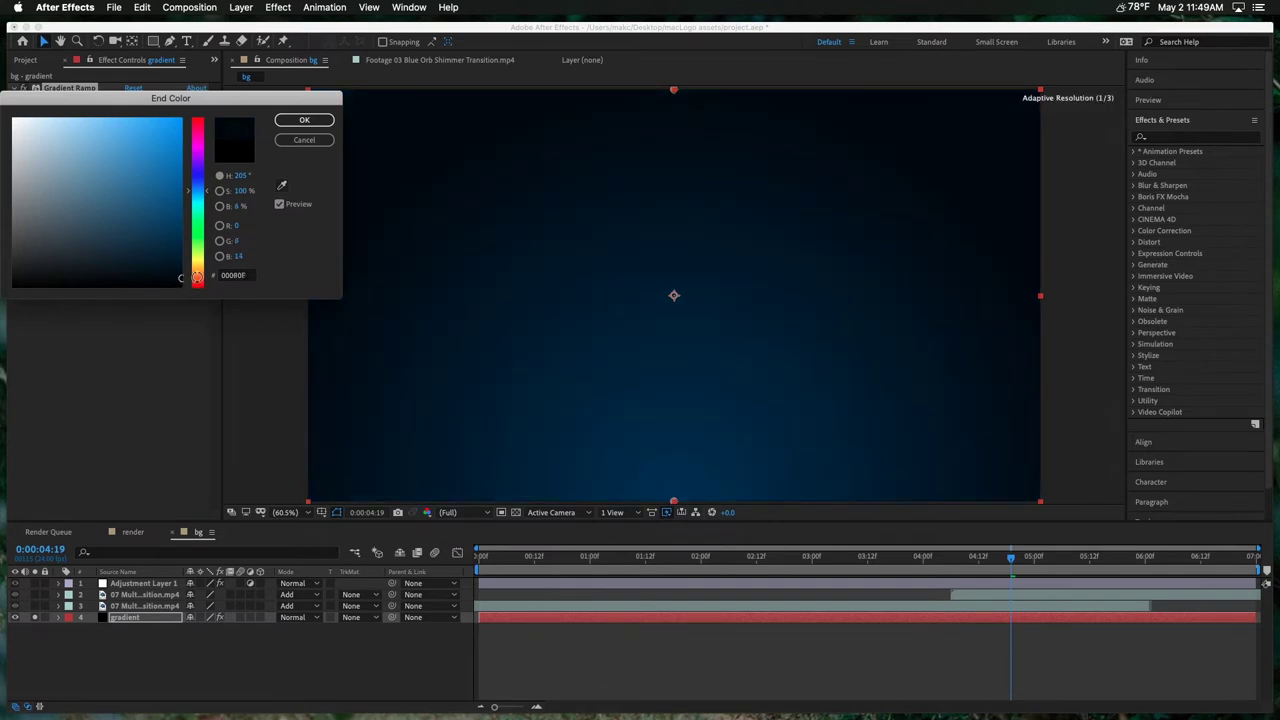
left_click(304, 120)
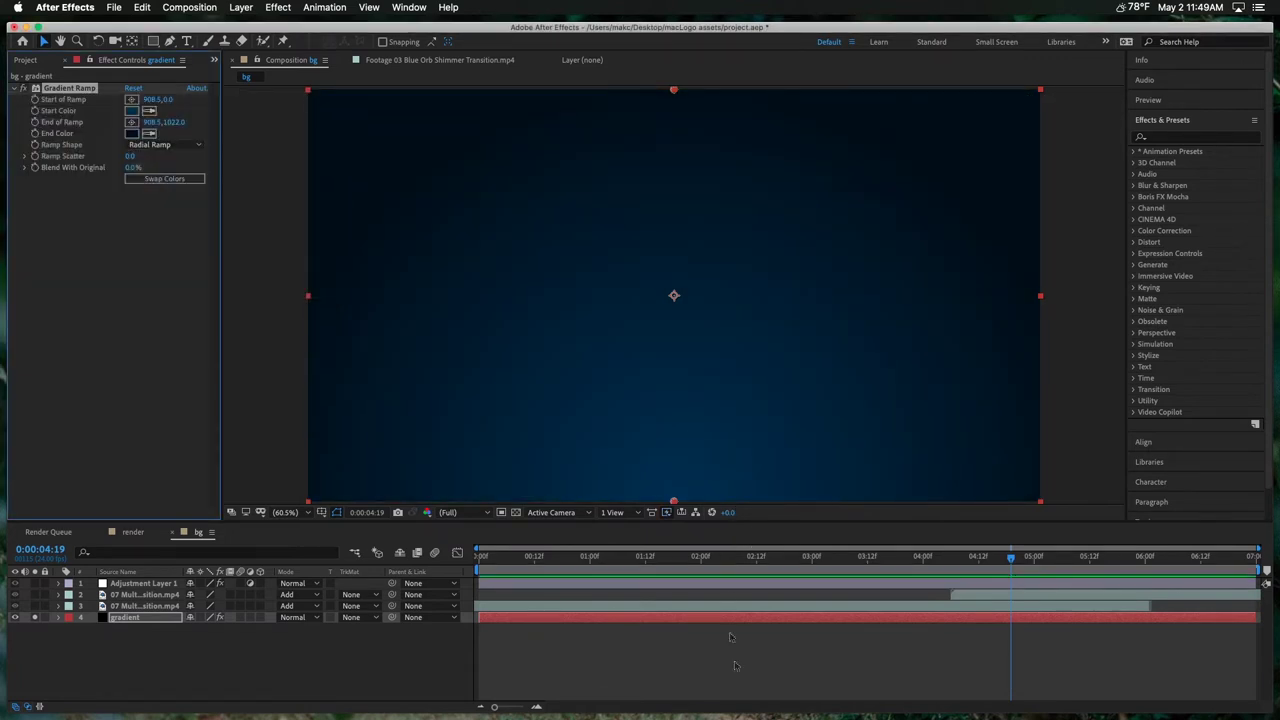
Step: Add the expression wiggle(.5,15) to the gradient layer's opacity and preview the flicker
left_click(128, 617)
key("t")
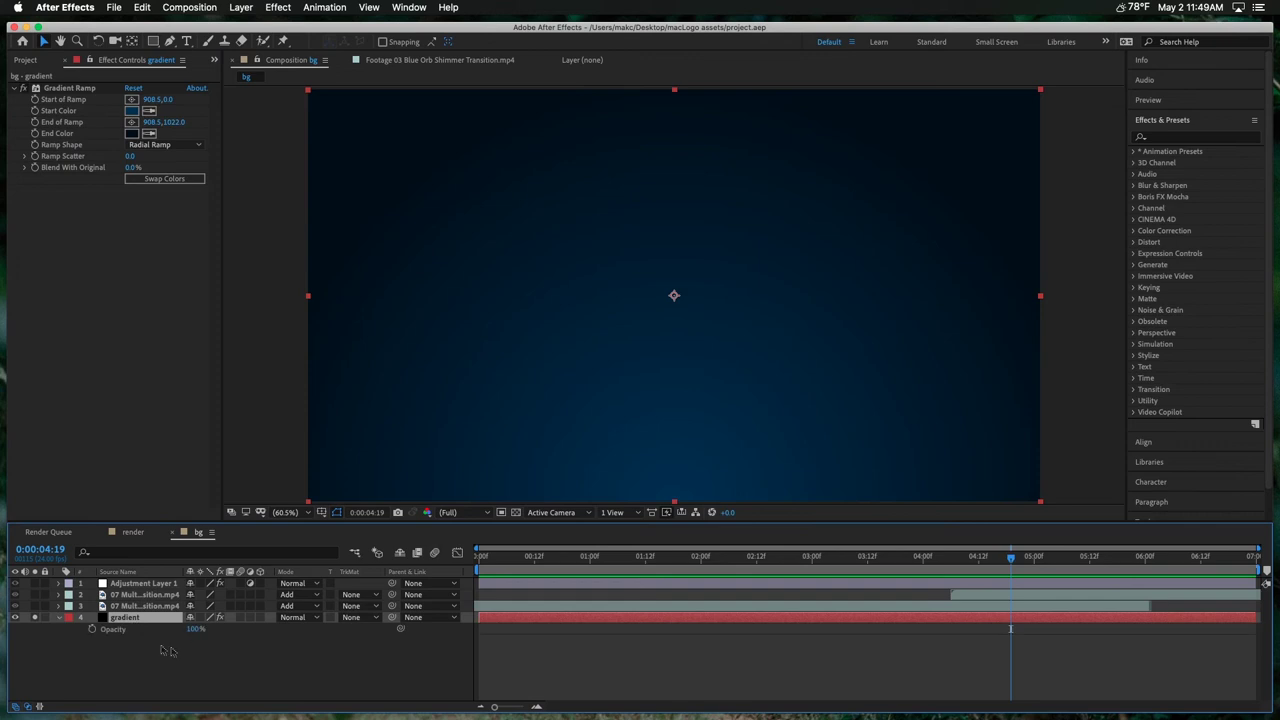
left_click(91, 629, "alt")
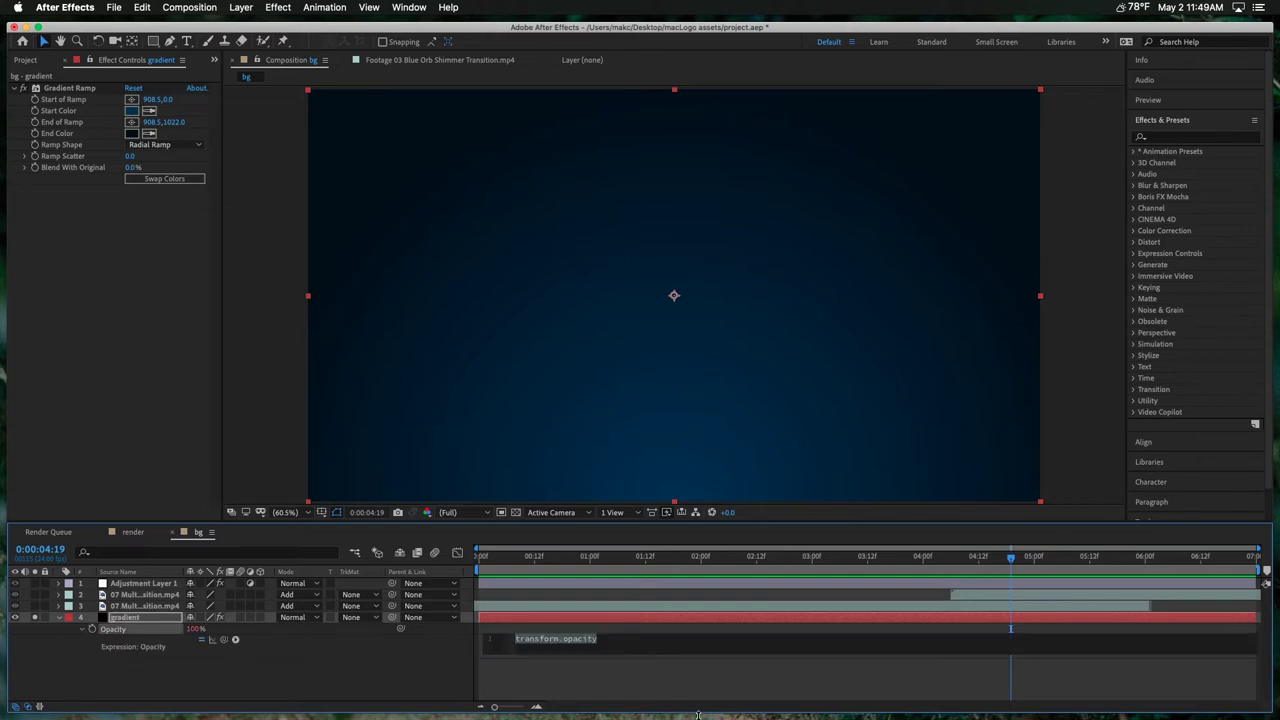
type("wiggle(.5,15")
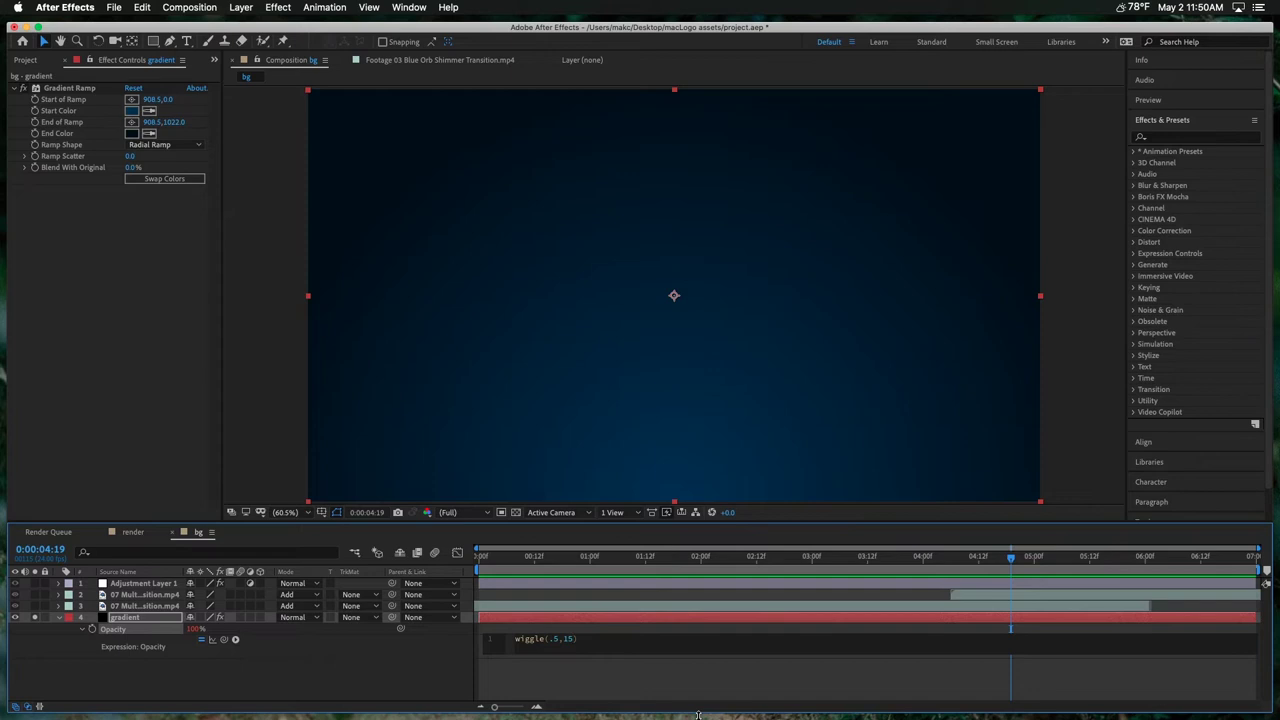
left_click(644, 671)
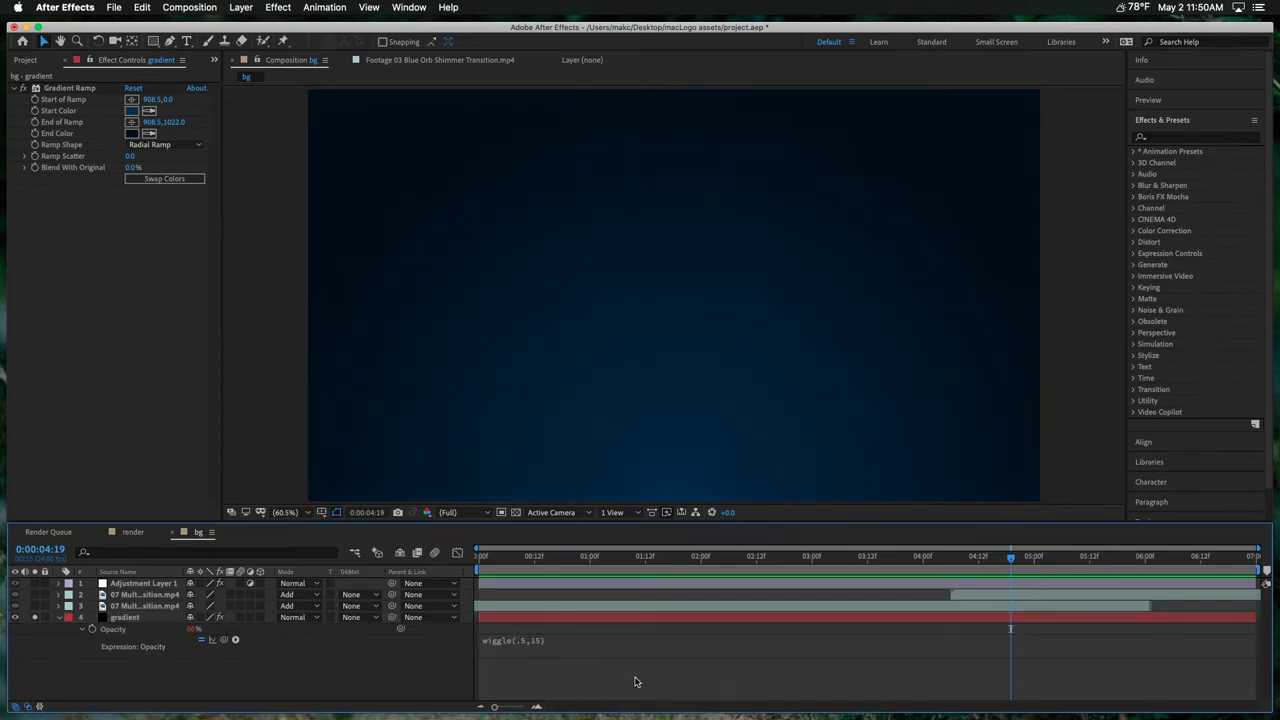
left_click(543, 557)
key("space")
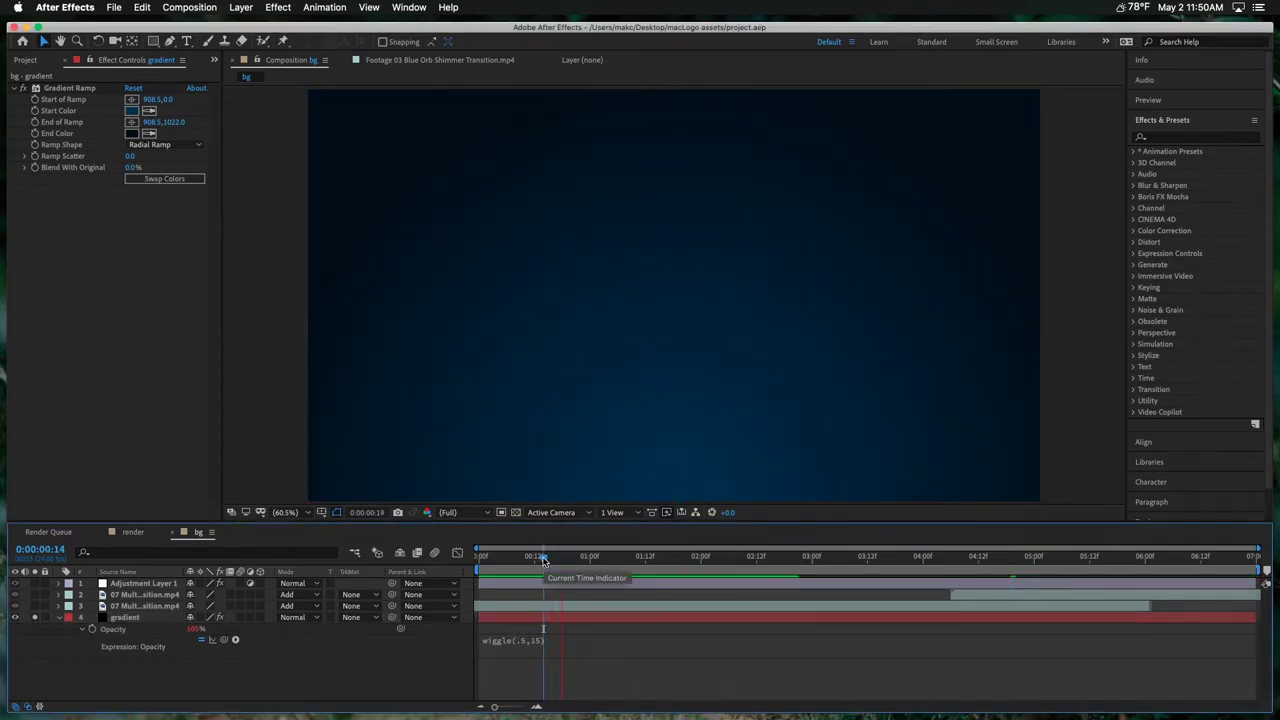
key("space")
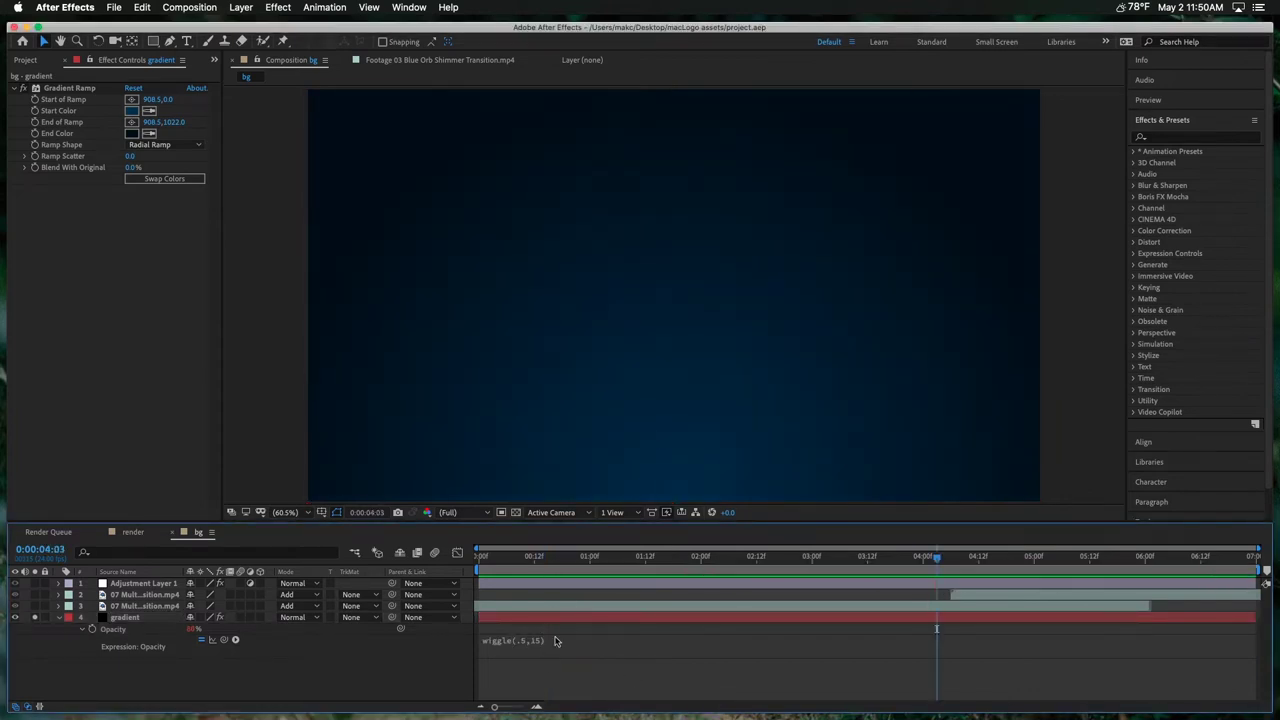
Step: Change the gradient's opacity expression to wiggle(15,15), save the project, and preview from the start of the timeline
left_click(548, 638)
left_click(532, 639)
left_click(638, 686)
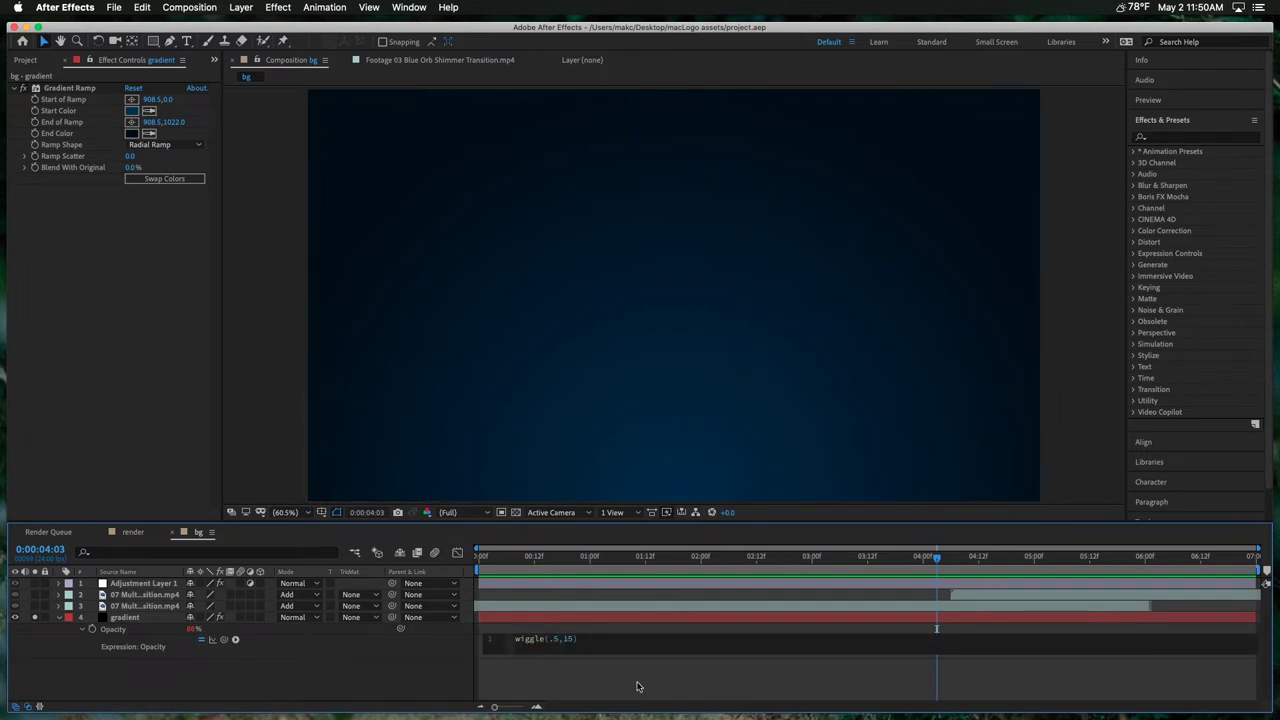
left_click(630, 691)
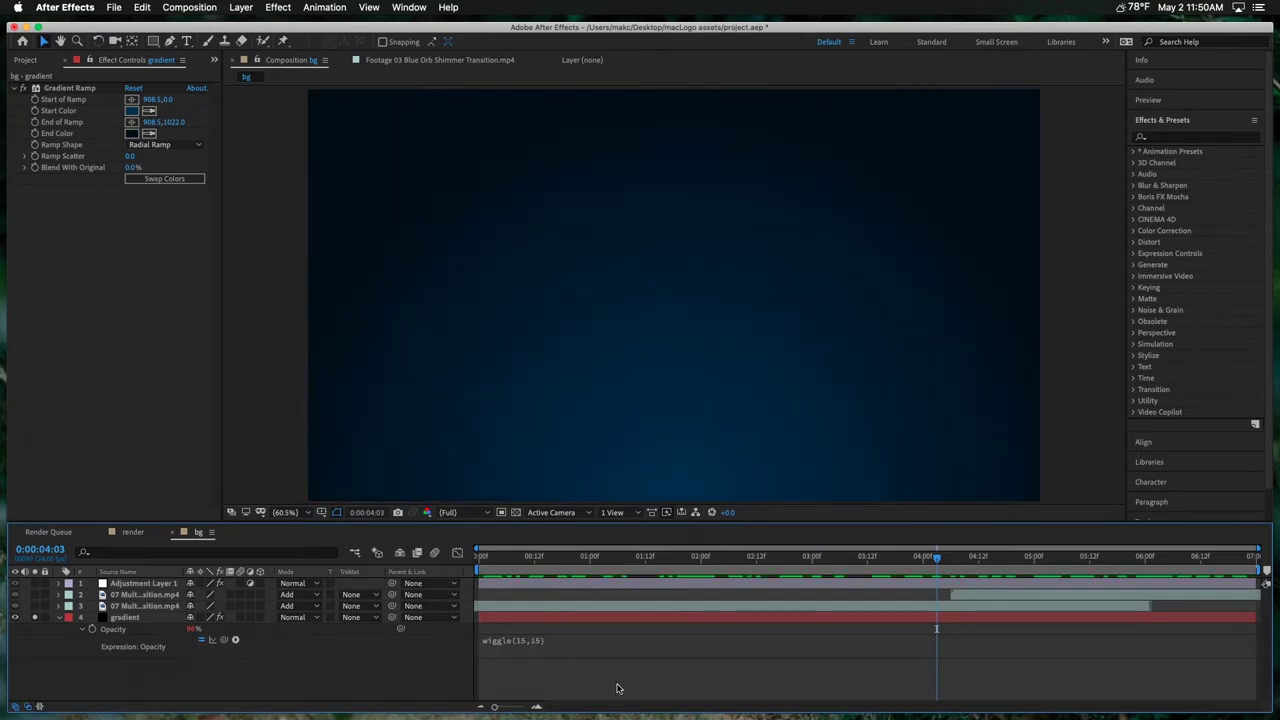
key("super+s")
left_click_drag(576, 557, 405, 617)
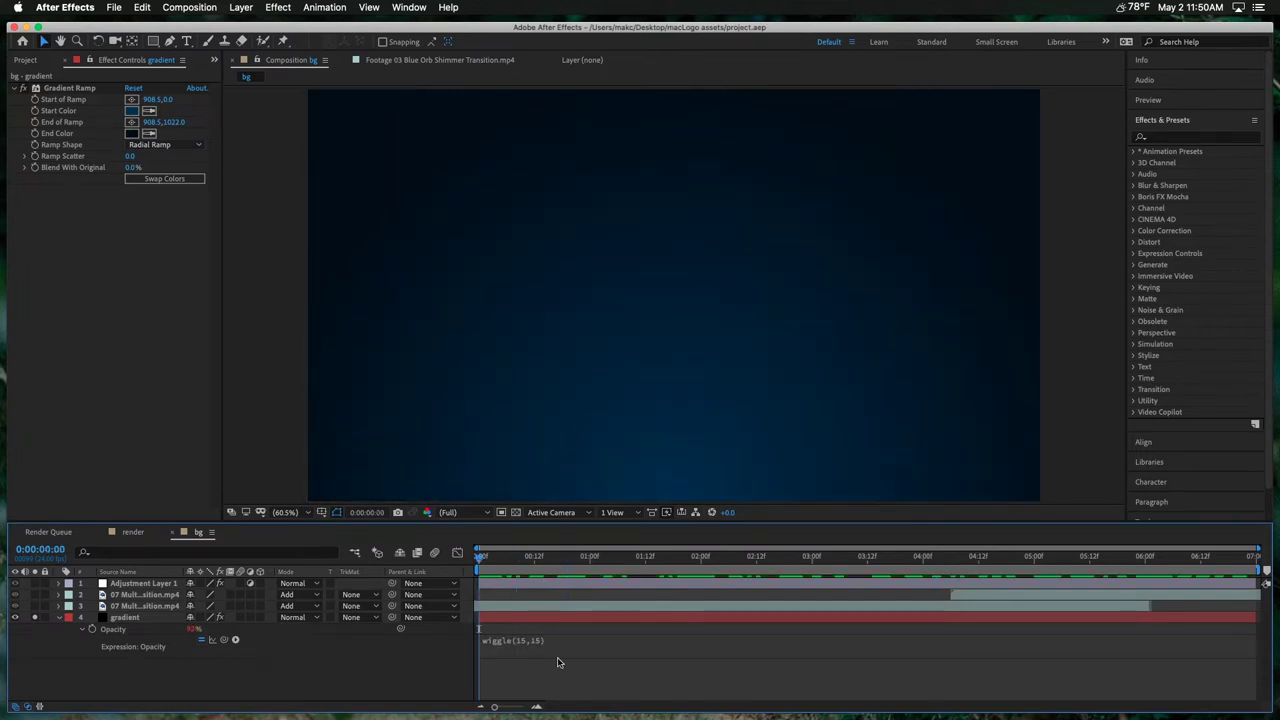
key("space")
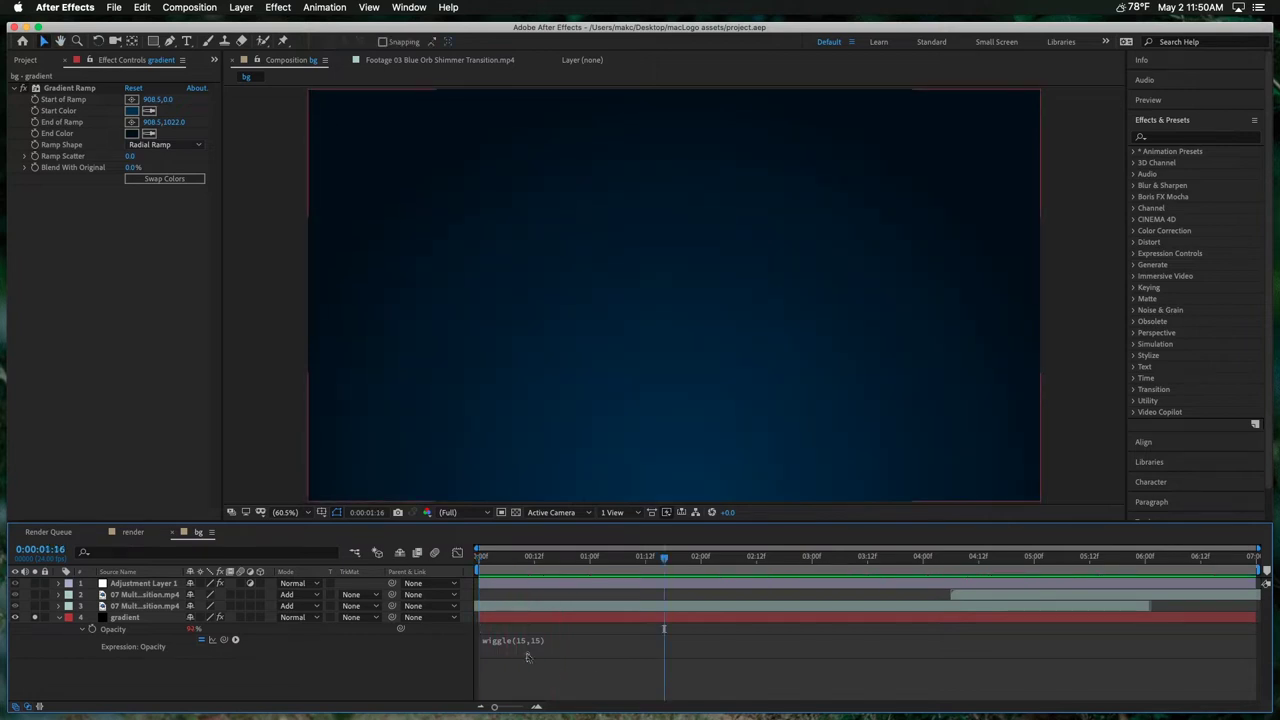
Step: Change the gradient's opacity expression to wiggle(5,15), save the project, and preview it from the start
left_click(525, 641)
left_click(555, 639)
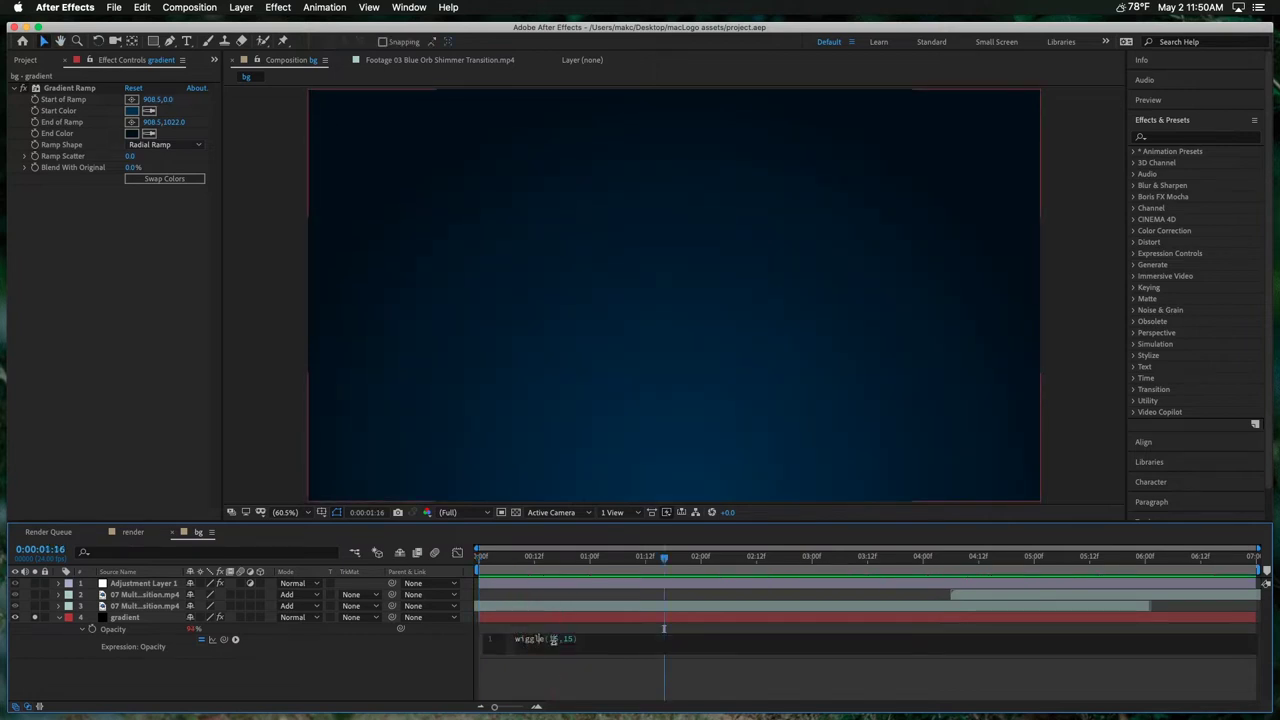
left_click(606, 695)
key("super+s")
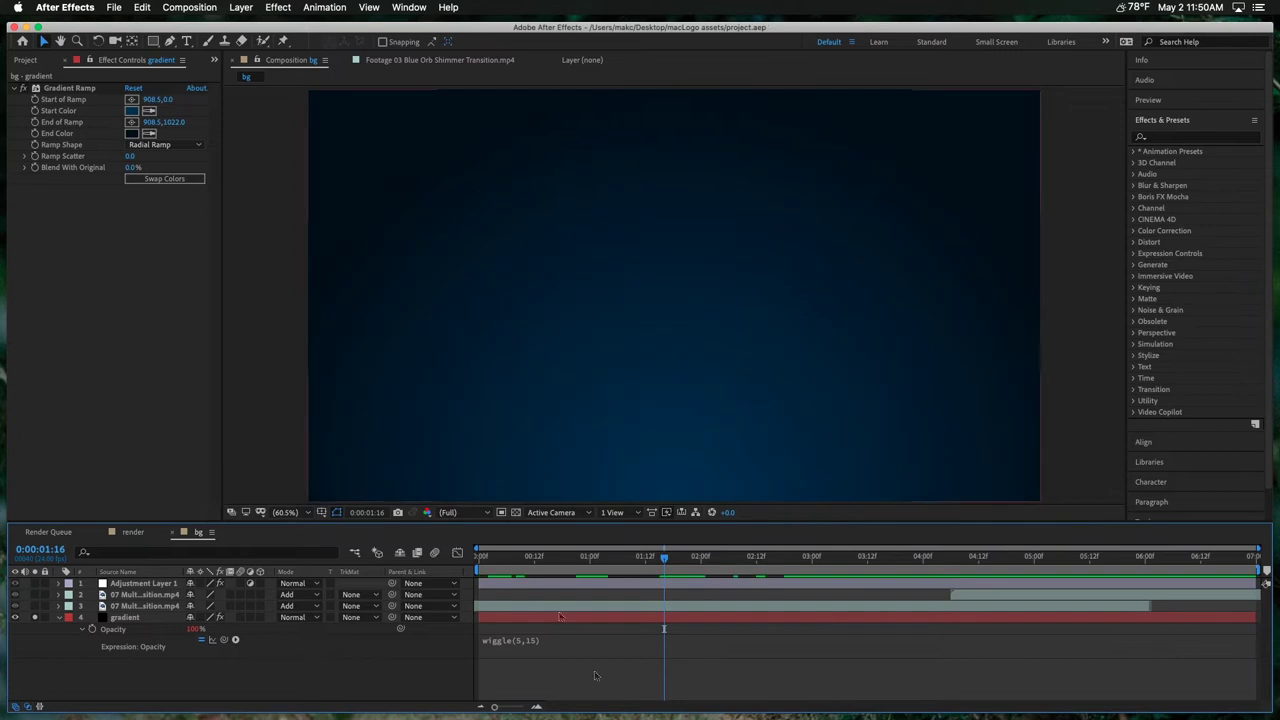
left_click_drag(553, 561, 434, 571)
key("space")
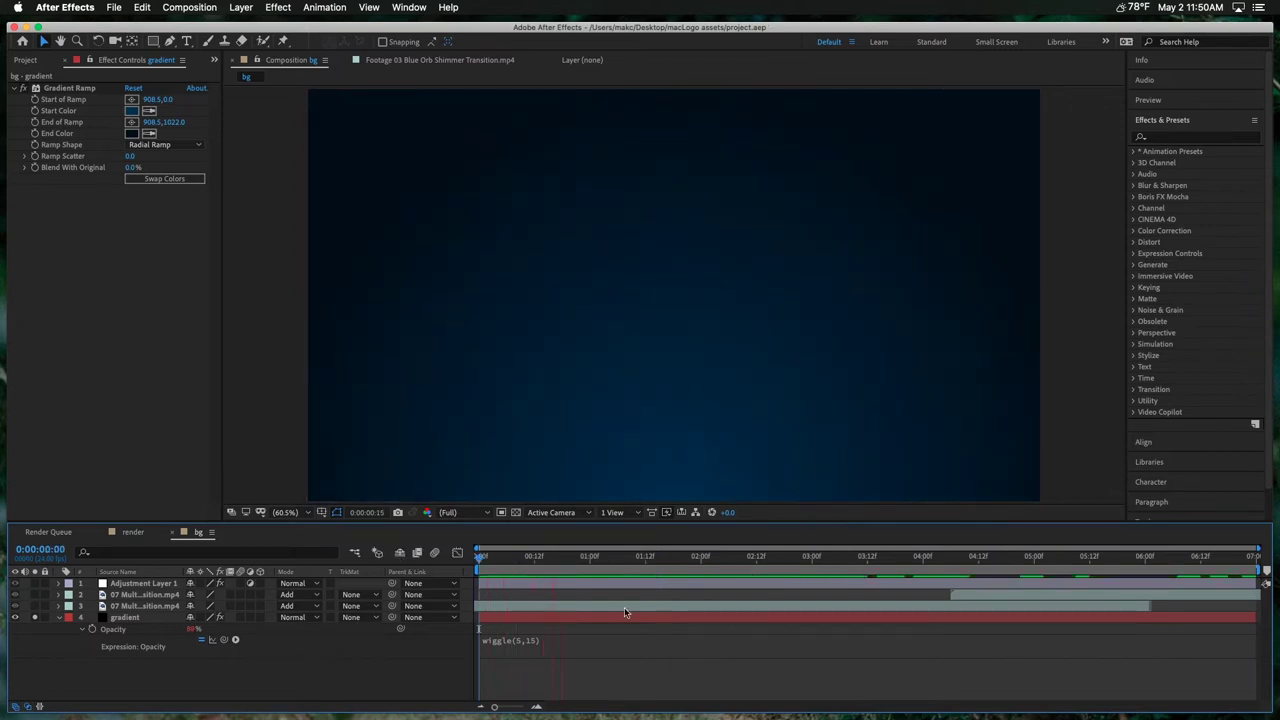
Step: Stop the preview, show all layers together again, collapse the gradient layer's properties, and save the project
key("space")
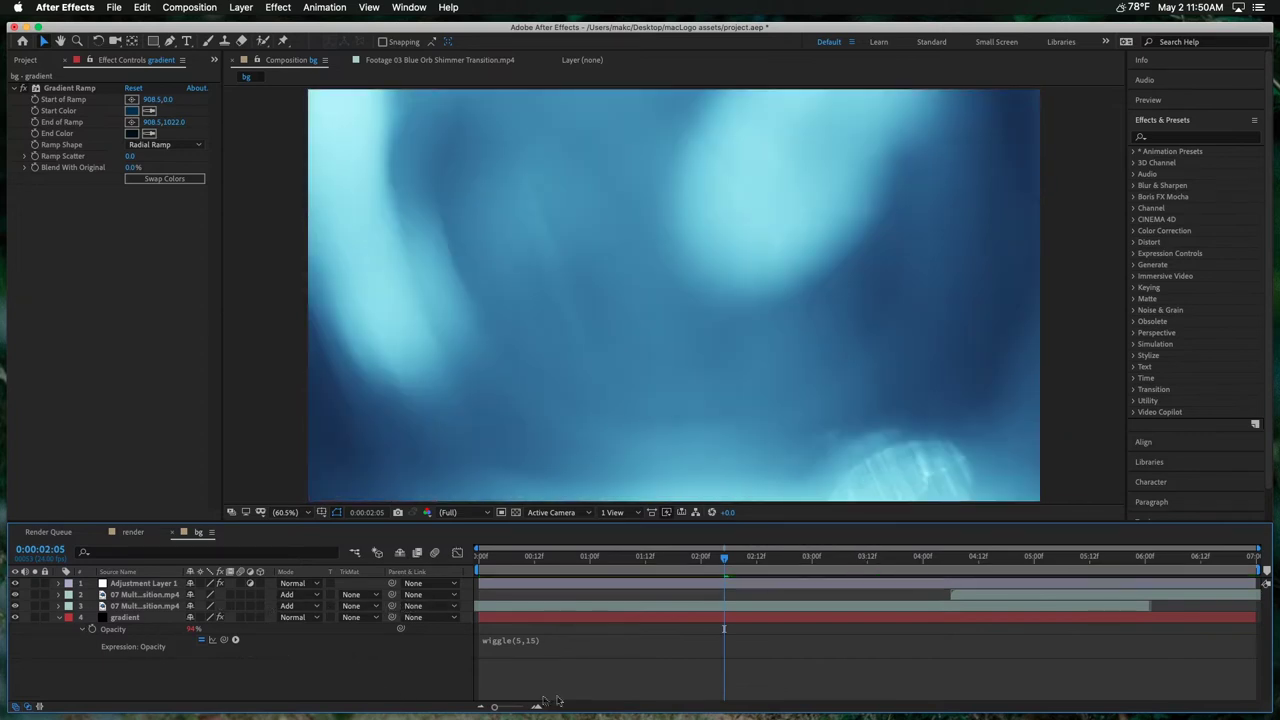
left_click(59, 617)
key("super+s")
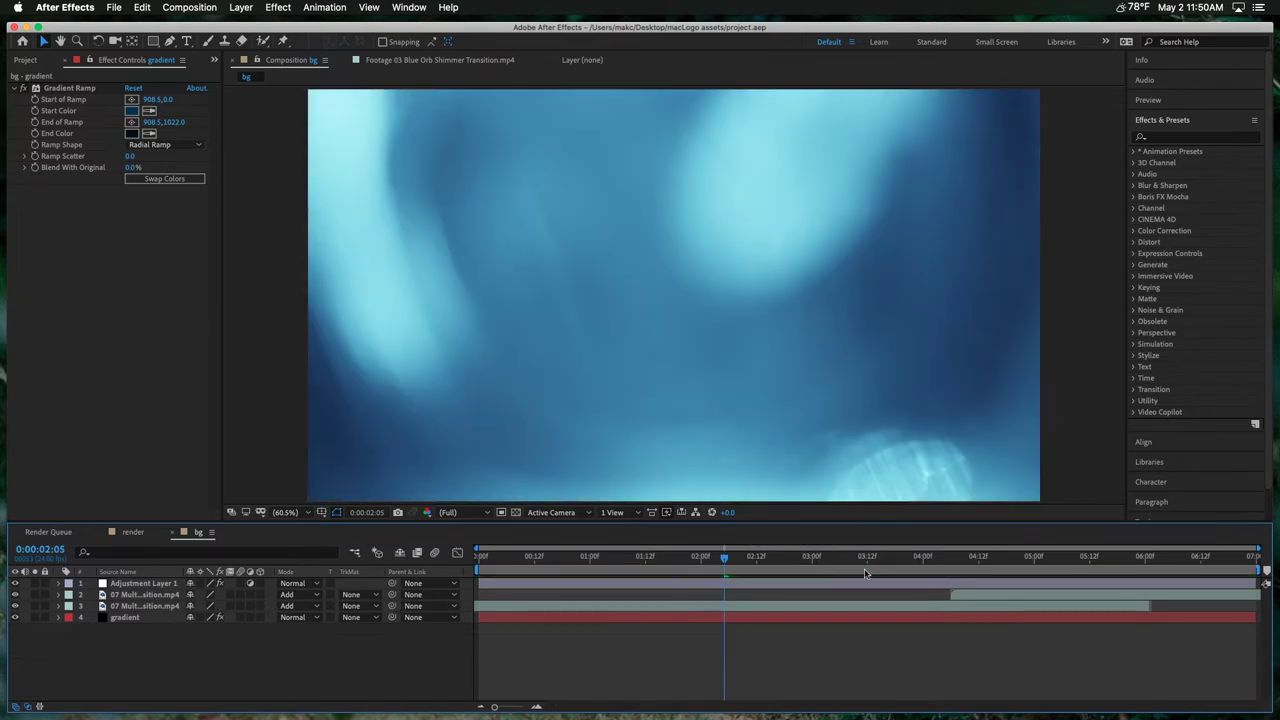
Step: Check the combined background at several frames between 0:00:04:06 and 0:00:04:21
left_click(952, 559)
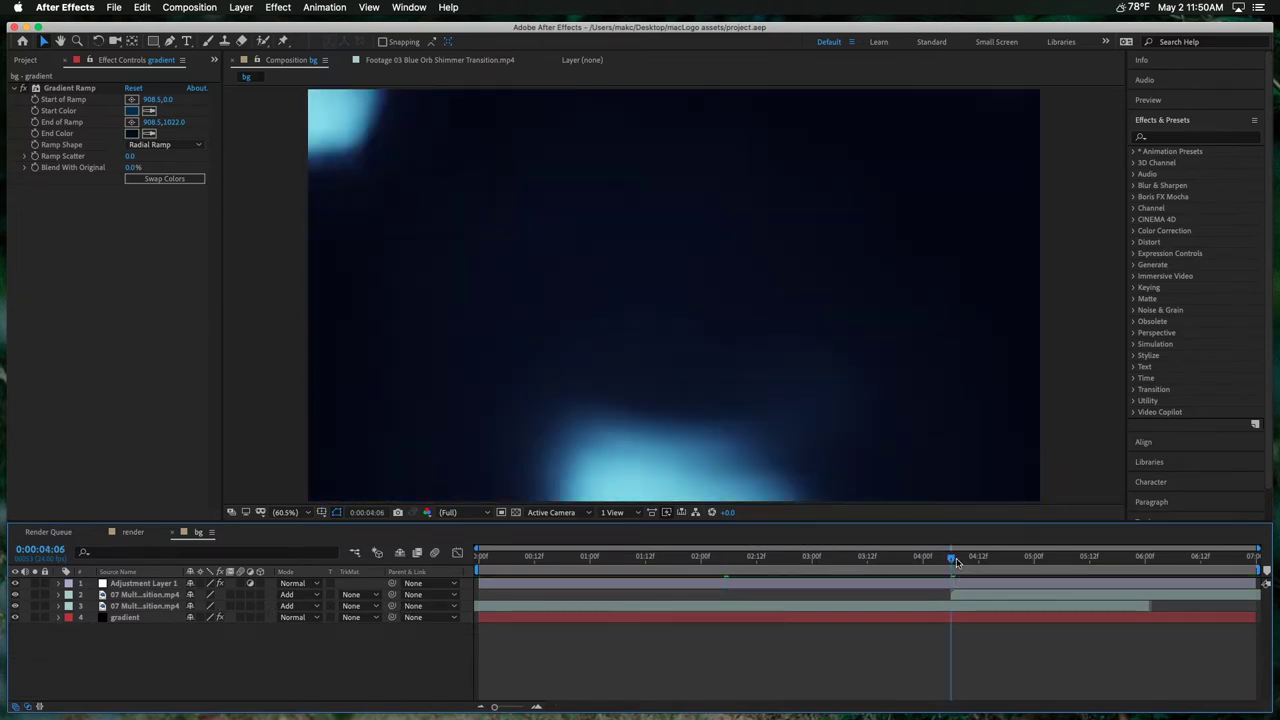
left_click_drag(952, 558, 969, 558)
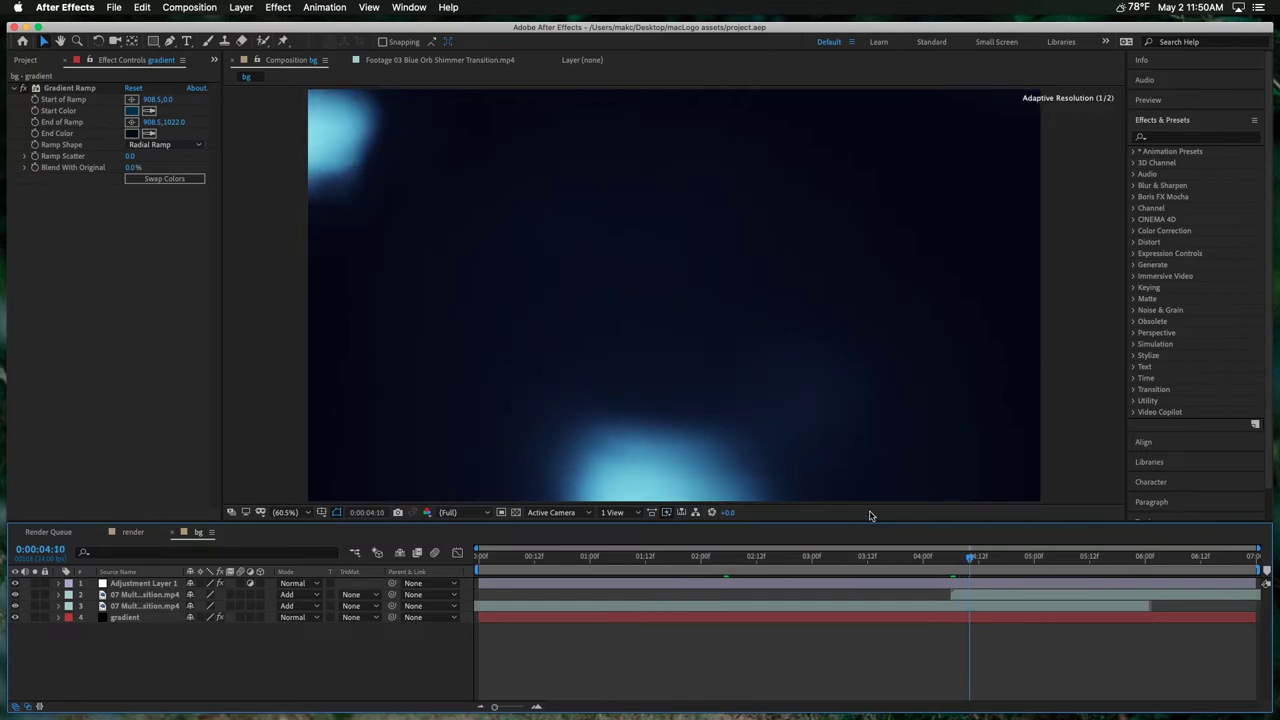
left_click(993, 566)
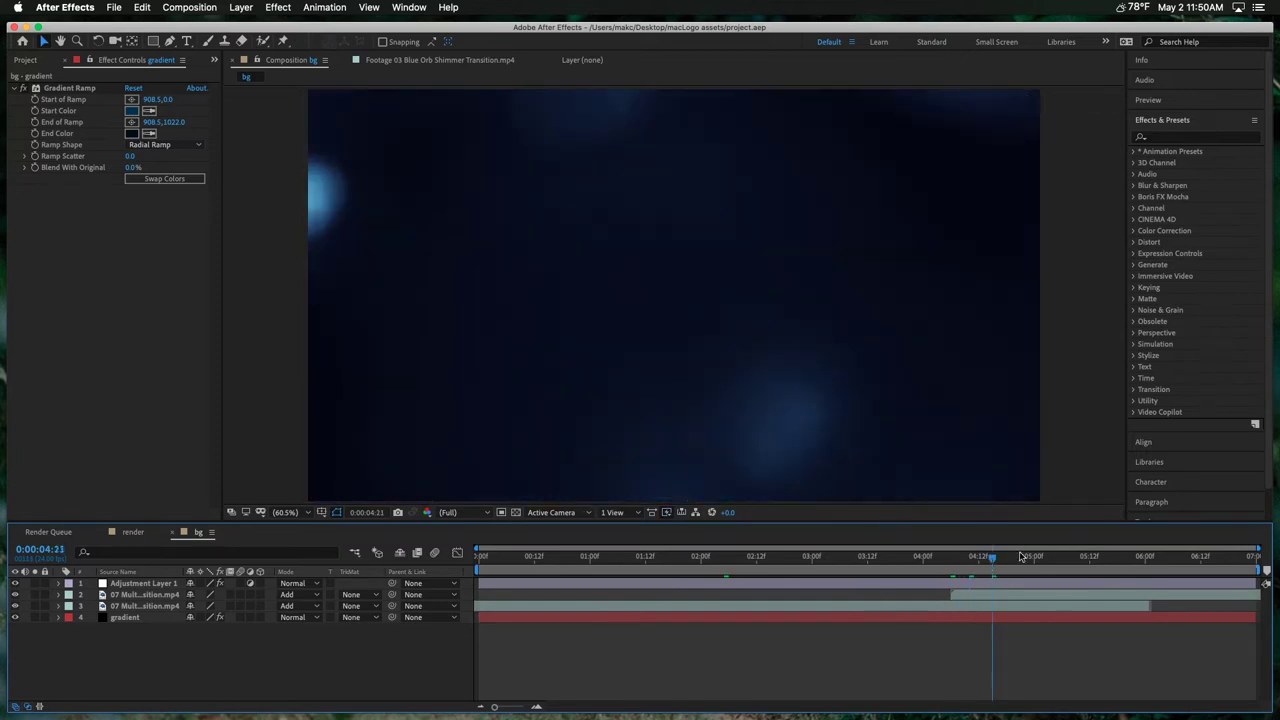
left_click(1022, 557)
left_click(133, 531)
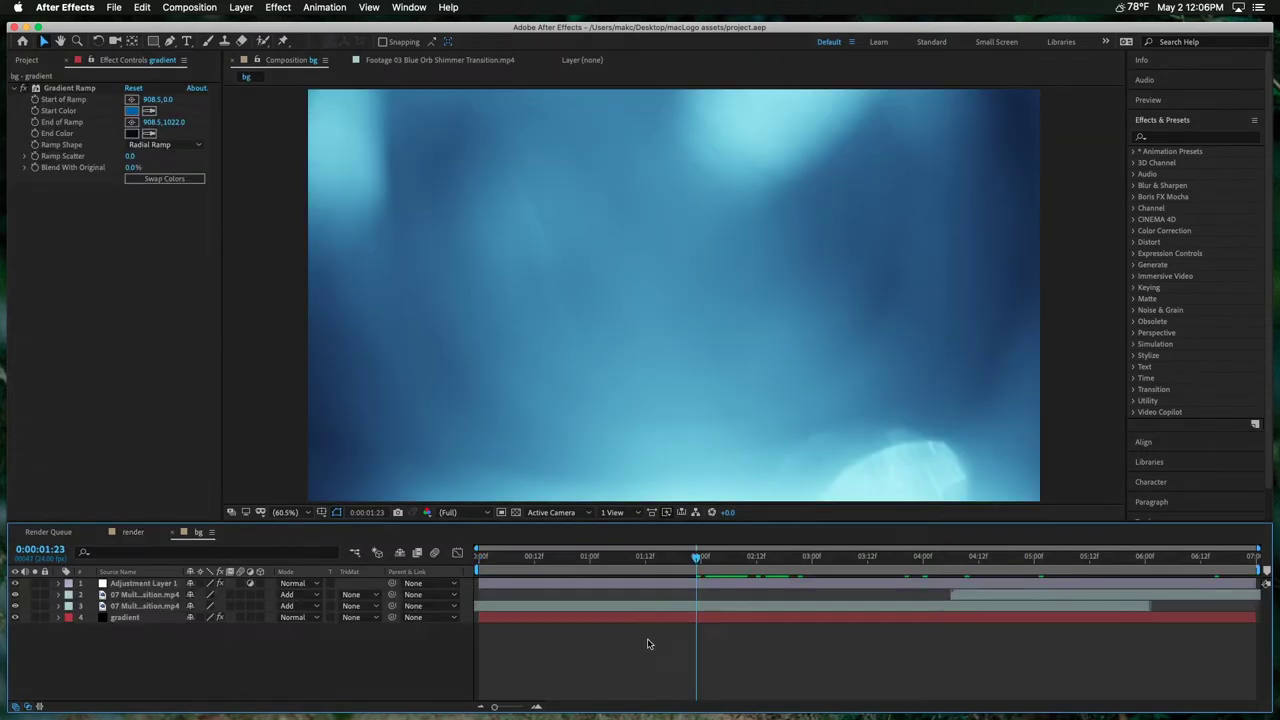
Step: Create a white solid named lines in the bg composition with a height of 1 px
key("super+y")
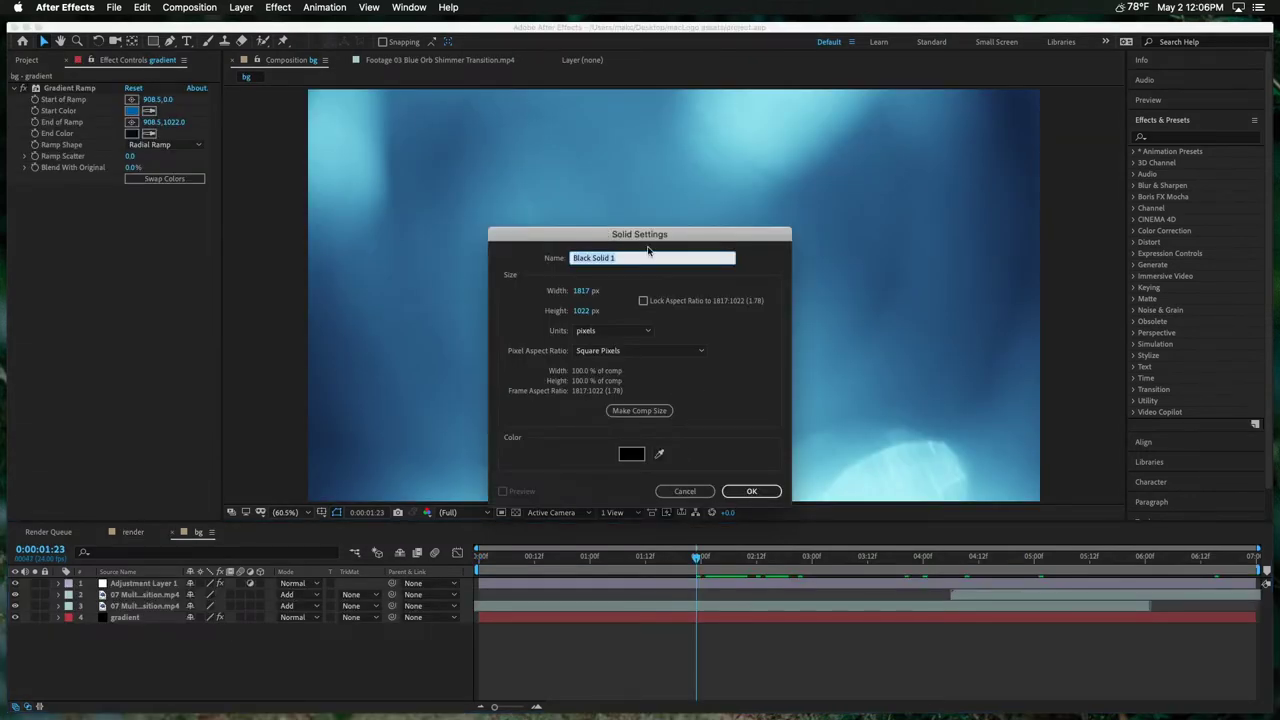
type("lines")
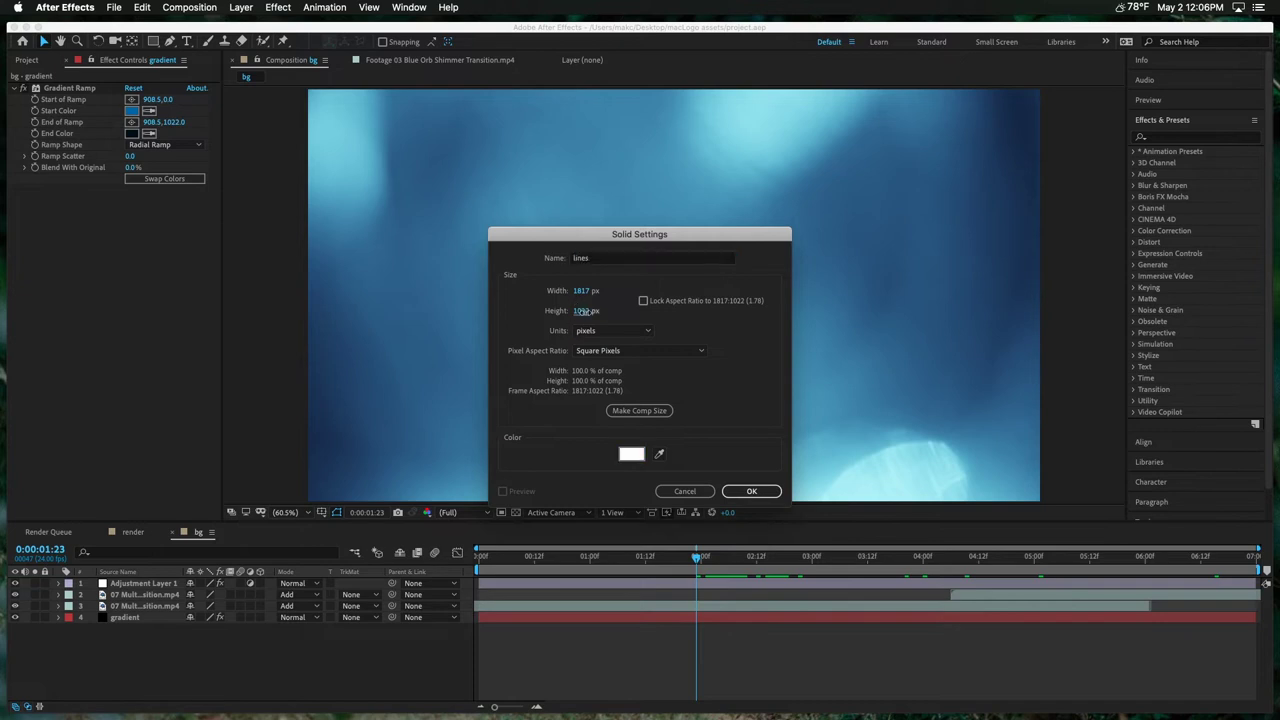
left_click(581, 311)
type("1")
left_click(751, 491)
Step: Set the lines layer's blending mode to Add in the bg composition
left_click(292, 583)
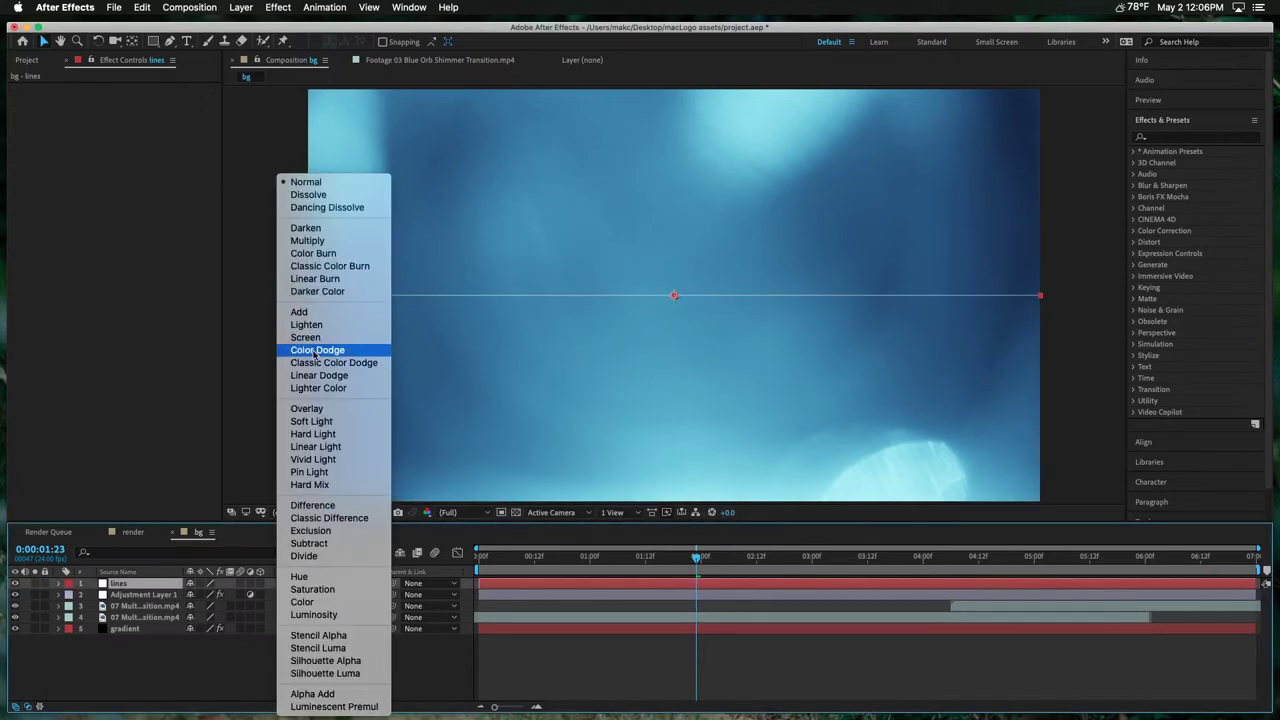
left_click(315, 318)
left_click(618, 689)
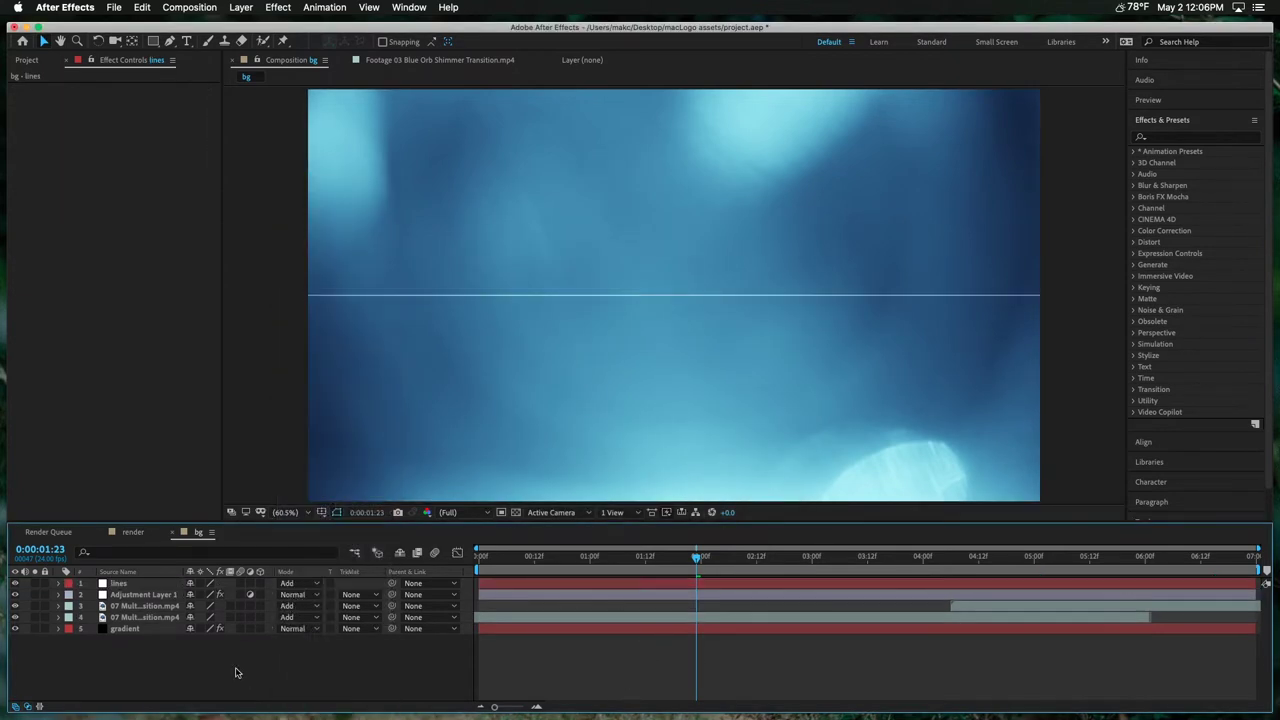
Step: Duplicate the lines layer and rotate the copy to 90° for a vertical line
left_click(127, 586)
key("super+d")
key("r")
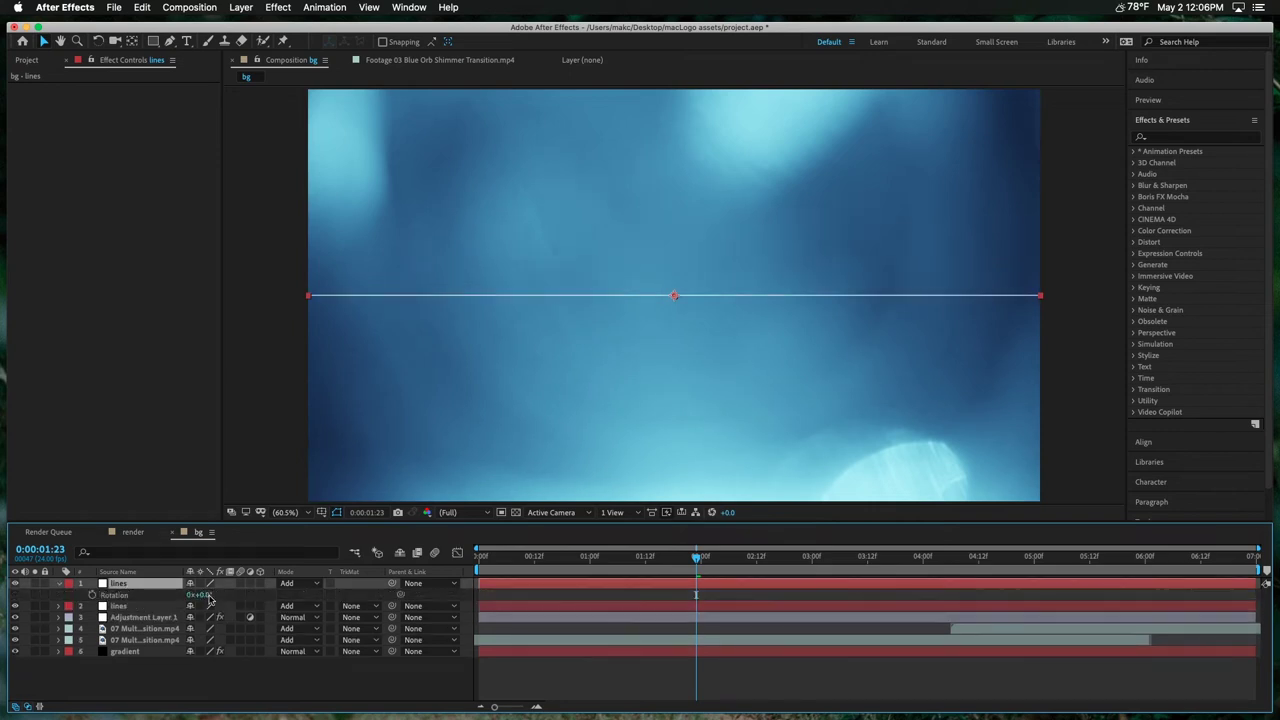
left_click(210, 594)
type("90")
key("Return")
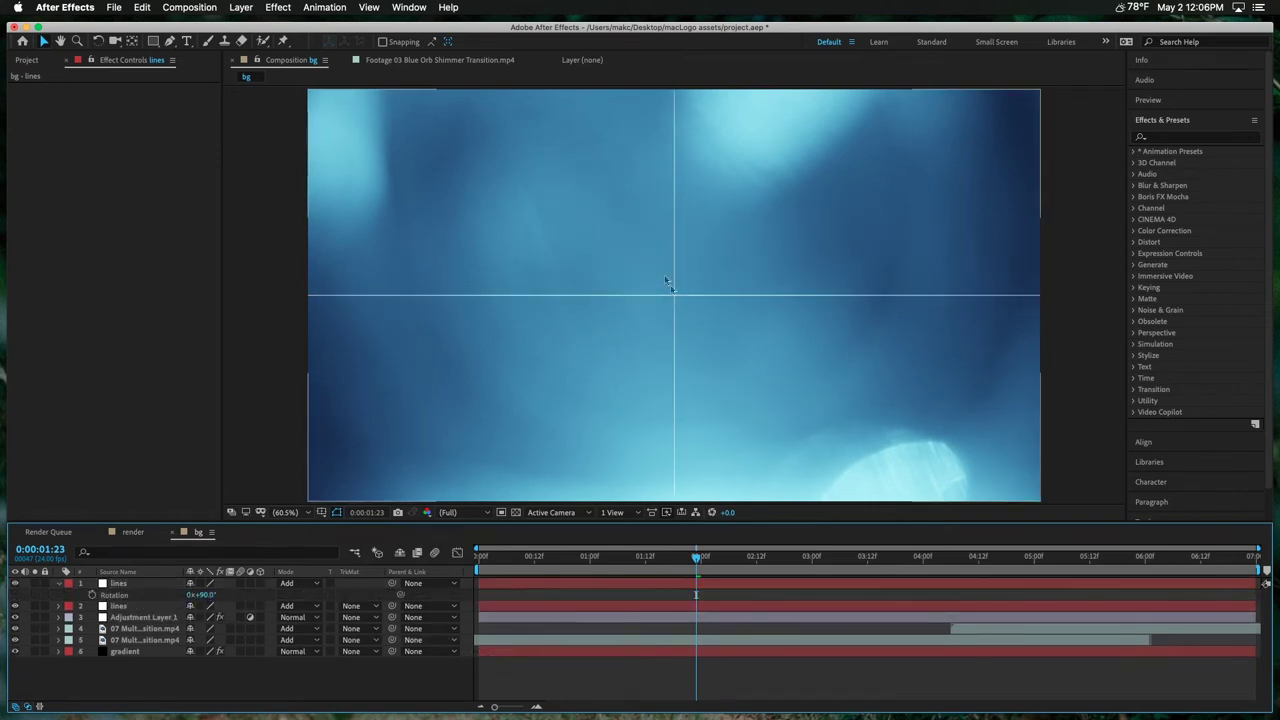
left_click(205, 595)
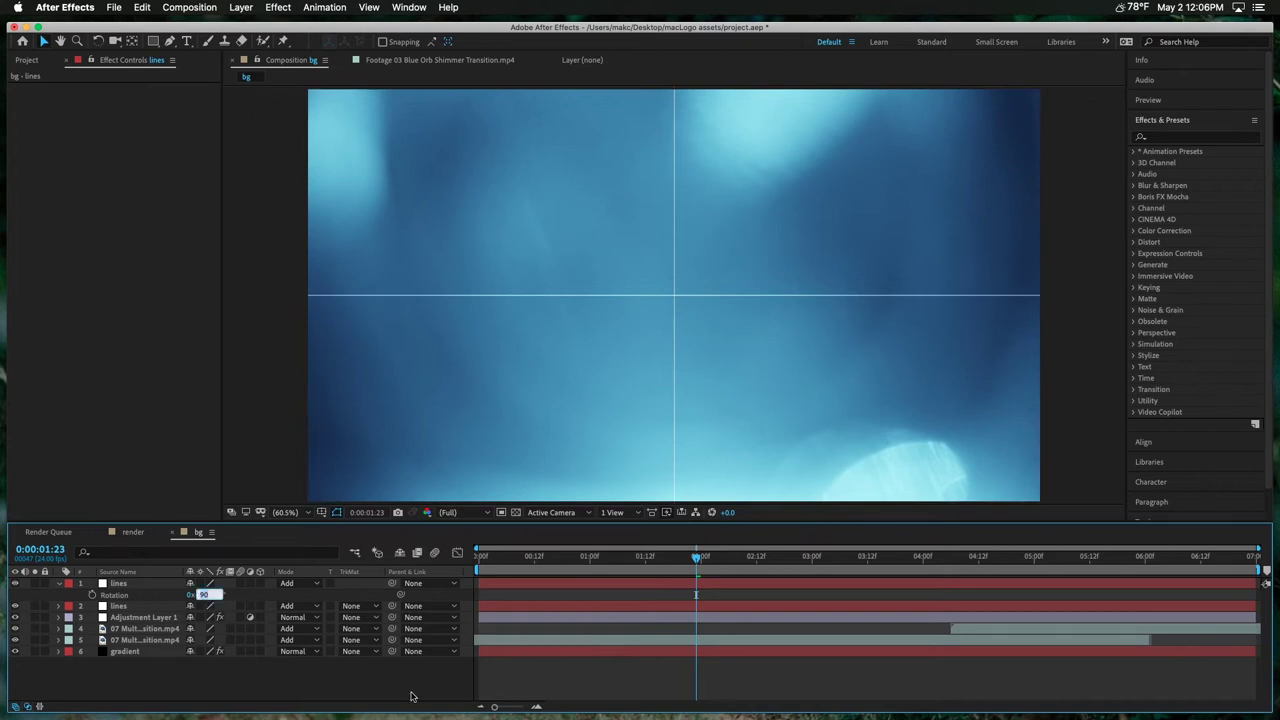
Step: Set the opacity of both lines layers to 60% and save the project
left_click(118, 583)
left_click(118, 606, "shift")
key("t")
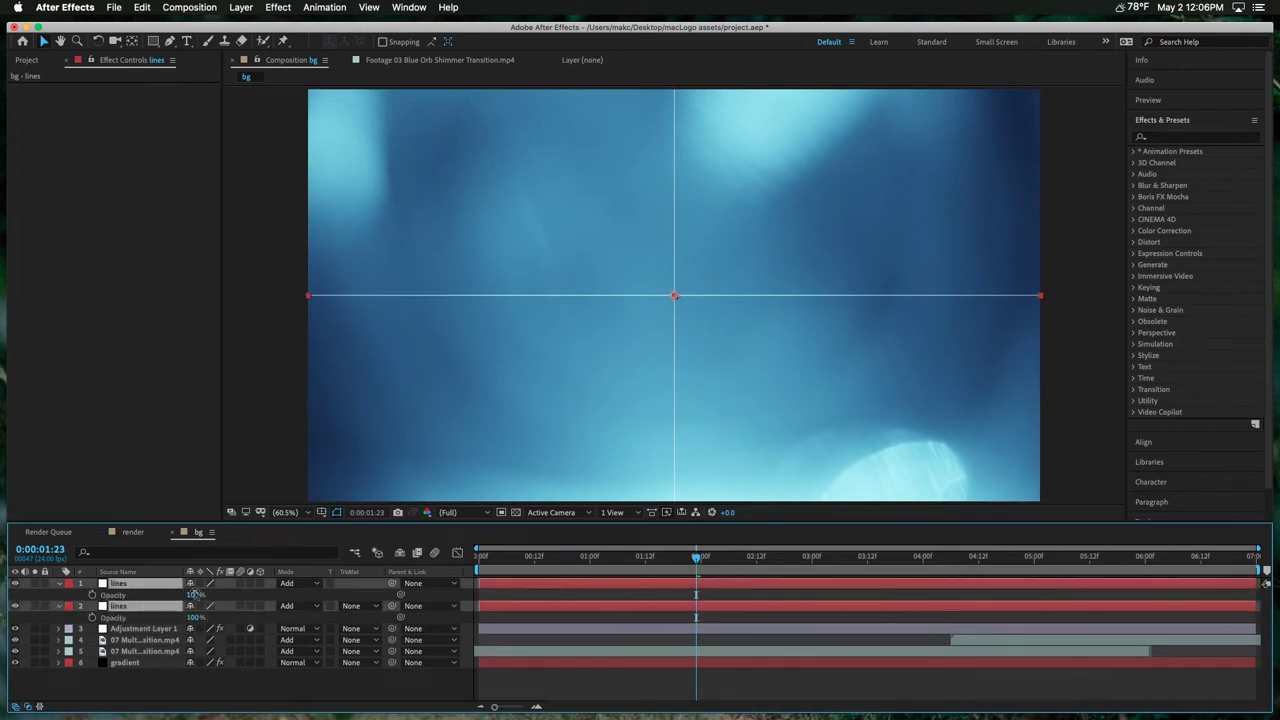
left_click(195, 595)
type("60")
key("Return")
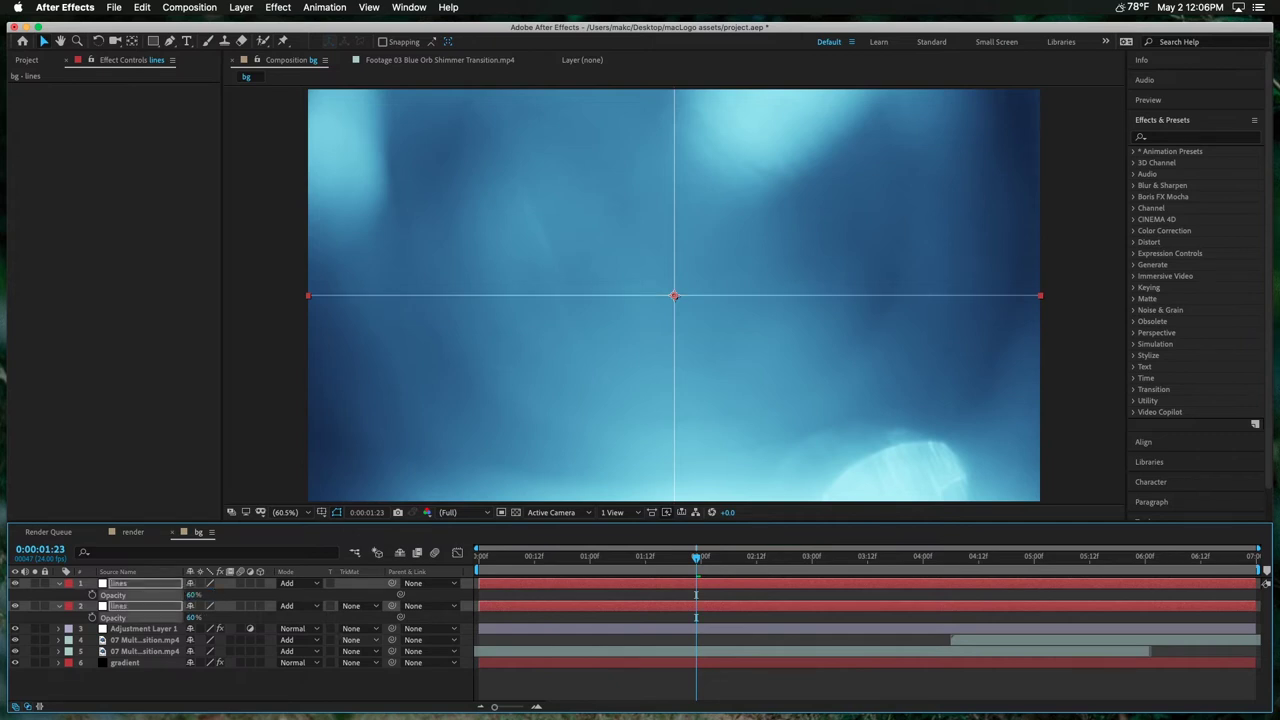
left_click(782, 688)
key("super+s")
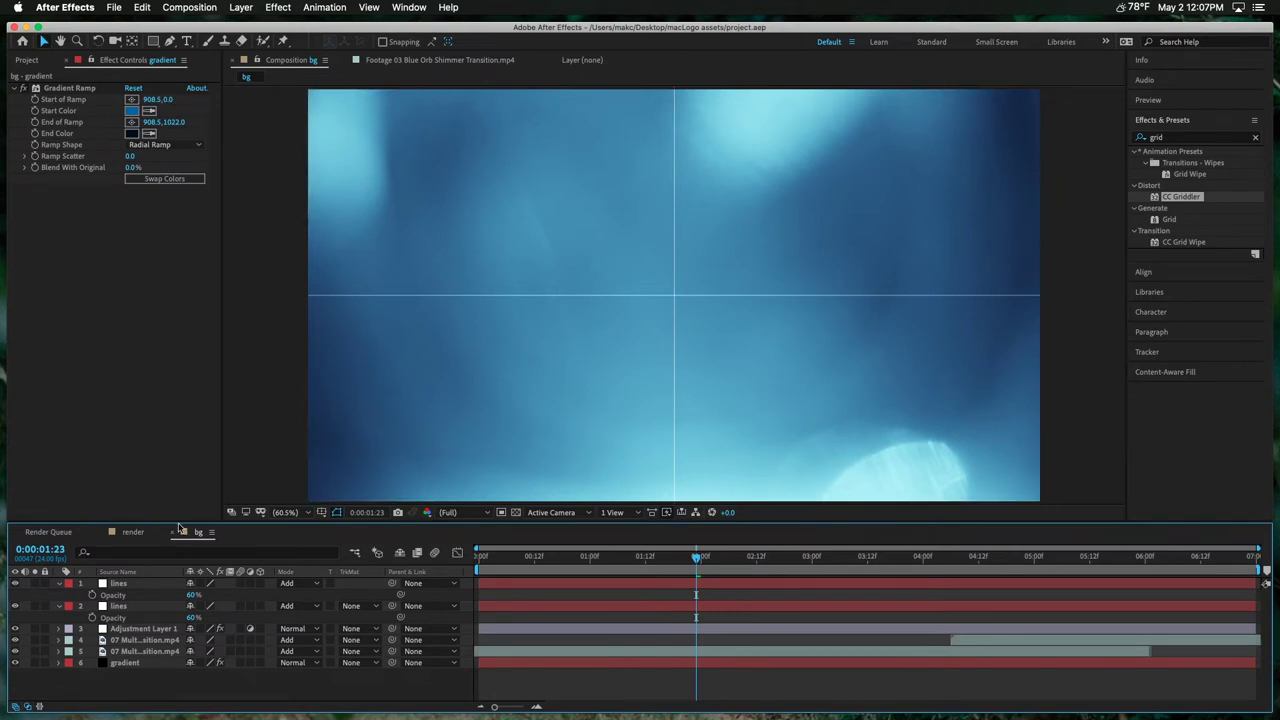
Step: Collapse the film-effects folder and place the bg composition as a layer in the render composition
left_click(133, 532)
left_click(26, 60)
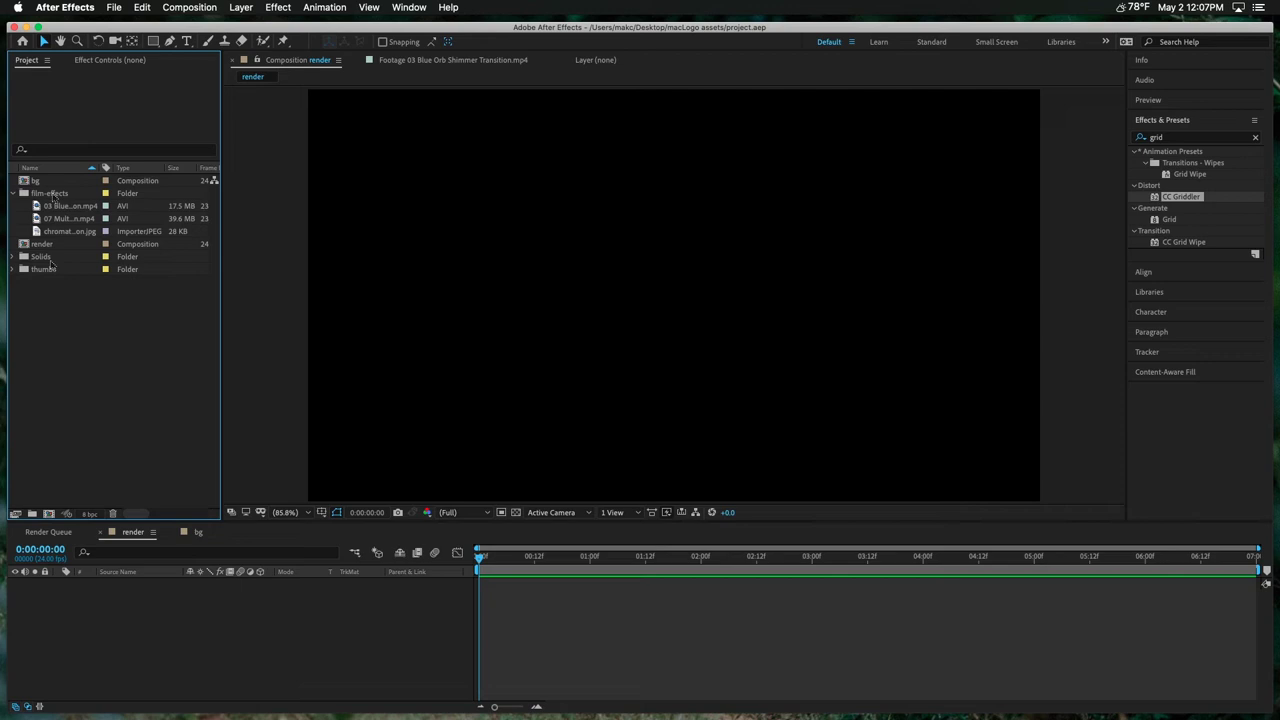
left_click(12, 192)
left_click(40, 181)
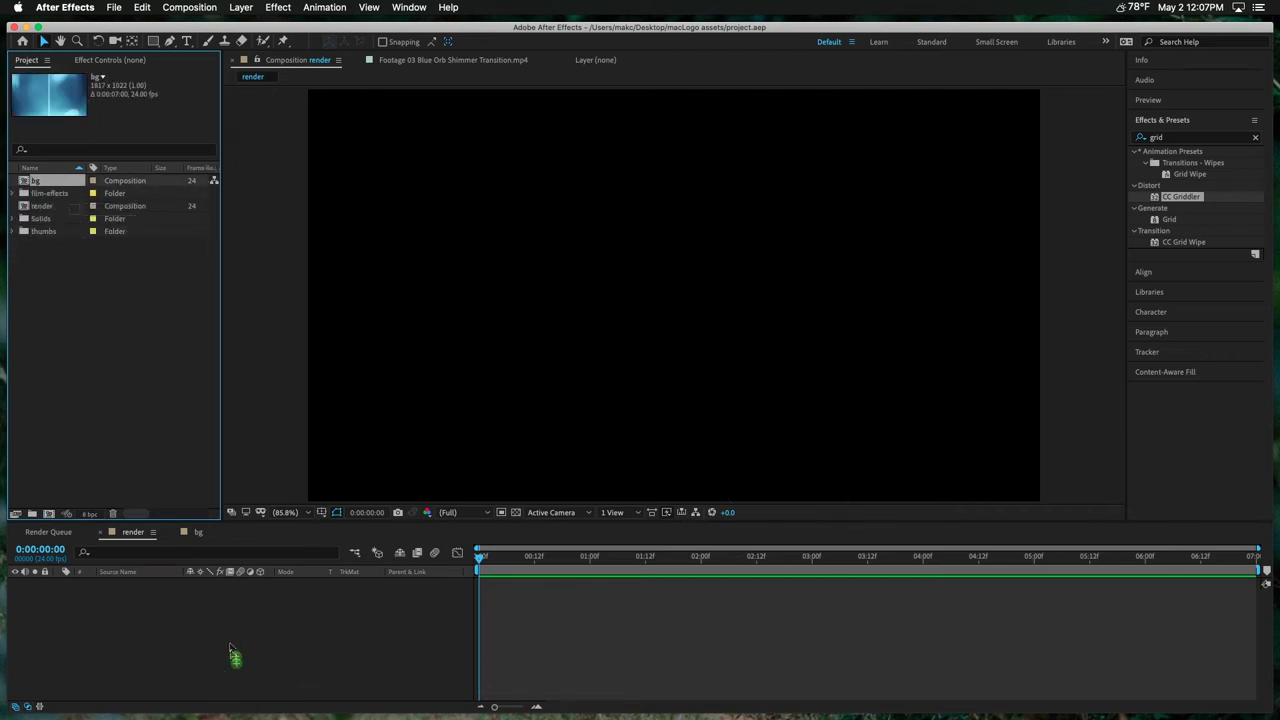
left_click_drag(231, 655, 236, 620)
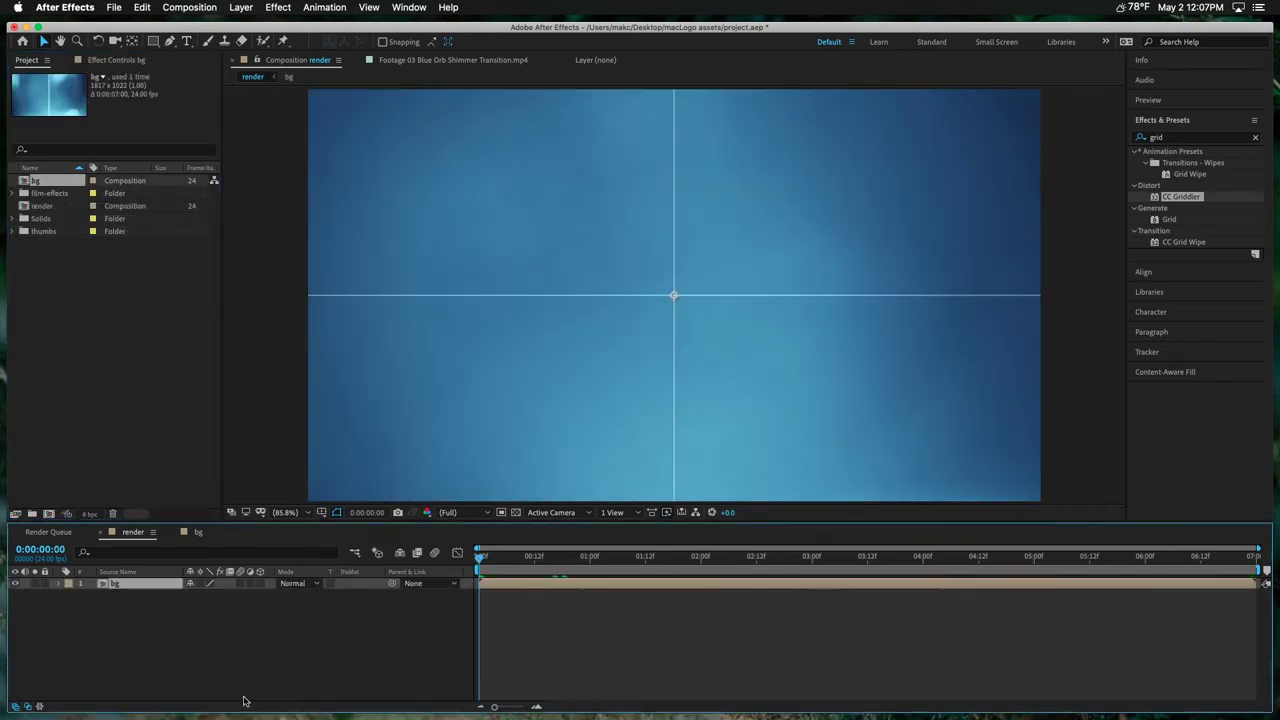
Step: Set the bg layer's scale to 73% and its rotation to -1° in the render composition
key("r")
left_click_drag(203, 595, 196, 624)
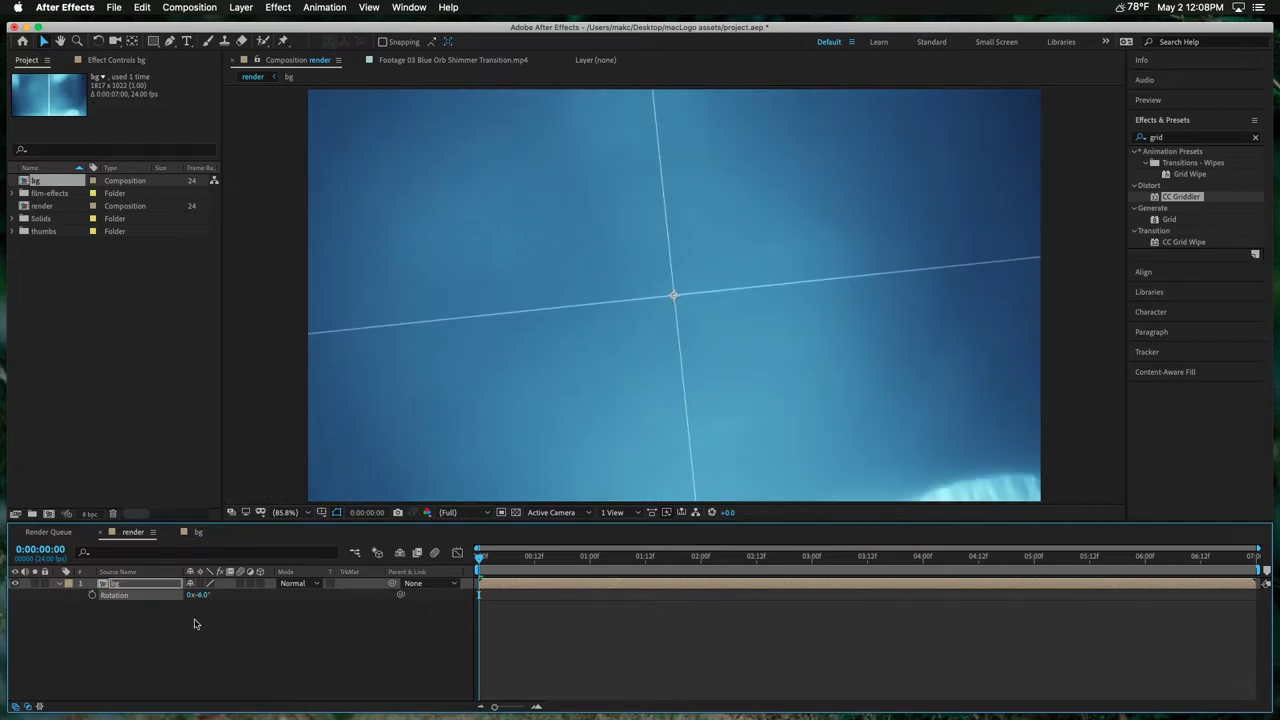
key("shift+s")
left_click_drag(200, 608, 201, 608)
left_click_drag(234, 595, 217, 603)
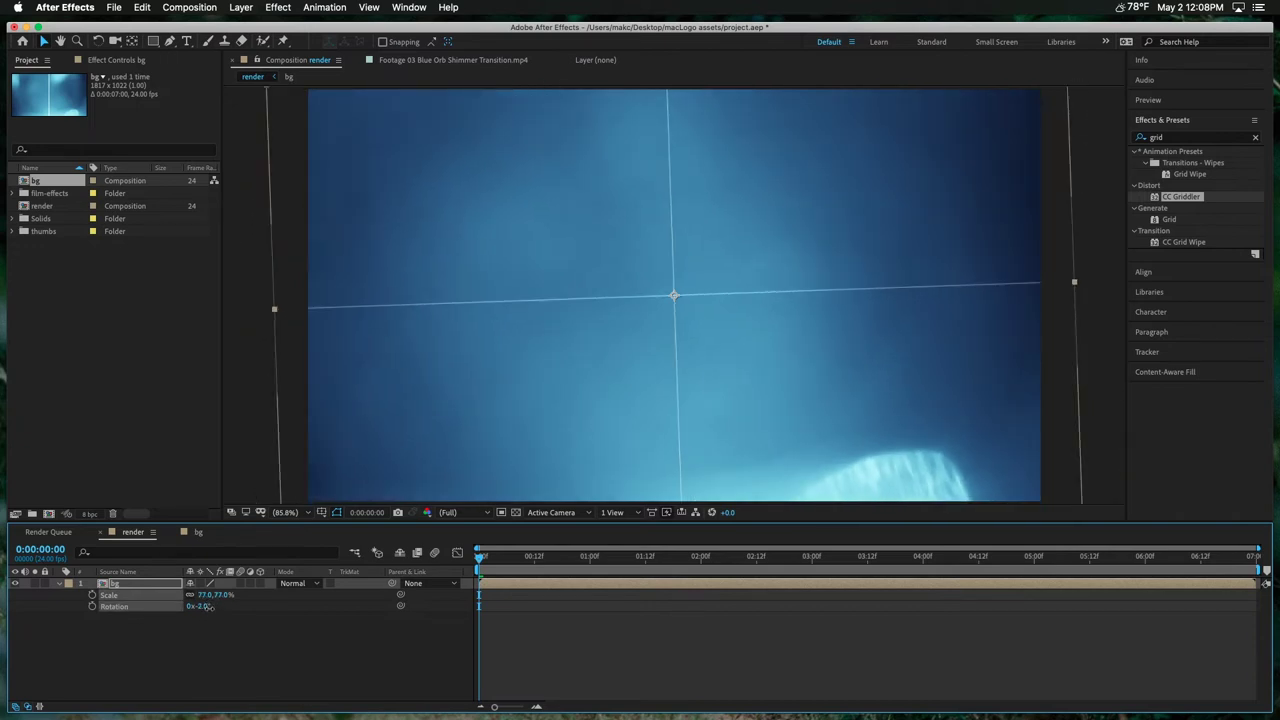
left_click_drag(209, 607, 223, 597)
left_click(226, 633)
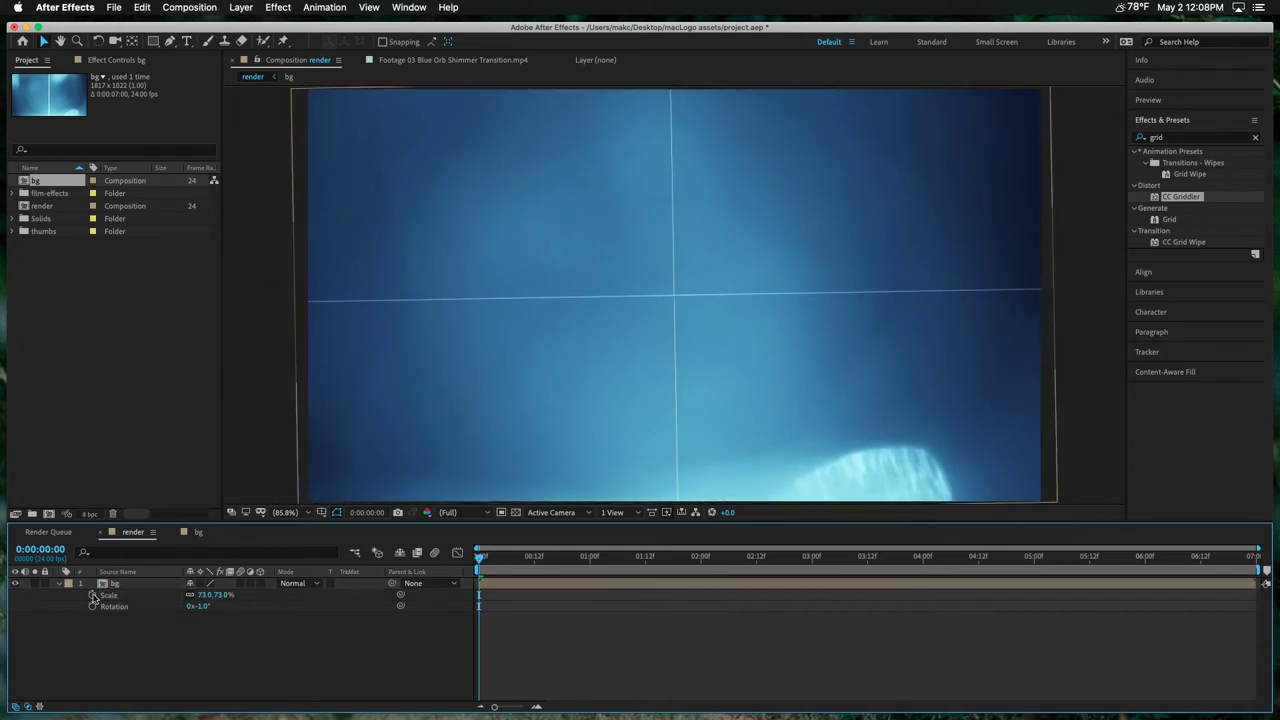
Step: Keyframe the bg layer's scale and rotation at the first frame, set 92% and -8° at 0:00:06:23, and preview the motion
left_click_drag(92, 595, 97, 624)
left_click_drag(499, 560, 1255, 562)
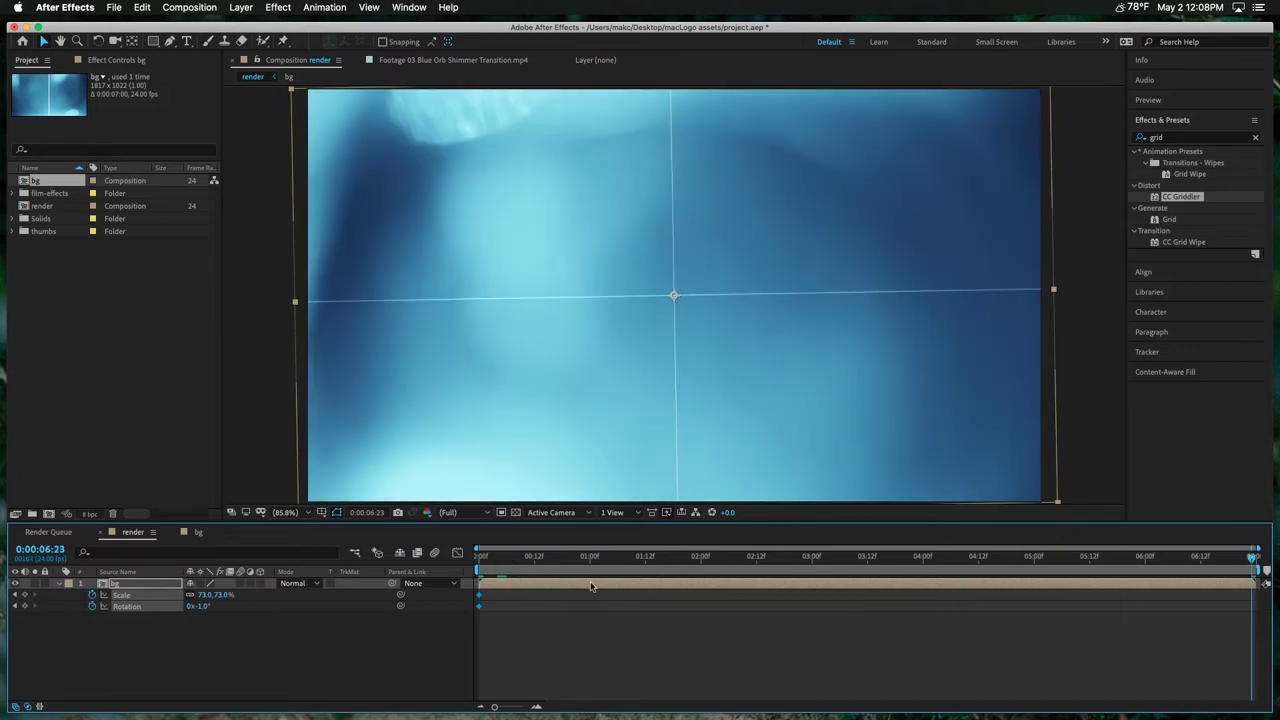
left_click_drag(208, 612, 1277, 598)
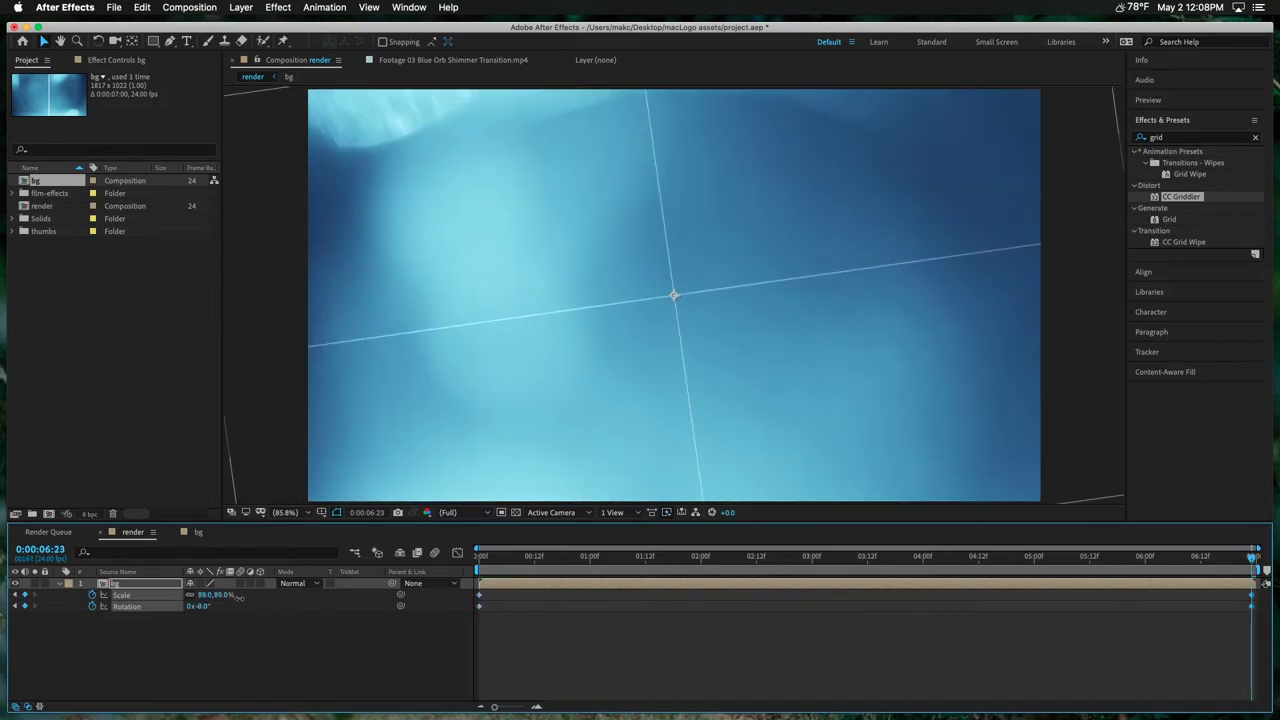
key("space")
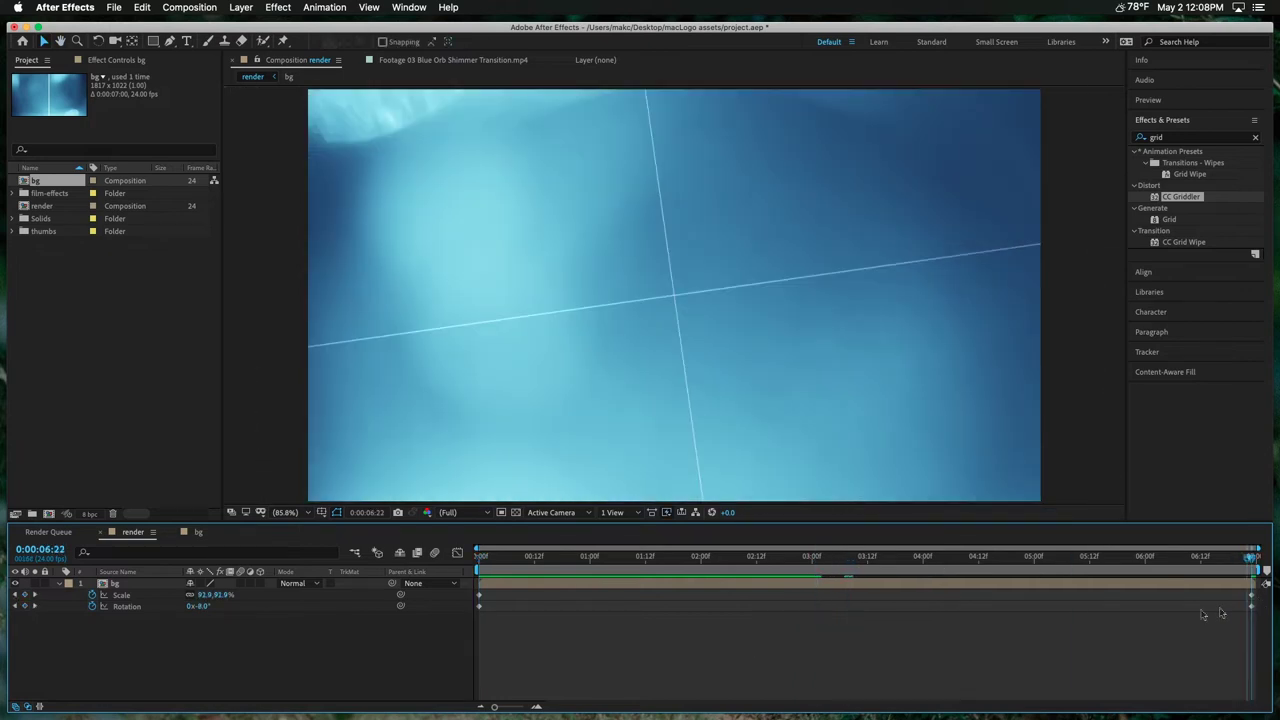
key("space")
Step: Change the bg layer's rotation at 0:00:06:23 to -3°, preview it, return to the first frame, and save the project
left_click_drag(219, 608, 232, 610)
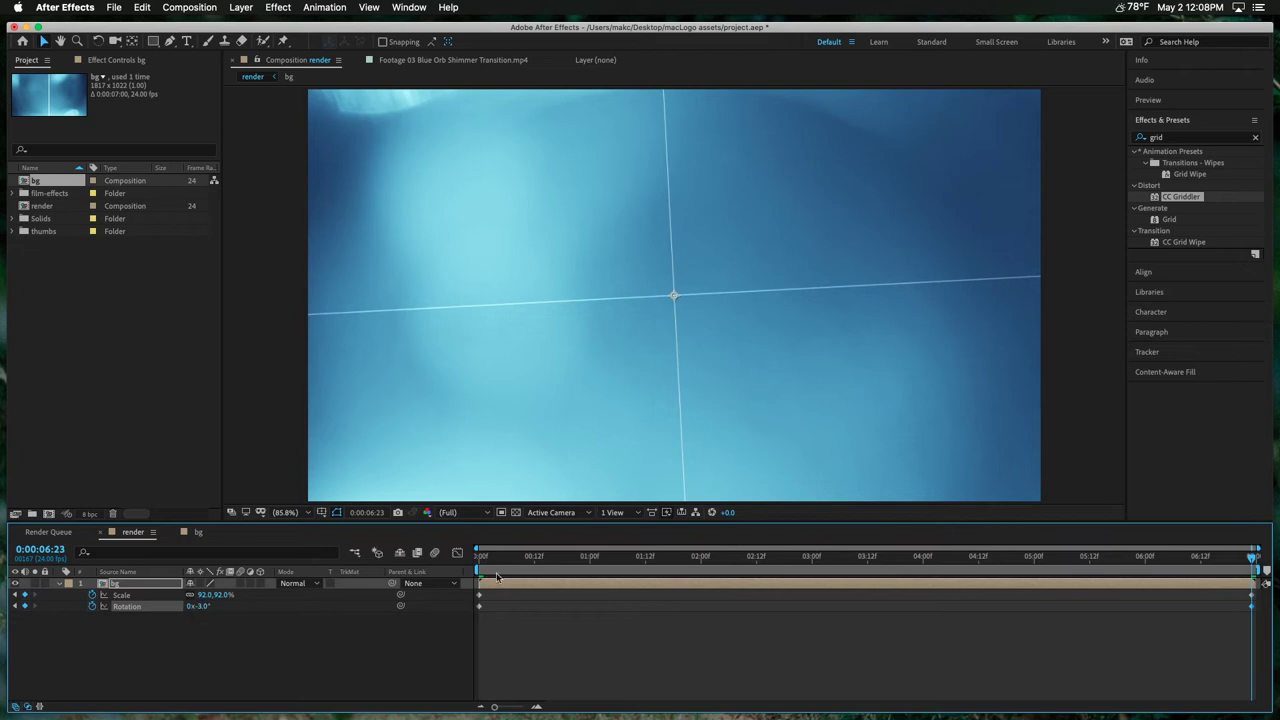
key("space")
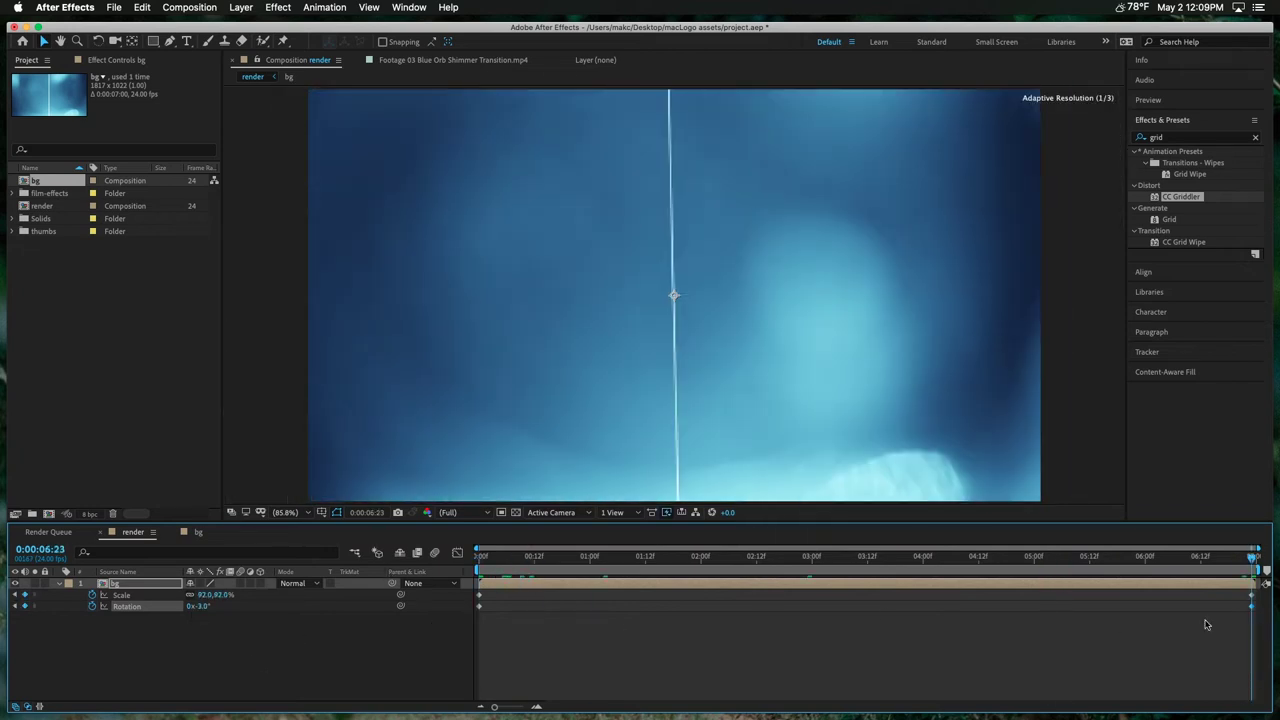
left_click(480, 556)
key("super+s")
left_click(556, 594)
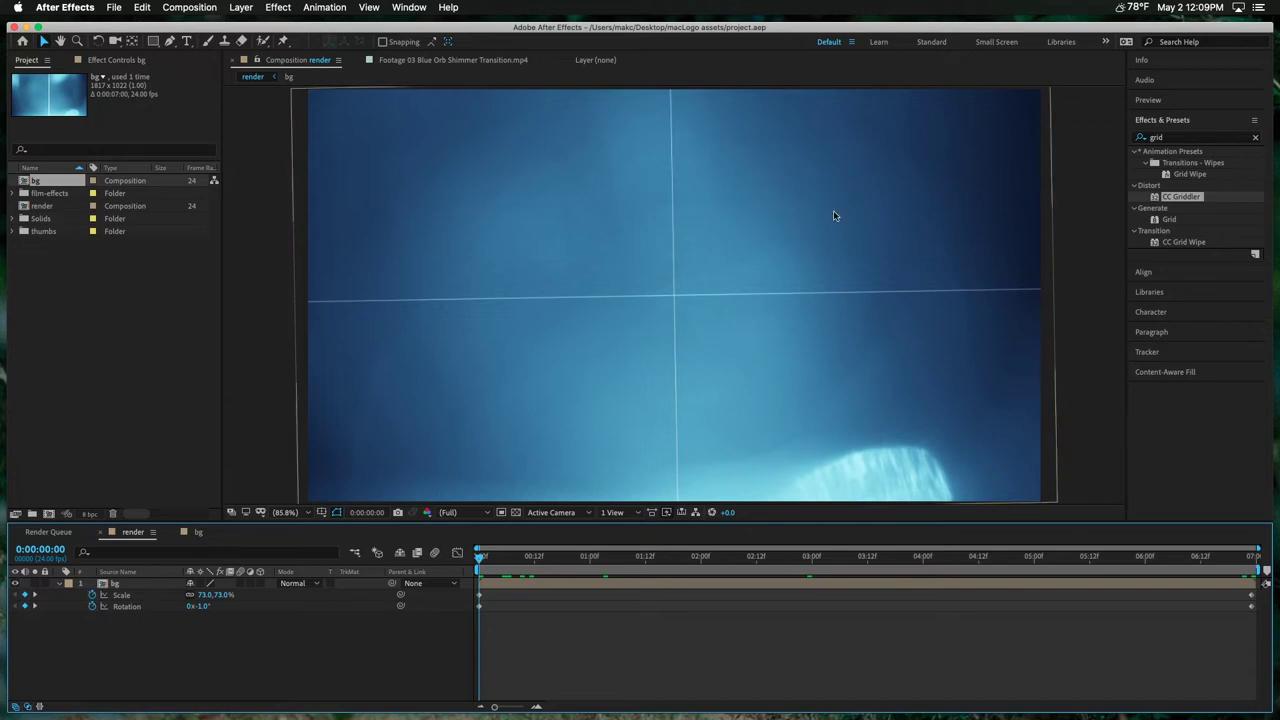
Step: Check the reference screenshot of the logo in Preview, hide it, and collapse the bg layer's keyframed properties in After Effects
key("super+Tab")
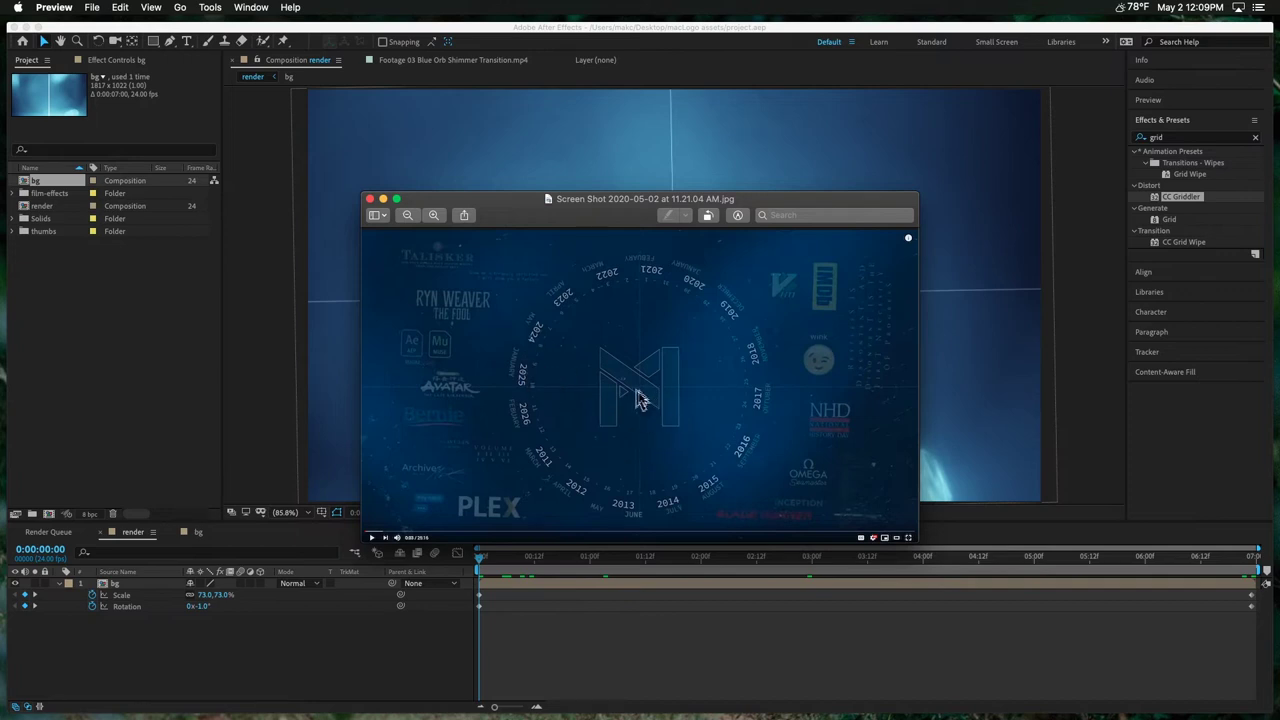
key("super+h")
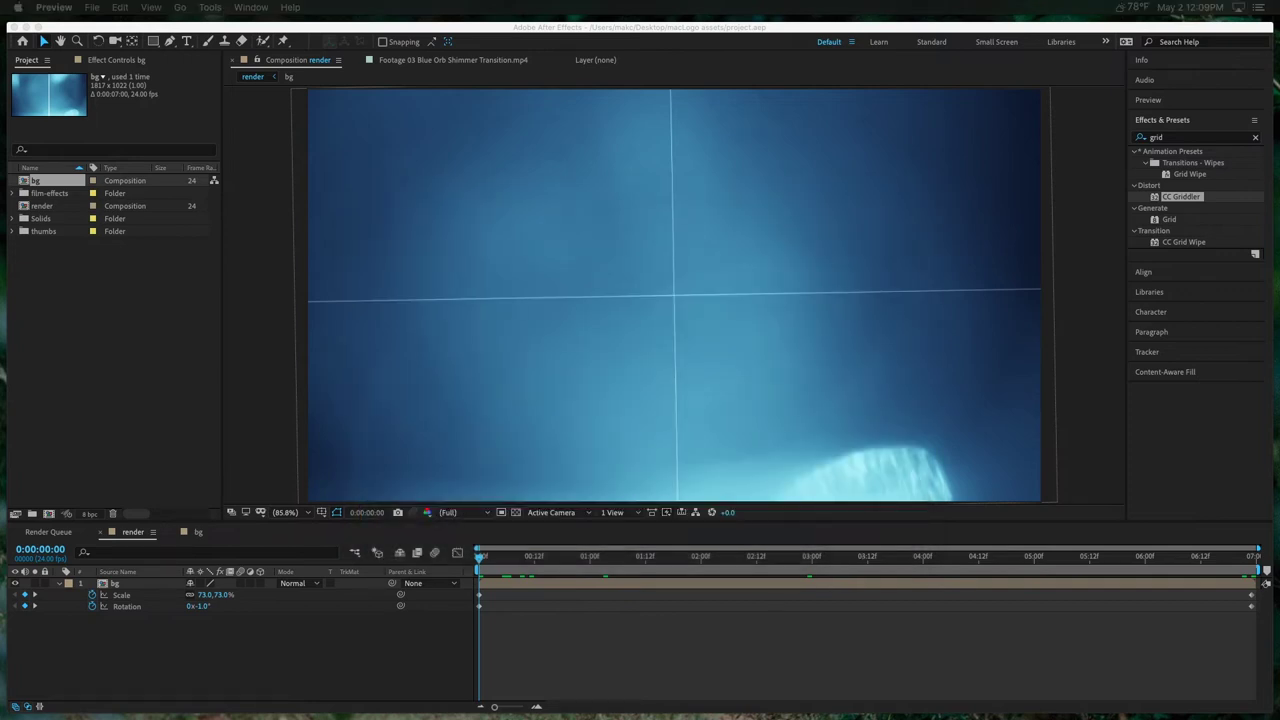
left_click(191, 665)
key("u")
right_click(216, 642)
left_click(280, 602)
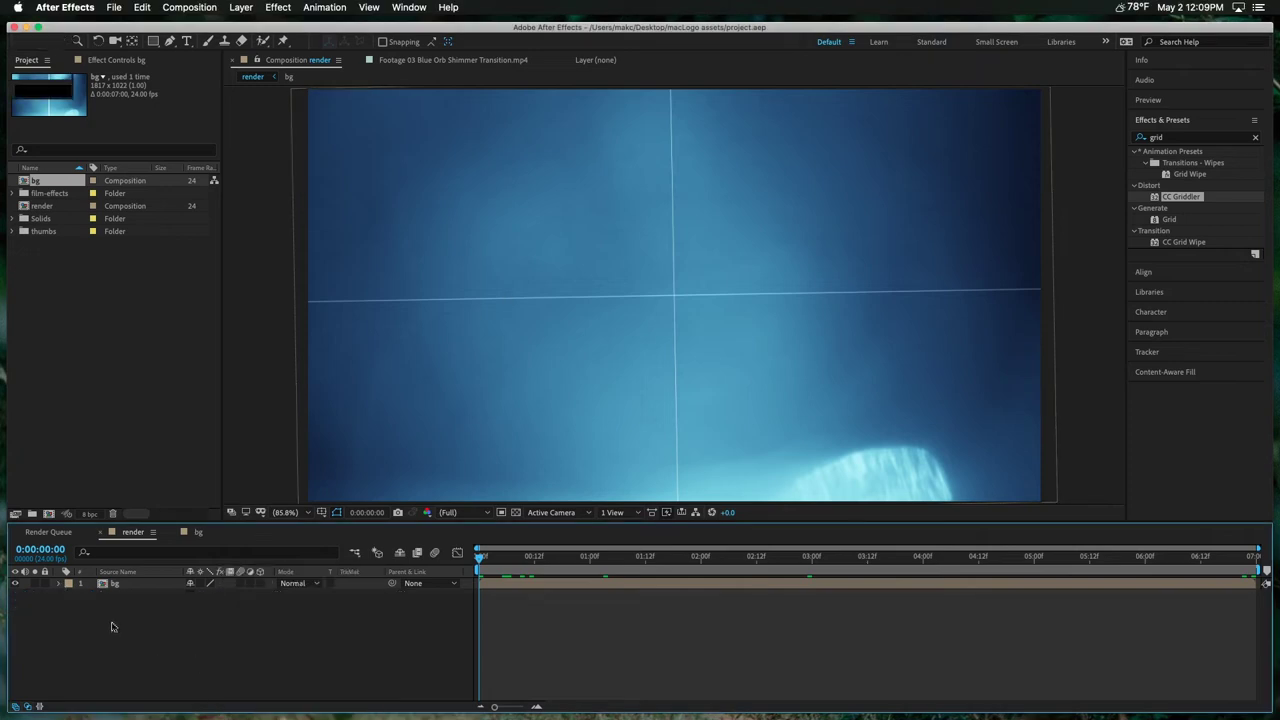
left_click(267, 67)
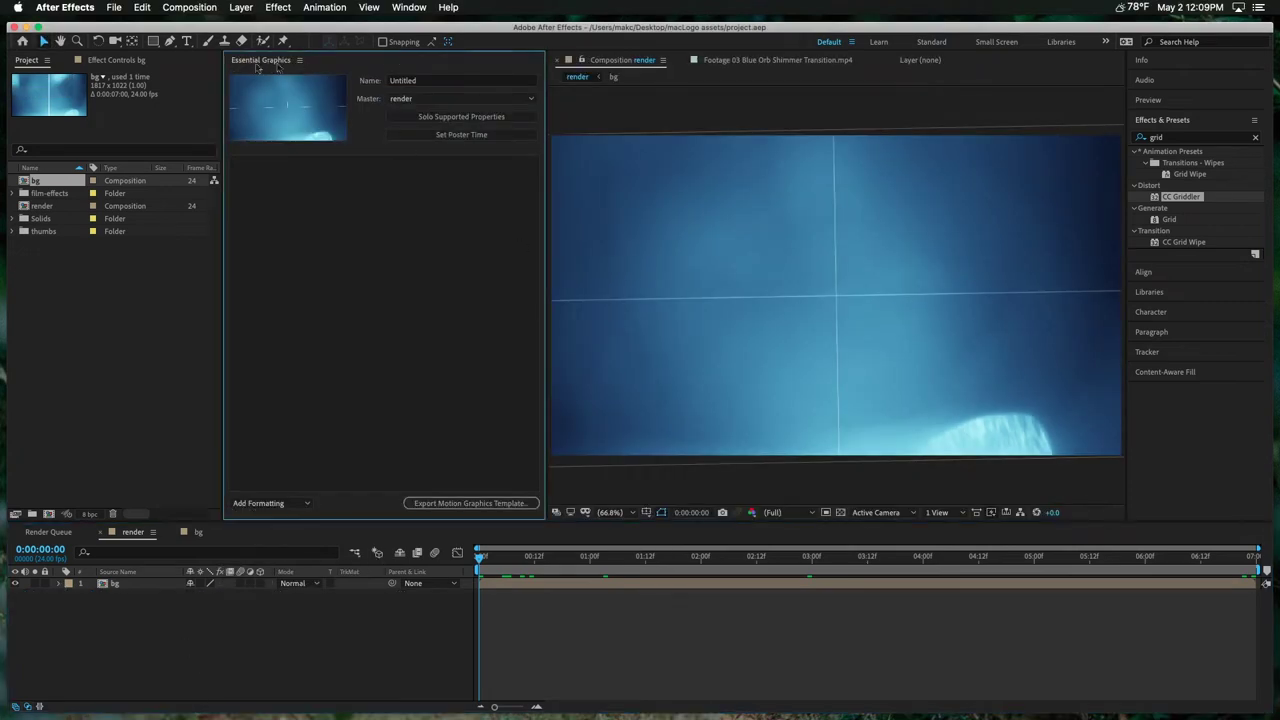
right_click(257, 65)
left_click(286, 77)
Step: Create a new composition named clock
left_click(190, 7)
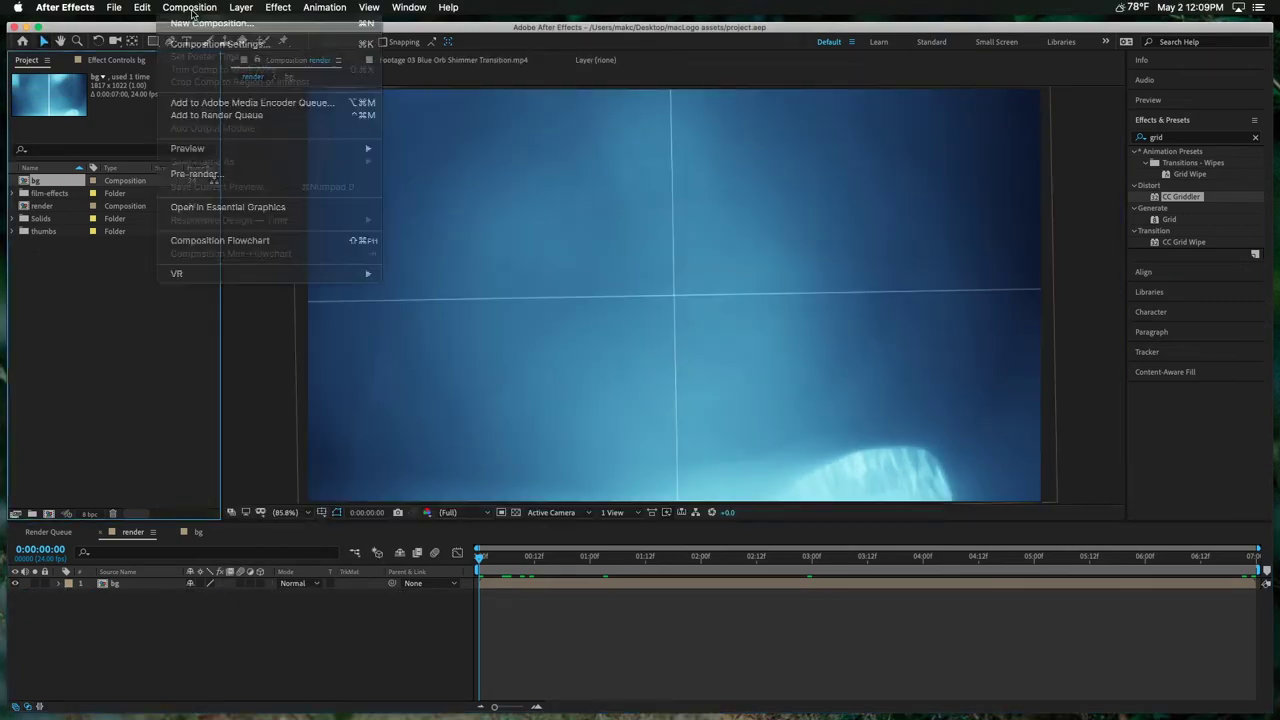
left_click(219, 44)
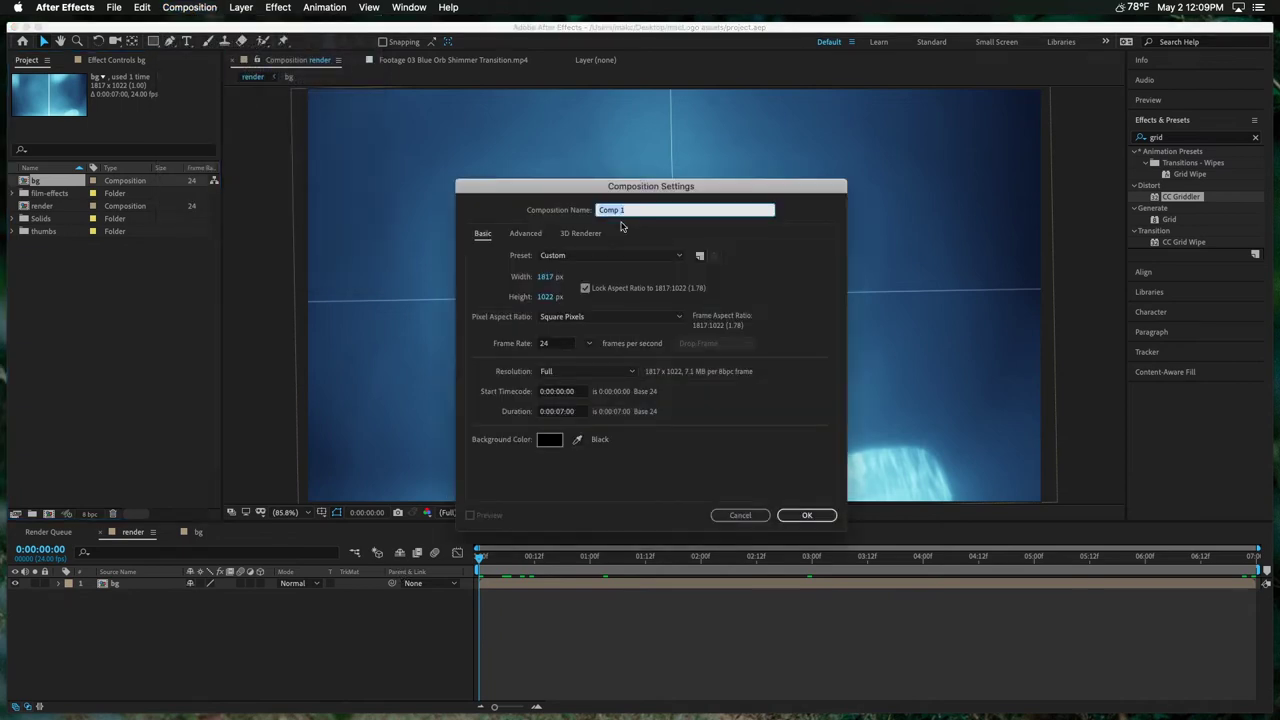
type("clock")
key("Return")
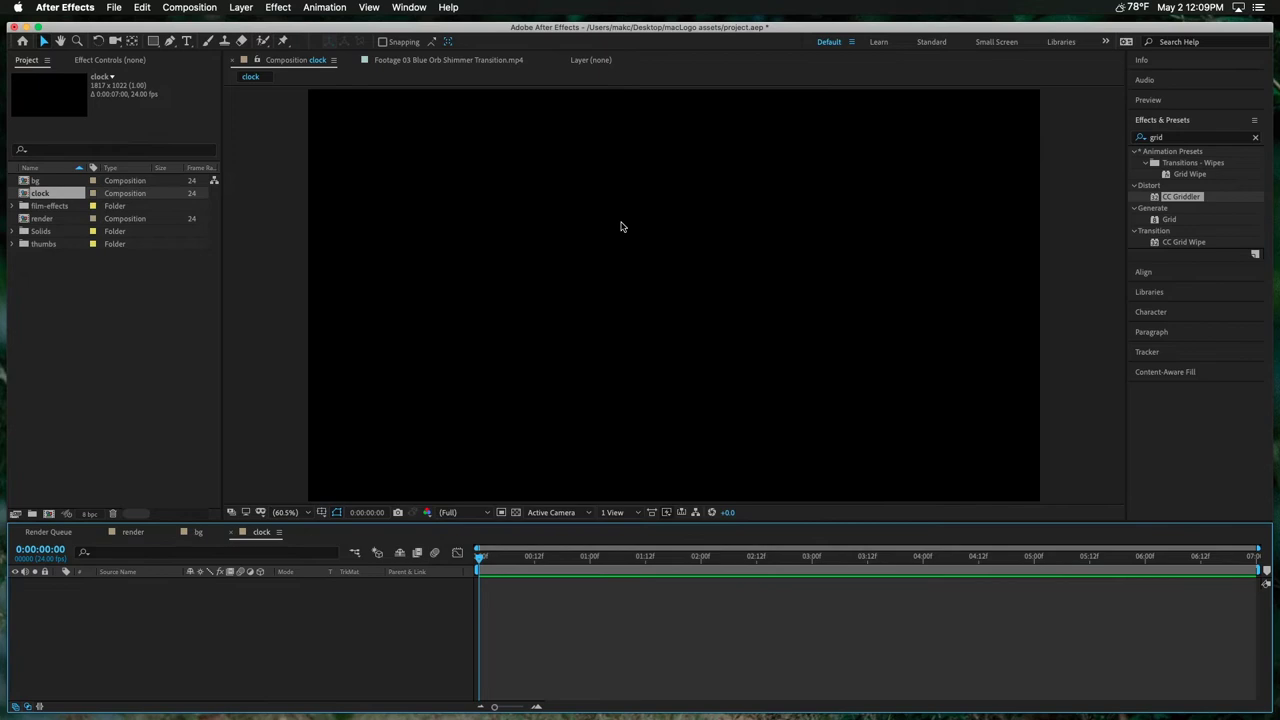
Step: Create a new composition named crest with a width of 1280 px, keeping the aspect ratio locked
left_click(92, 359)
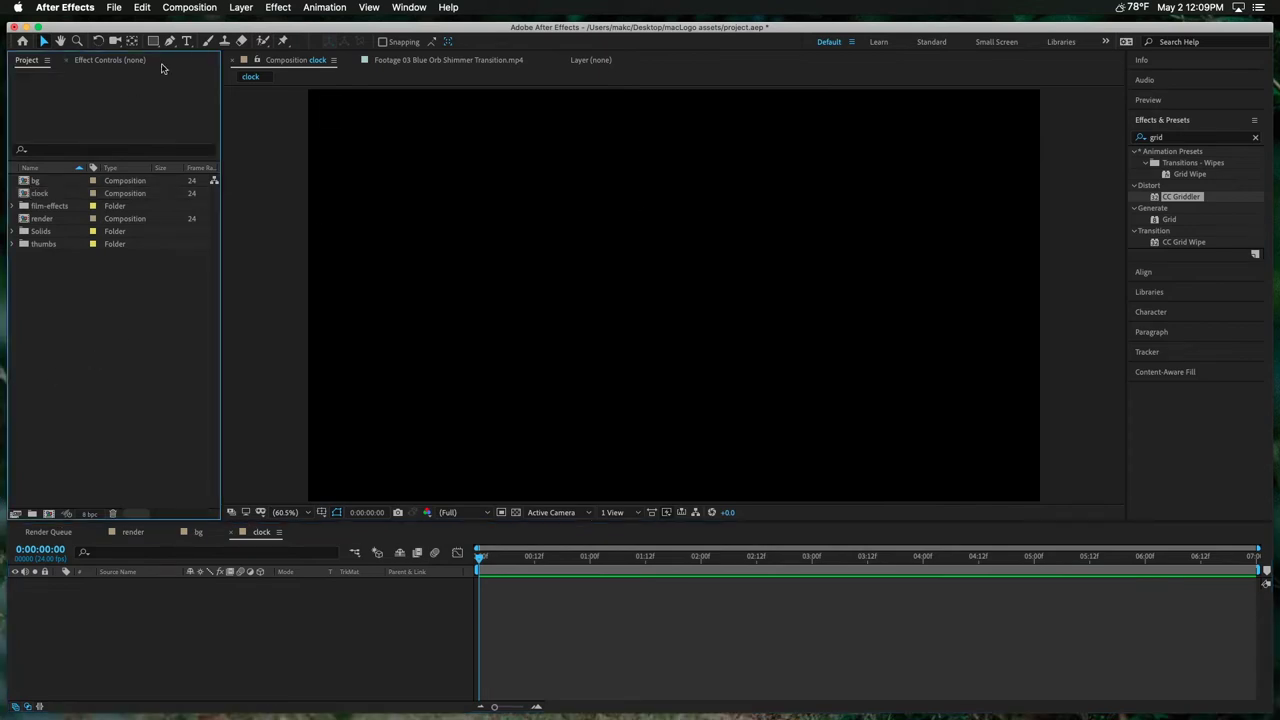
left_click(205, 7)
left_click(215, 22)
type("lo")
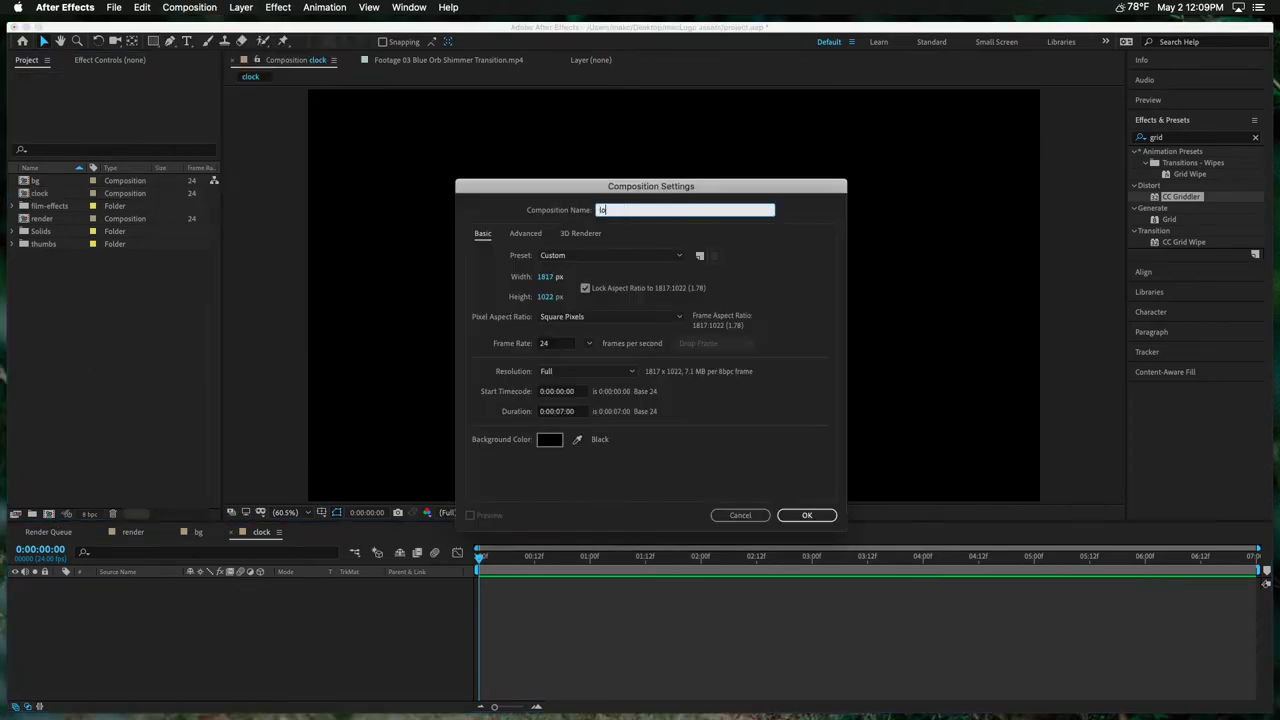
left_click(545, 276)
type("1280")
key("Return")
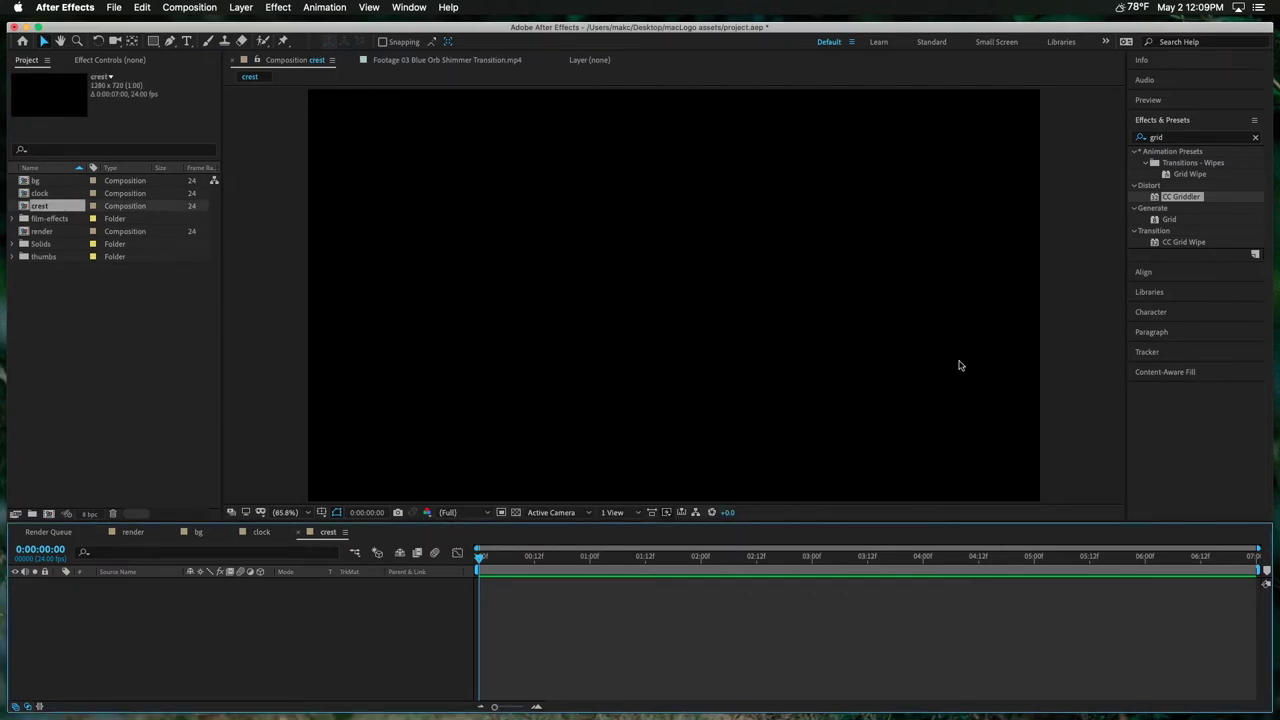
Step: Change the clock composition's width to 1280 px with the aspect ratio locked
left_click(48, 198)
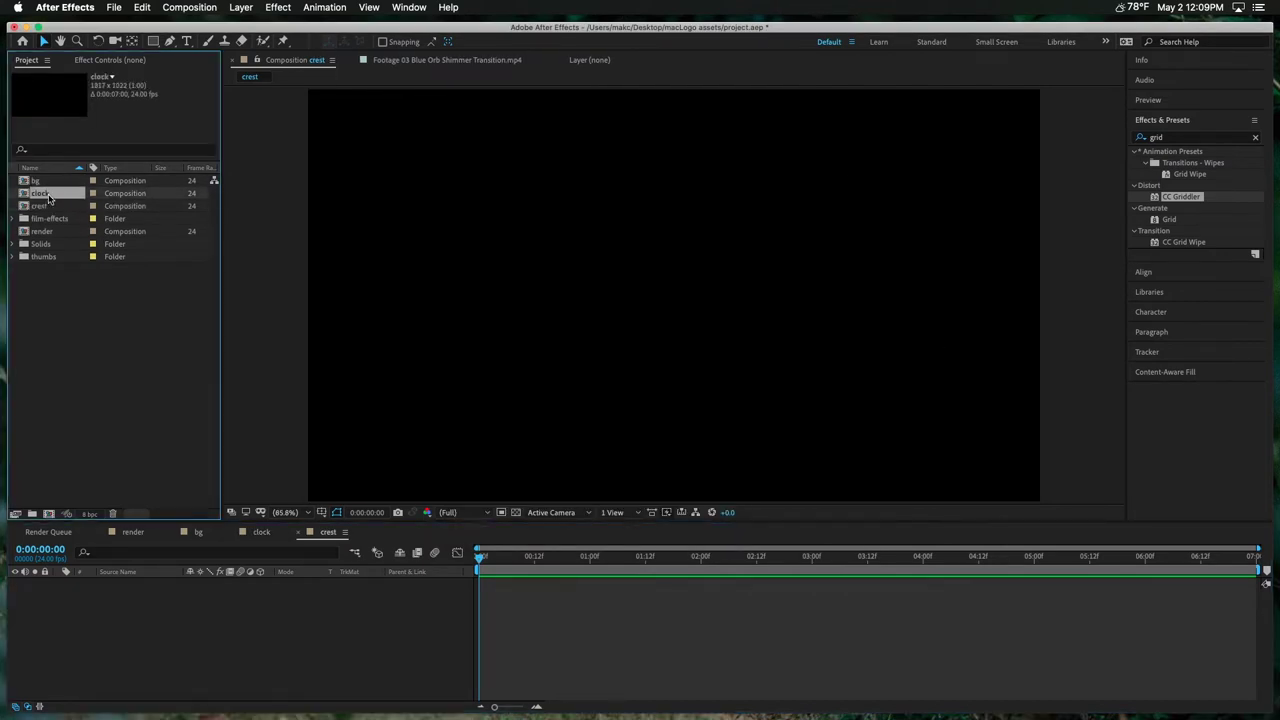
right_click(48, 198)
left_click(60, 201)
key("Tab")
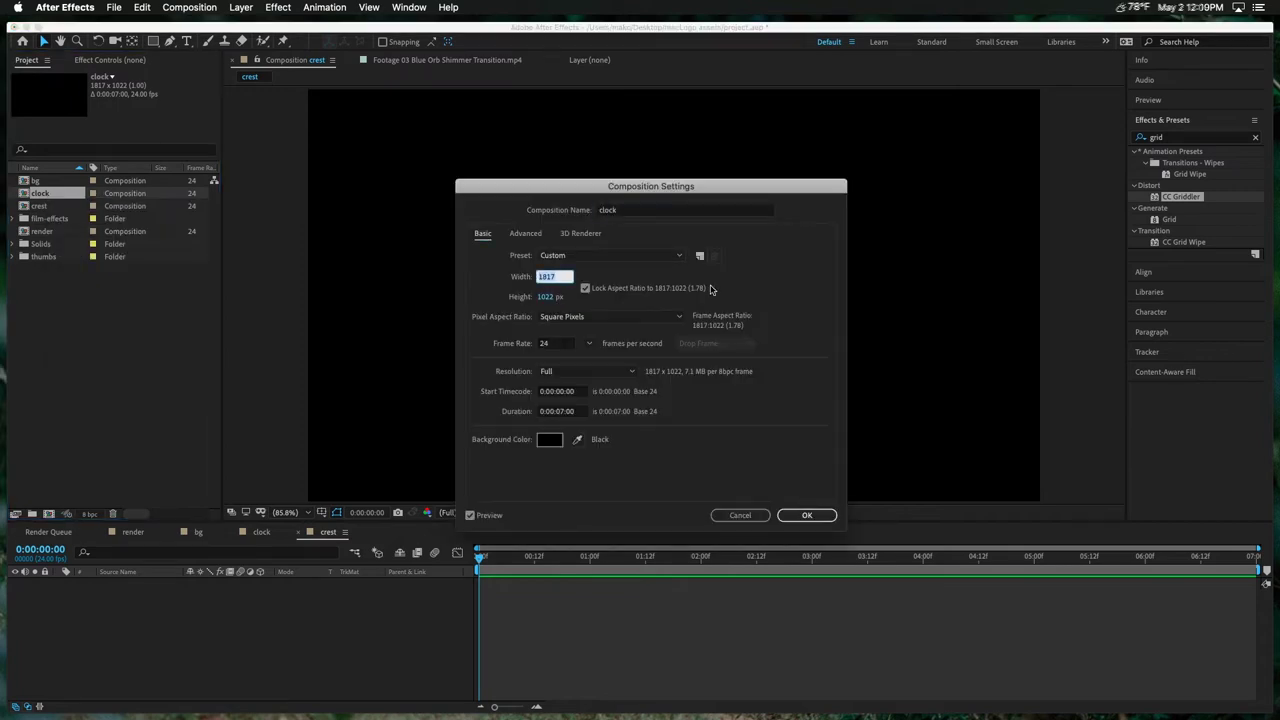
type("1280")
key("Return")
left_click(289, 636)
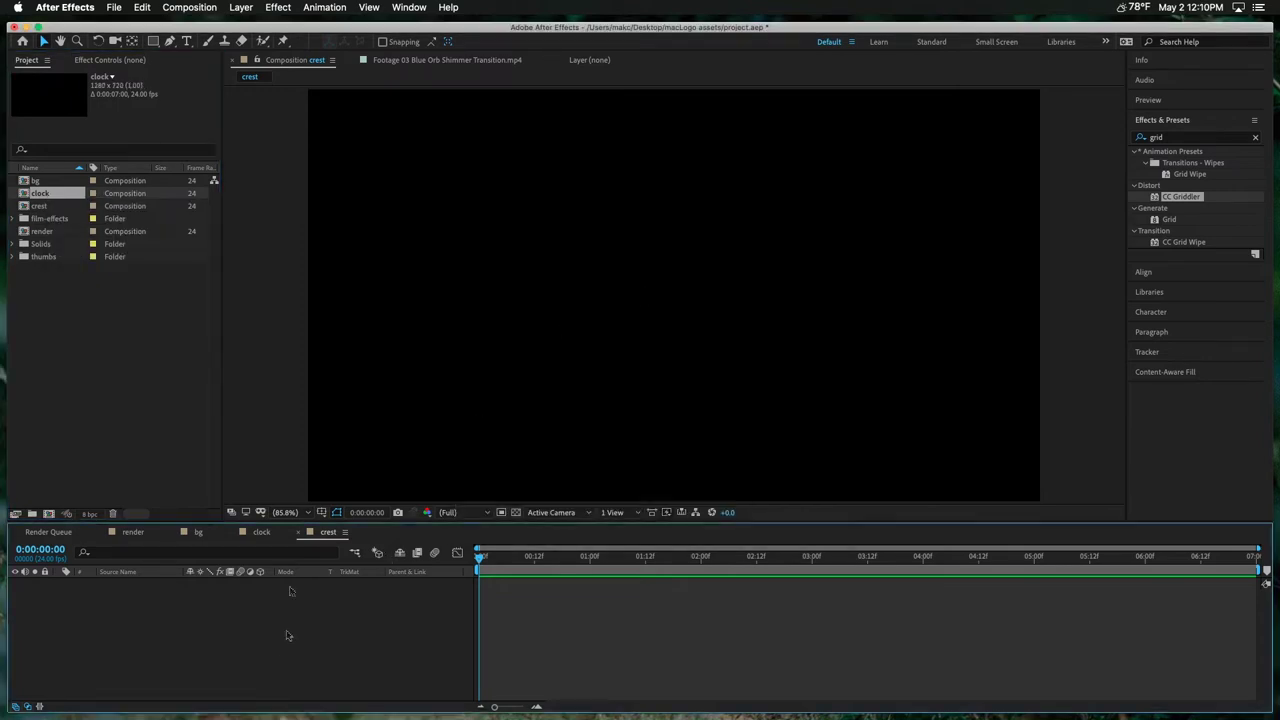
left_click(259, 531)
left_click(325, 532)
left_click(606, 308)
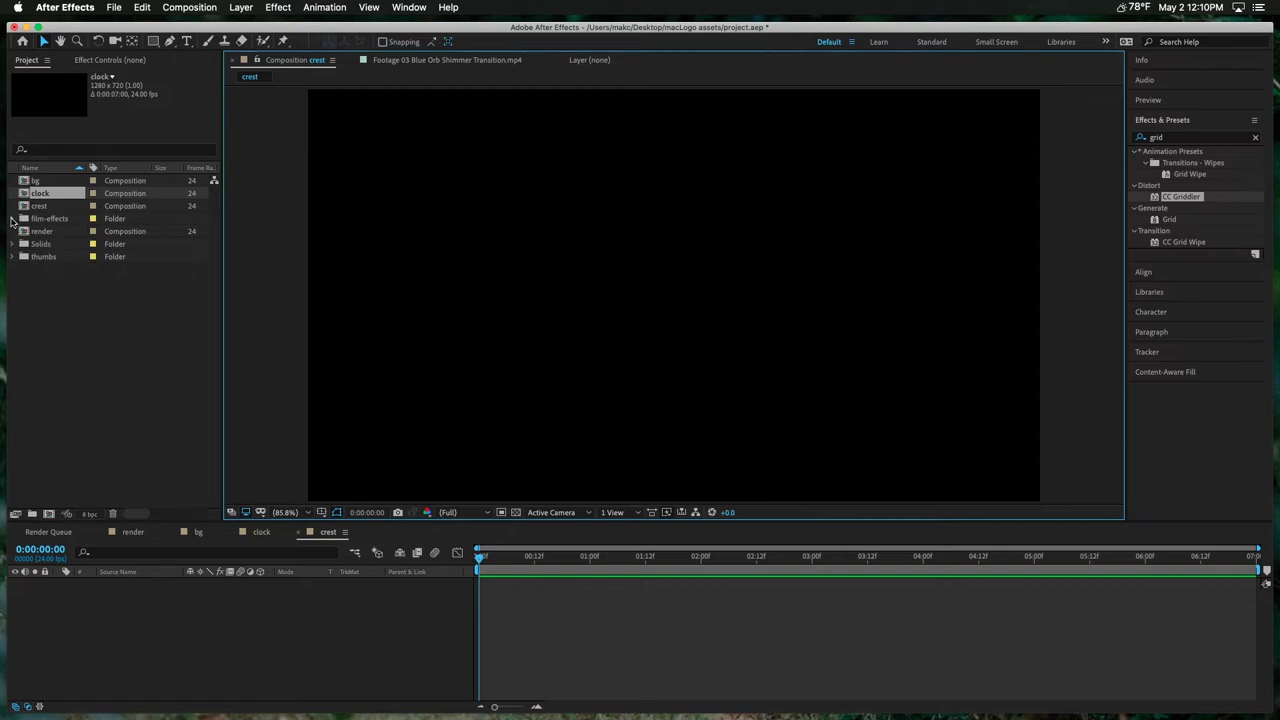
left_click(14, 219)
left_click(14, 219)
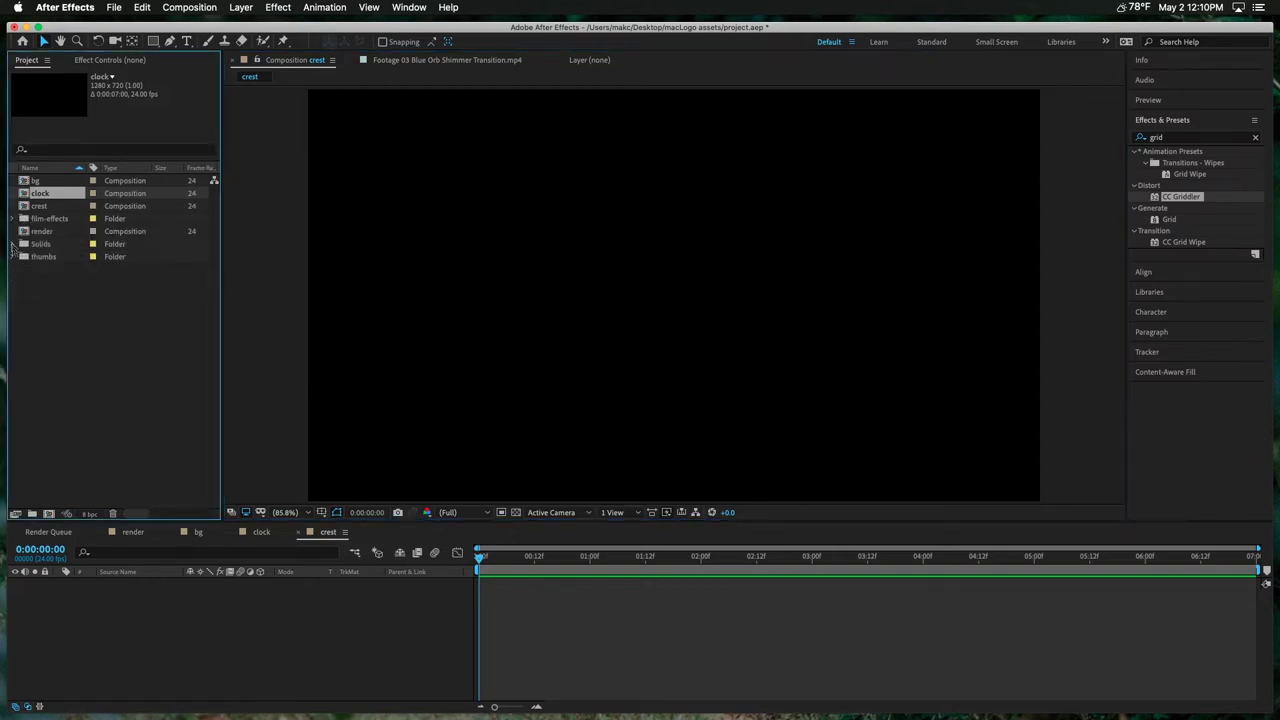
Step: Add m.eps from the thumbs folder to the crest composition and scale it to 22%
left_click(13, 257)
left_click(70, 334)
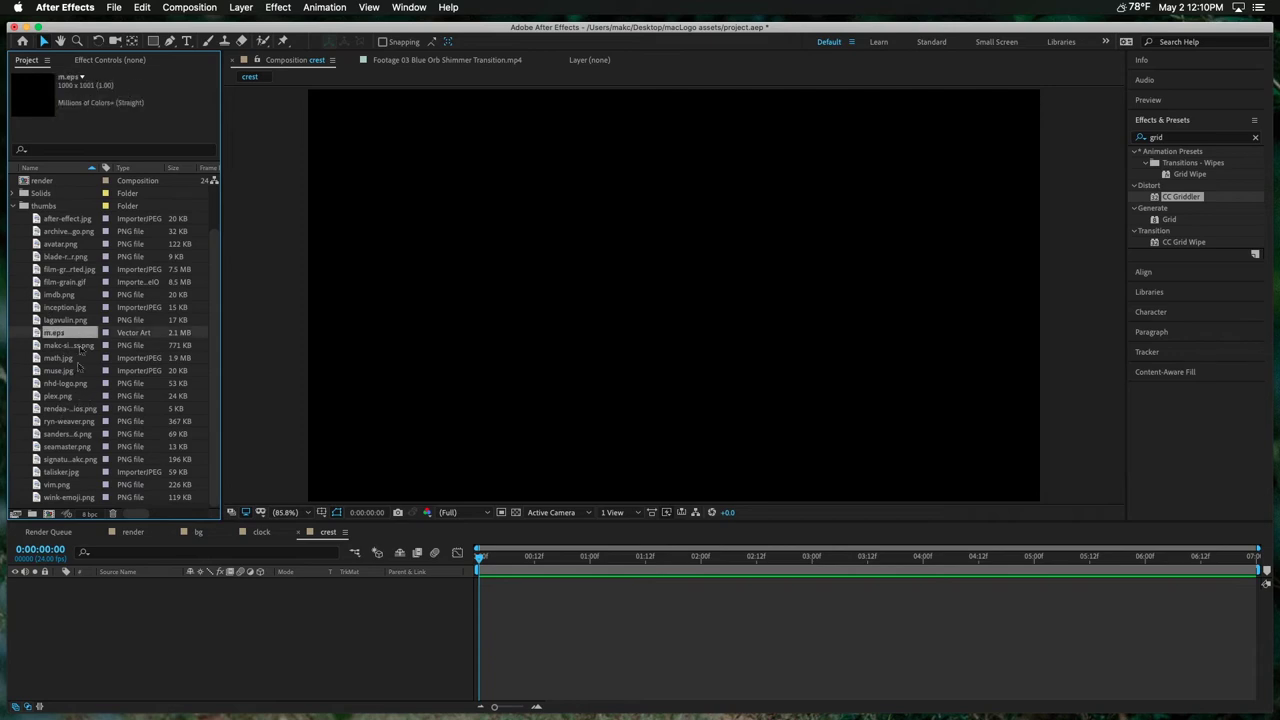
left_click_drag(57, 340, 376, 604)
key("s")
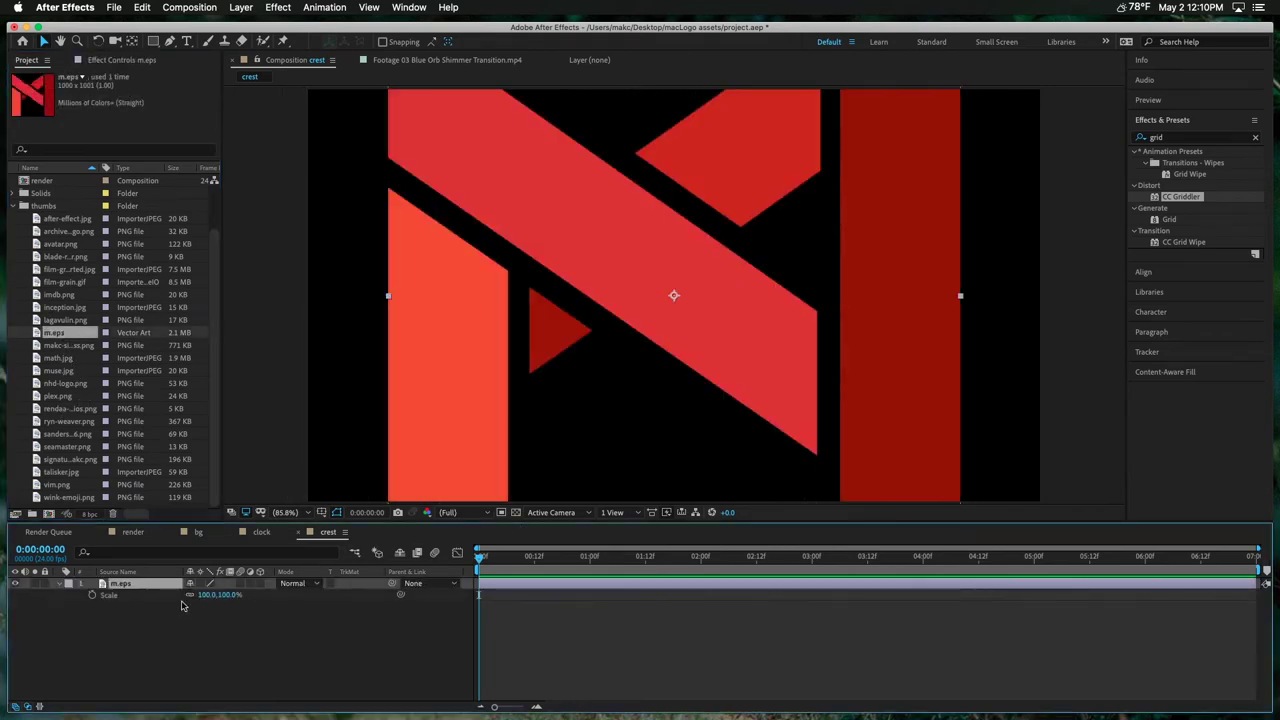
left_click_drag(208, 596, 160, 599)
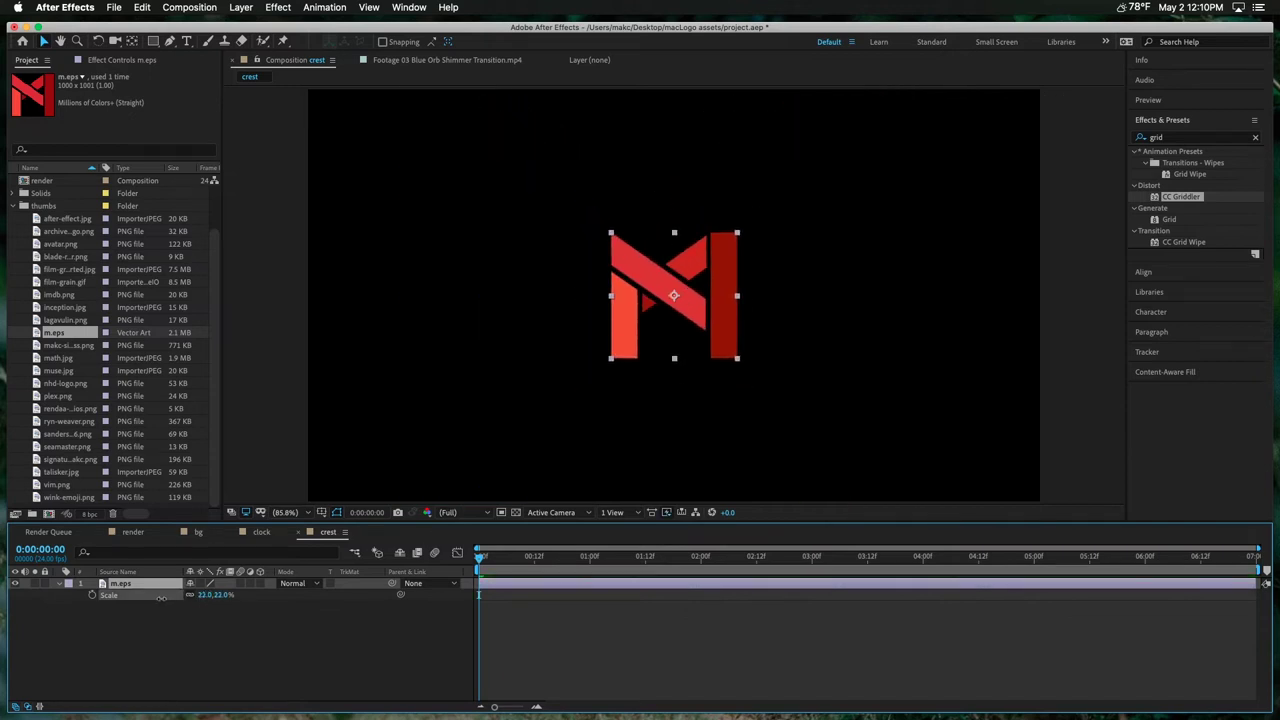
left_click(255, 667)
Step: Open the Align options for the m.eps layer
left_click(141, 586)
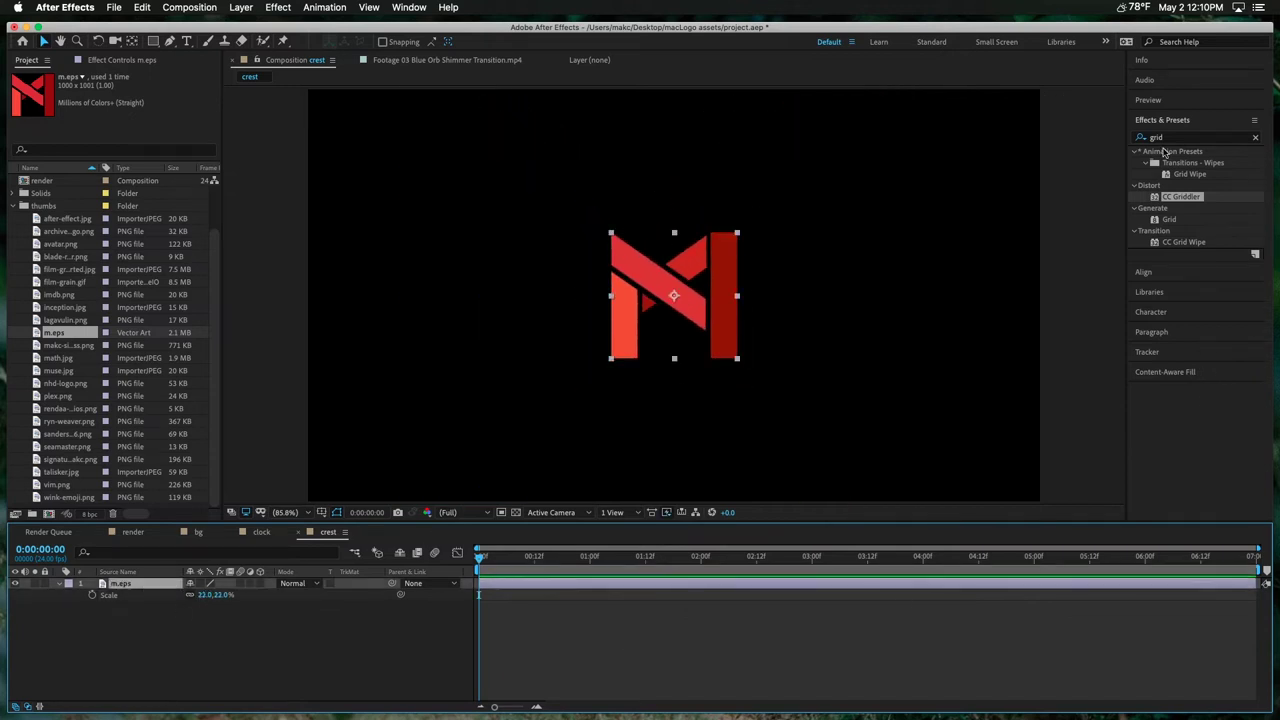
left_click(1163, 274)
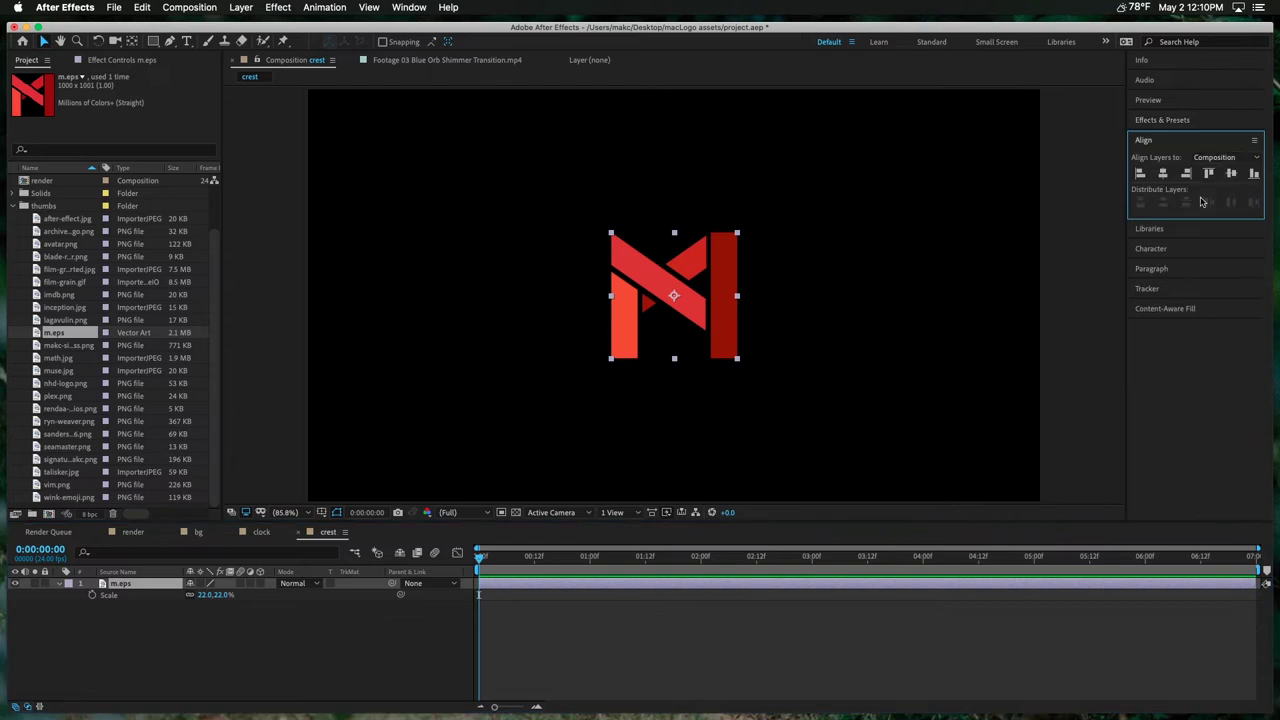
left_click(824, 635)
Step: Trace the dark red vertical bar of the M logo with the Pen tool as a closed four-corner shape, leaving it deselected
scroll(717, 418, "down", 1)
key("period")
key("period")
key("period")
key("period")
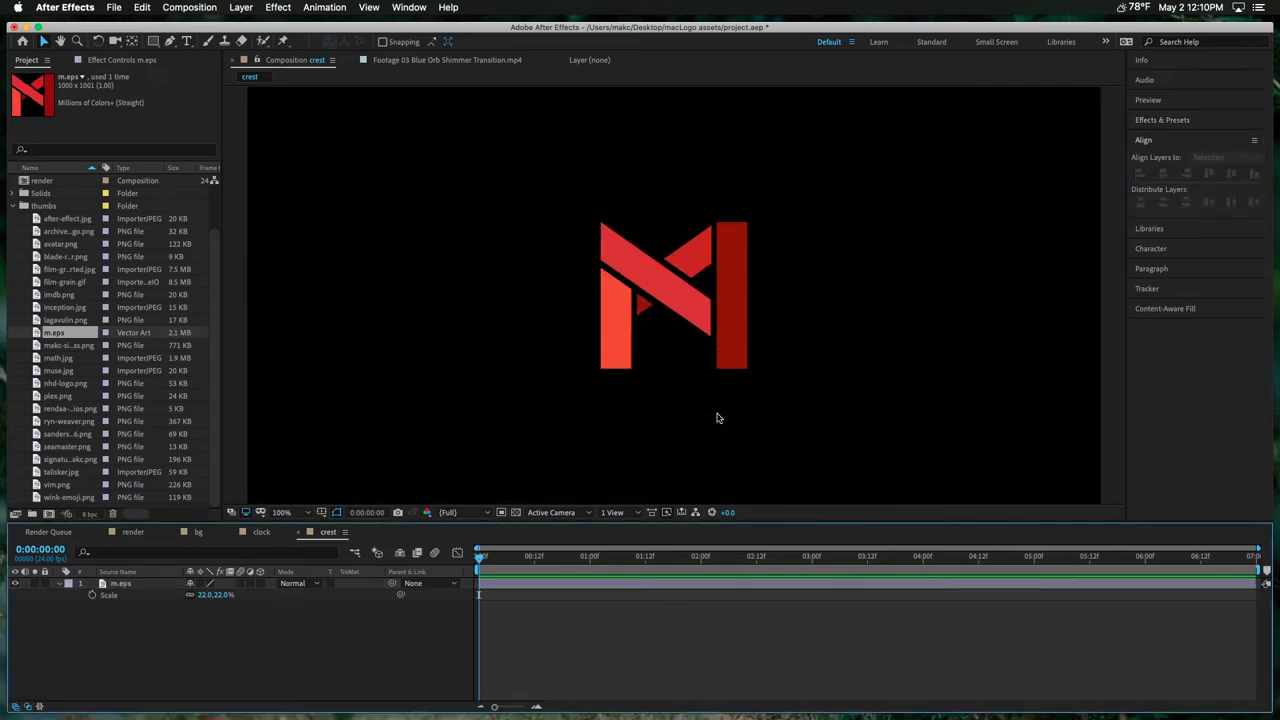
left_click(169, 41)
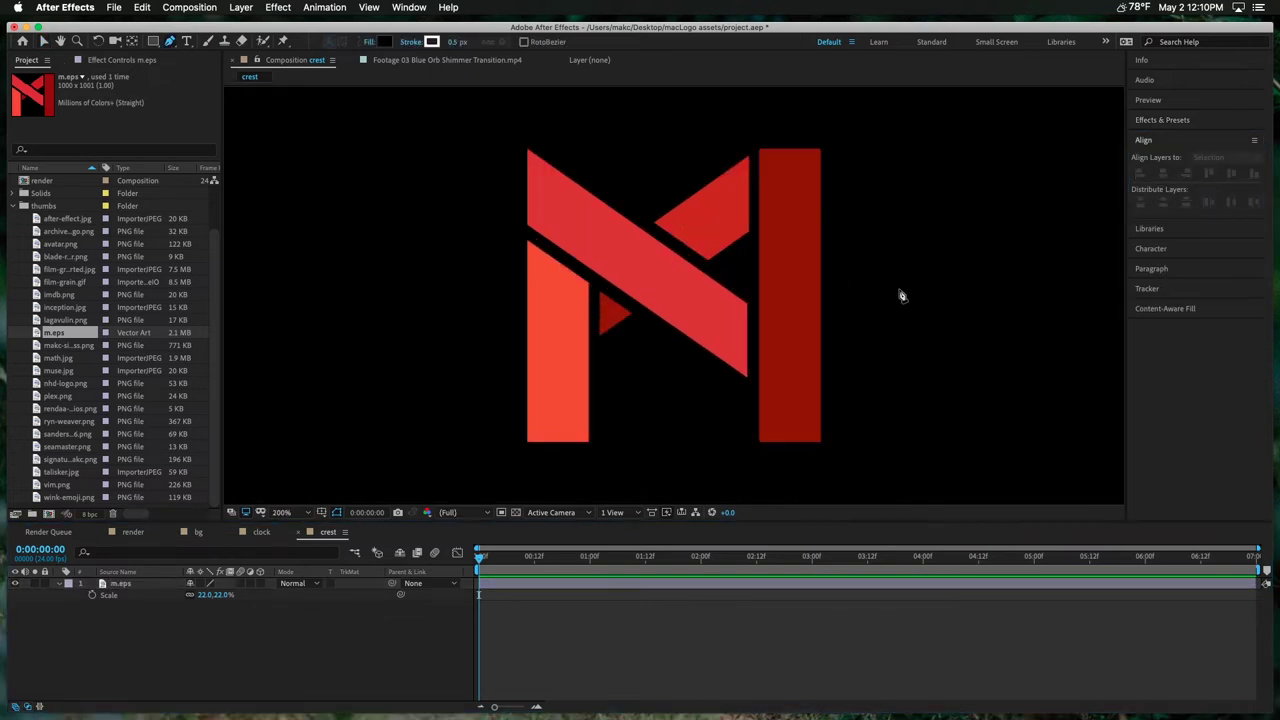
key("period")
key("period")
key("comma")
left_click_drag(837, 321, 650, 386)
key("period")
key("comma")
left_click_drag(727, 270, 724, 312)
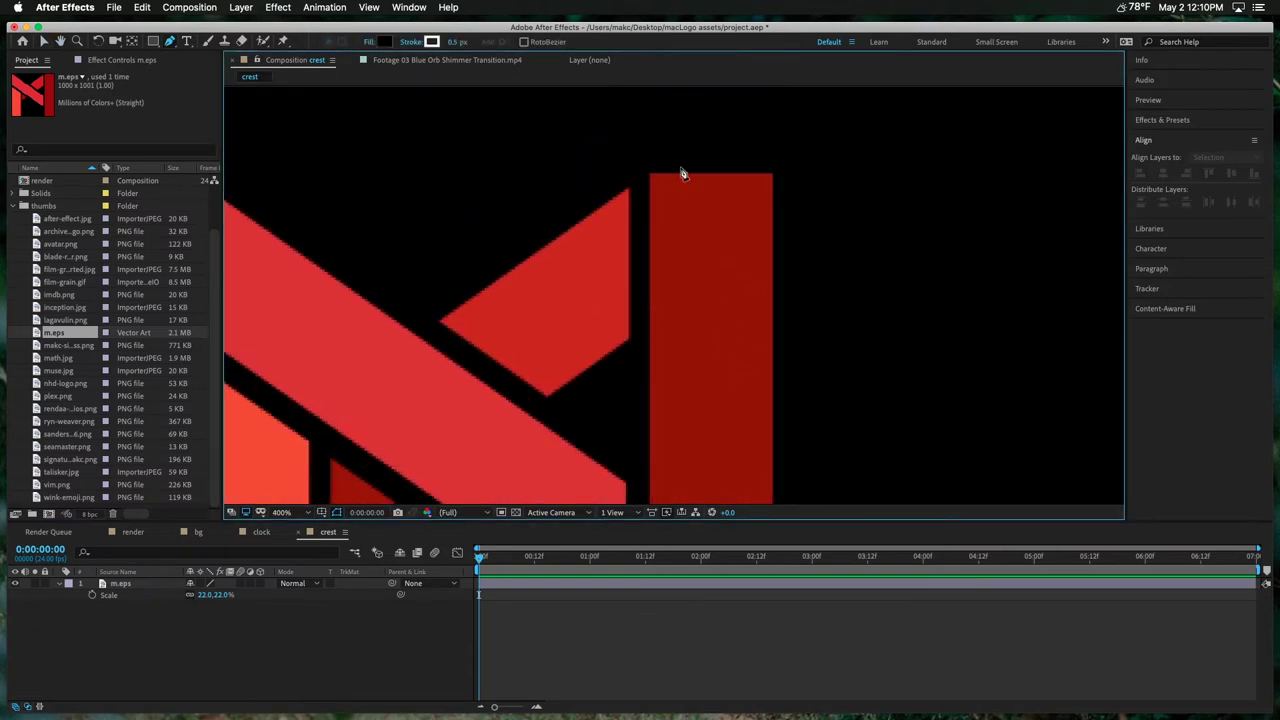
left_click(650, 174)
left_click(772, 176)
scroll(776, 265, "down", 5)
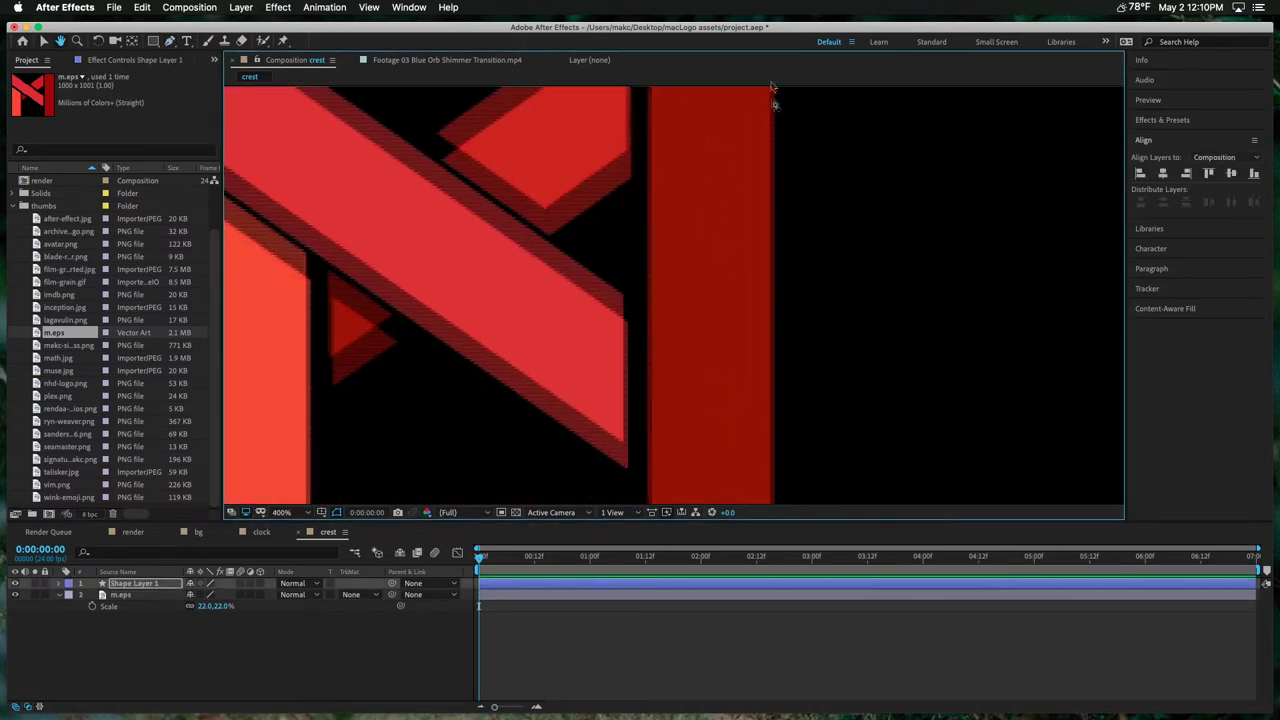
left_click(766, 376)
left_click(644, 375)
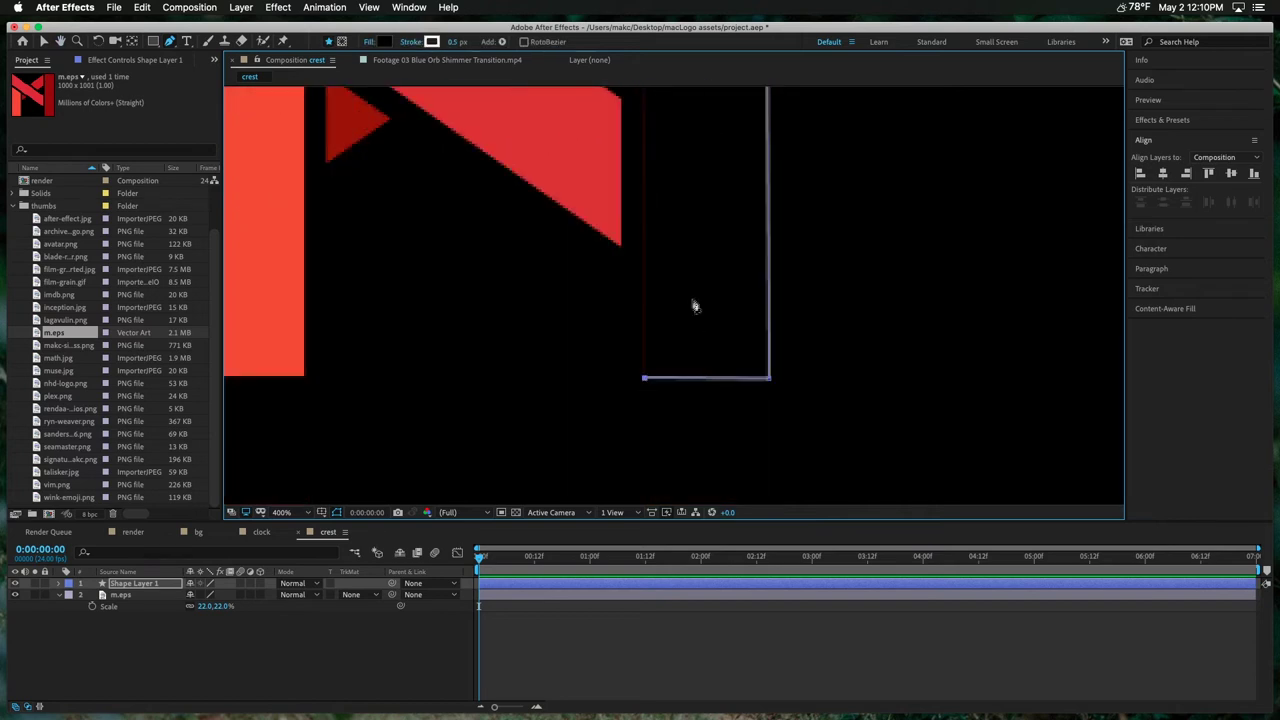
scroll(700, 320, "up", 4)
left_click_drag(703, 334, 703, 430)
scroll(626, 346, "up", 1)
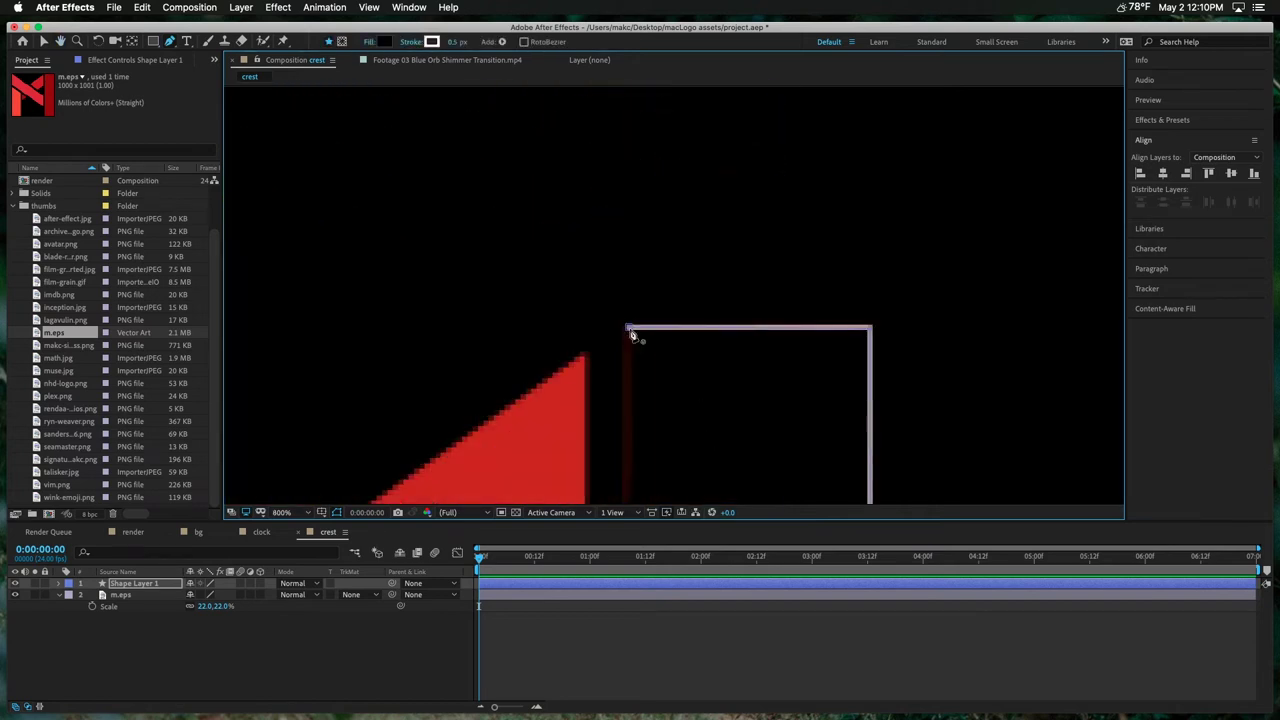
left_click(627, 328)
scroll(680, 362, "down", 3)
left_click(687, 697)
Step: Display the transparency grid and hide the m.eps layer to view the traced bar on its own
scroll(569, 386, "up", 1)
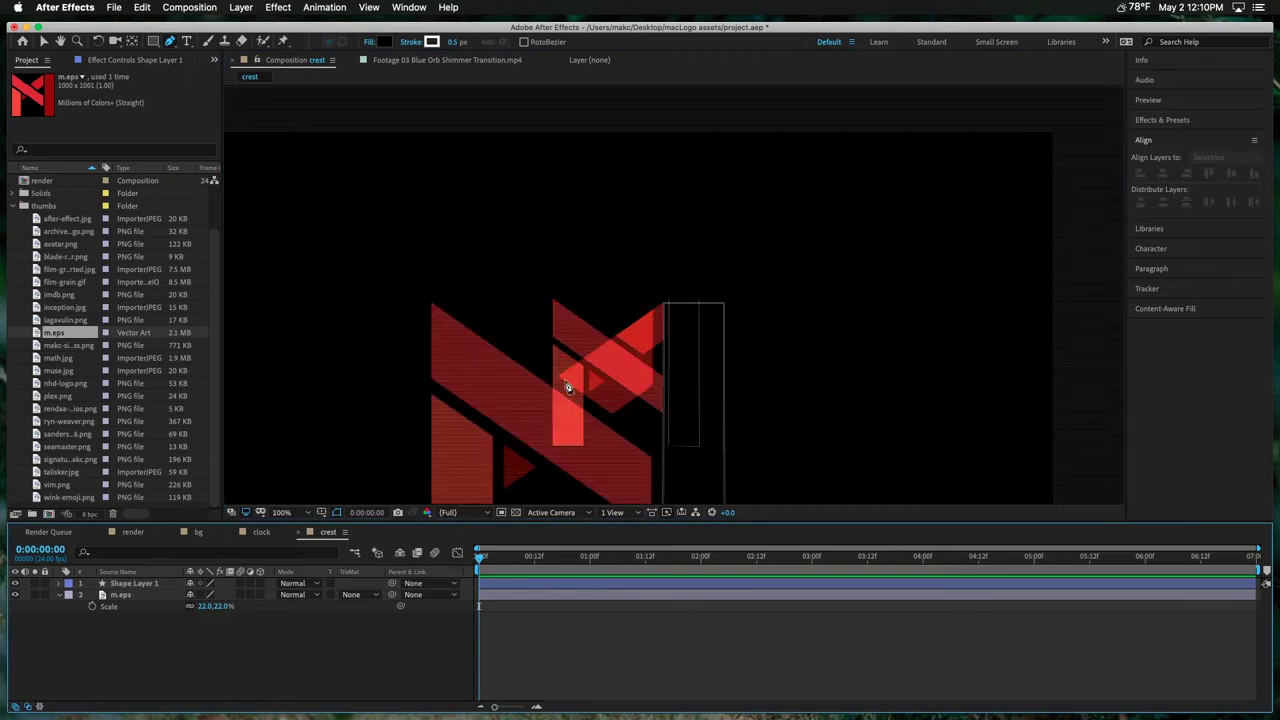
left_click_drag(726, 426, 716, 299)
scroll(640, 354, "up", 1)
left_click(515, 512)
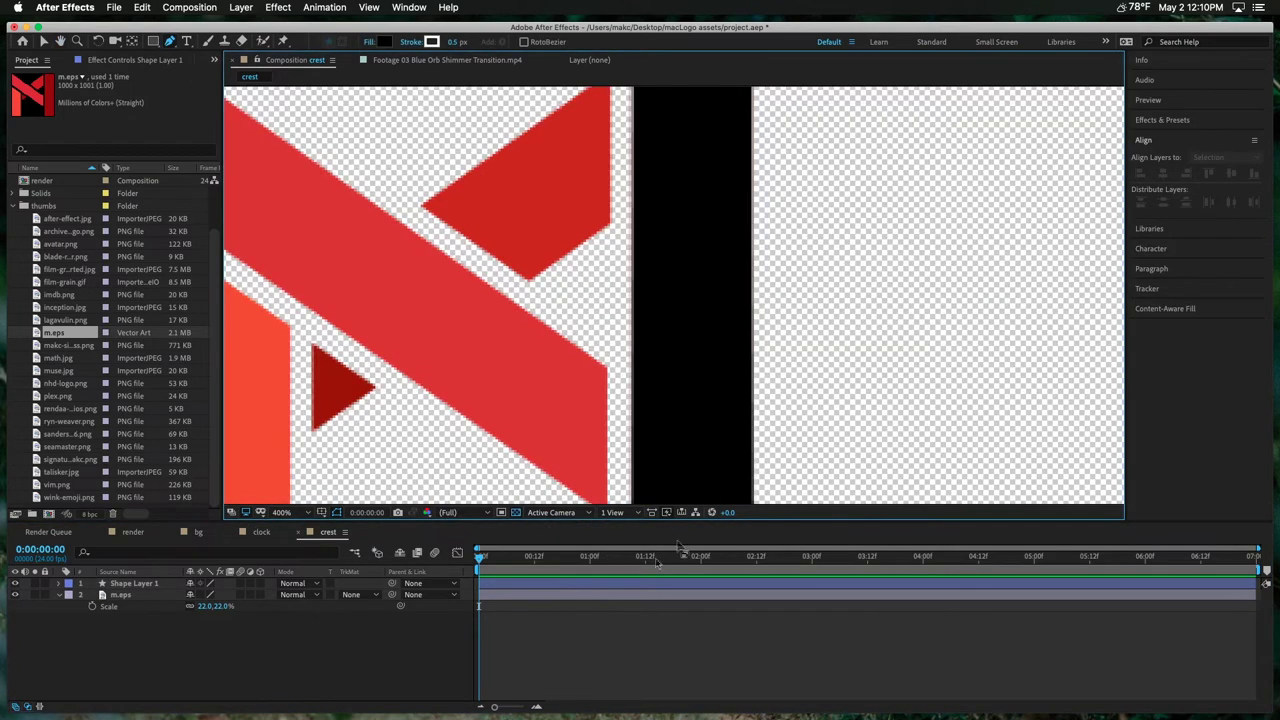
left_click(15, 595)
Step: Set the fill opacity of Shape Layer 1 to 20%
left_click(134, 583)
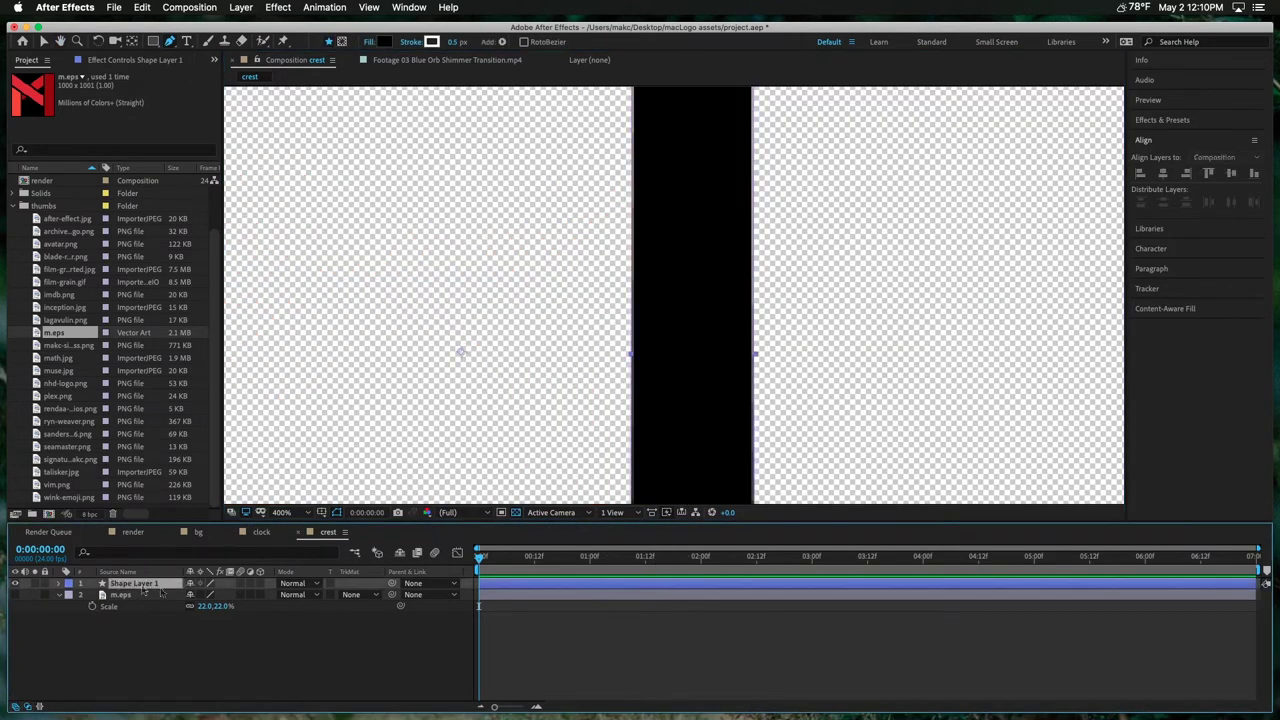
left_click(372, 42)
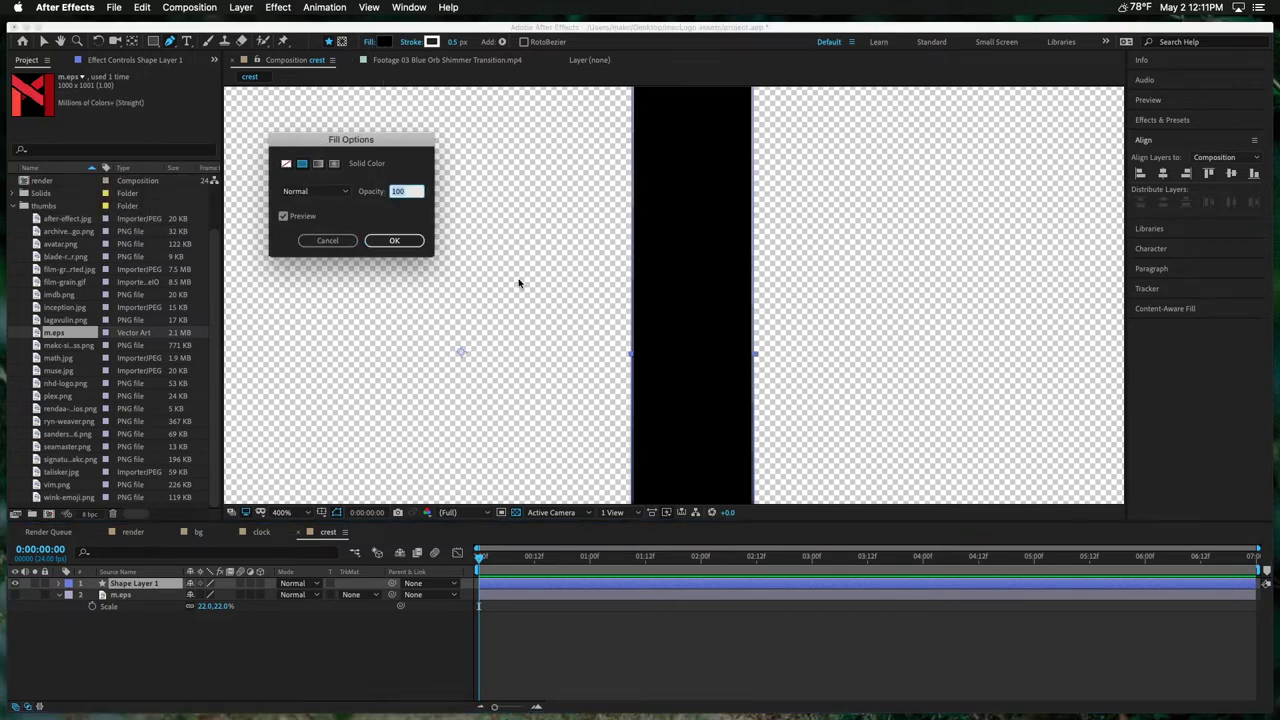
type("10")
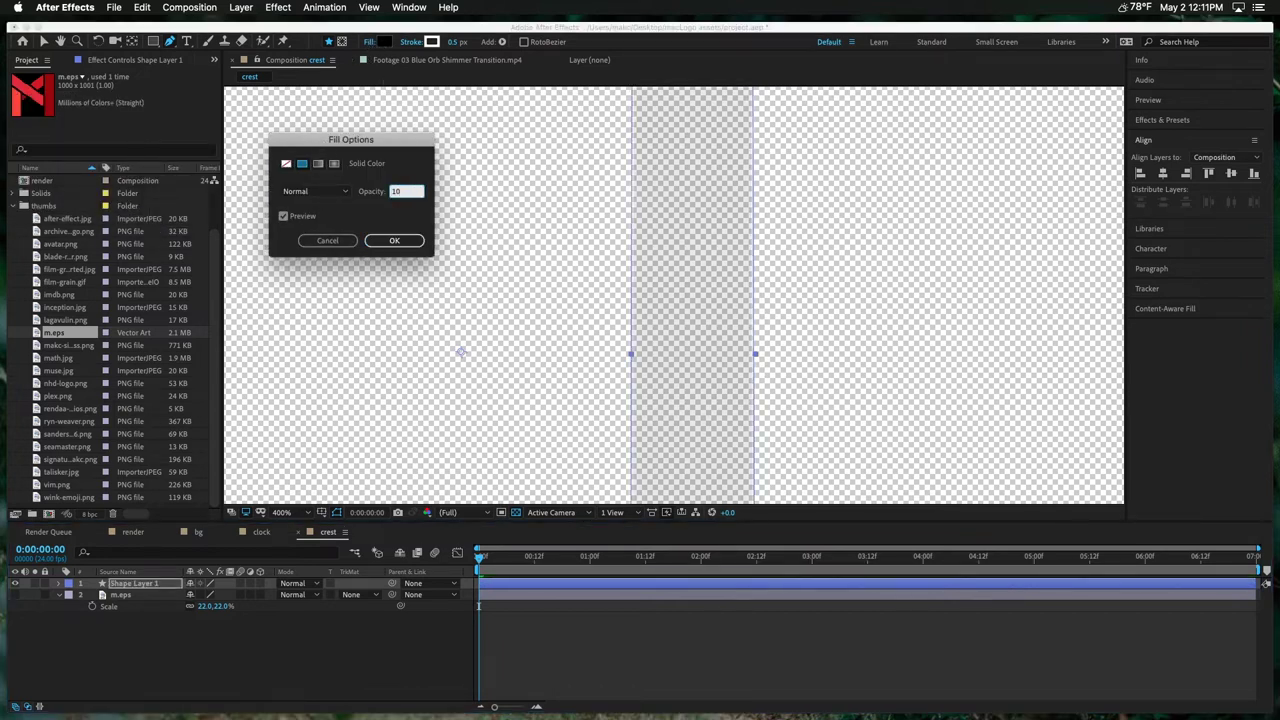
type("20")
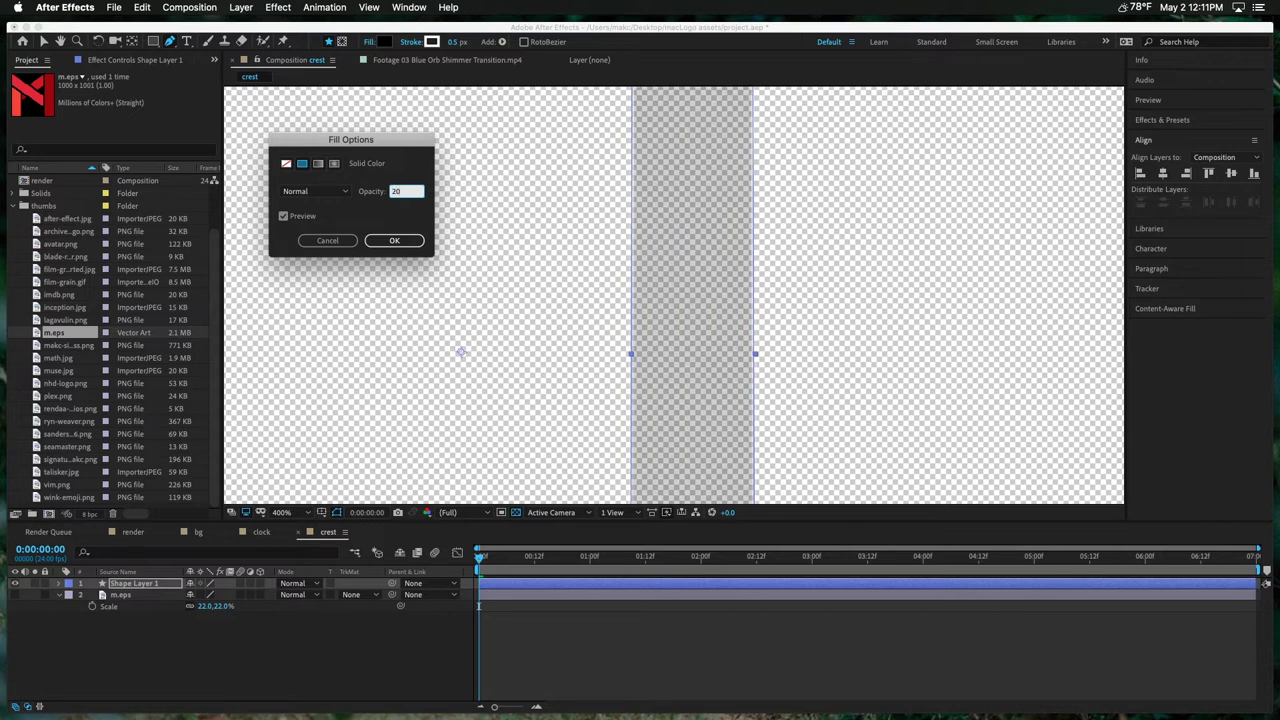
left_click(402, 239)
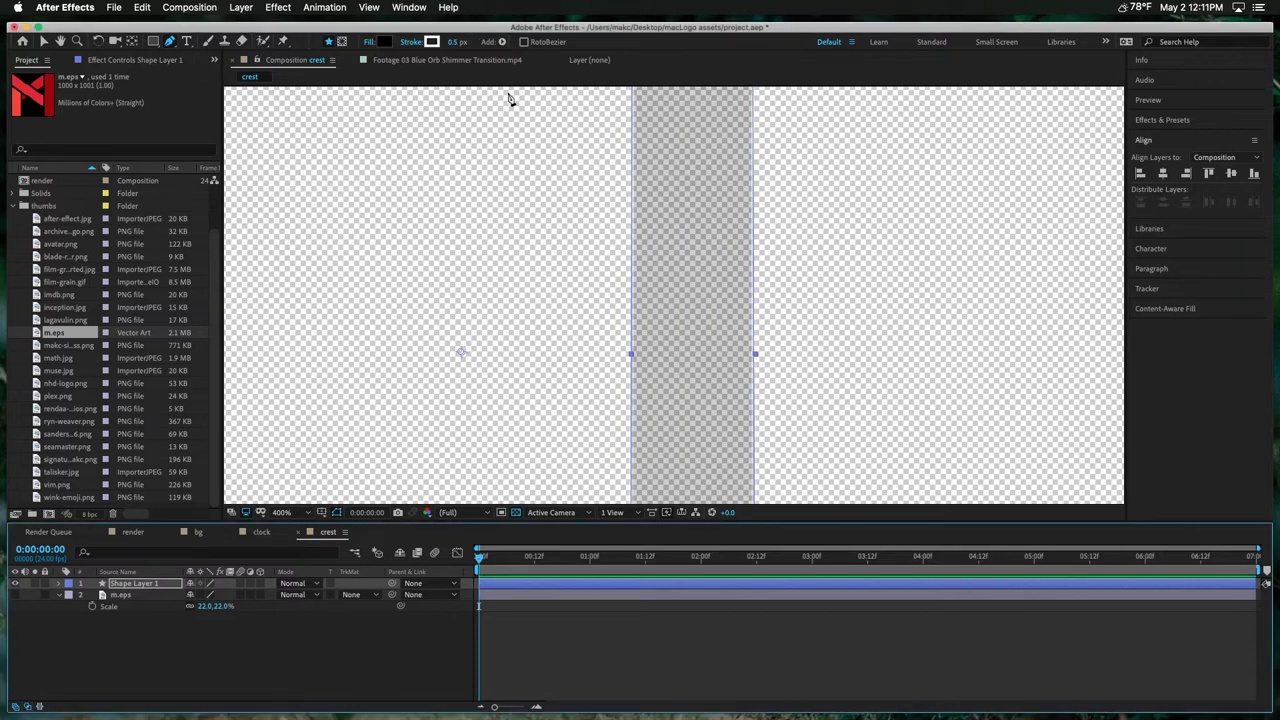
Step: Set the stroke width of Shape Layer 1 to 1 px and deselect the layer
left_click(458, 43)
type("1")
key("Return")
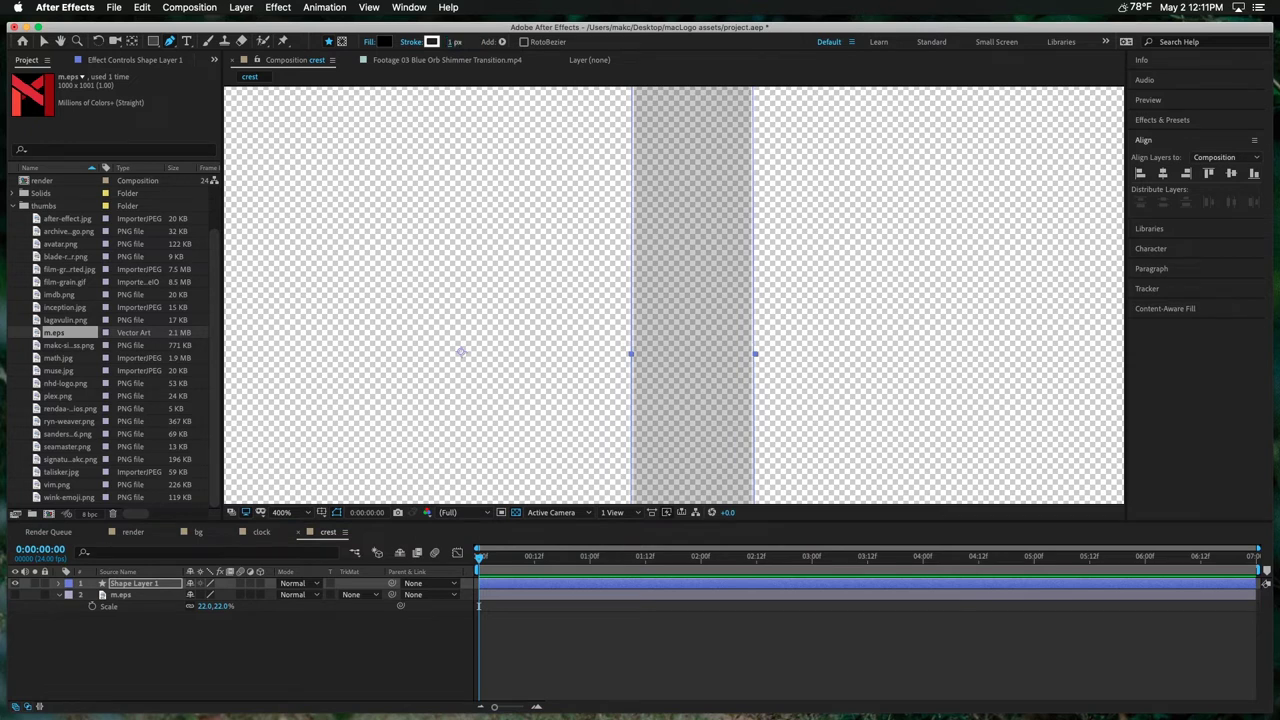
left_click(648, 630)
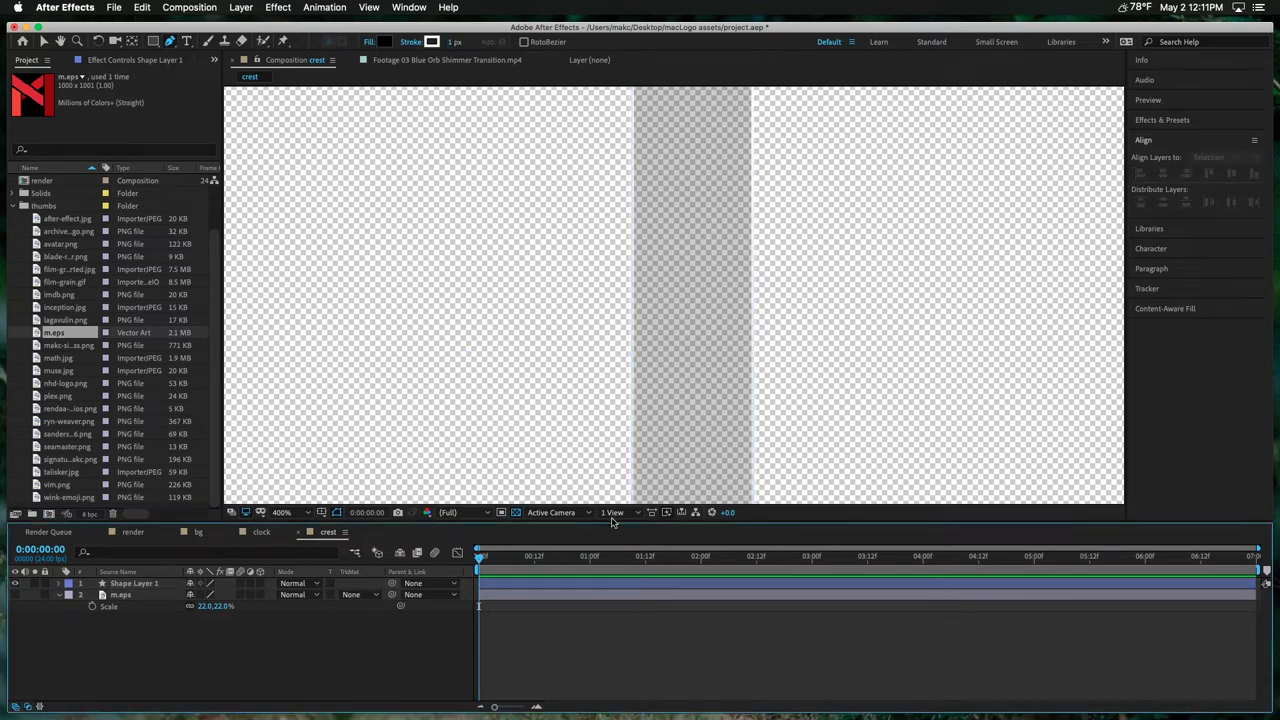
Step: Turn off the transparency grid and show the m.eps layer again beneath the traced bar
left_click(515, 513)
key("slash")
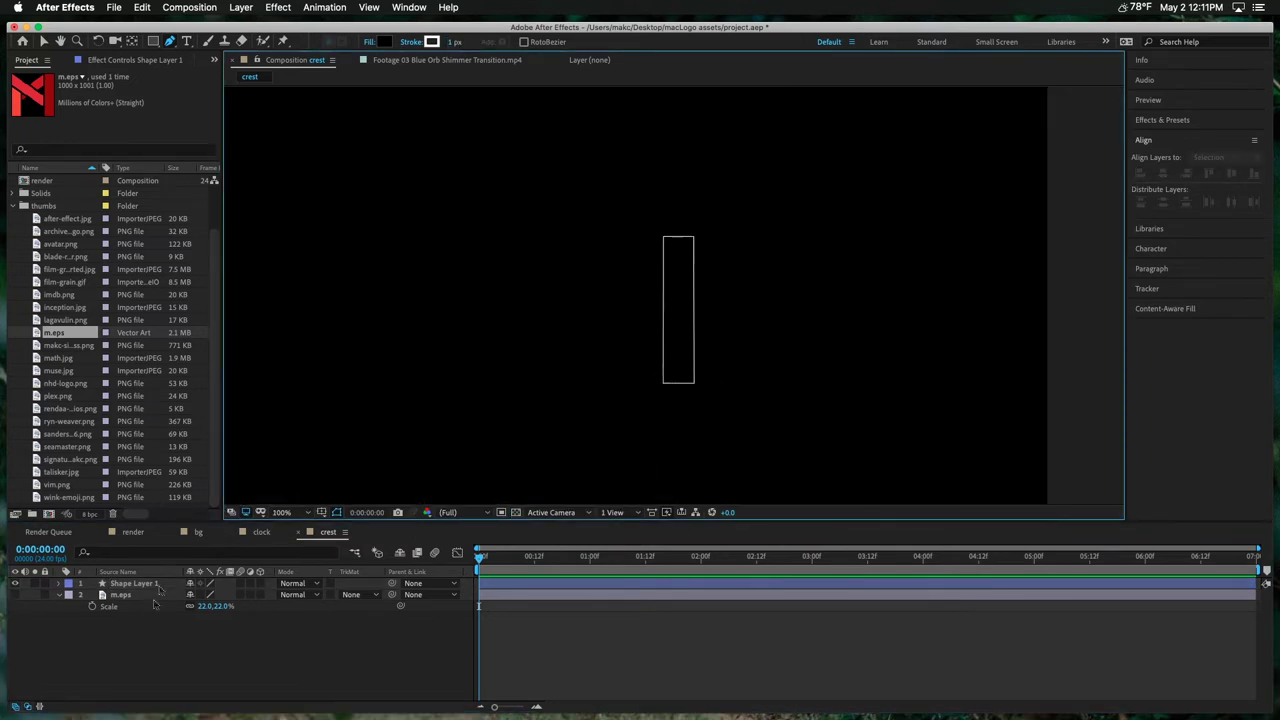
left_click(135, 583)
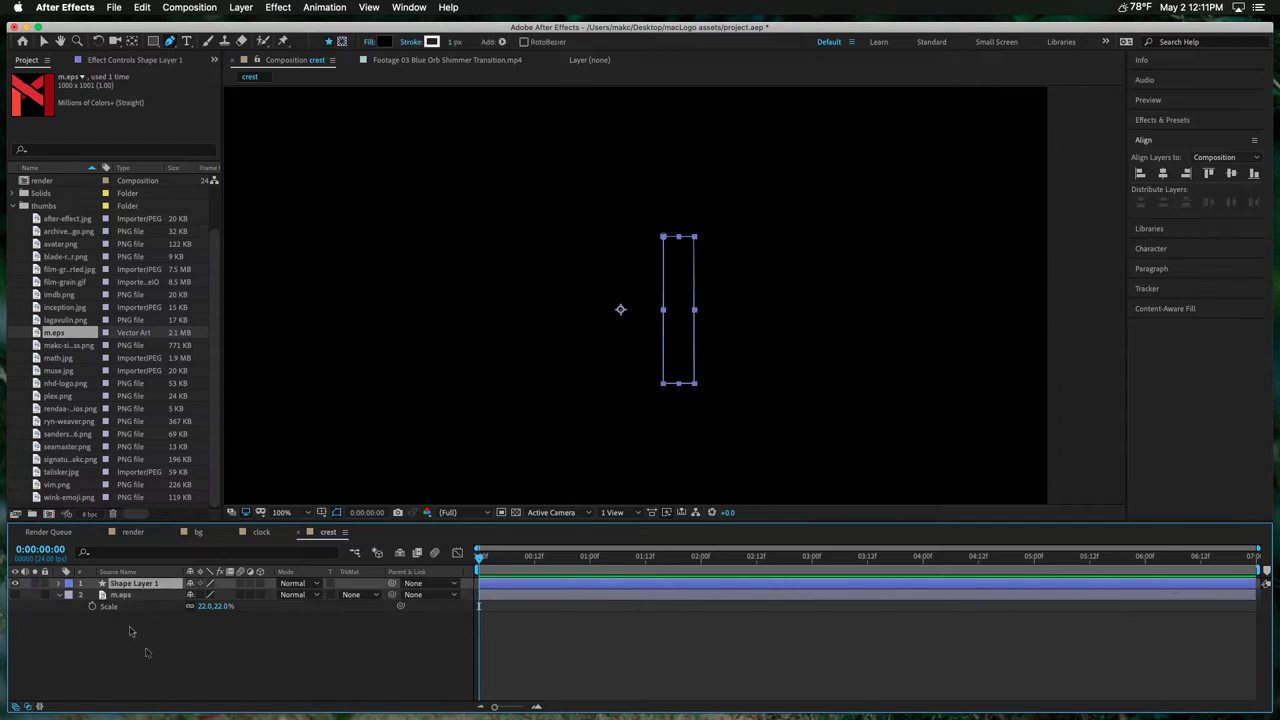
left_click(130, 631)
left_click(14, 594)
scroll(654, 366, "down", 2)
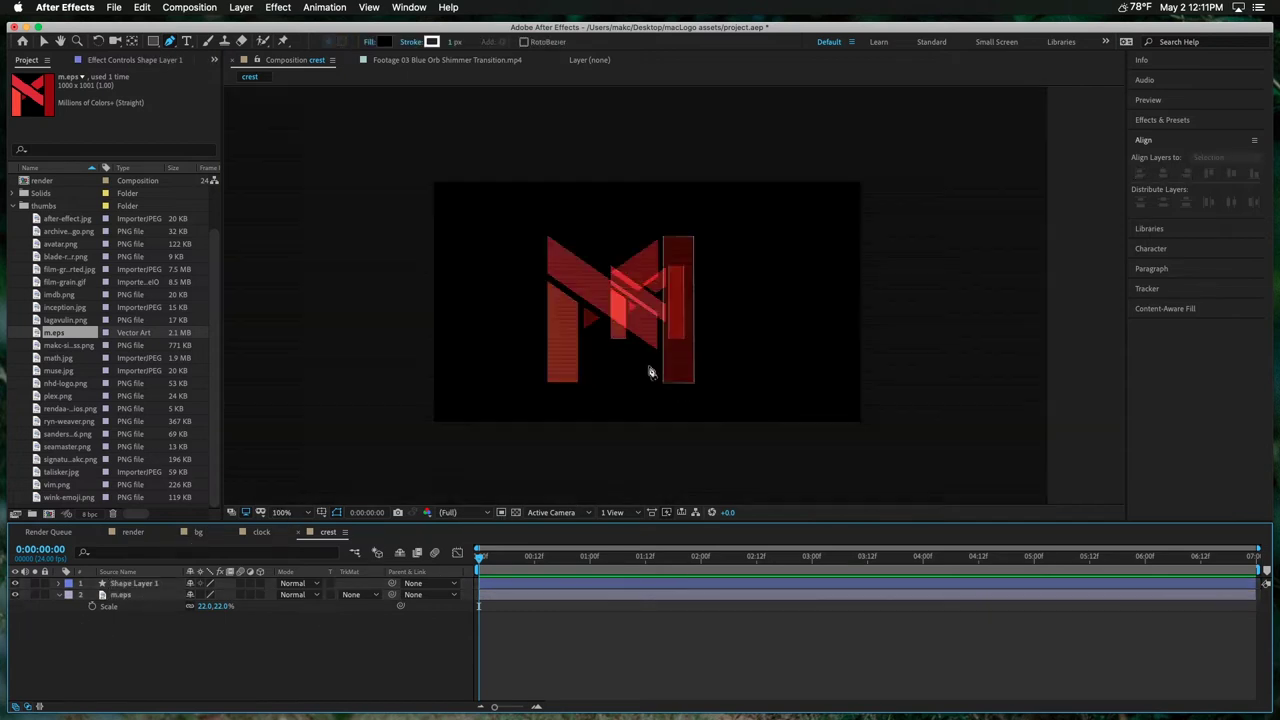
scroll(650, 372, "up", 3)
scroll(570, 310, "left", 3)
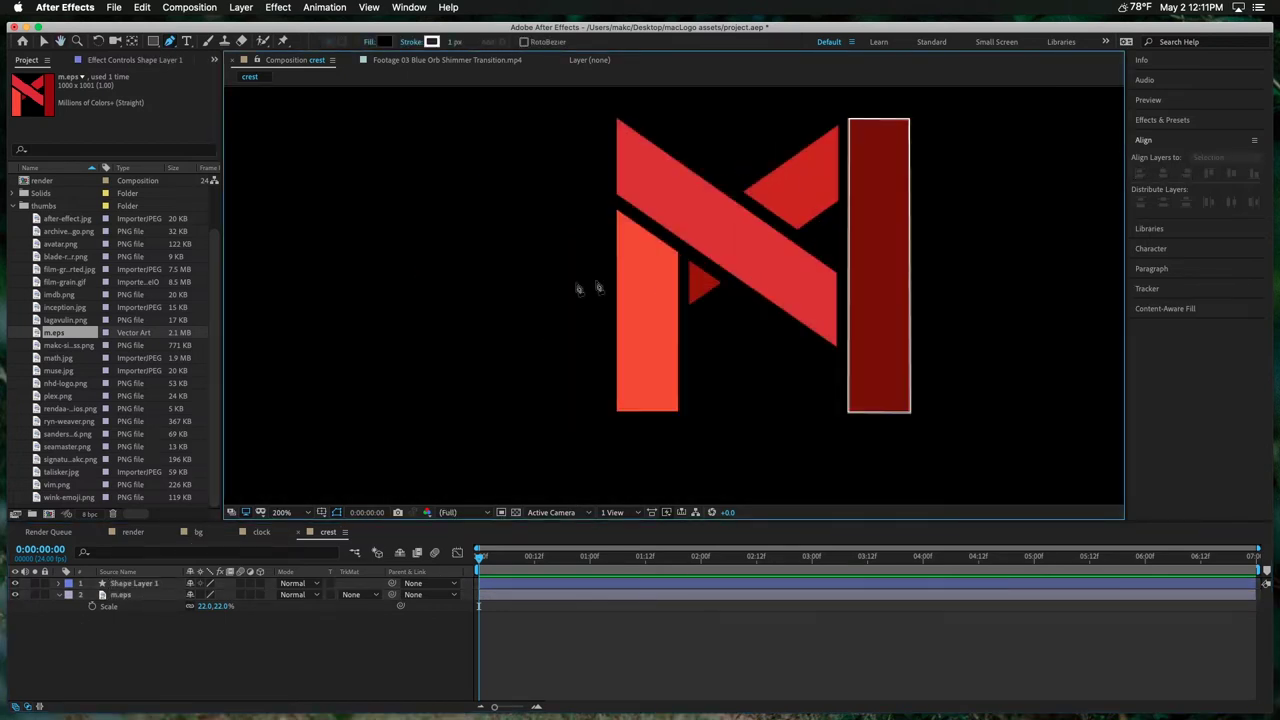
scroll(600, 295, "up", 4)
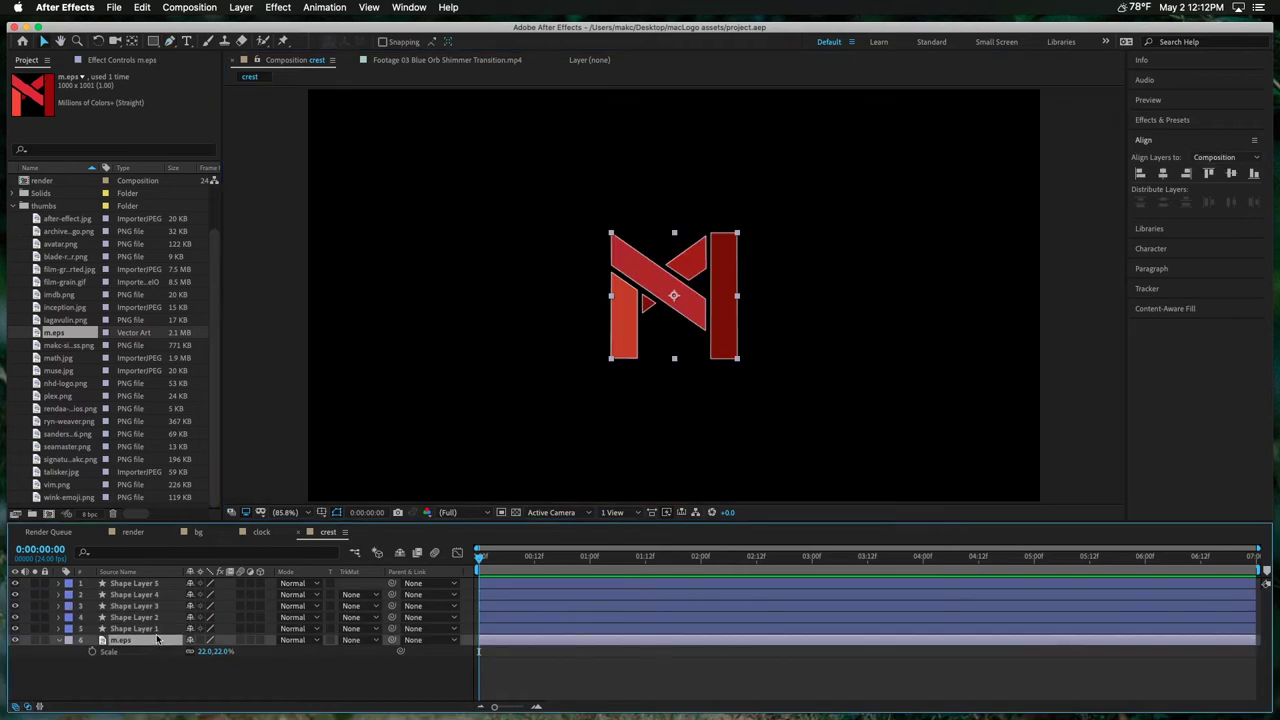
Step: Delete the m.eps layer from the crest composition and collapse the thumbs folder
key("Delete")
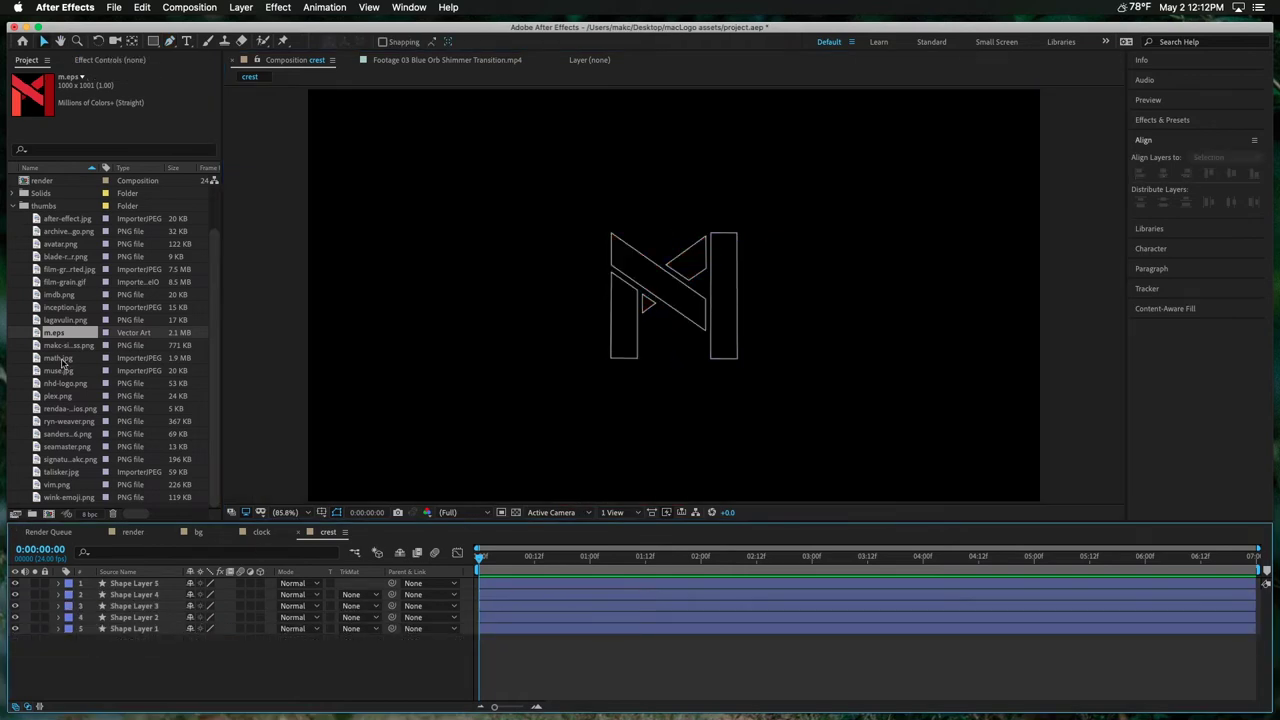
left_click(14, 206)
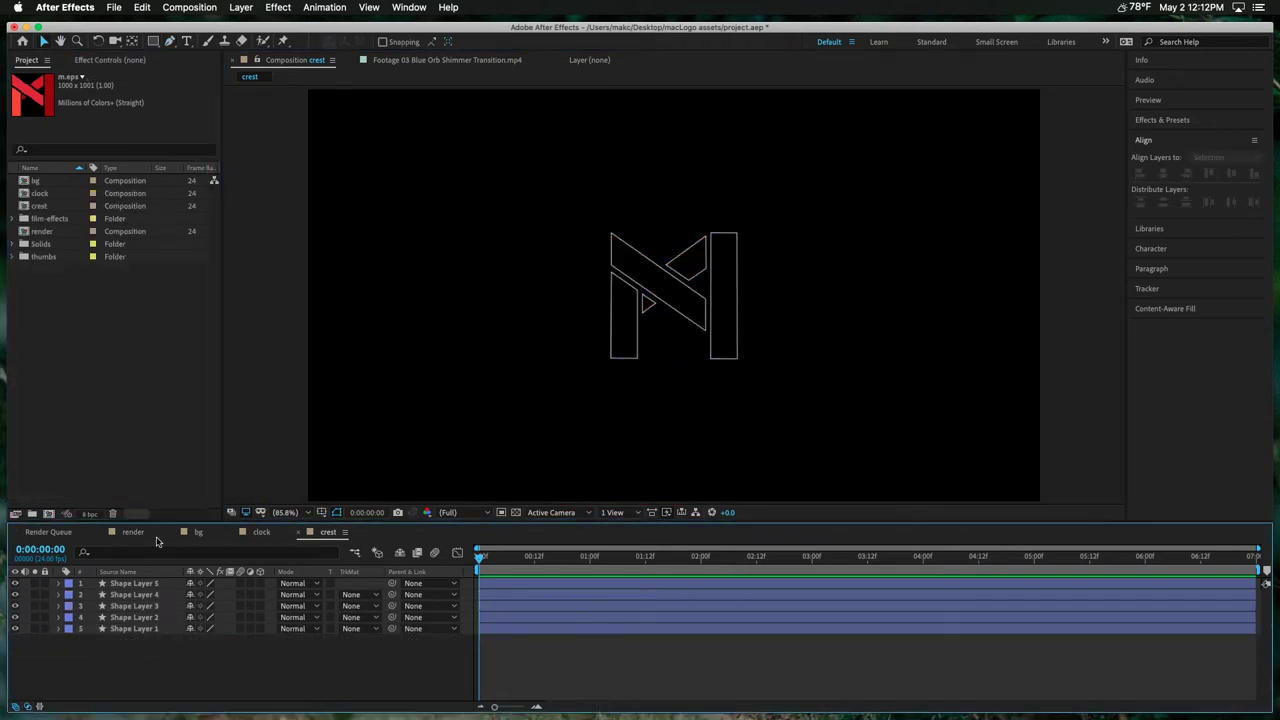
Step: Place the crest composition above the bg layer in the render composition and set its blending mode to Add
left_click(138, 532)
left_click(53, 206)
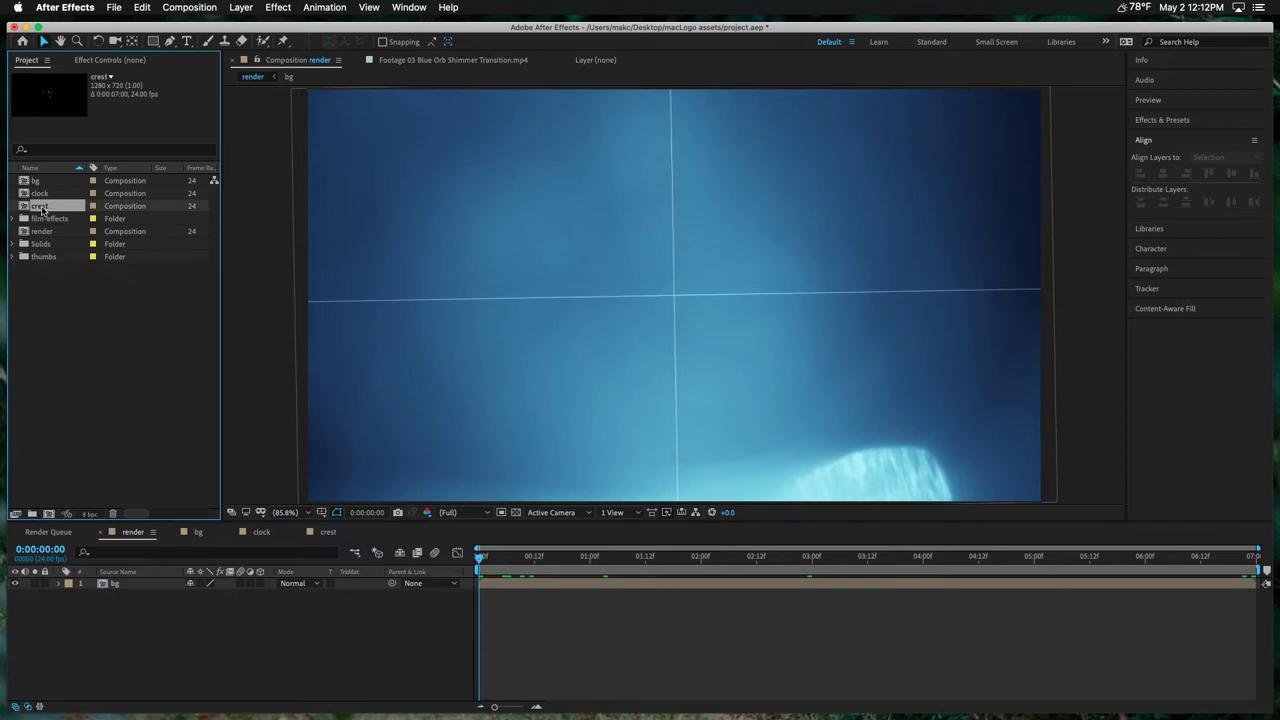
left_click_drag(42, 208, 146, 588)
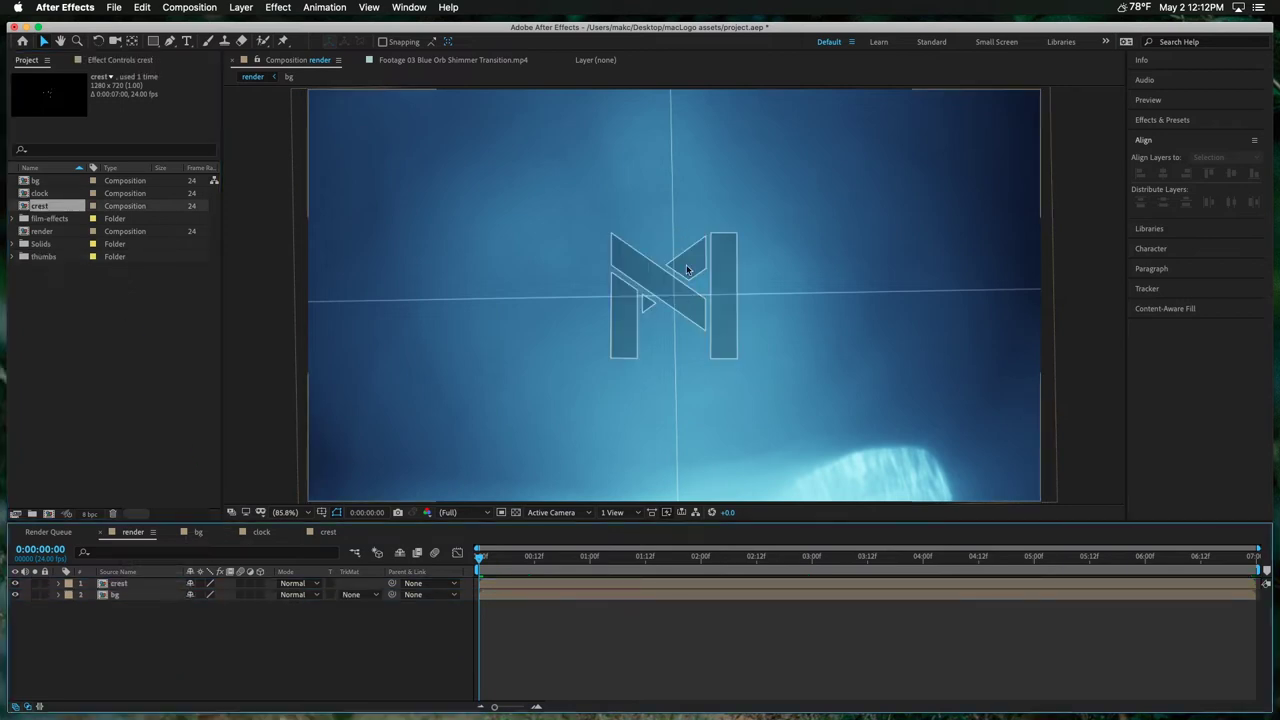
left_click(297, 583)
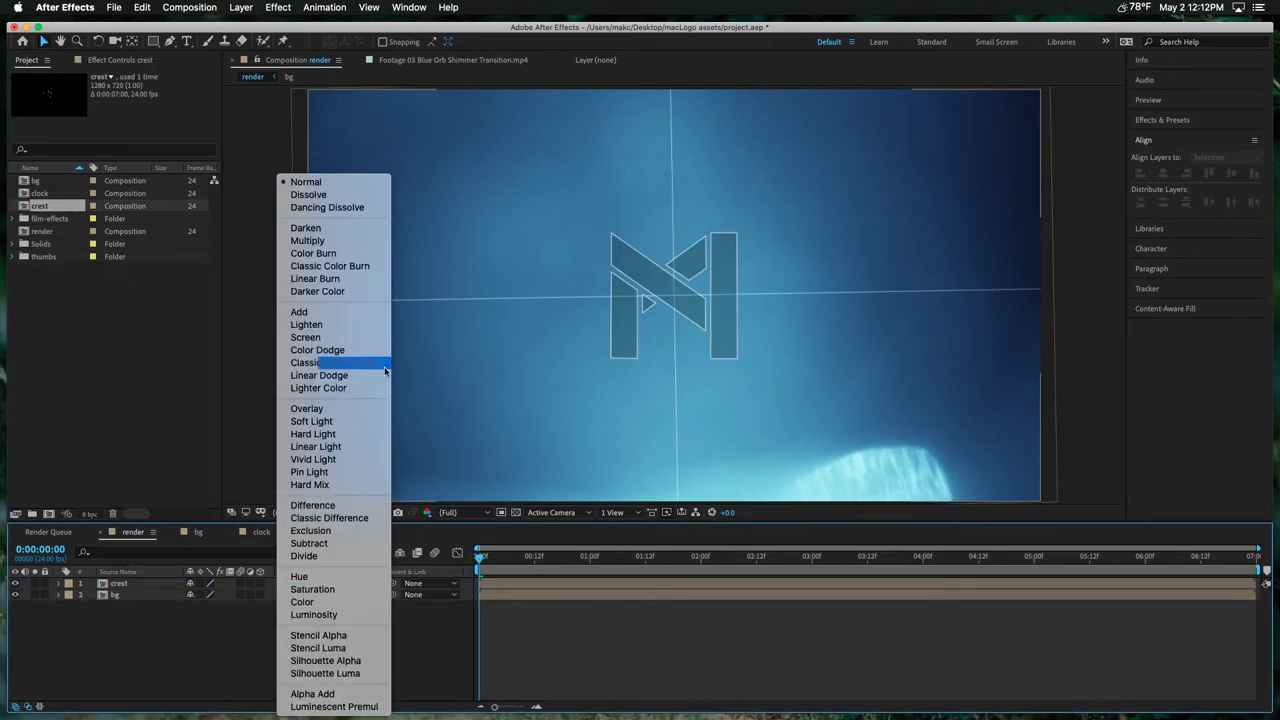
left_click(300, 311)
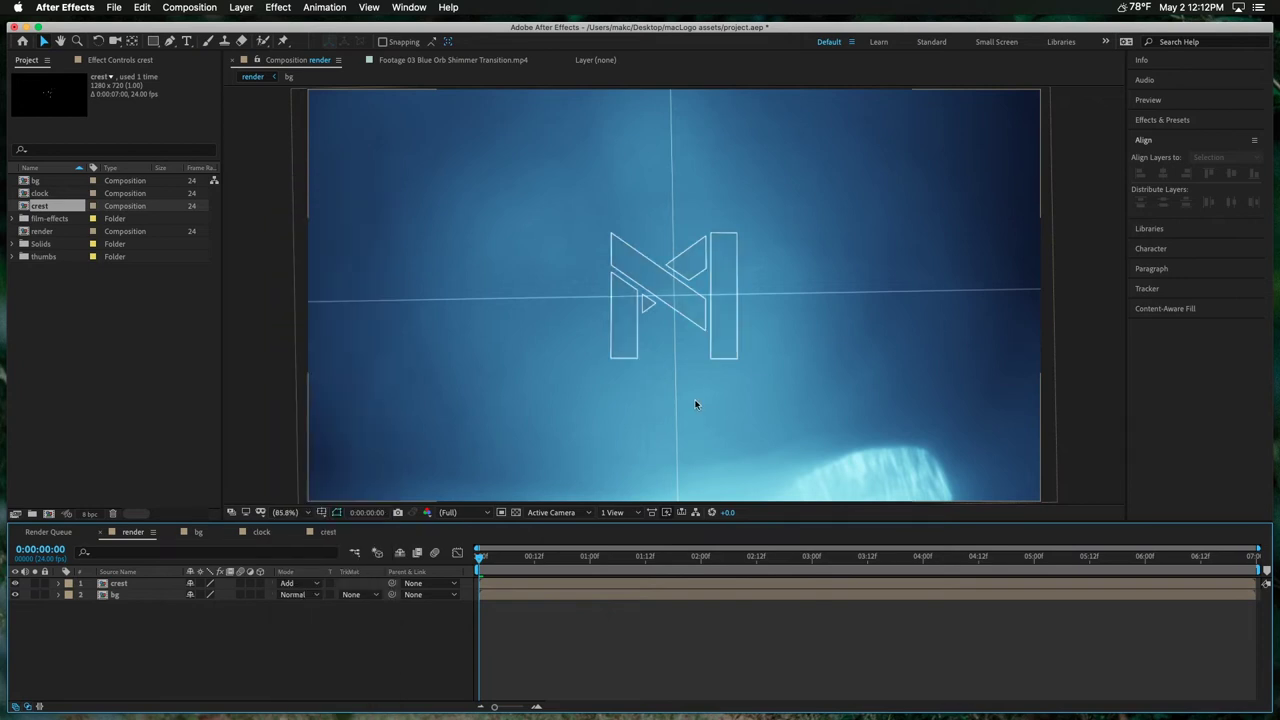
Step: Change the fill color of all five shape layers in the crest composition to FFFFFF and return to the render composition
left_click(326, 533)
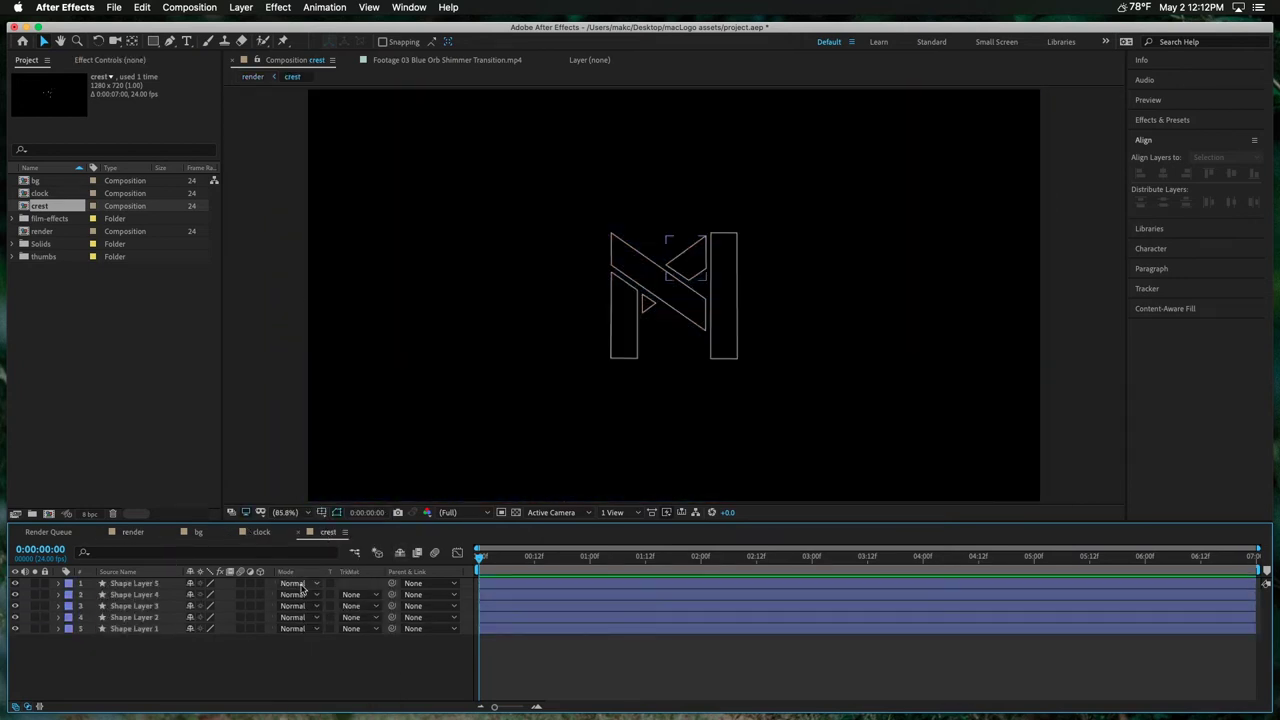
left_click_drag(170, 687, 124, 580)
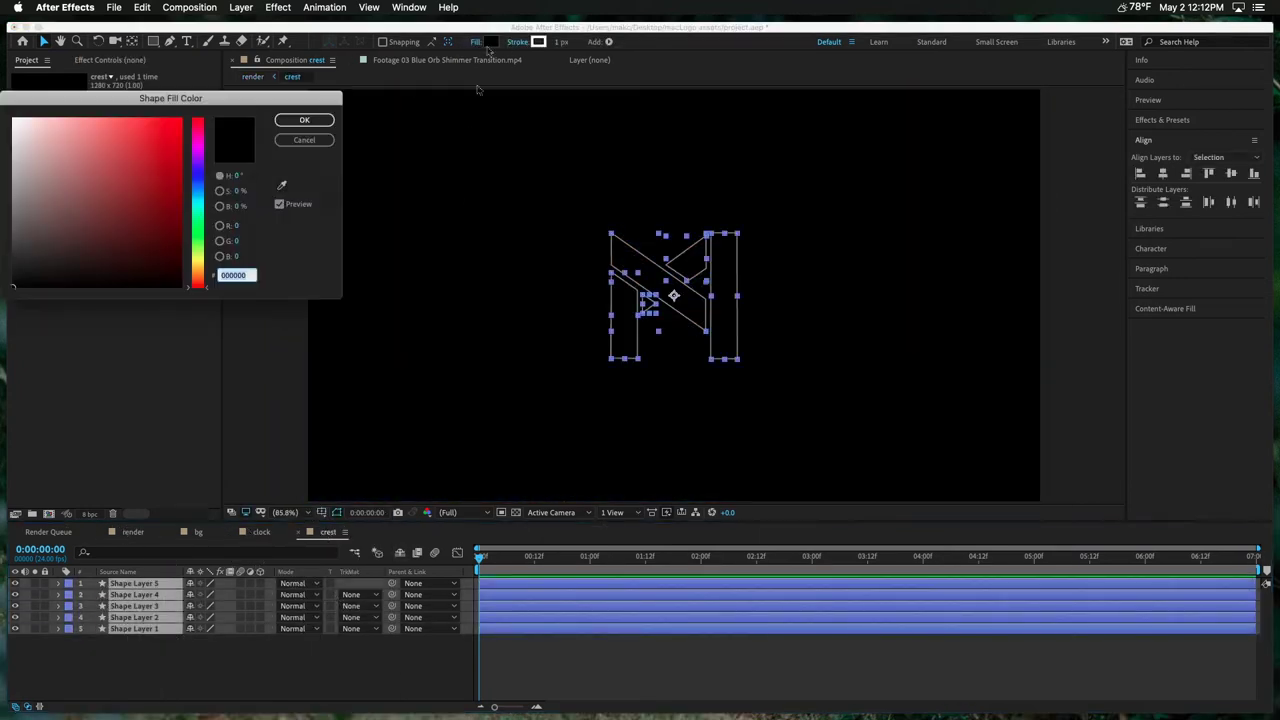
left_click(490, 41)
type("ffffff")
left_click(304, 119)
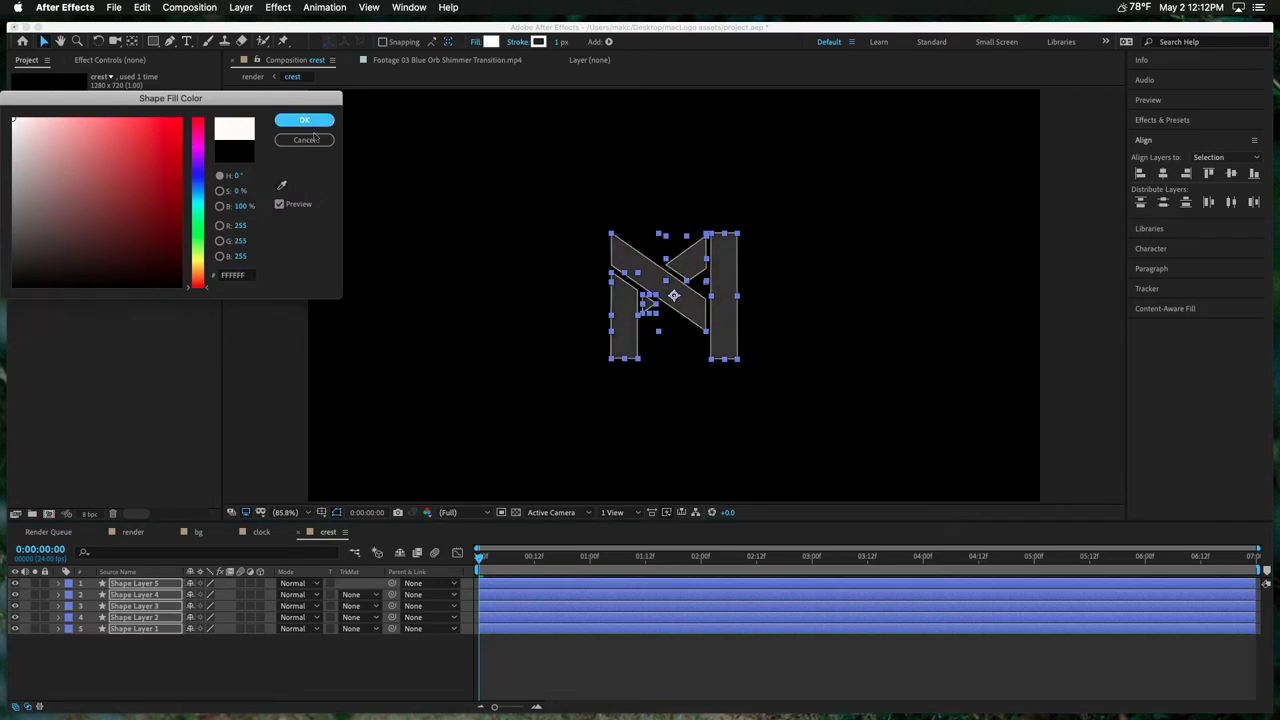
left_click(716, 694)
left_click(128, 533)
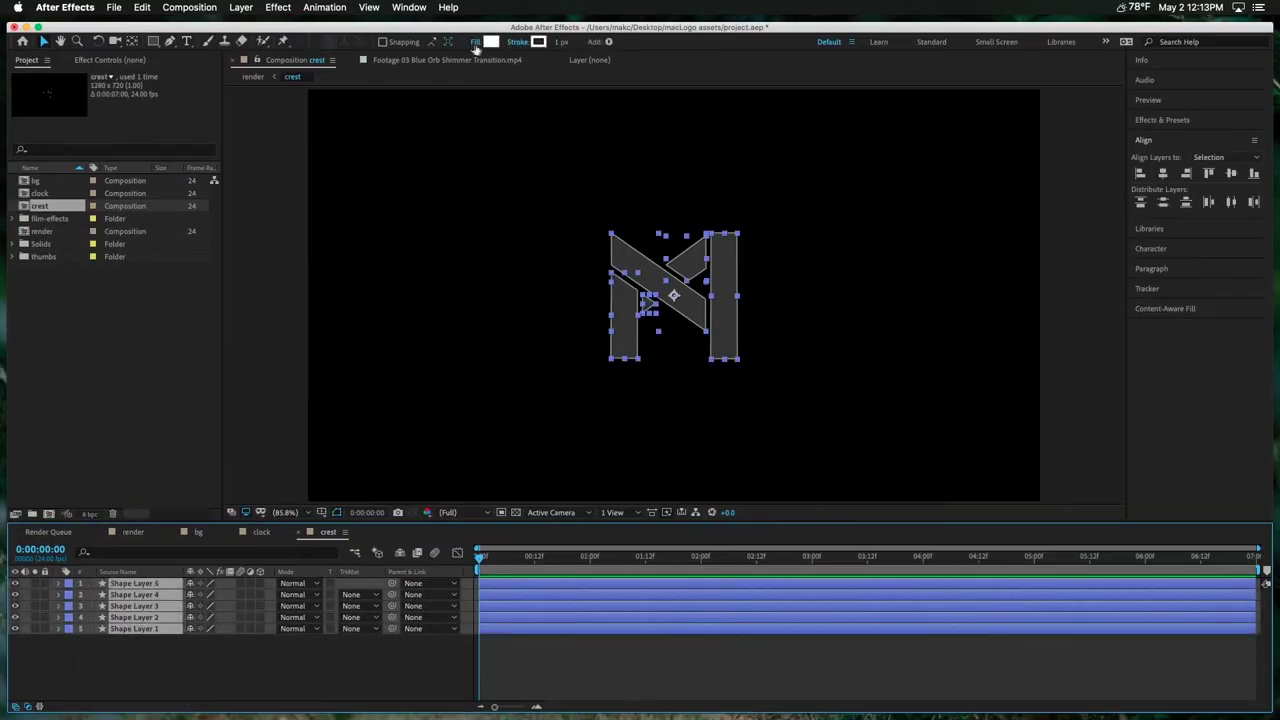
Step: Set the fill opacity of all five crest shape layers to 10% and check the result in the render composition
left_click(477, 43)
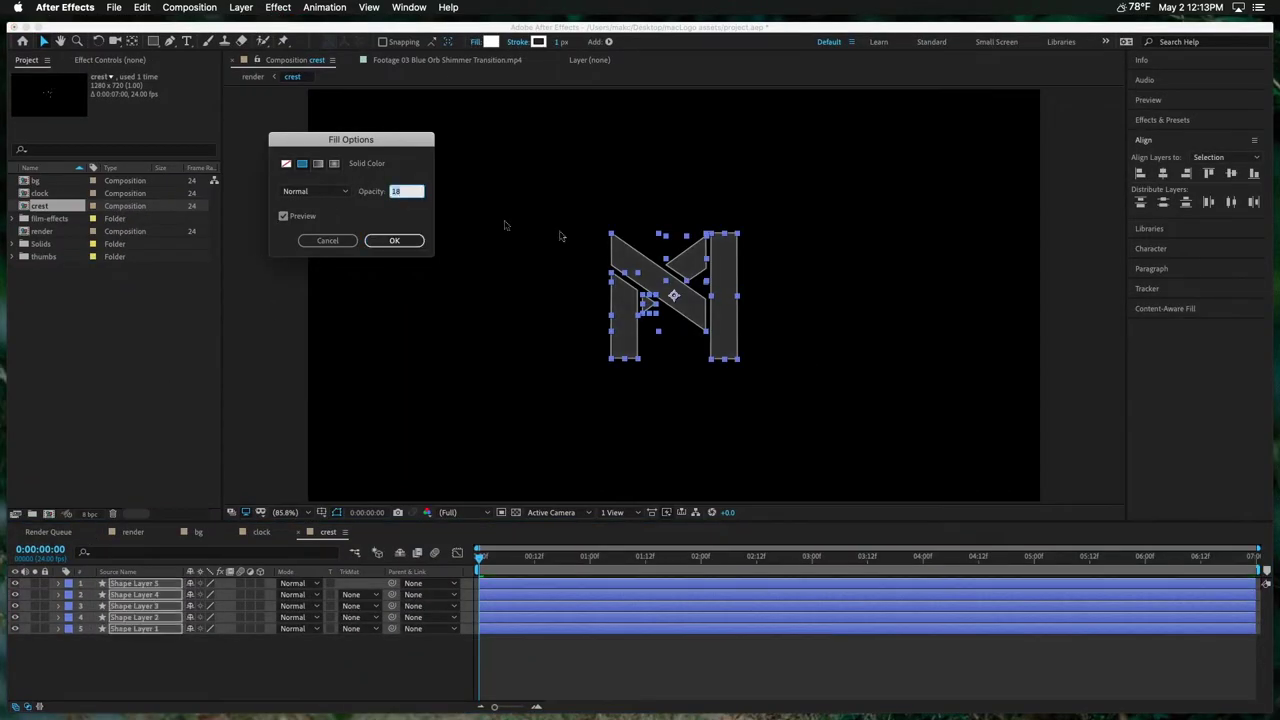
type("10")
key("Return")
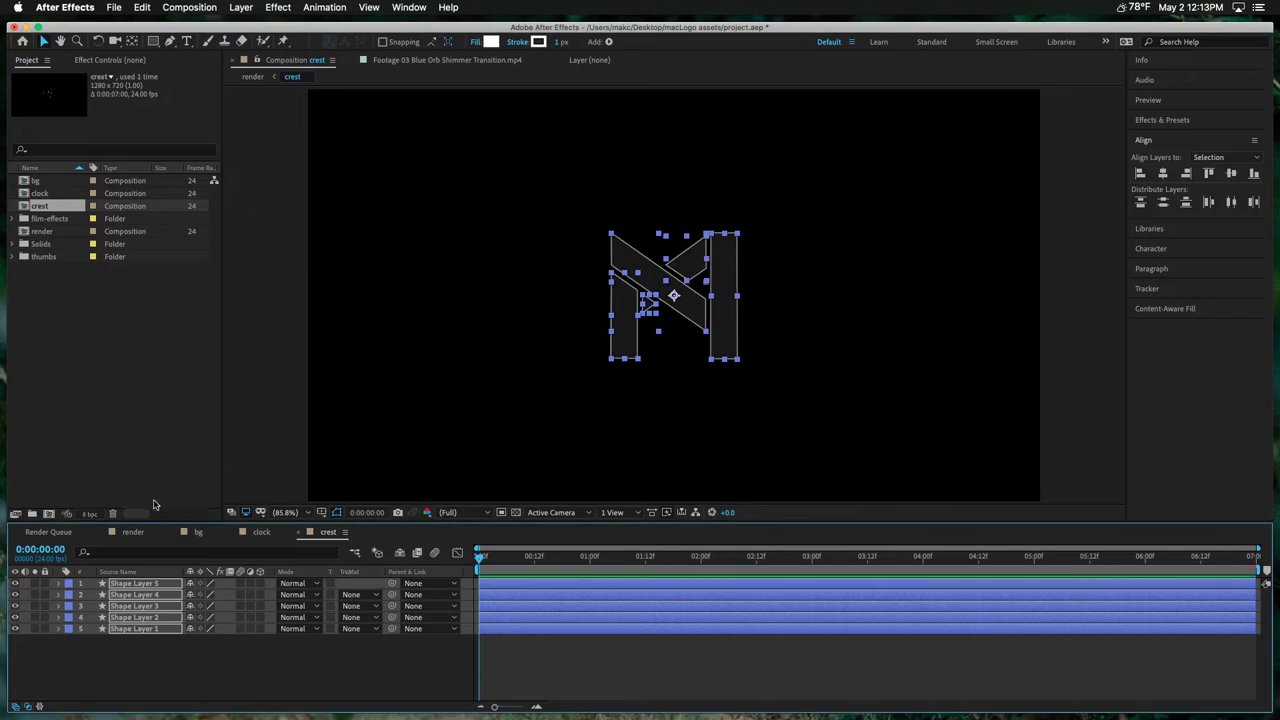
left_click(133, 531)
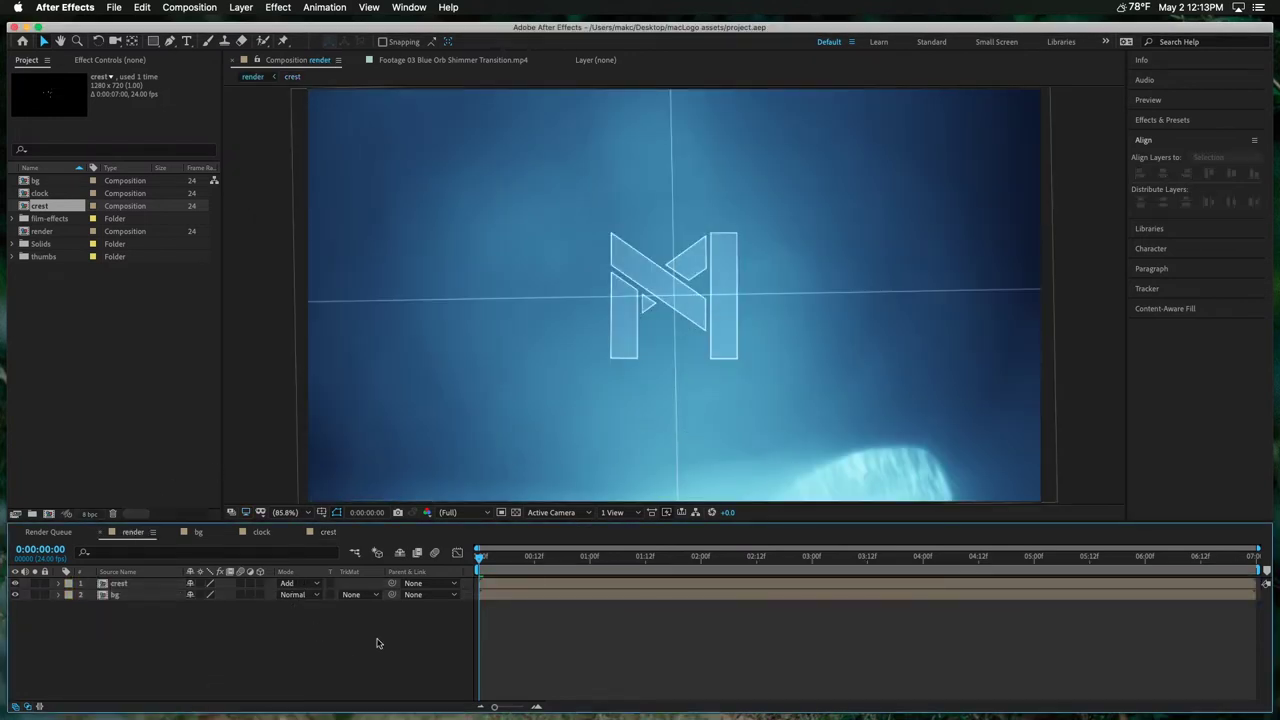
Step: Reduce the fill opacity of all five crest shape layers further, return to the render composition and save the project
left_click(322, 532)
left_click_drag(309, 686, 58, 578)
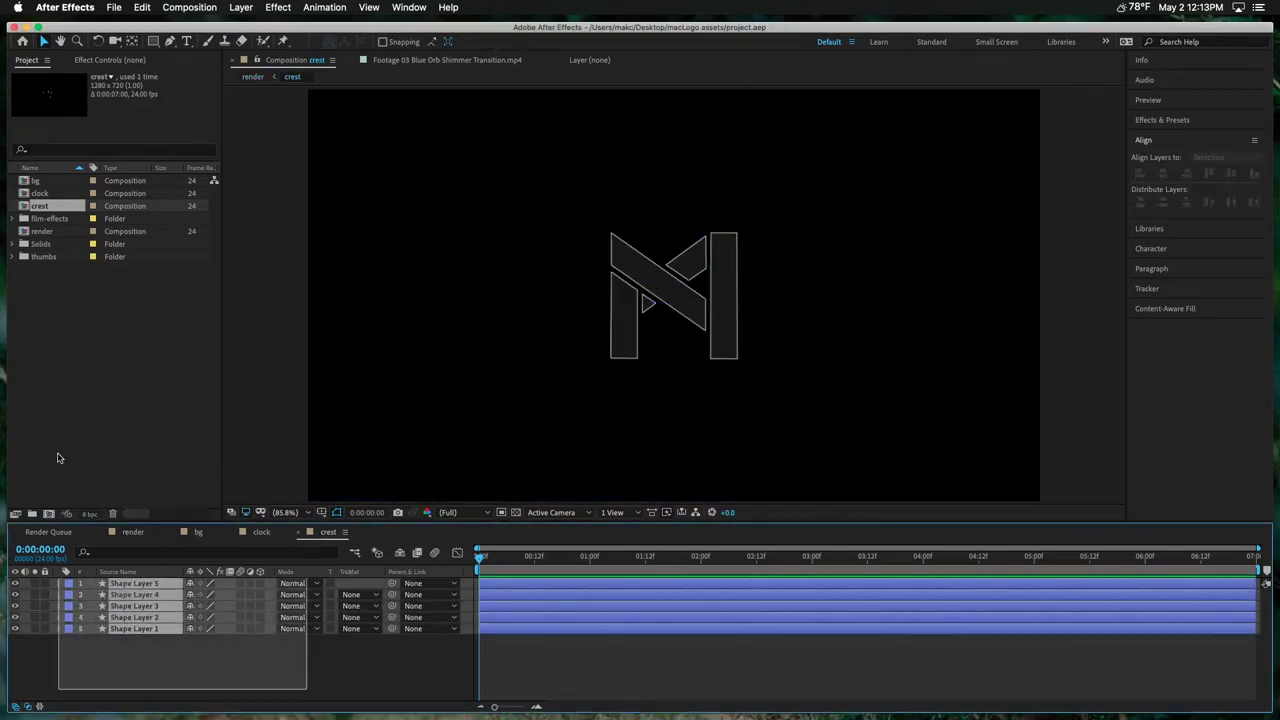
left_click(476, 44)
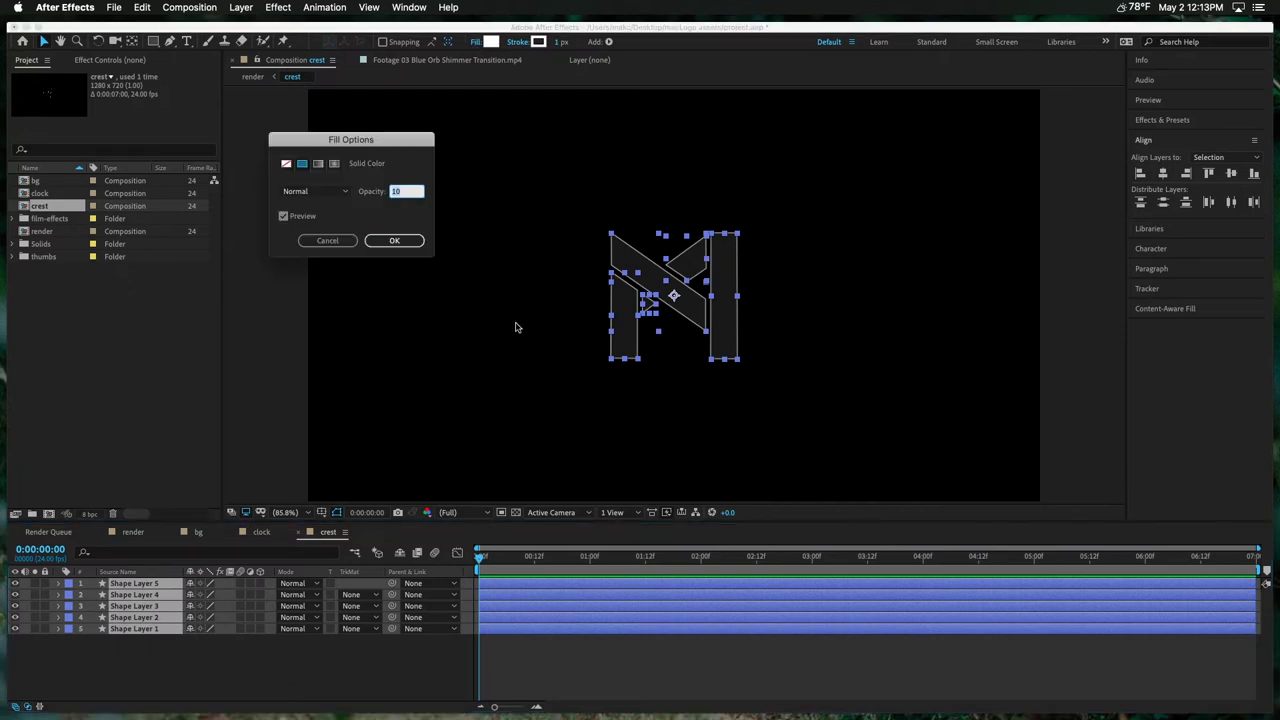
type("0")
left_click(420, 250)
left_click(666, 698)
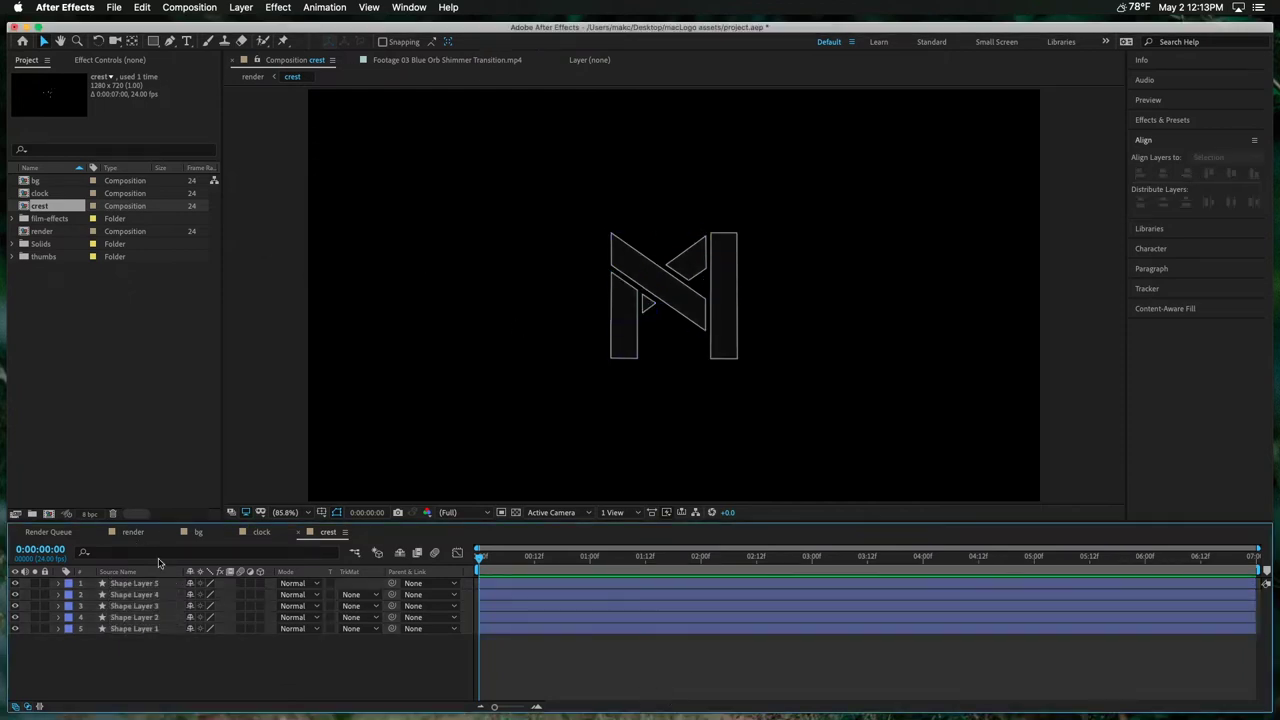
left_click(133, 532)
key("super+s")
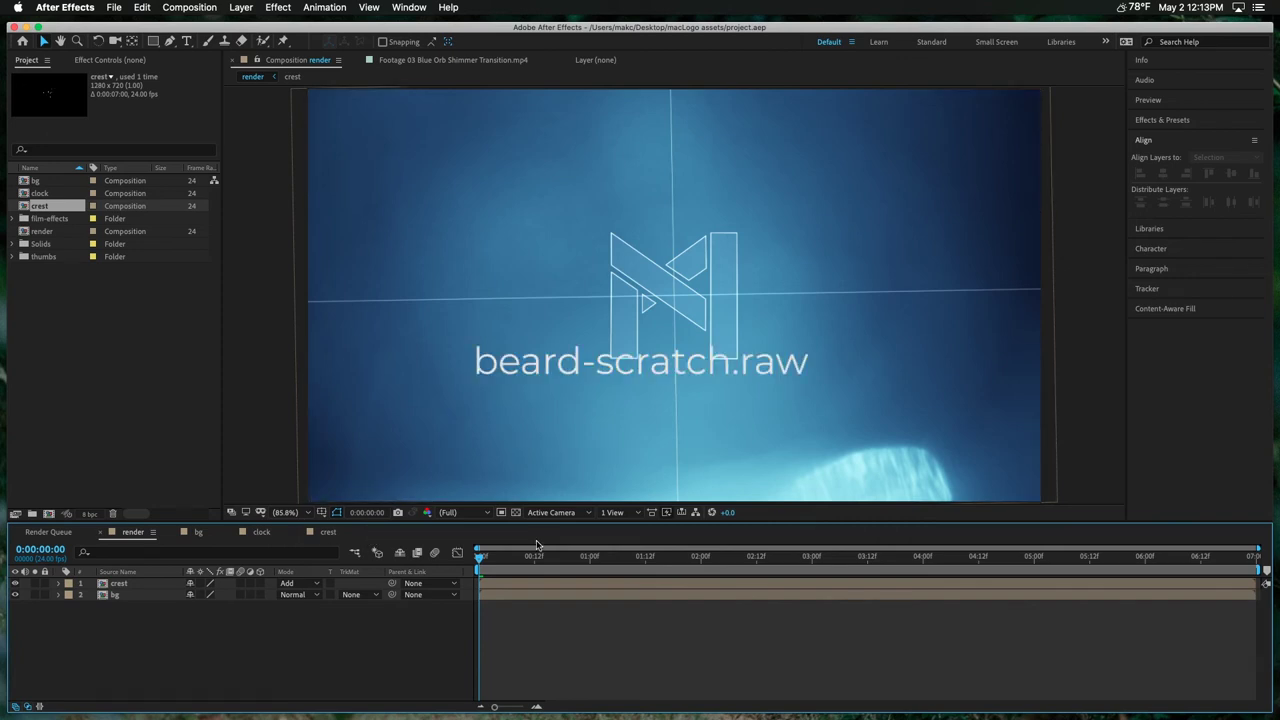
Step: Place the clock composition between the crest and bg layers in the render composition
left_click(48, 204)
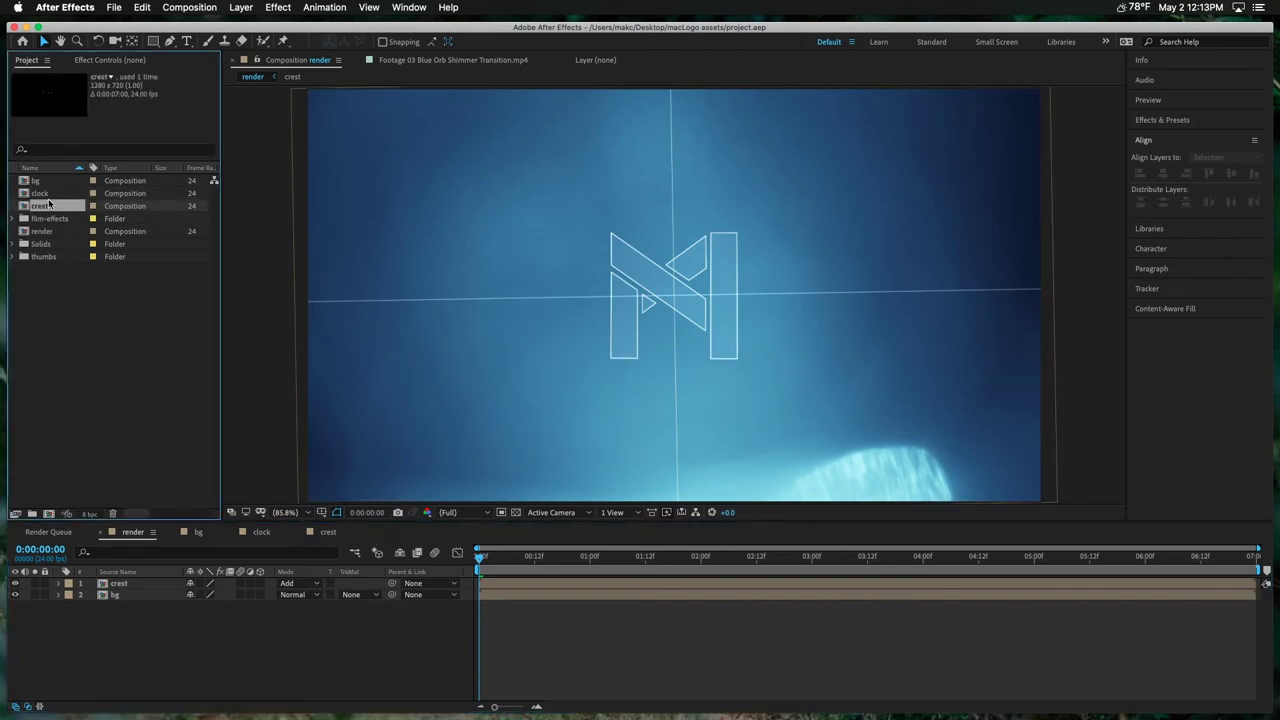
left_click_drag(40, 194, 115, 595)
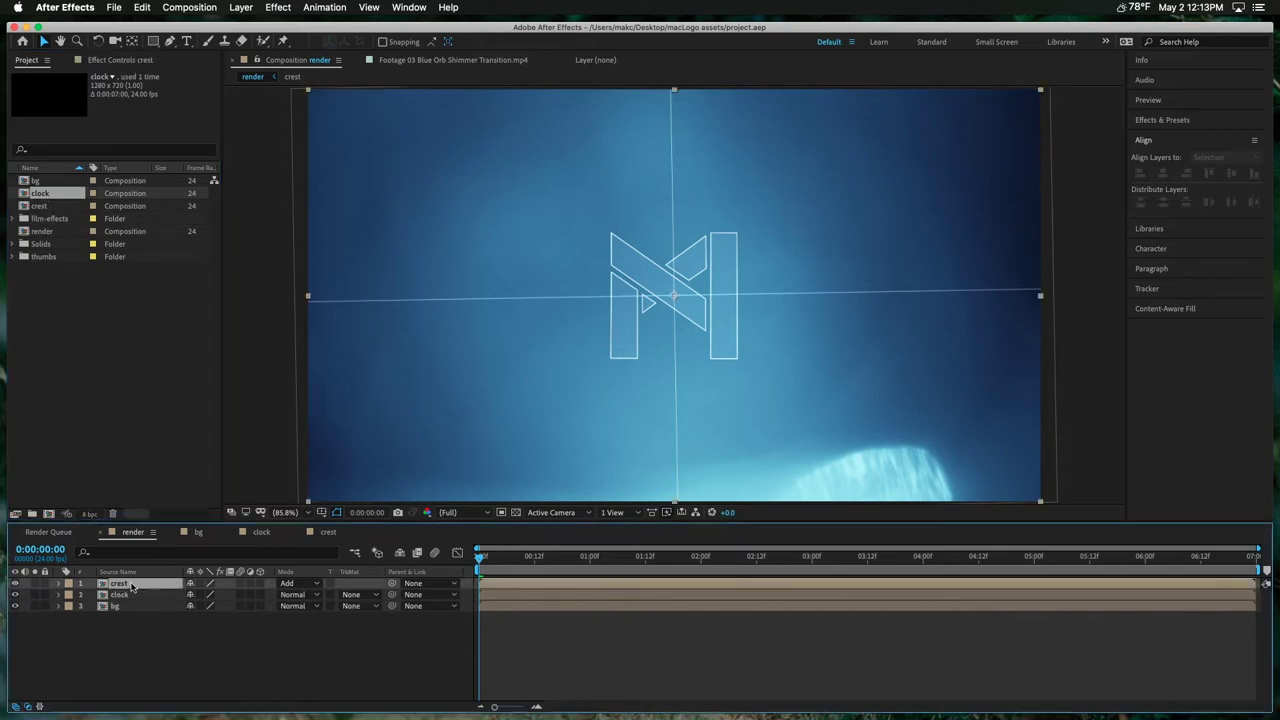
Step: Pre-compose the crest and clock layers as "crest & clock" and set the new layer's blending mode to Add
left_click(240, 7)
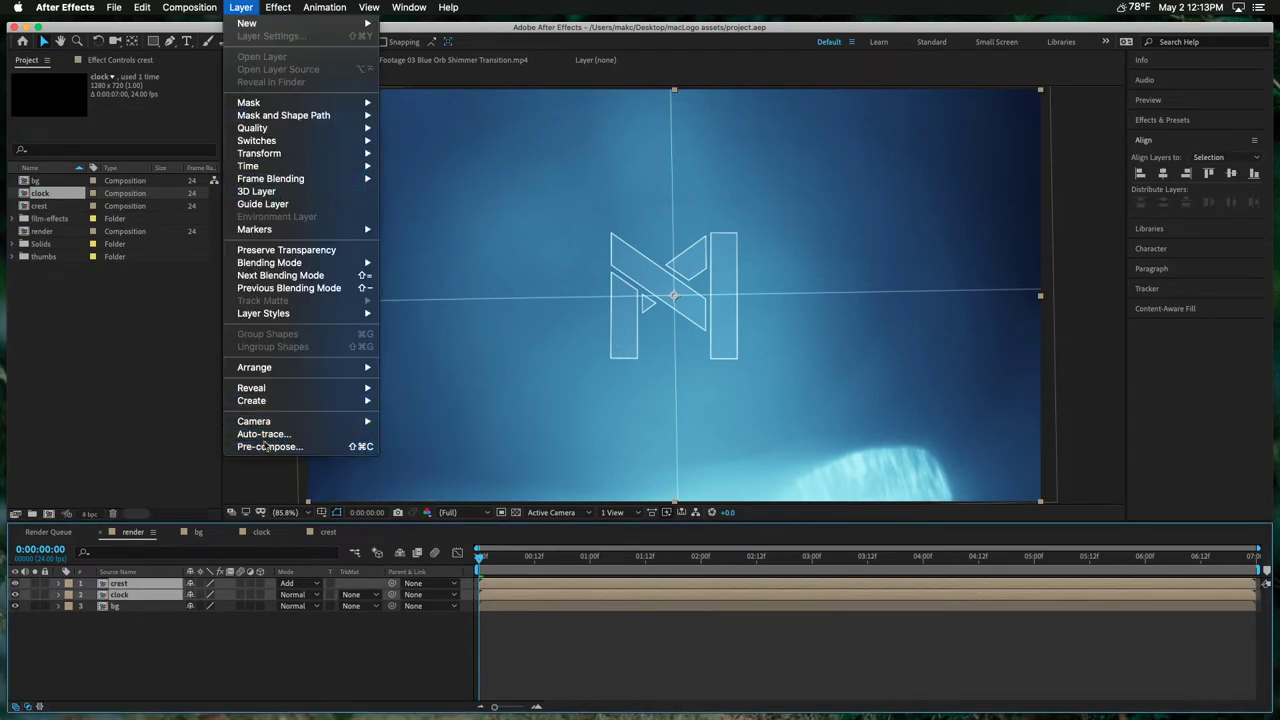
left_click(270, 443)
type("crest & clock")
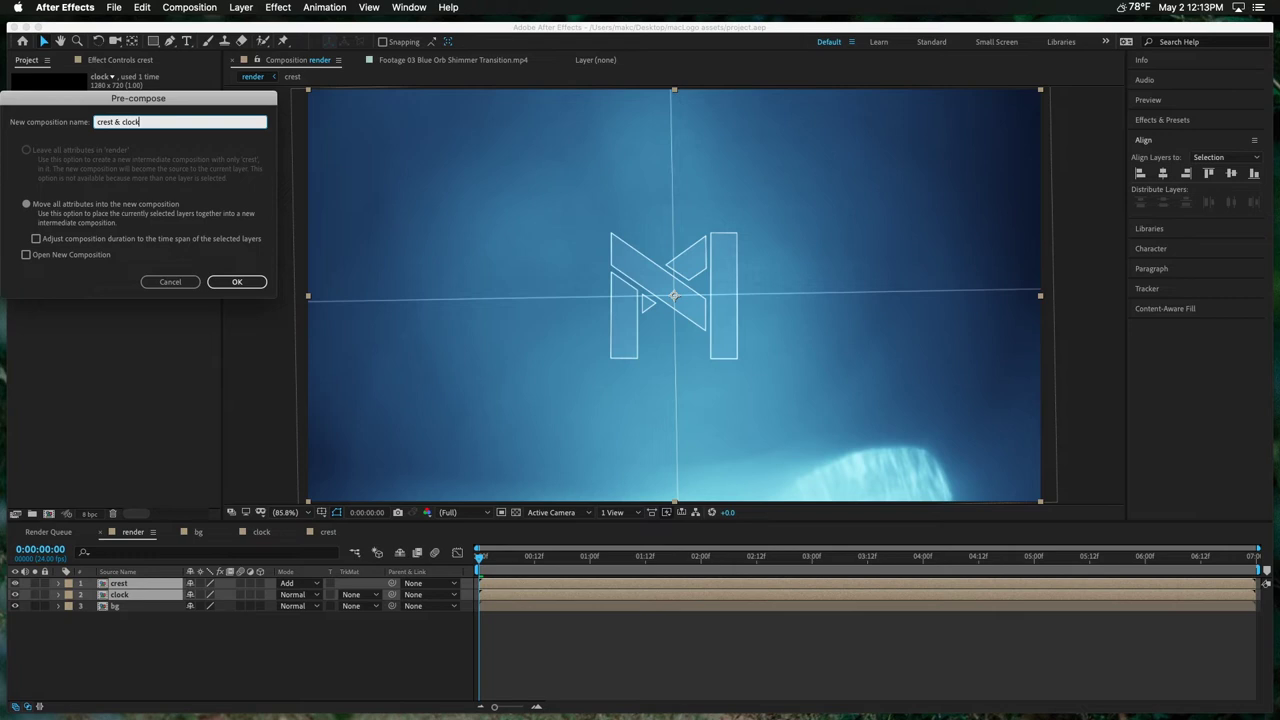
key("Return")
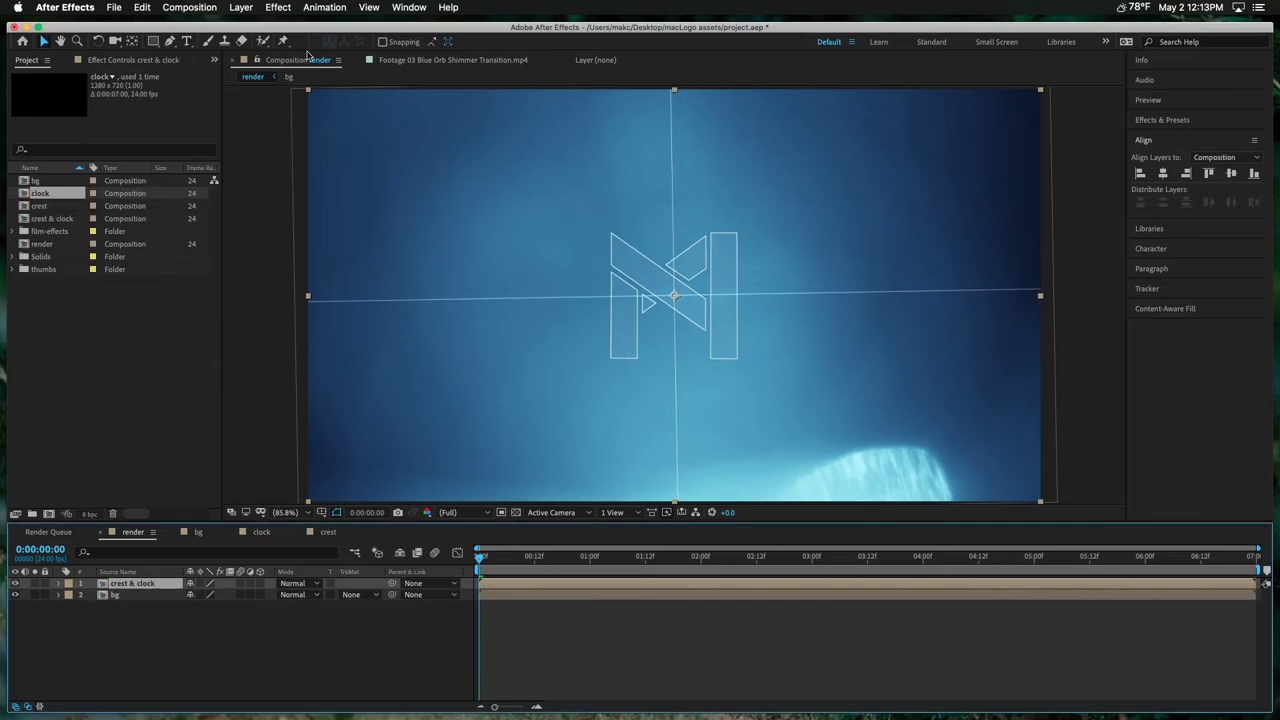
left_click(297, 583)
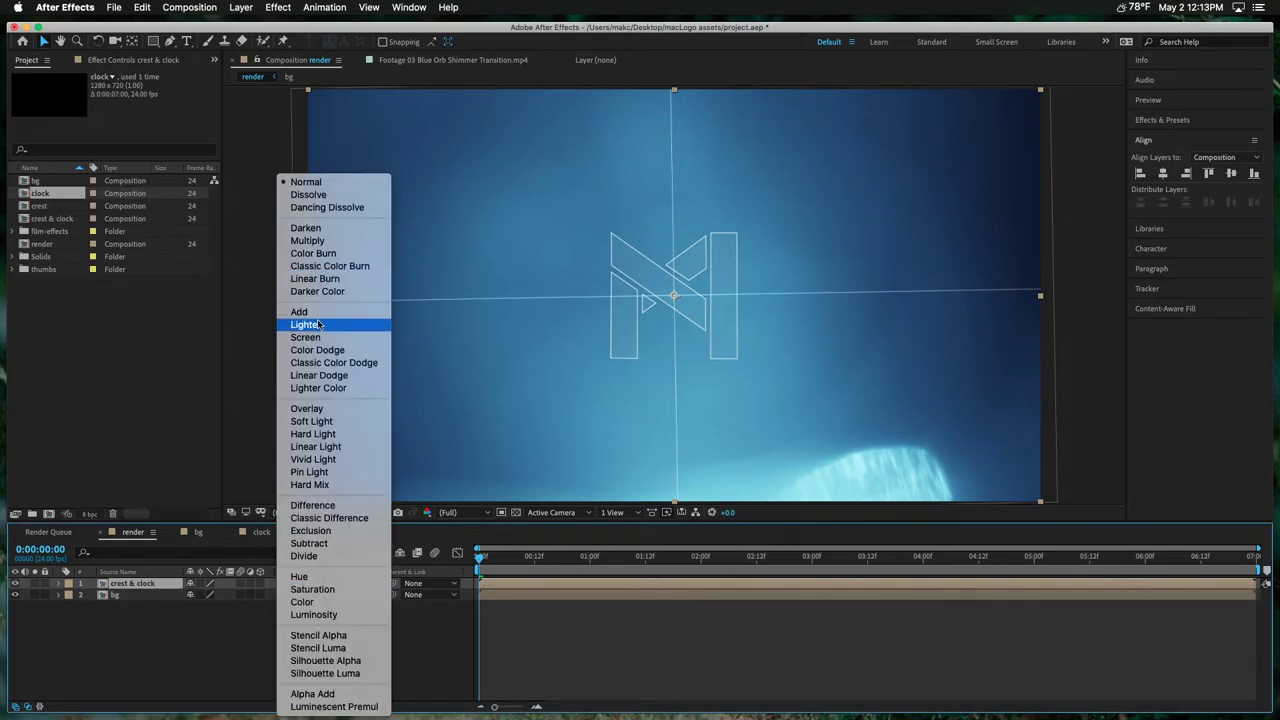
key("Return")
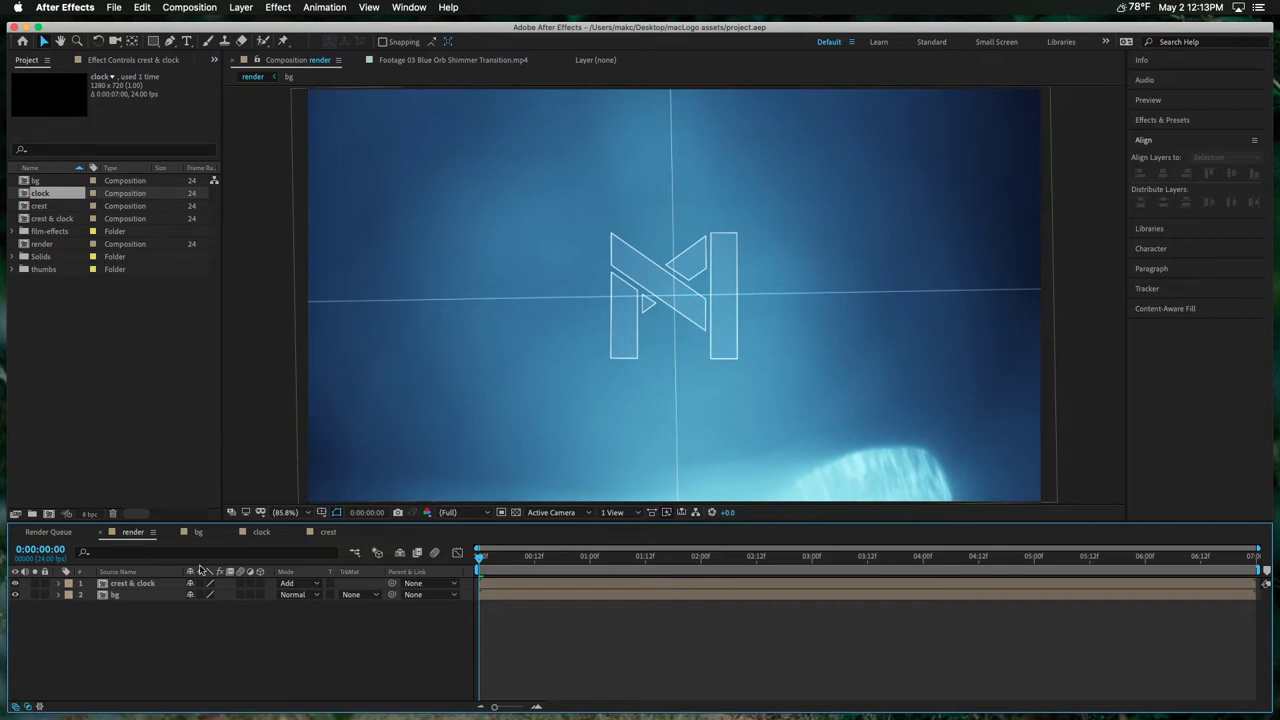
Step: Add a text layer reading 2011 and 2012, separated by a gap of spaces, in the clock composition
left_click(257, 535)
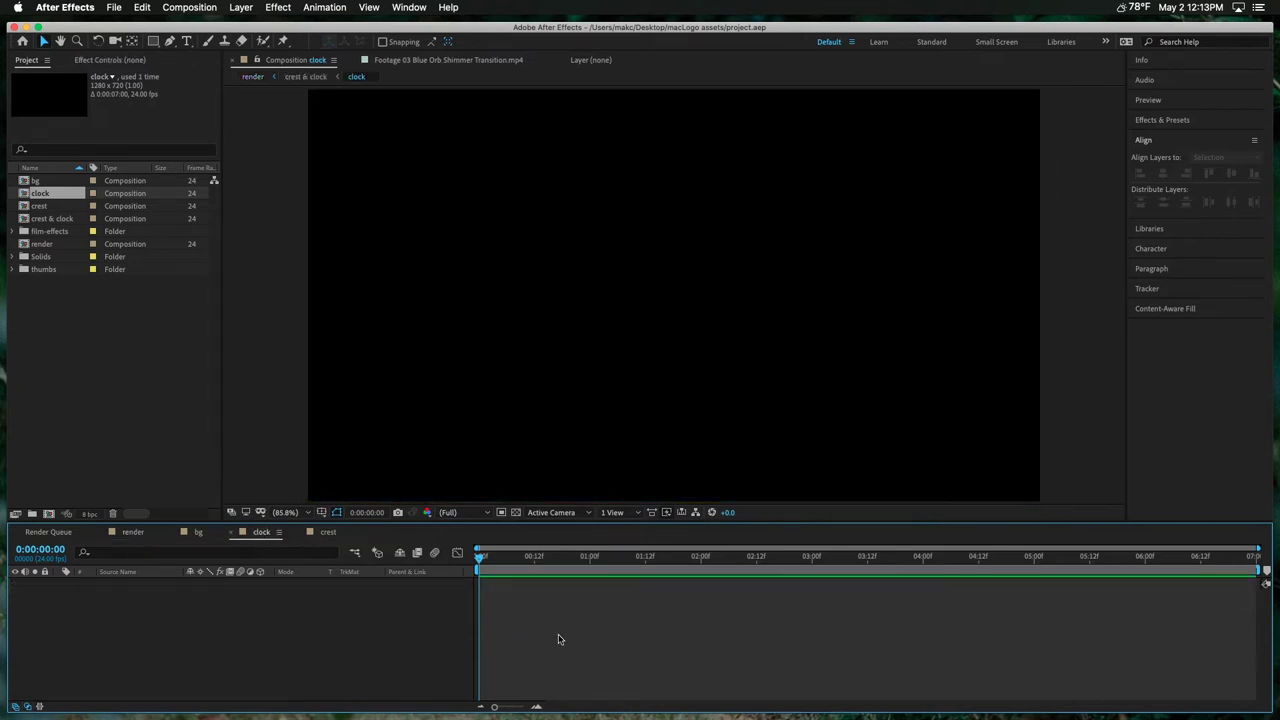
key("super+t")
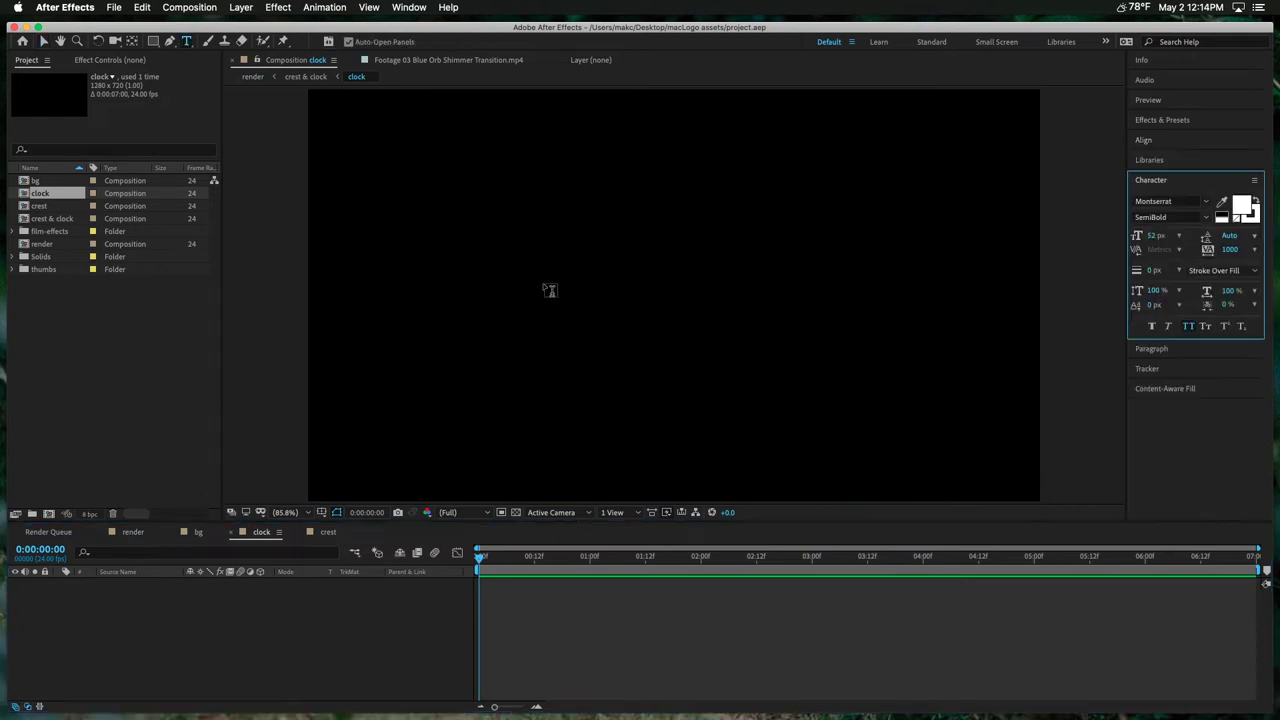
left_click(473, 185)
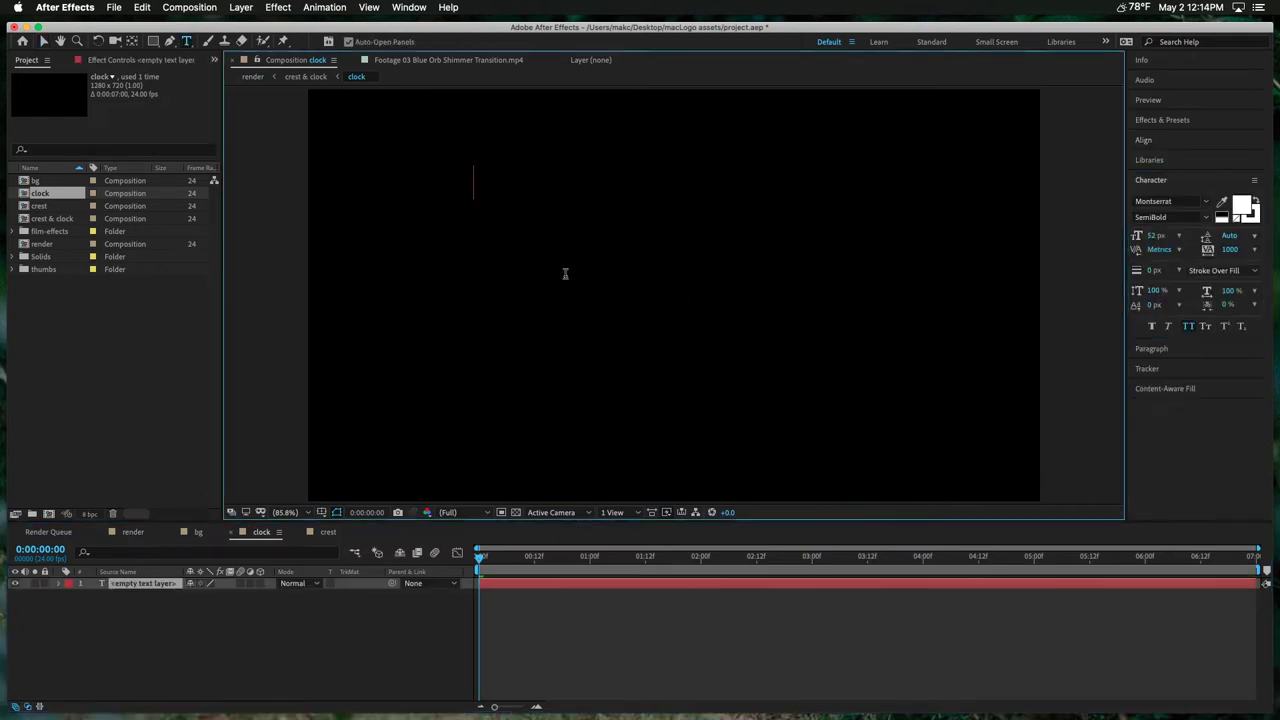
type("2011  20")
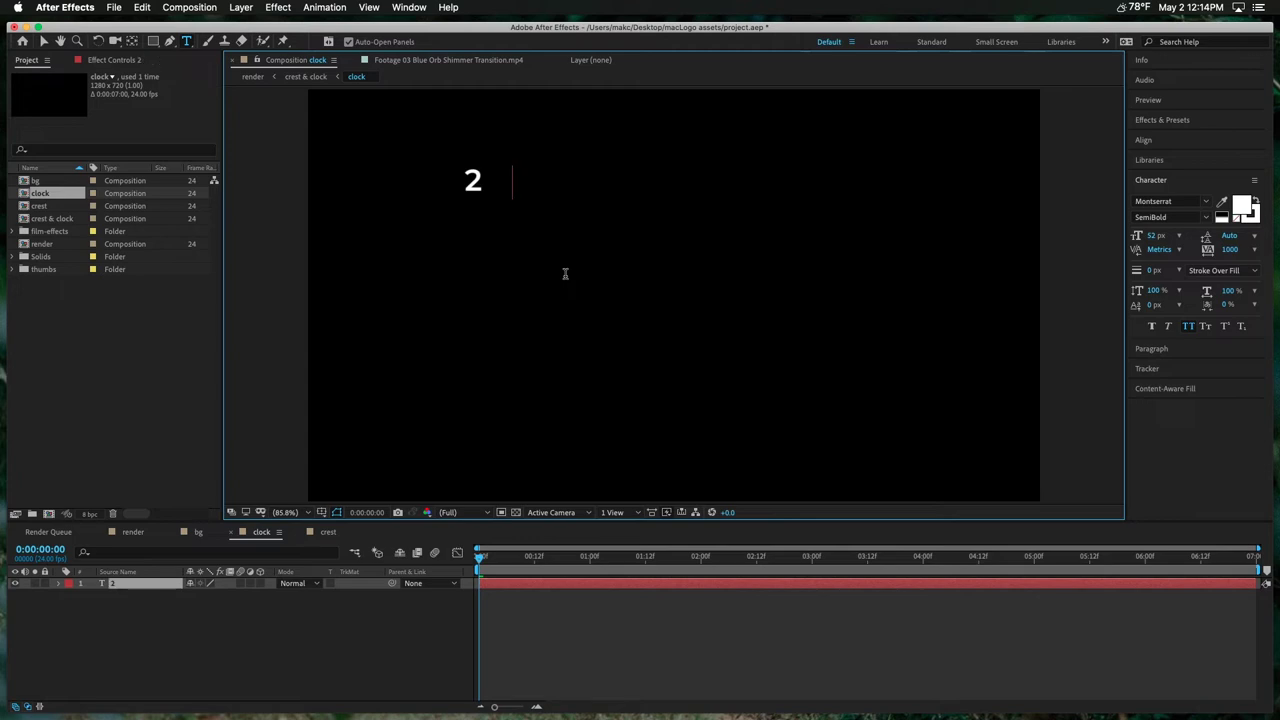
type("12")
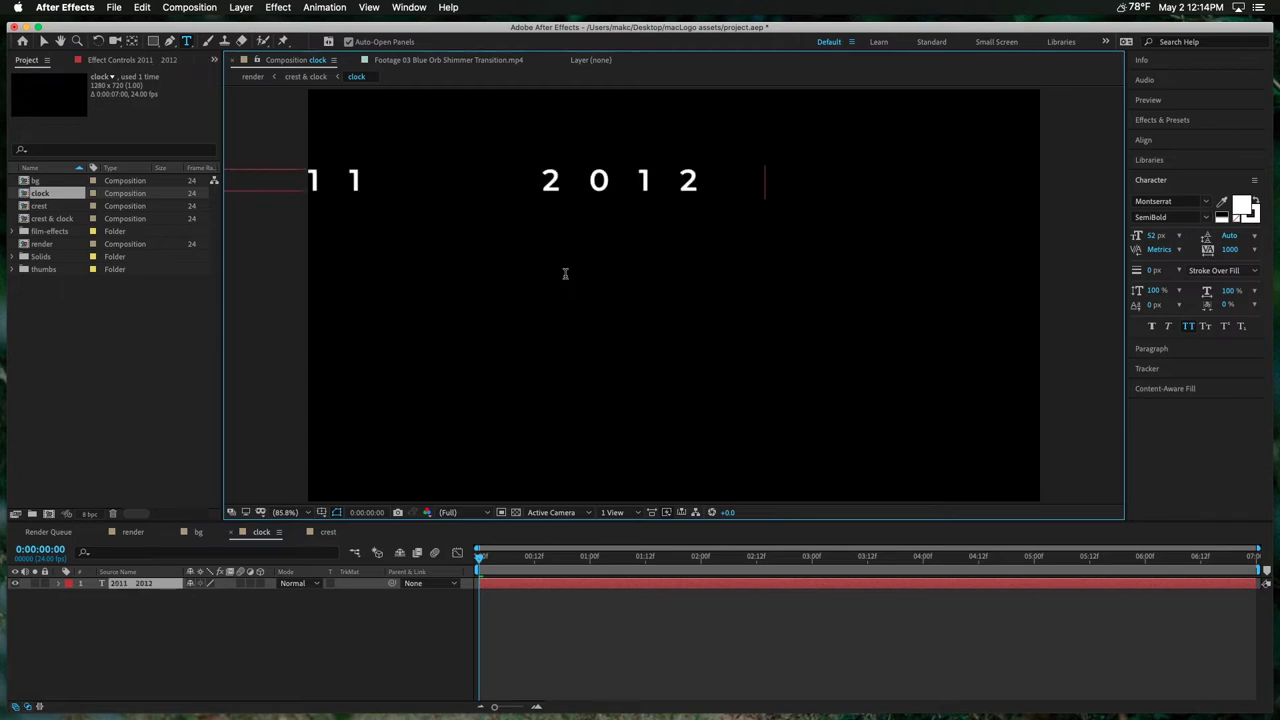
Step: Move the year text fully into the frame near its middle and set its tracking to 0
left_click(42, 41)
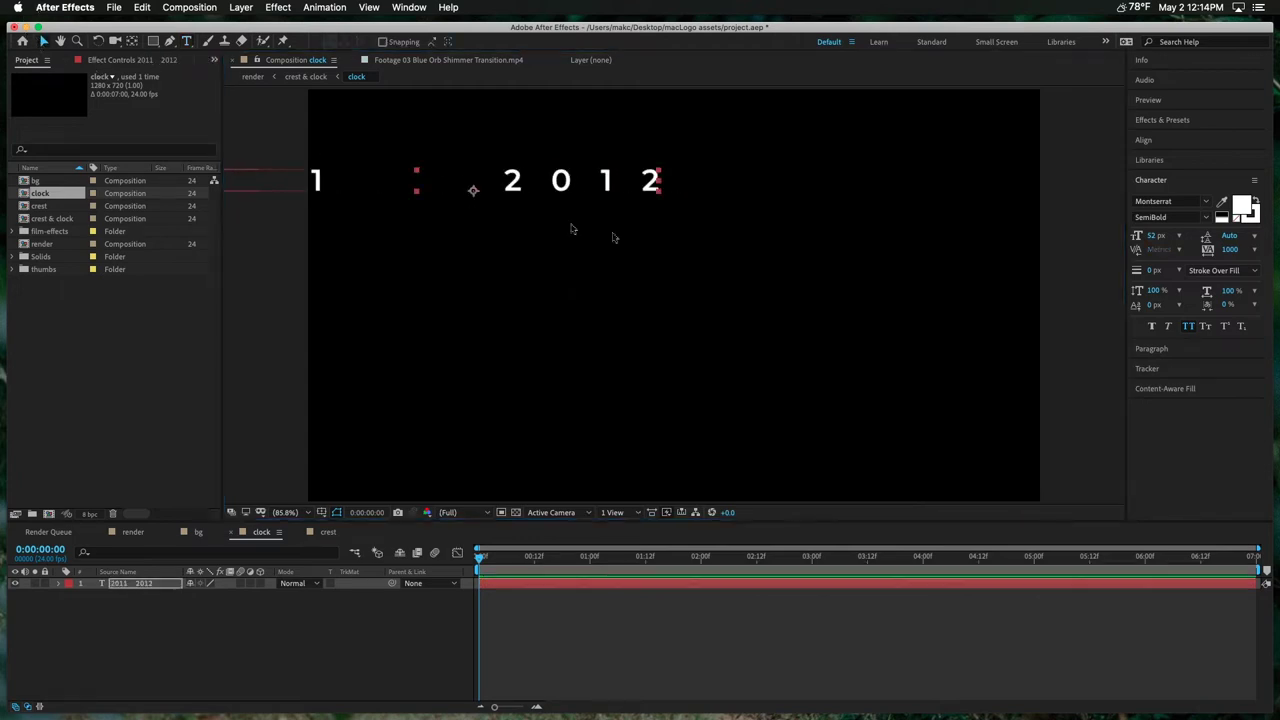
left_click_drag(574, 184, 899, 317)
left_click(1231, 249)
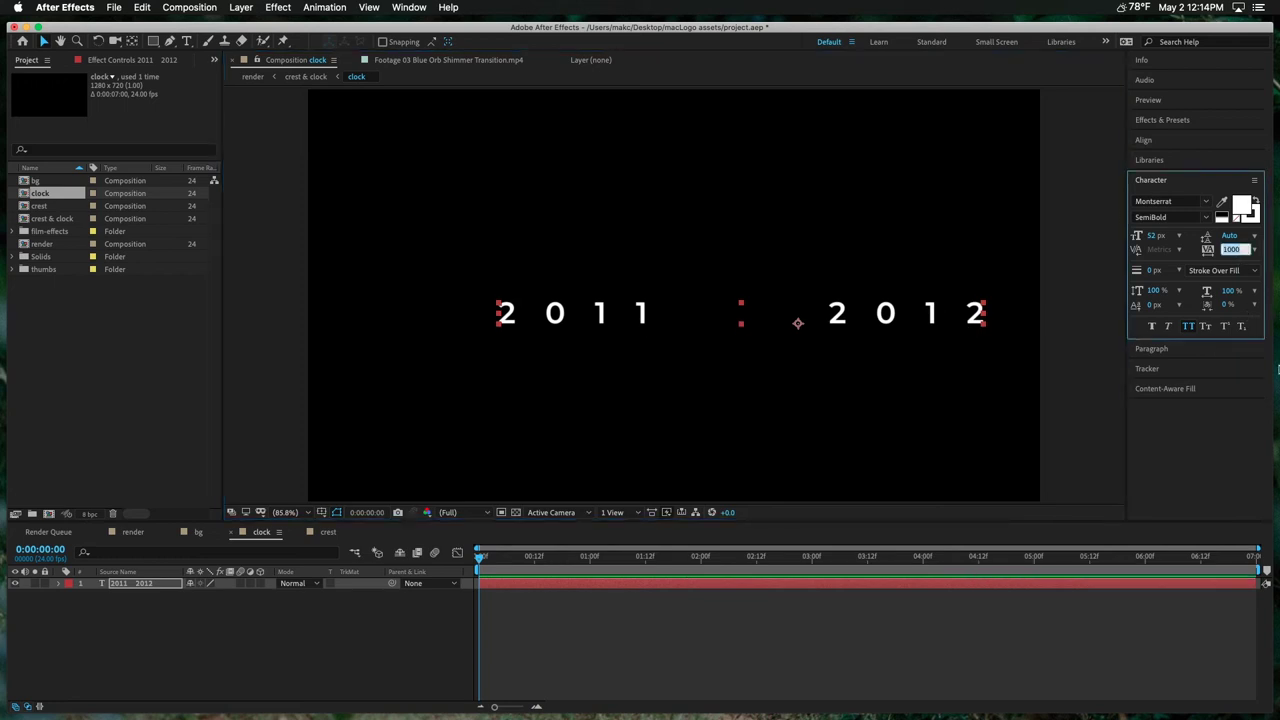
type("0")
key("Return")
Step: Change the font of the year text to Fira Code Regular
left_click(1206, 201)
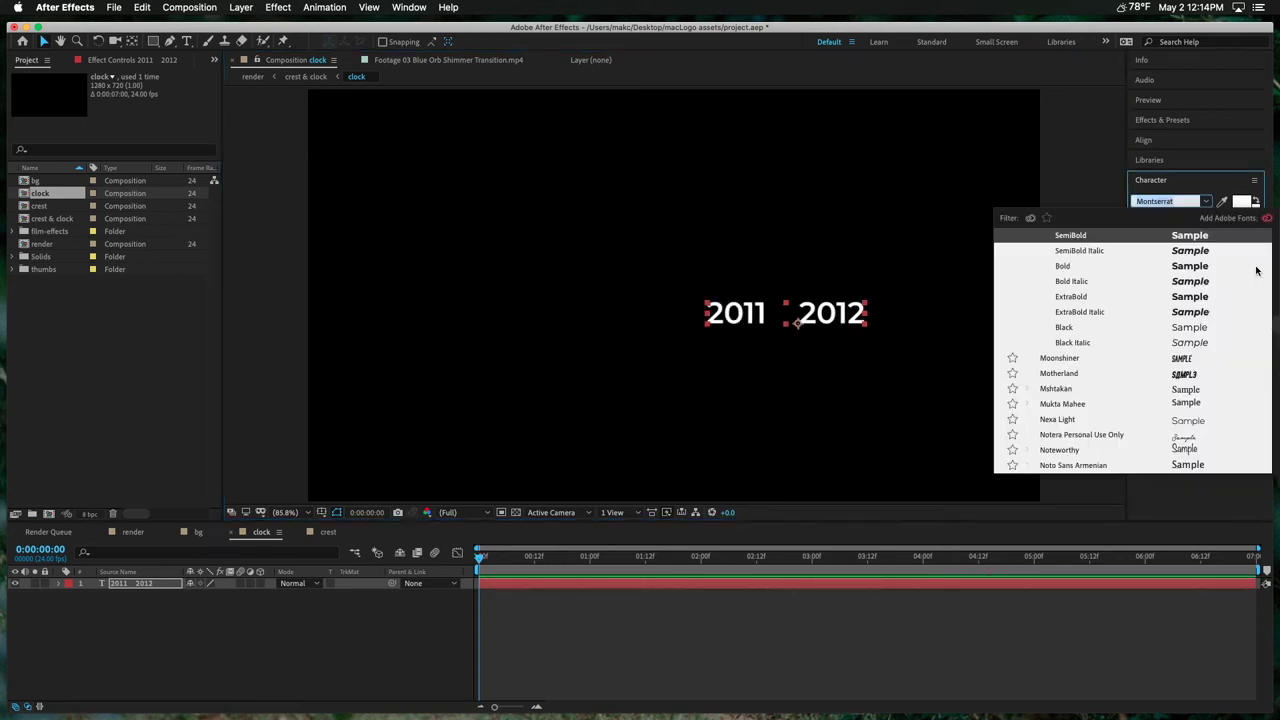
type("fira code")
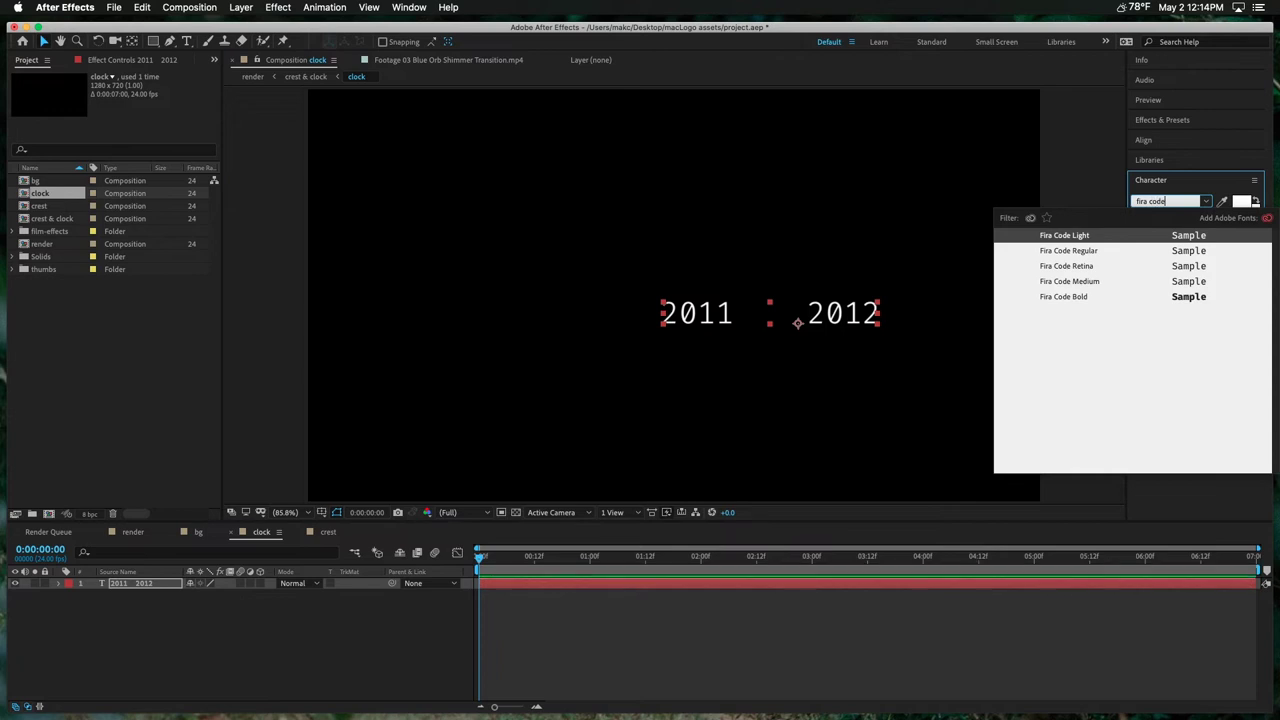
key("Down")
key("Return")
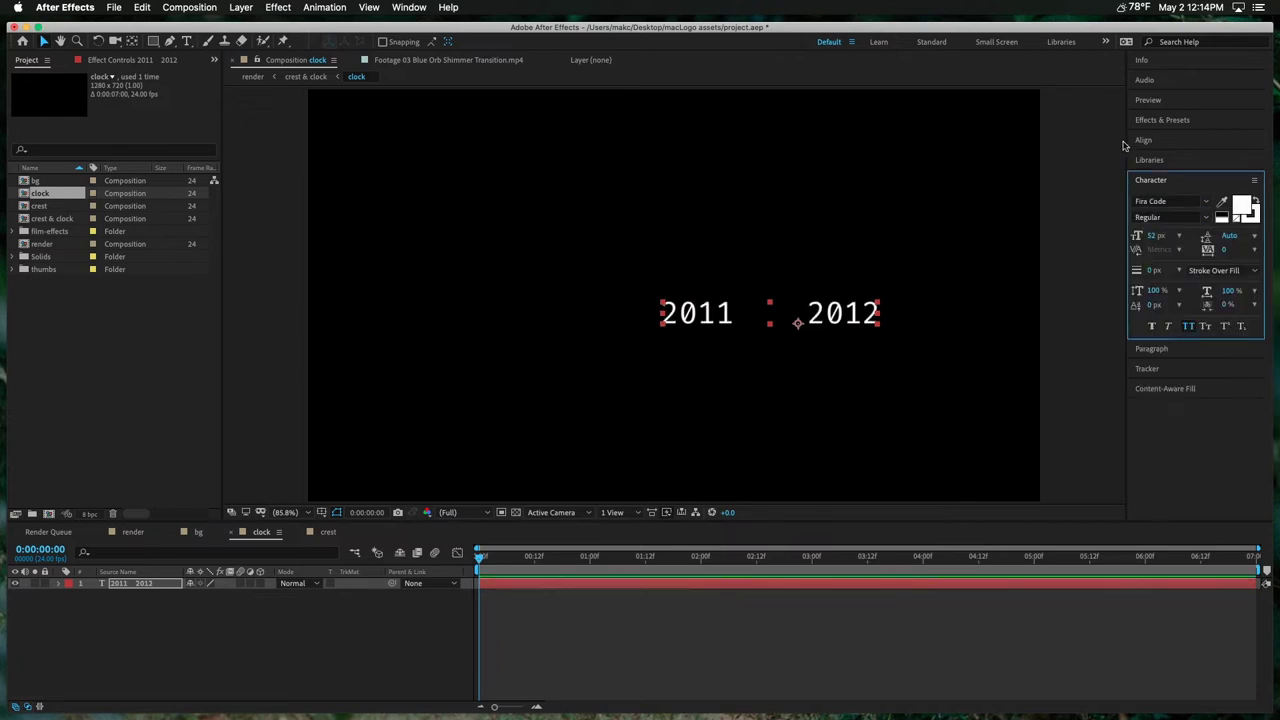
Step: Center the year text horizontally and vertically in the clock composition
left_click(1142, 141)
left_click(1164, 174)
left_click(1231, 174)
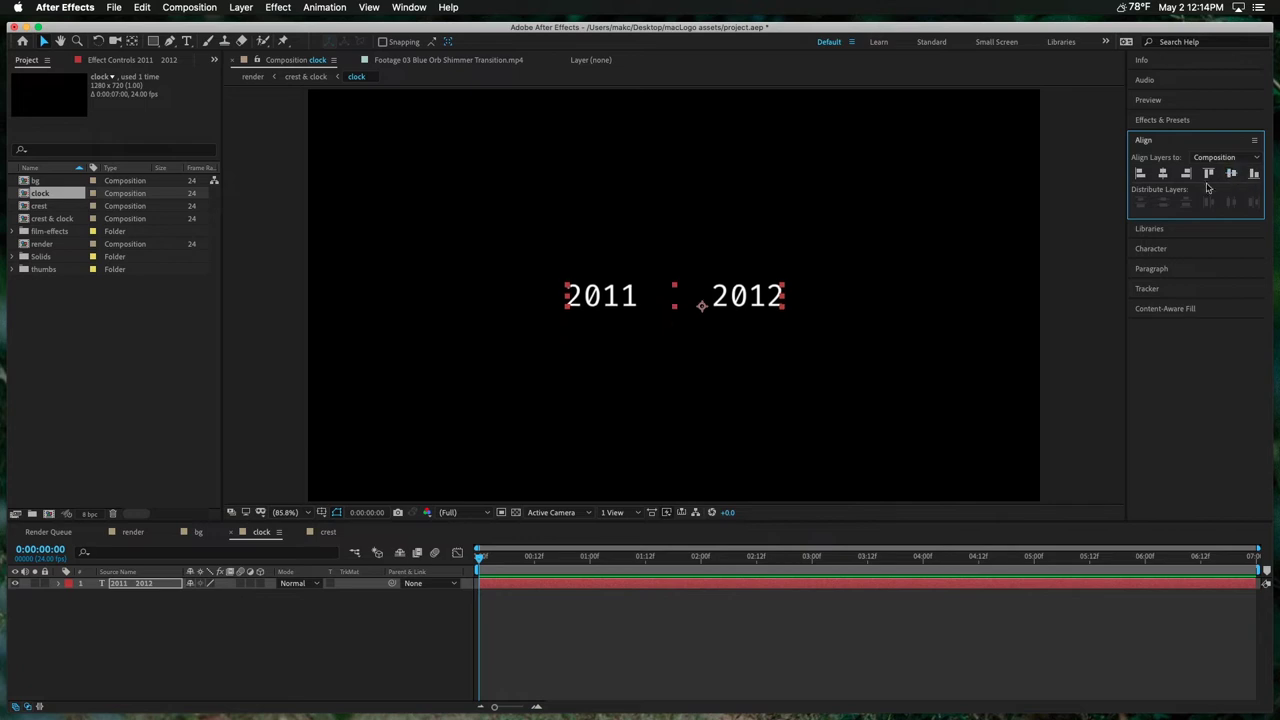
Step: Show the title/action safe guides and draw a circular Ellipse mask around the year text from the center of the frame
left_click_drag(157, 46, 202, 70)
key("apostrophe")
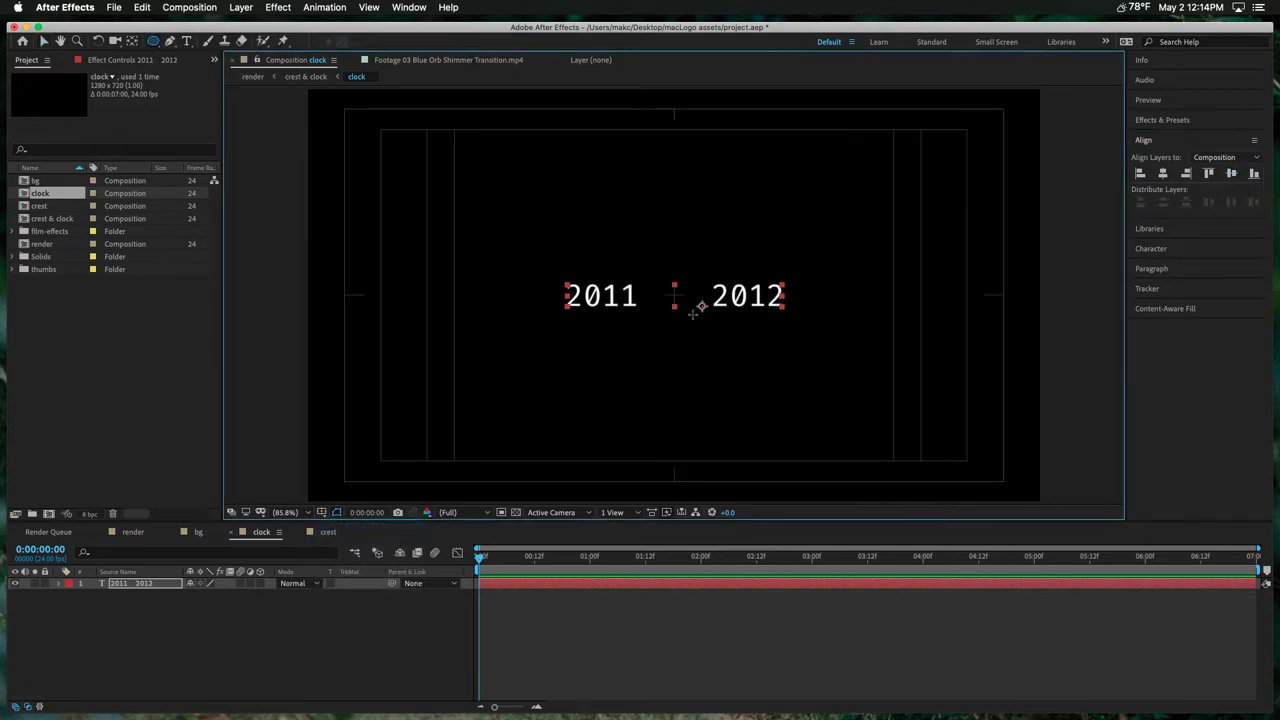
key("period")
key("period")
key("period")
key("period")
key("comma")
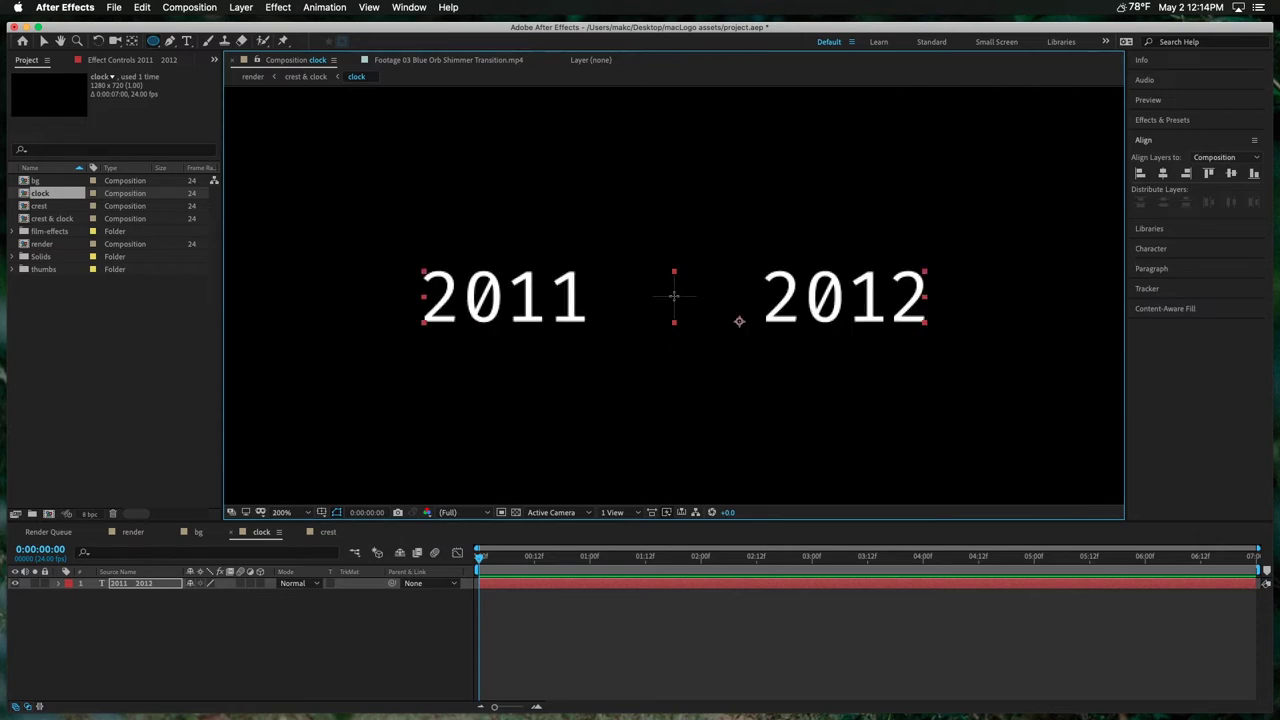
key("comma")
key("comma")
key("comma")
left_click_drag(674, 297, 767, 204)
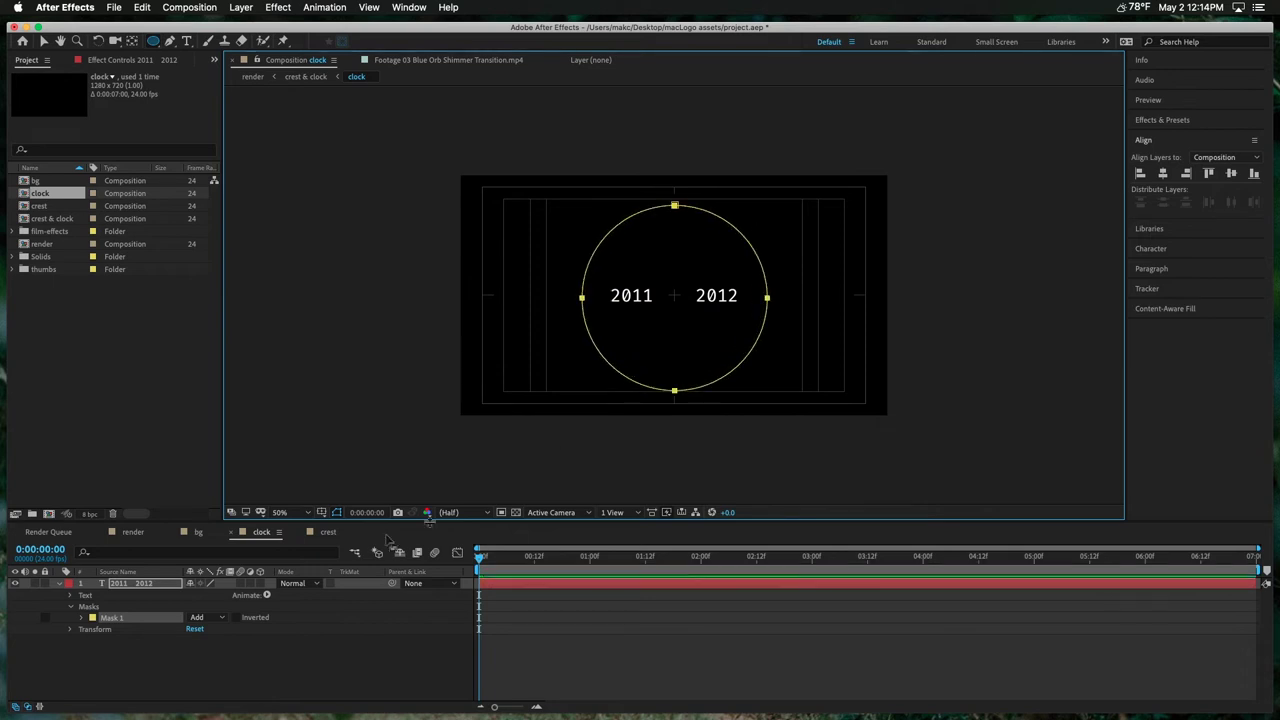
left_click(281, 512)
left_click(300, 276)
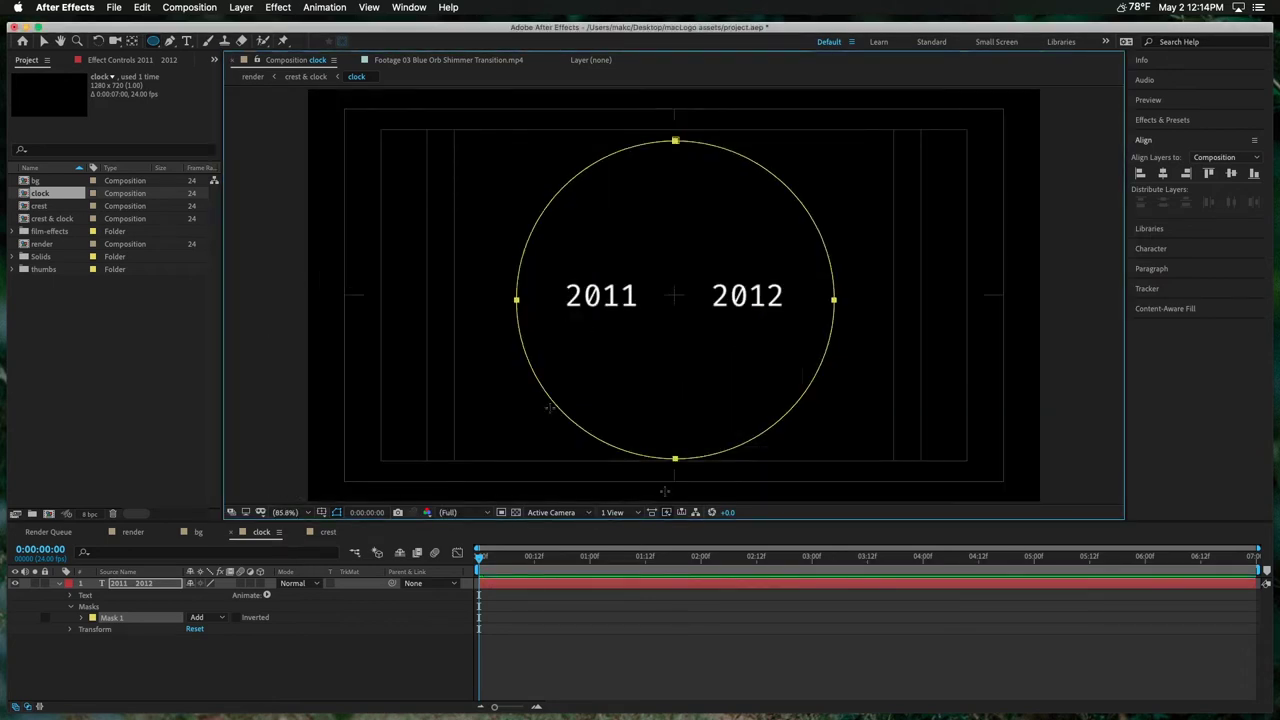
Step: Free-transform the circular mask, enlarging it slightly and centering it on the frame, and deselect it
key("v")
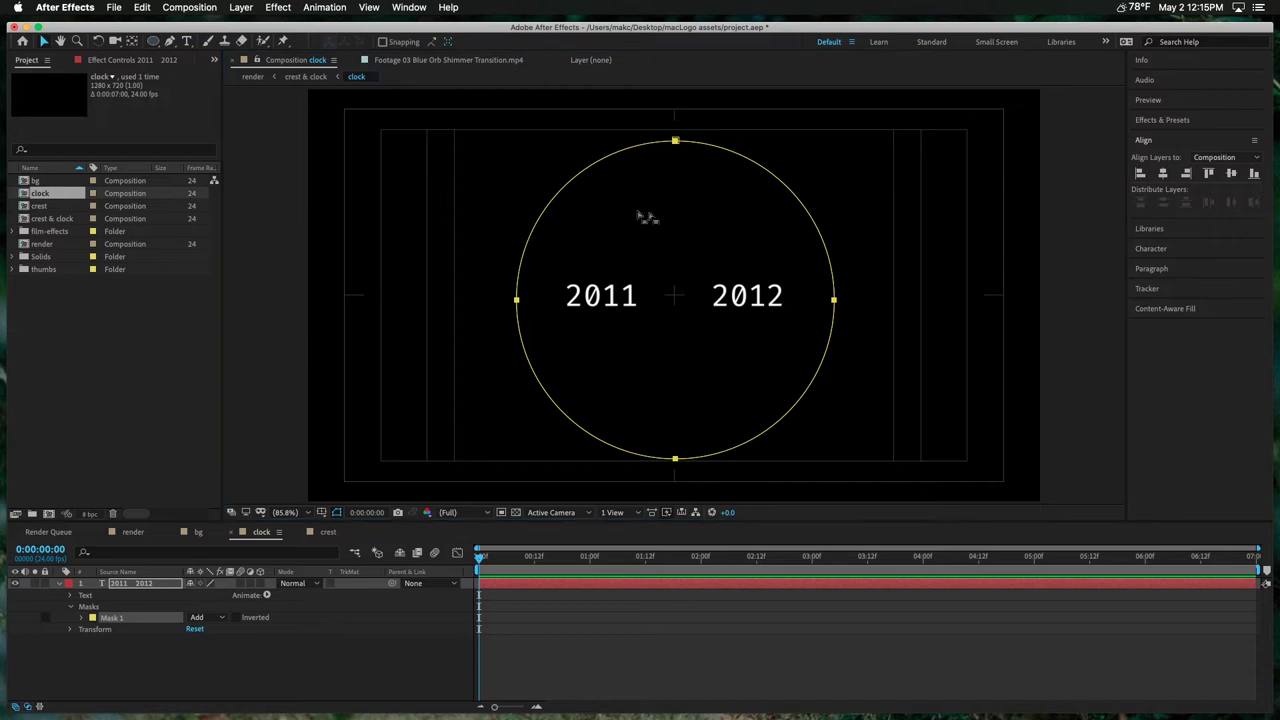
double_click(675, 141)
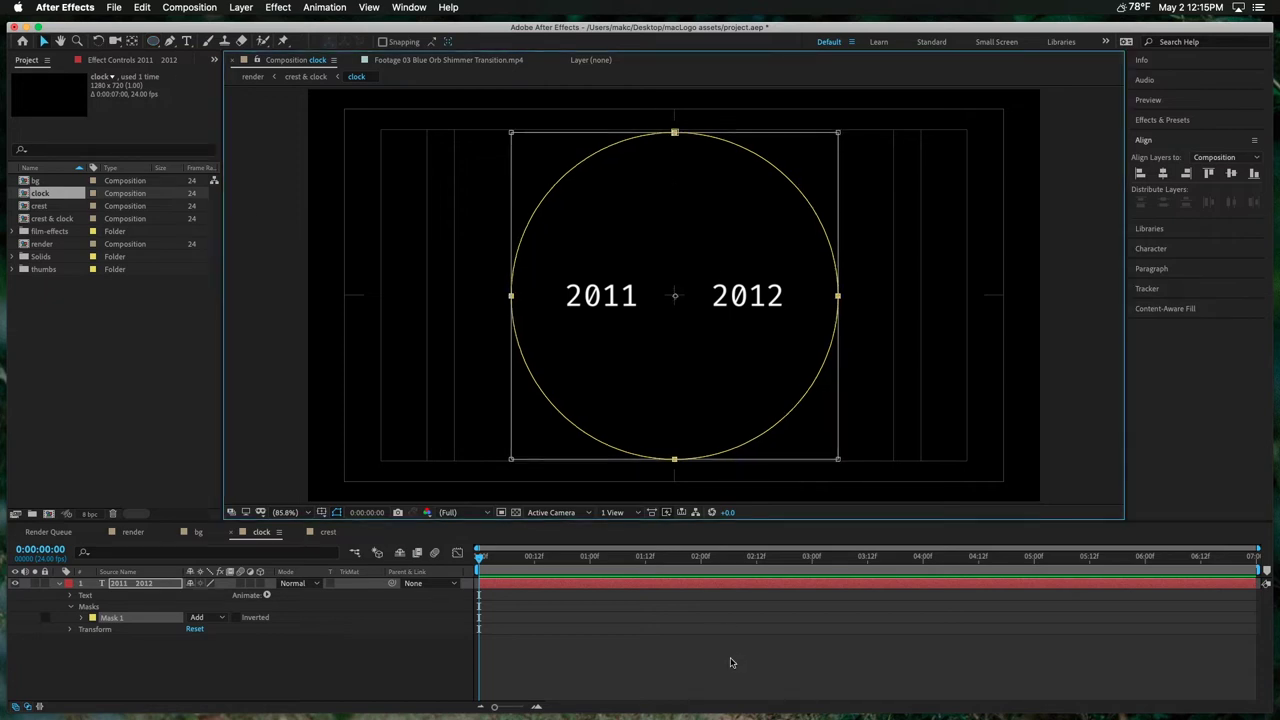
left_click(730, 656)
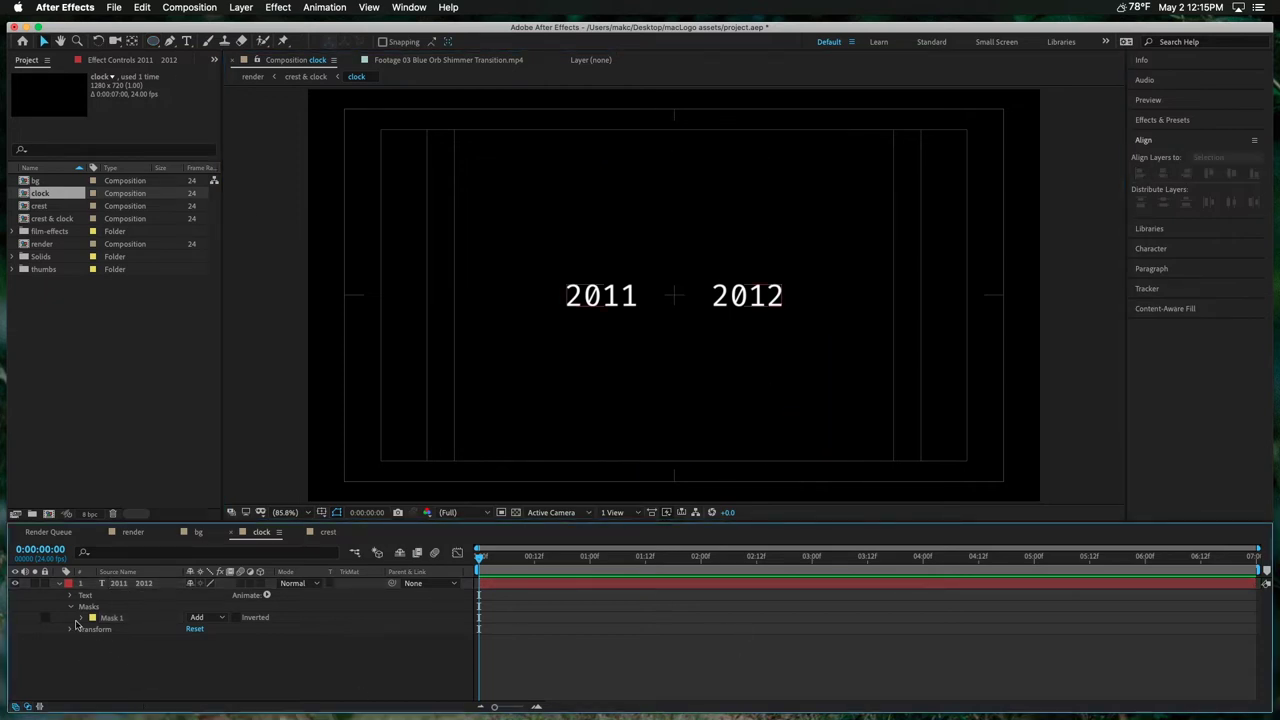
Step: Set the year text layer's path option to Mask 1 so the text follows the circle
left_click(69, 596)
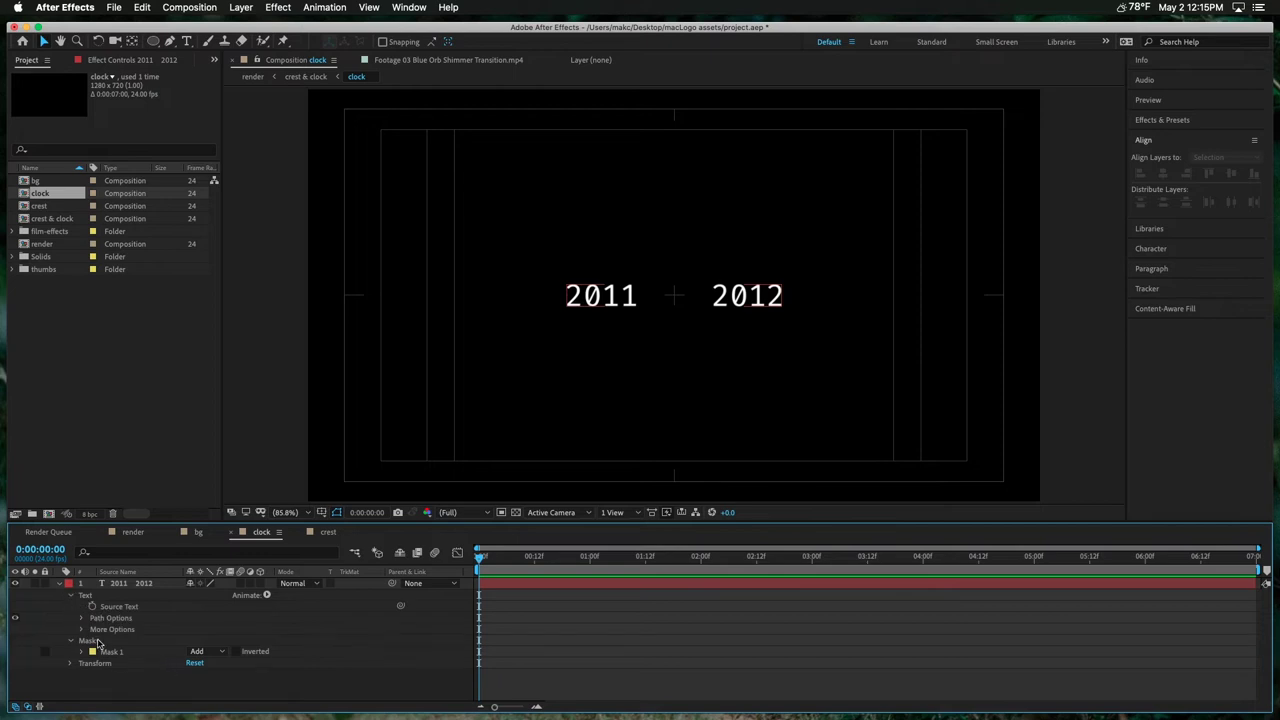
left_click(82, 618)
left_click(228, 629)
left_click(573, 675)
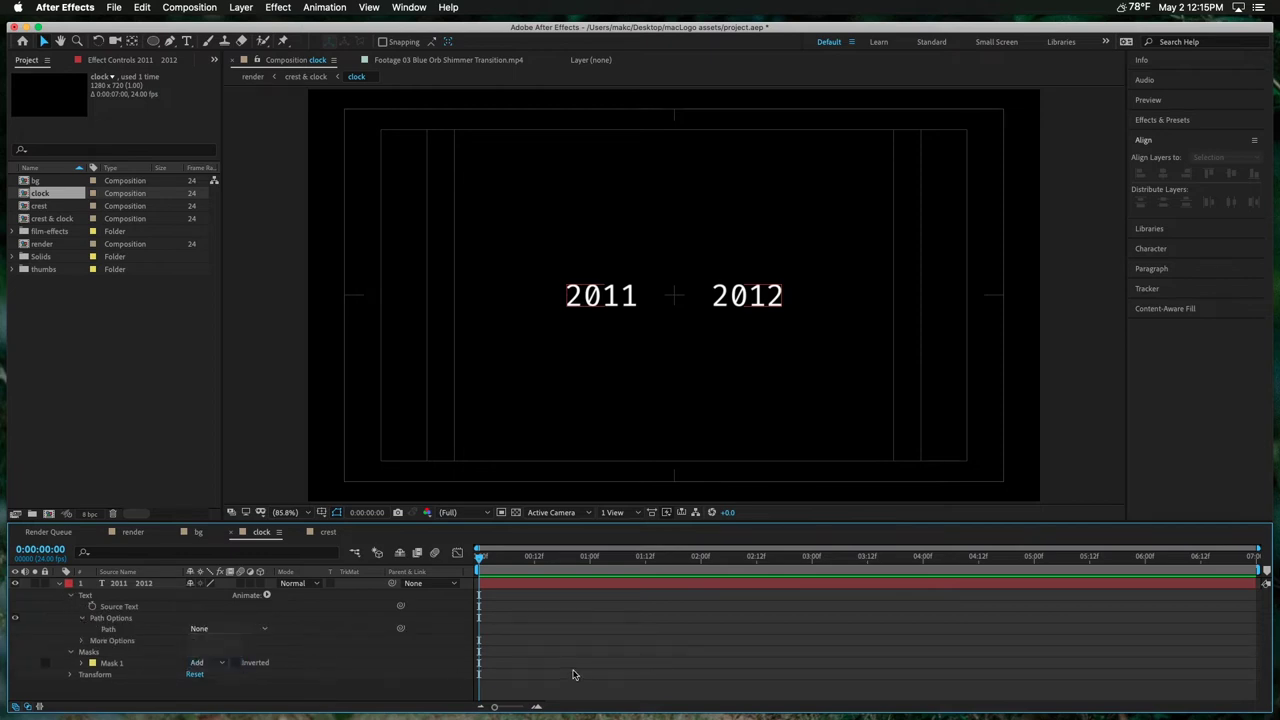
left_click(60, 584)
Step: Set the circular text's font size to 24 px and extend it with the years 2013 through 2026
double_click(130, 583)
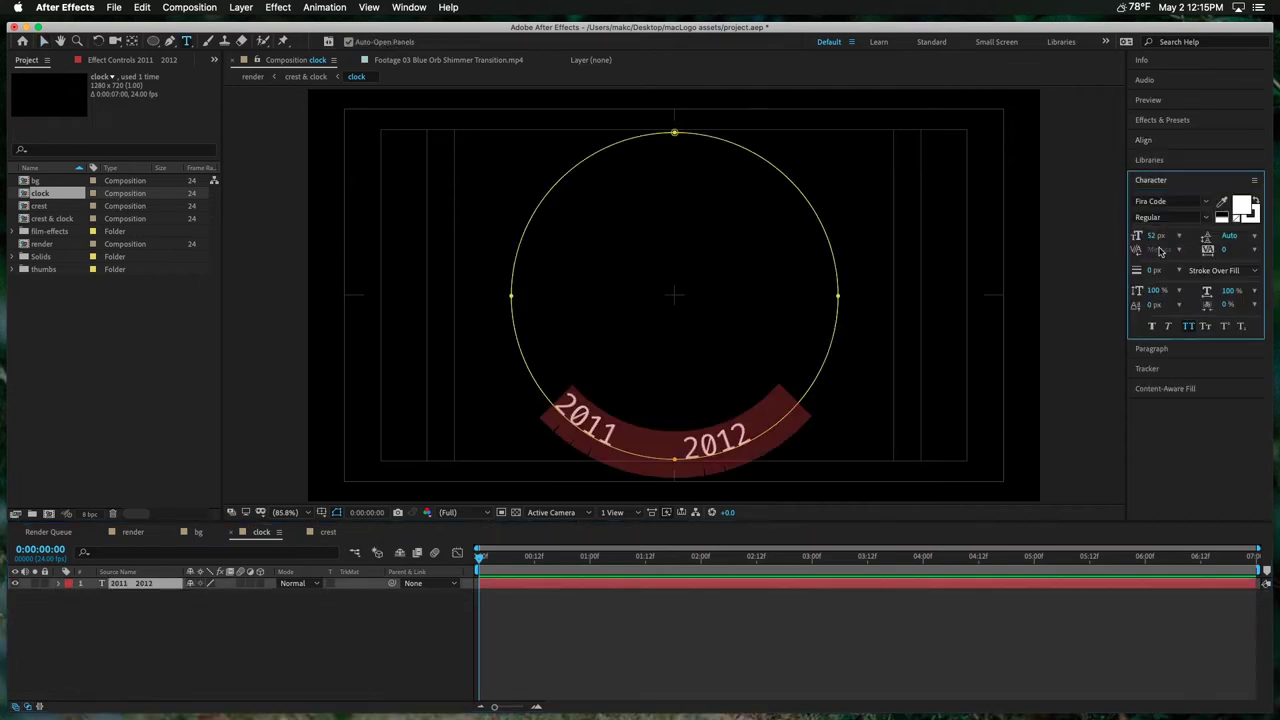
left_click_drag(1153, 240, 1125, 240)
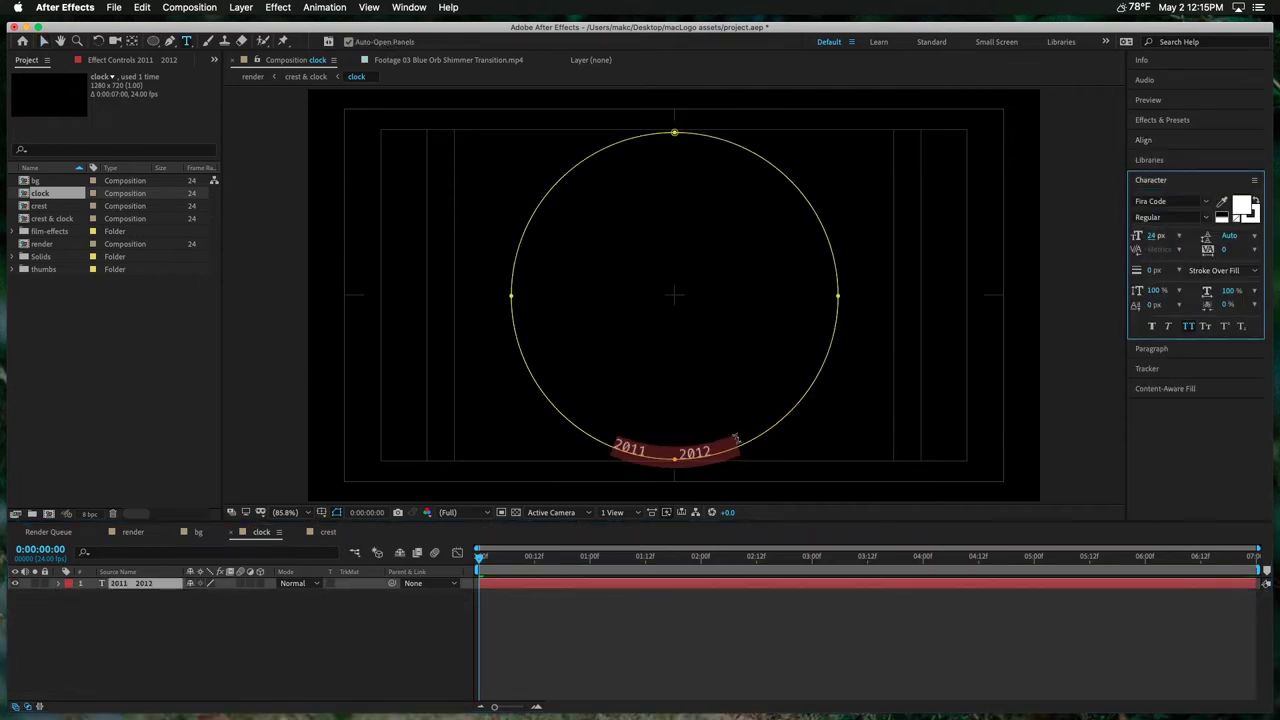
left_click(738, 441)
type("2013")
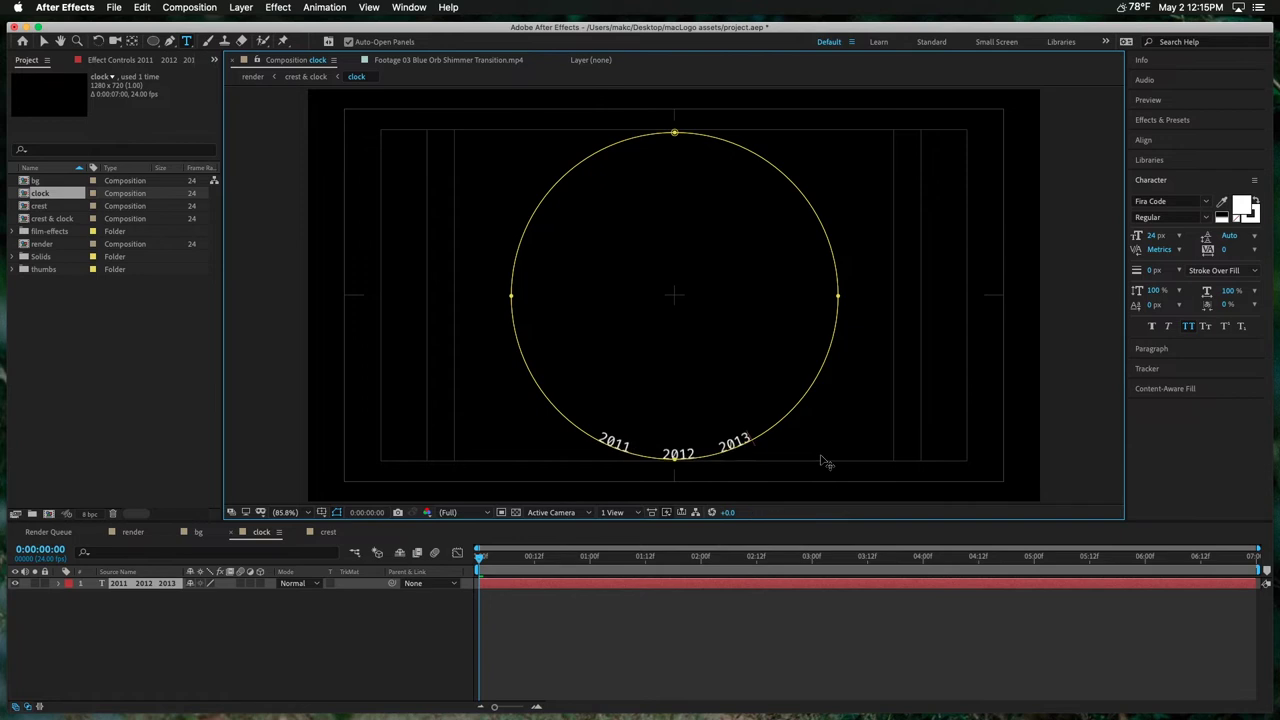
type(" 2014 2015 2016 2017 2018 2019 2020 2021 2022 2023 2024 2025 2026")
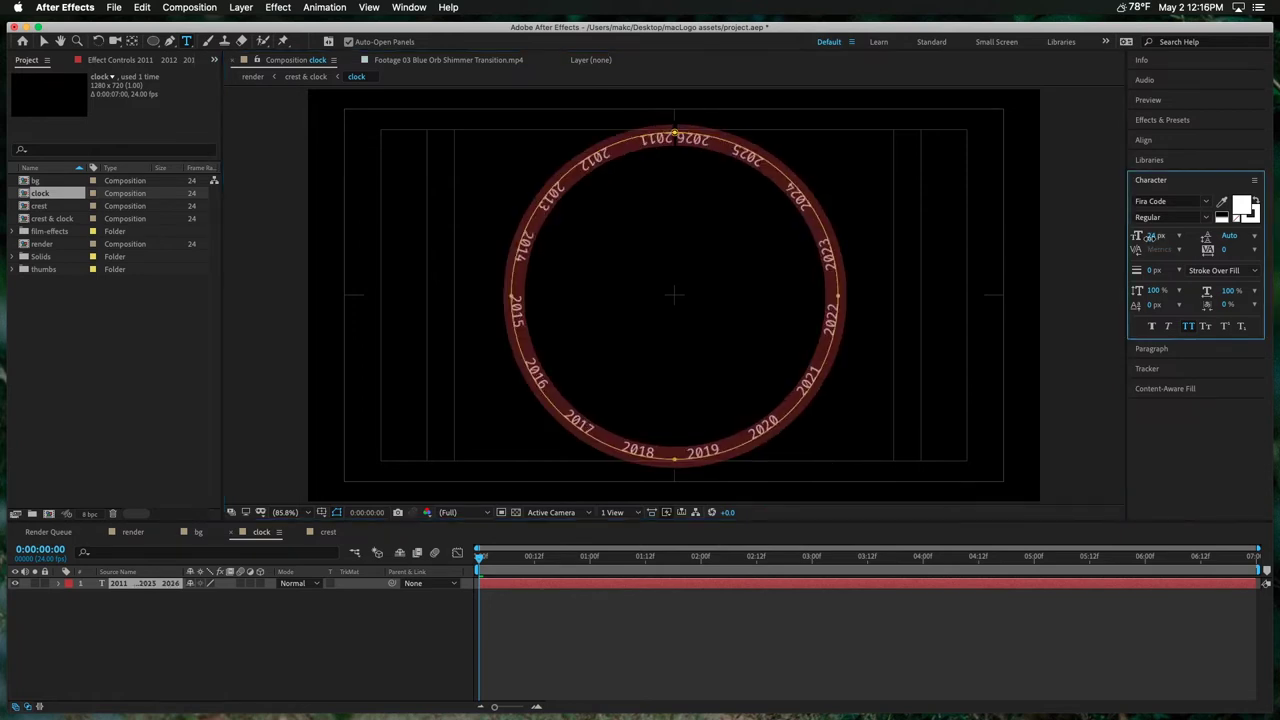
Step: Try font sizes of 23, 22 and 24 px on the full ring of years, returning to 23 px
left_click_drag(1149, 239, 1148, 238)
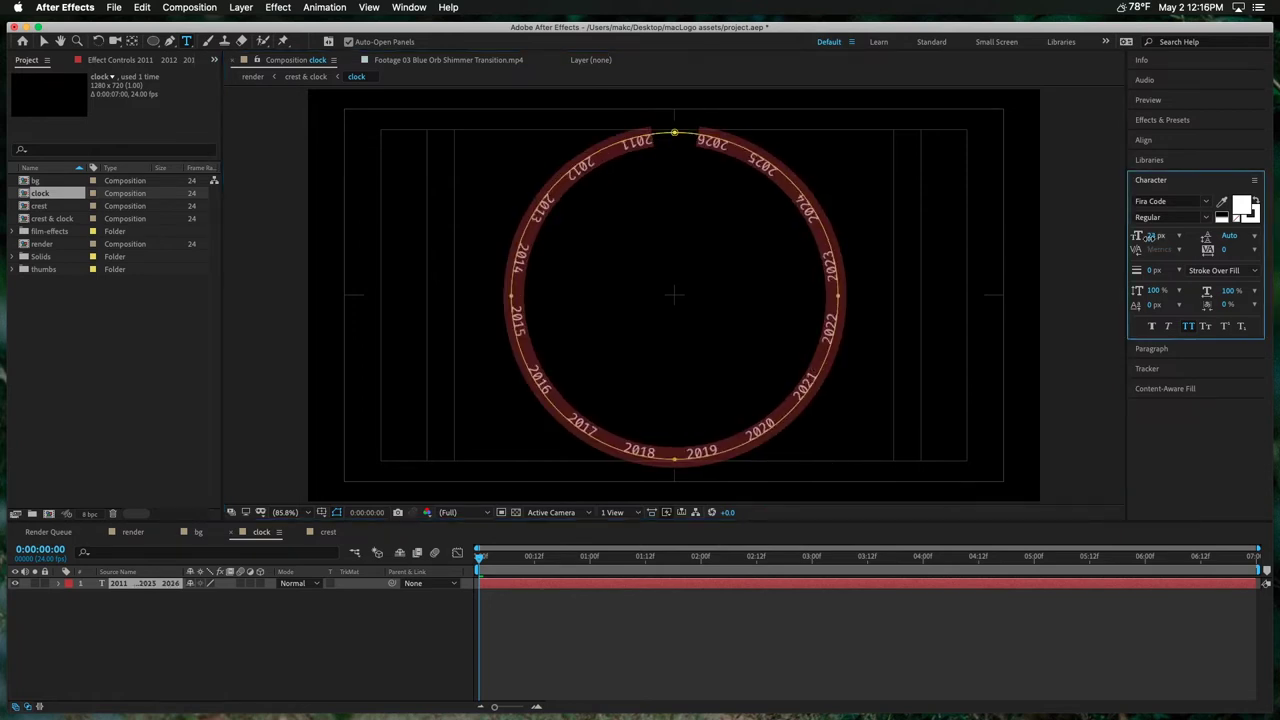
left_click(846, 645)
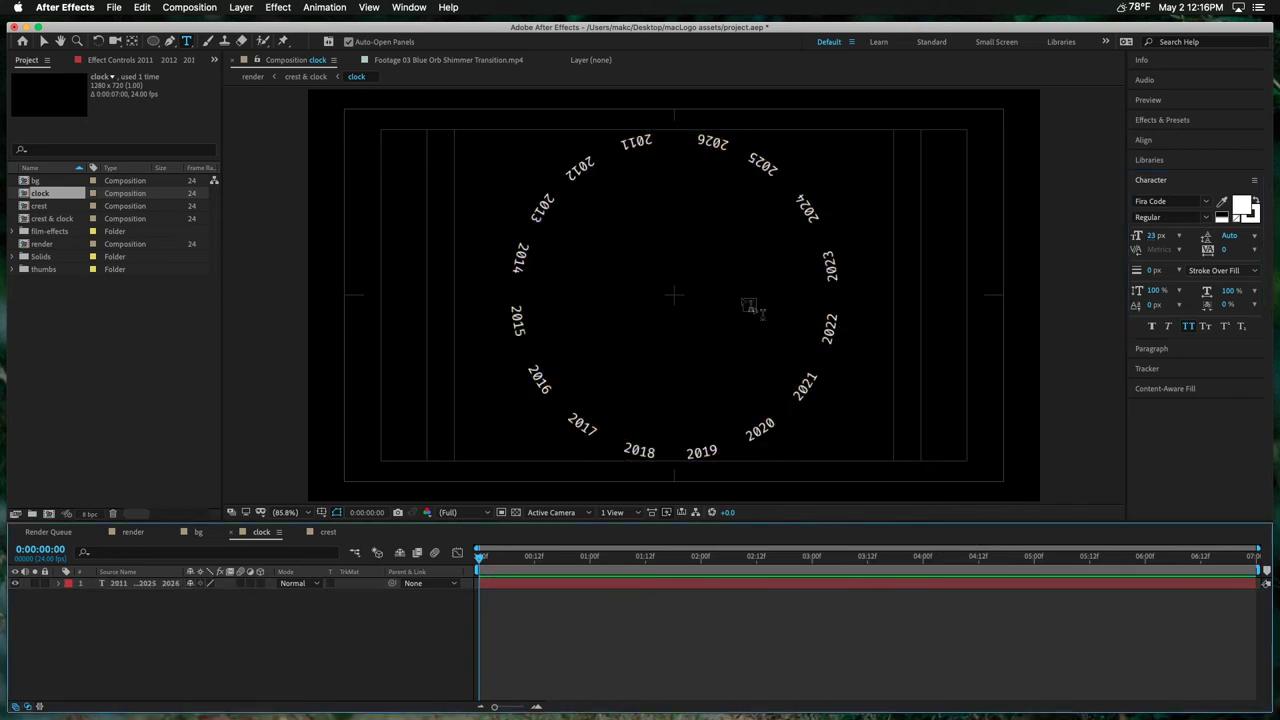
left_click(148, 584)
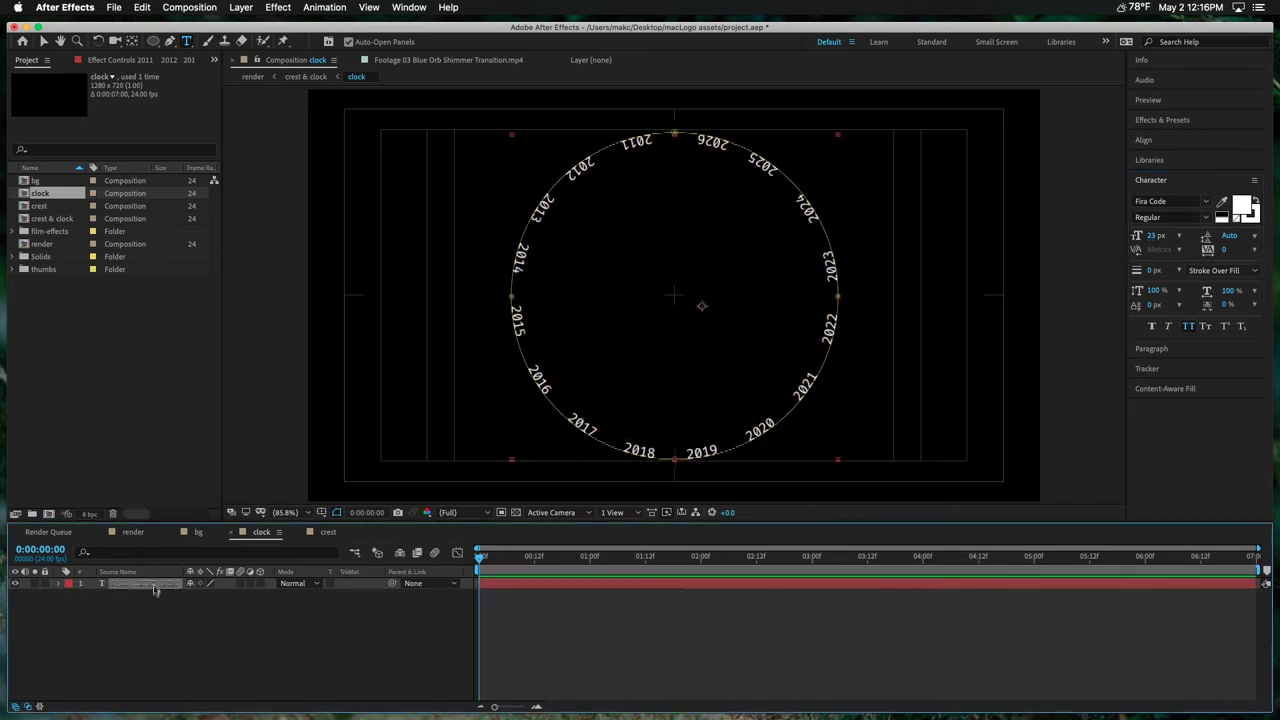
triple_click(766, 160)
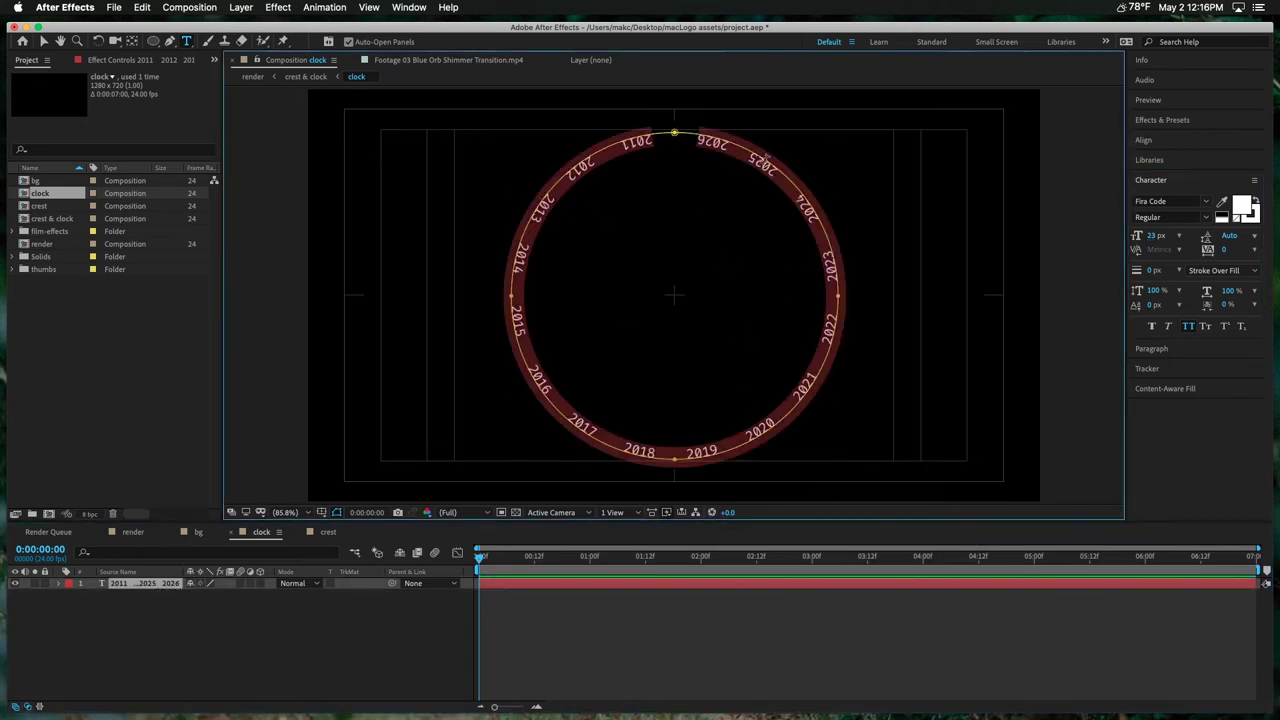
left_click(1154, 236)
type("22")
key("Return")
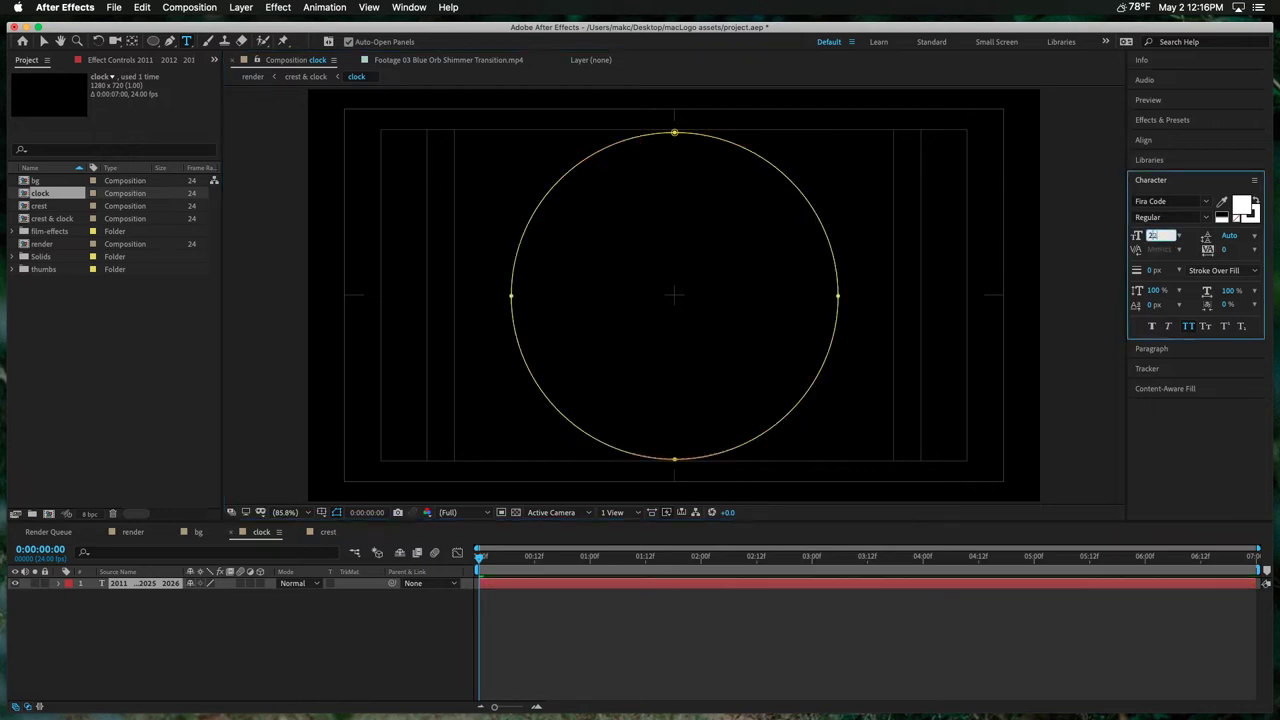
left_click(1151, 236)
type("2424")
key("Return")
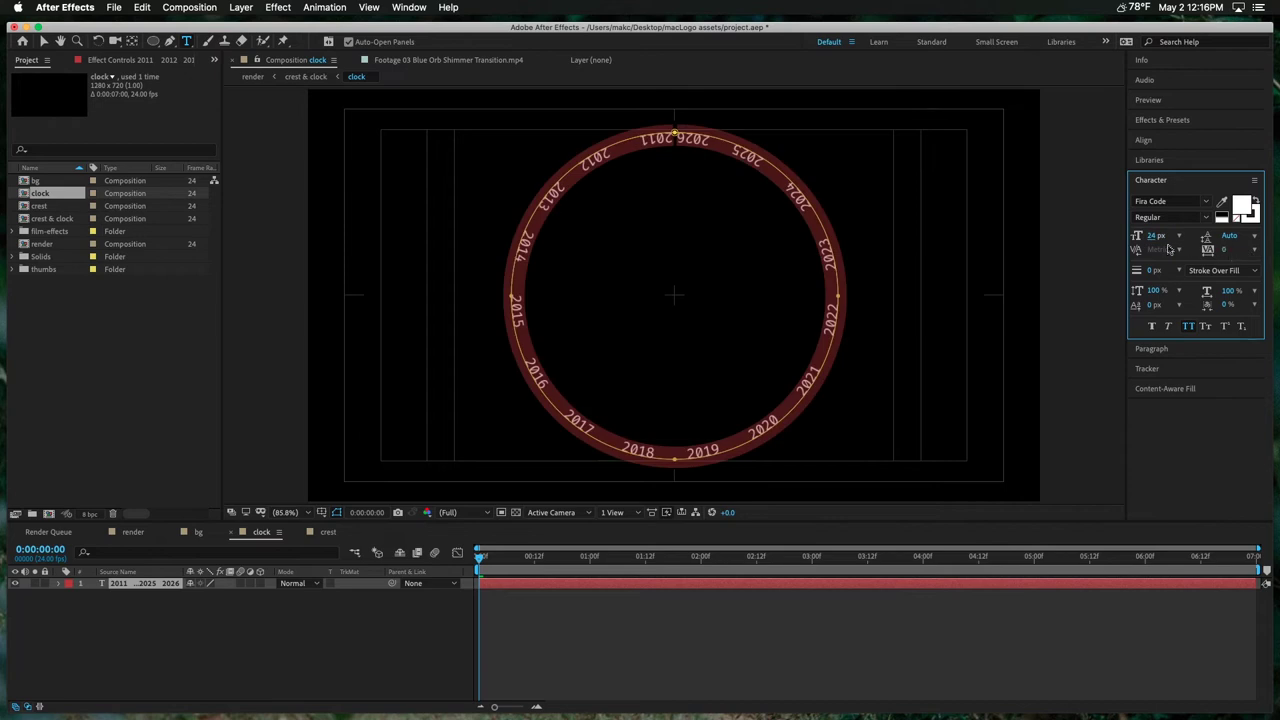
type("23")
key("Return")
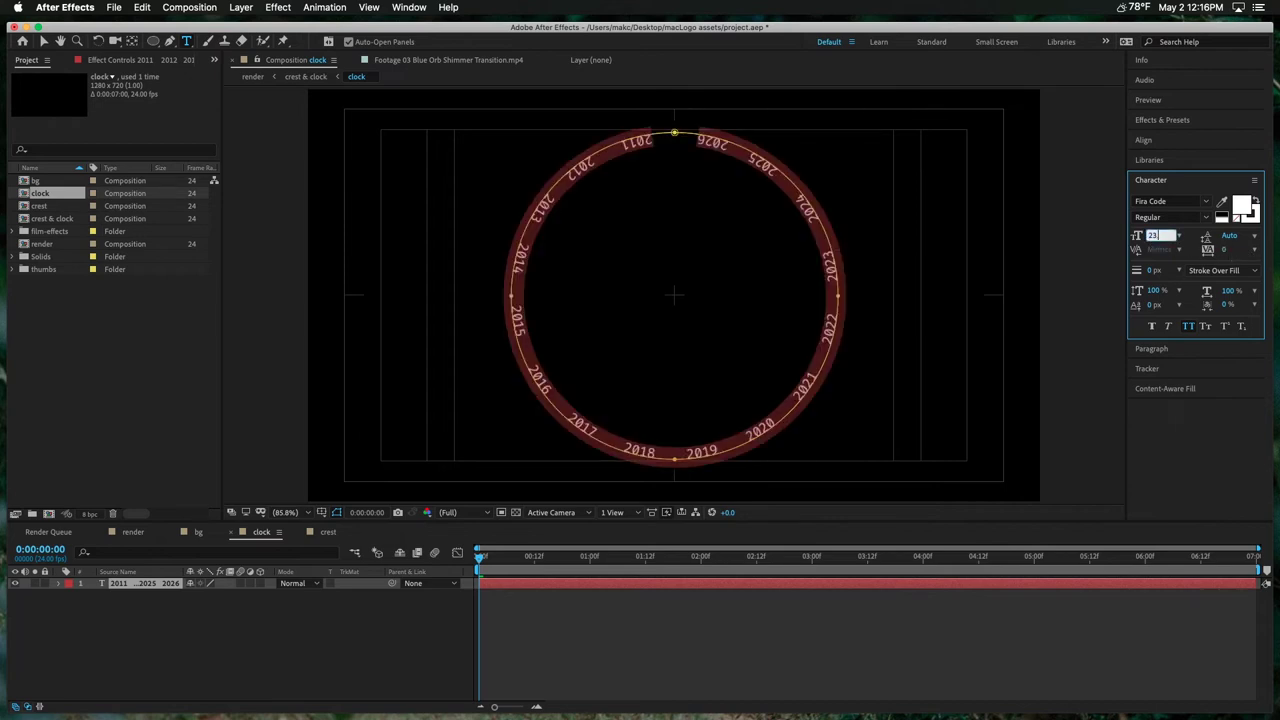
Step: Fine-tune the year ring's font size, trying 23.5 px and settling on 23.3 px, and save the project
type("23.5")
key("Return")
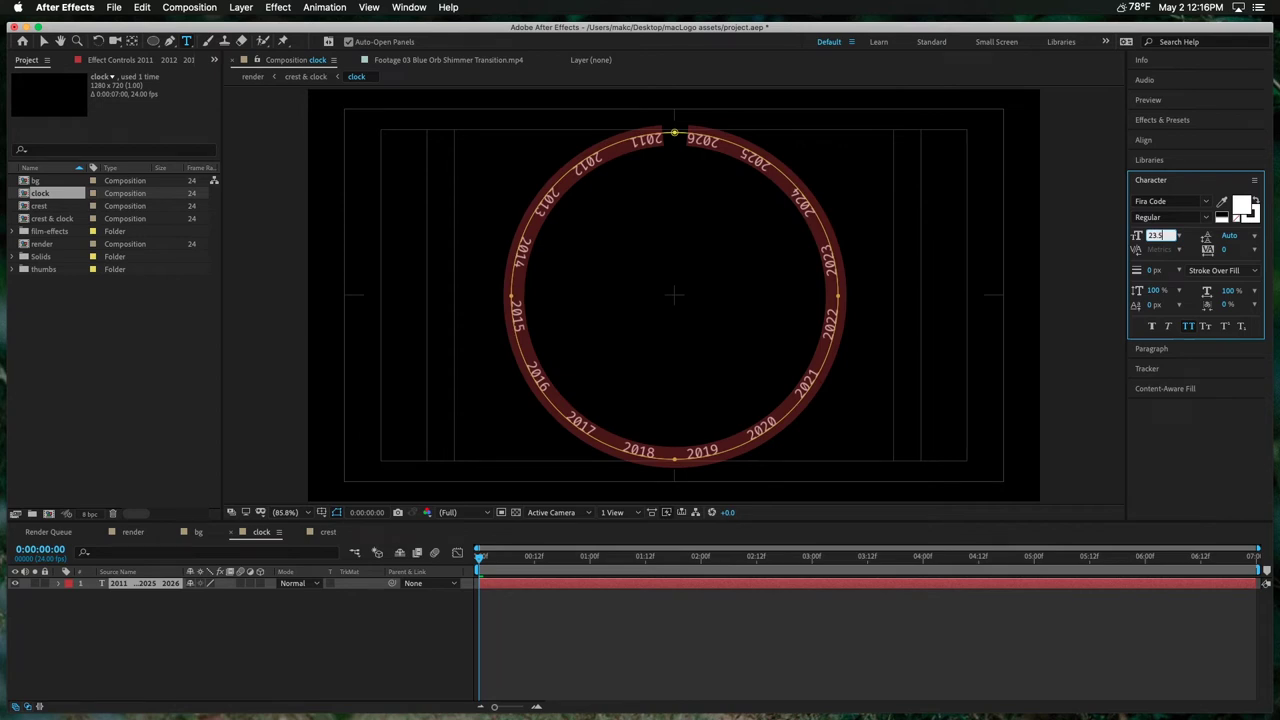
type("23.3")
key("Return")
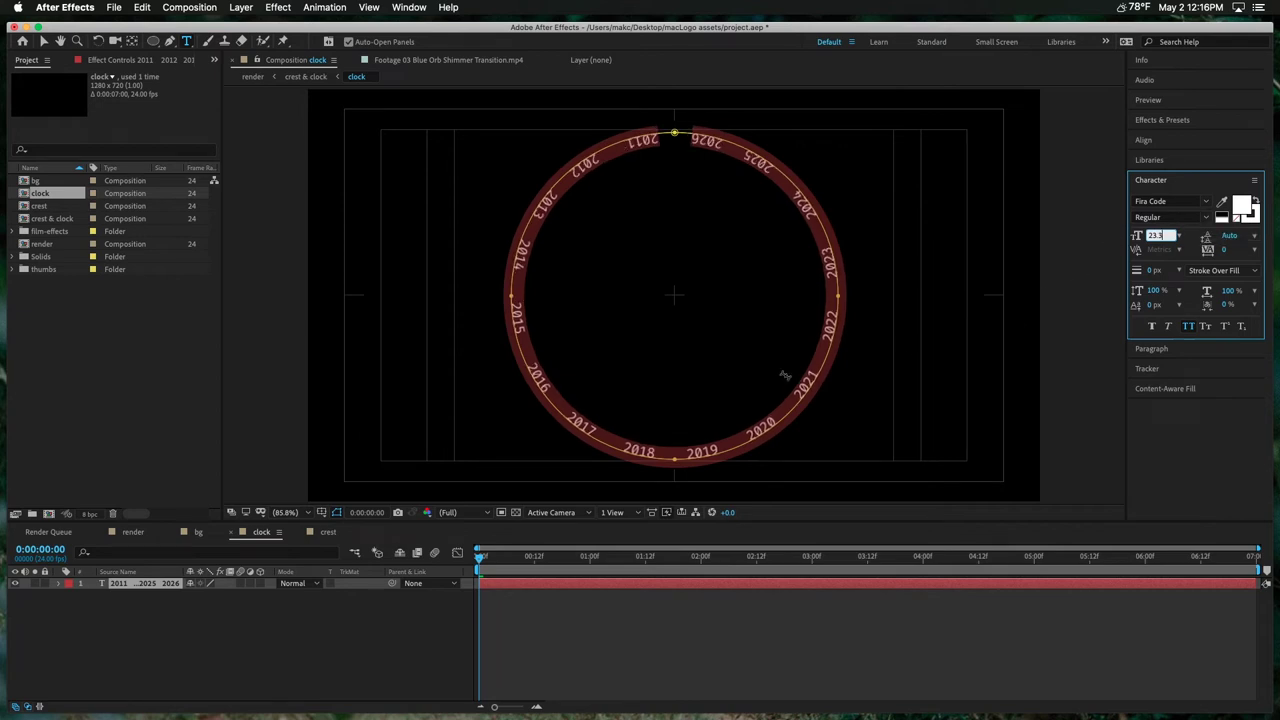
left_click(770, 654)
key("super+s")
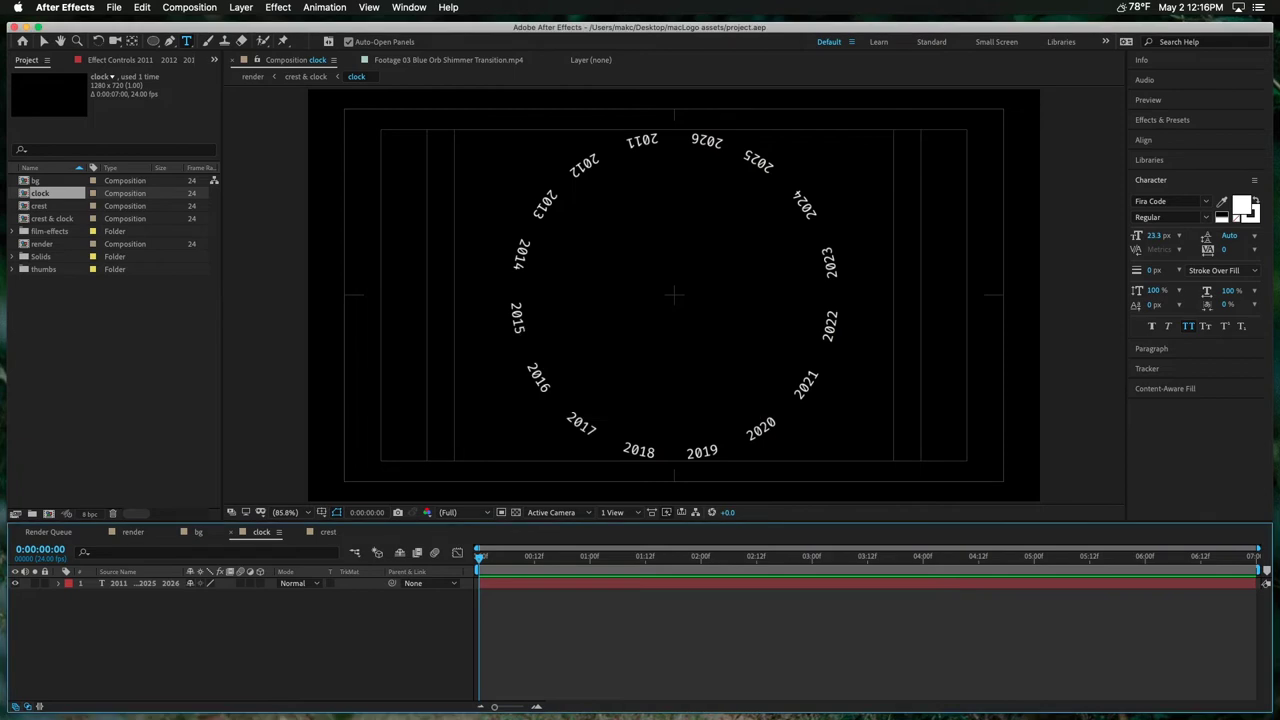
Step: Duplicate the year ring twice, scaling the copies to 89% and 80% as smaller inner rings, and save the project
key("v")
left_click(703, 320)
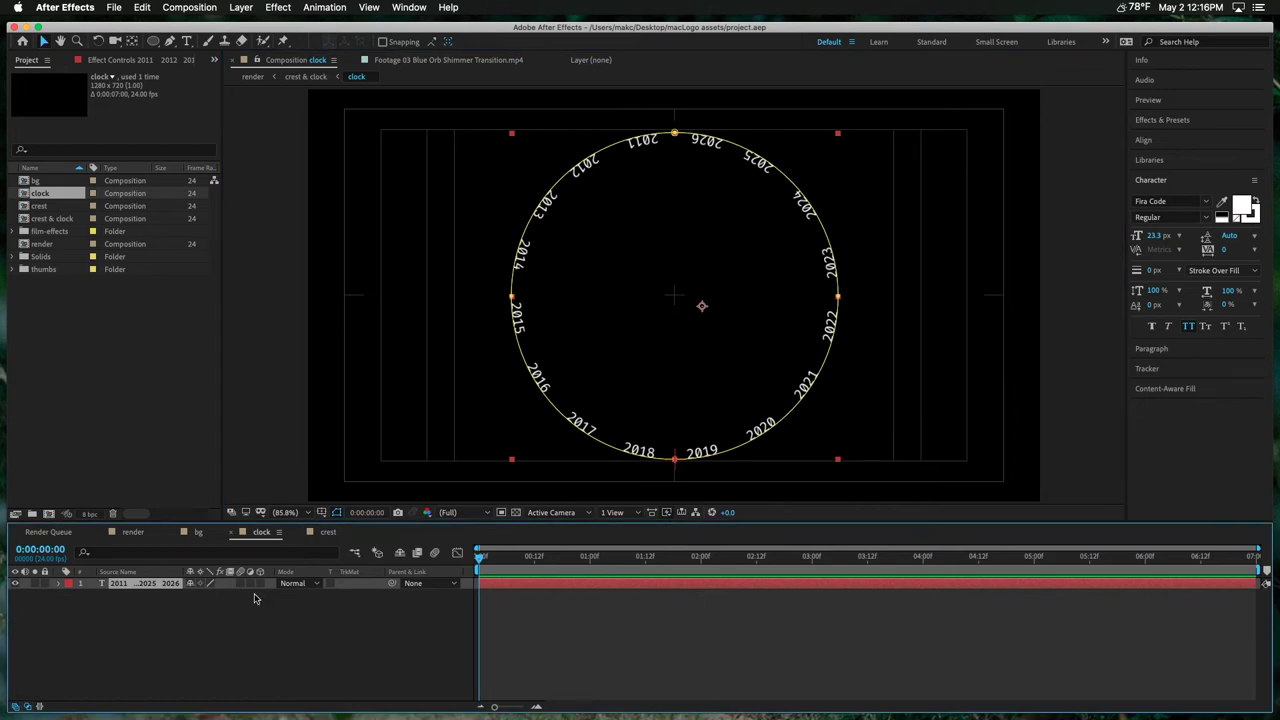
key("super+d")
key("s")
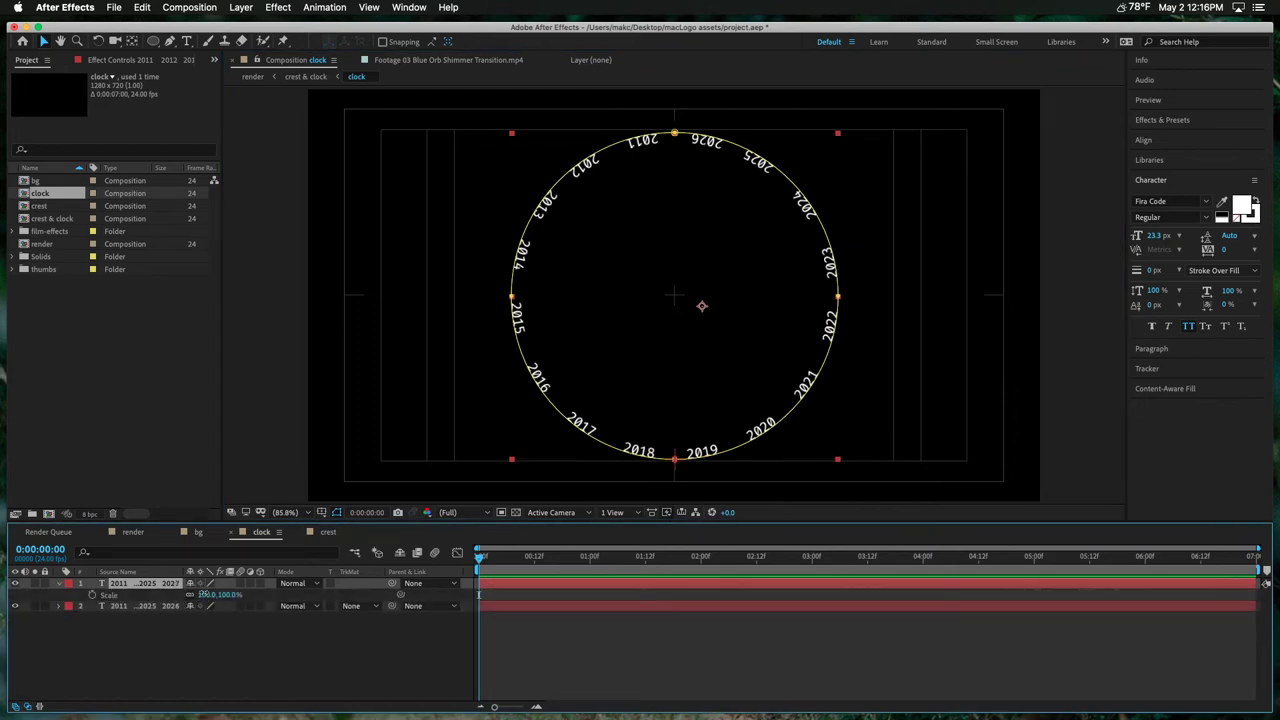
left_click_drag(207, 594, 194, 594)
key("super+d")
key("s")
left_click(557, 662)
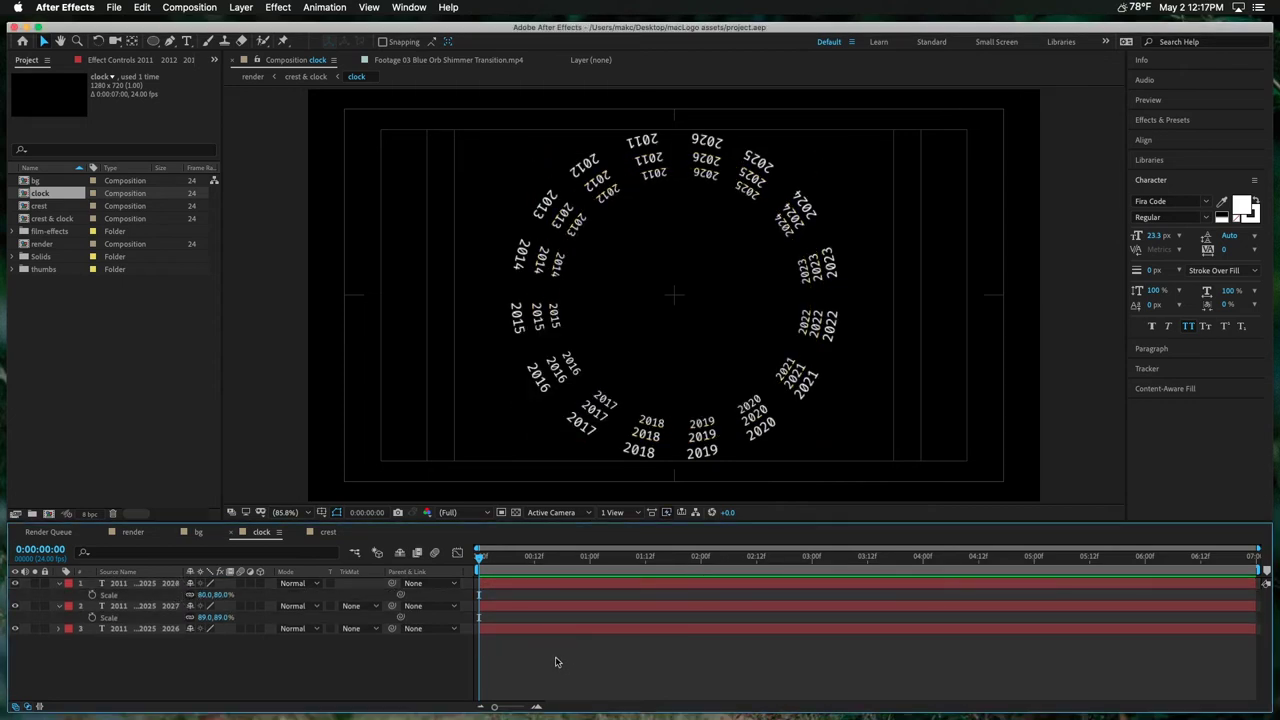
Step: Delete the innermost year ring, scaled to 80%
left_click(165, 615)
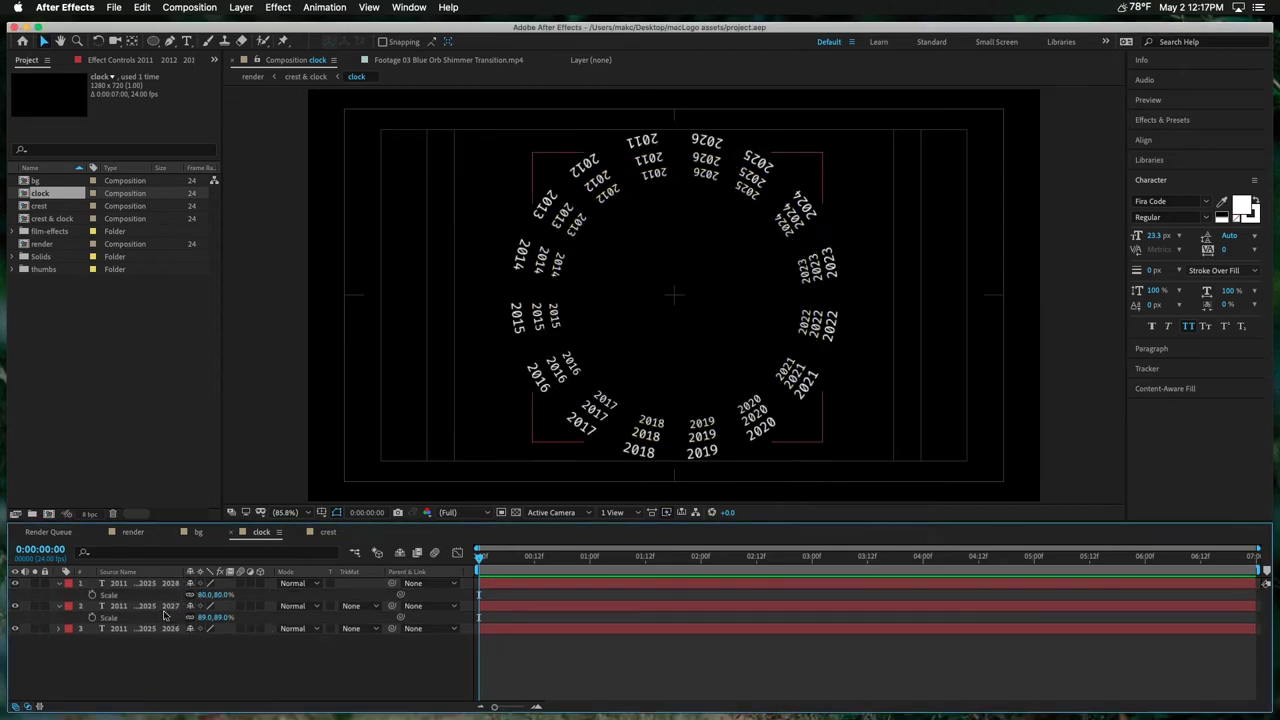
left_click(157, 584)
key("Delete")
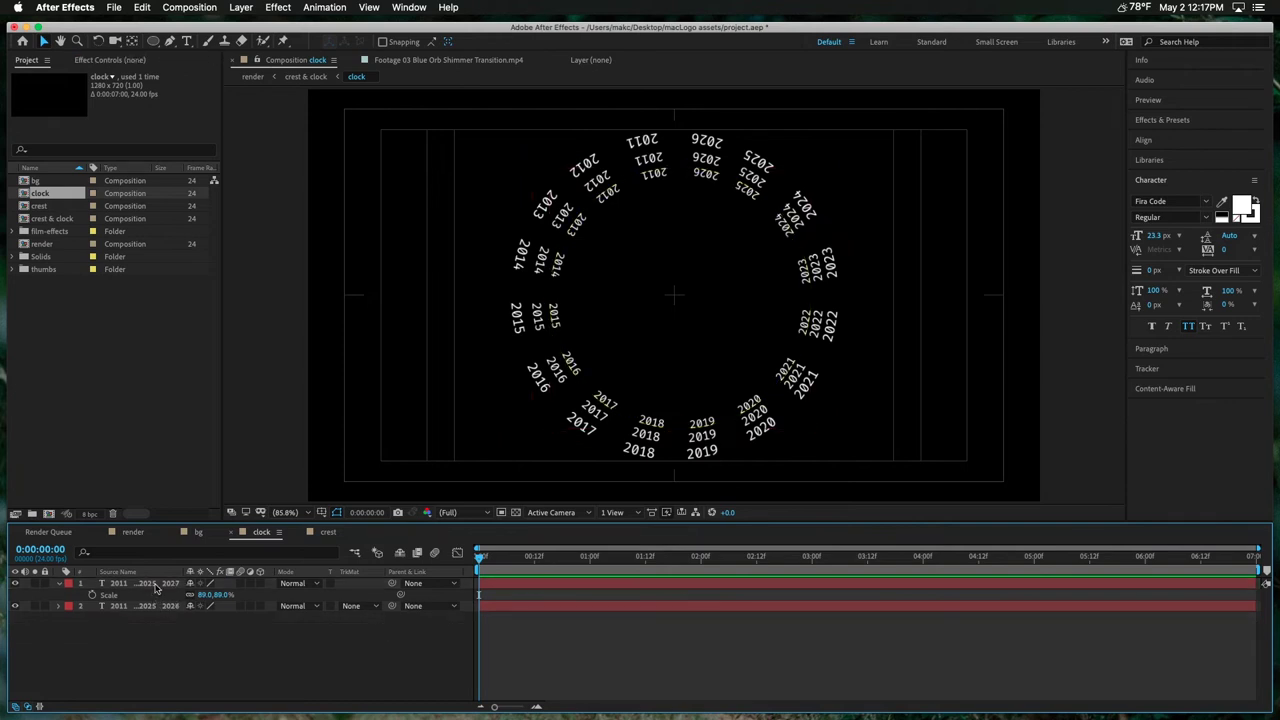
Step: Try rotating the outer year ring around its current anchor point, and undo the rotation
left_click(163, 607)
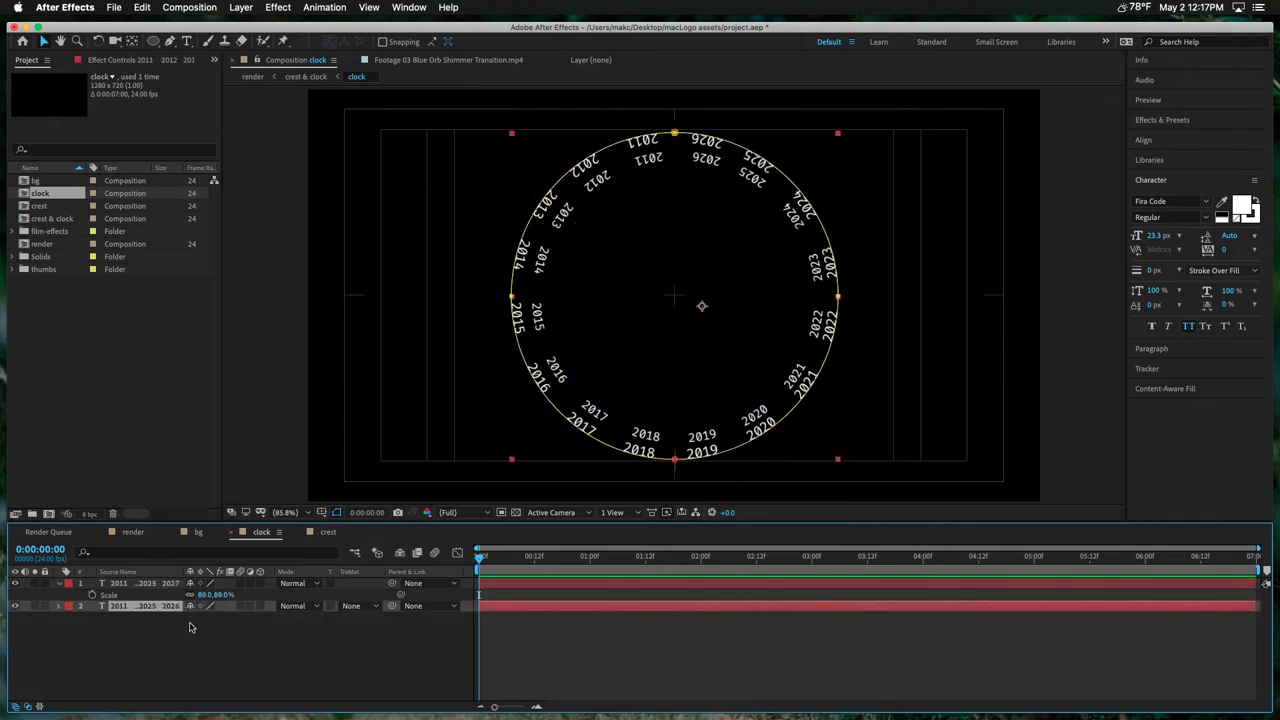
key("r")
left_click_drag(208, 618, 31, 650)
key("super+z")
Step: Move the outer year ring's anchor point to the centre of the composition with the Pan Behind tool
left_click(132, 43)
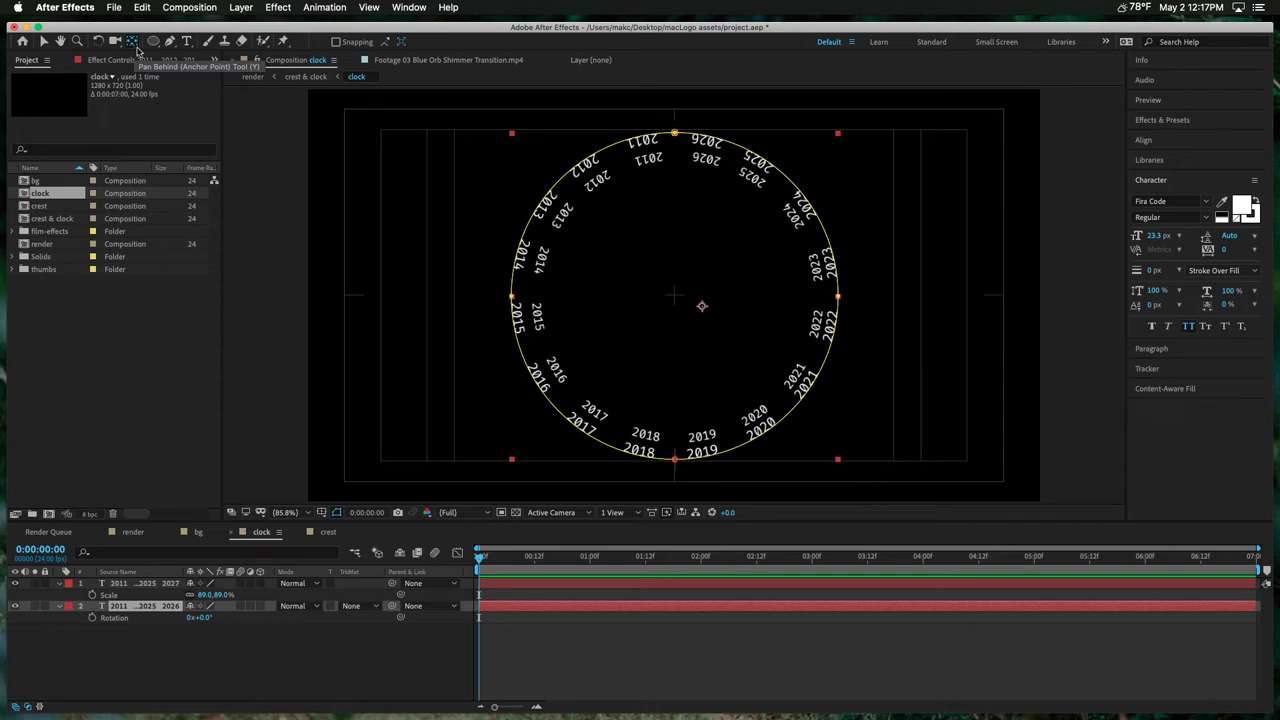
key("period")
key("period")
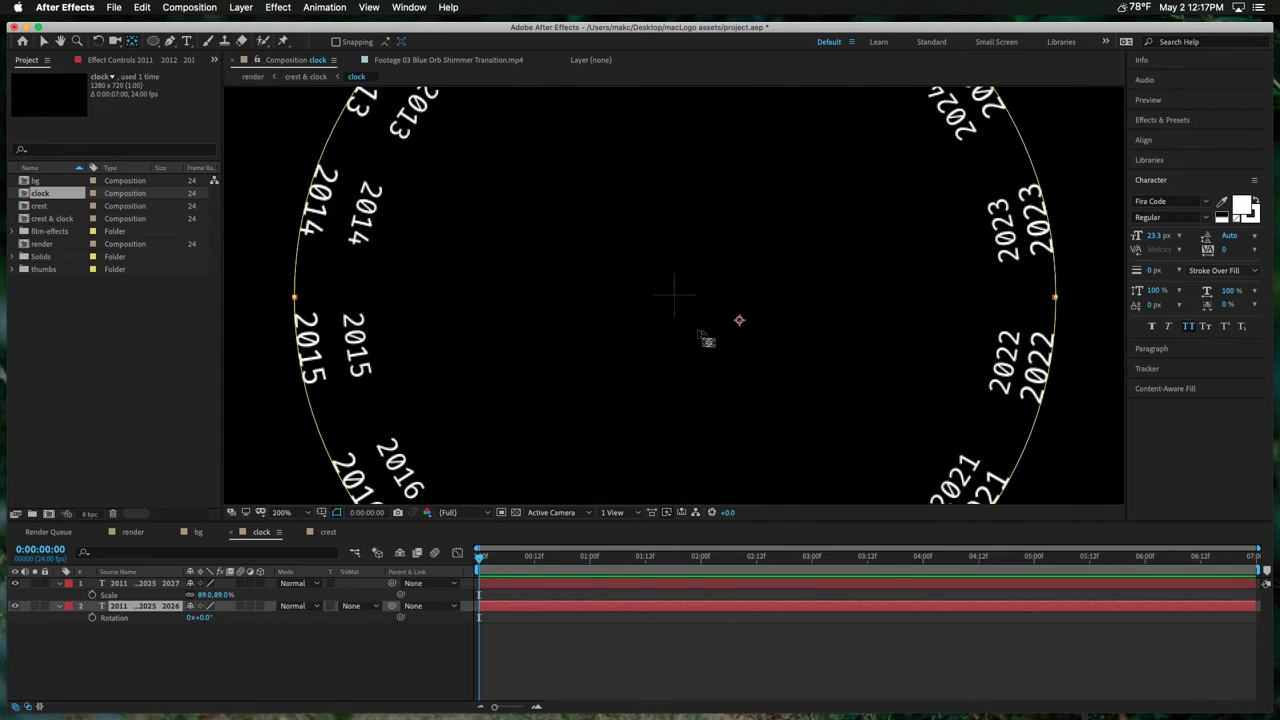
key("period")
key("period")
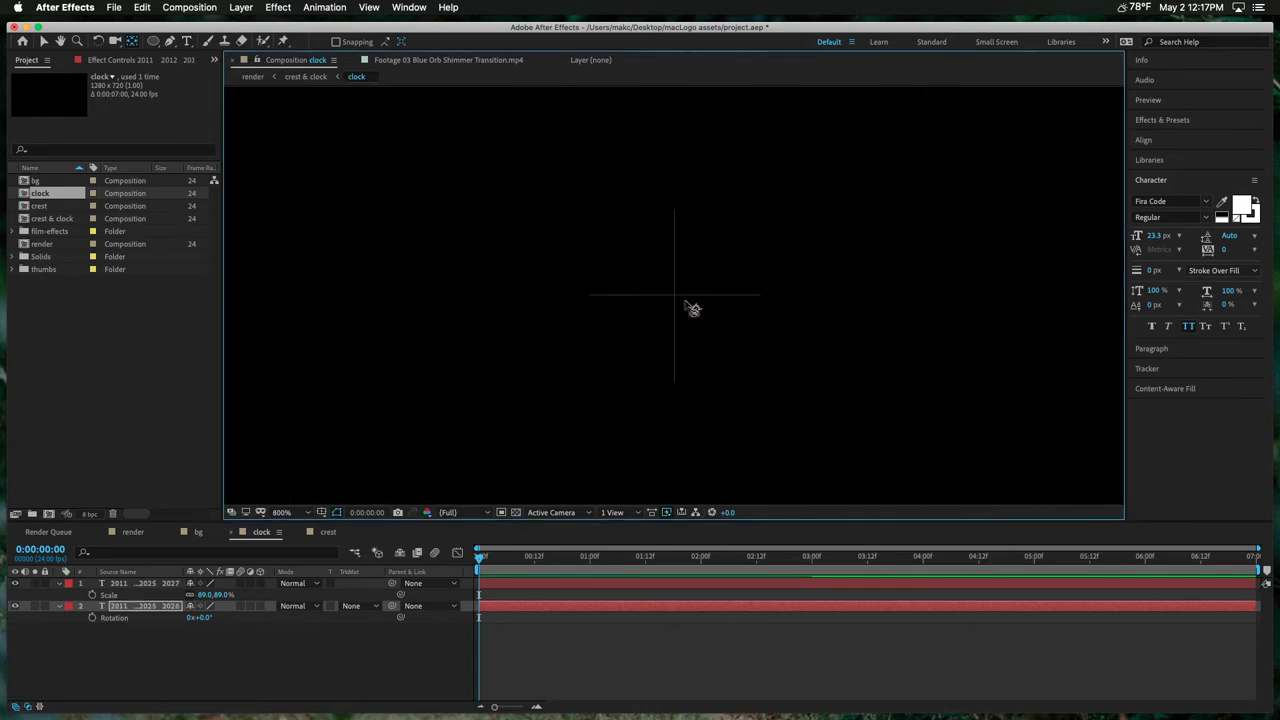
left_click(281, 512)
left_click(296, 272)
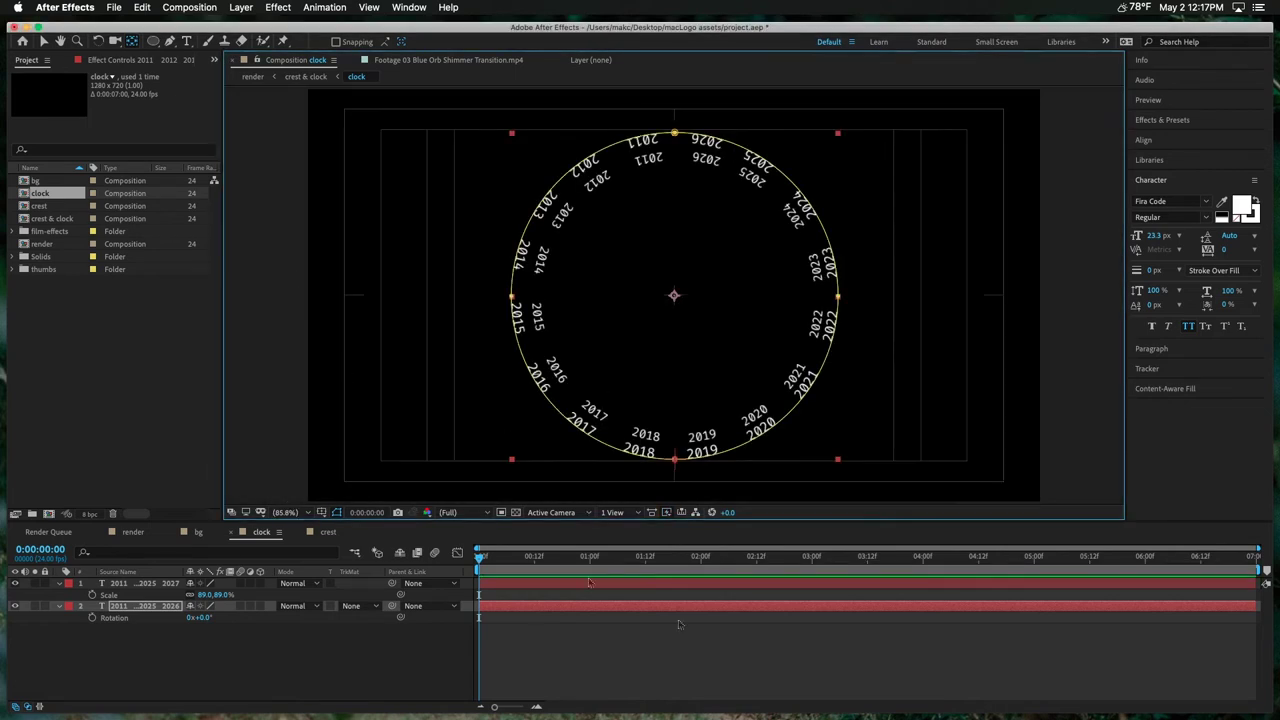
left_click(703, 643)
Step: Replace the 89% inner ring with a fresh duplicate of the recentred outer ring, scaled to 88%
left_click(150, 583)
key("Delete")
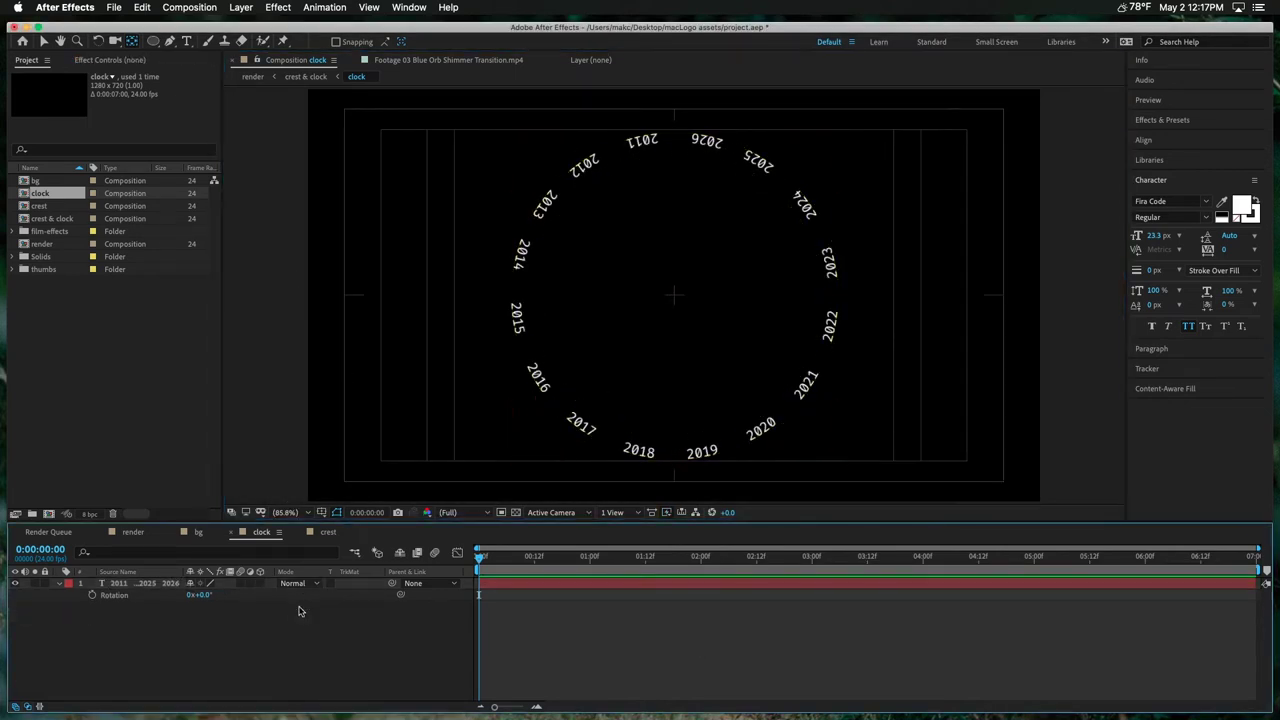
key("ctrl+d")
key("s")
left_click_drag(205, 594, 186, 617)
left_click(149, 678)
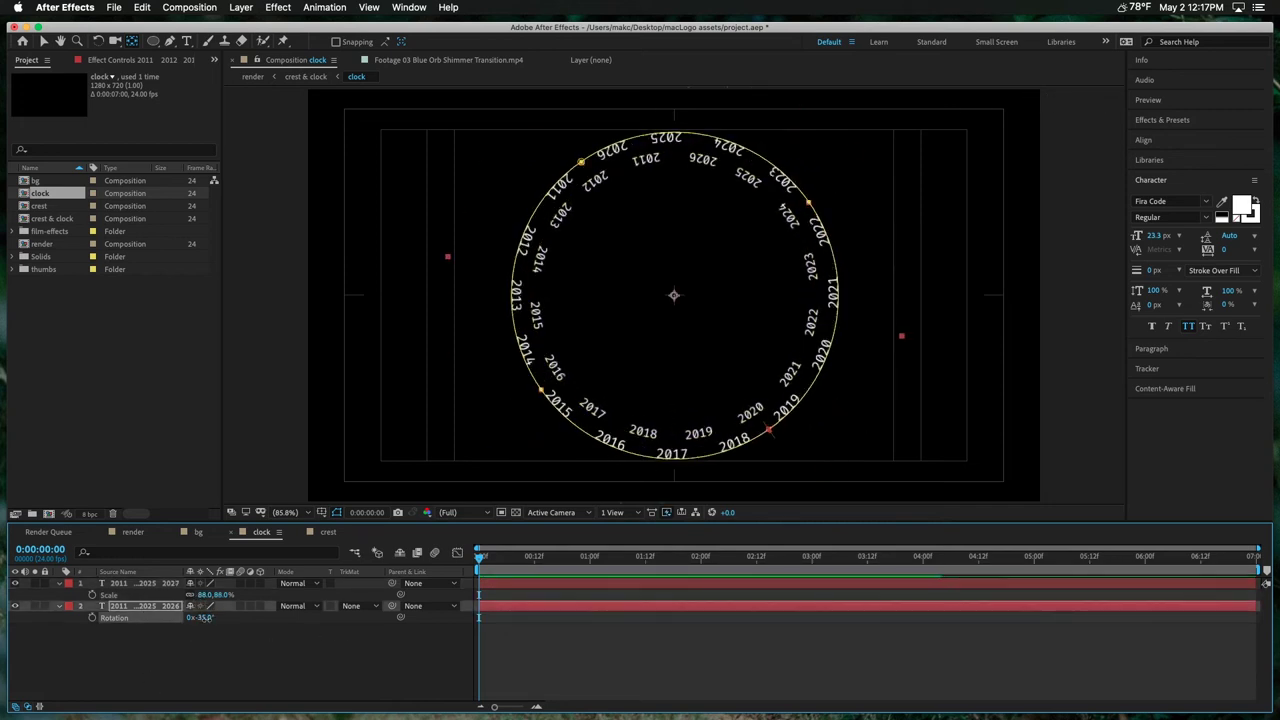
Step: Reset the outer year ring's rotation to 0° and save the project
left_click(203, 617)
type("0")
key("Return")
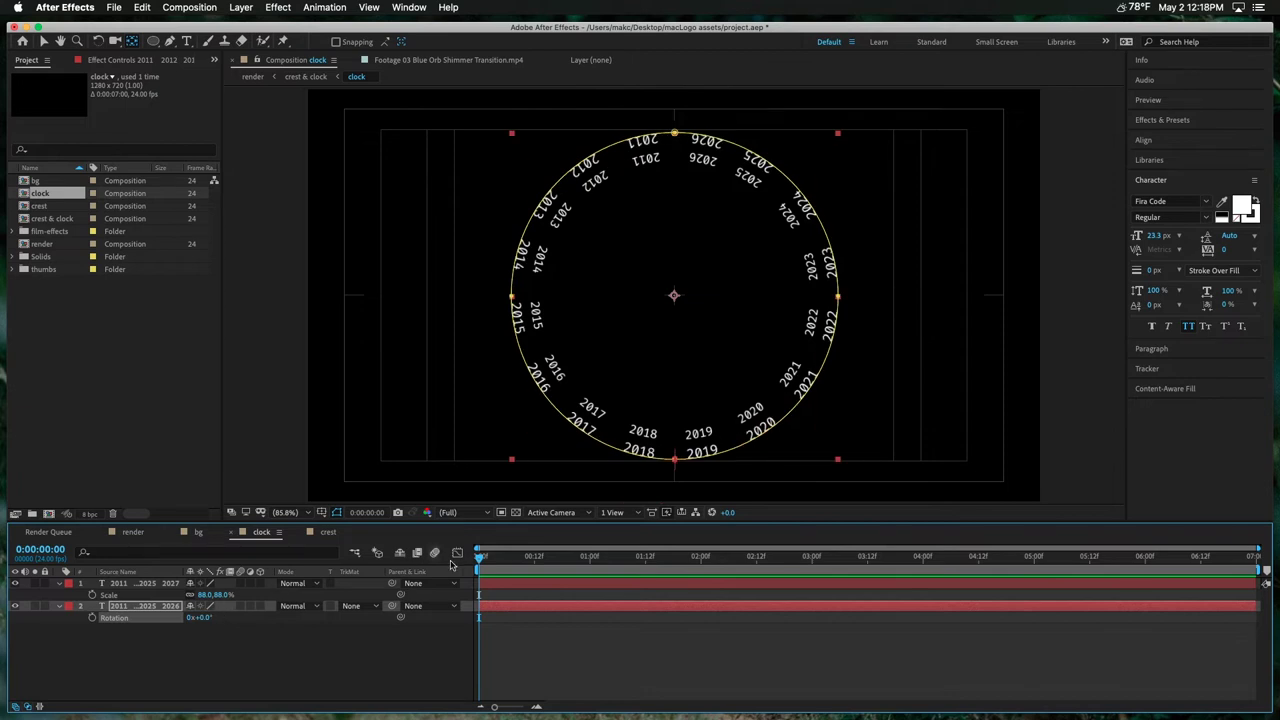
left_click(228, 630)
key("super+s")
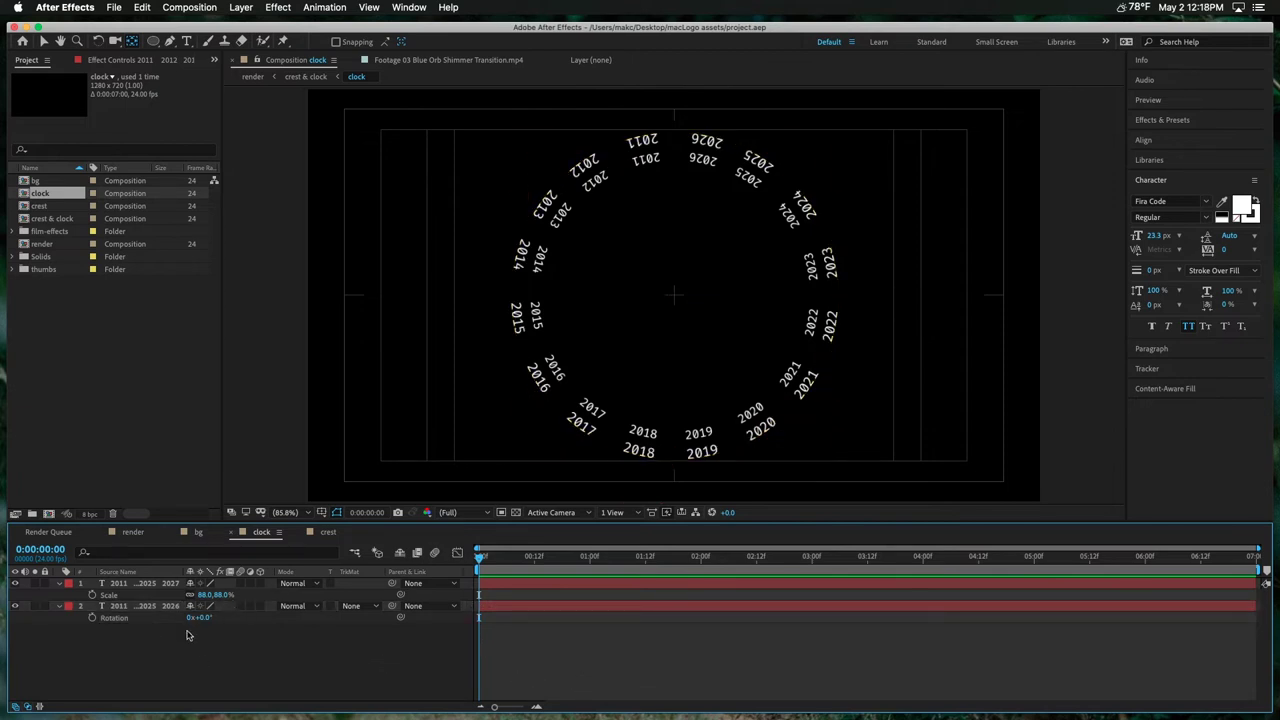
Step: Keyframe the outer year ring's rotation from 0° at the first frame to 30° at 0:00:06:23
left_click(92, 617)
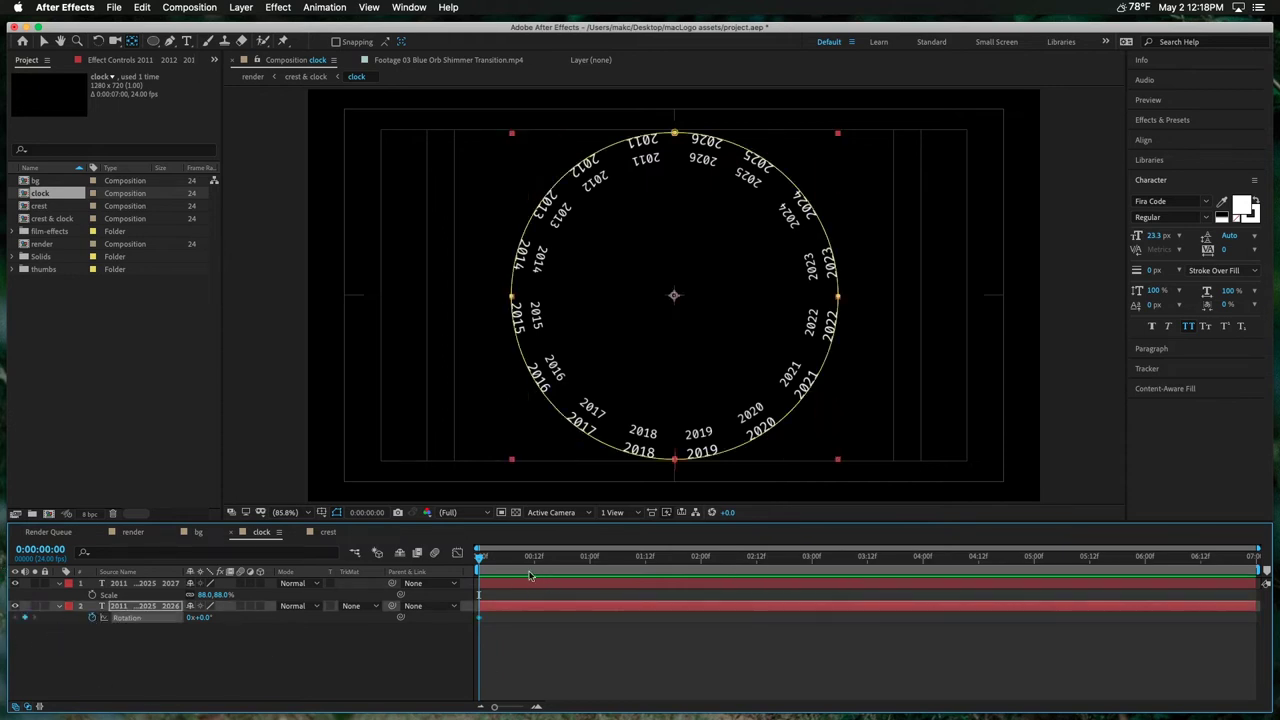
key("End")
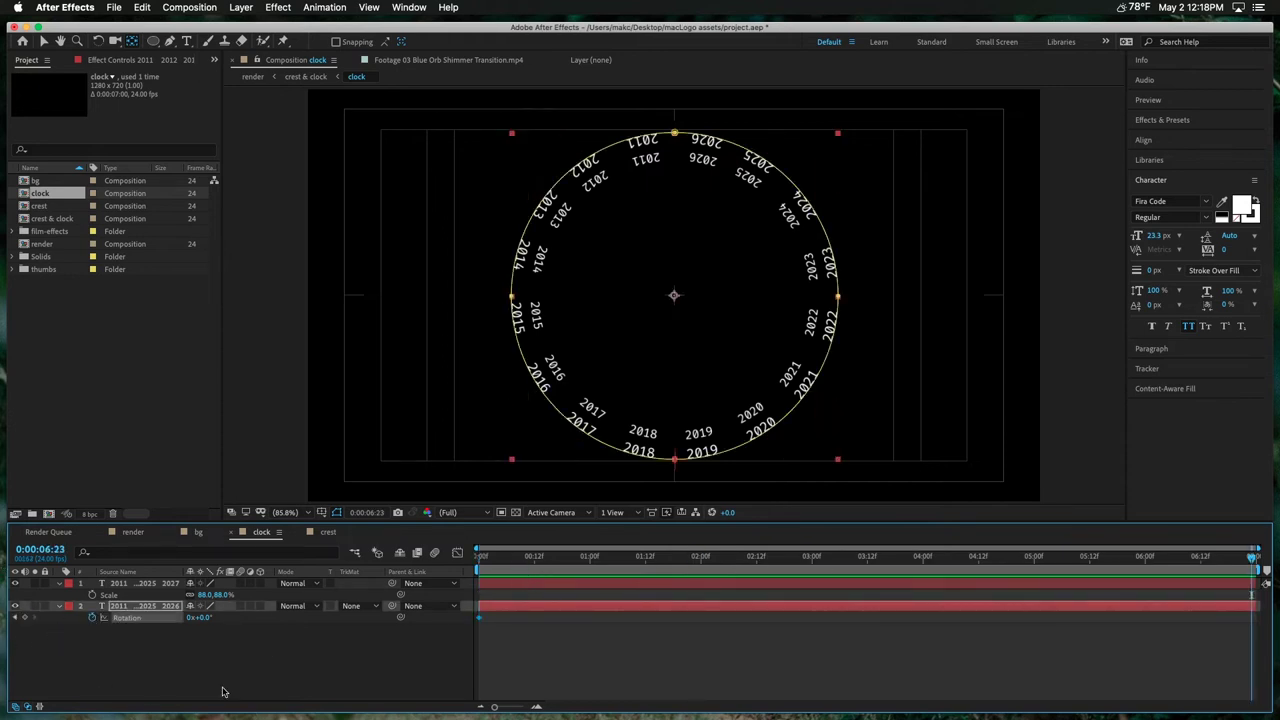
left_click(203, 617)
key("Return")
left_click(537, 666)
Step: Preview the outer ring's rotation from the start of the composition and go to the last frame
left_click_drag(511, 564, 320, 556)
key("space")
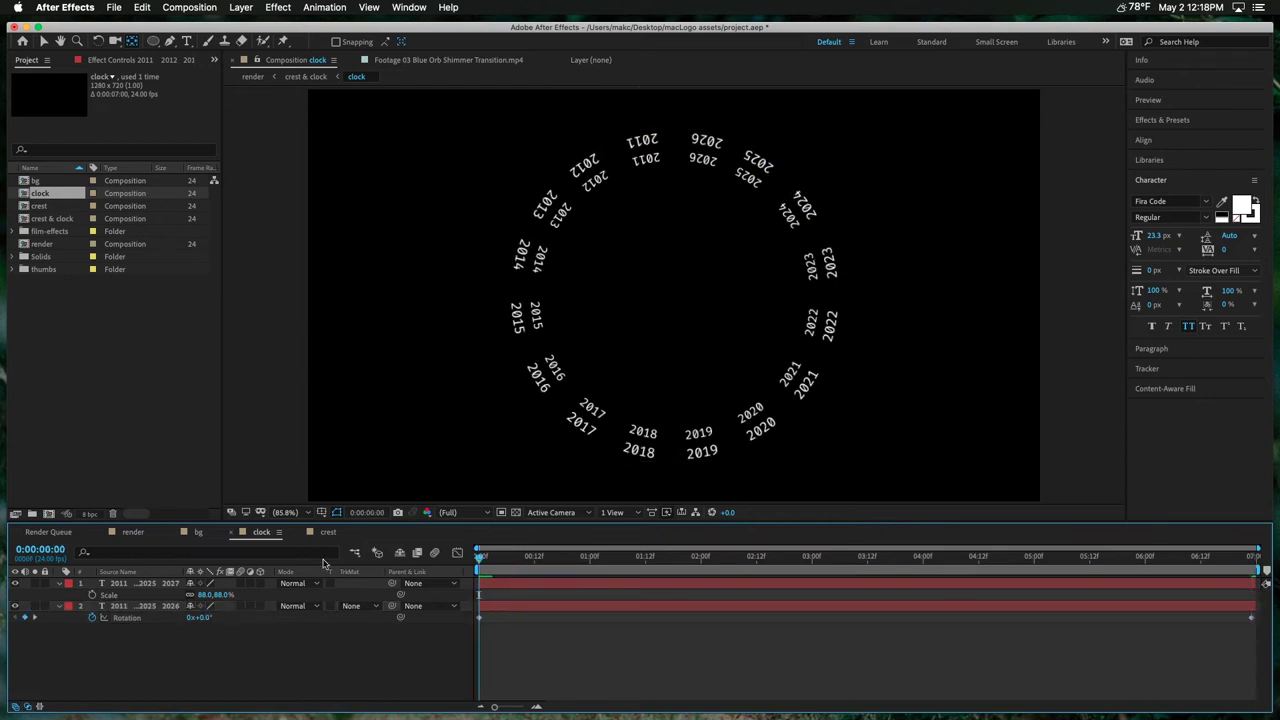
key("space")
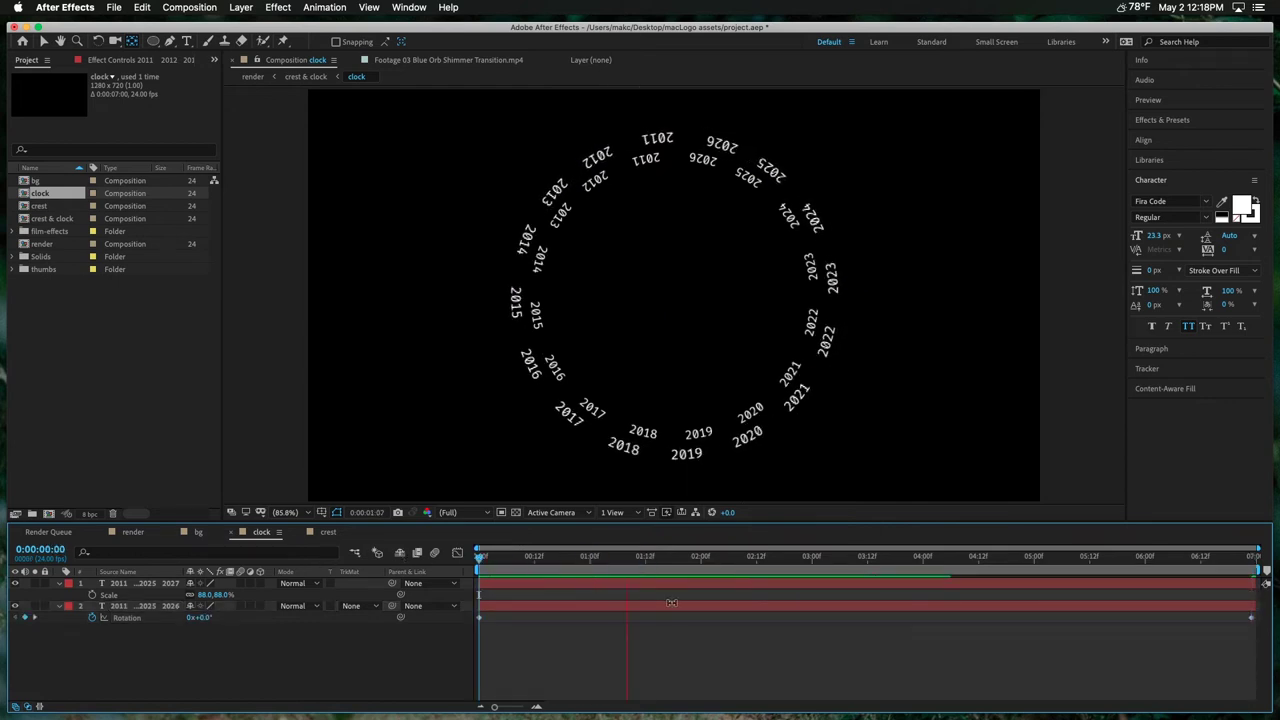
left_click_drag(646, 557, 1252, 557)
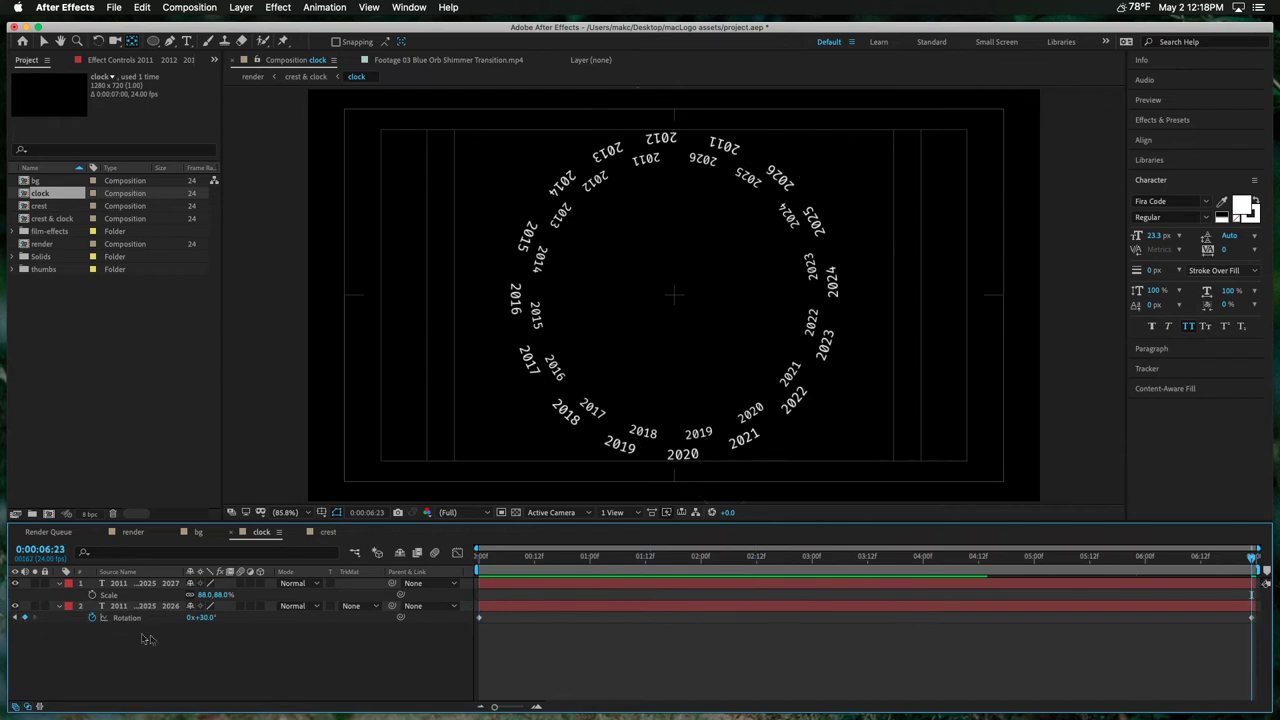
Step: Set the outer year ring's rotation keyframe at 0:00:06:23 to 35°, preview the motion and save the project
left_click(204, 617)
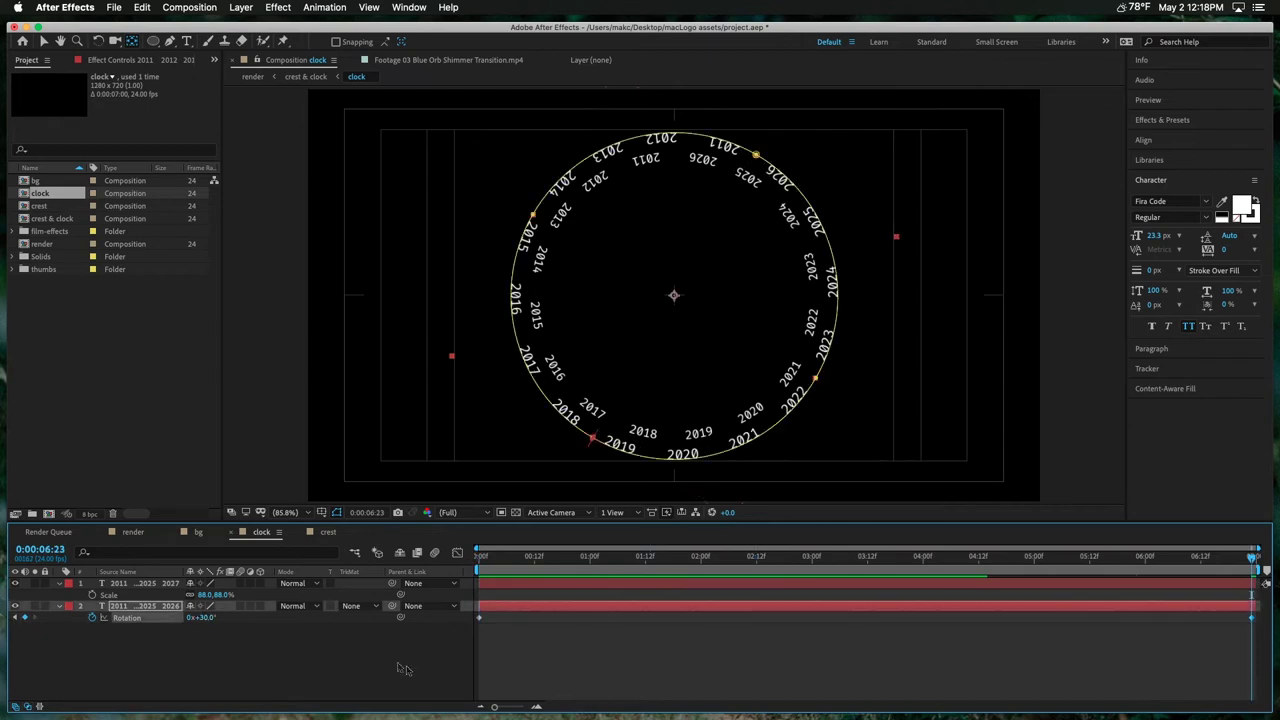
left_click(205, 617)
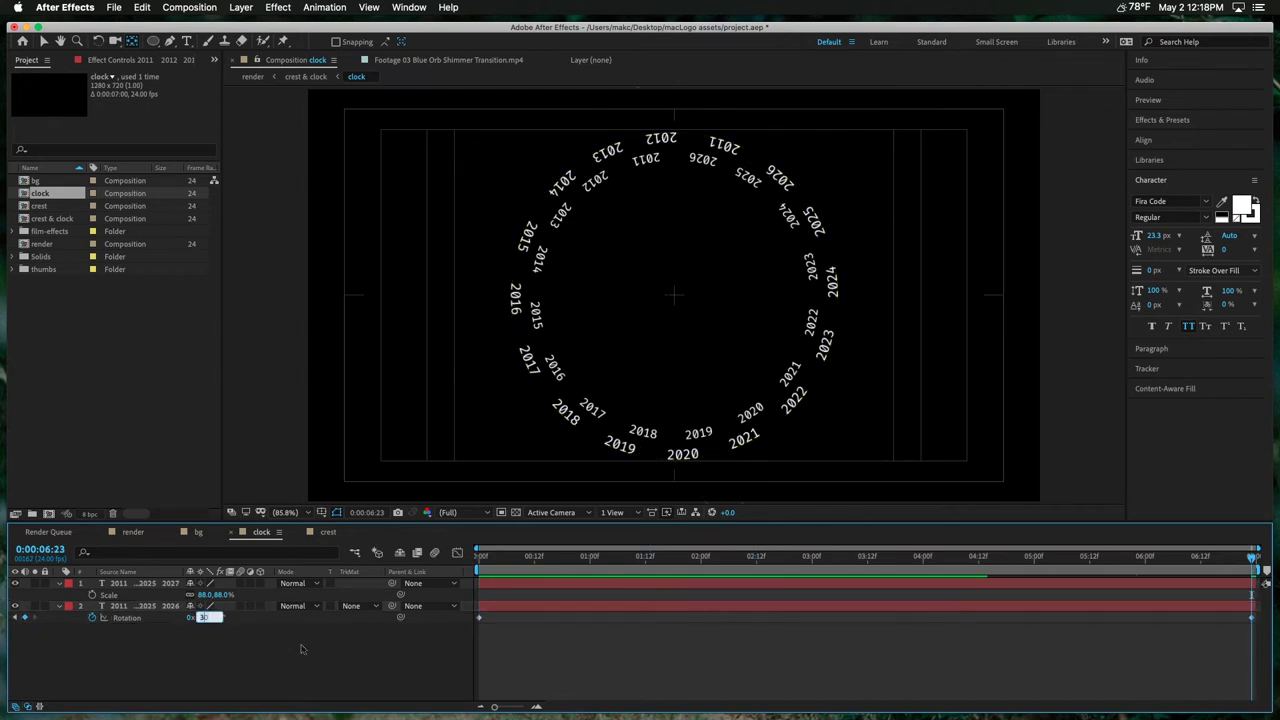
type("35")
key("Return")
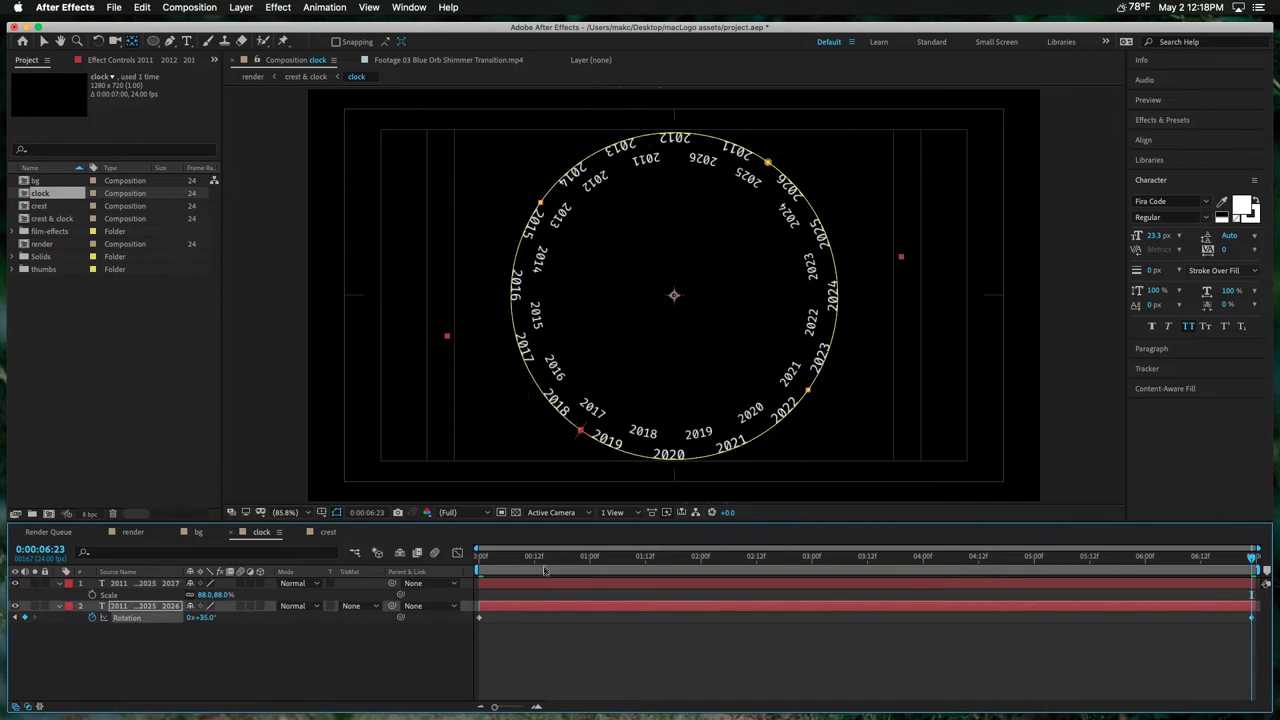
left_click_drag(546, 557, 260, 576)
key("space")
left_click(631, 649)
key("super+s")
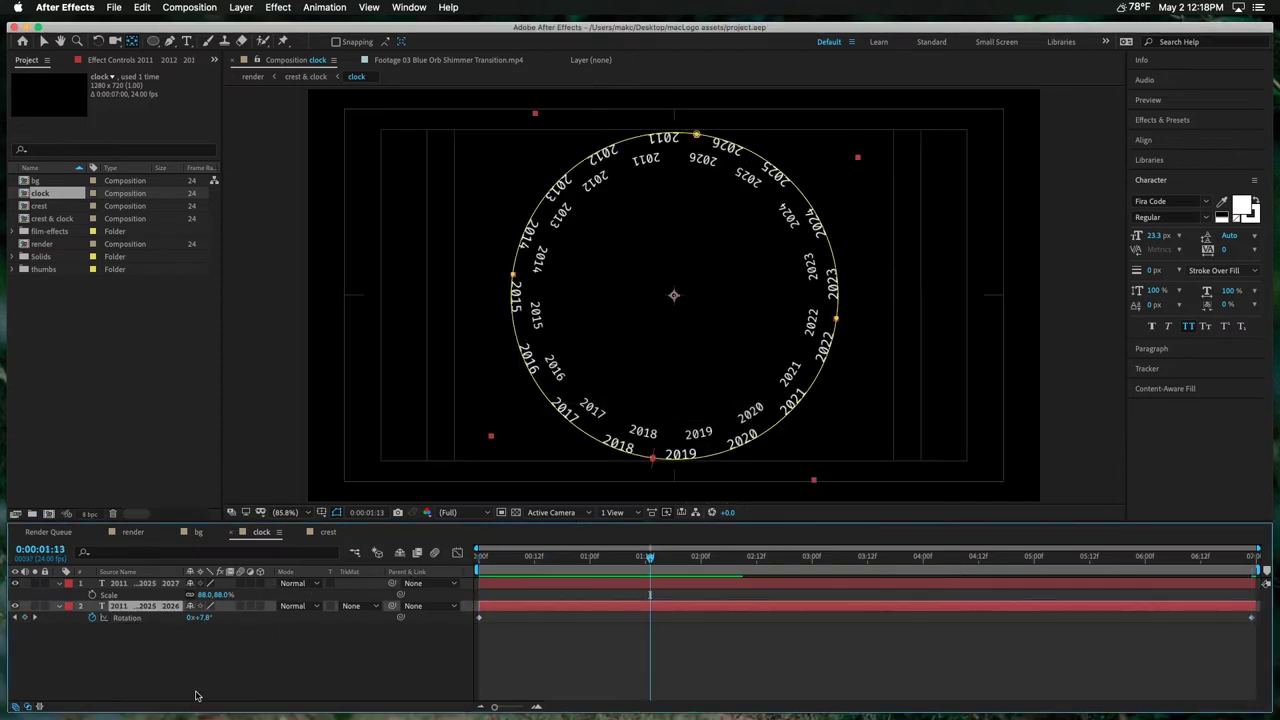
Step: Duplicate the outer year ring and scale the copy to 78% as the innermost ring
key("super+d")
key("s")
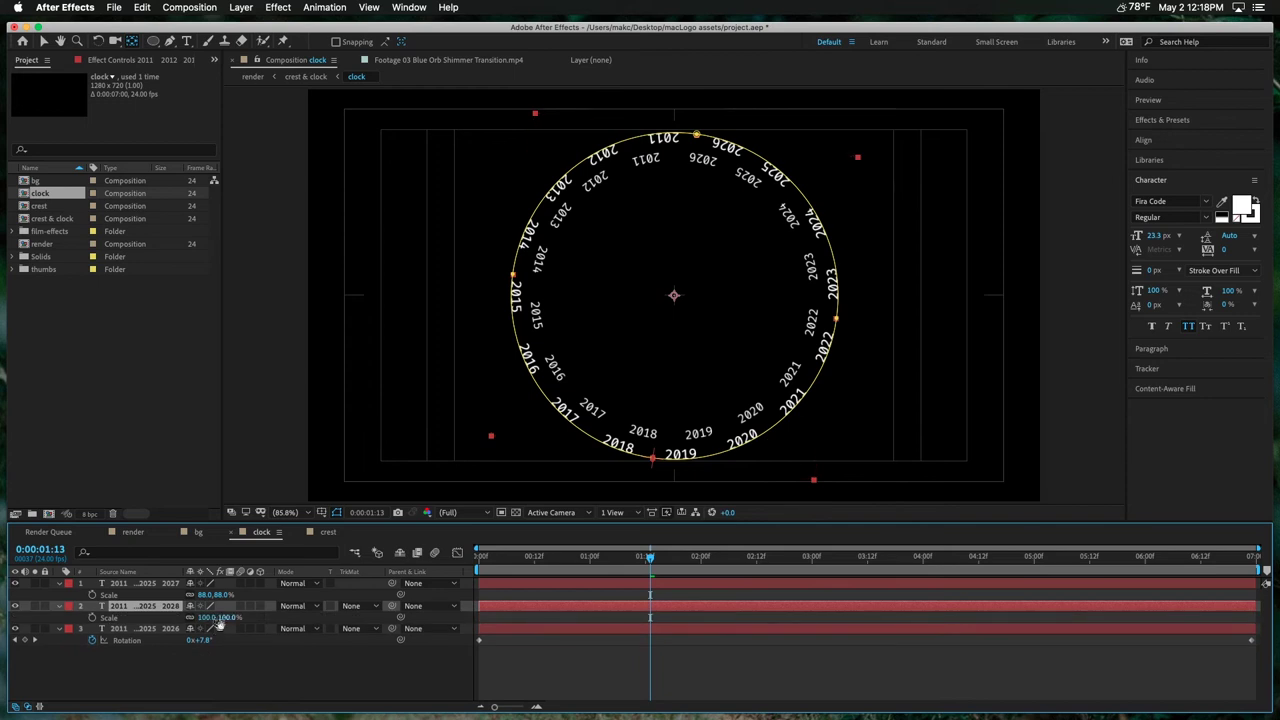
left_click_drag(222, 617, 192, 617)
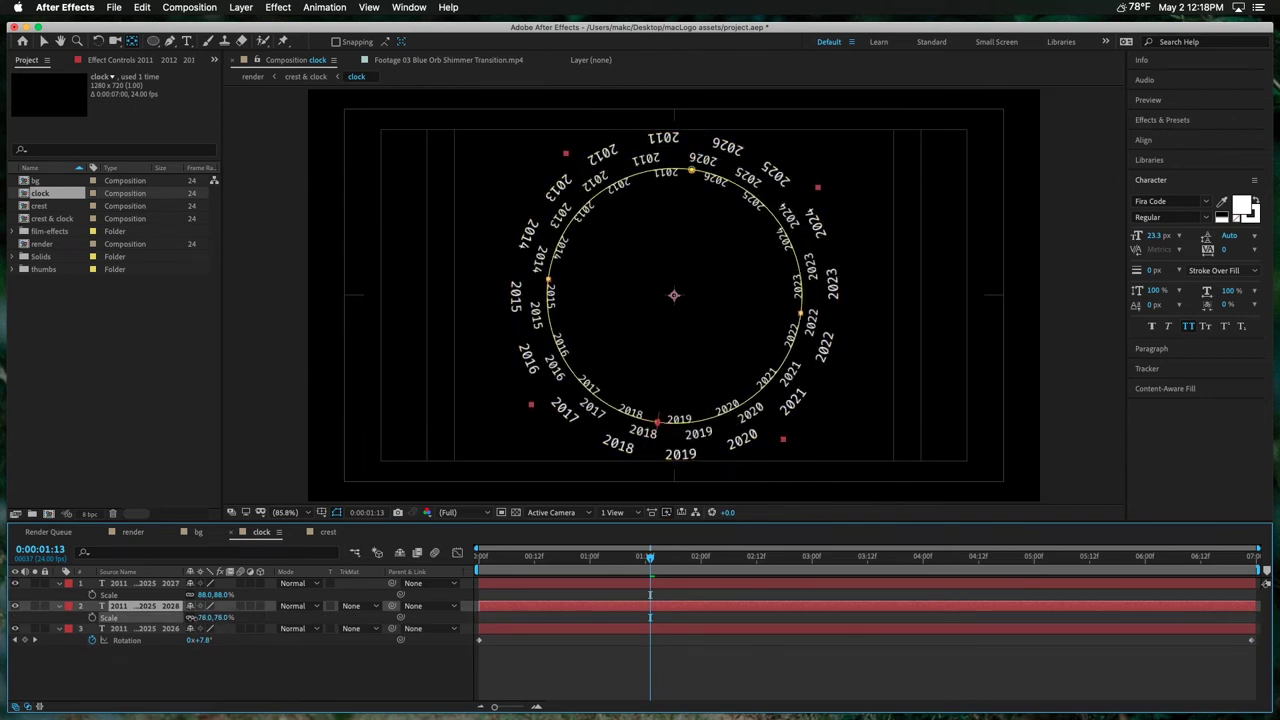
left_click(512, 667)
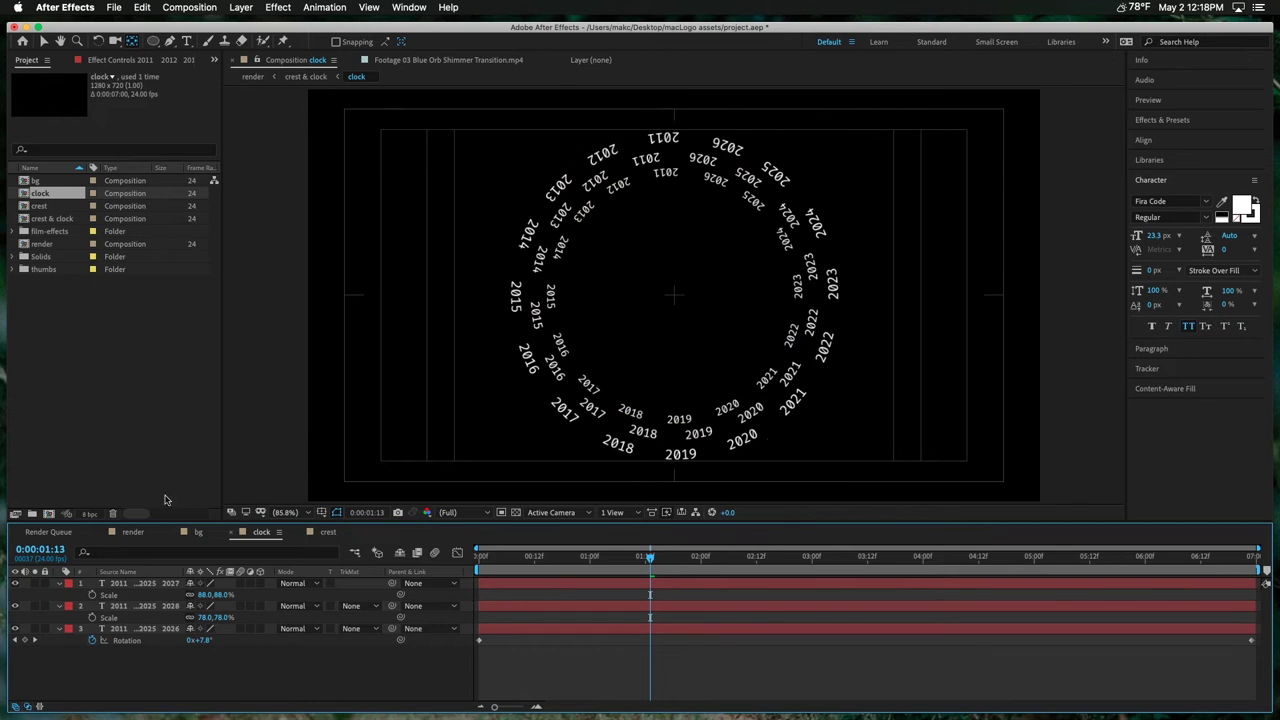
Step: Keyframe the 88% middle ring's rotation from 0° at the first frame to -35° at 0:00:06:23 and preview it
left_click(138, 584)
key("space")
key("Home")
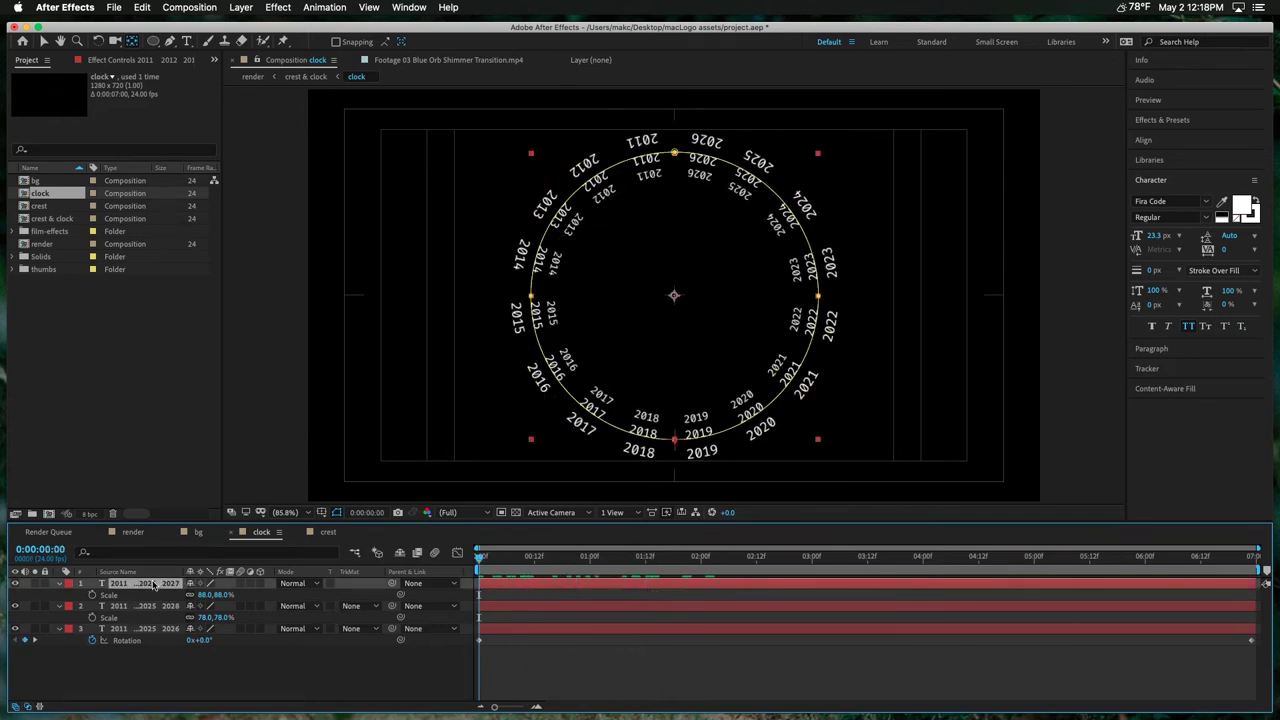
key("r")
key("End")
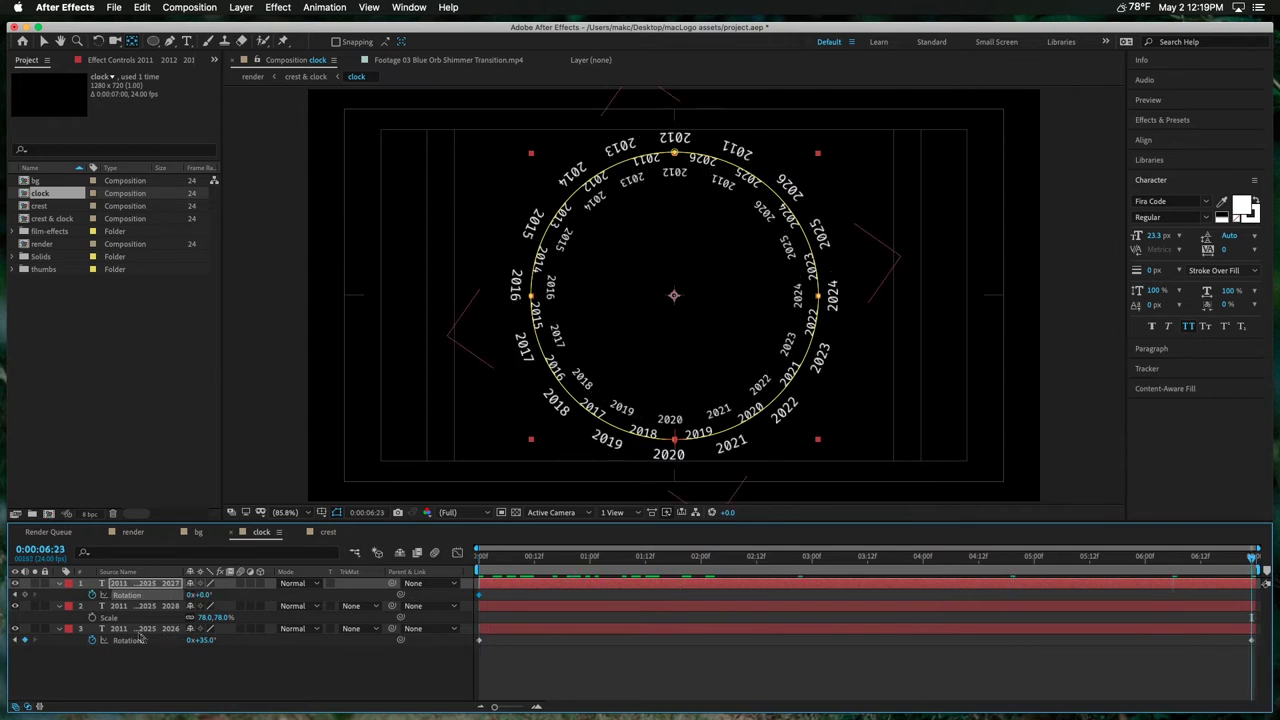
left_click(203, 594)
type("-35")
key("Return")
key("Home")
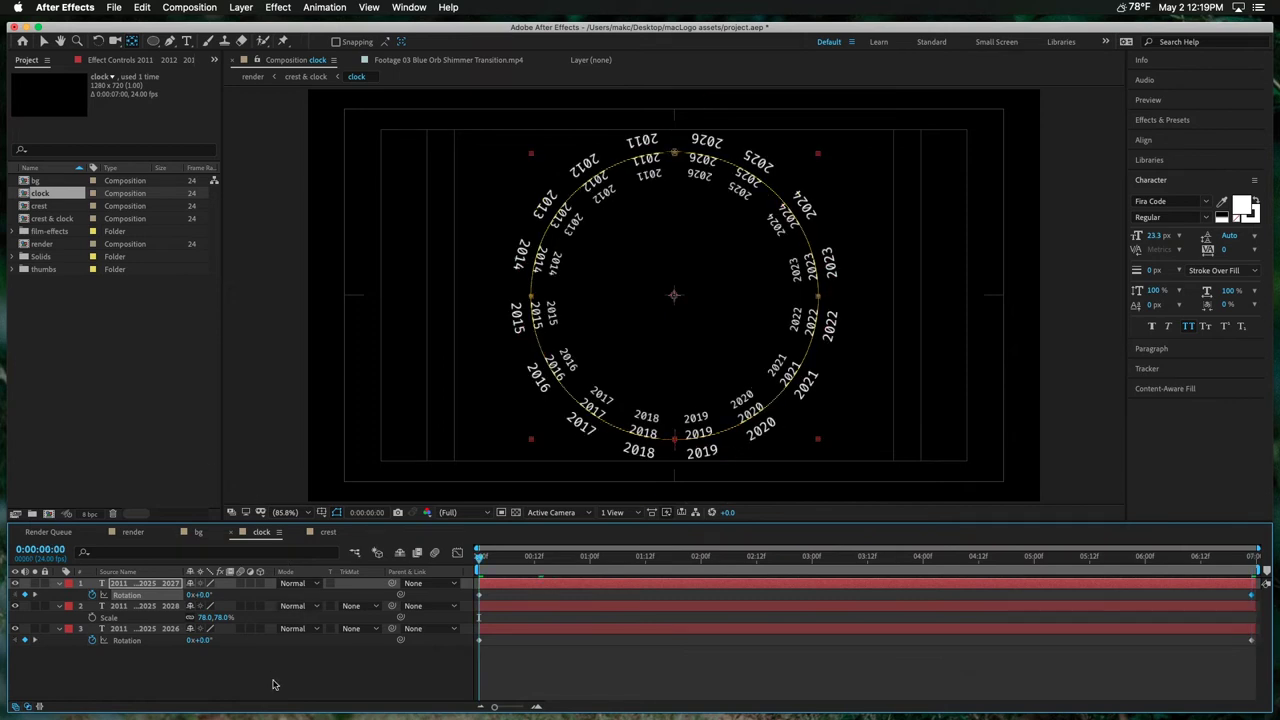
left_click(273, 682)
key("space")
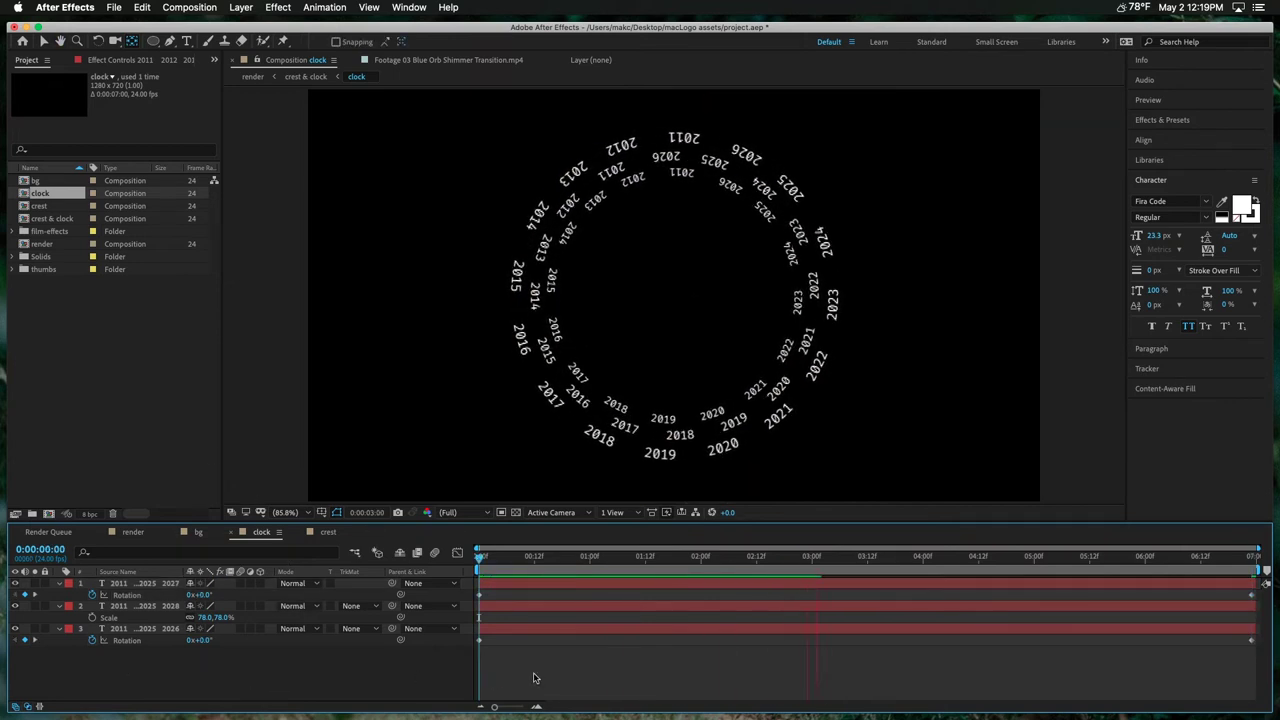
Step: Show the rotation keyframes of all three rings and preview the clock's motion
key("super+a")
key("r")
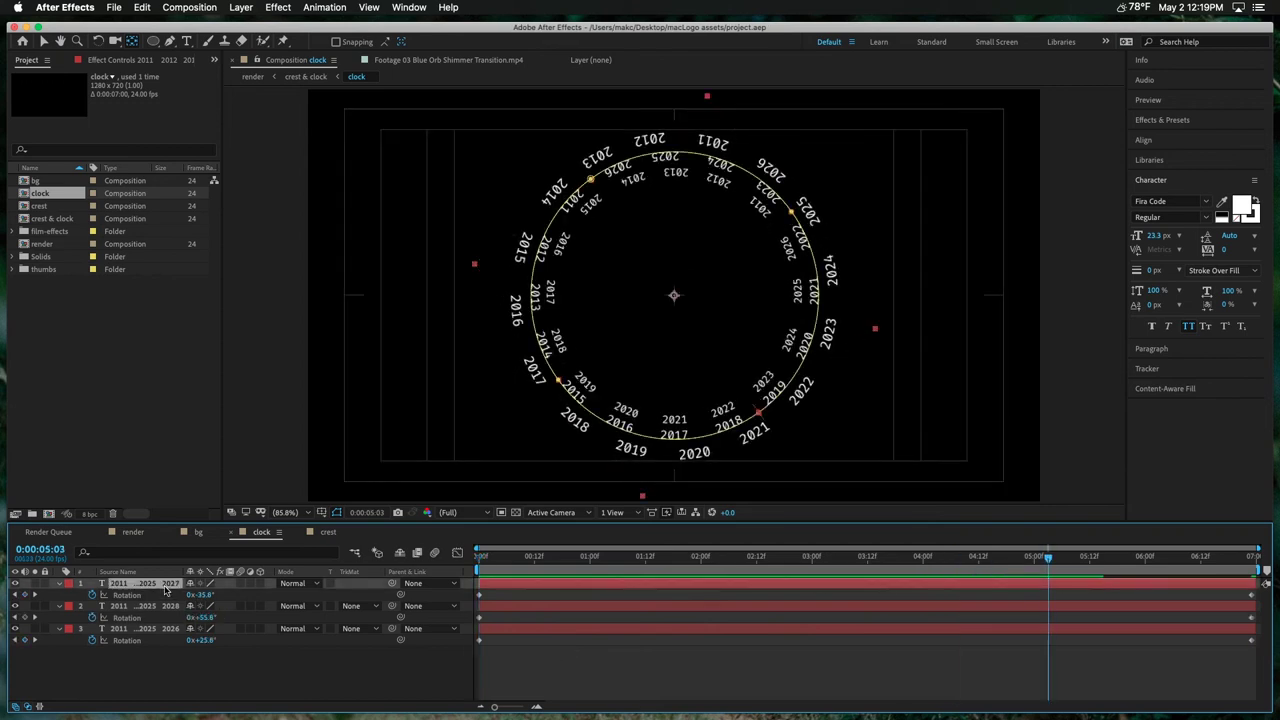
left_click(148, 607)
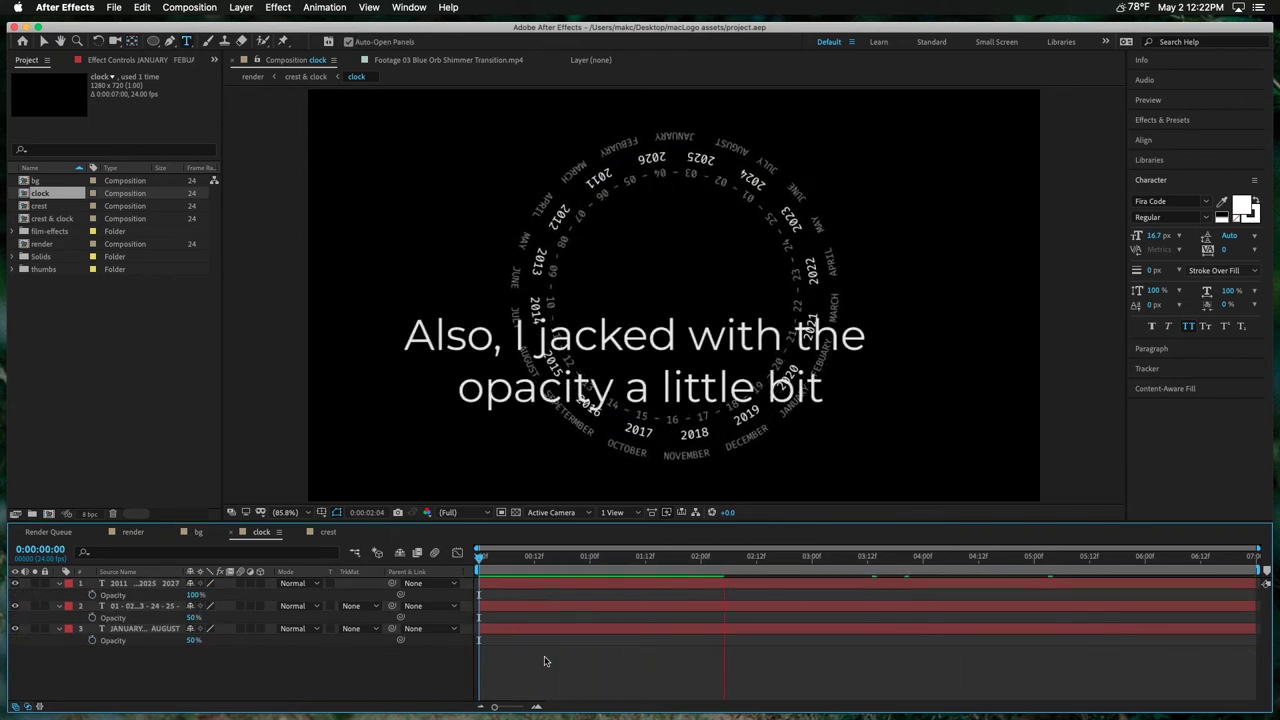
key("space")
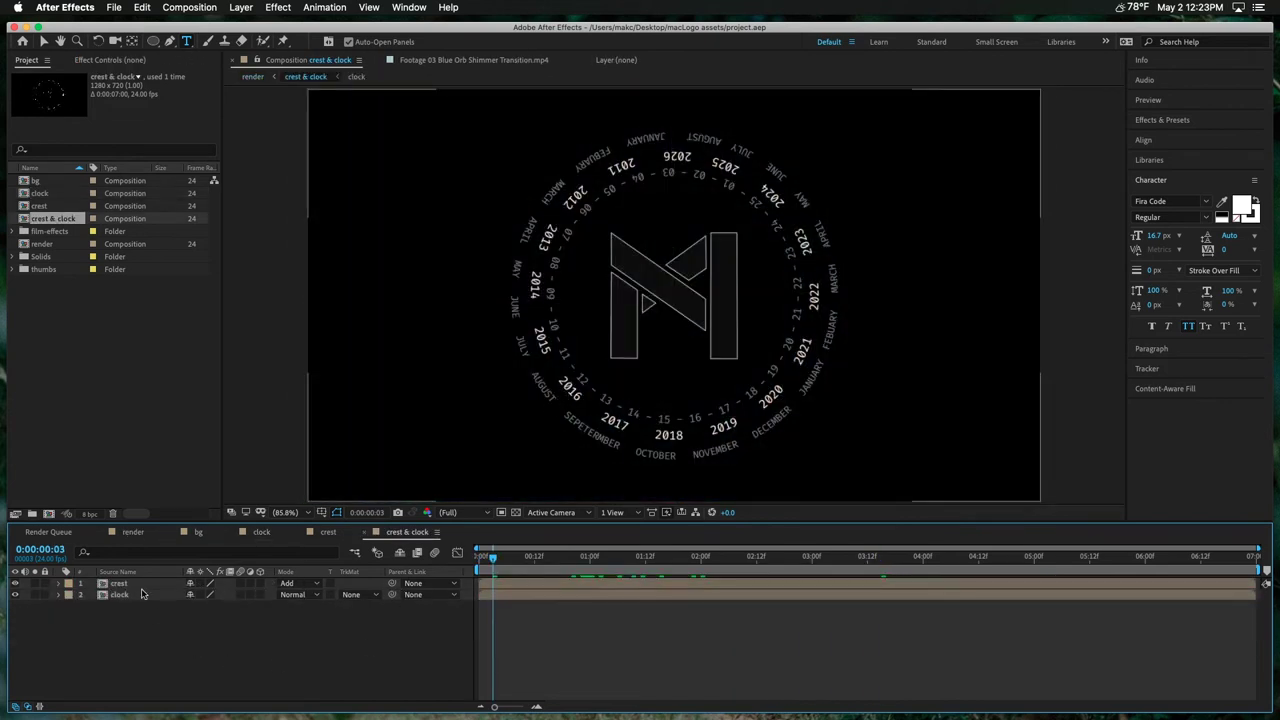
Step: Scale down the crest layer inside the rings in the crest & clock composition
left_click(141, 594)
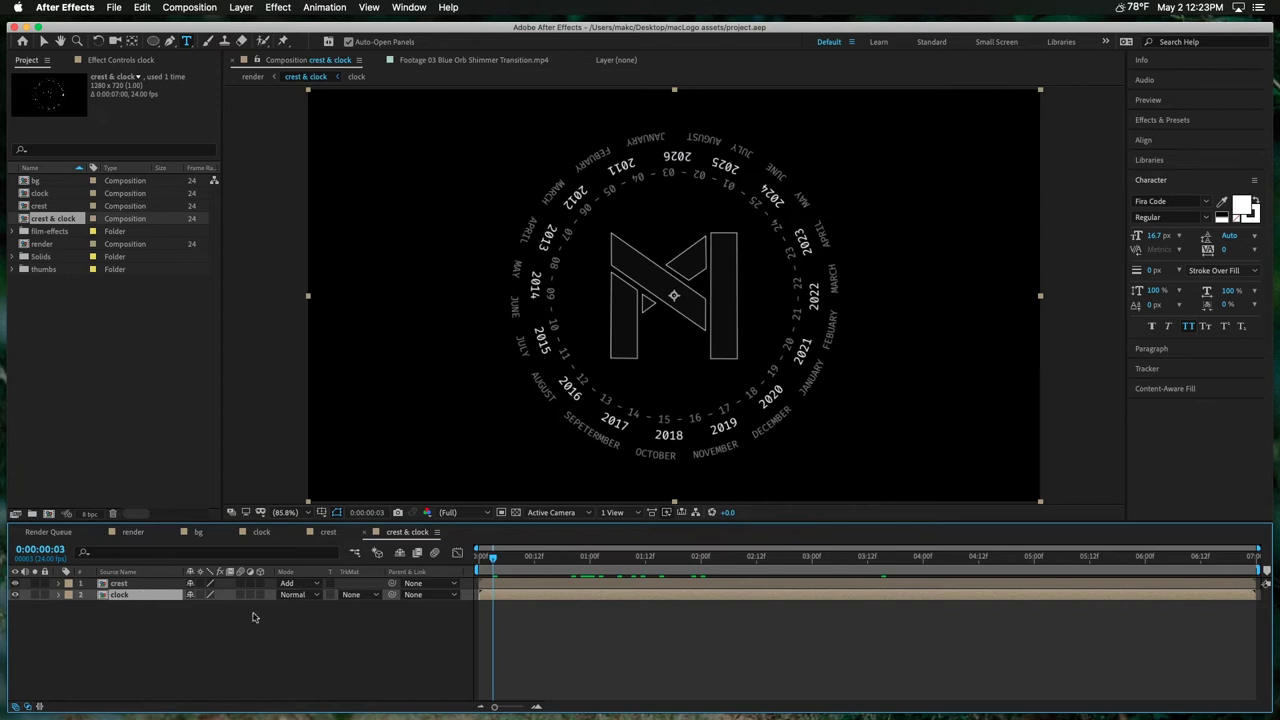
left_click(129, 583)
key("s")
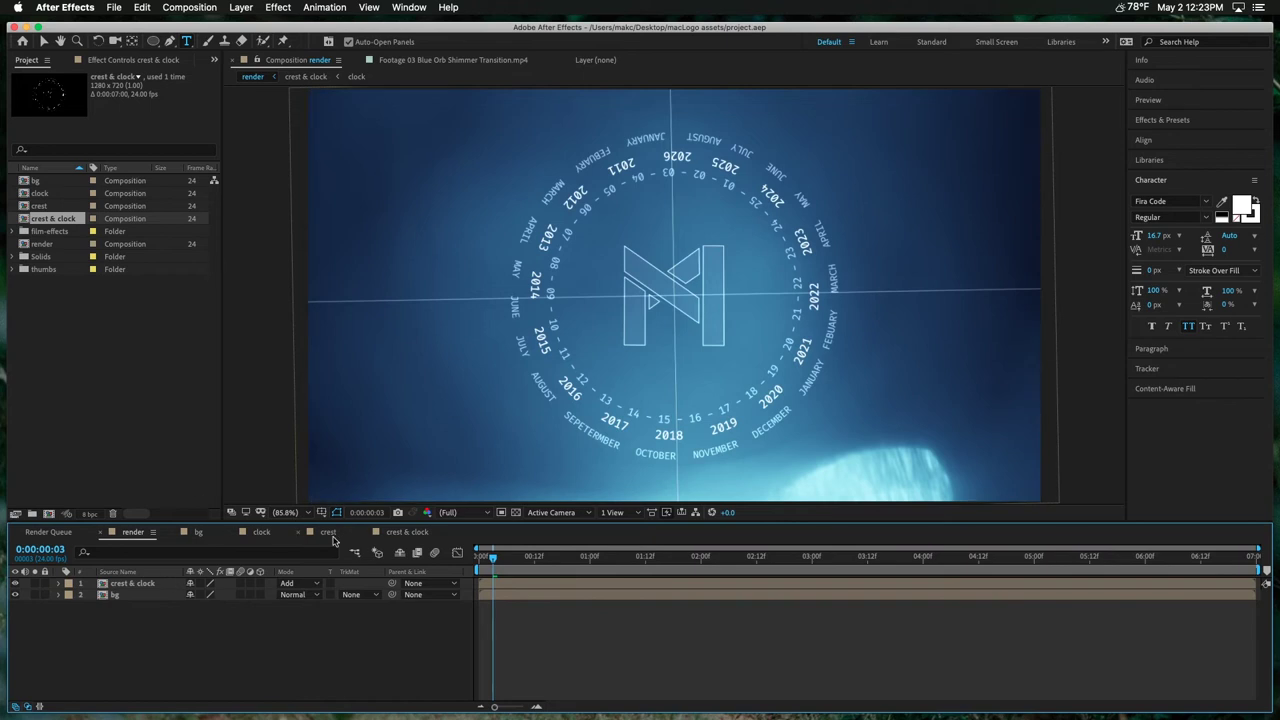
Step: Enlarge the year and day-number rings in the clock composition so they sit closer to the outer month ring
left_click(273, 538)
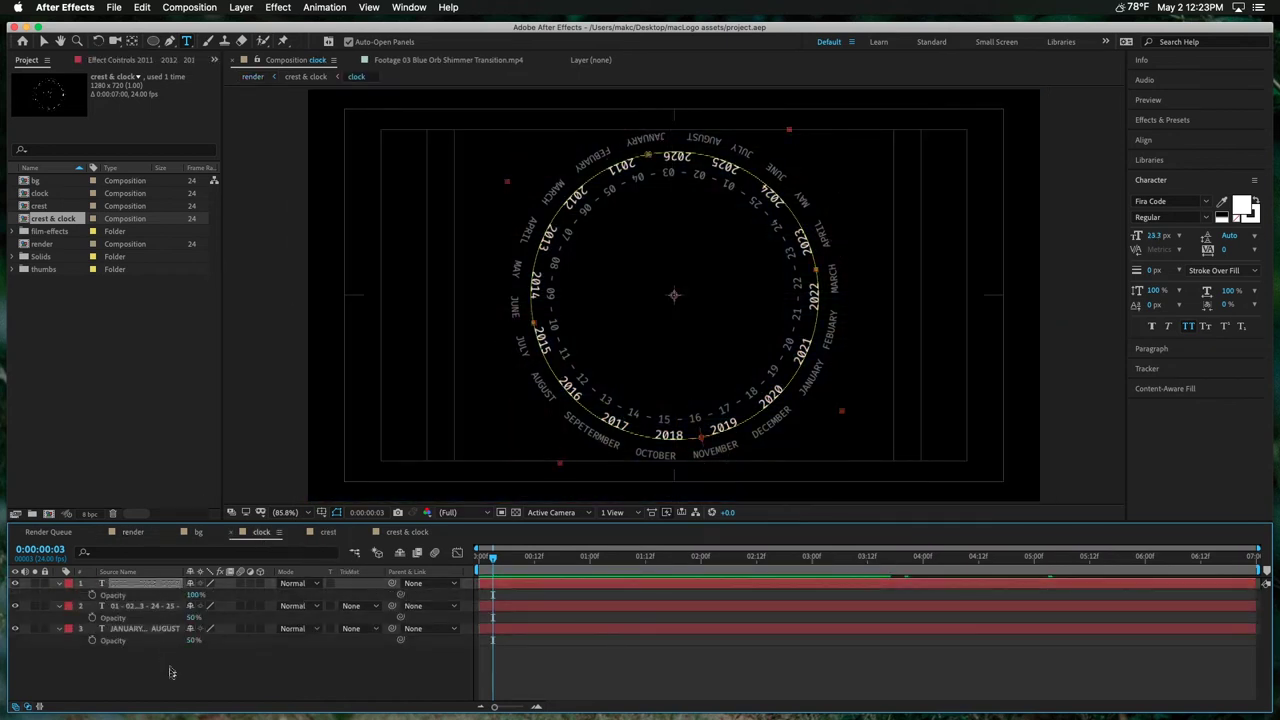
key("super+a")
key("s")
left_click(240, 674)
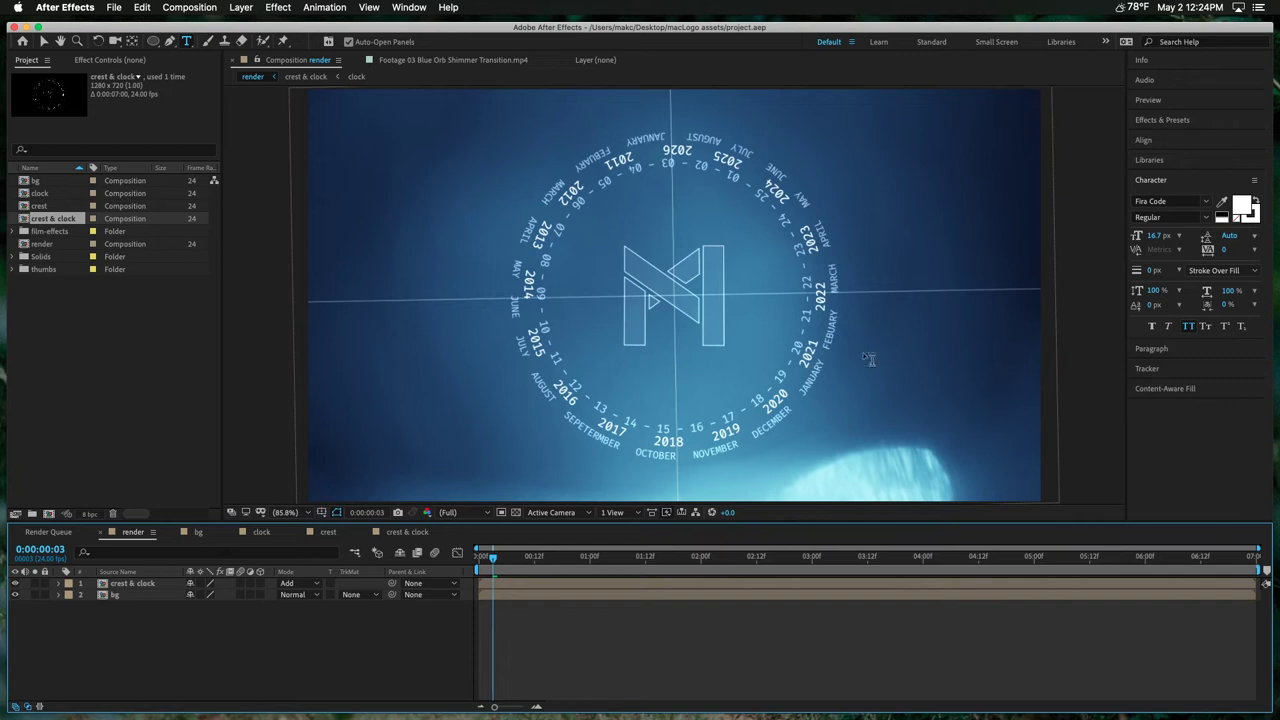
Step: Open the bg composition and set both lines layers' opacity to 100%
double_click(150, 595)
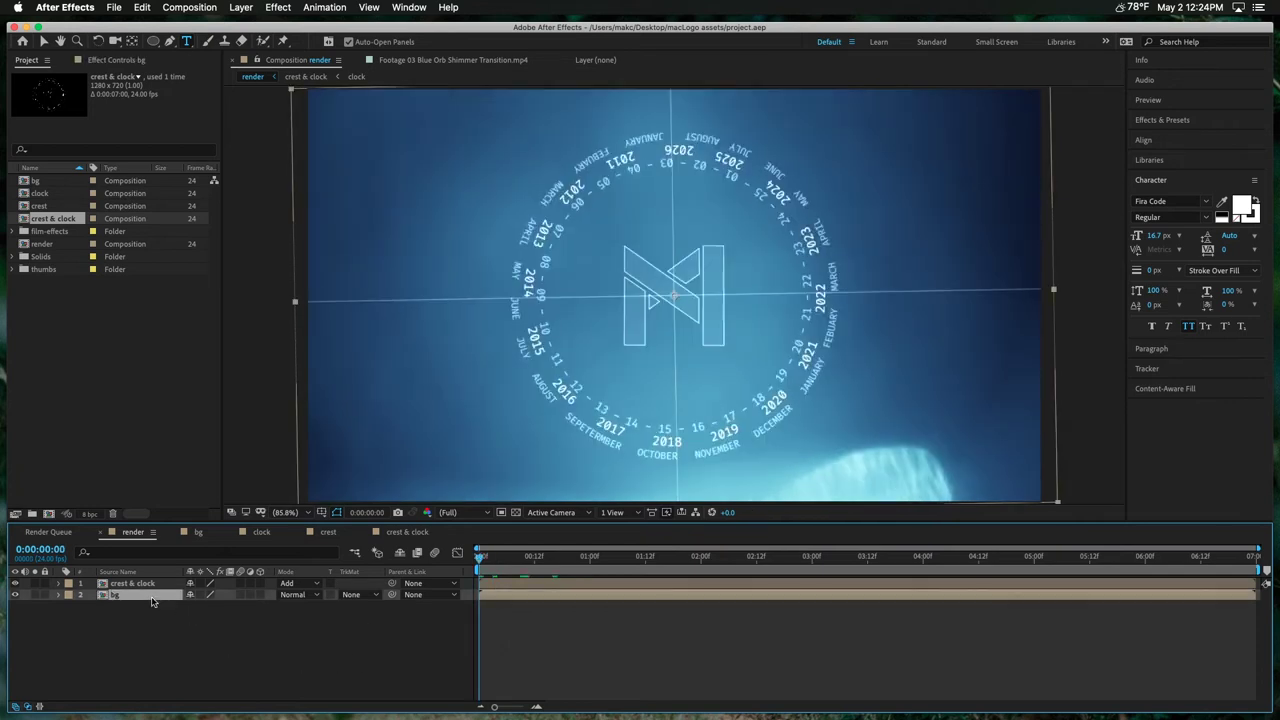
left_click(574, 589)
left_click(140, 610, "shift")
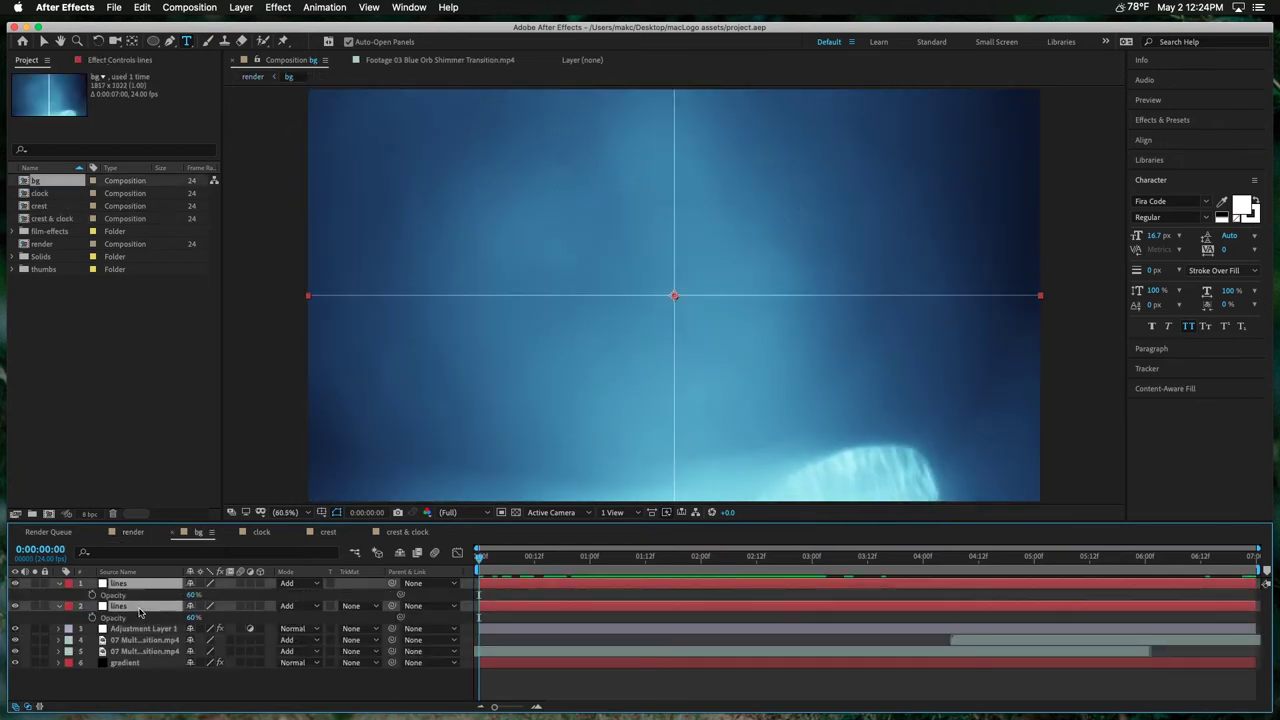
left_click(193, 617)
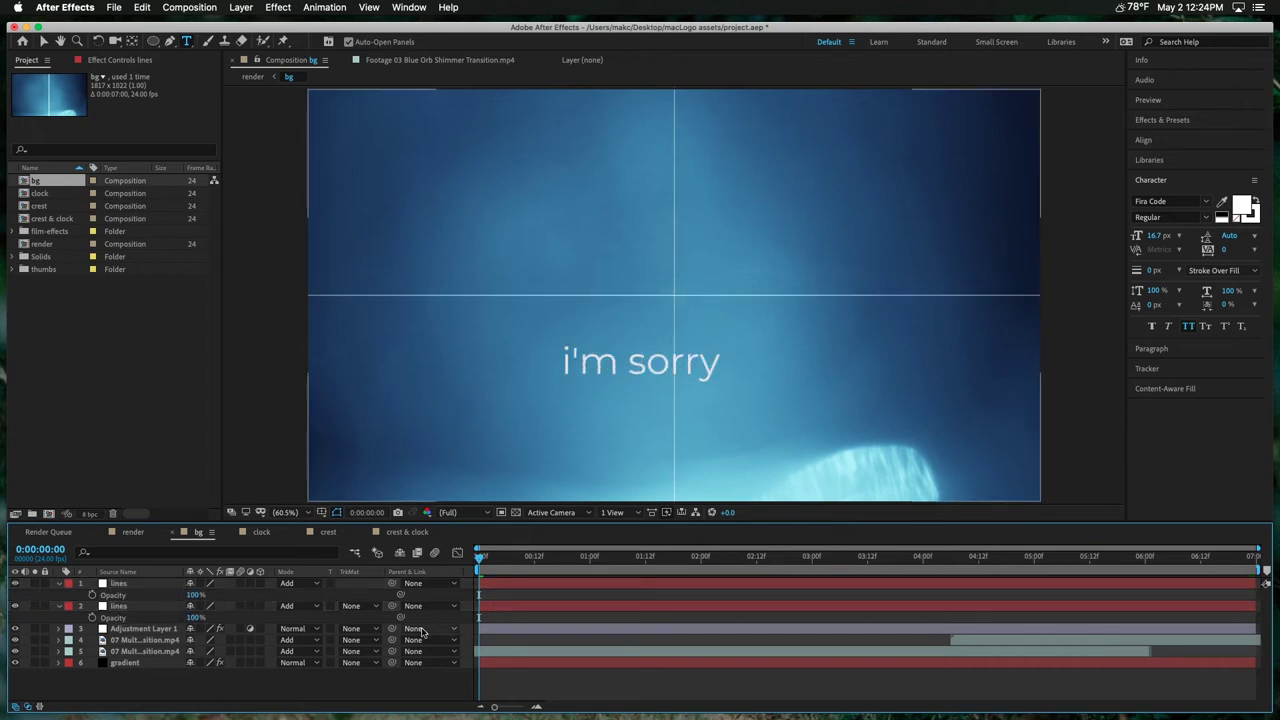
Step: Lower both lines layers' opacity to 10%, then return to the render composition and save the project
left_click(148, 584)
left_click(144, 606, "shift")
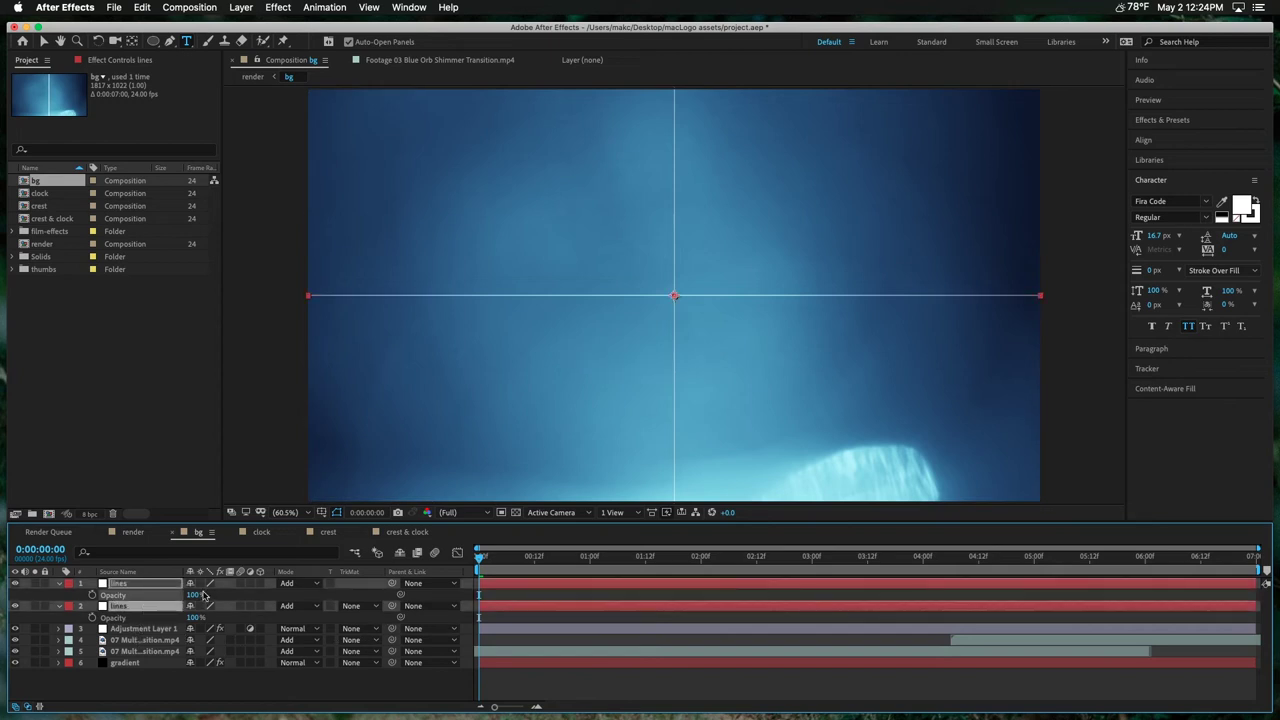
left_click(198, 594)
type("30")
key("Return")
left_click(194, 595)
key("Return")
left_click(126, 532)
key("super+s")
key("v")
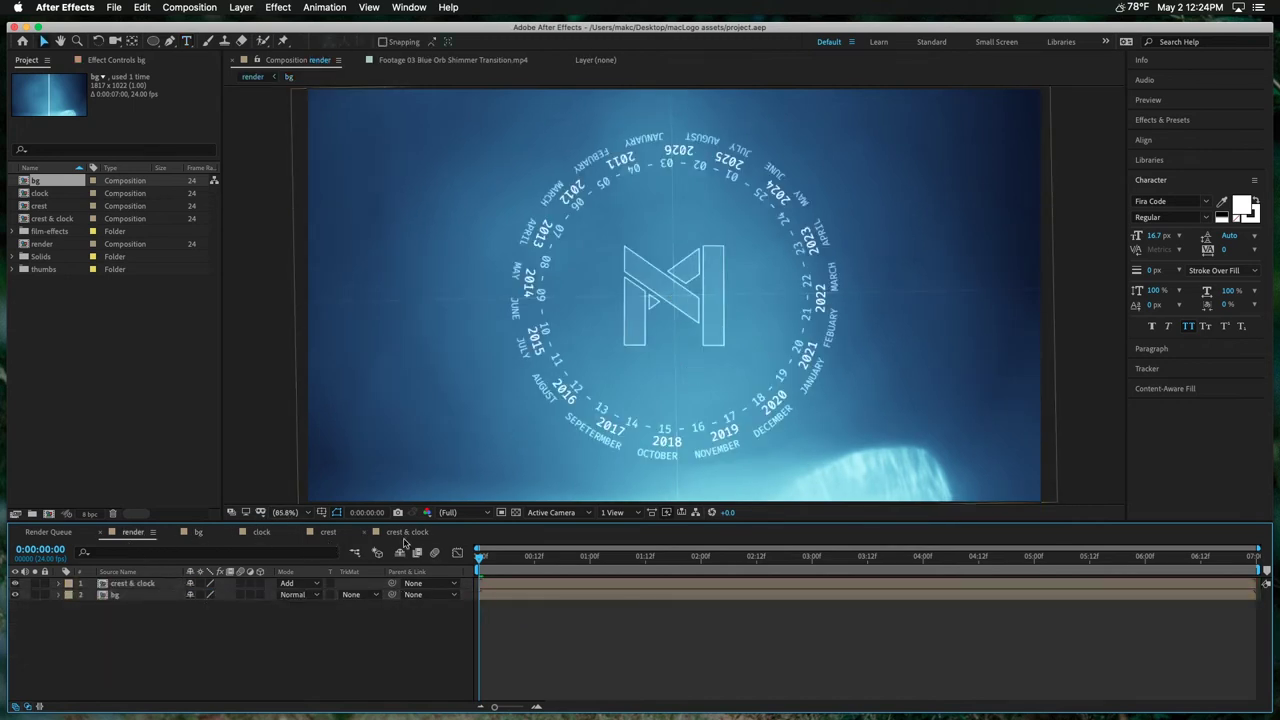
Step: Reshape the S-curve of the Curves effect on Adjustment Layer 1 in the bg composition for stronger contrast
left_click(197, 532)
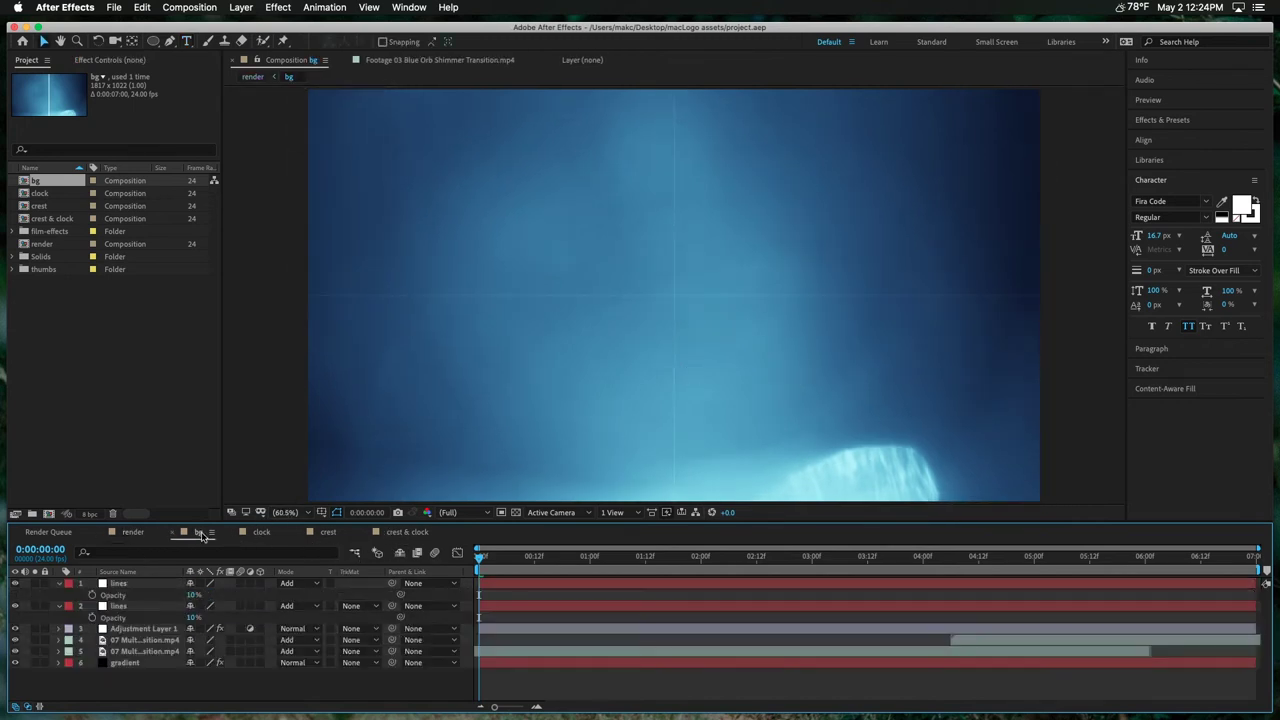
left_click(127, 63)
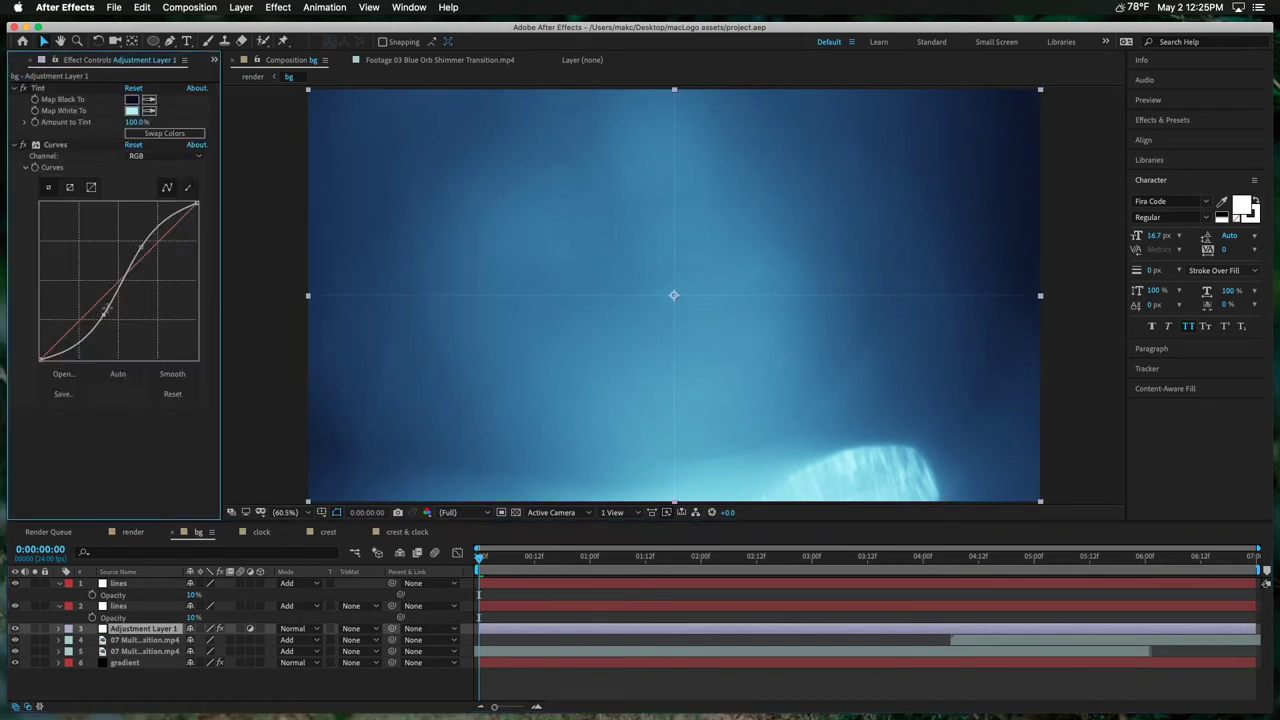
left_click_drag(135, 250, 150, 238)
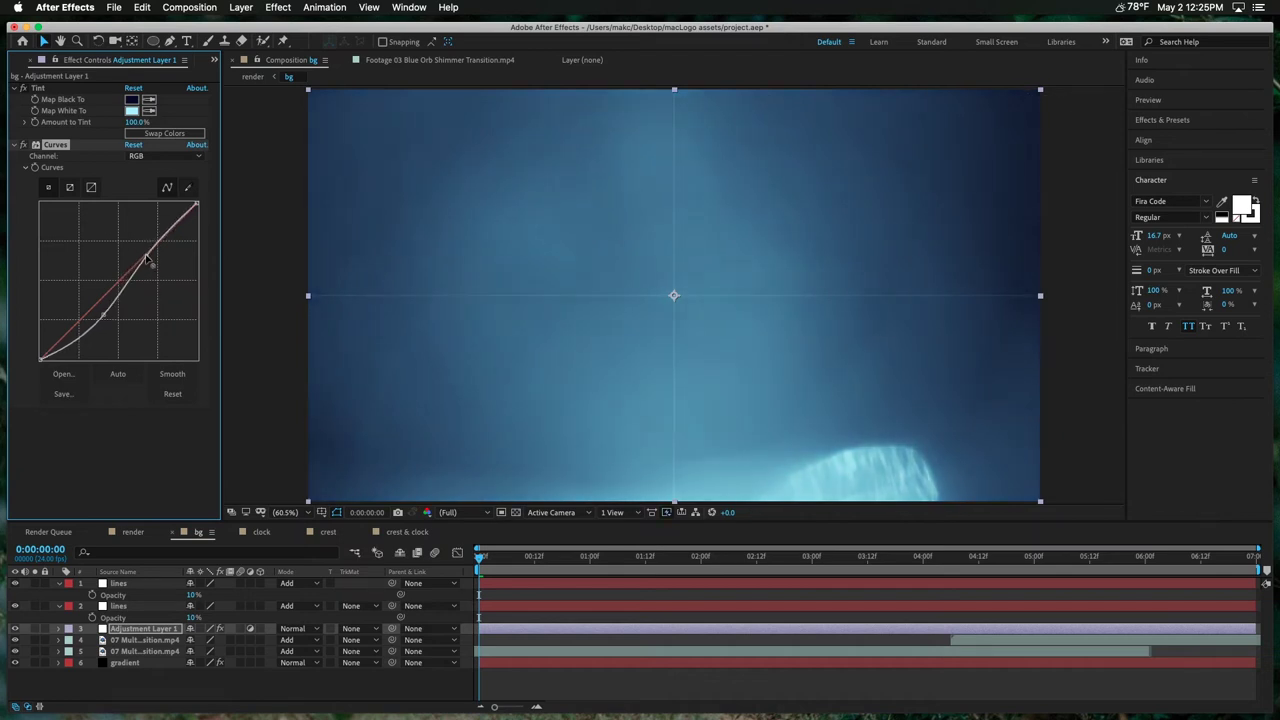
Step: Add a second Curves effect to Adjustment Layer 1 and bend its RGB curve below the diagonal to darken the background
left_click(128, 630)
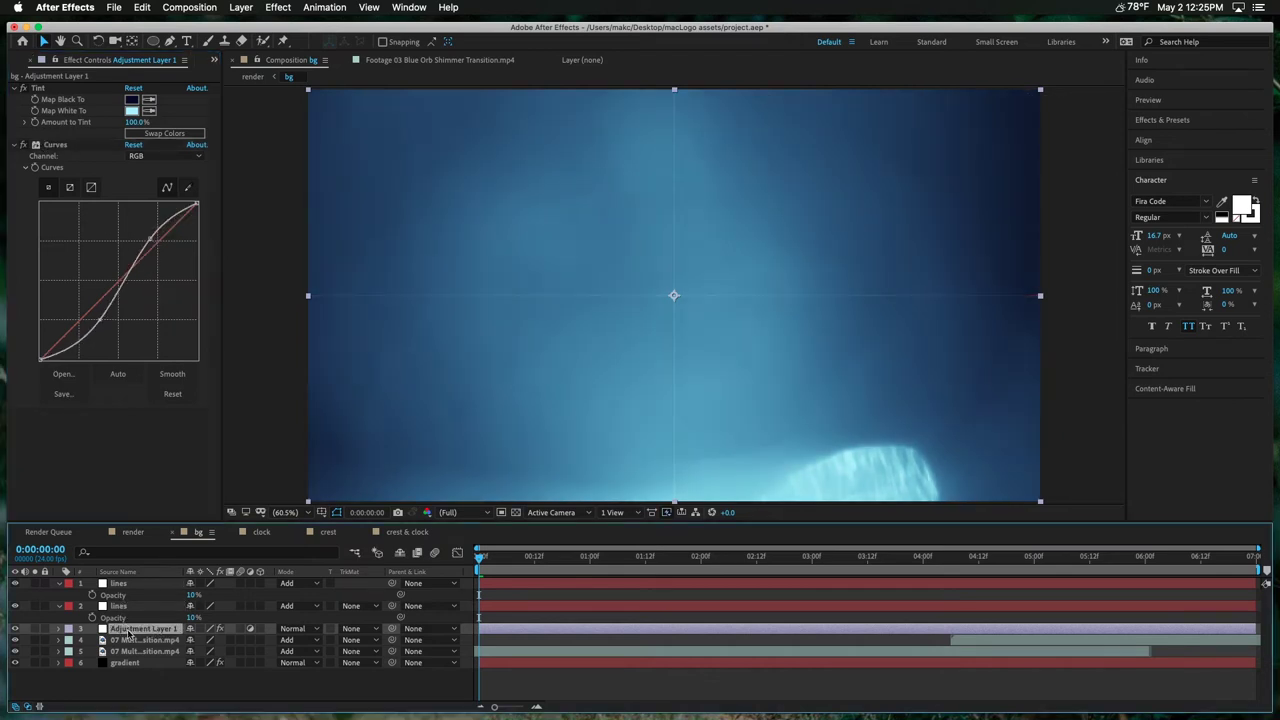
key("ctrl+space")
type("cur")
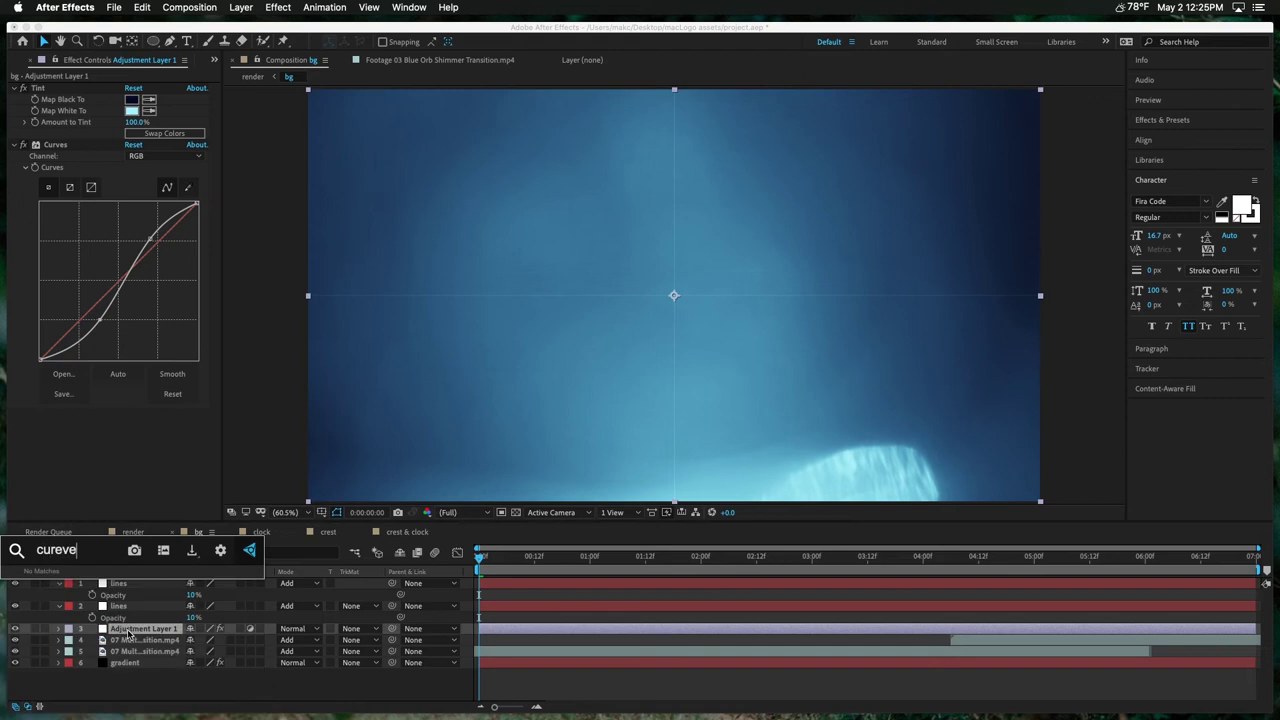
key("Return")
scroll(111, 386, "down", 4)
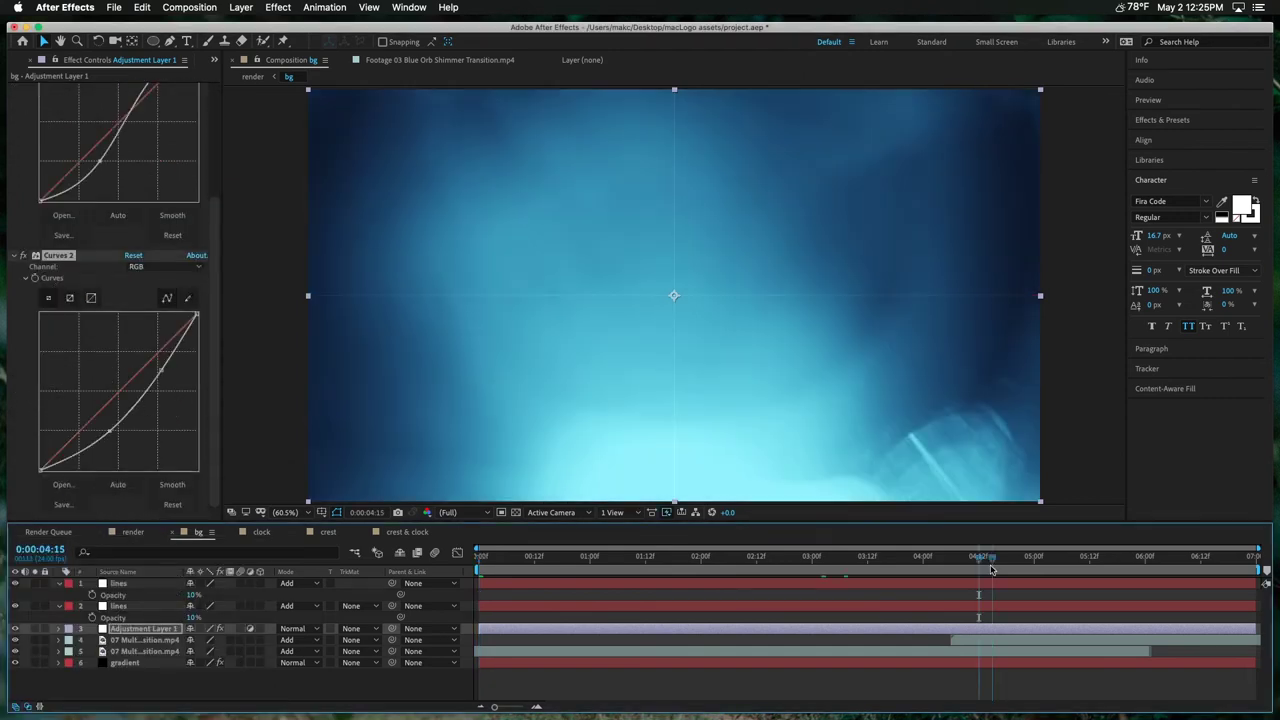
Step: Check the darkened background at several times in the bg and render compositions
left_click_drag(990, 569, 768, 576)
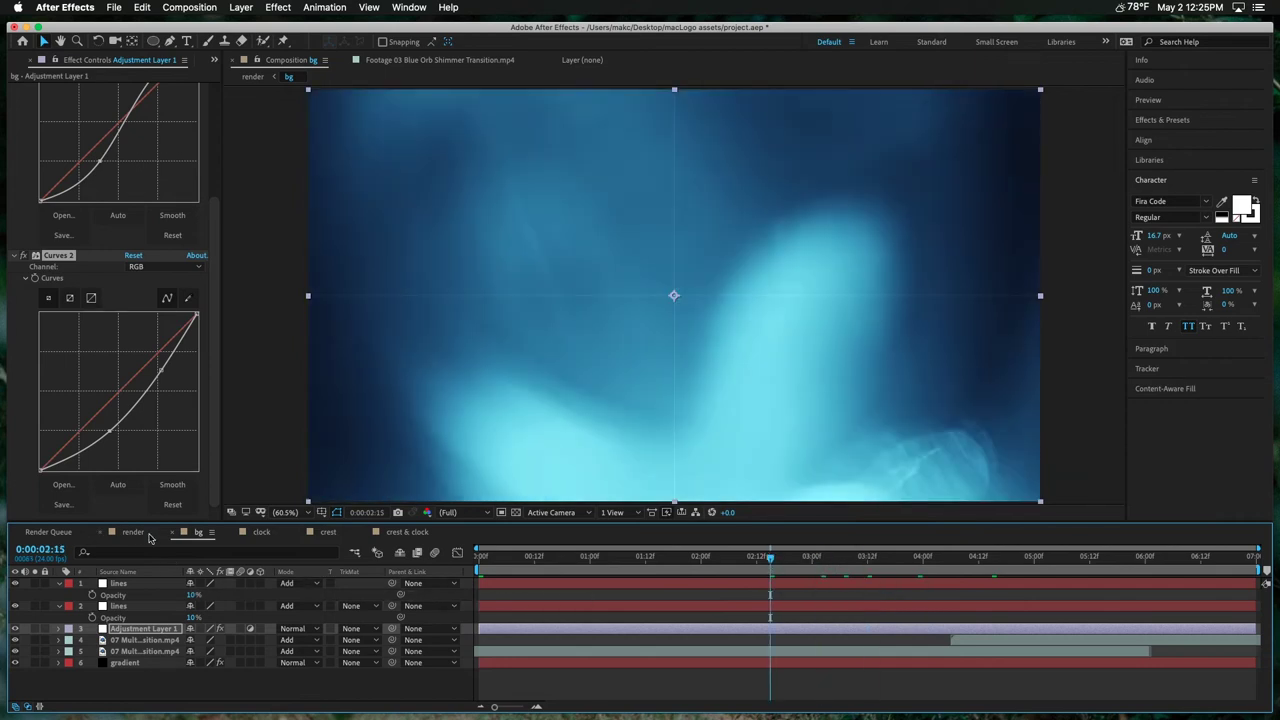
left_click(134, 532)
left_click_drag(1006, 568, 1043, 568)
left_click(1060, 568)
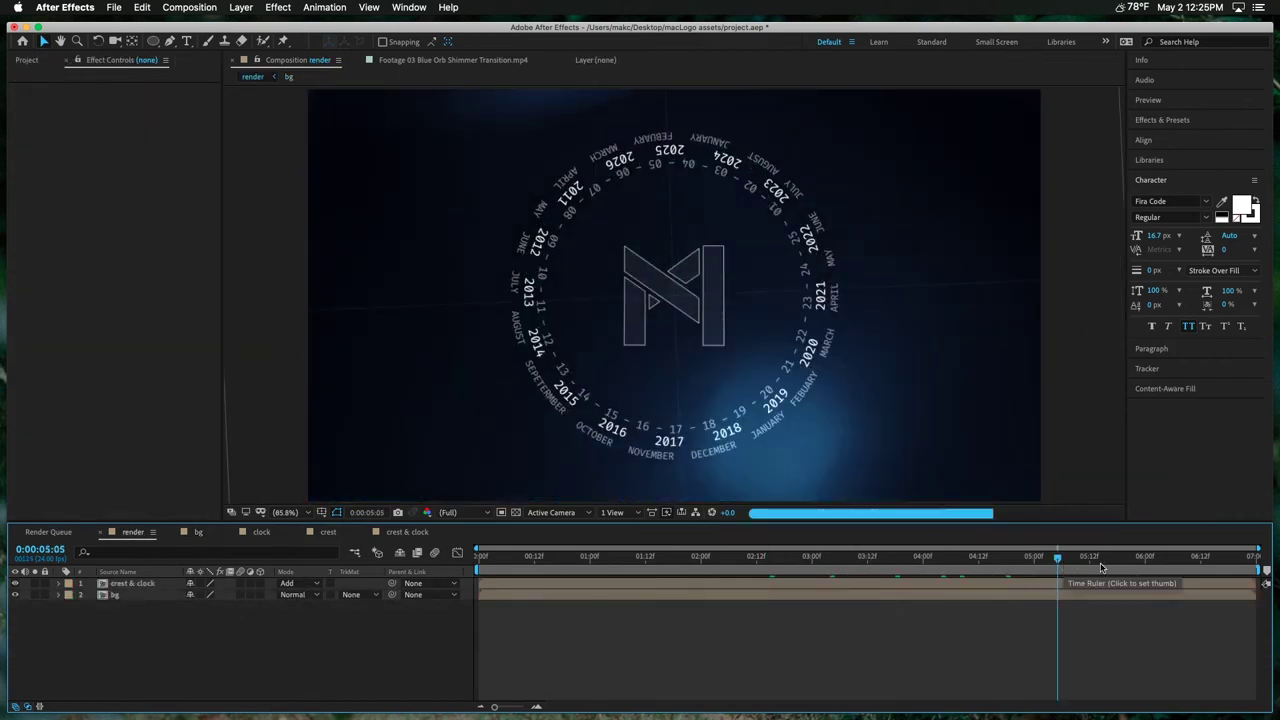
left_click(1108, 567)
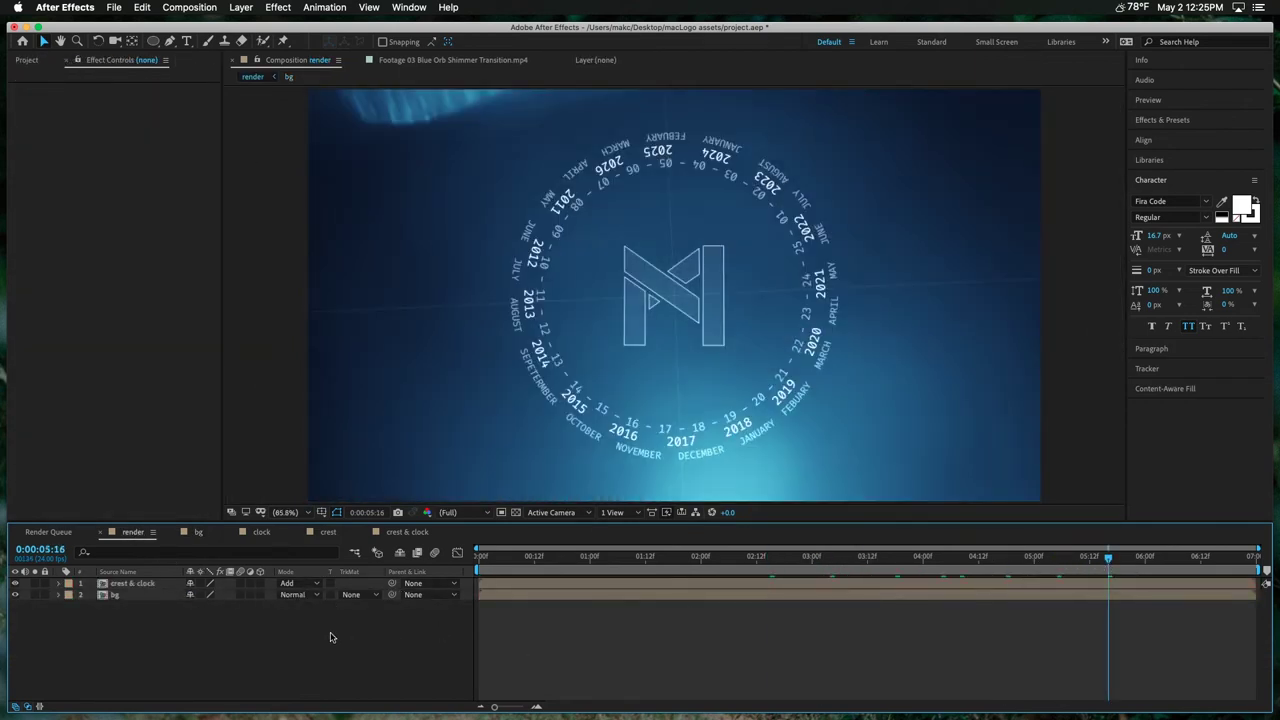
Step: Shift the later-starting background video clip earlier in the bg composition and review the animation in the render composition
left_click(198, 532)
left_click_drag(960, 562, 834, 589)
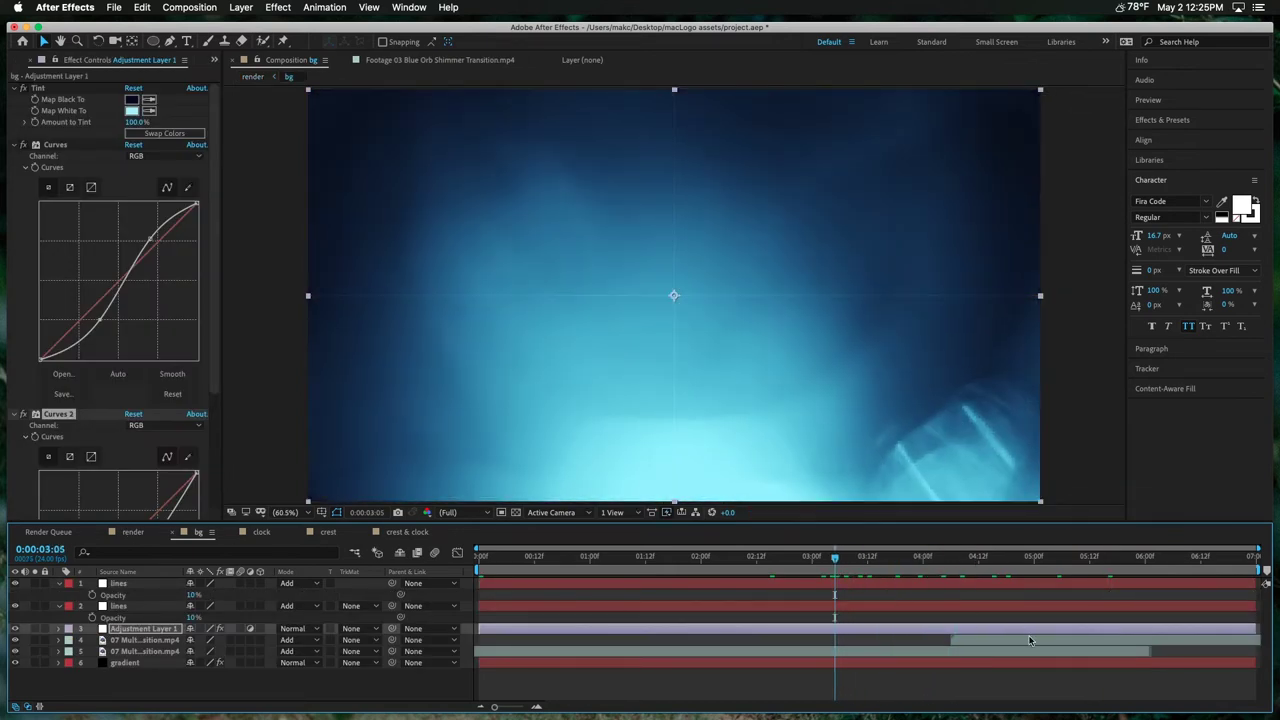
left_click_drag(1031, 640, 836, 618)
left_click_drag(785, 566, 1256, 562)
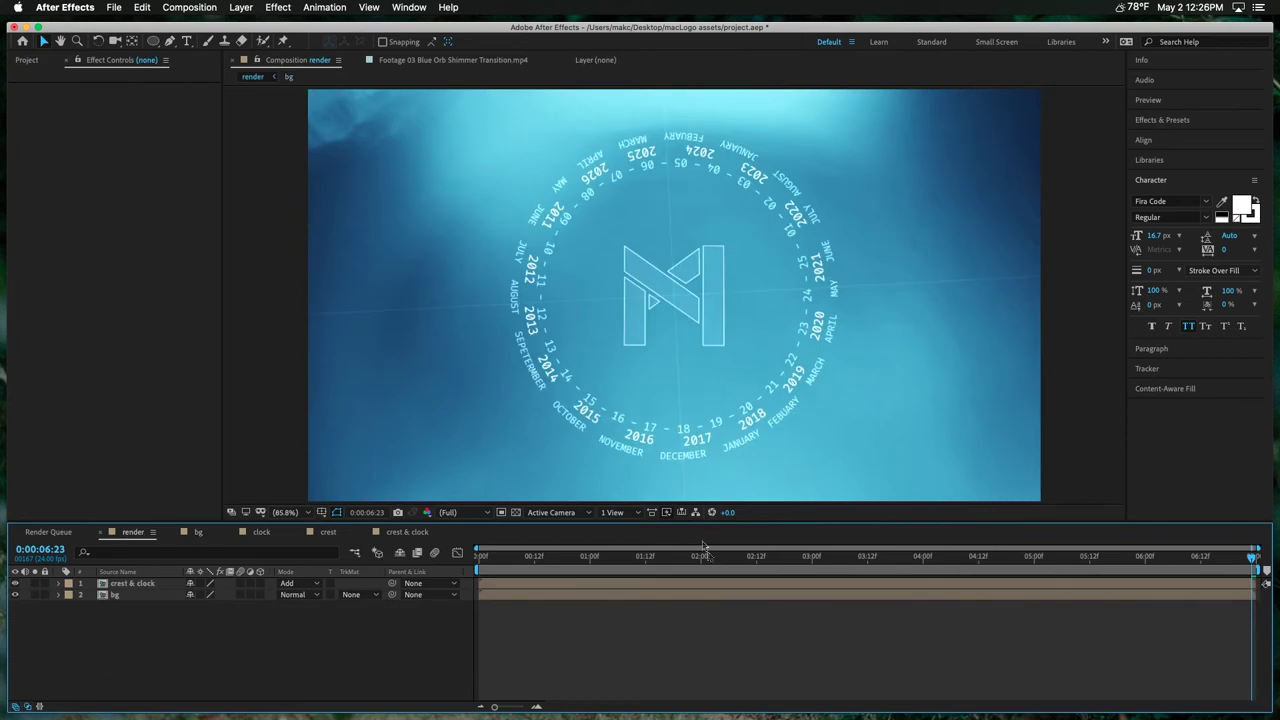
left_click_drag(727, 563, 849, 566)
left_click(918, 566)
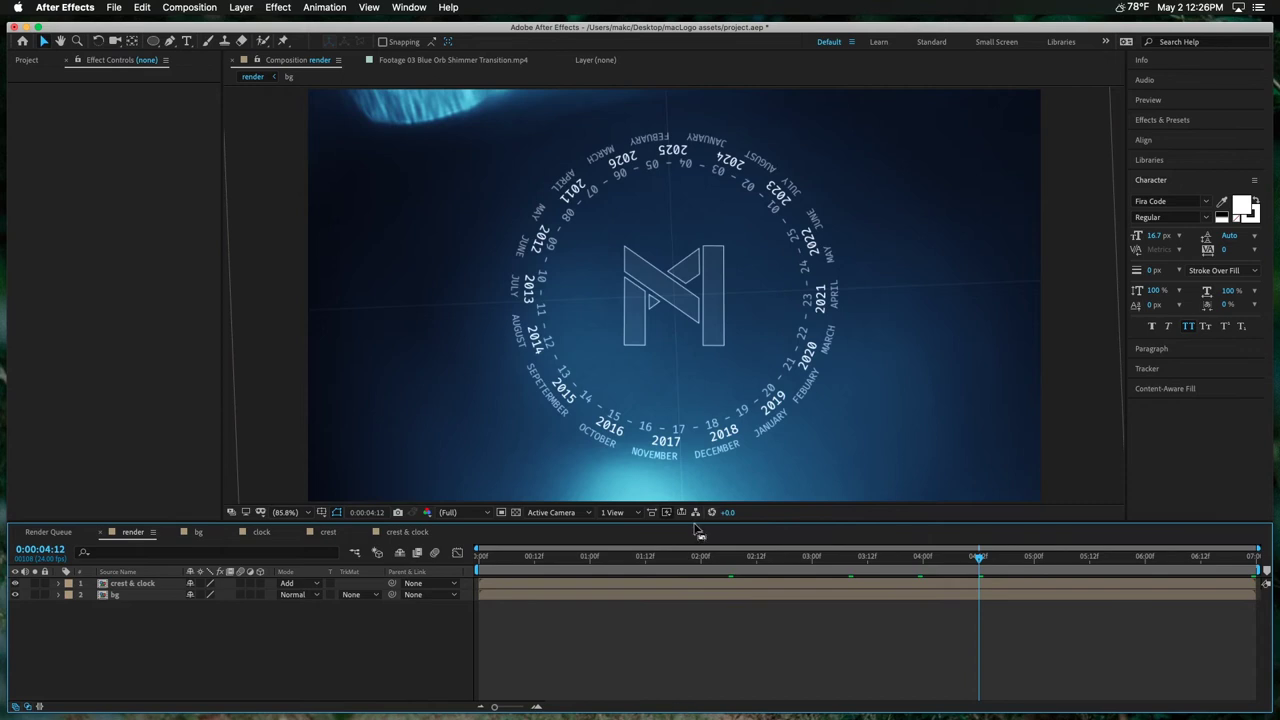
Step: Keyframe the Scale of the crest & clock layer from 100% at the first frame to 94% at the last frame
key("super+s")
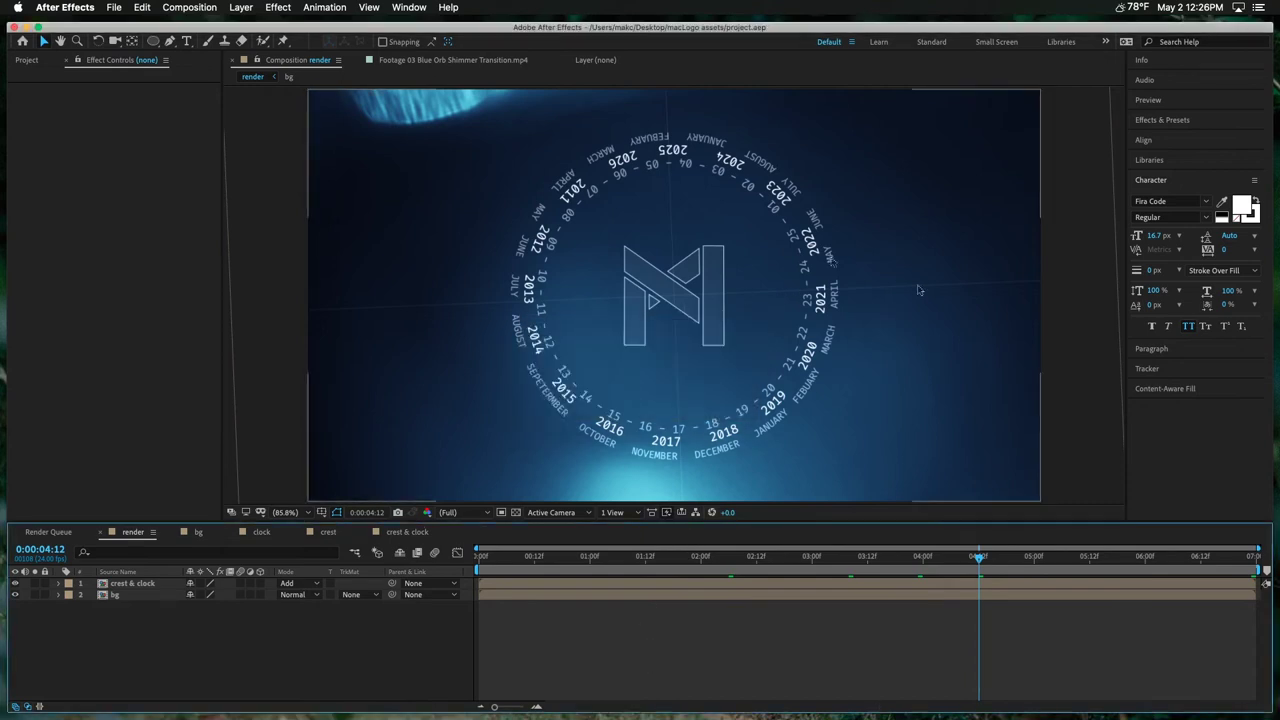
left_click(136, 583)
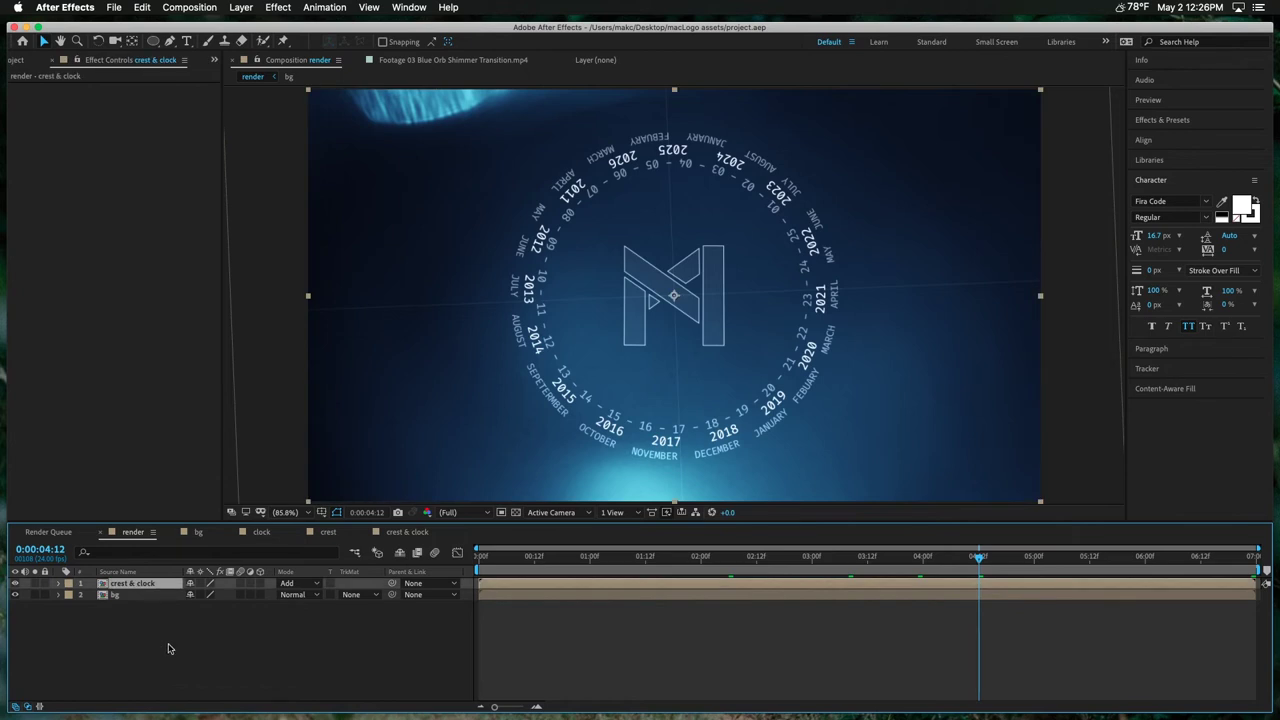
key("s")
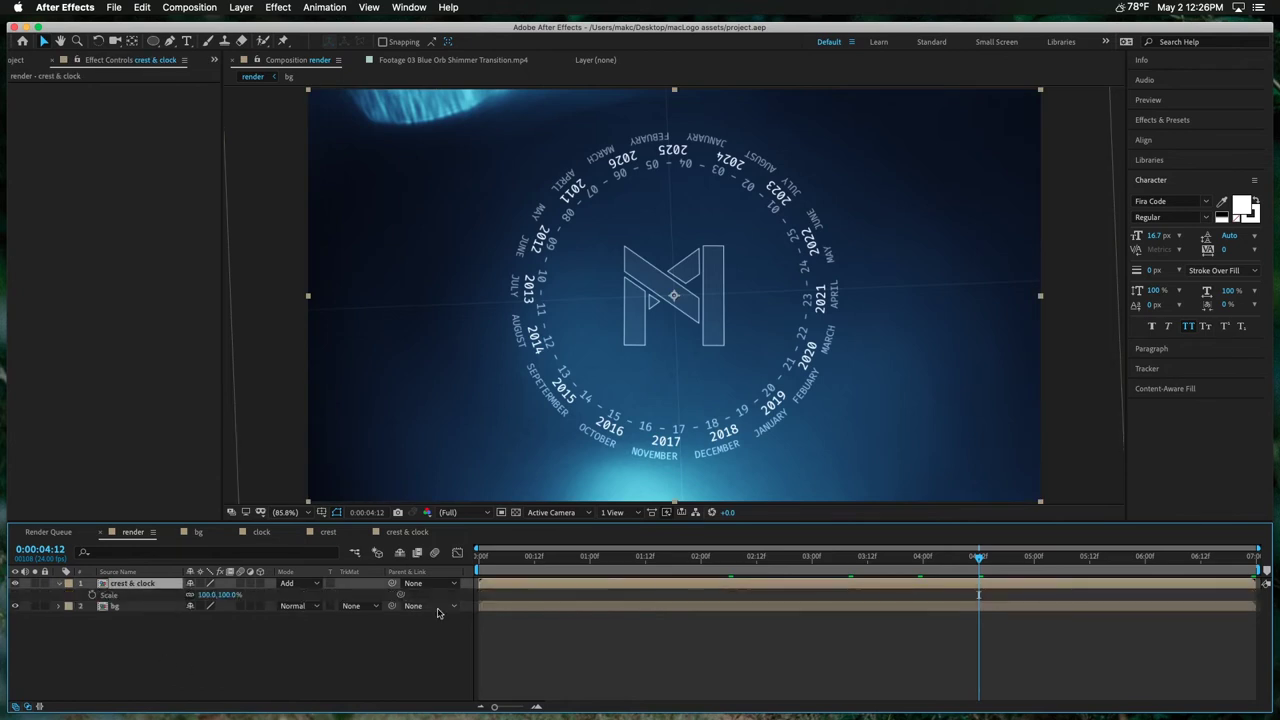
key("Home")
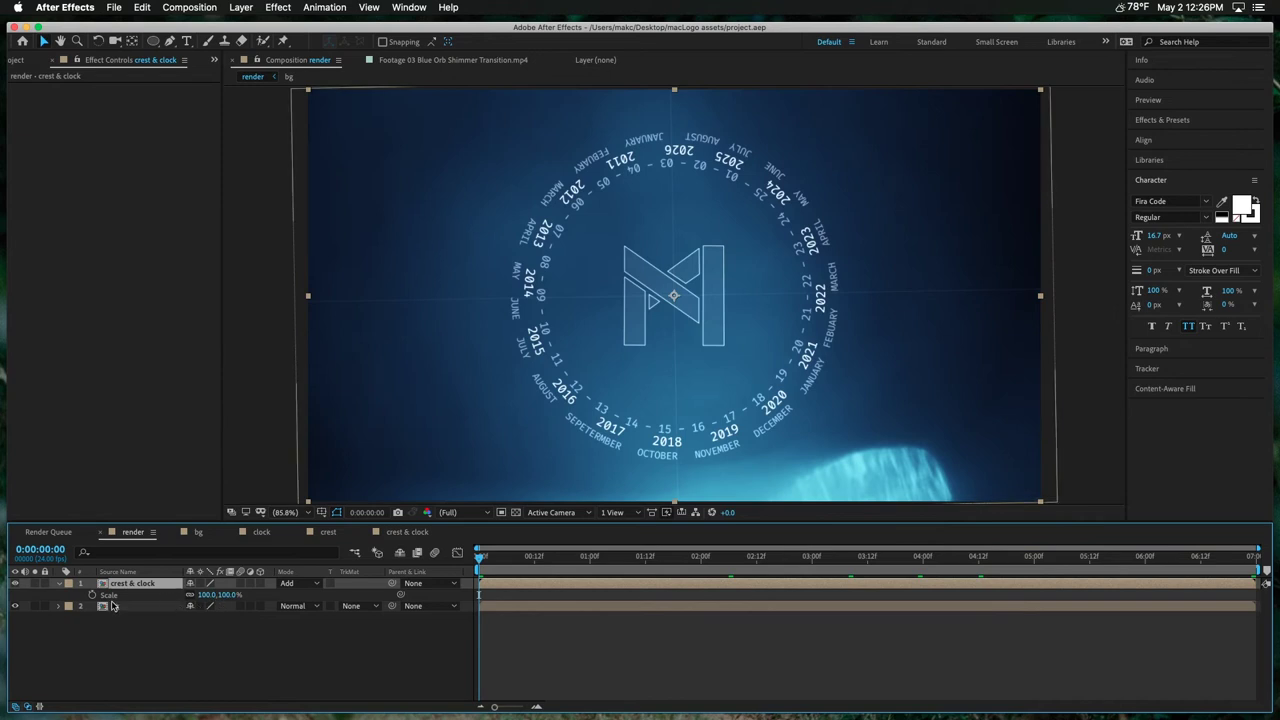
left_click(92, 594)
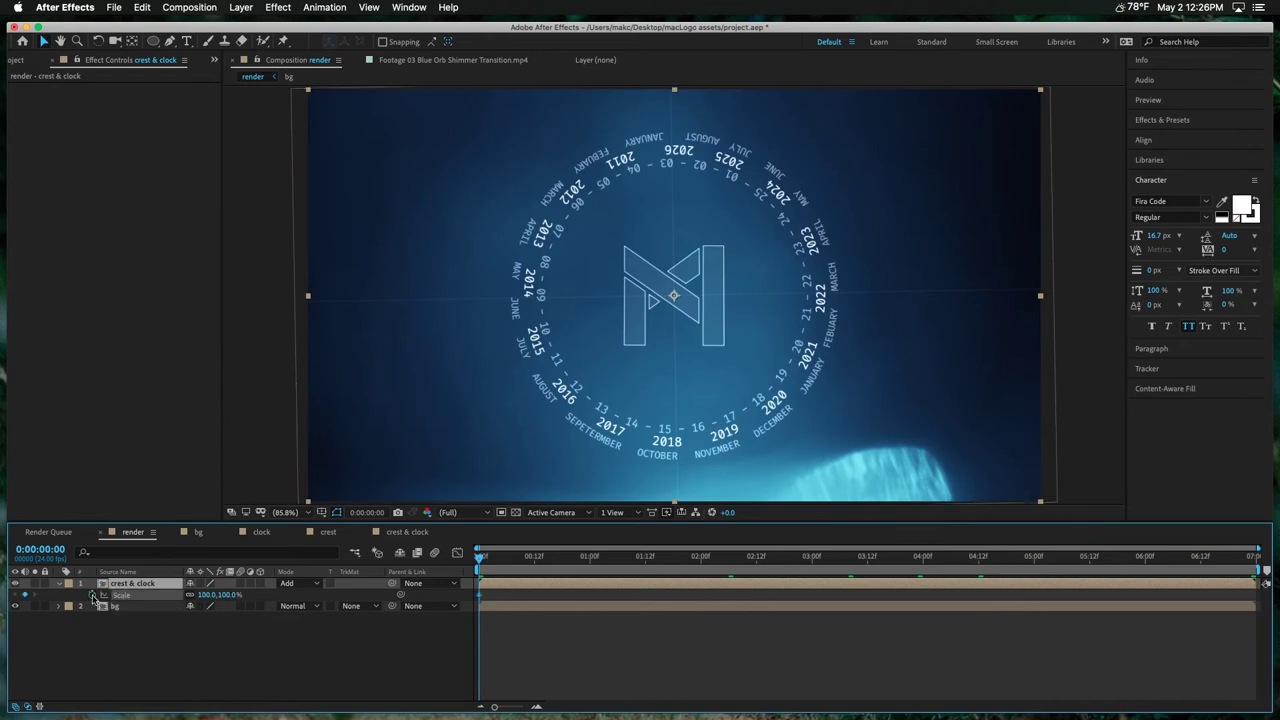
key("End")
left_click_drag(228, 597, 222, 597)
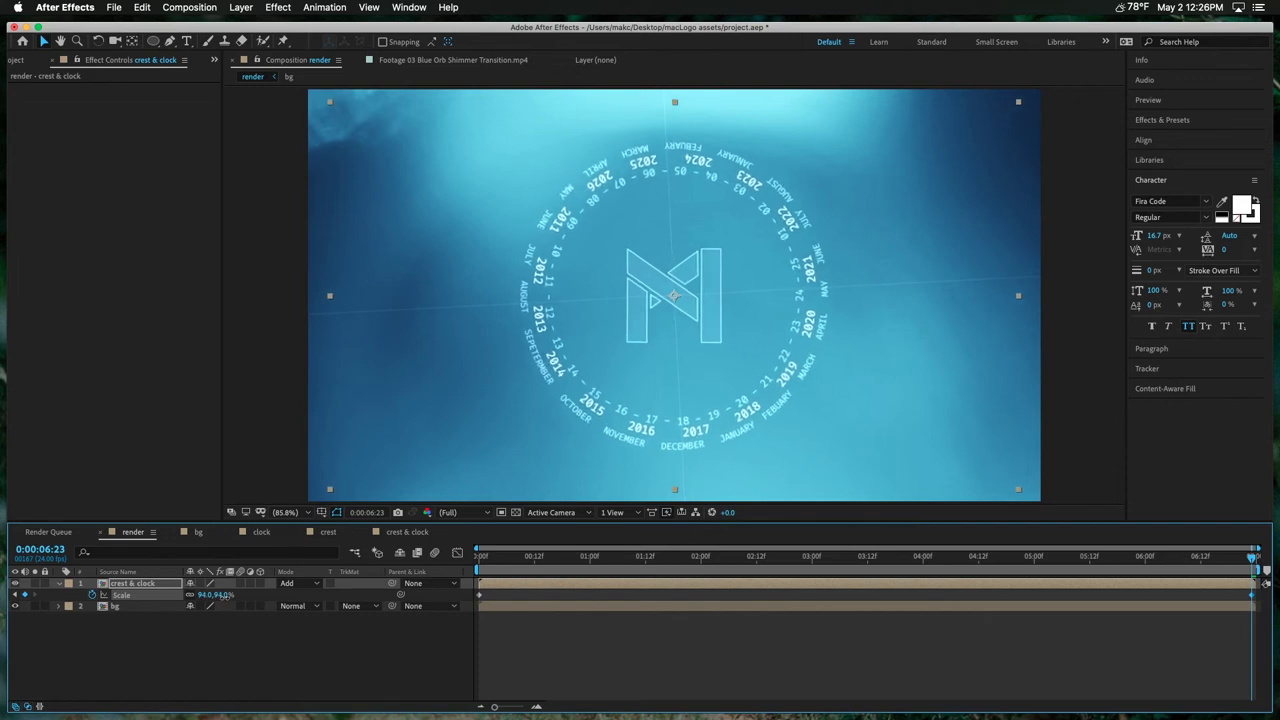
Step: Save the project and preview the scale animation with the crest & clock layer soloed
left_click(300, 640)
left_click_drag(548, 560, 342, 568)
key("super+s")
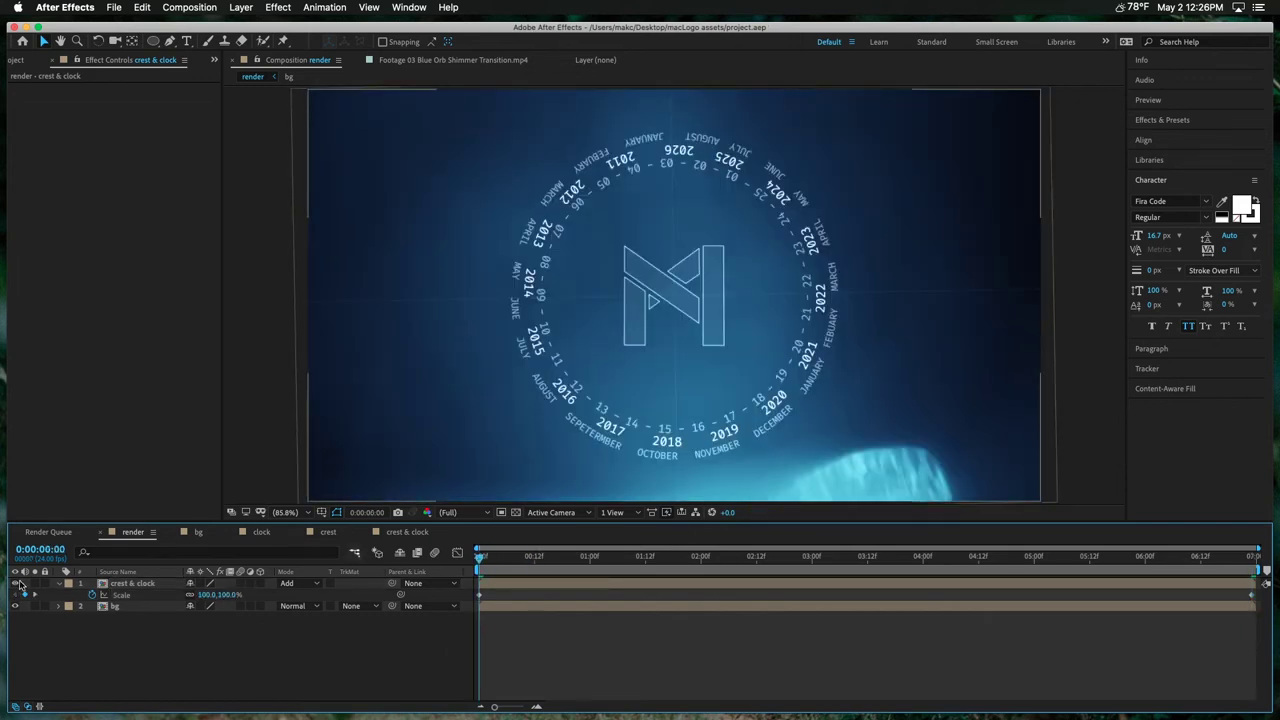
left_click(35, 583)
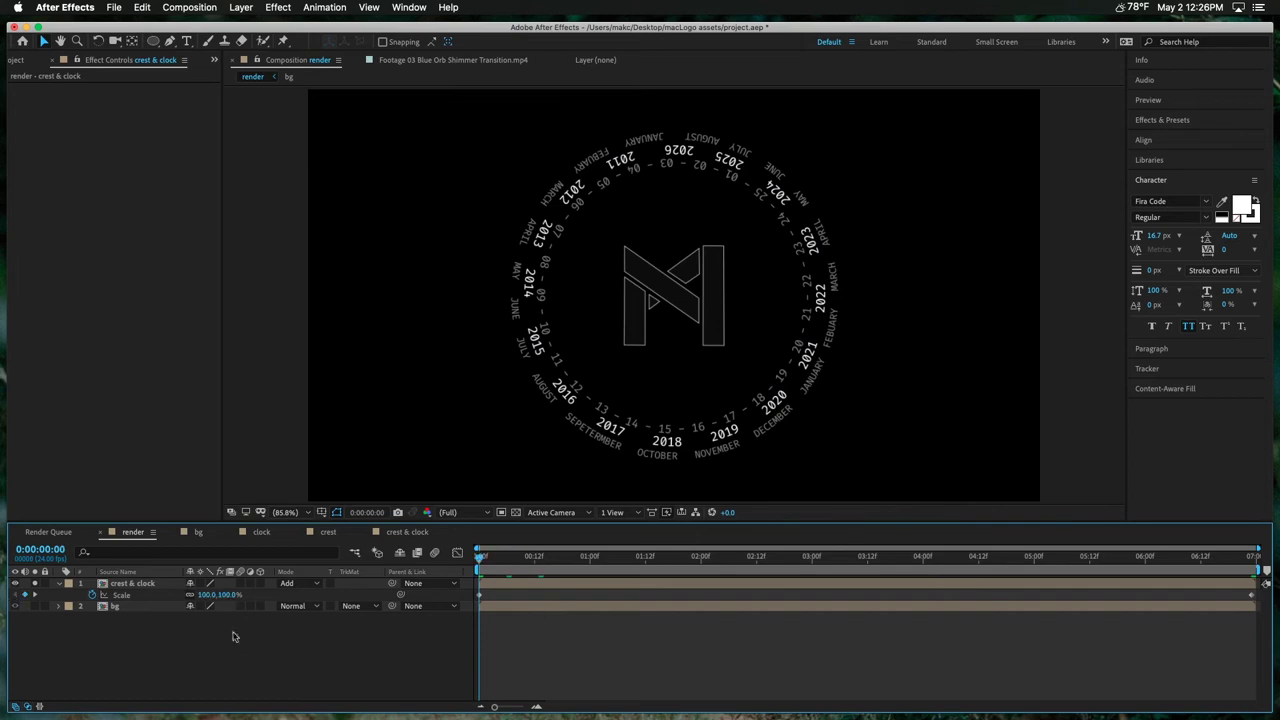
key("space")
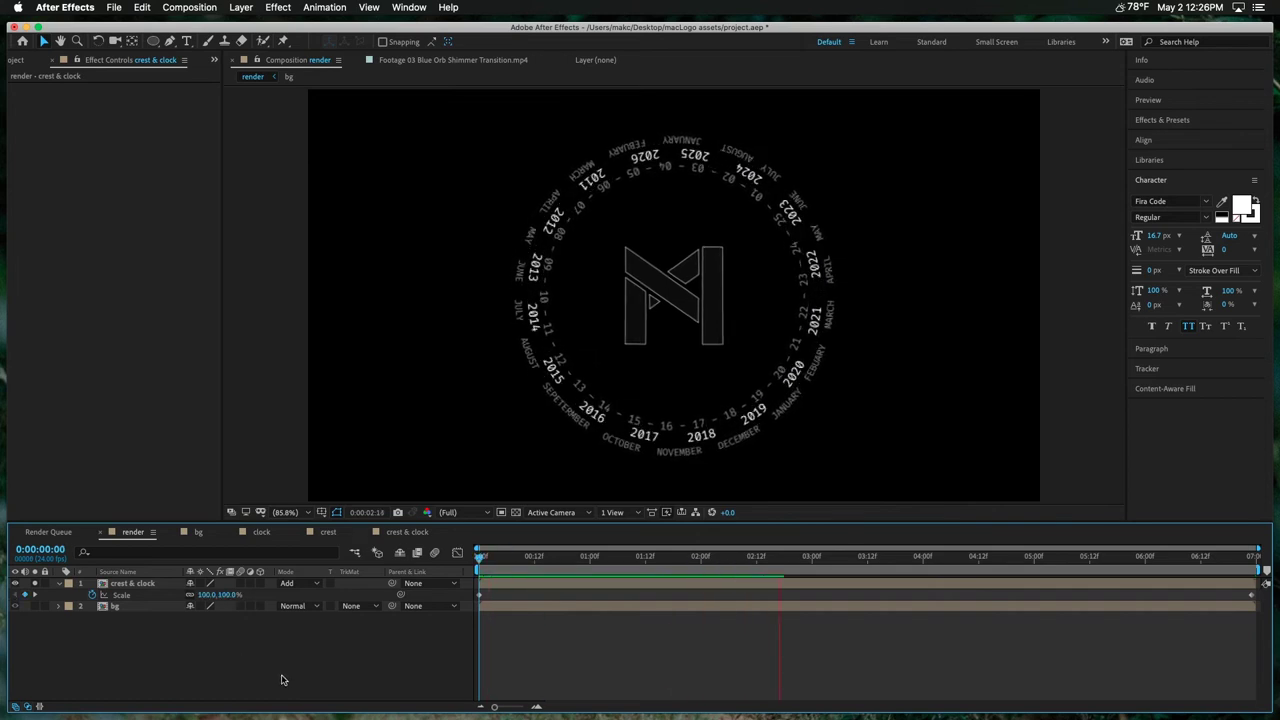
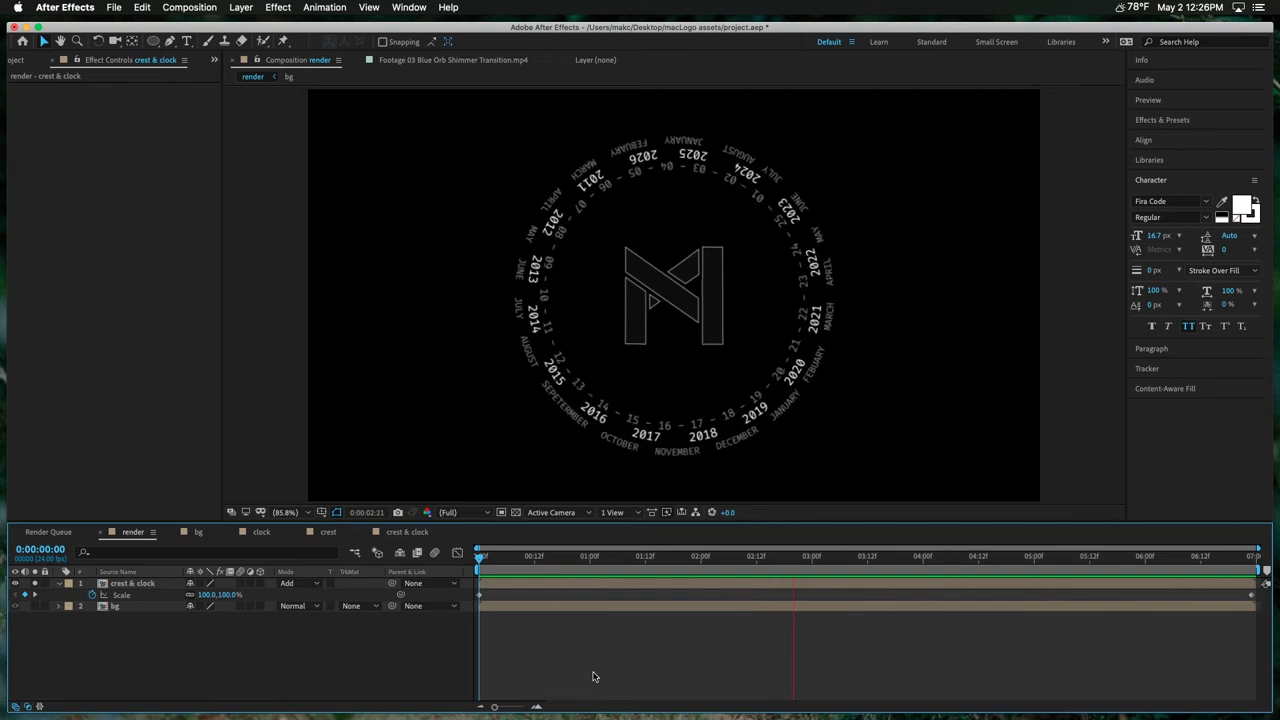
left_click(571, 557)
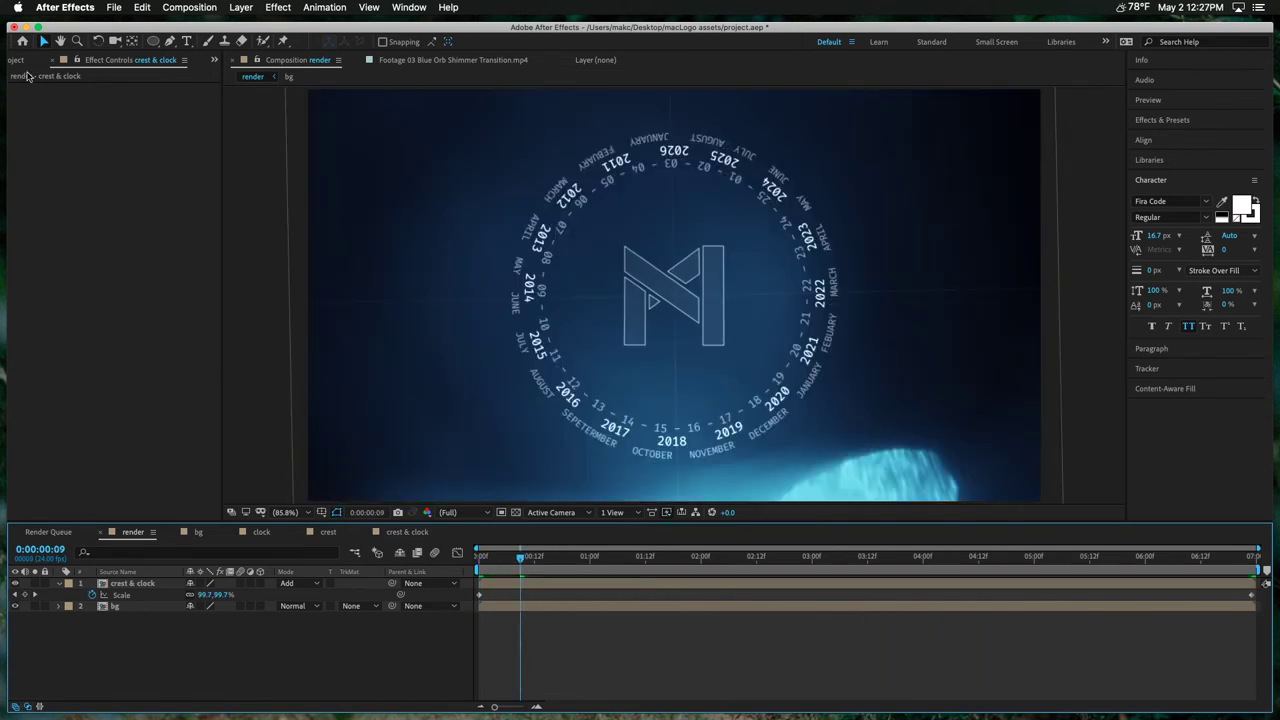
Step: Browse the film-effects and thumbs folders and preview film-grain.gif and film-grain-inverted.jpg
left_click(20, 61)
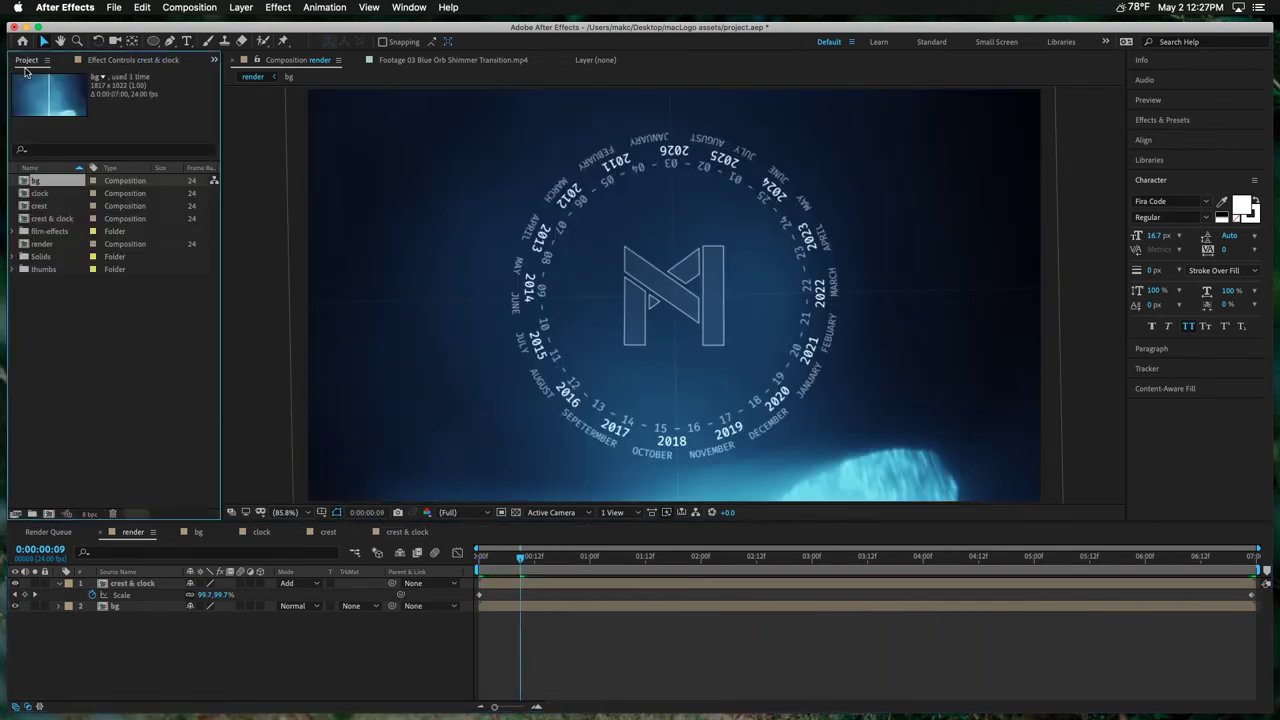
left_click(18, 241)
left_click(12, 232)
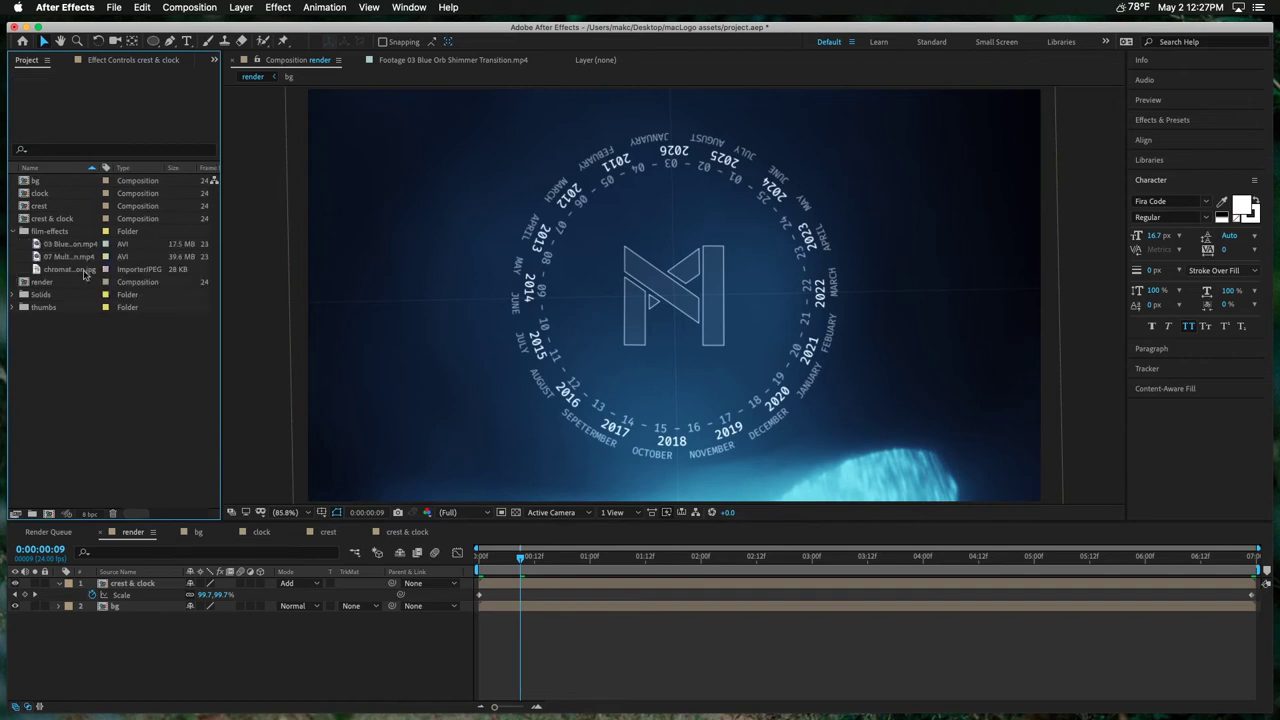
left_click(13, 308)
left_click(96, 283)
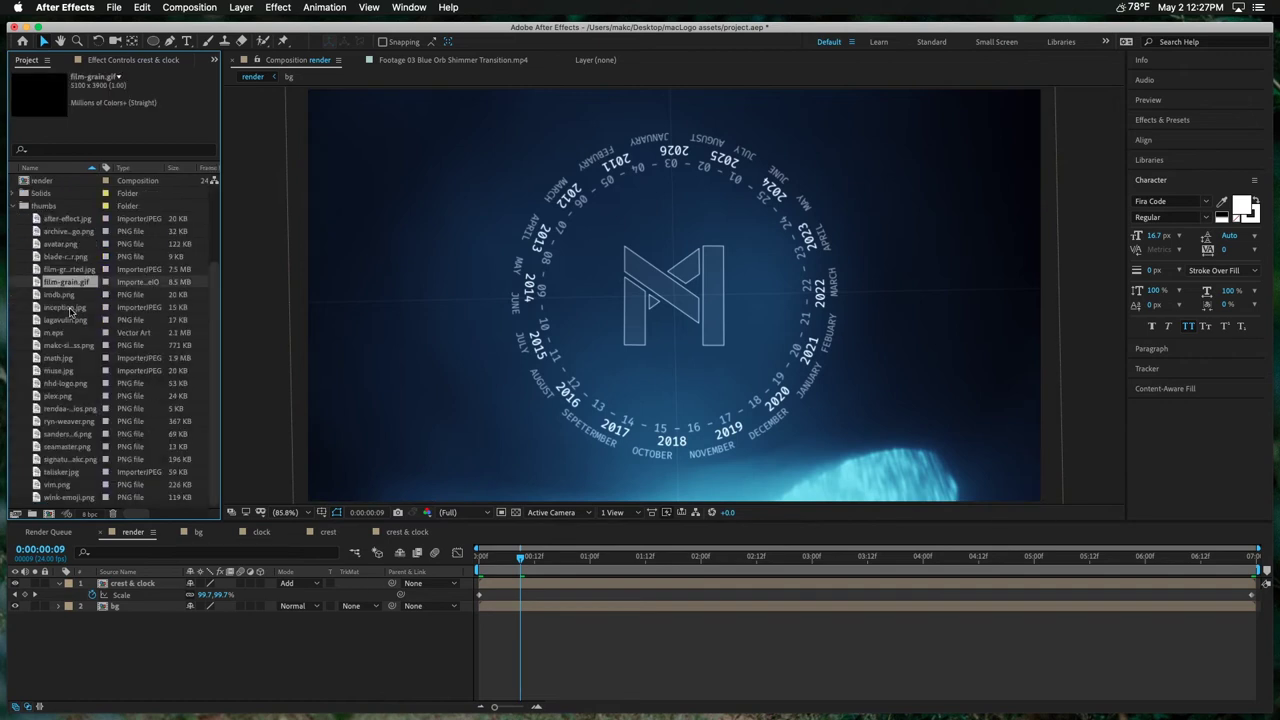
double_click(67, 285)
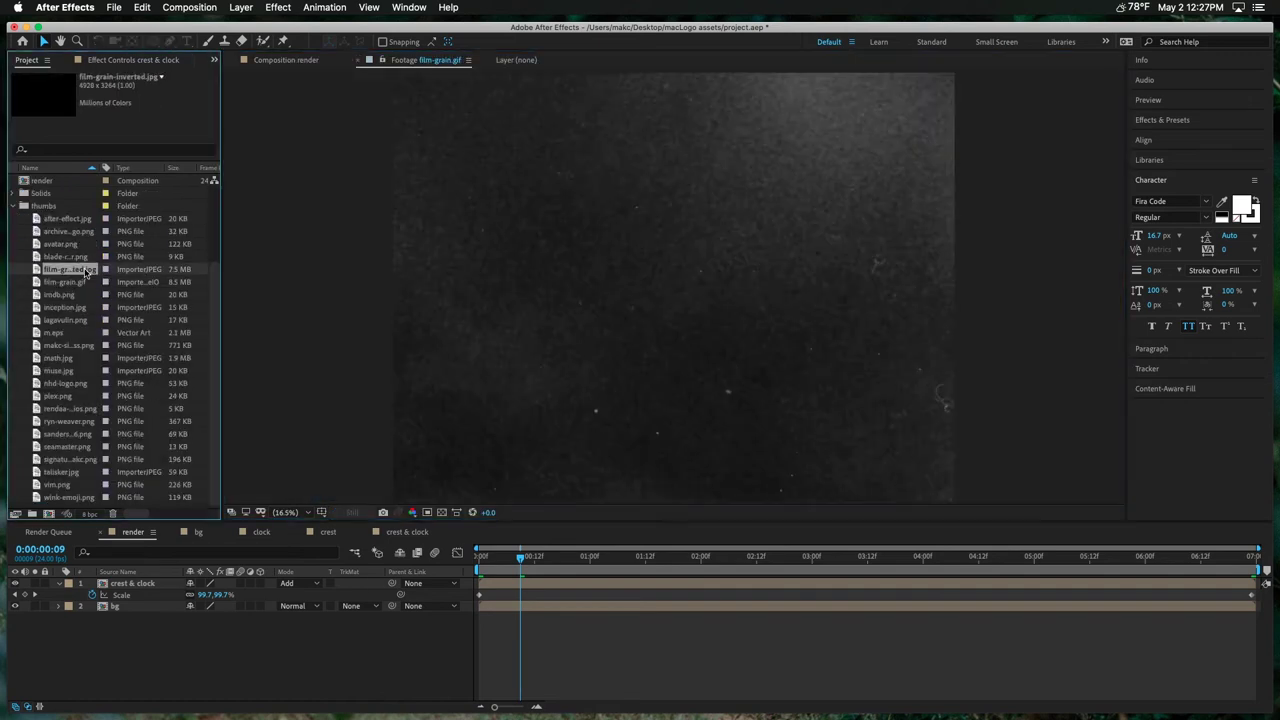
double_click(68, 269)
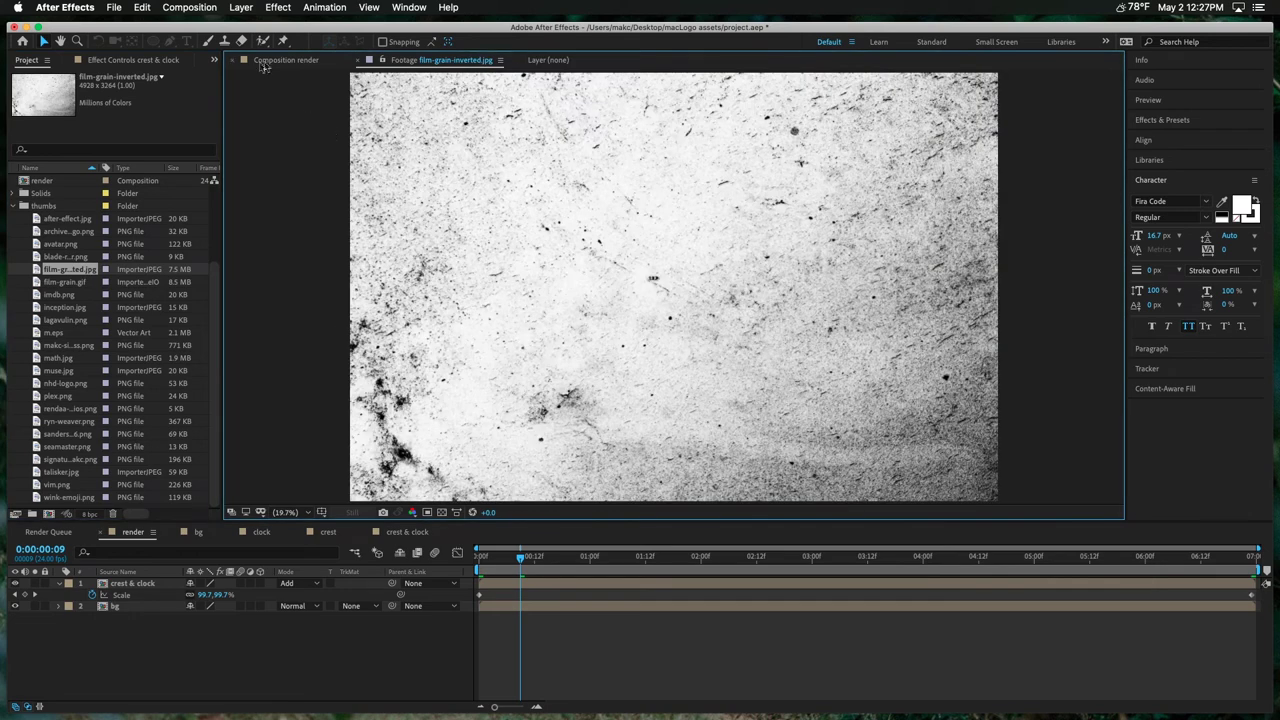
Step: Add film-grain-inverted.jpg above the other layers in the render composition and apply the Invert effect to it
left_click(263, 62)
left_click_drag(68, 269, 243, 692)
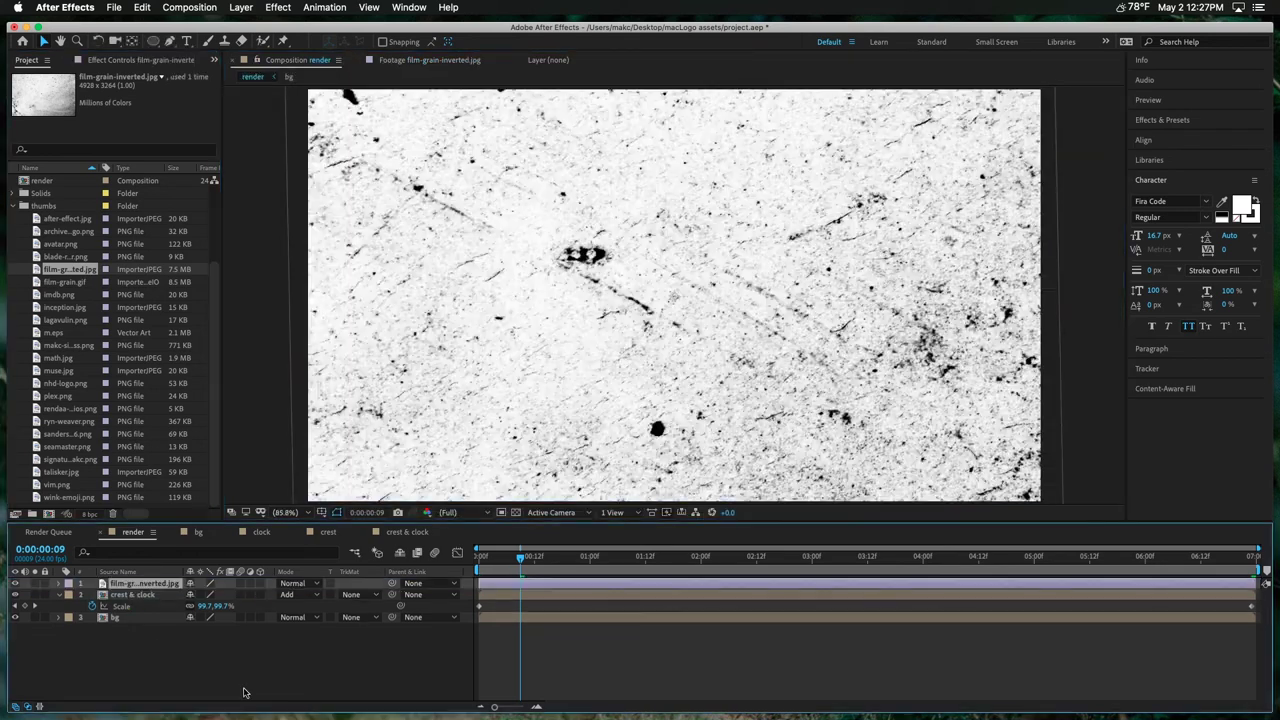
key("ctrl+space")
type("invert")
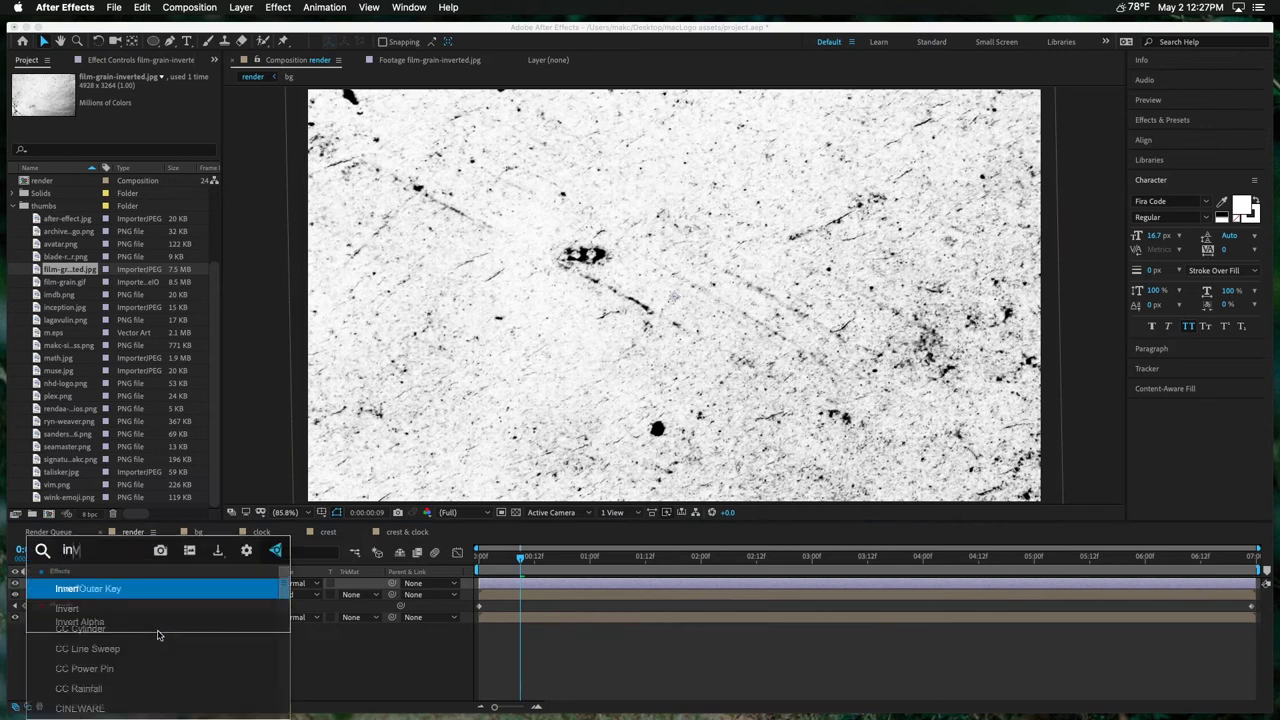
key("Return")
Step: Fit the film-grain layer to the composition width and set its blending mode to Add
right_click(166, 583)
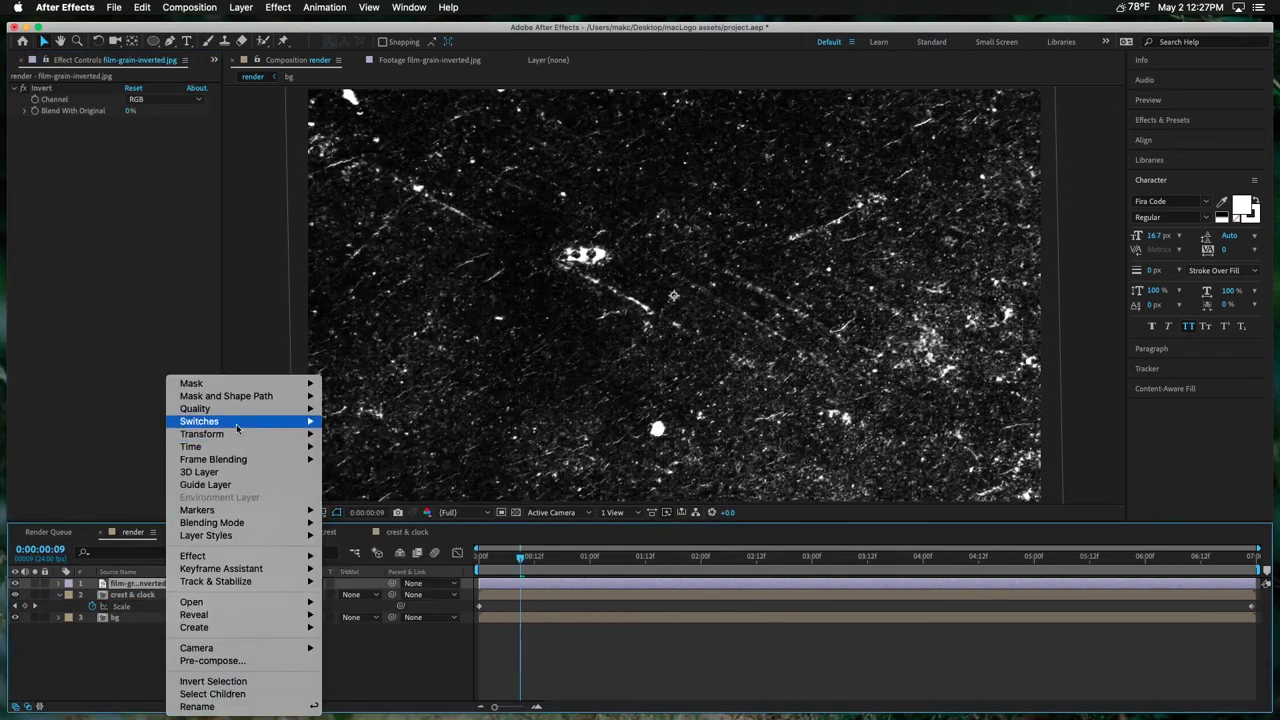
mouse_move(250, 434)
left_click(413, 623)
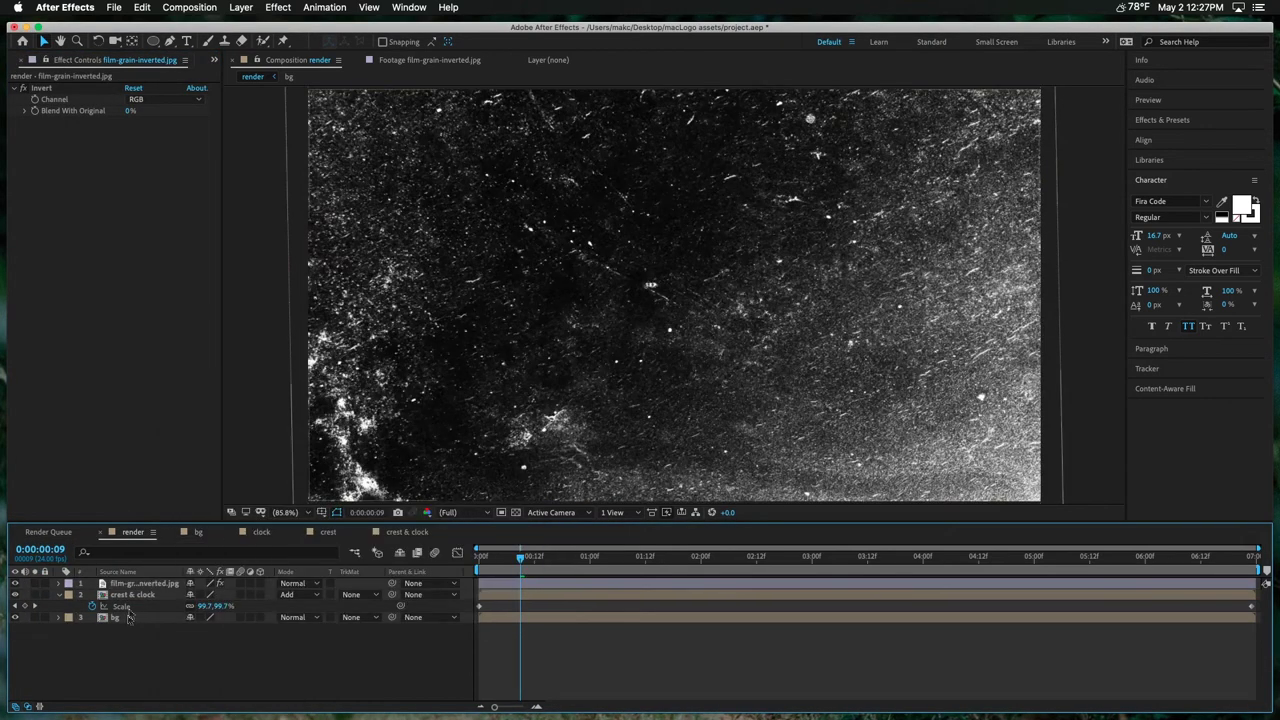
left_click(295, 583)
key("Return")
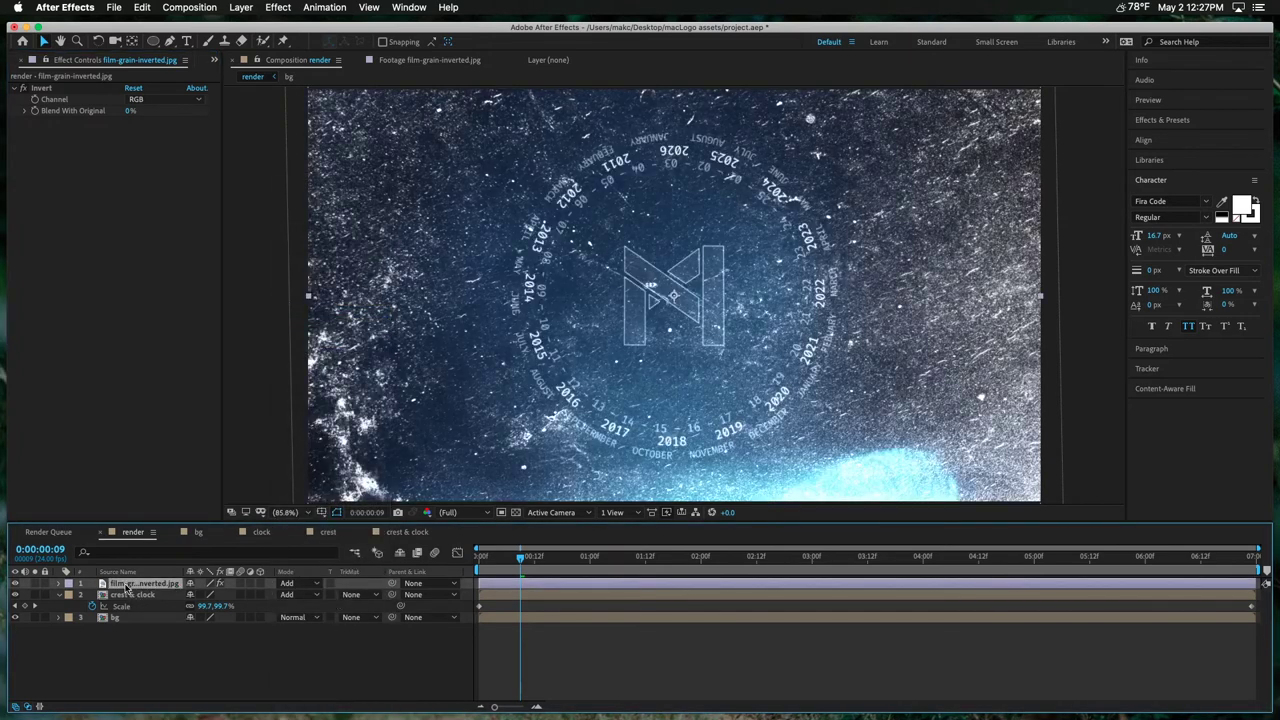
Step: Apply a Curves effect to the film-grain layer and slide its RGB black point to the far end of the input axis
key("ctrl+space")
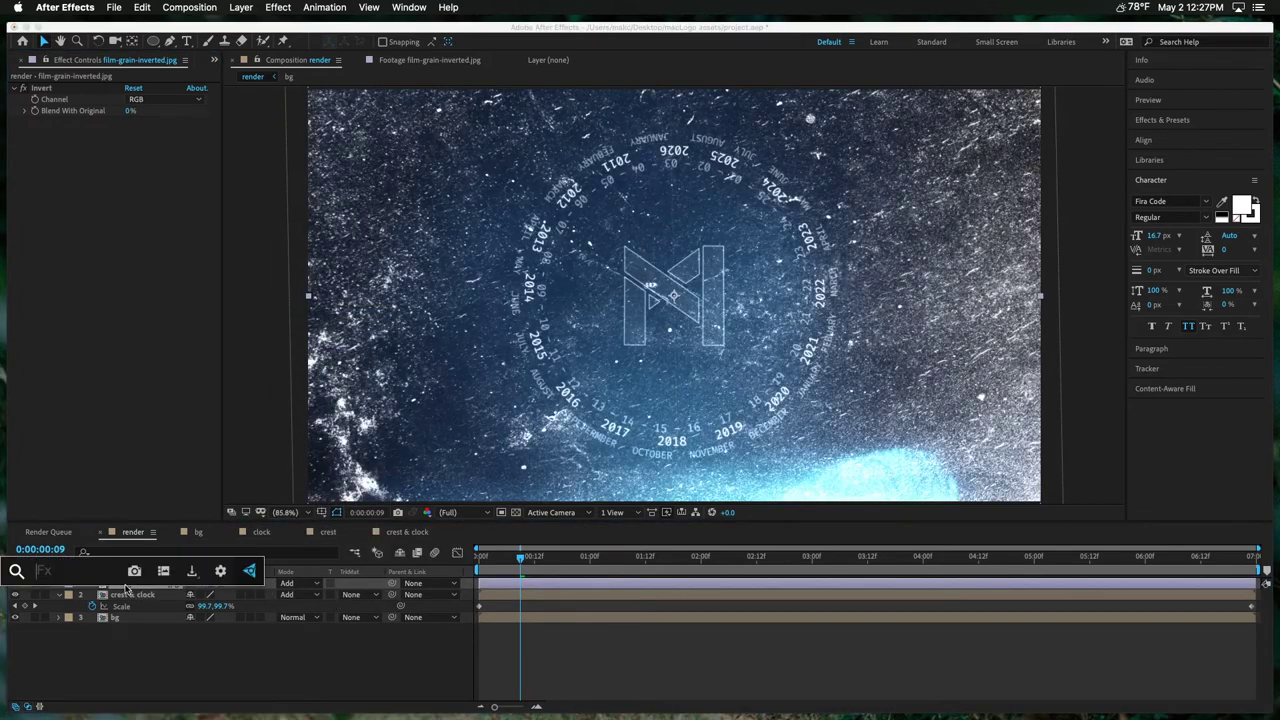
type("curv")
key("Return")
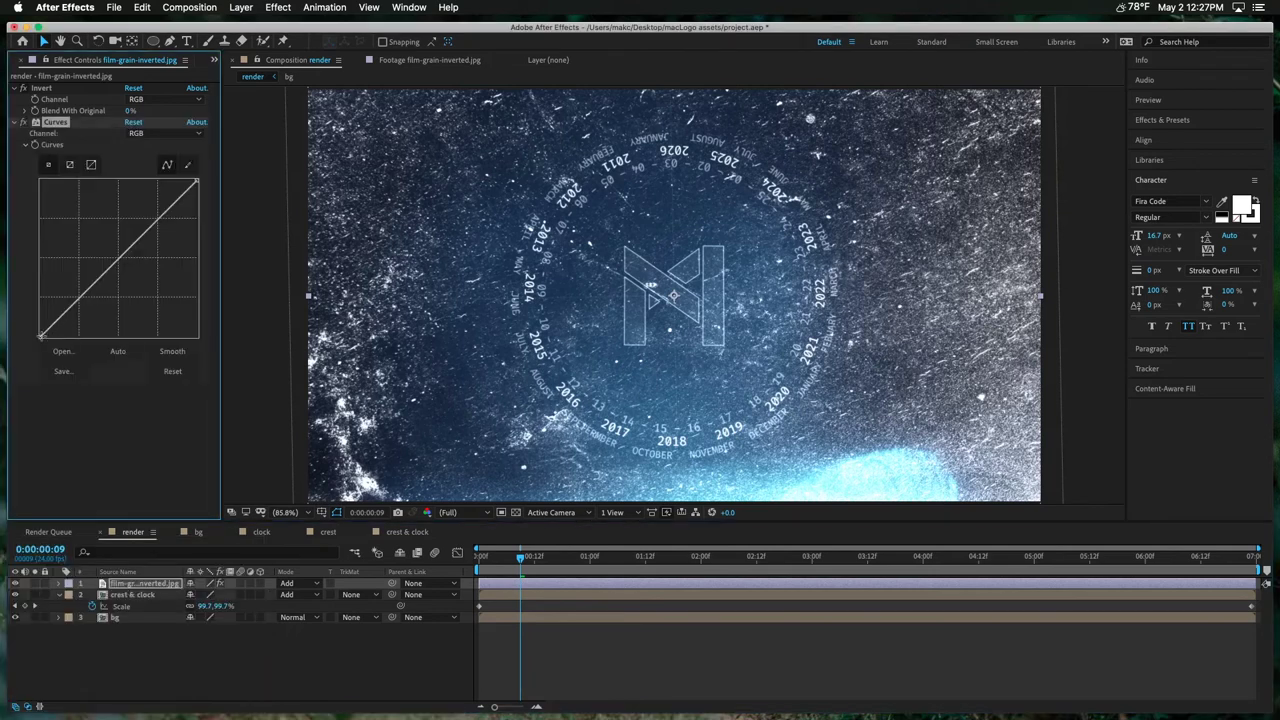
left_click_drag(40, 336, 205, 353)
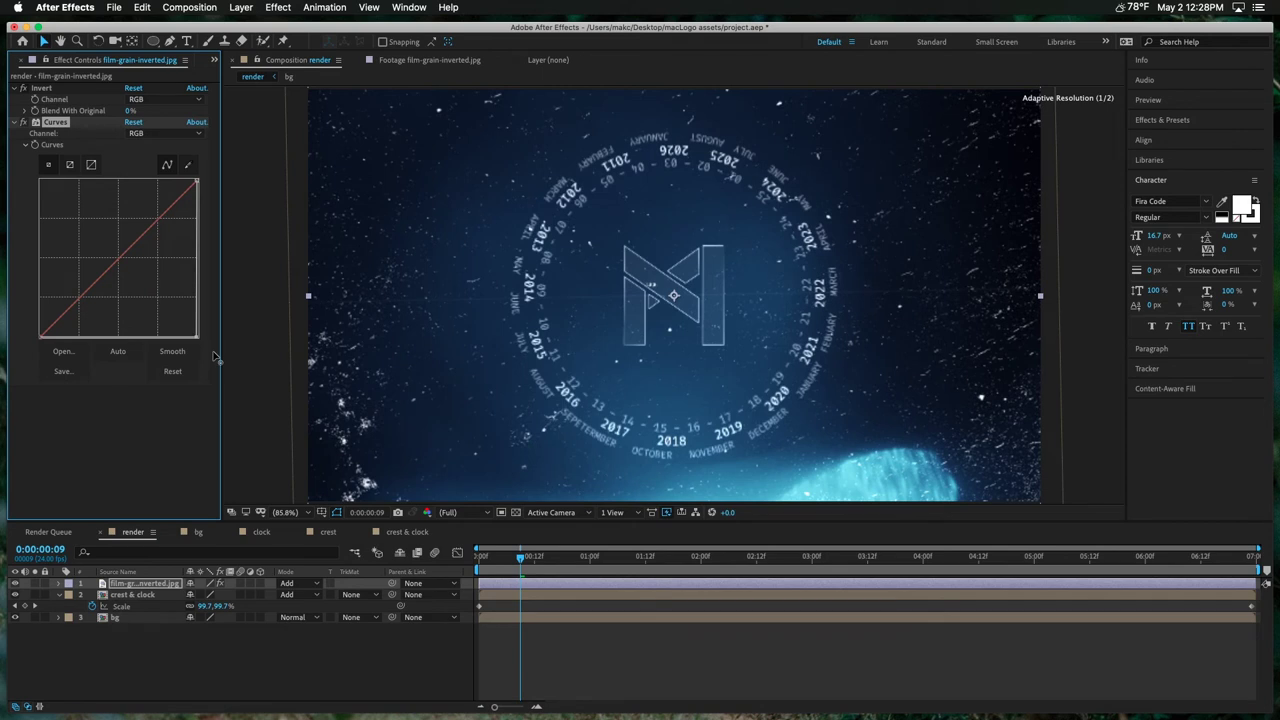
Step: Try lowering the white point of the film-grain layer's RGB curve, and undo the change
key("super+shift+z")
left_click_drag(198, 184, 220, 292)
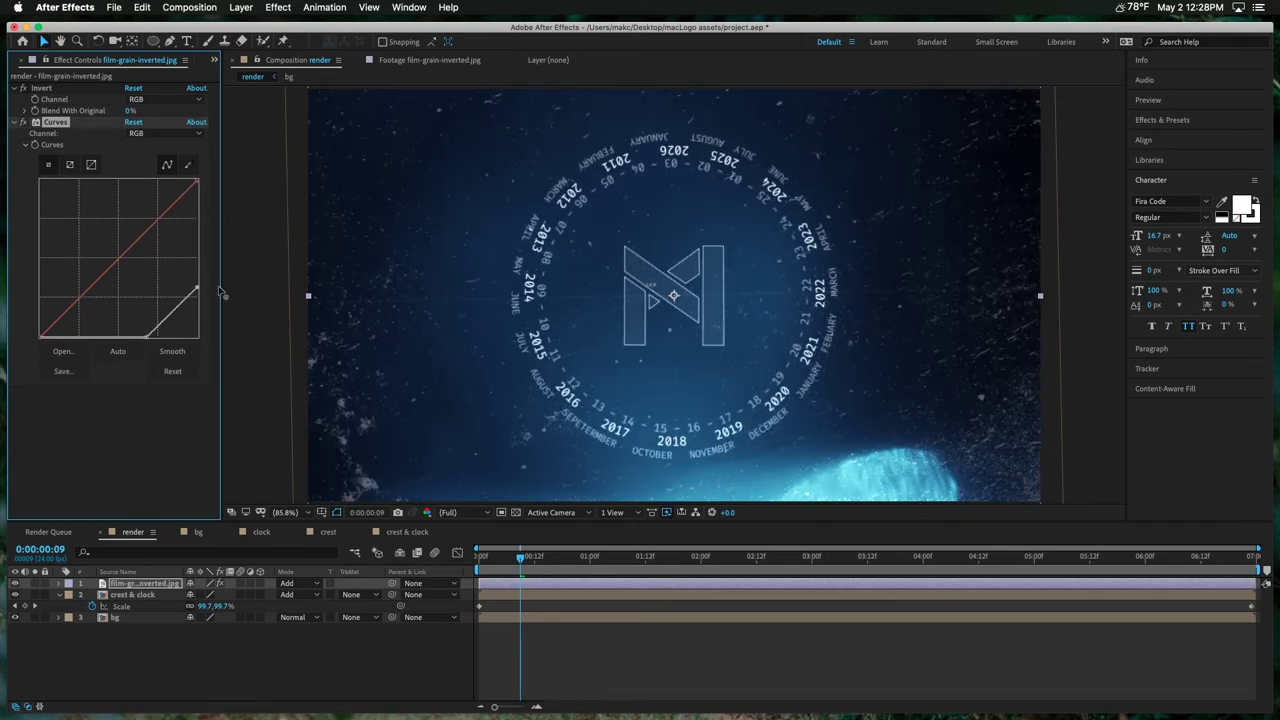
key("super+z")
key("super+z")
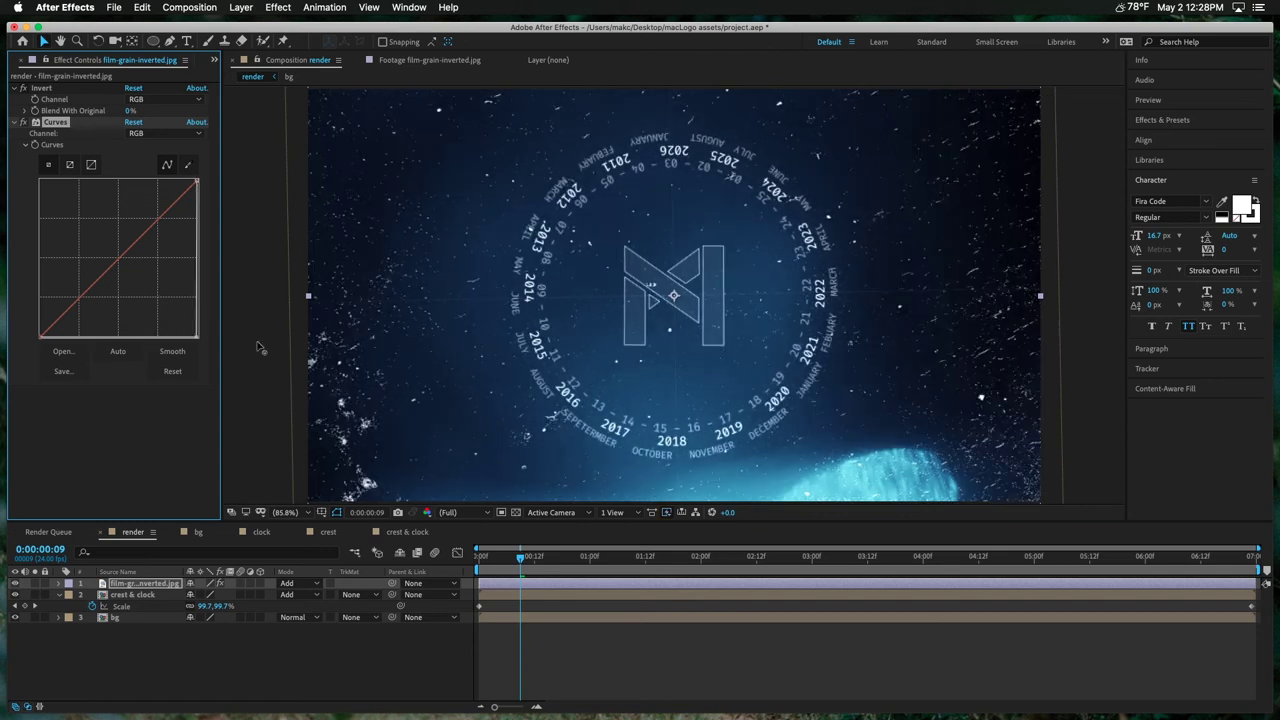
Step: Ease the grain curve's black point slightly back, keyframe Curves at the first frame, and lower the white point at the last frame
left_click_drag(211, 345, 181, 349)
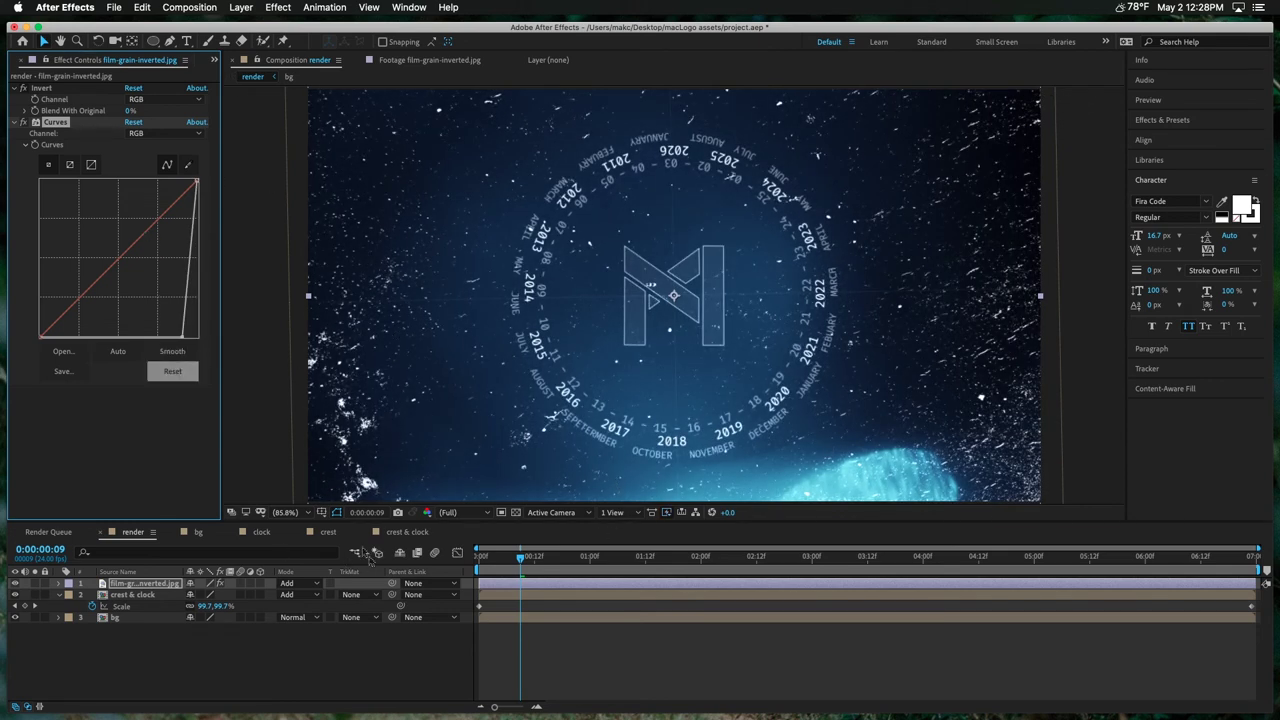
left_click_drag(497, 554, 464, 570)
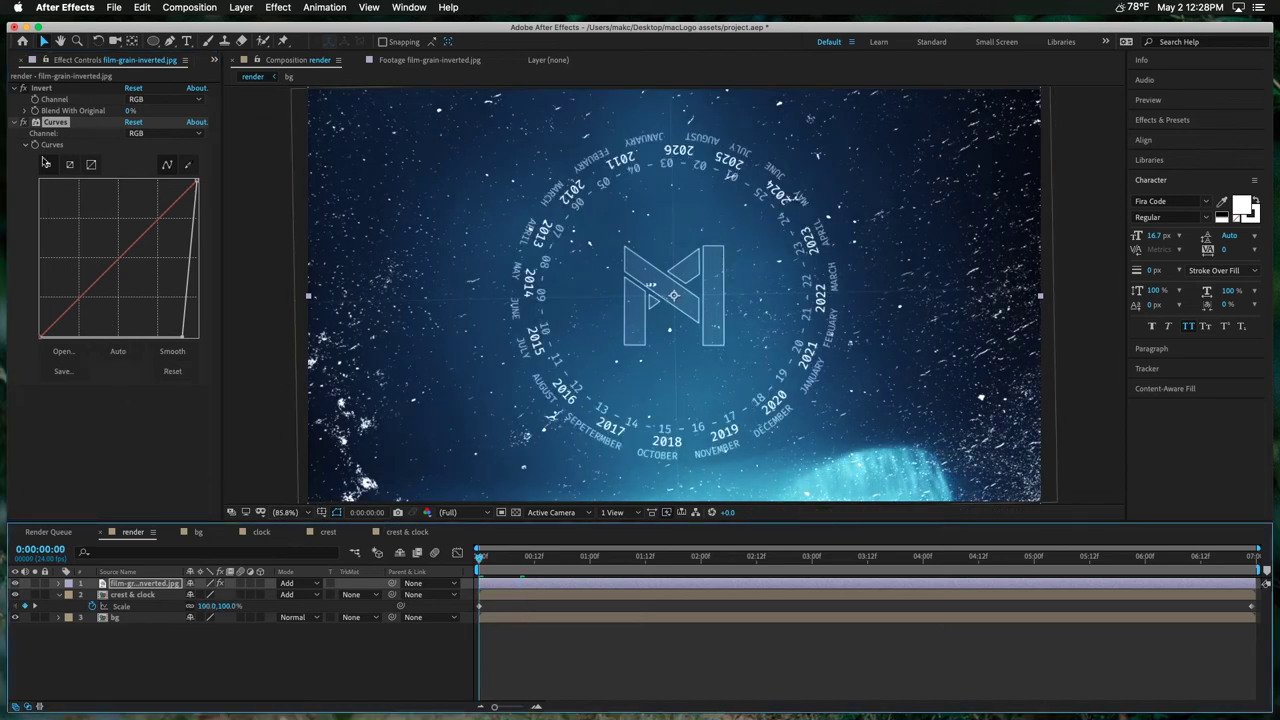
left_click(35, 145)
left_click_drag(542, 564, 1276, 555)
left_click_drag(197, 181, 241, 304)
left_click(645, 637)
left_click_drag(775, 561, 243, 577)
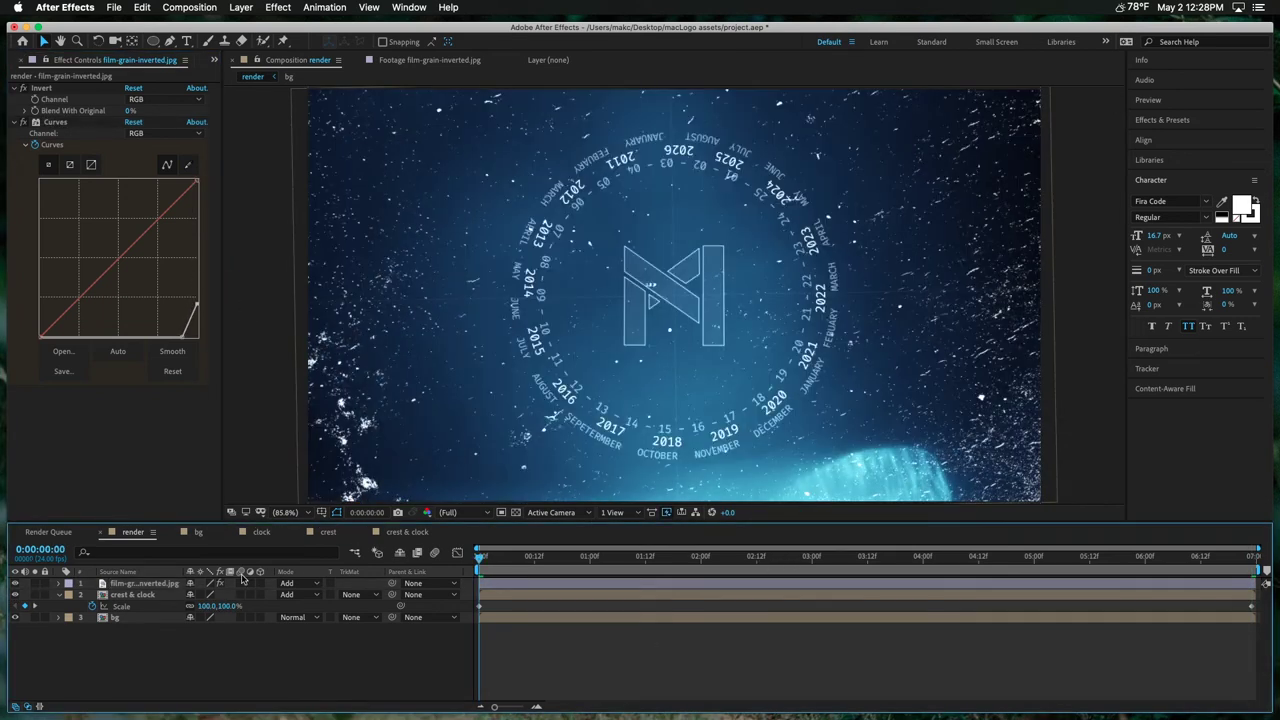
Step: Solo the film-grain layer, slide the curve's black point to its input limit at the last frame, and save the project
left_click(35, 583)
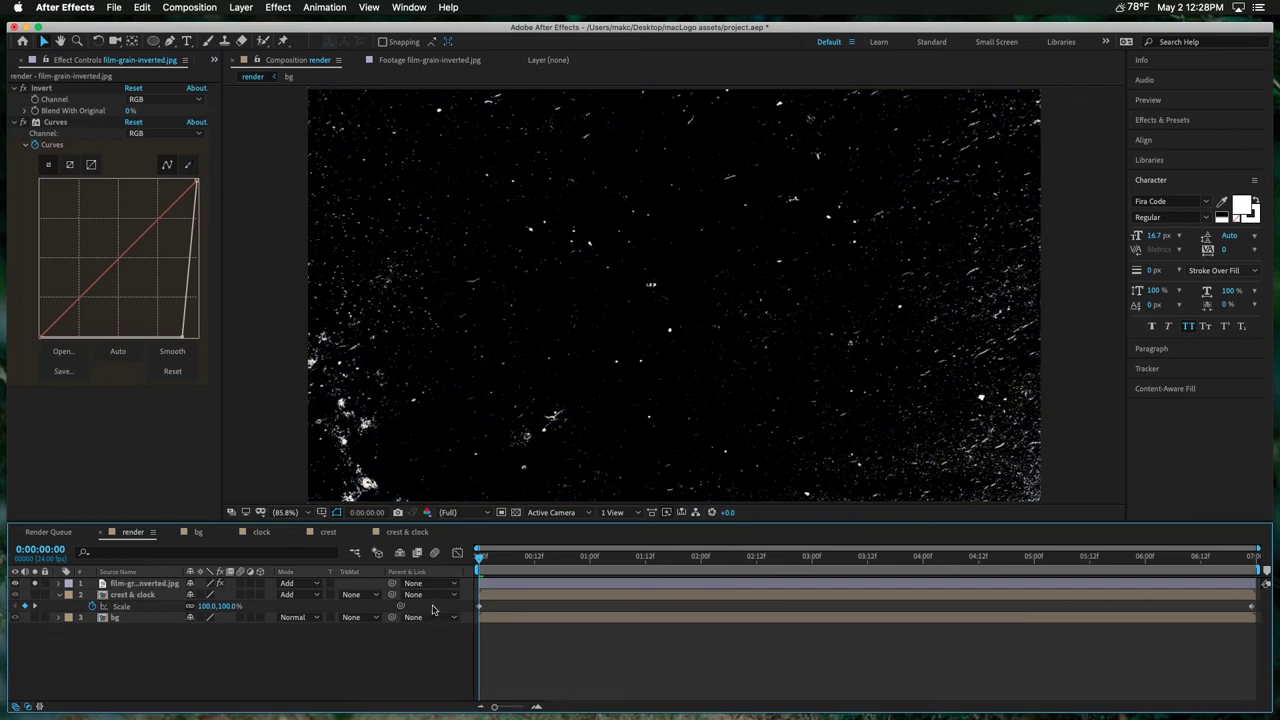
key("space")
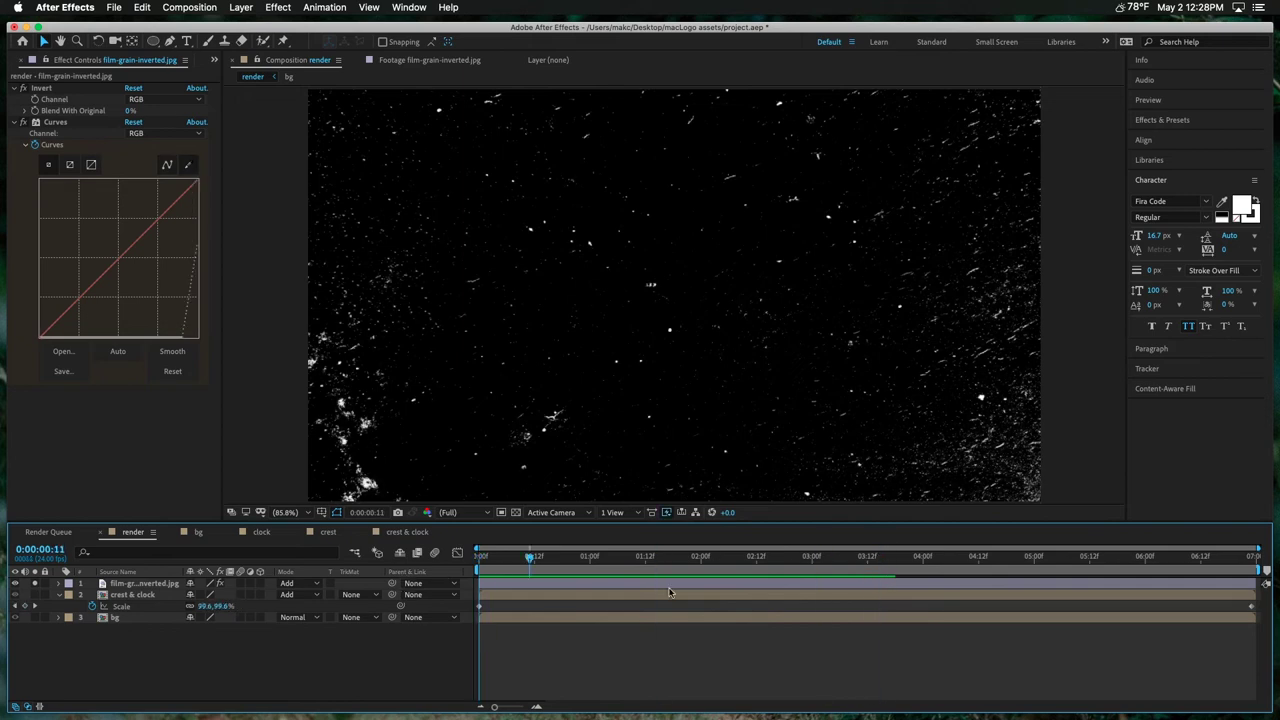
left_click_drag(1240, 557, 1251, 557)
mouse_move(183, 337)
left_mouse_down()
mouse_move(164, 338)
mouse_move(197, 337)
left_mouse_up()
left_click(590, 603)
key("super+s")
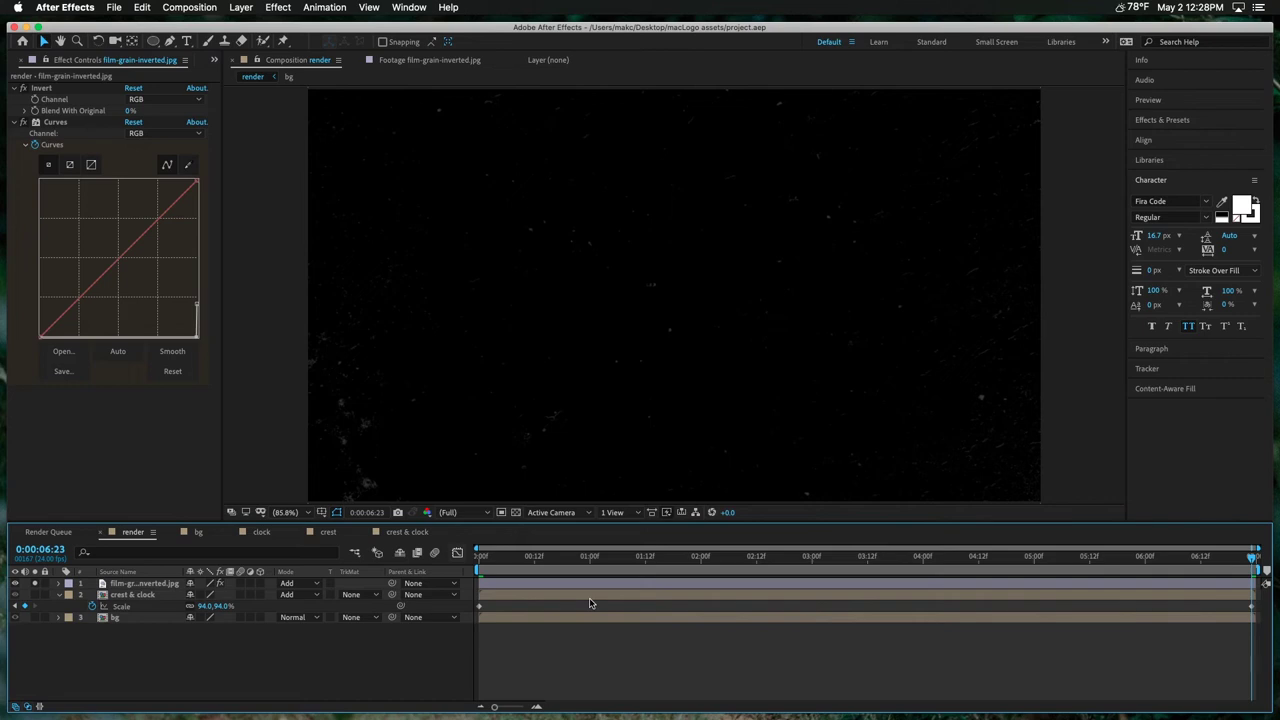
Step: Preview the soloed film-grain fade from the start of the render composition
key("space")
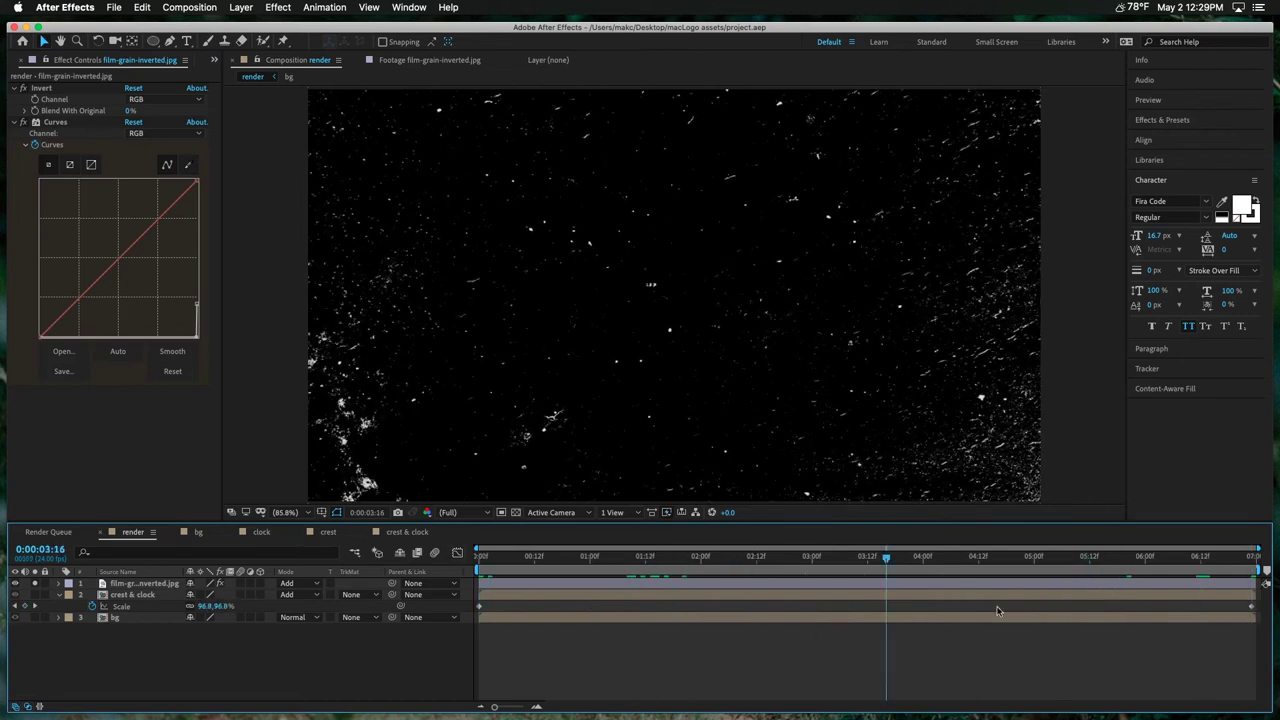
left_click_drag(1198, 642, 457, 610)
key("space")
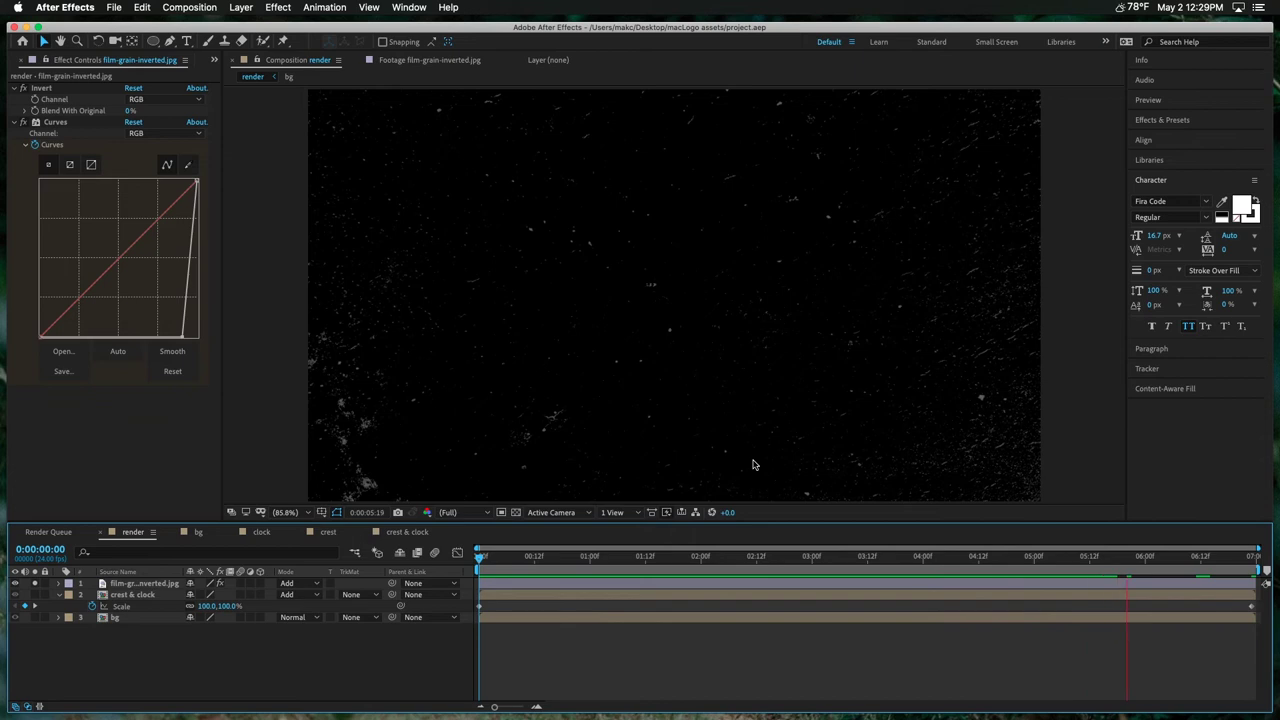
left_click(598, 560)
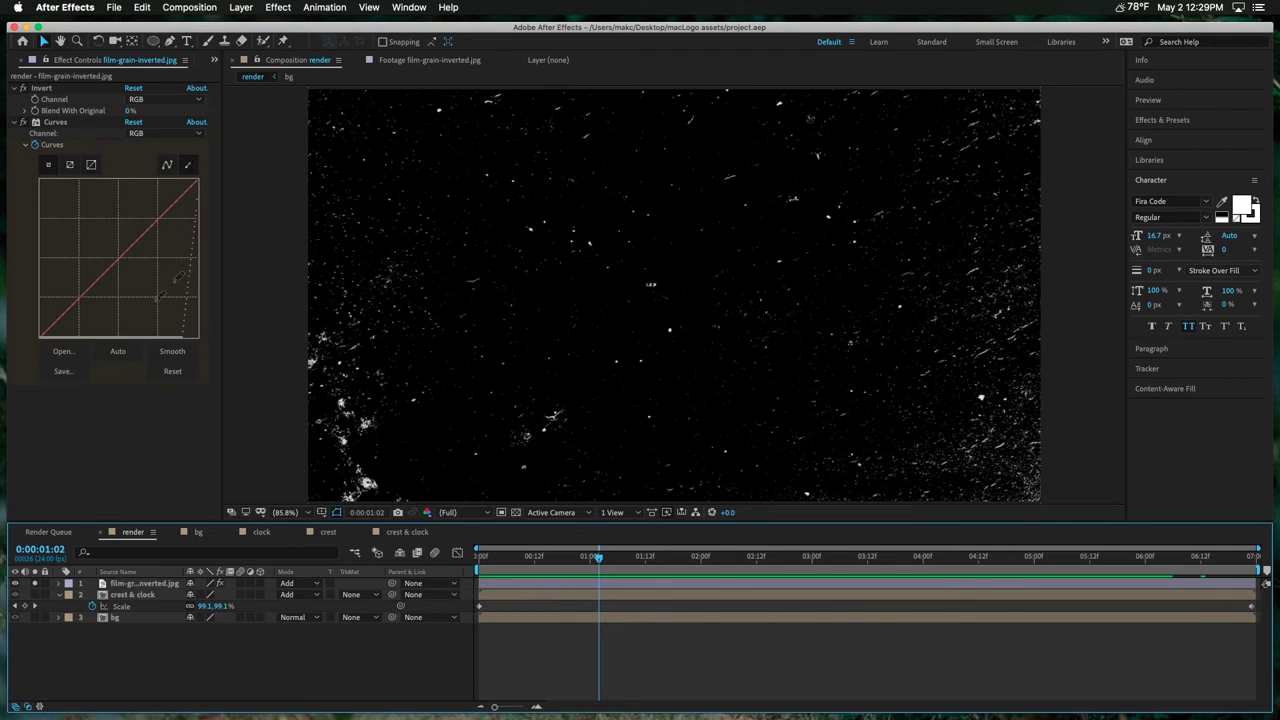
Step: Turn off solo on the film-grain layer, preview the full render composition from the start, and save the project
left_click(34, 583)
left_click_drag(723, 556, 479, 556)
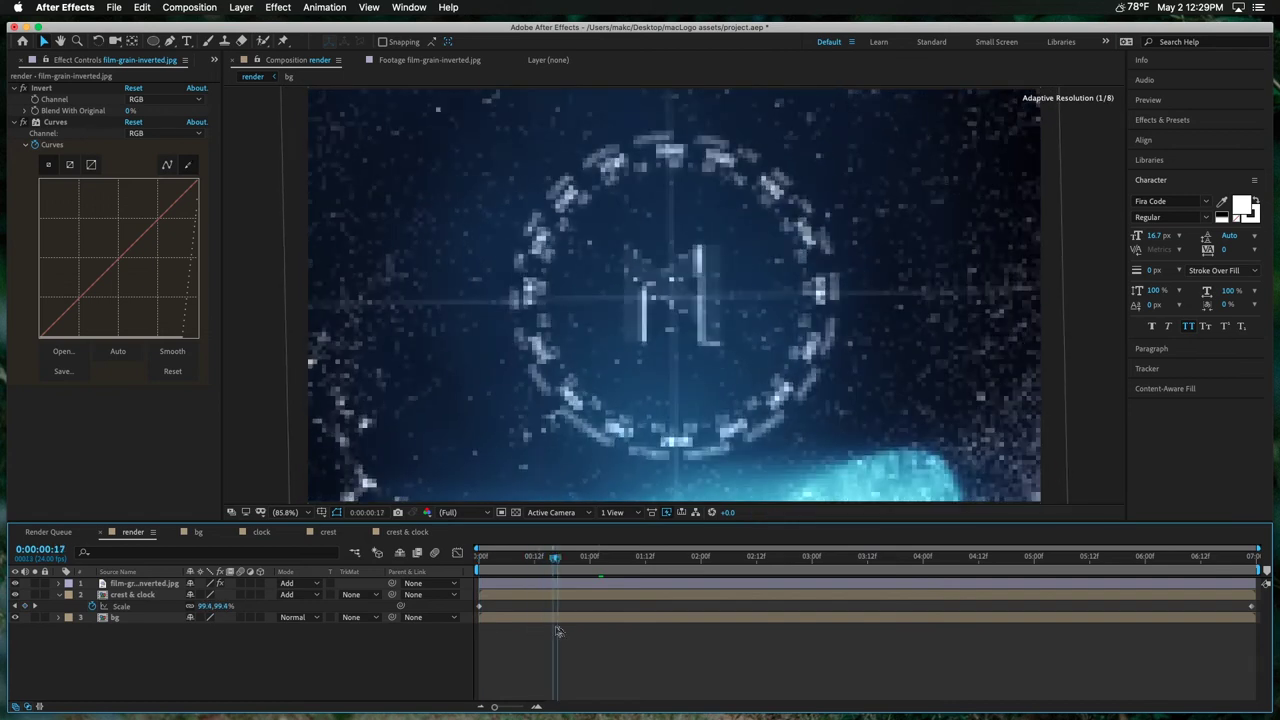
key("space")
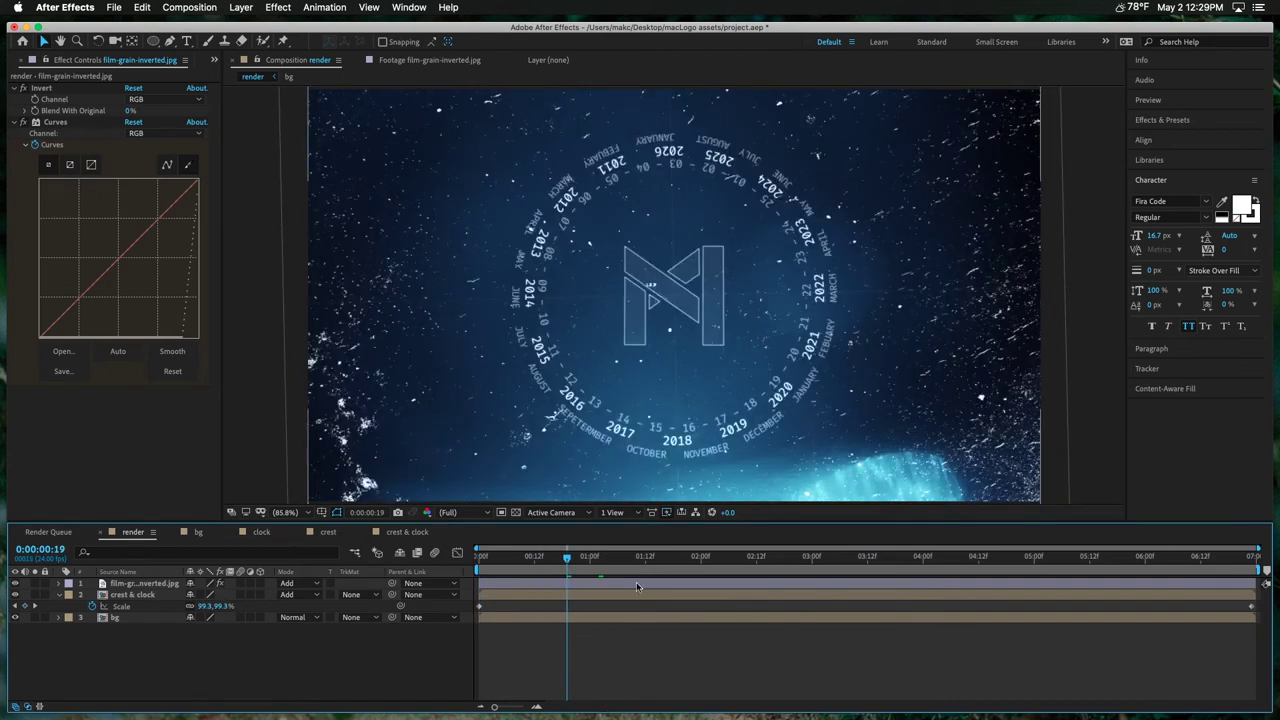
key("space")
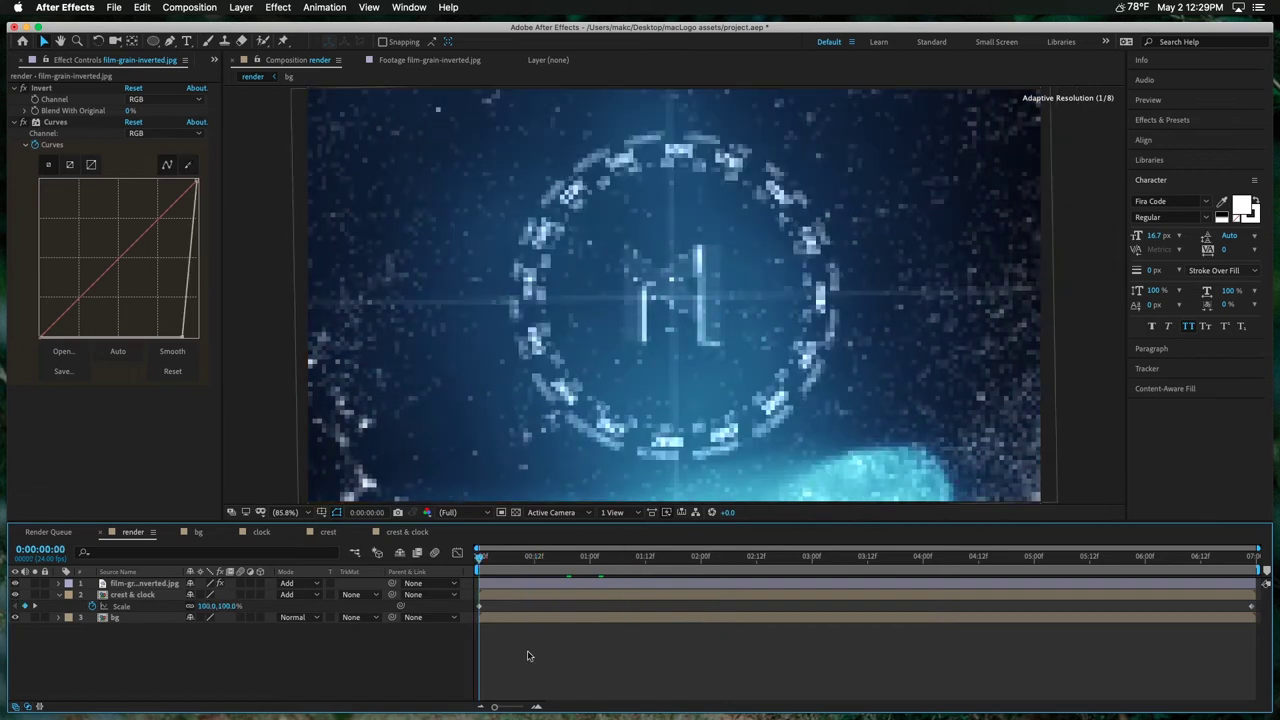
key("super+s")
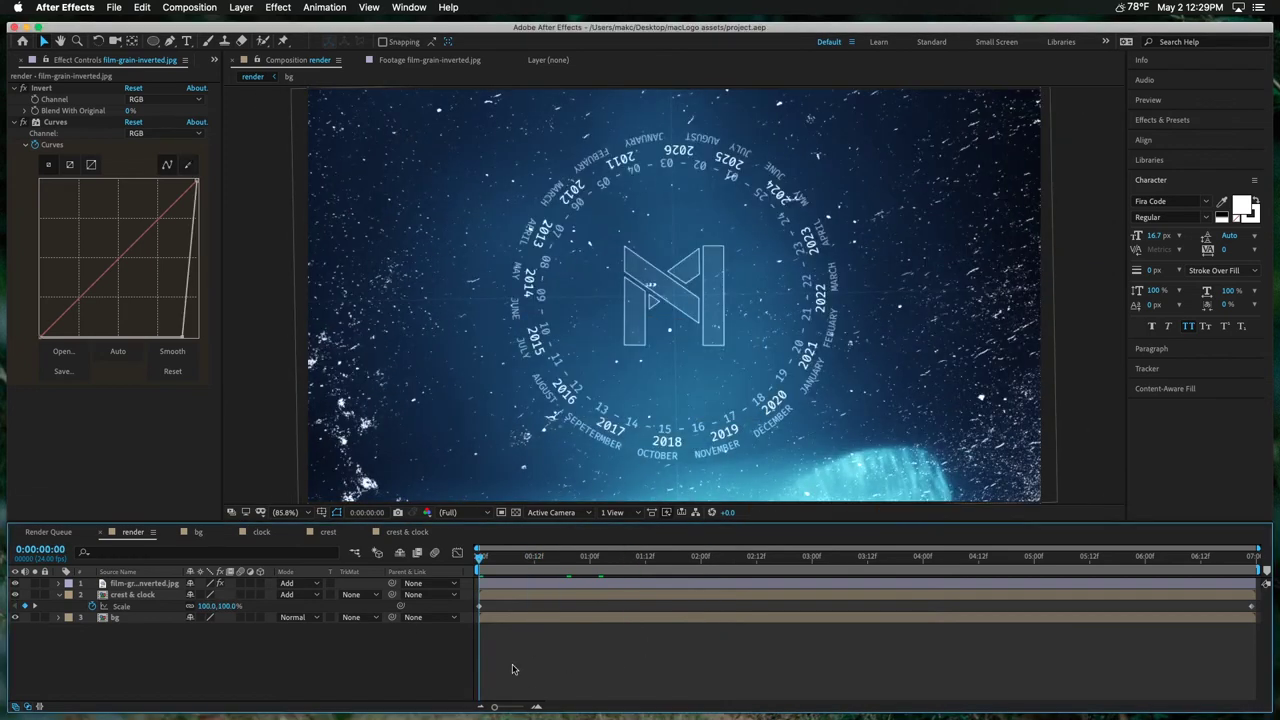
Step: Create a composition-sized solid named transition, turn it into an adjustment layer, and save the project
key("super+y")
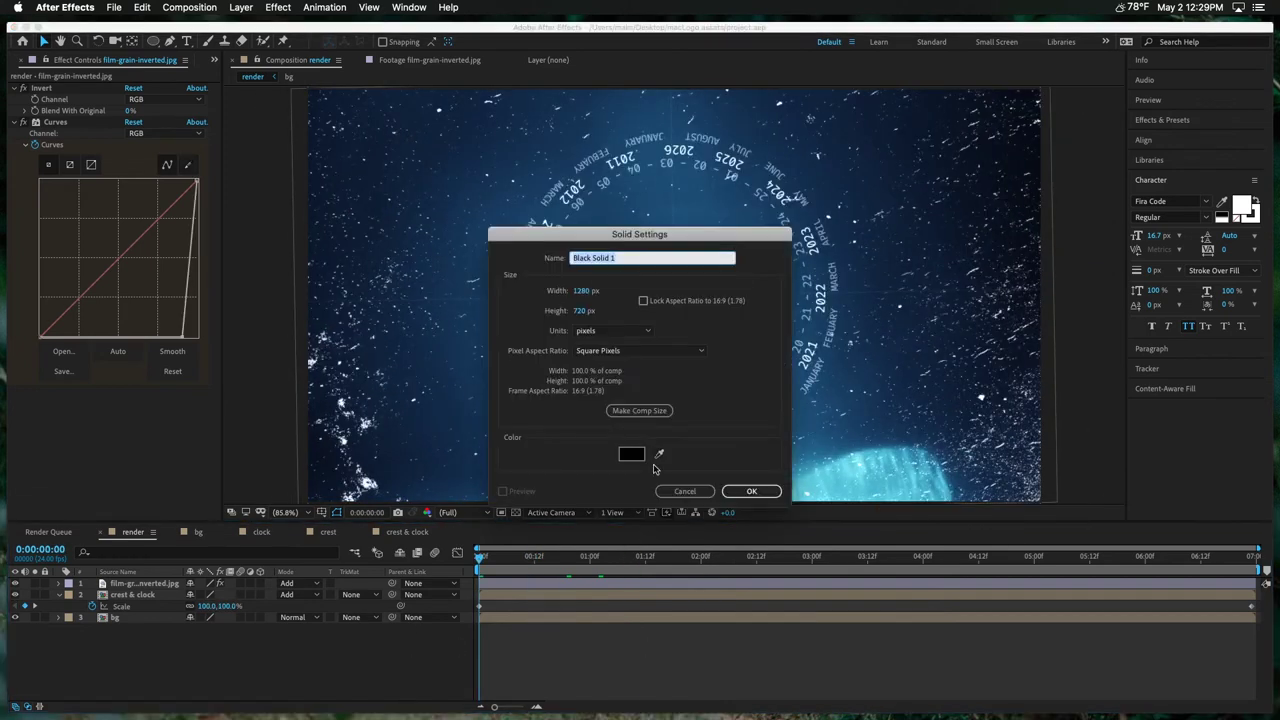
type("c")
key("Return")
left_click(251, 585)
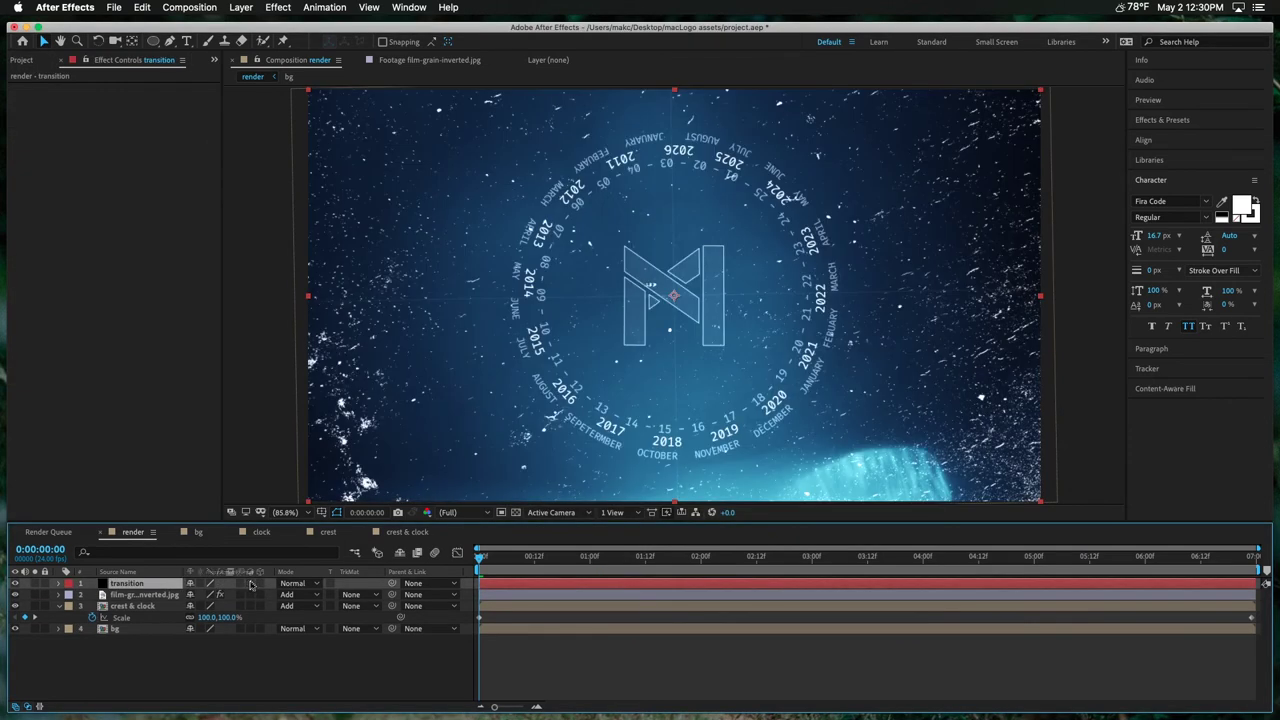
left_click(251, 585)
left_click(251, 585)
left_click(251, 585)
left_click(251, 585)
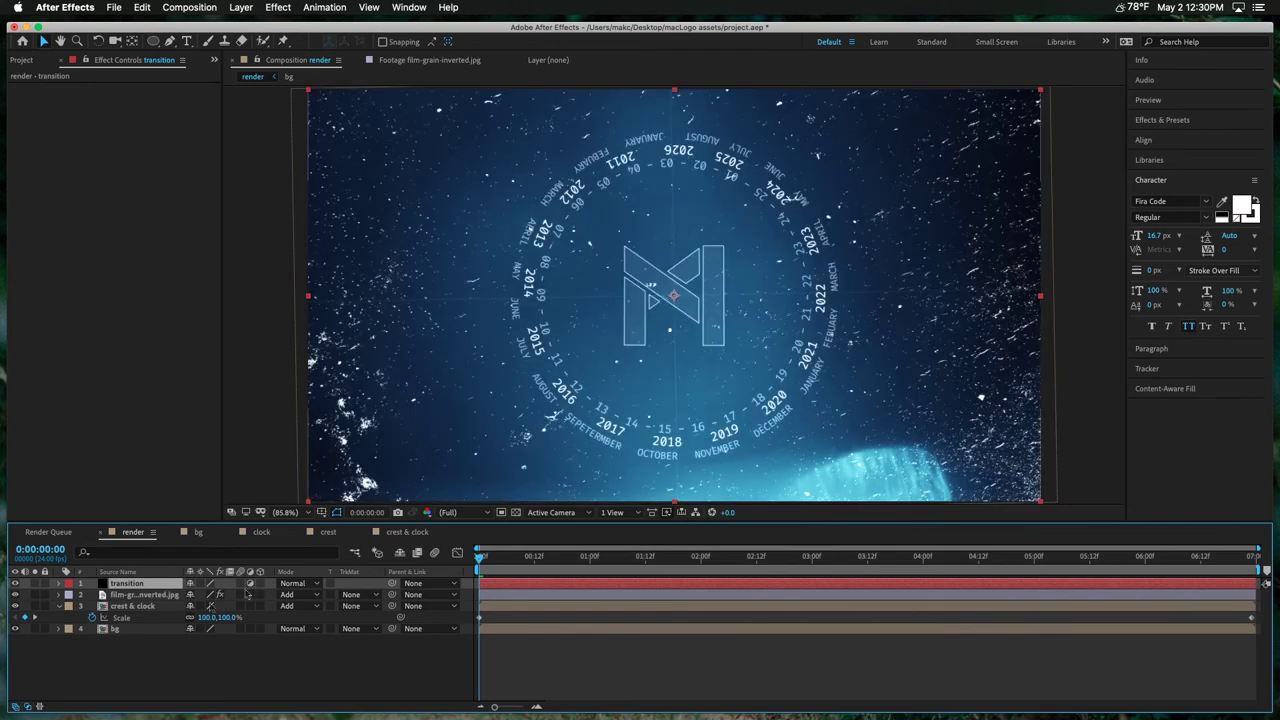
key("super+s")
Step: Try Polar Coordinates with raised Interpolation on the transition adjustment layer, and delete that layer
key("ctrl+space")
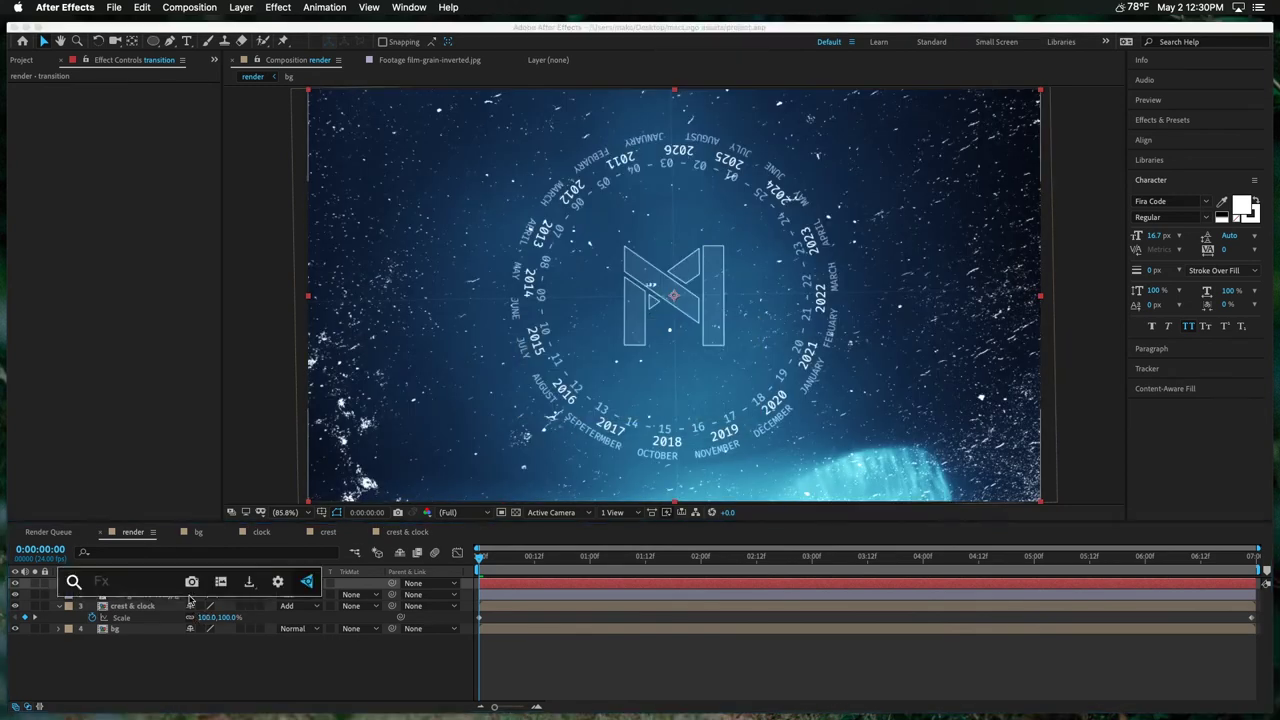
type("Colo")
key("BackSpace")
type("polo")
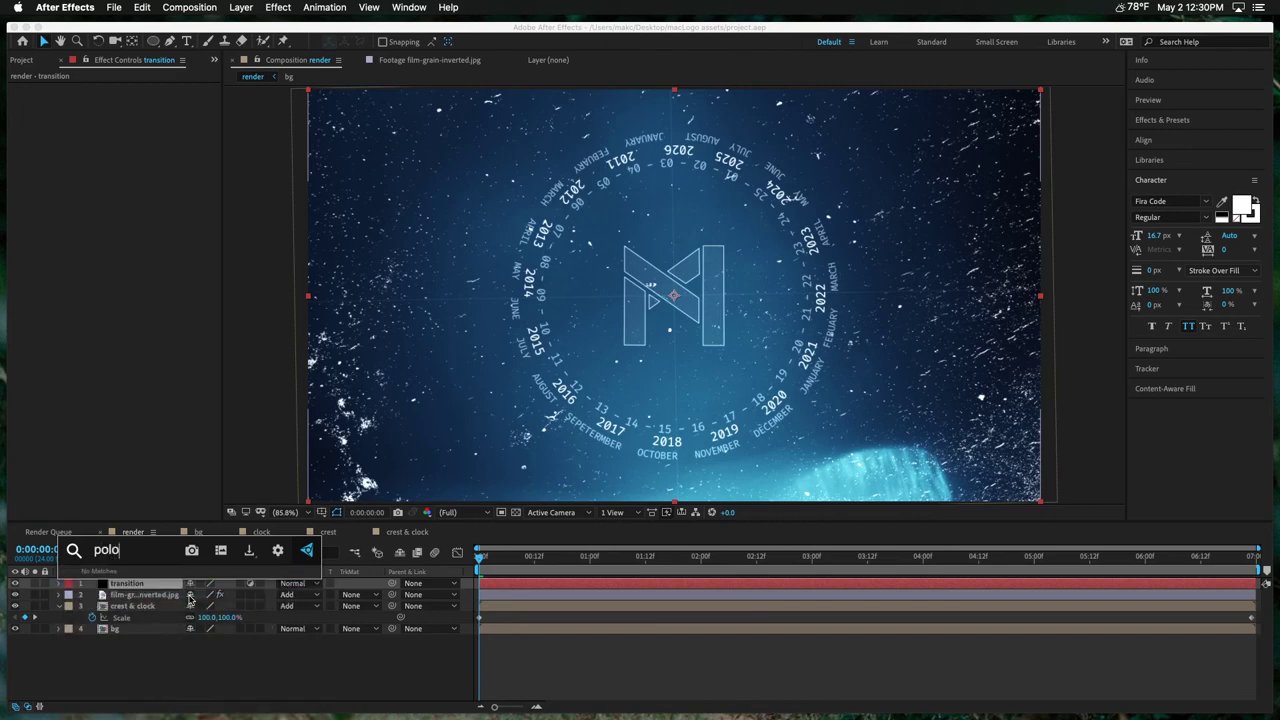
key("BackSpace")
key("Return")
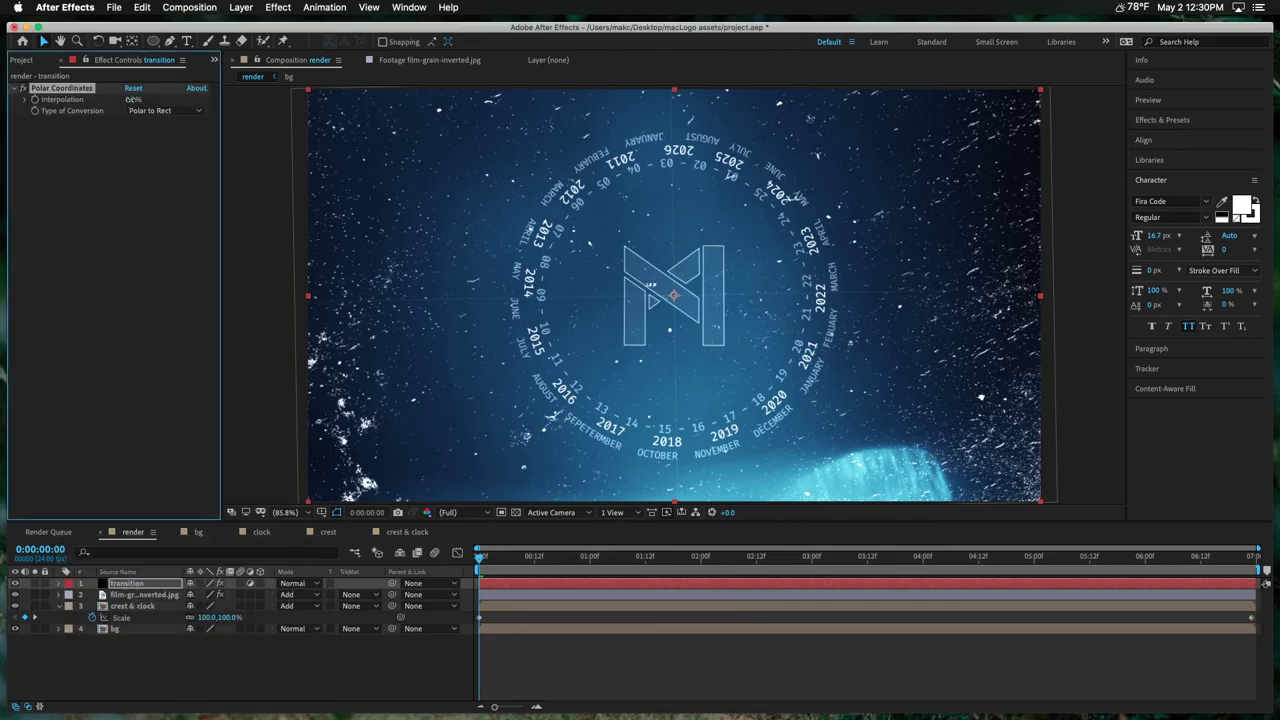
mouse_move(130, 99)
left_mouse_down()
mouse_move(151, 99)
mouse_move(137, 99)
left_mouse_up()
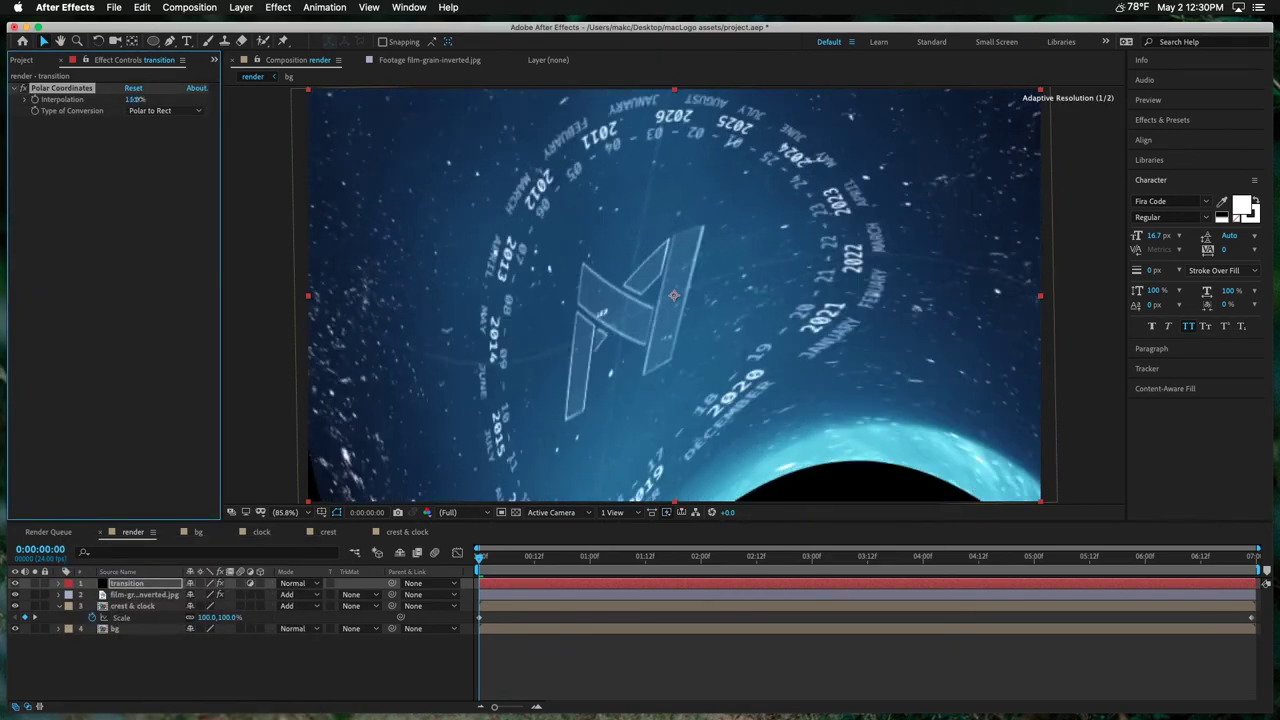
key("Delete")
Step: Pre-compose the film-grain, crest & clock, and bg layers into a composition named transtions-comp, moving all attributes
left_click_drag(270, 672, 50, 580)
left_click(189, 7)
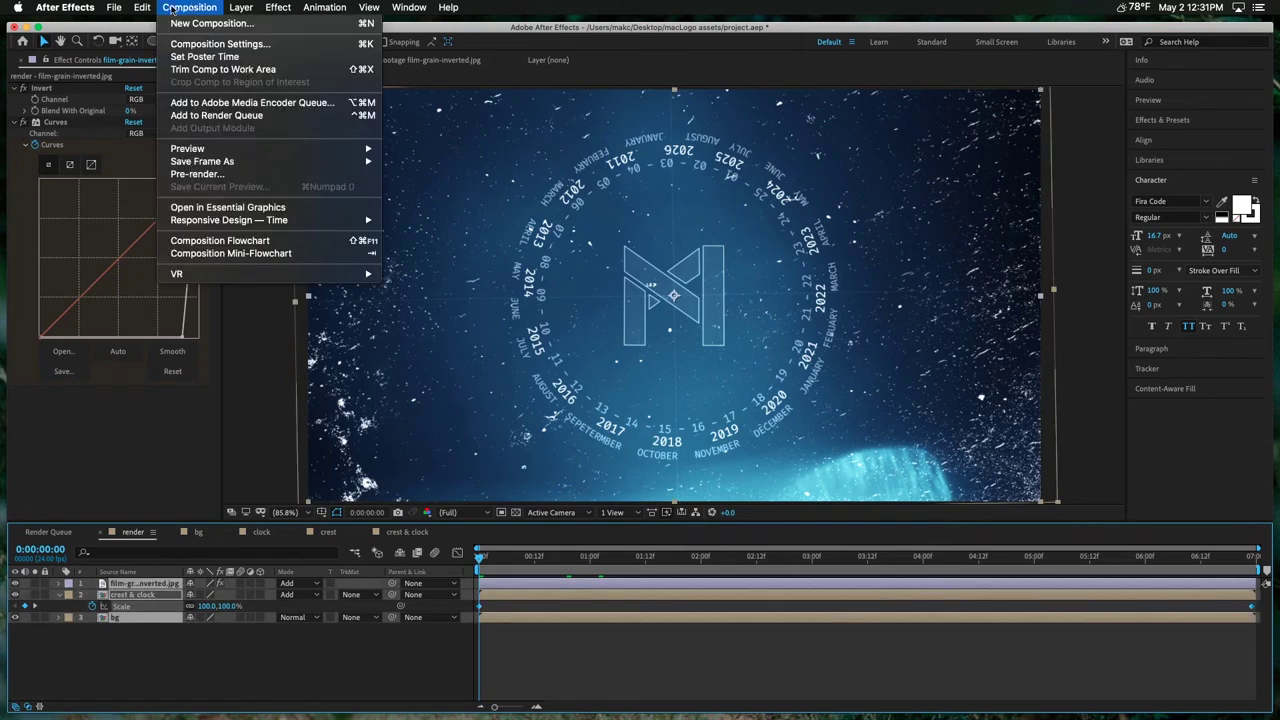
key("super+shift+c")
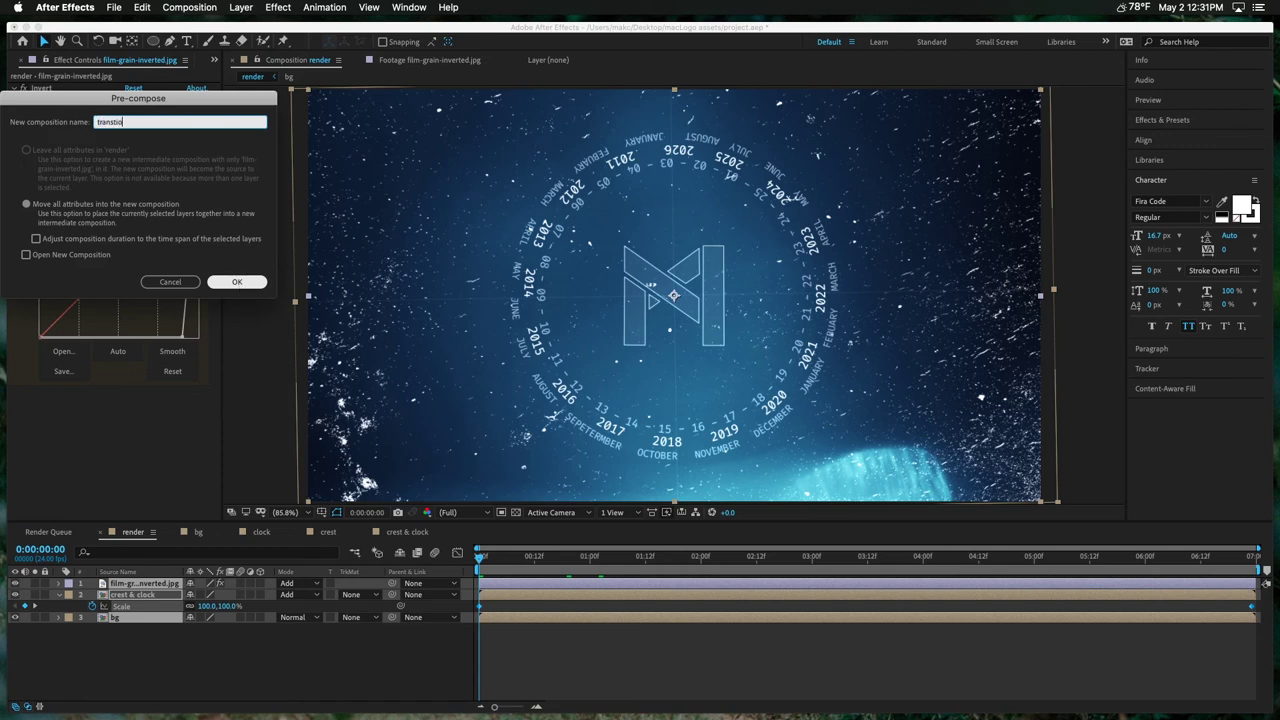
type("transitions-comp")
key("Return")
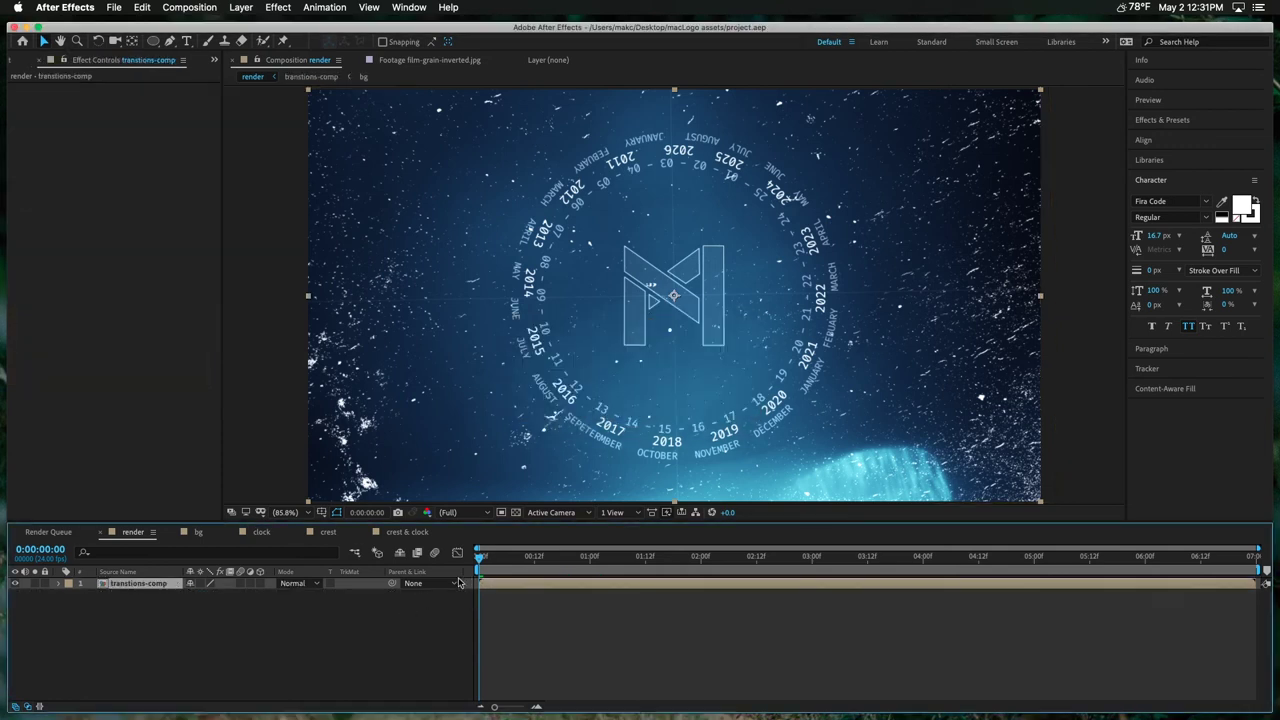
Step: Keyframe the transtions-comp layer's Scale from 366% at the first frame to 100% at 0:00:00:18, and preview the zoom
left_click_drag(225, 598, 380, 598)
left_click_drag(515, 570, 561, 588)
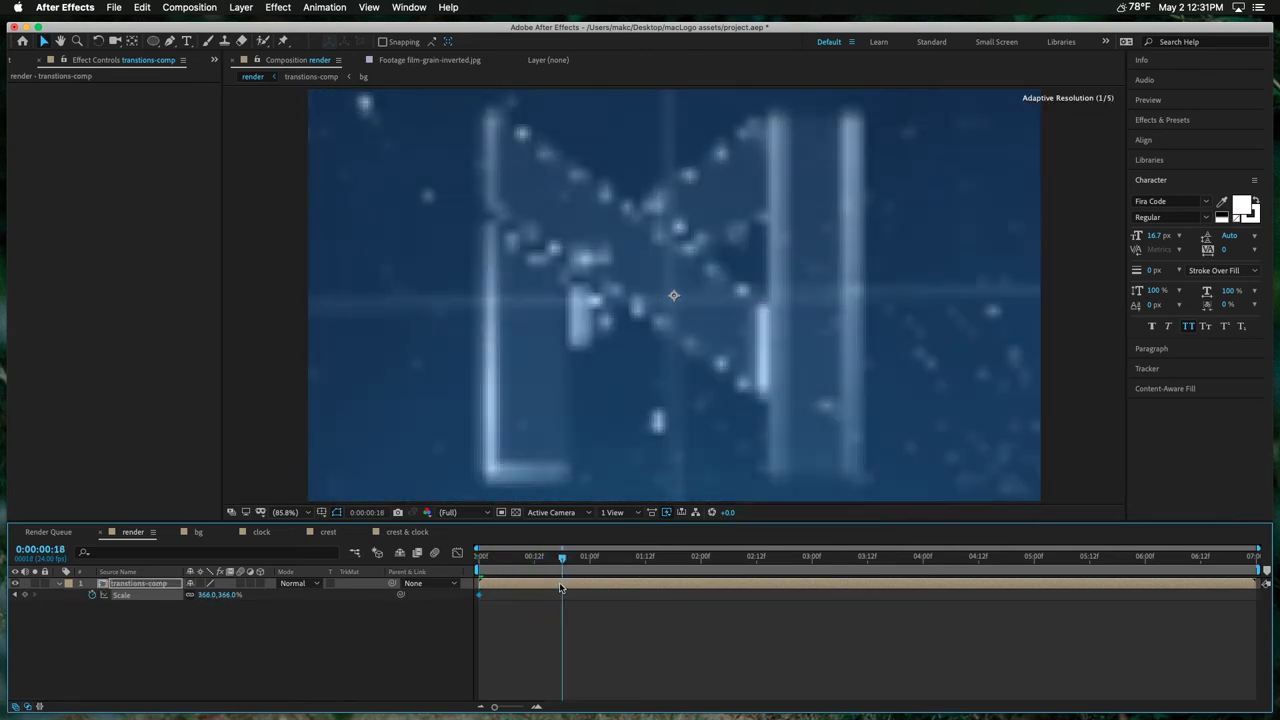
left_click(230, 605)
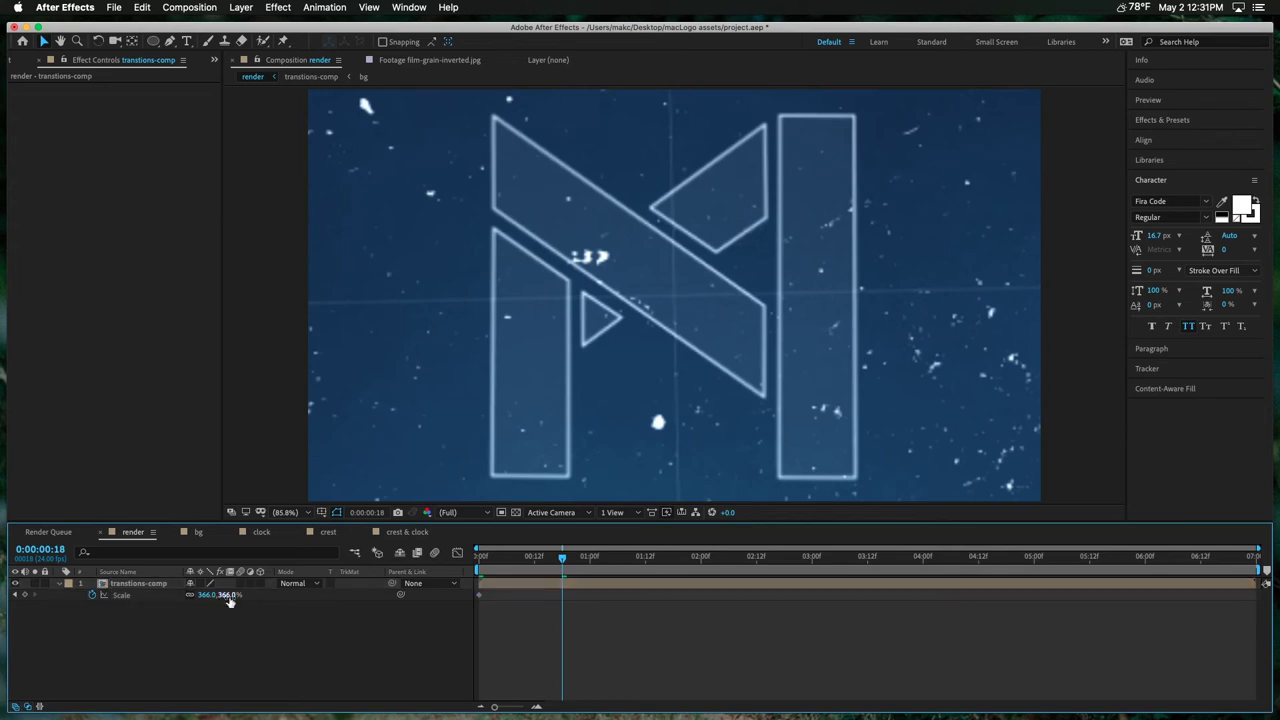
key("Return")
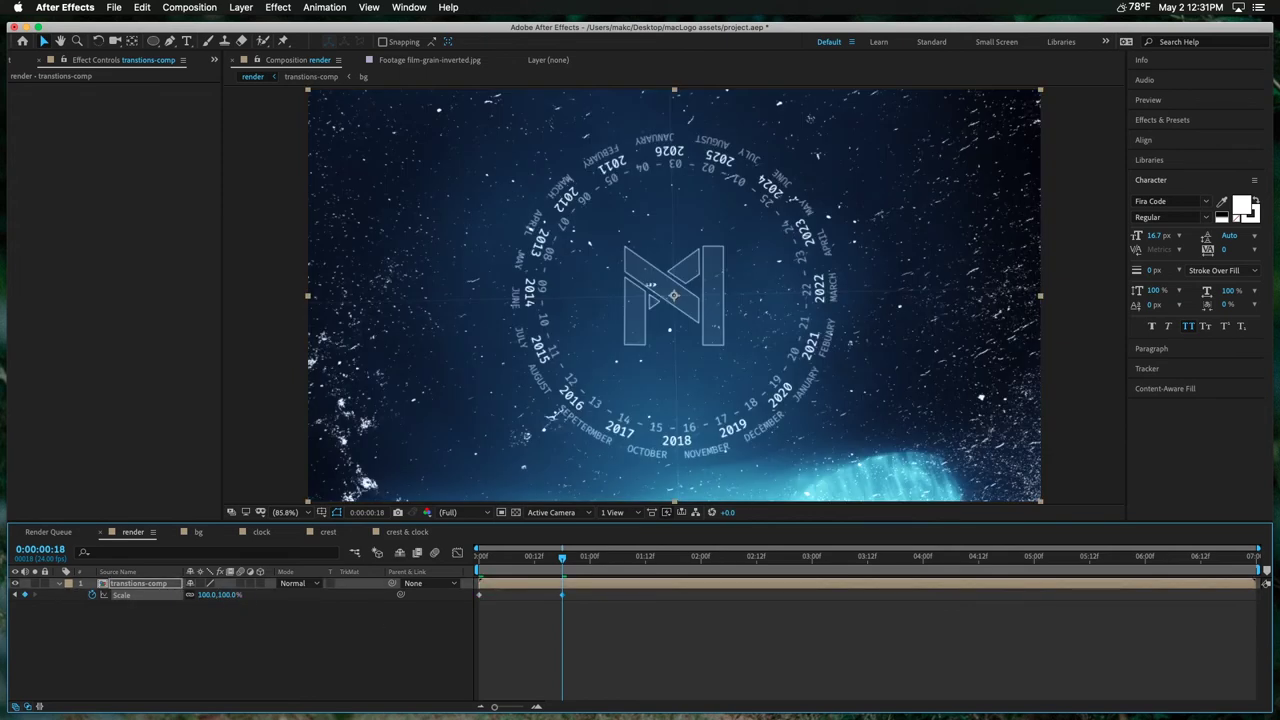
key("space")
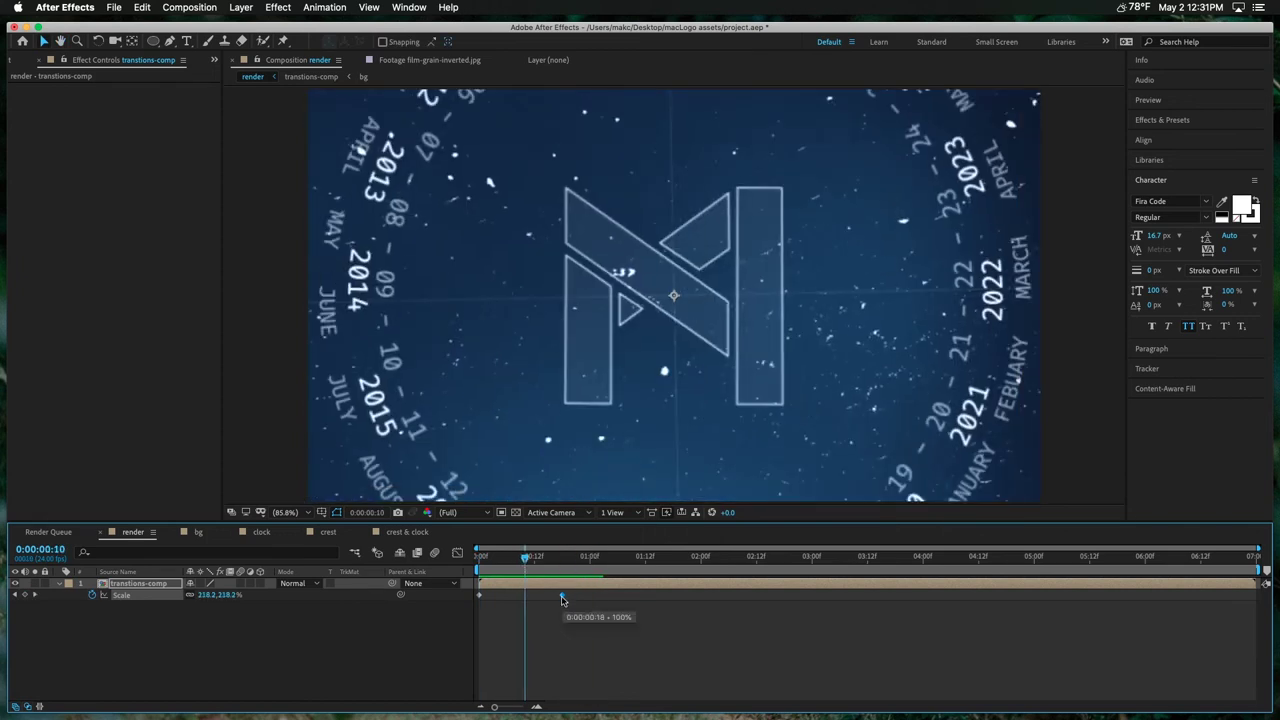
Step: Easy-ease the second Scale keyframe and extend its incoming handle almost to the first frame in the Graph Editor
key("F9")
mouse_move(556, 562)
left_mouse_down()
mouse_move(573, 570)
mouse_move(540, 562)
left_mouse_up()
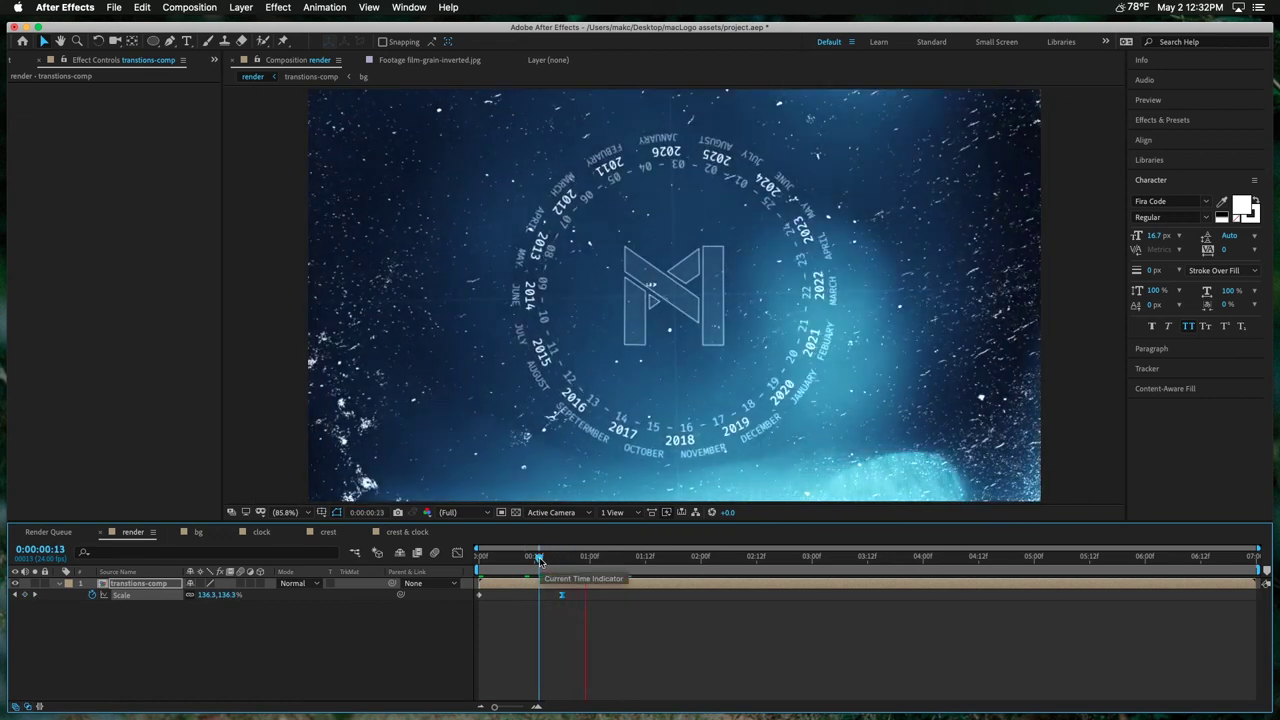
key("space")
left_click(458, 553)
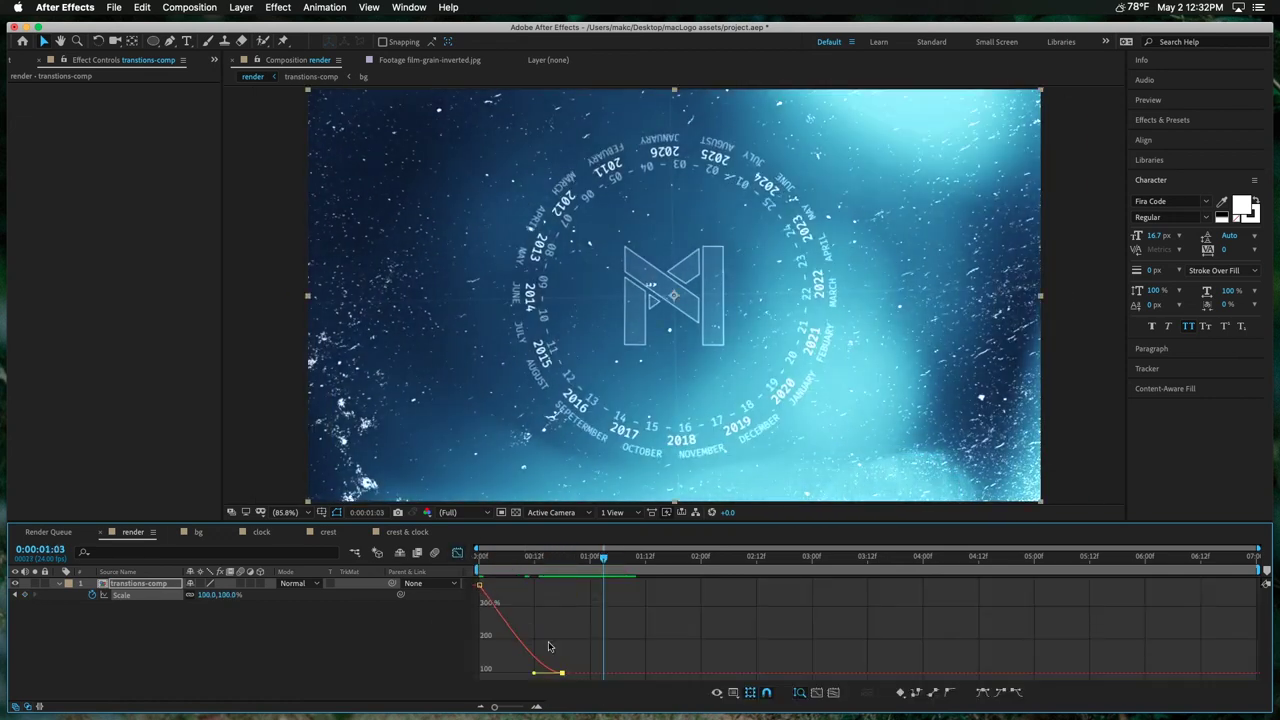
left_click_drag(572, 523, 543, 366)
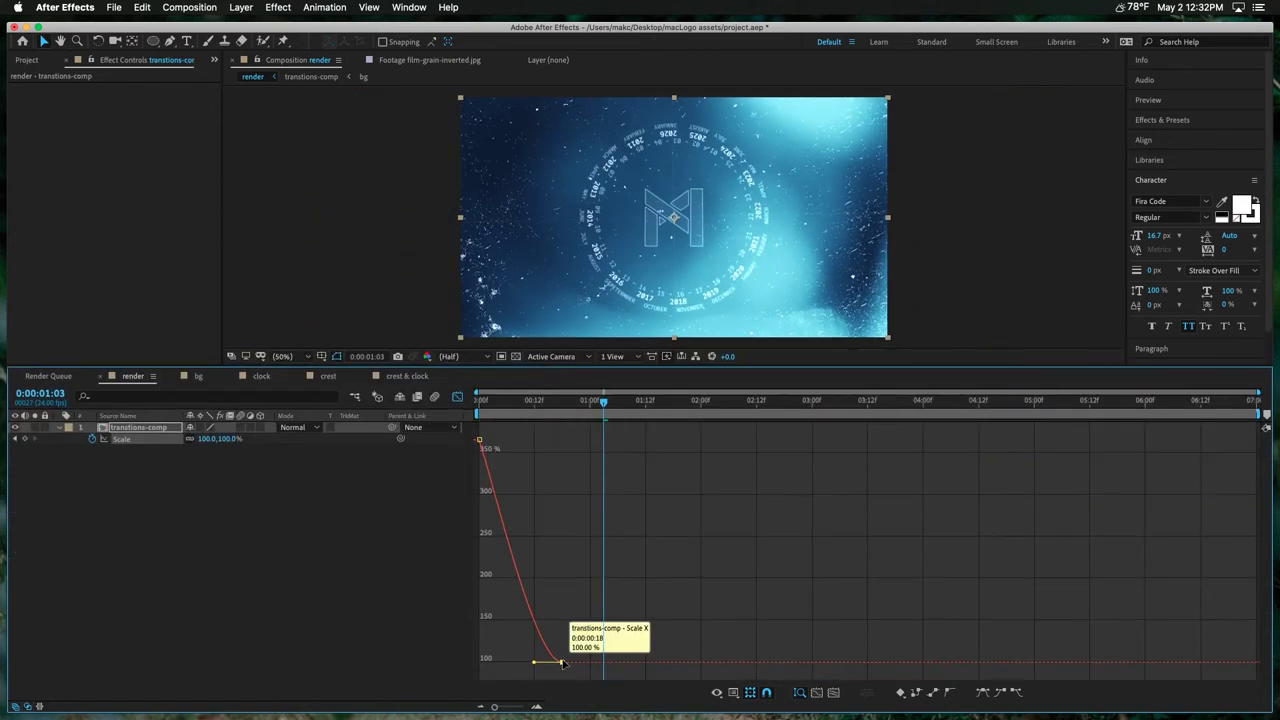
left_click_drag(535, 663, 485, 661)
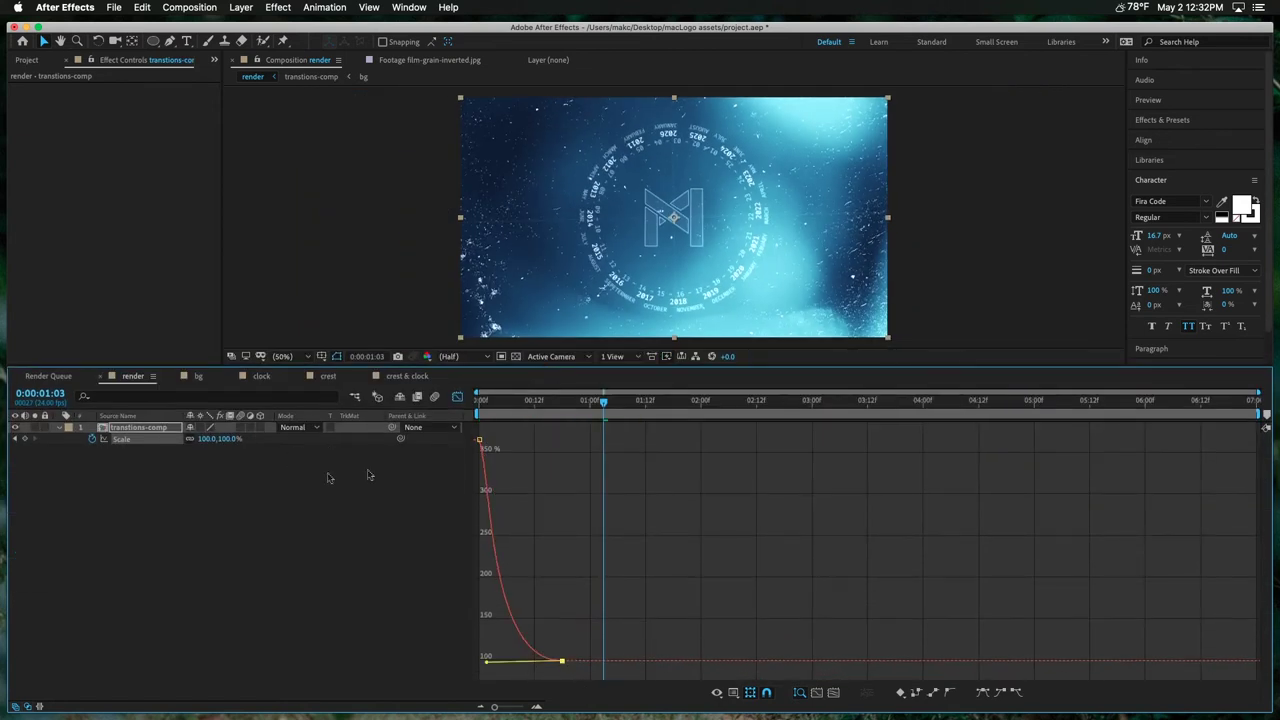
left_click(458, 397)
Step: Preview the eased scale-down of transtions-comp from the first frame
key("Home")
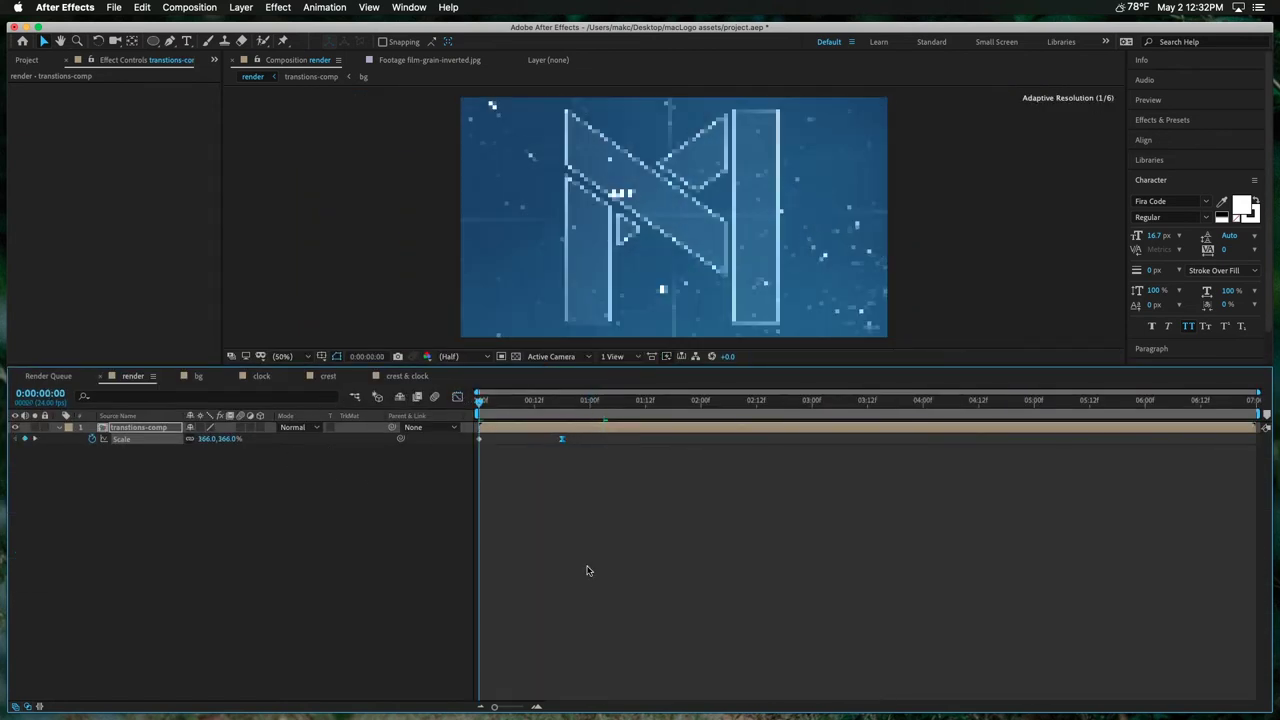
key("space")
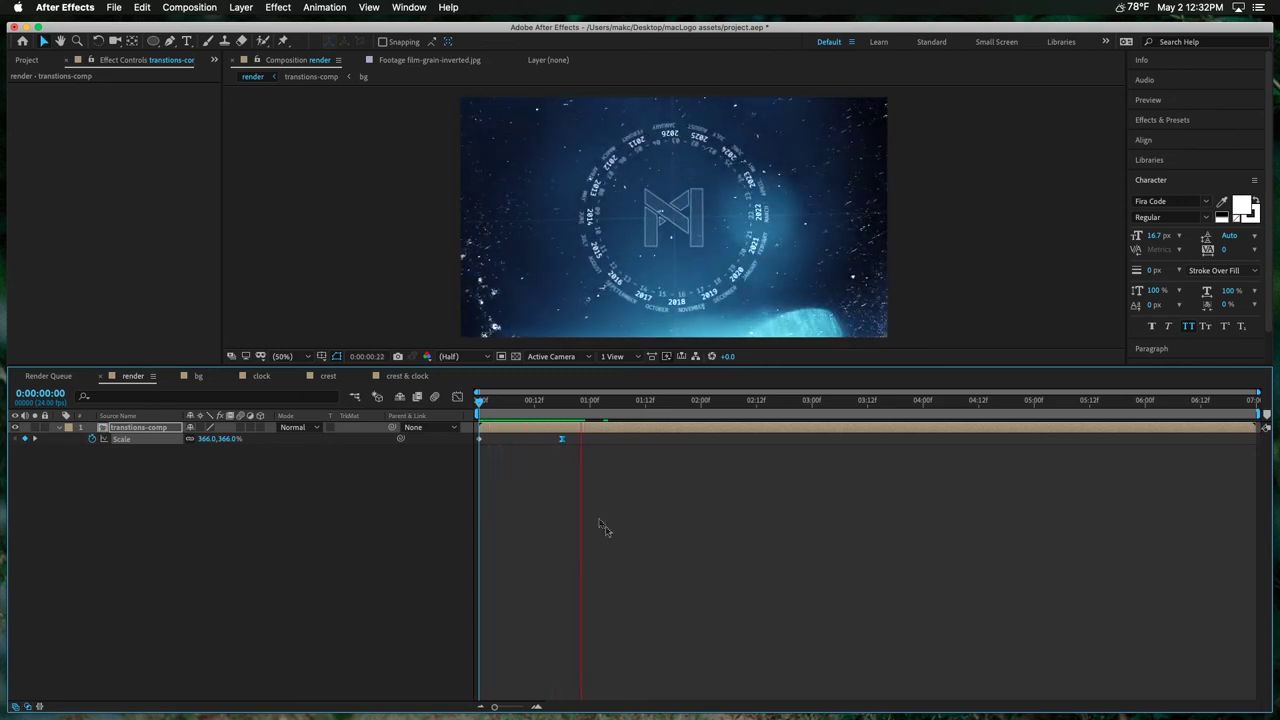
key("space")
key("Home")
key("space")
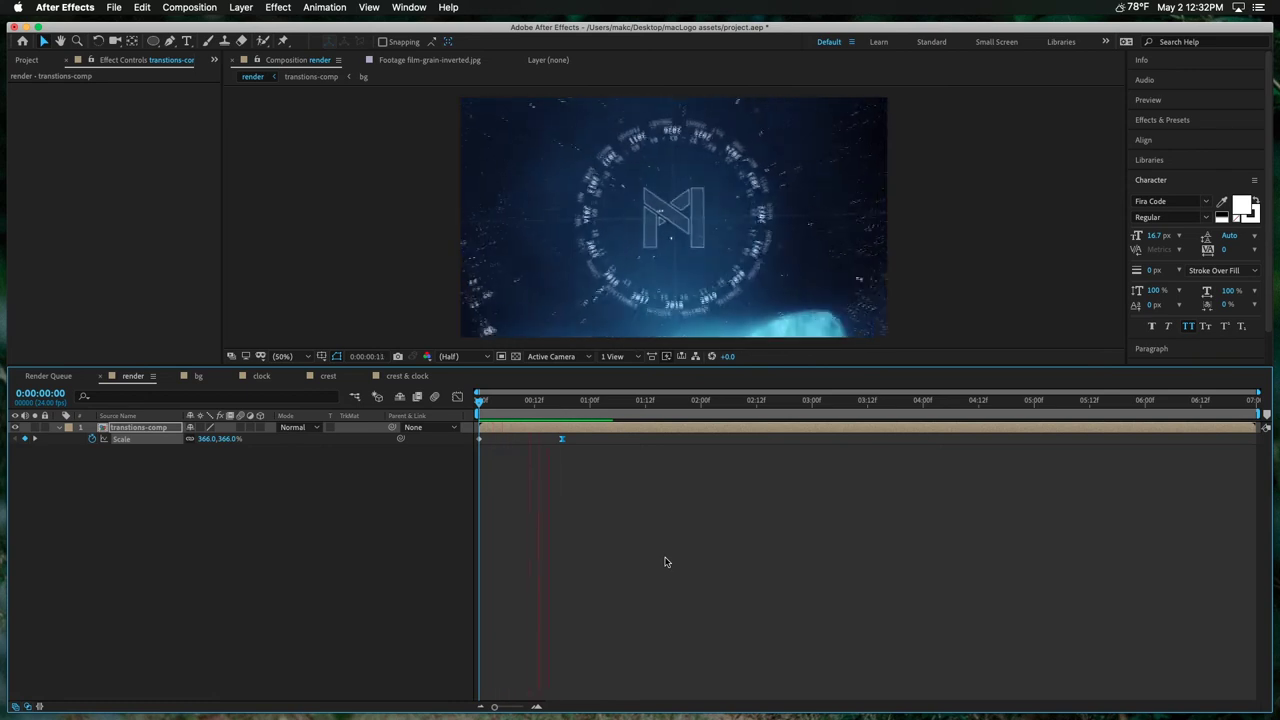
key("space")
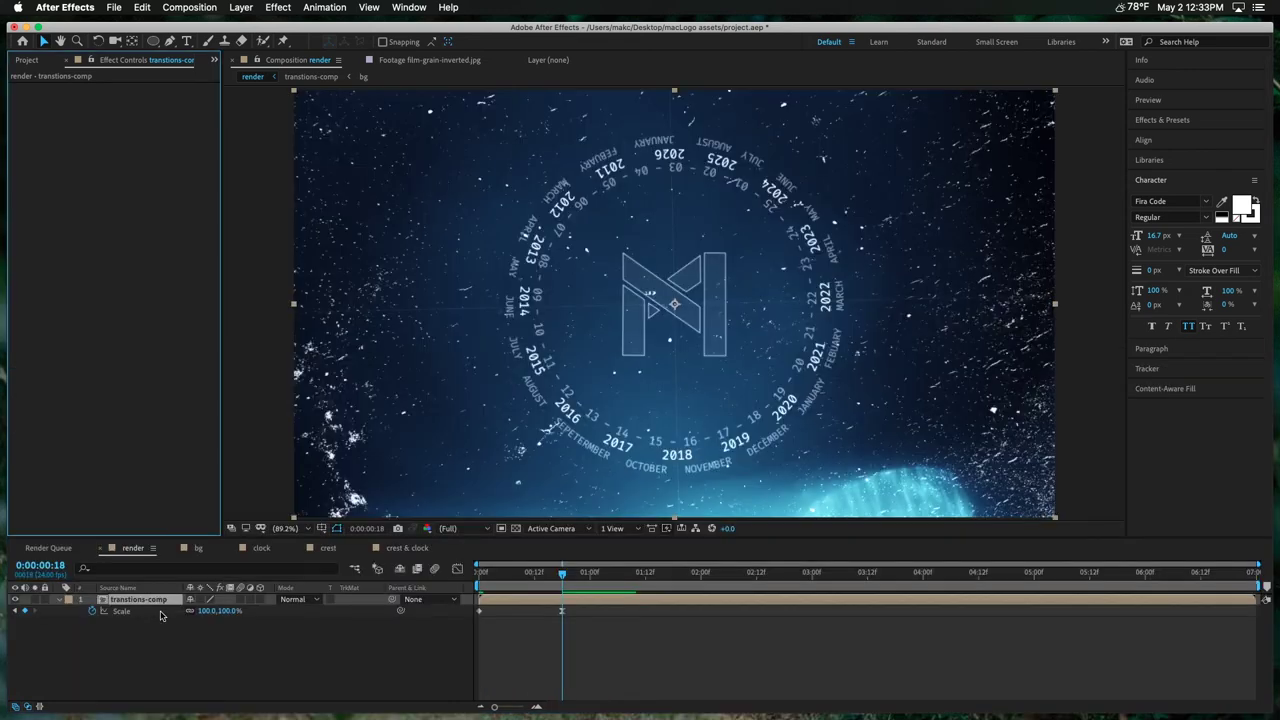
Step: Apply Polar Coordinates to the transtions-comp layer and keyframe its Interpolation at 28% on the first frame
key("ctrl+space")
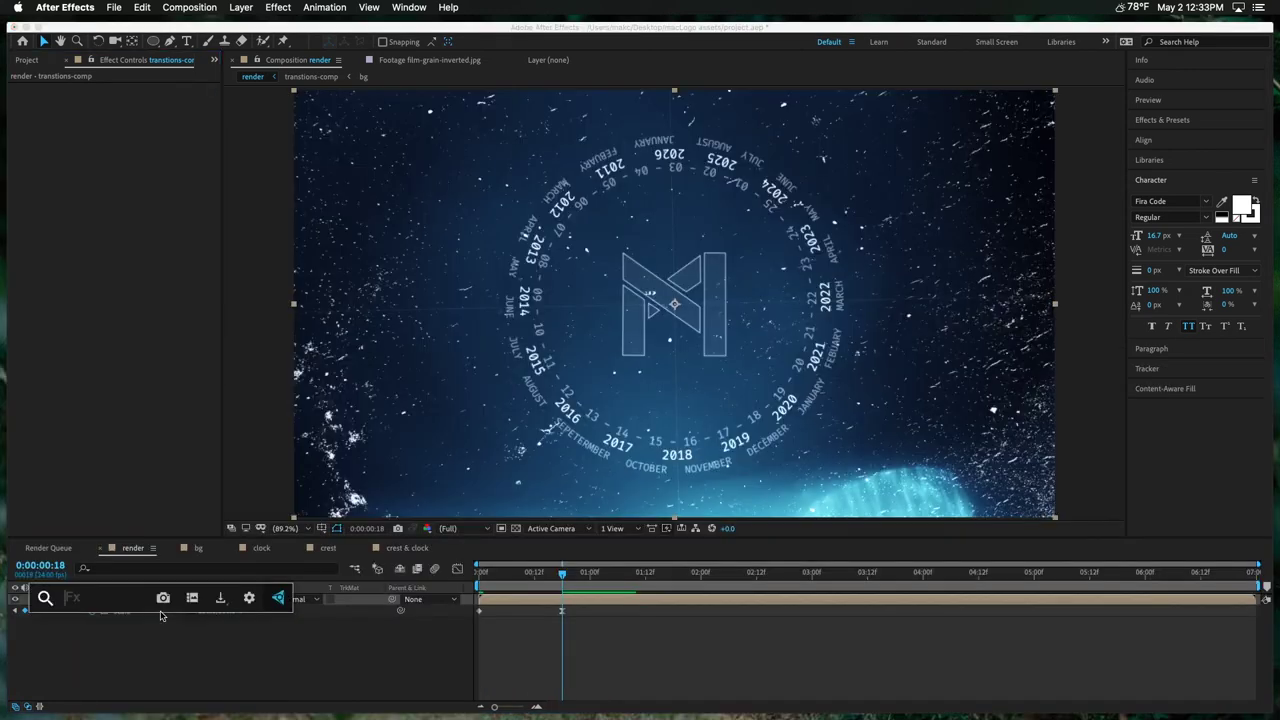
type("pola")
key("Return")
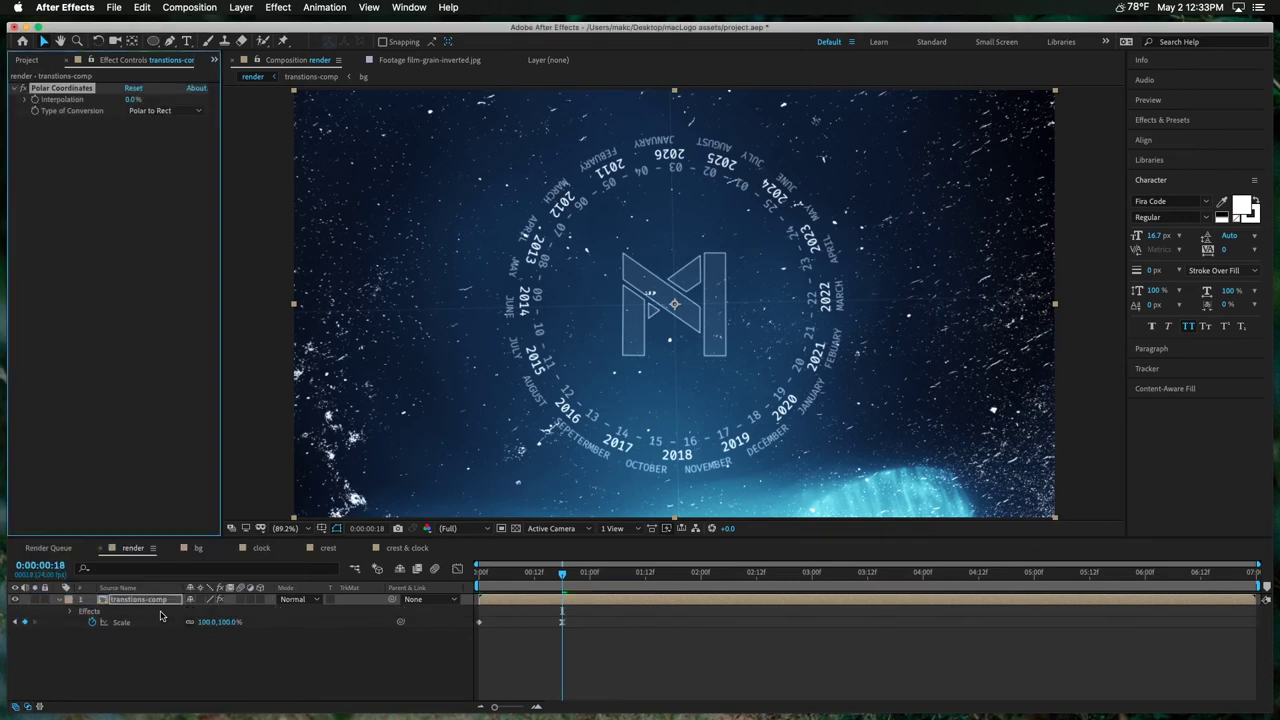
left_click_drag(133, 99, 153, 102)
key("Home")
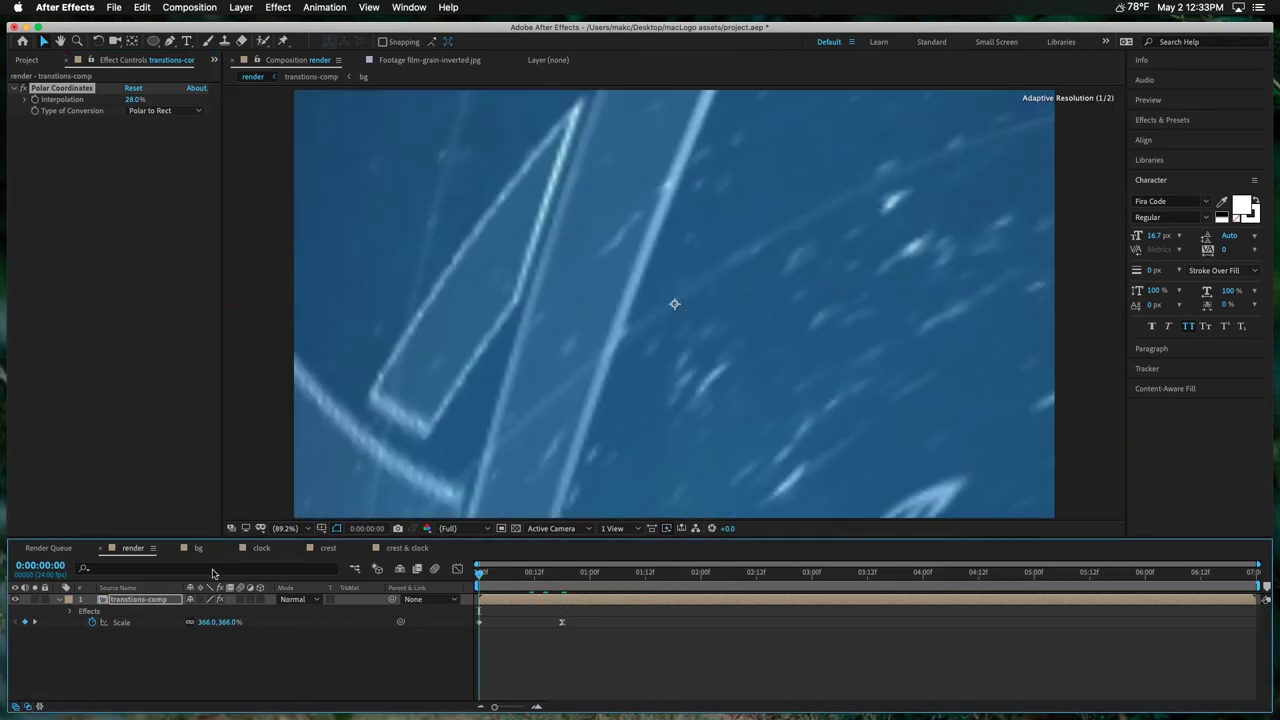
left_click(37, 100)
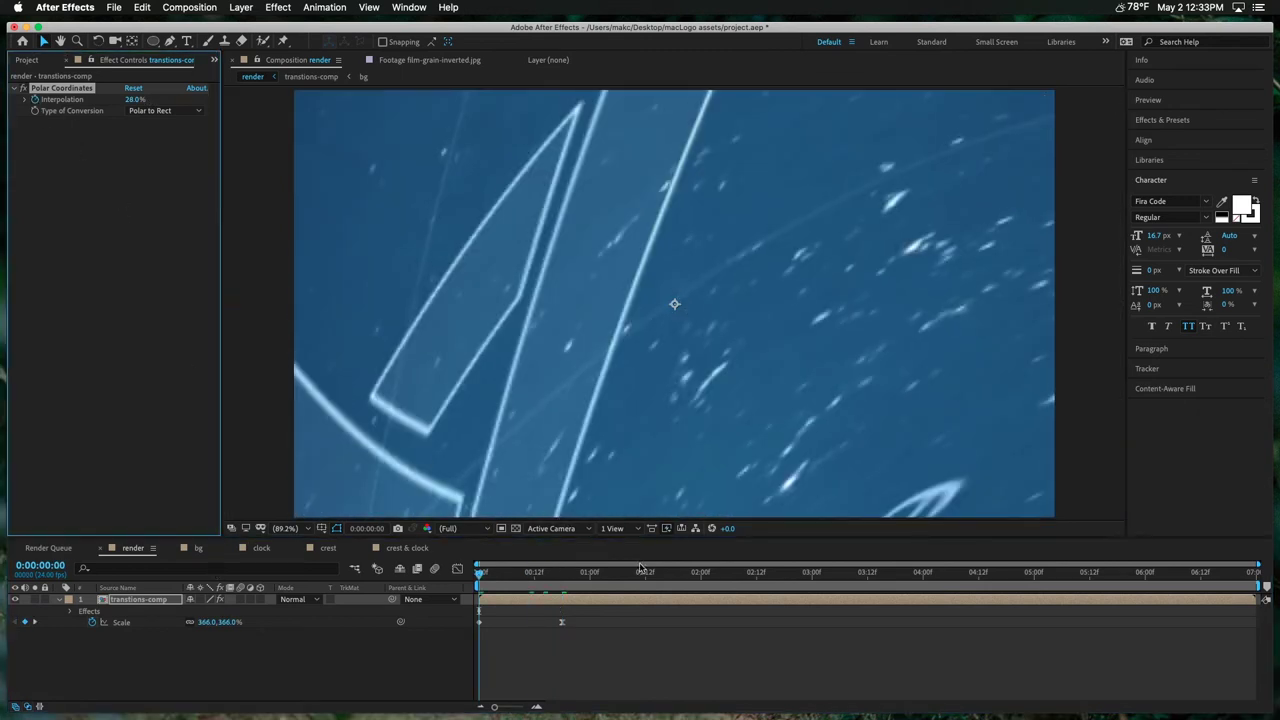
Step: Set the Polar Coordinates Interpolation to 0% at 0:00:00:18 and preview the transition from the start
left_click(561, 572)
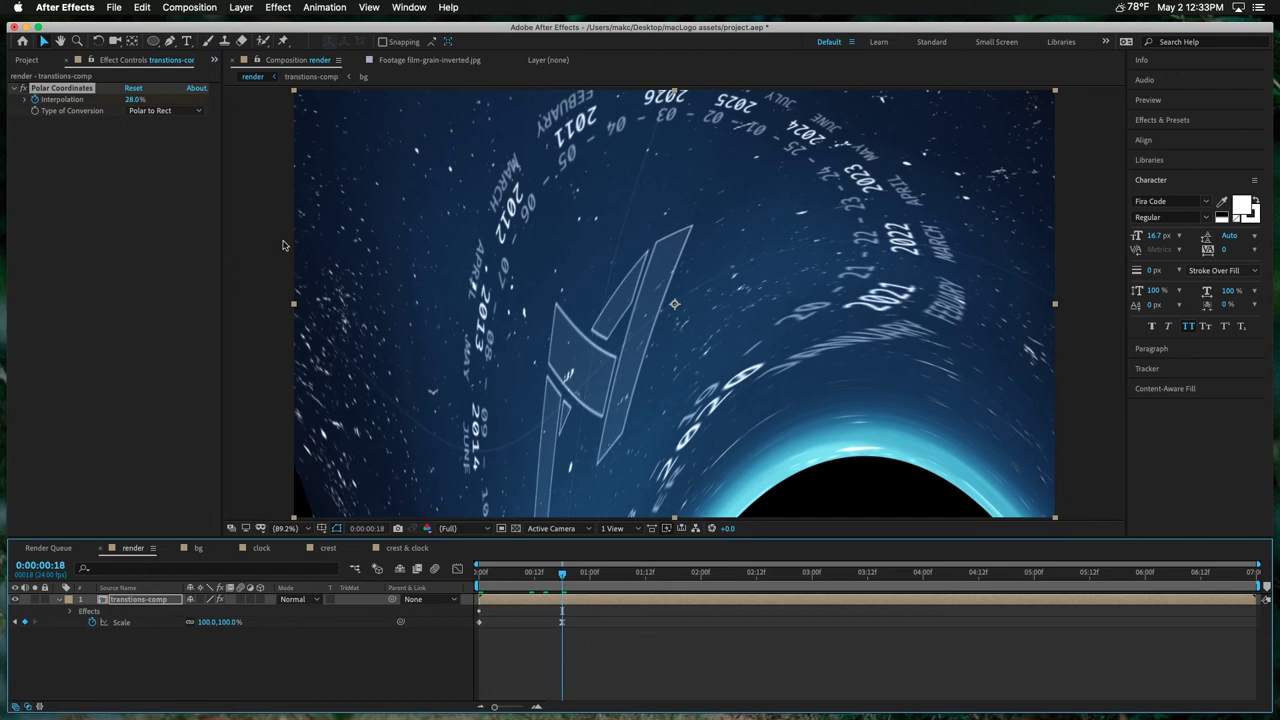
left_click(134, 99)
key("Return")
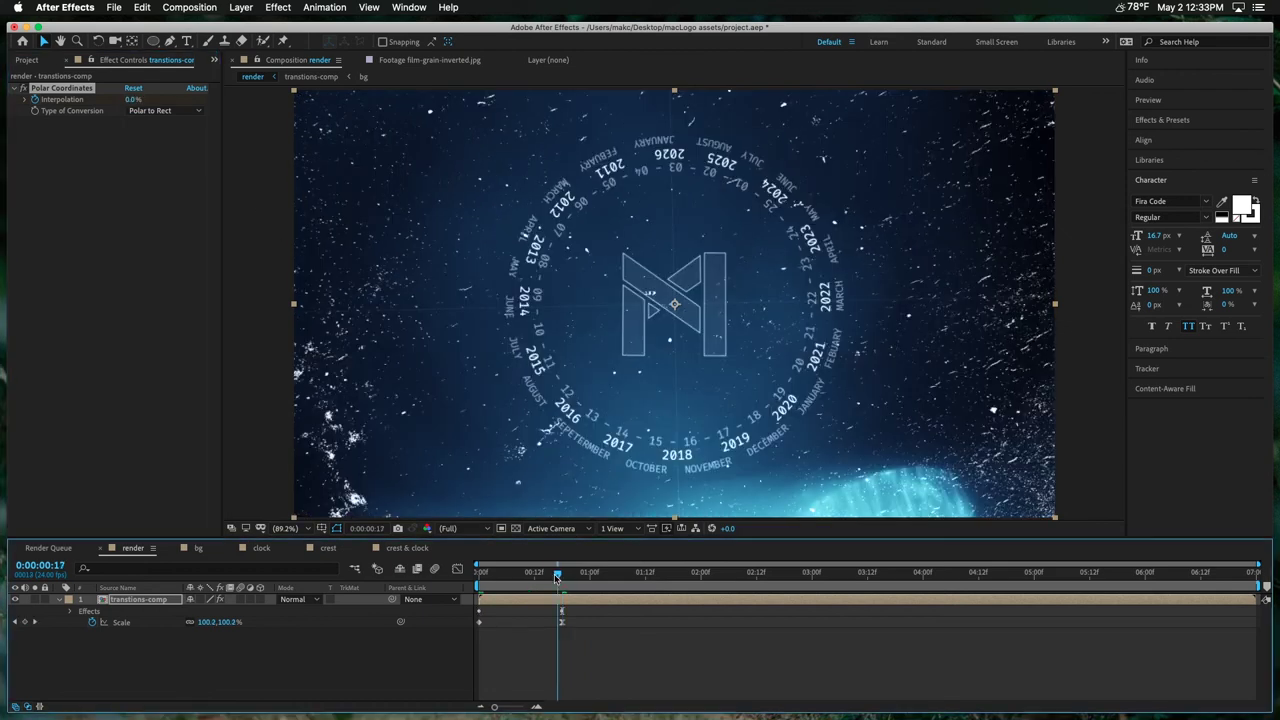
left_click_drag(556, 574, 478, 574)
key("space")
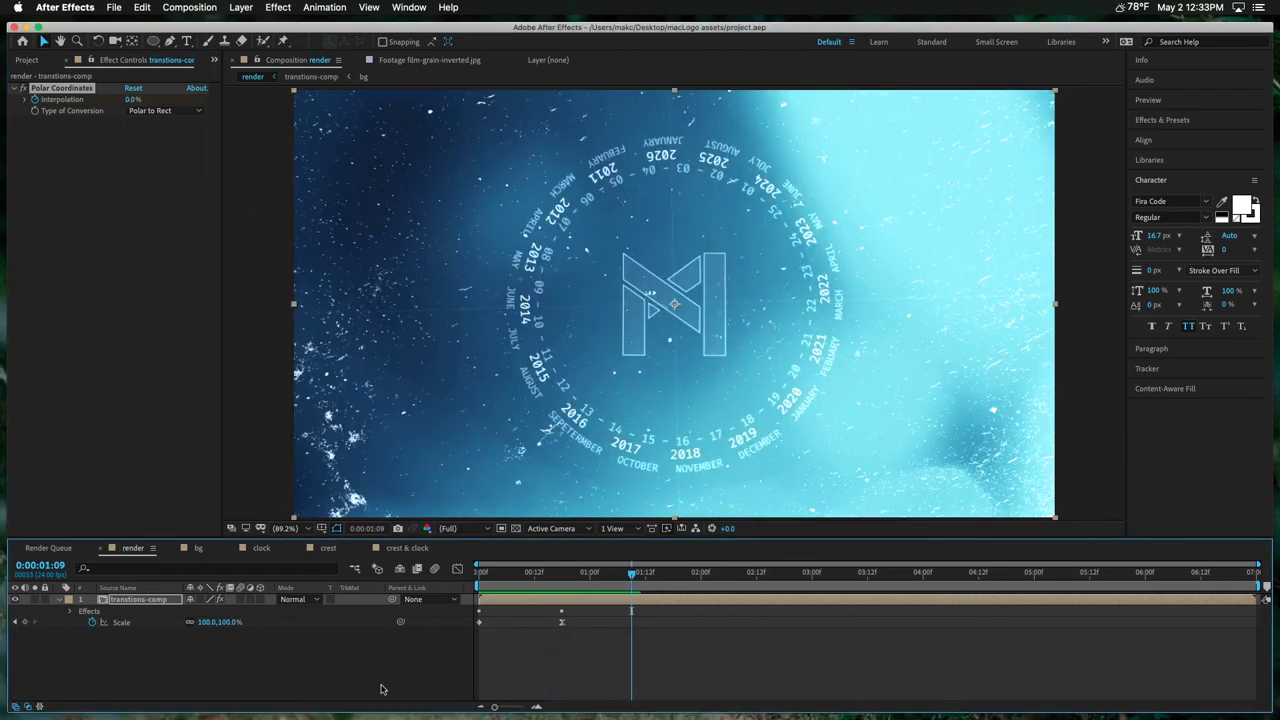
Step: Add the 03 Blue Orb Shimmer Transition.mp4 clip from the film-effects folder above transtions-comp in the render composition
left_click(27, 60)
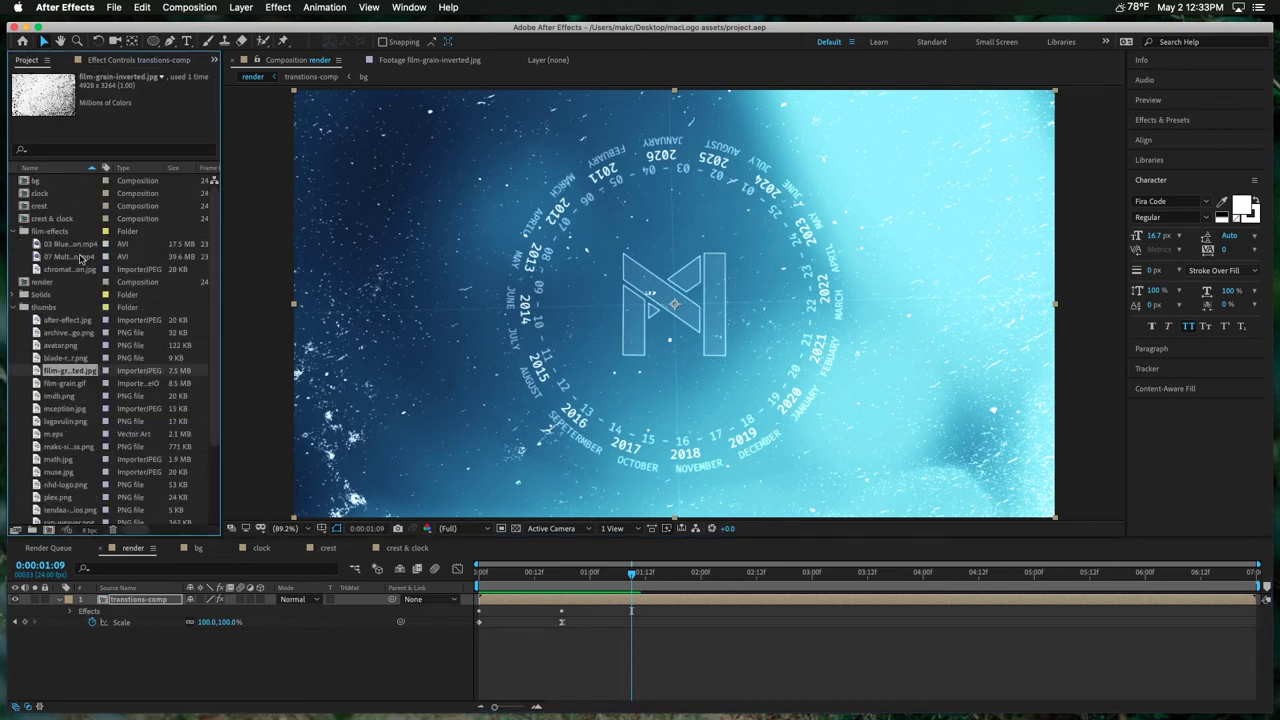
left_click(82, 257)
left_click(74, 246)
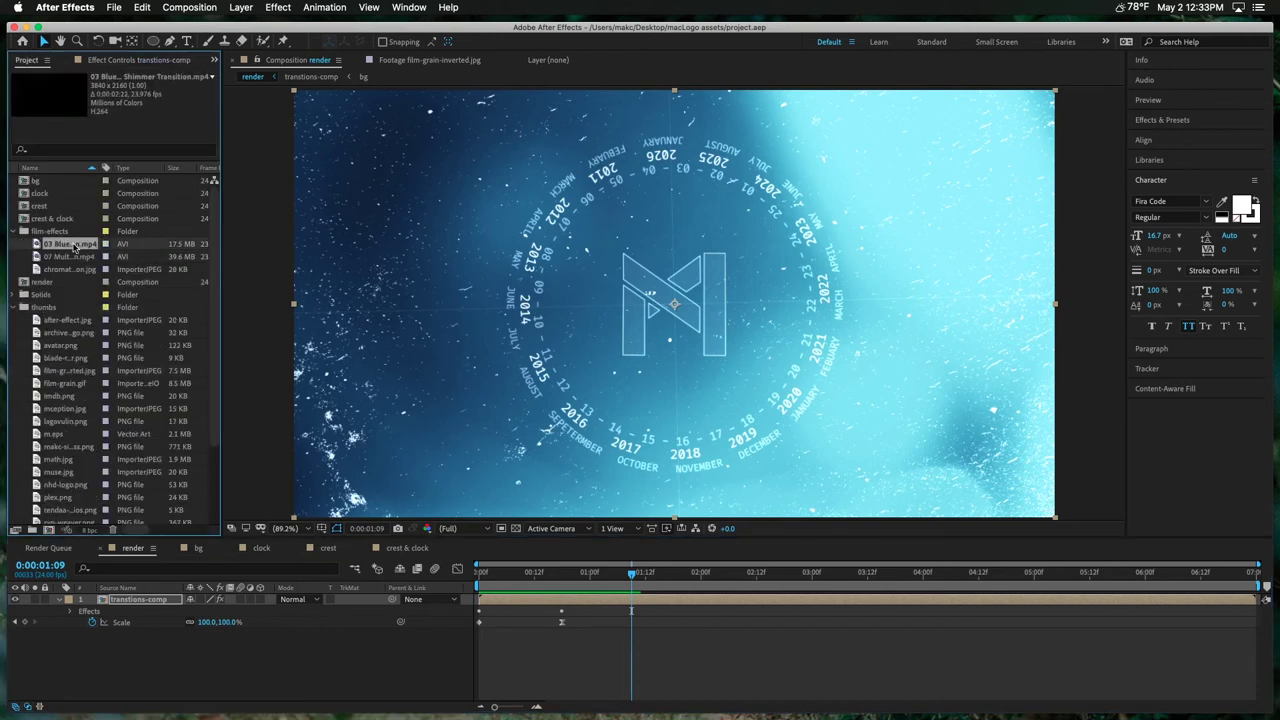
left_click_drag(62, 318, 200, 600)
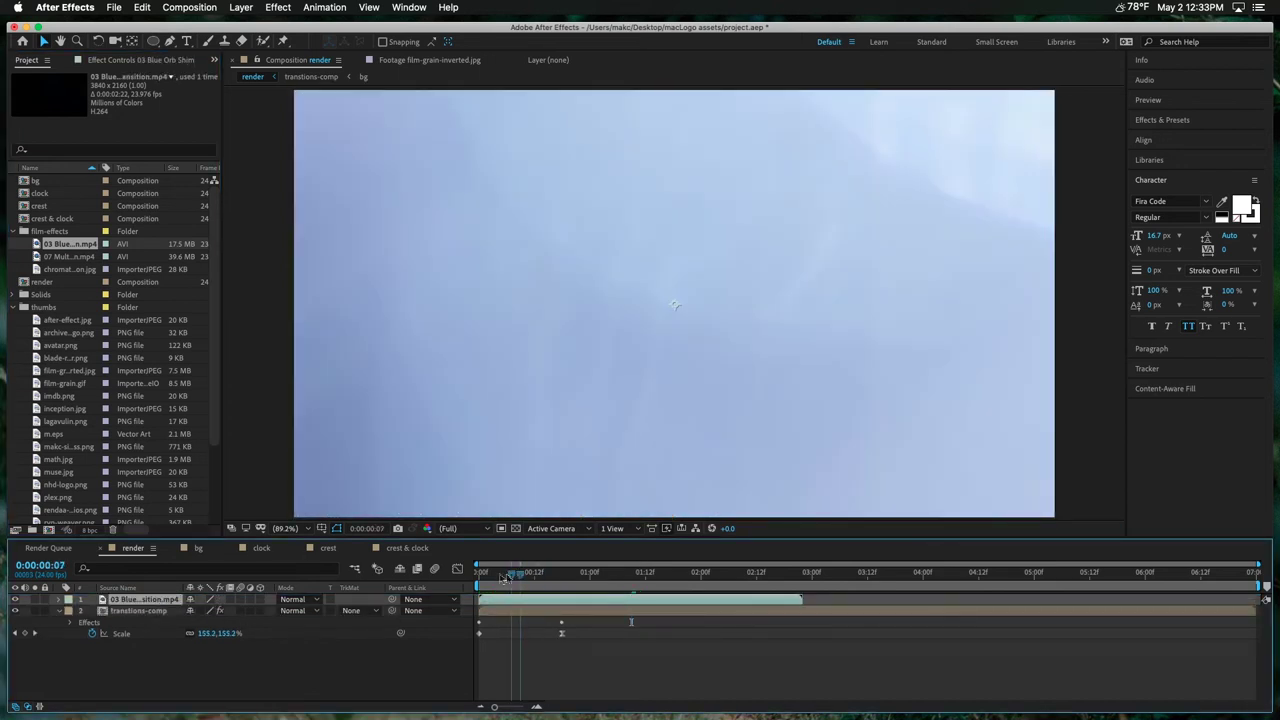
Step: Return to the first frame and fit the orb shimmer clip to the composition width
left_click_drag(505, 578, 480, 578)
right_click(145, 600)
mouse_move(200, 434)
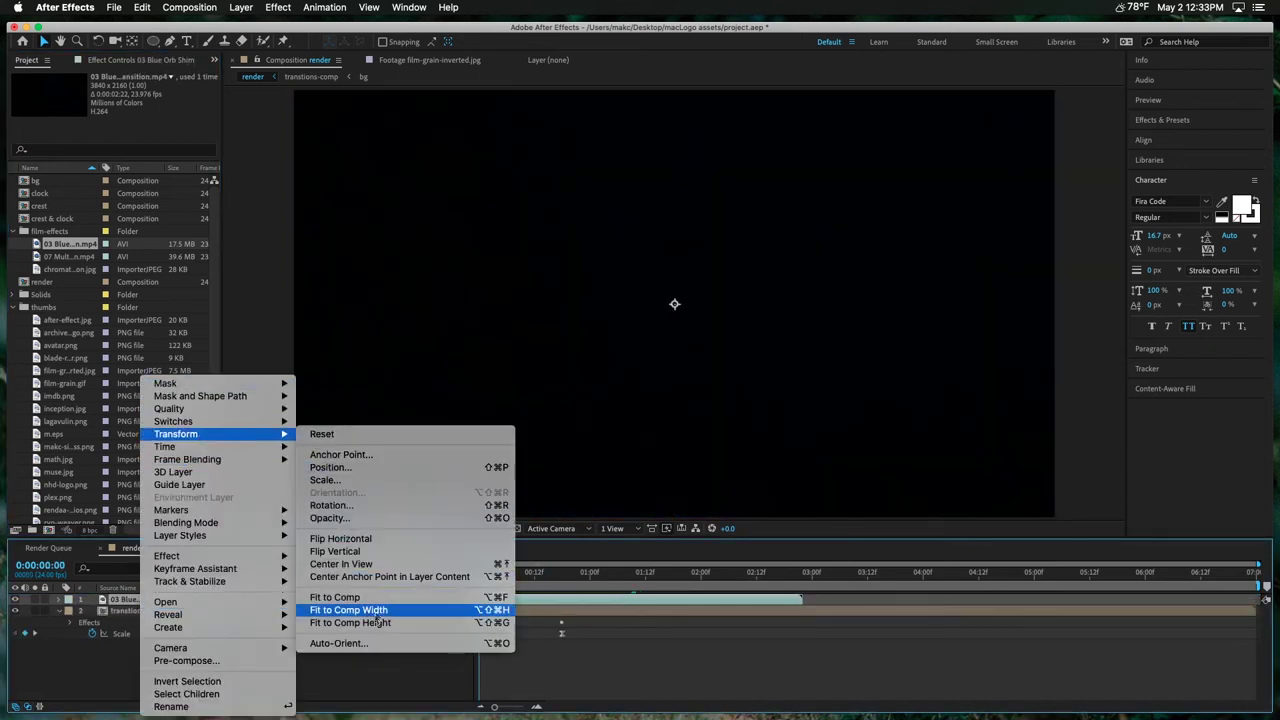
left_click(377, 611)
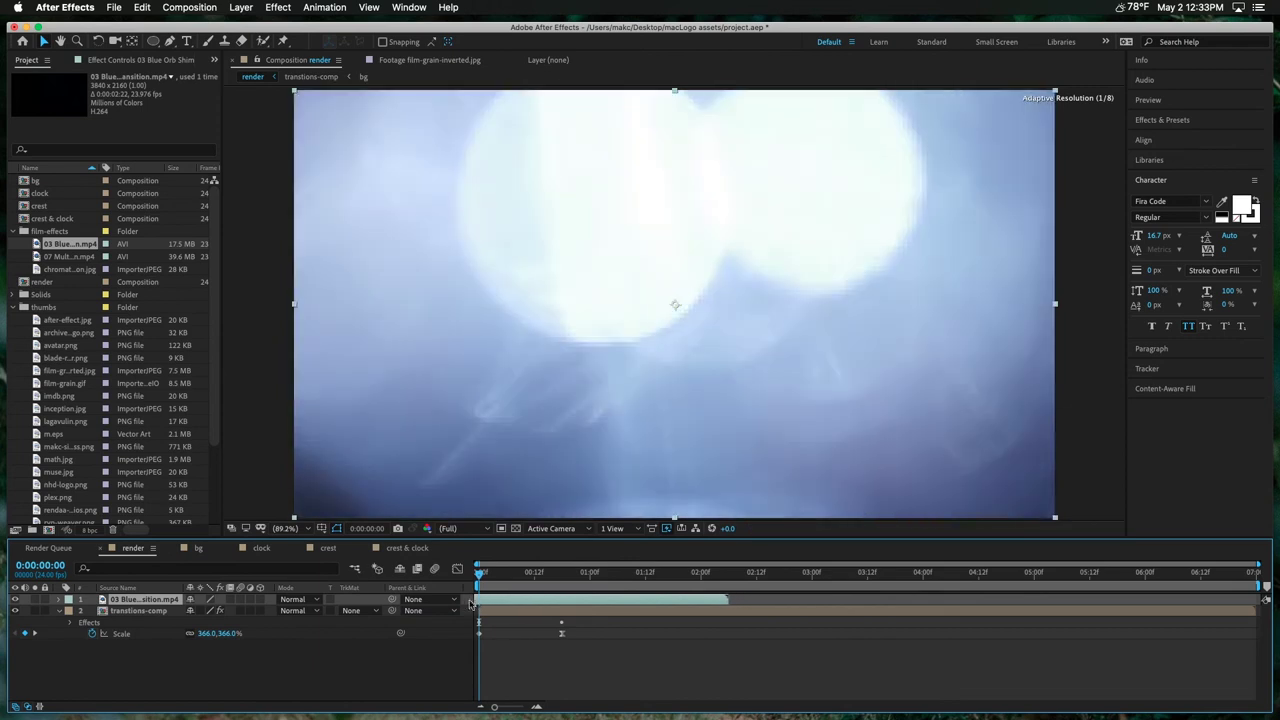
Step: Shift the orb shimmer clip to start before the first frame and set its blending mode to Add
left_click_drag(470, 603, 453, 604)
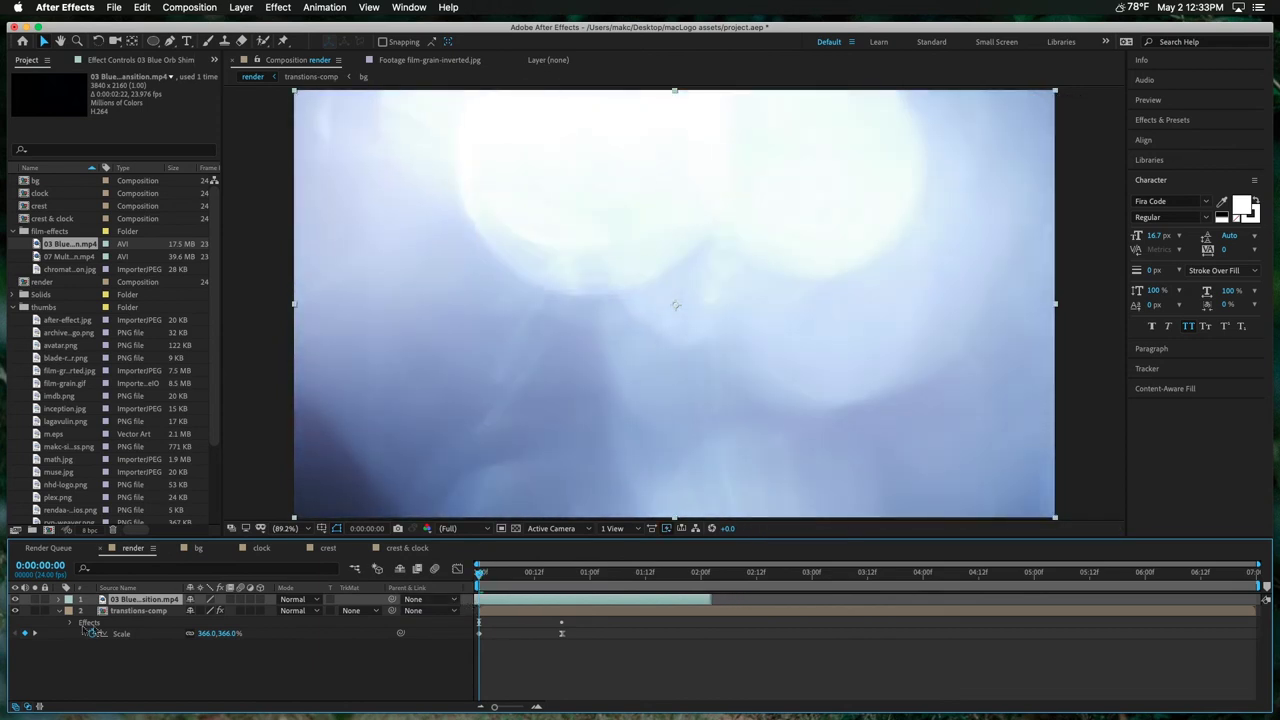
left_click(309, 601)
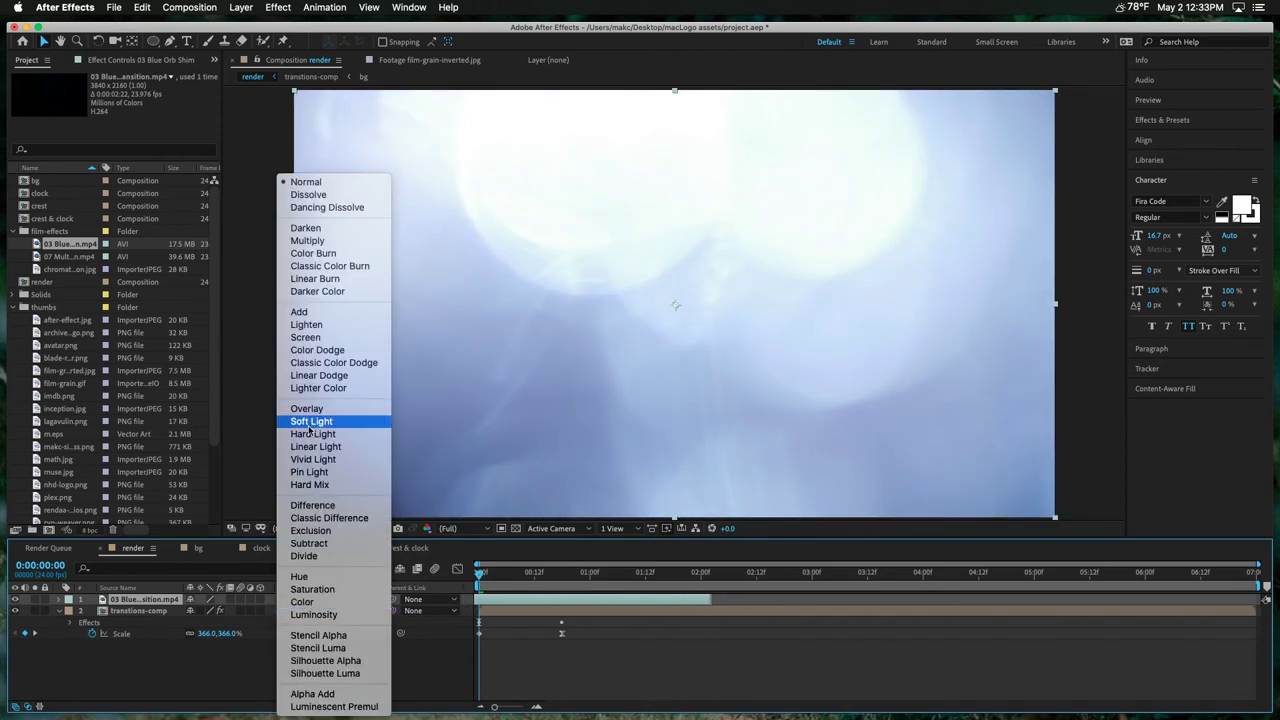
left_click(305, 309)
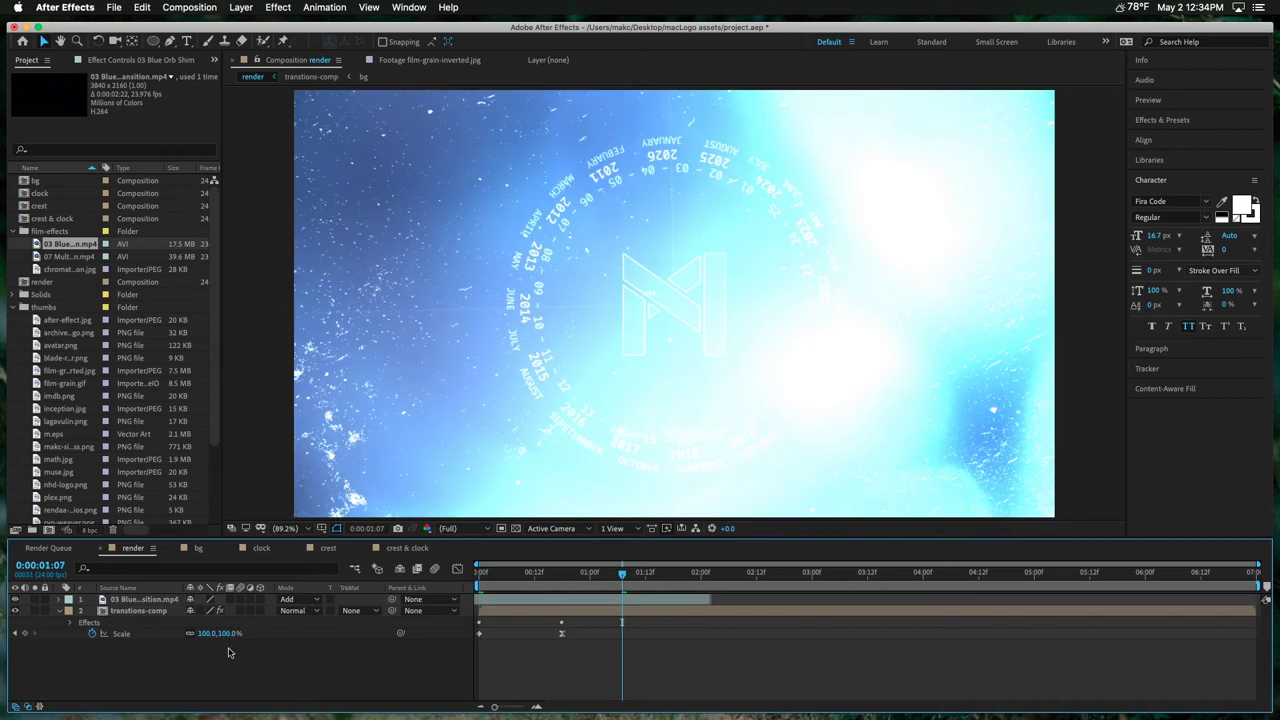
Step: Apply Tint to the orb shimmer clip, mapping white to bright red and black to dark red
left_click(140, 610)
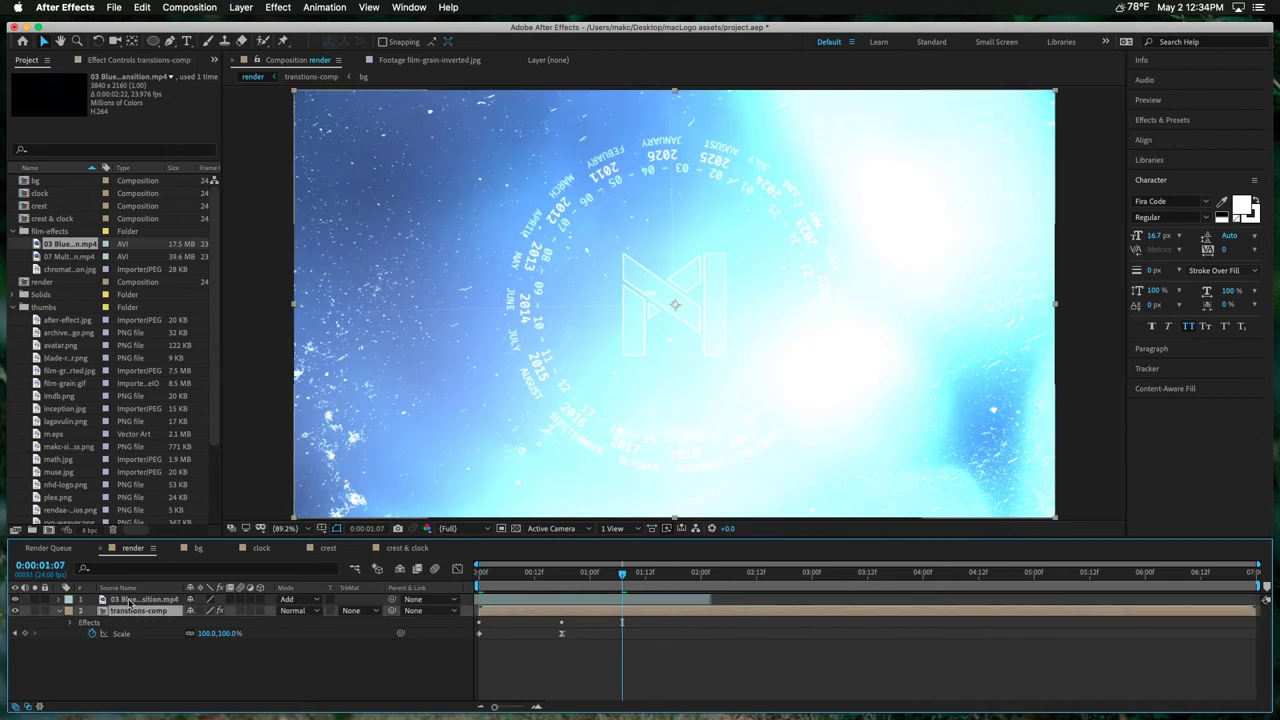
key("ctrl+space")
type("tint")
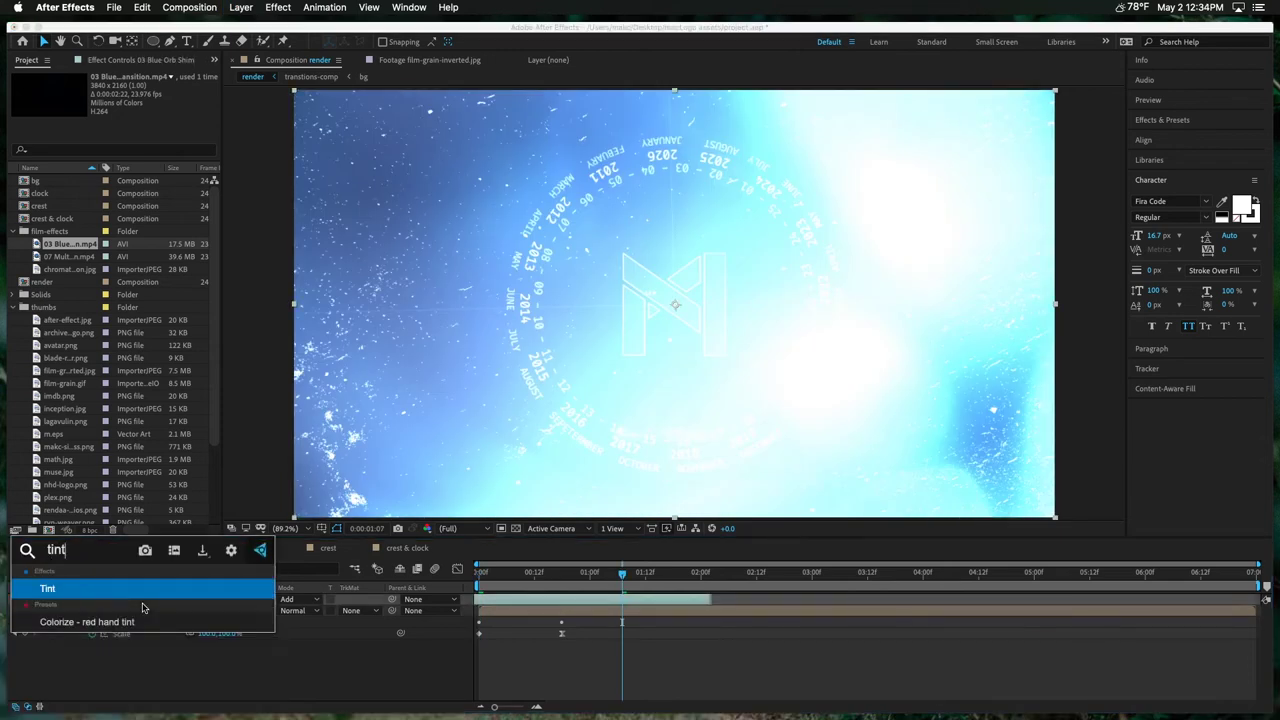
key("Return")
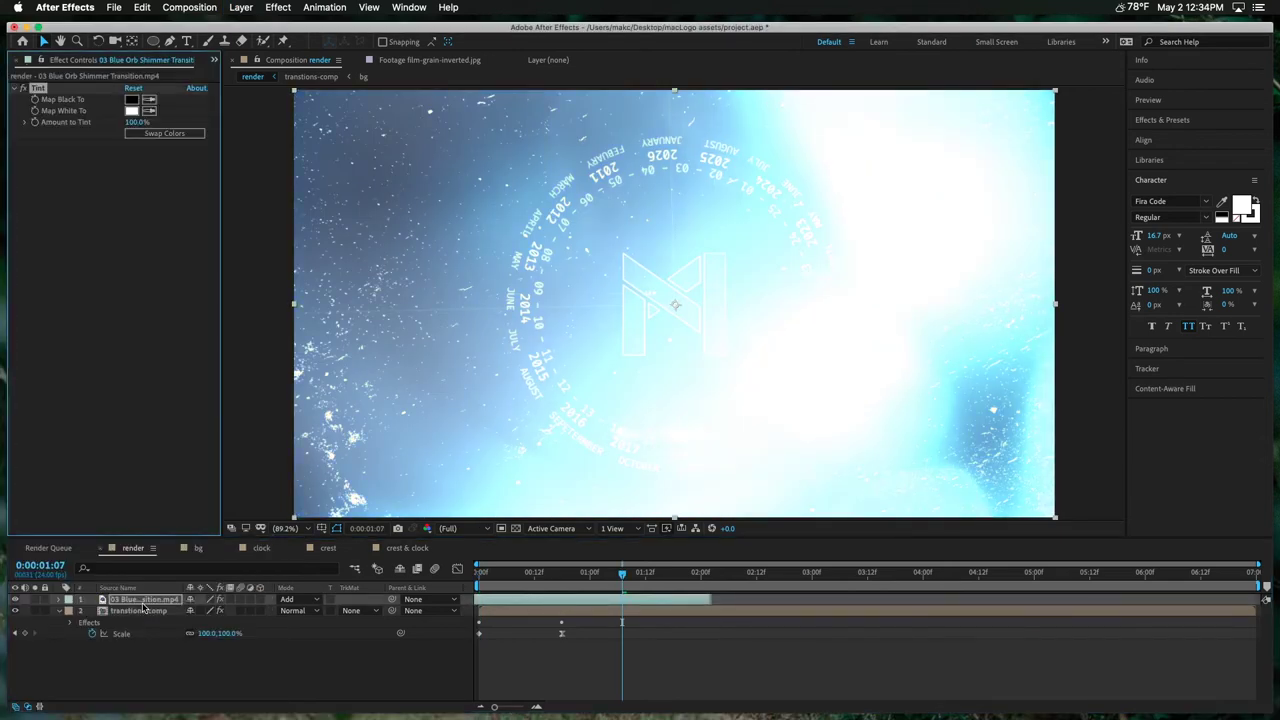
left_click(132, 111)
left_click_drag(177, 100, 177, 172)
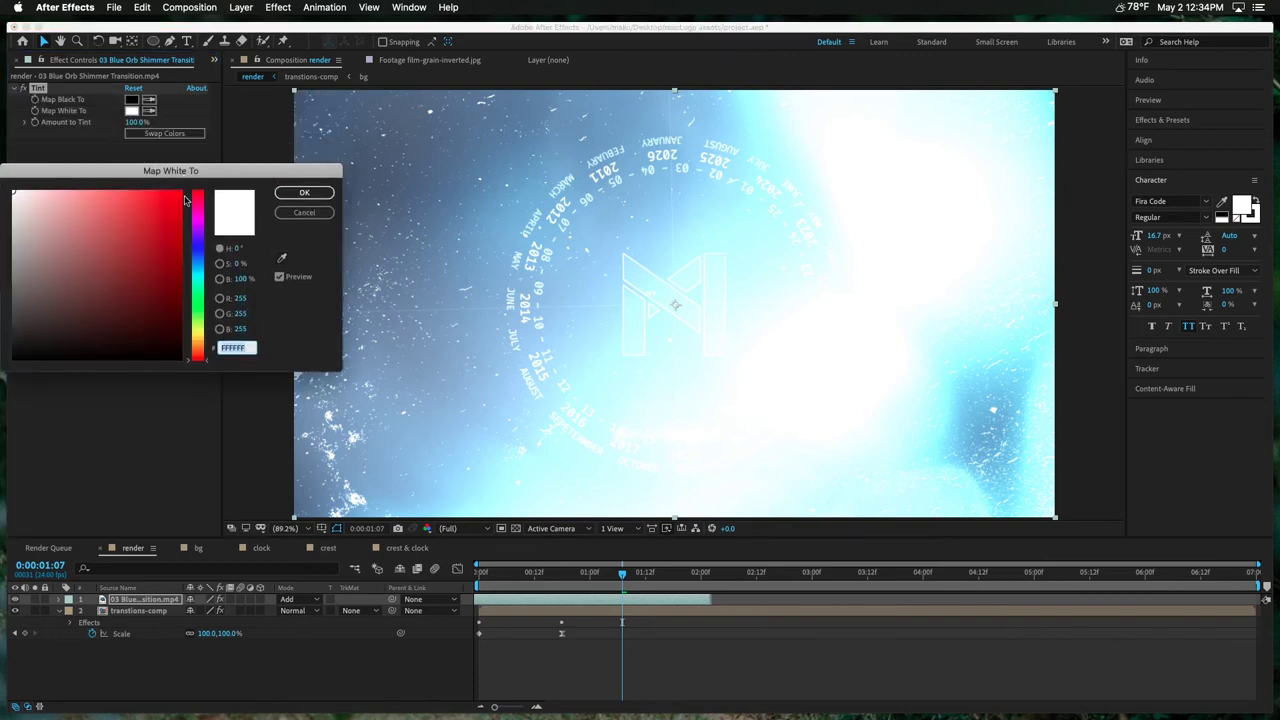
left_click(95, 187)
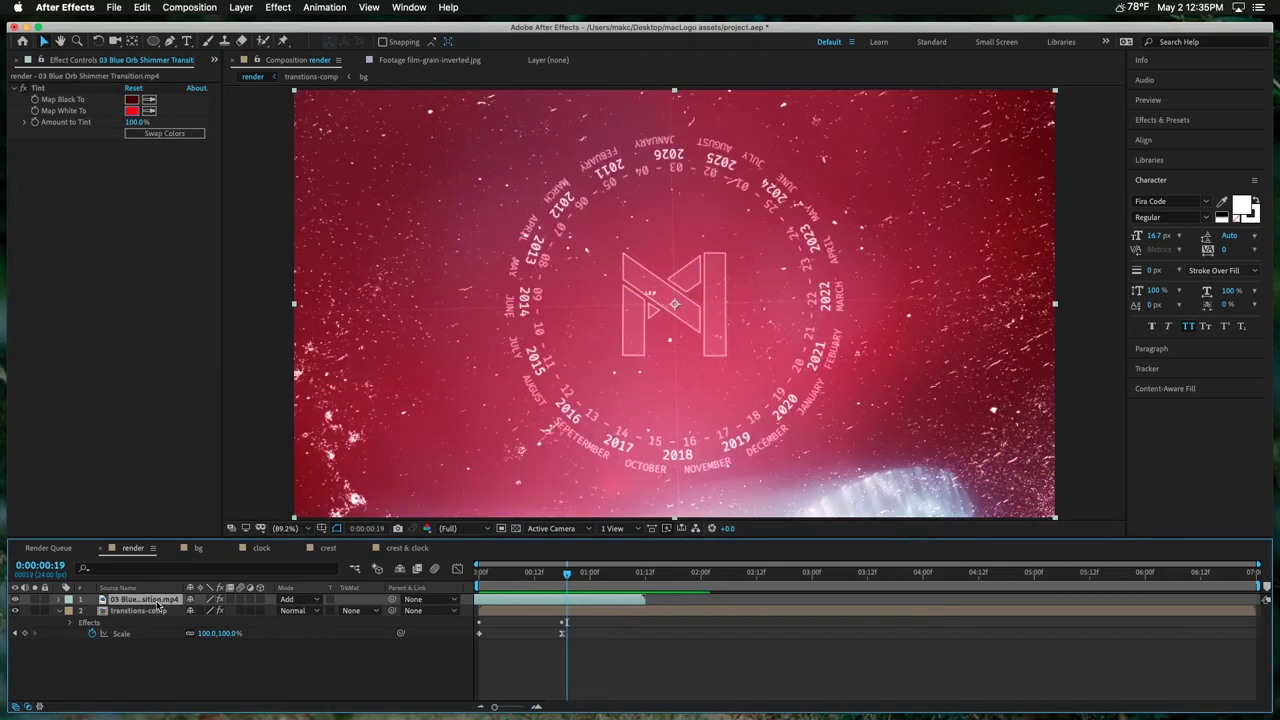
Step: Move the tinted shimmer clip into transtions-comp as its top layer and delete it from the render composition
double_click(150, 611)
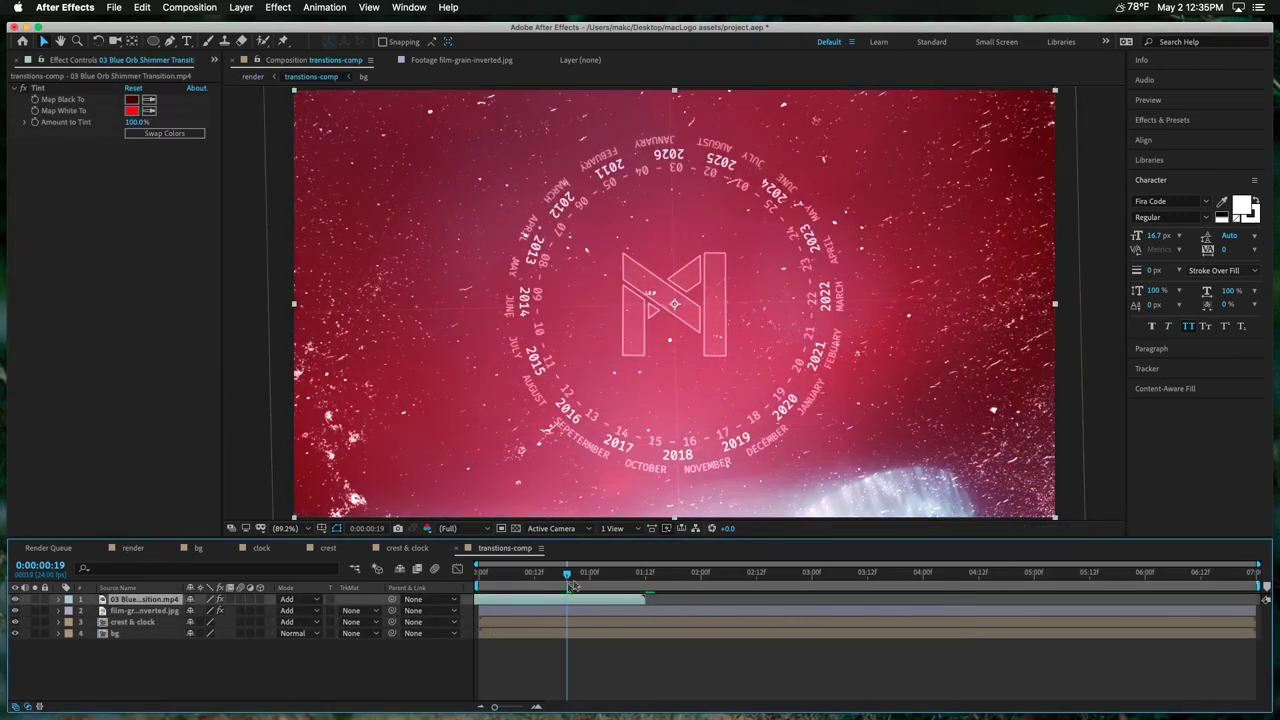
left_click_drag(567, 575, 366, 583)
left_click(133, 548)
left_click(144, 600)
key("Delete")
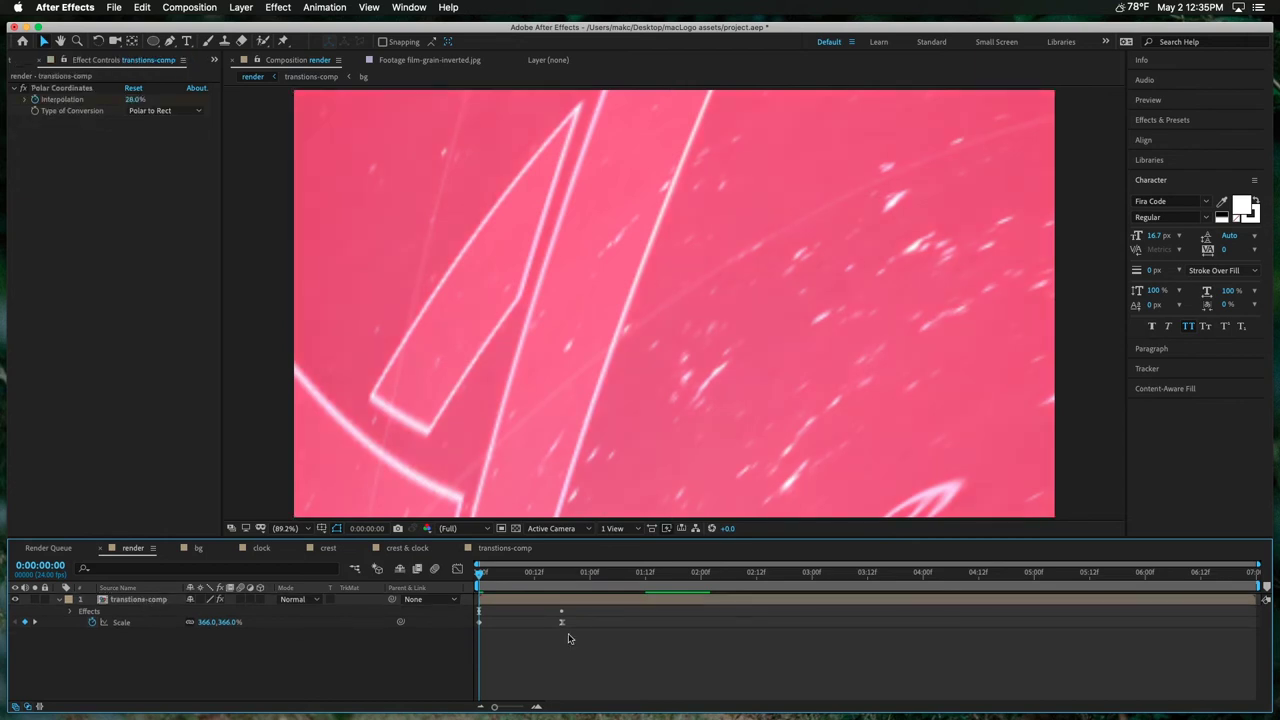
Step: Scrub through the opening transition in the render composition and save the project
left_click_drag(678, 575, 603, 612)
key("super+s")
left_click(198, 548)
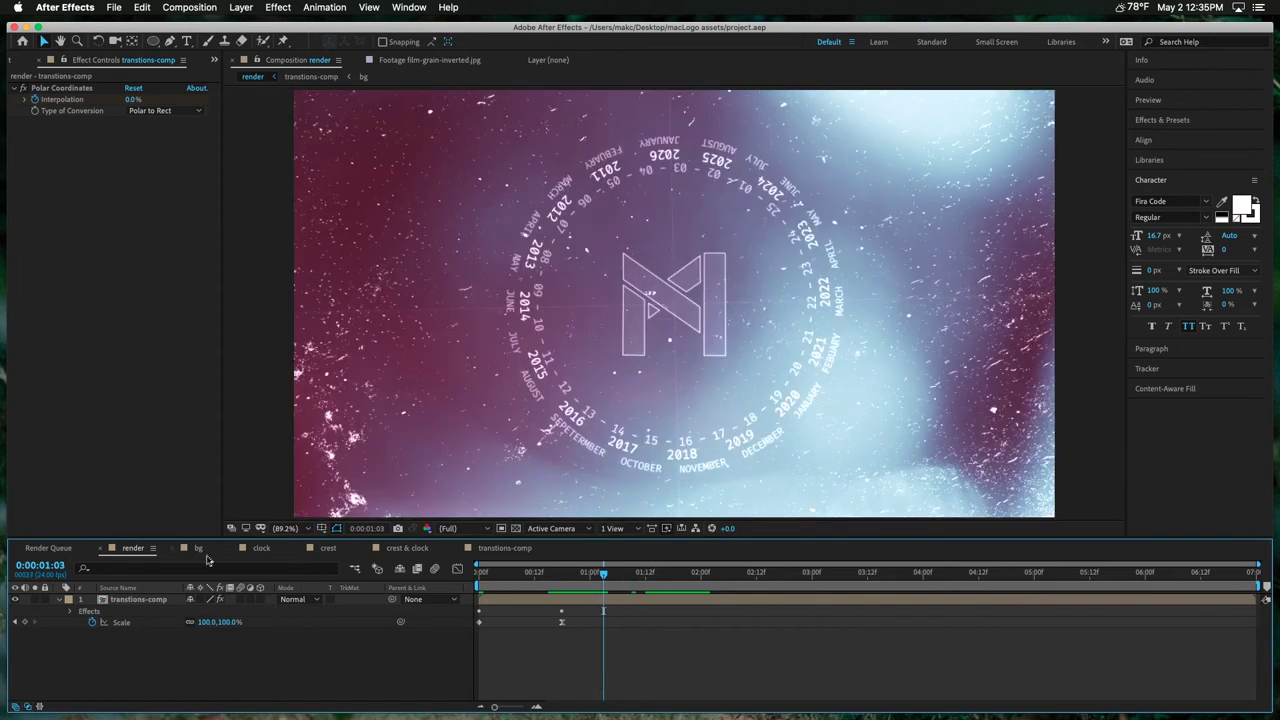
left_click(261, 548)
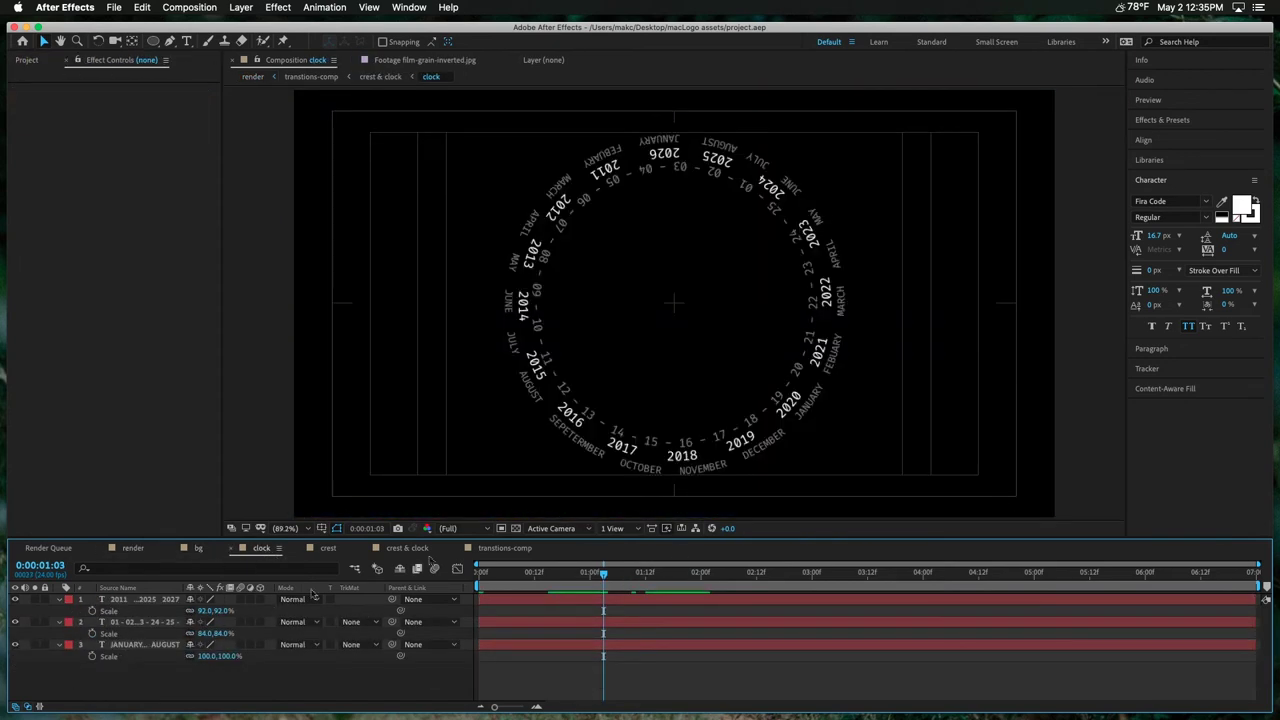
Step: Fade out the shimmer clip in transtions-comp with Opacity keyframes at 100% on 0:00:00:17 and a lower value at 0:00:01:02
left_click(505, 548)
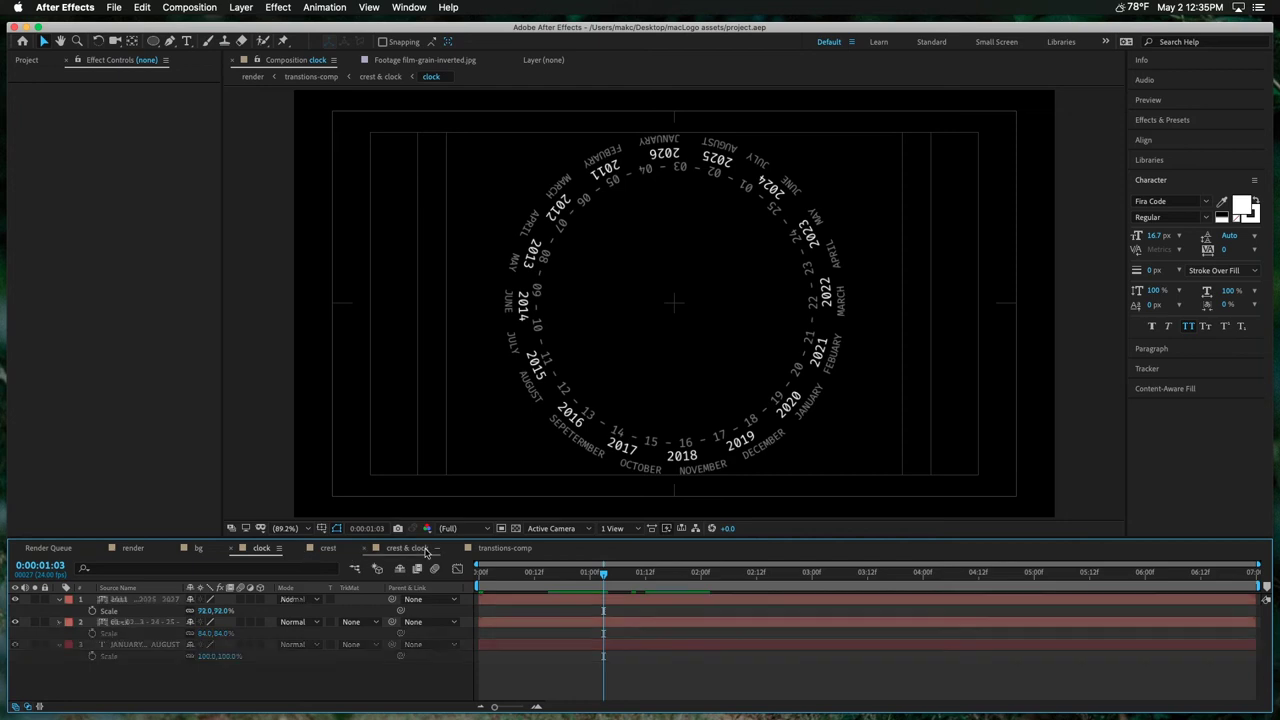
key("shift+Page_Up")
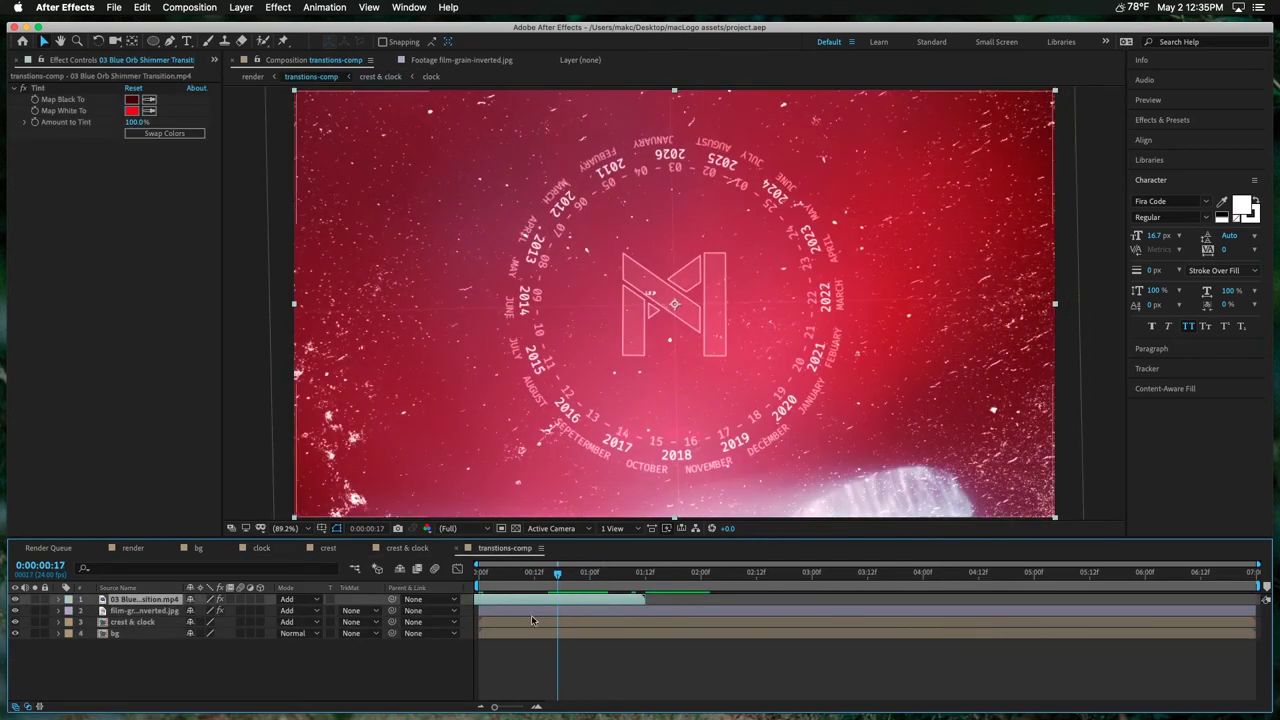
key("t")
left_click(92, 611)
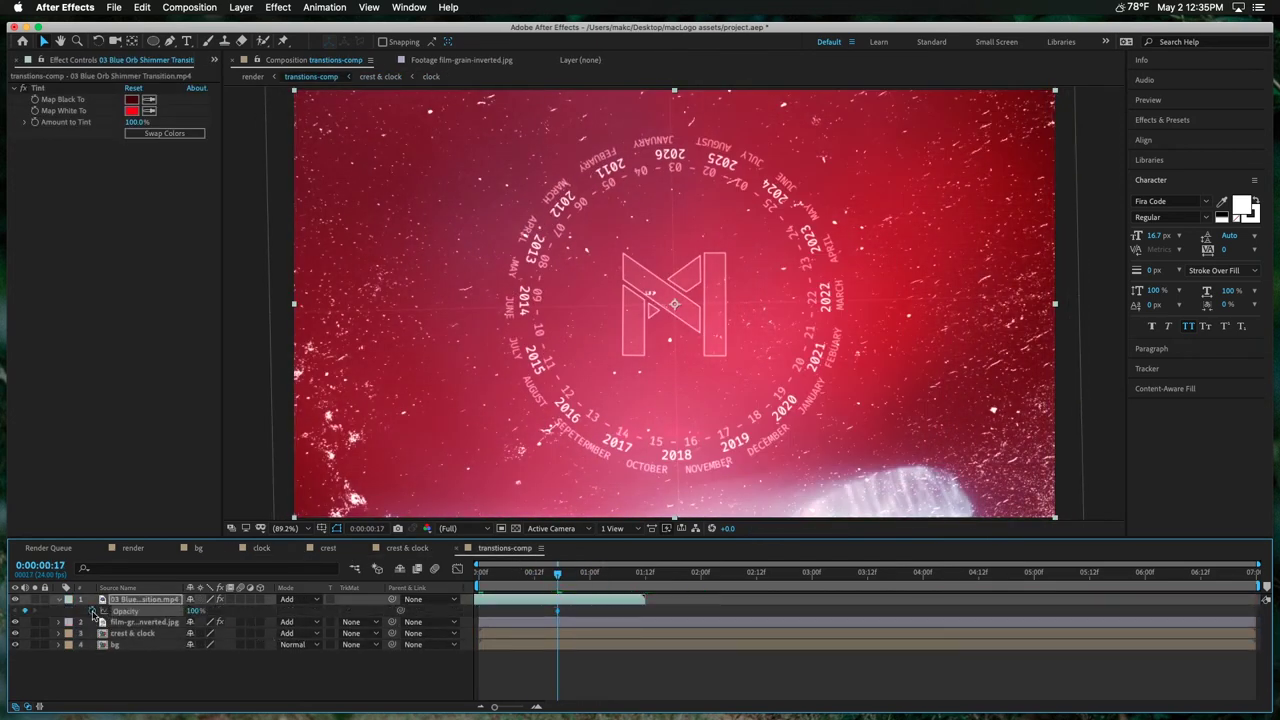
left_click_drag(570, 575, 599, 575)
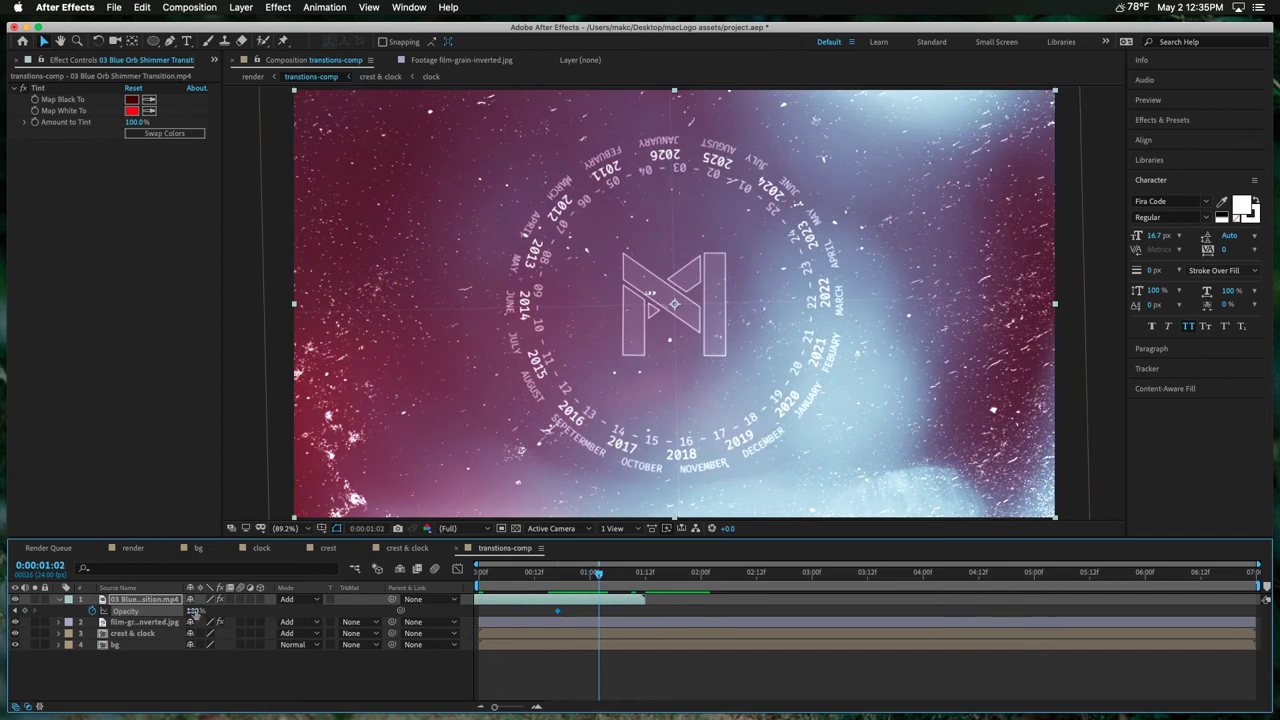
left_click_drag(195, 611, 97, 611)
Step: Change the Tint effect's Map White To color on the shimmer clip to a pinkish red
left_click(489, 576)
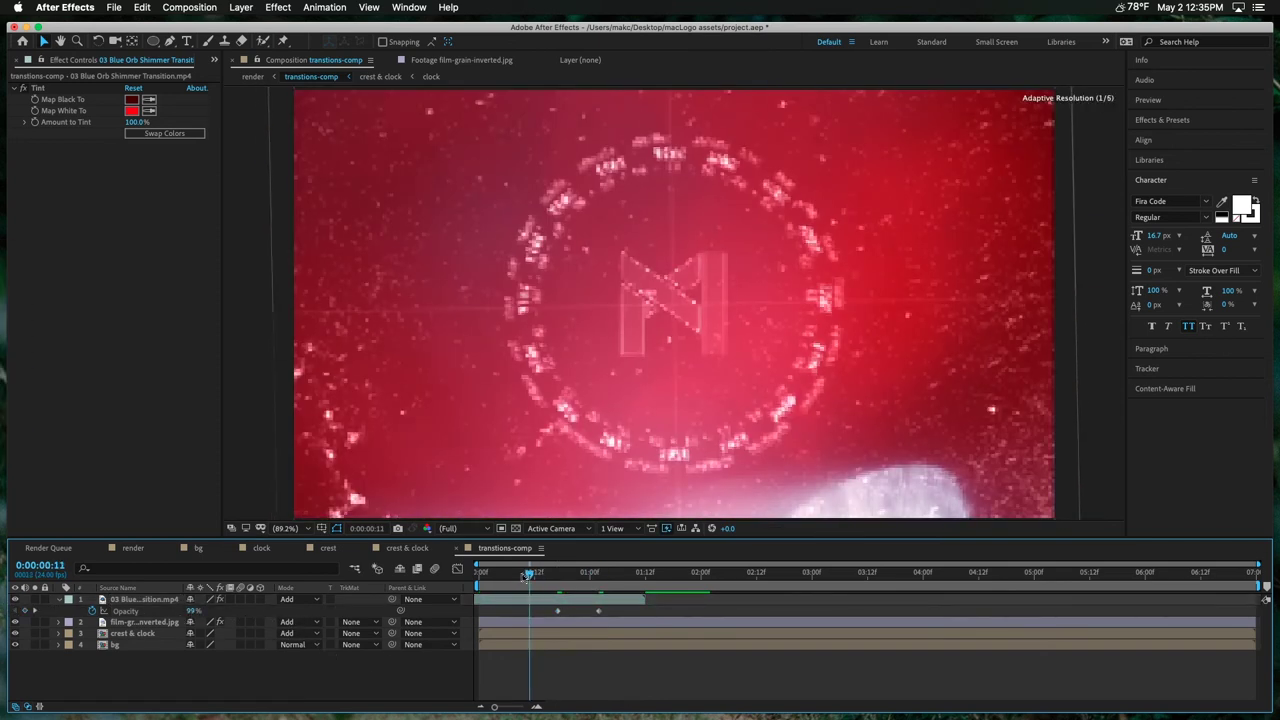
left_click(130, 111)
left_click_drag(190, 277, 201, 205)
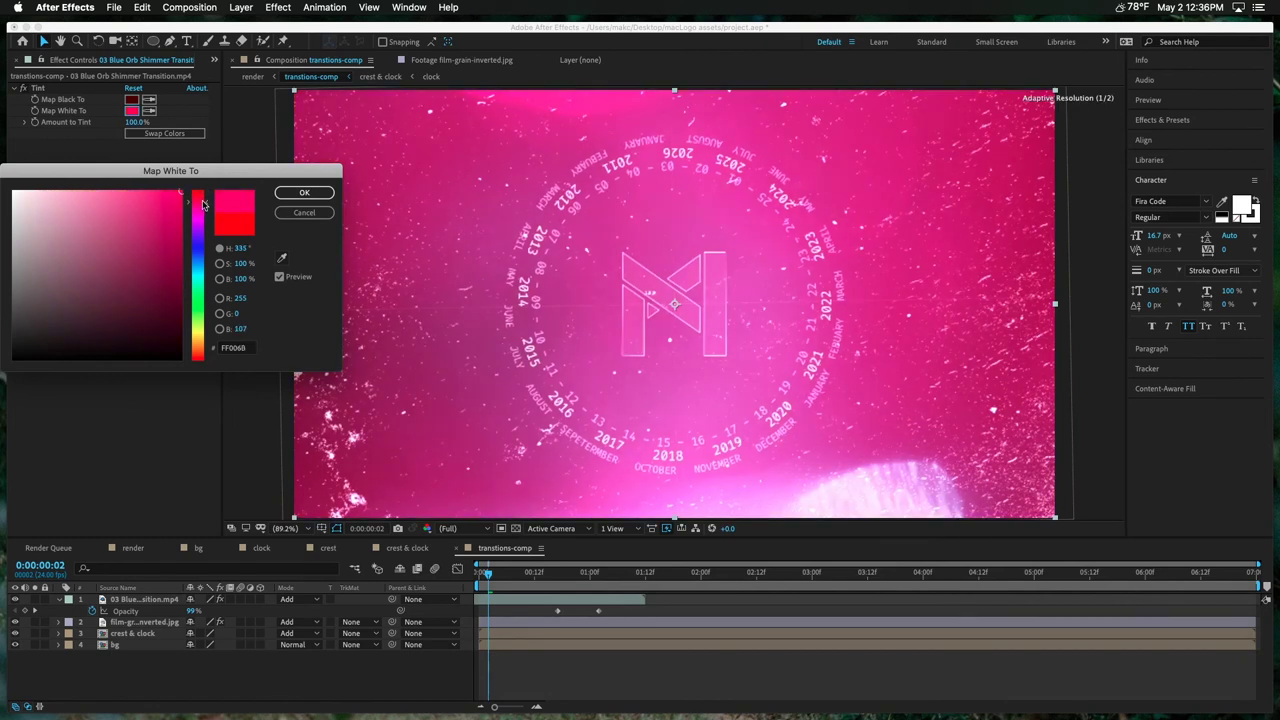
left_click_drag(193, 195, 195, 198)
left_click(304, 192)
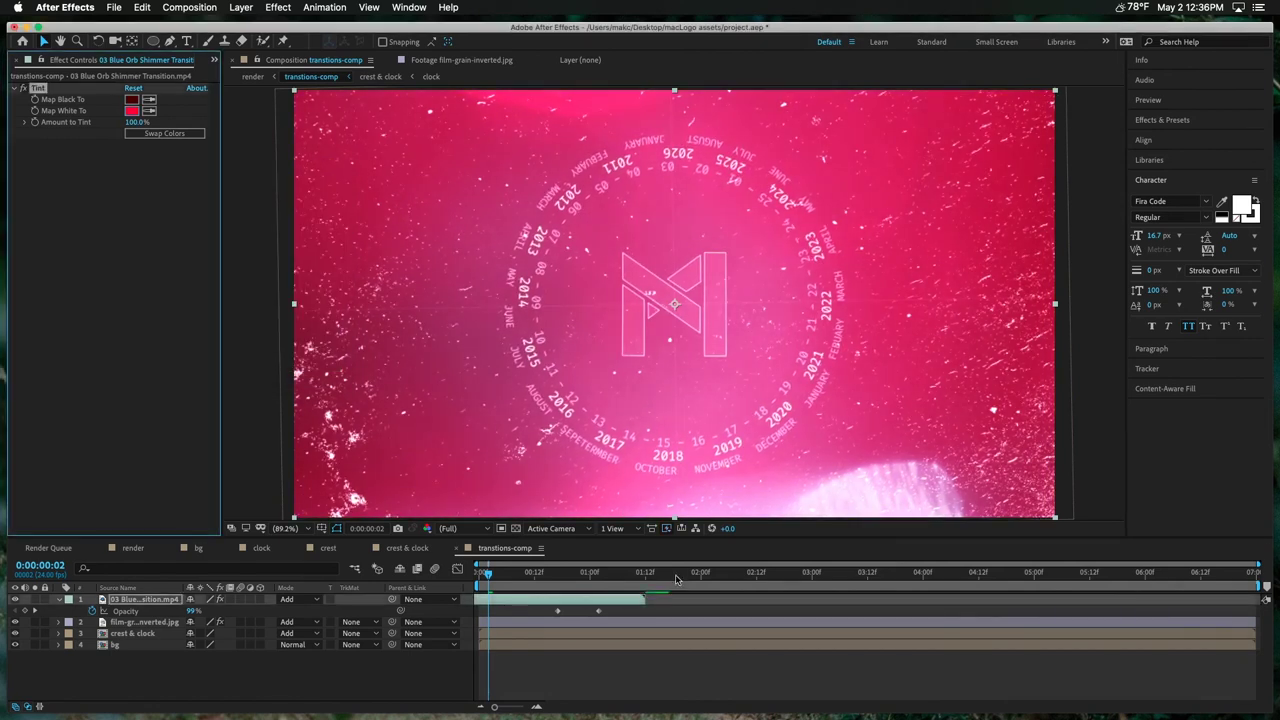
Step: Preview the recolored transition from the start and return to the render composition
left_click(672, 665)
left_click_drag(535, 574, 478, 590)
left_click(135, 548)
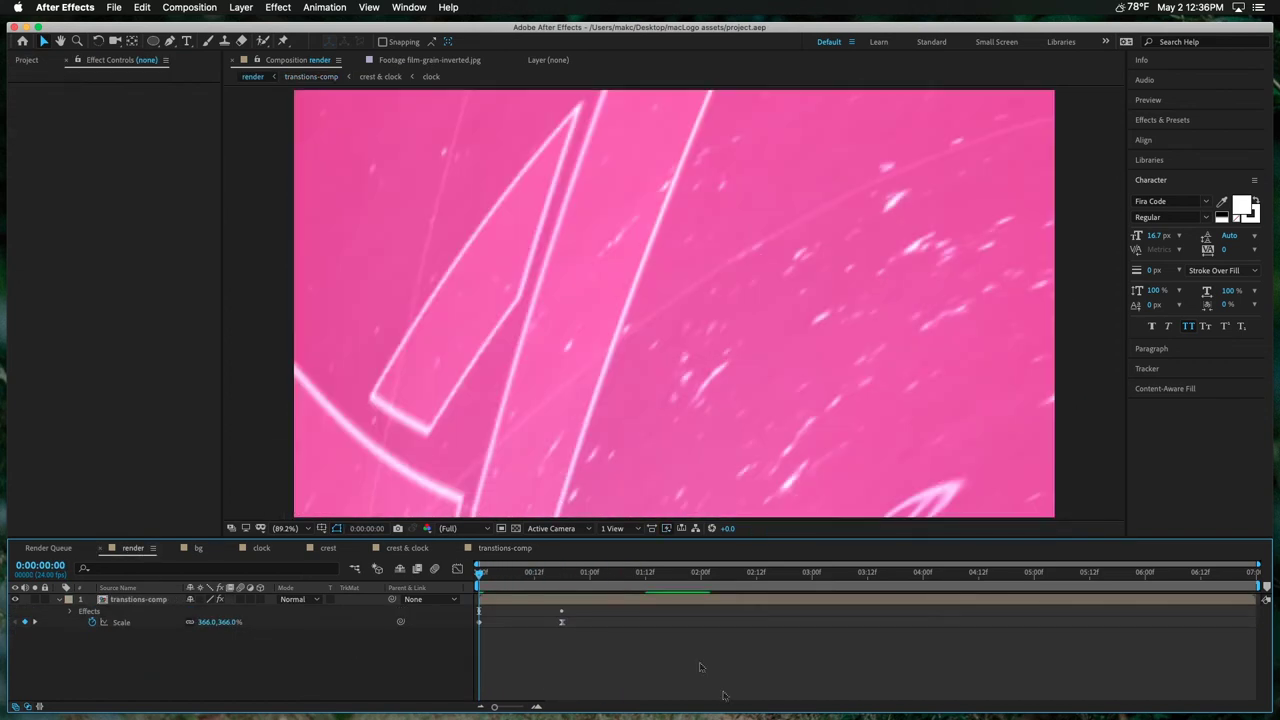
Step: Create a 1280 × 720 px red solid in the render composition, starting at 0:00:05:00
left_click_drag(675, 578, 1025, 638)
key("super+y")
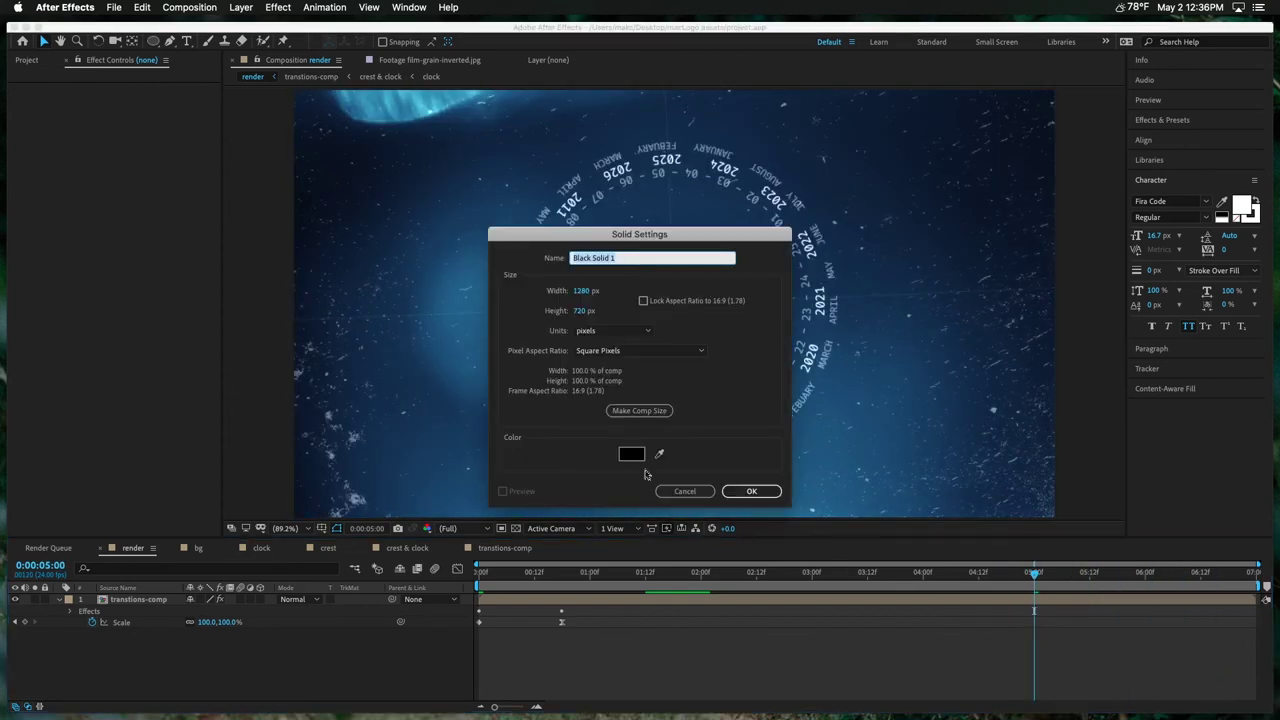
left_click(632, 454)
type("dd")
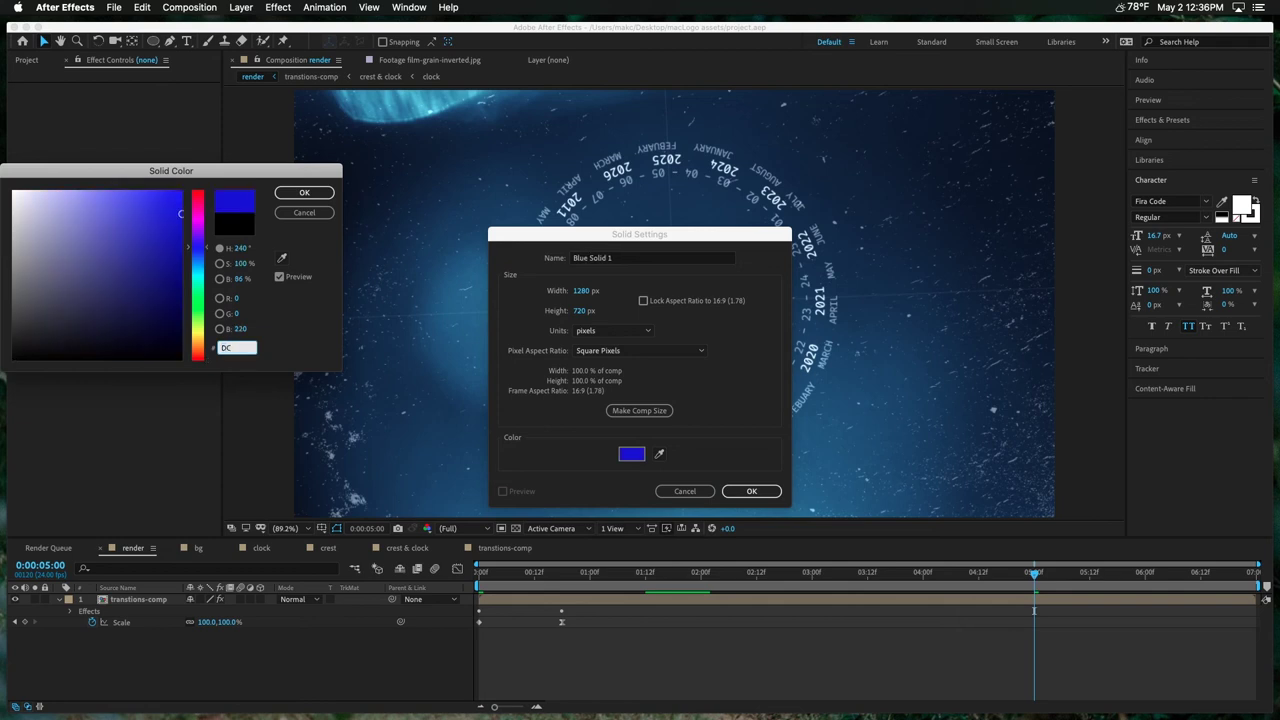
left_click_drag(1034, 574, 1154, 574)
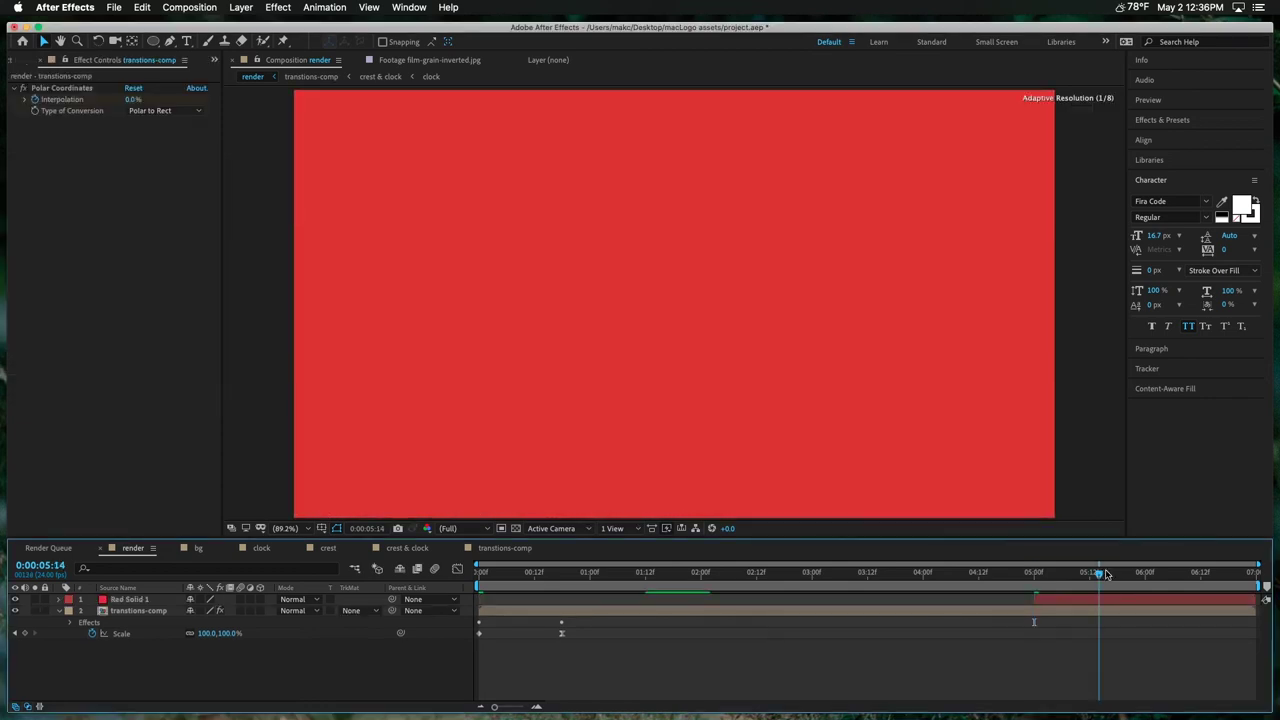
left_click(1113, 601)
left_click(1035, 576)
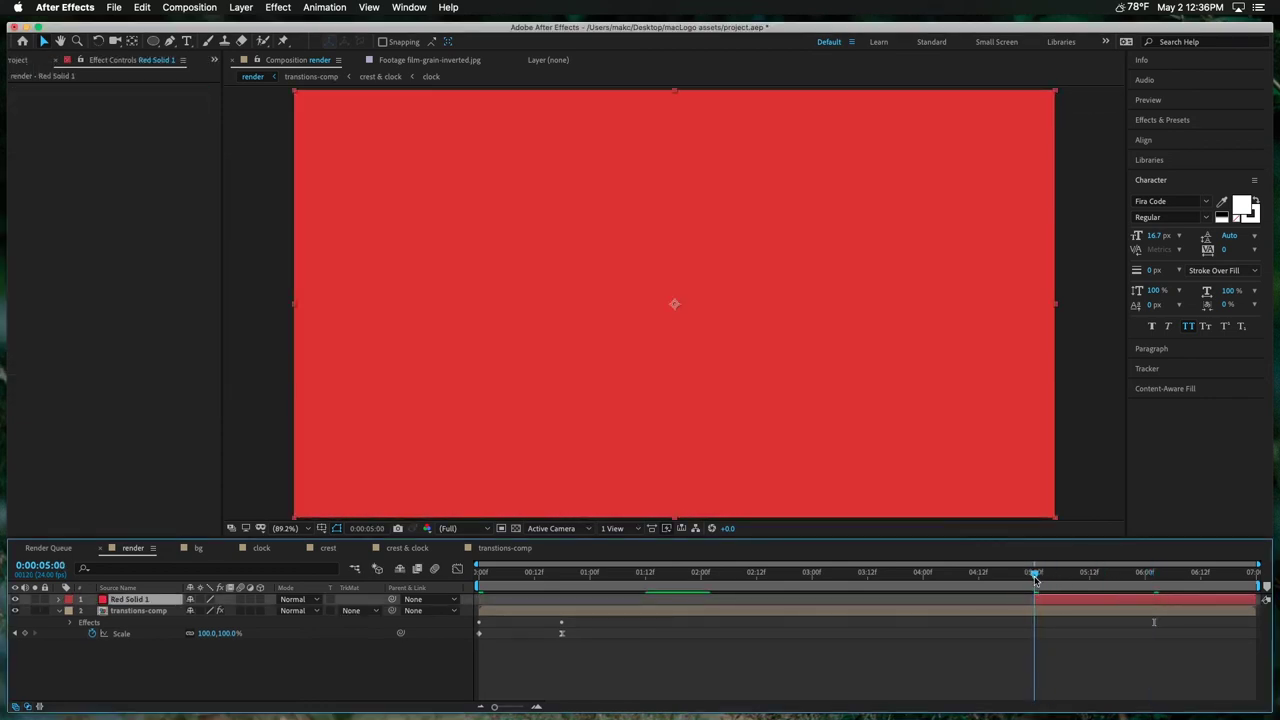
Step: Add the text "makc.co" over the red solid and set its font size to 140 px
left_click(186, 42)
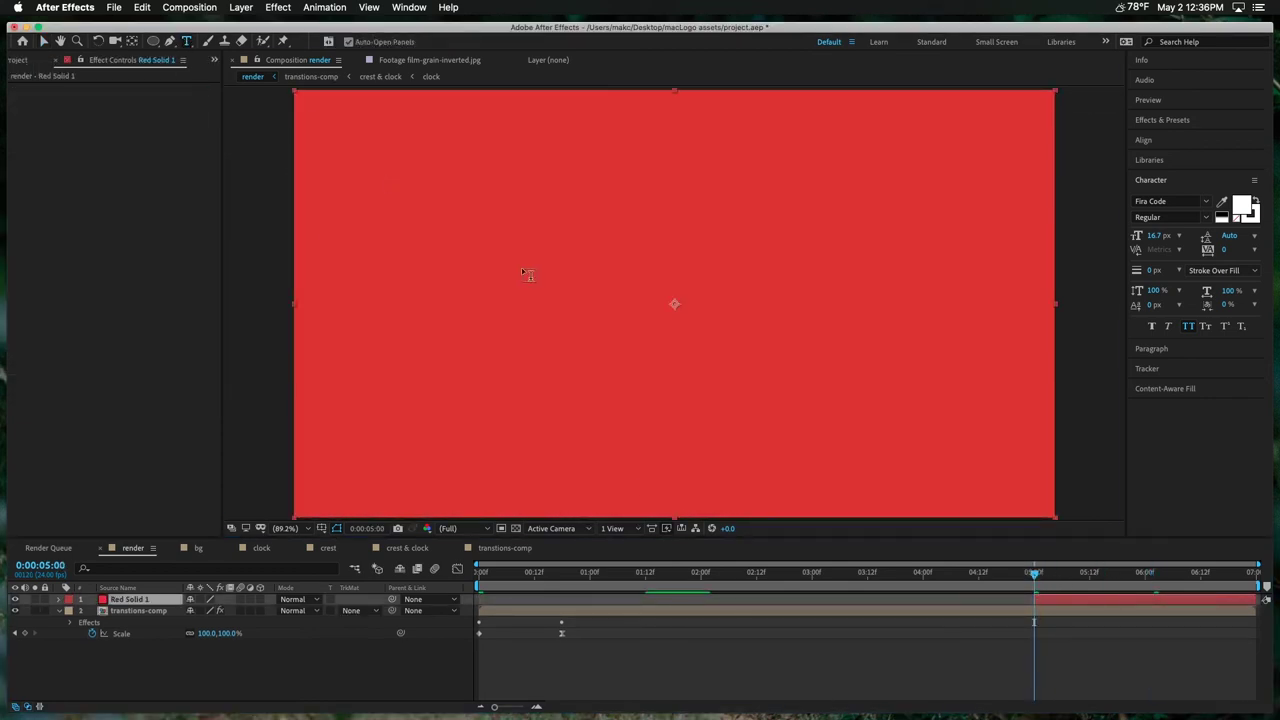
left_click(810, 416)
type("makc.")
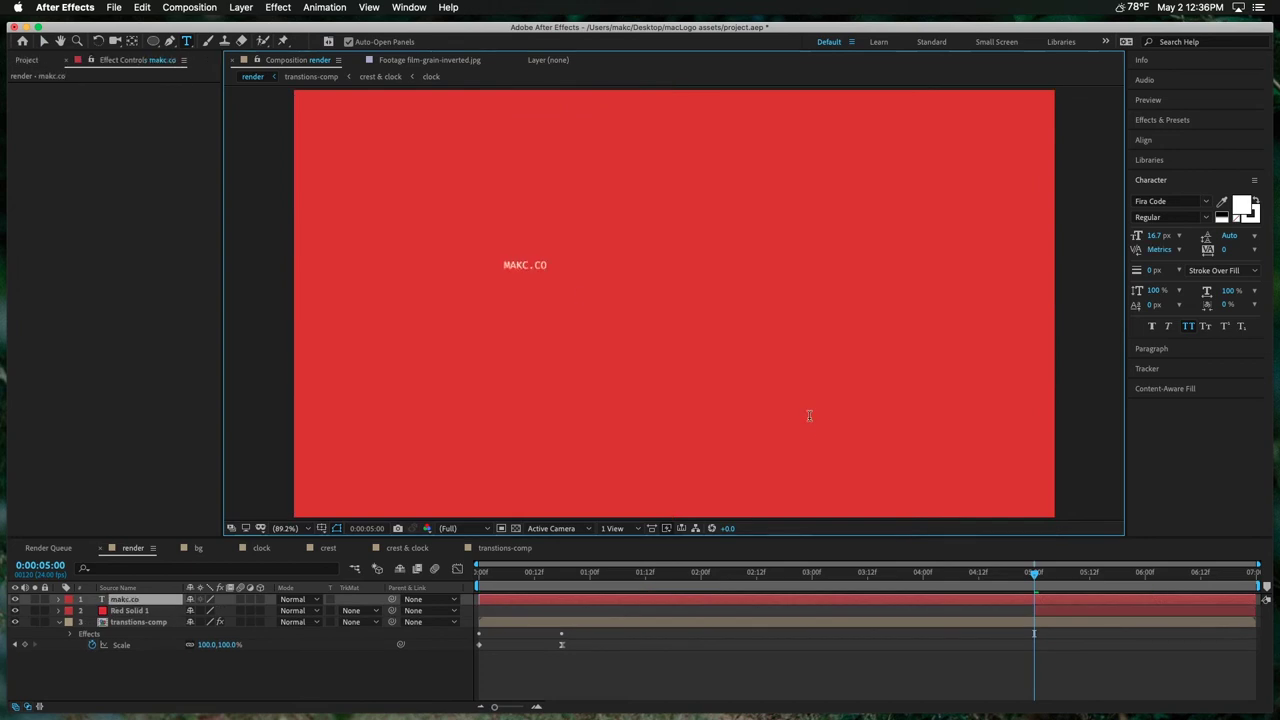
left_click(1156, 236)
type("140")
key("Return")
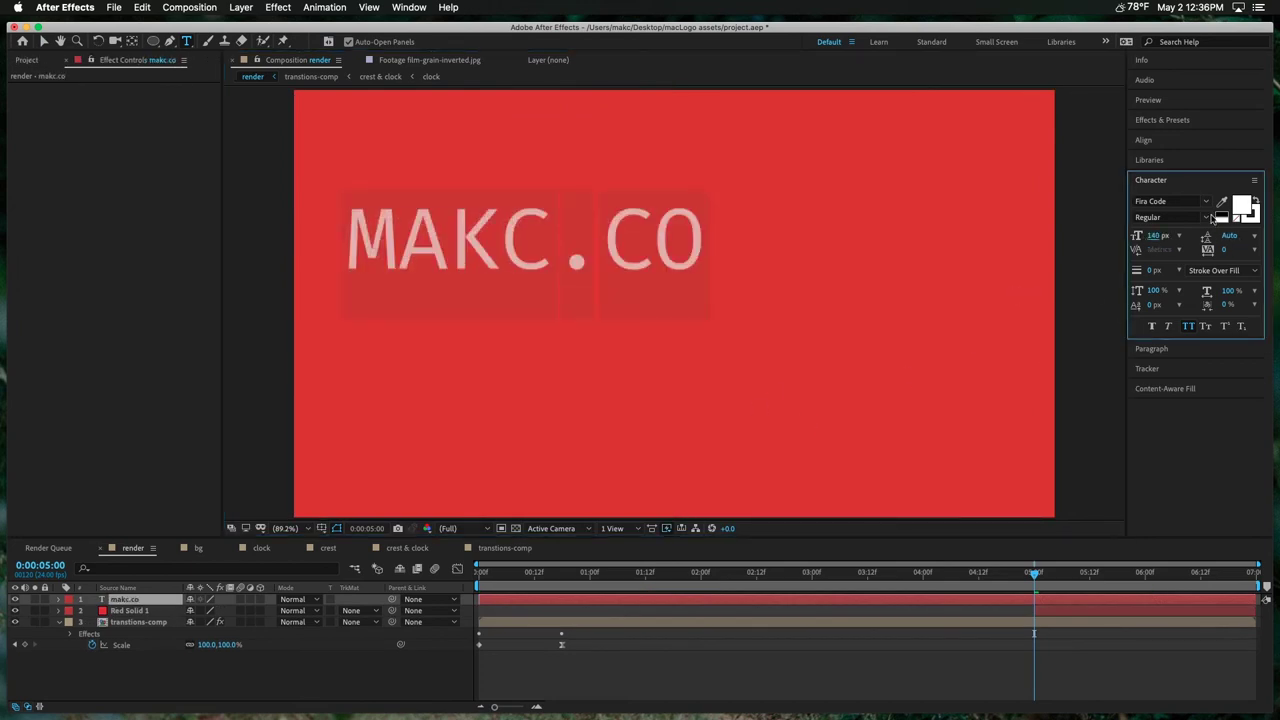
Step: Set the makc.co text to Montserrat Light and turn off All Caps
left_click(1169, 201)
type("montser")
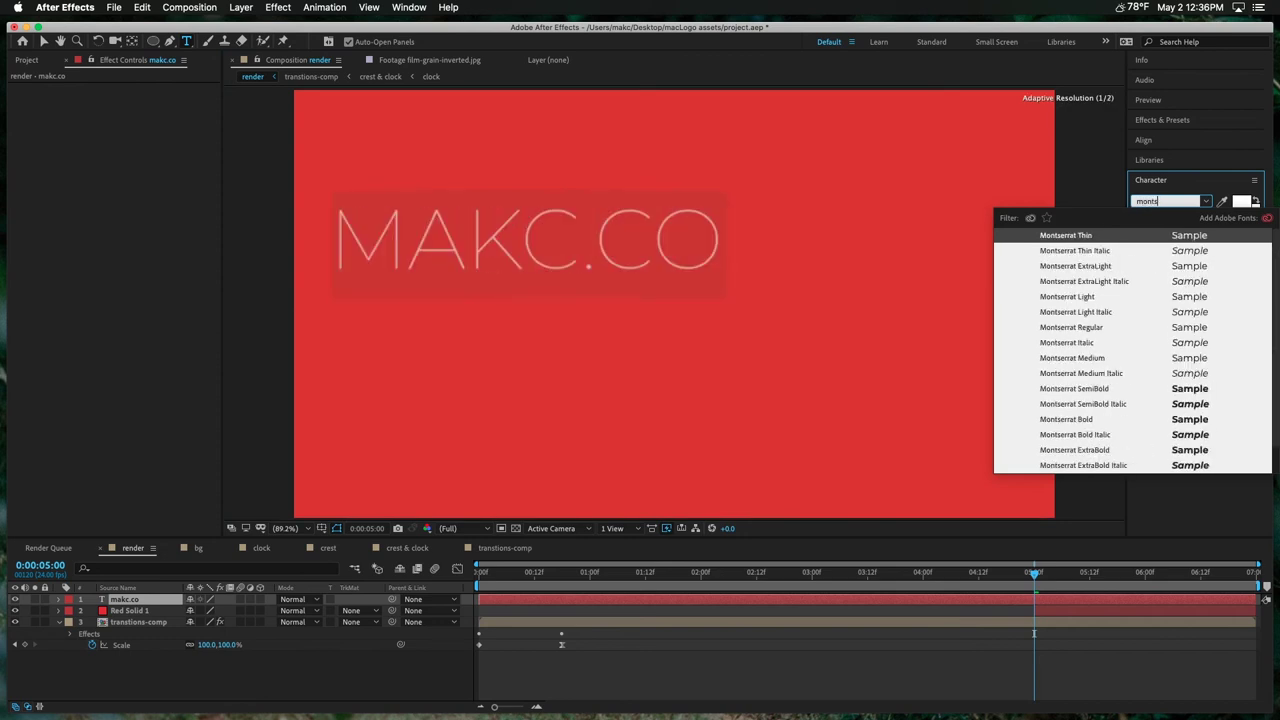
key("Down")
key("Down")
key("Down")
key("Down")
key("Down")
key("Down")
key("Down")
key("Down")
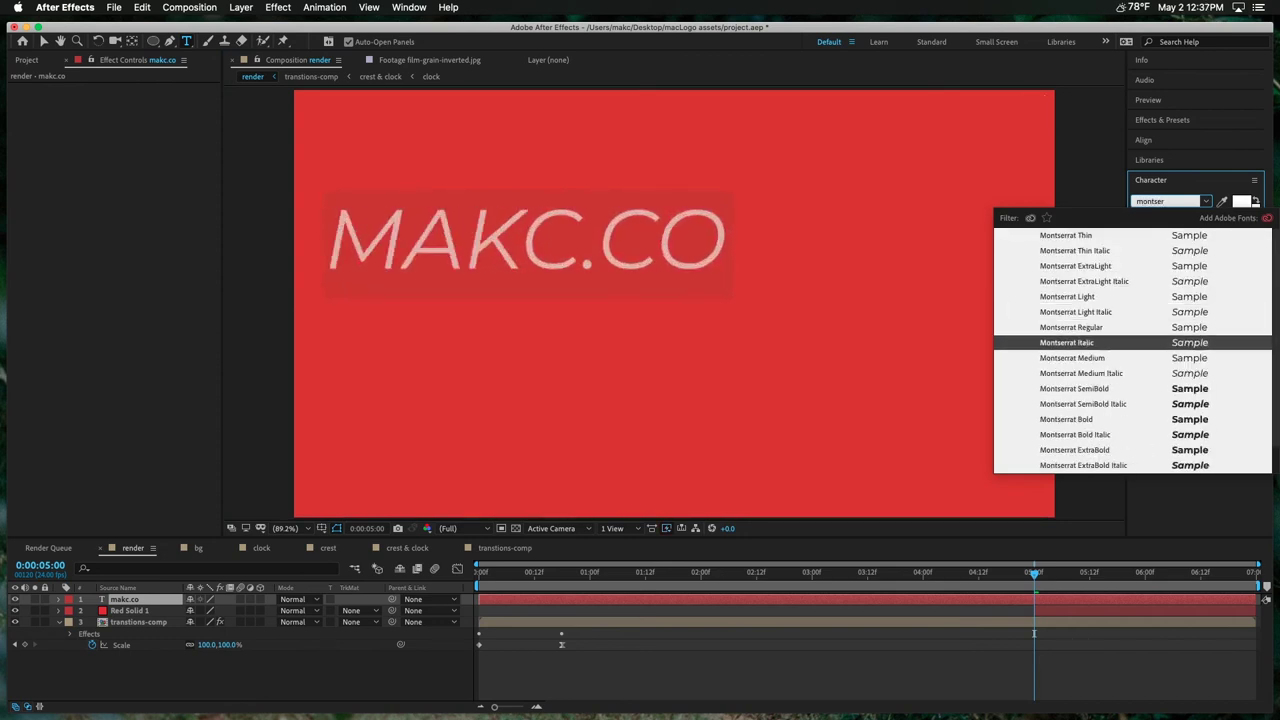
key("Up")
key("Up")
key("Up")
key("Up")
key("Return")
key("super+shift+k")
left_click(43, 41)
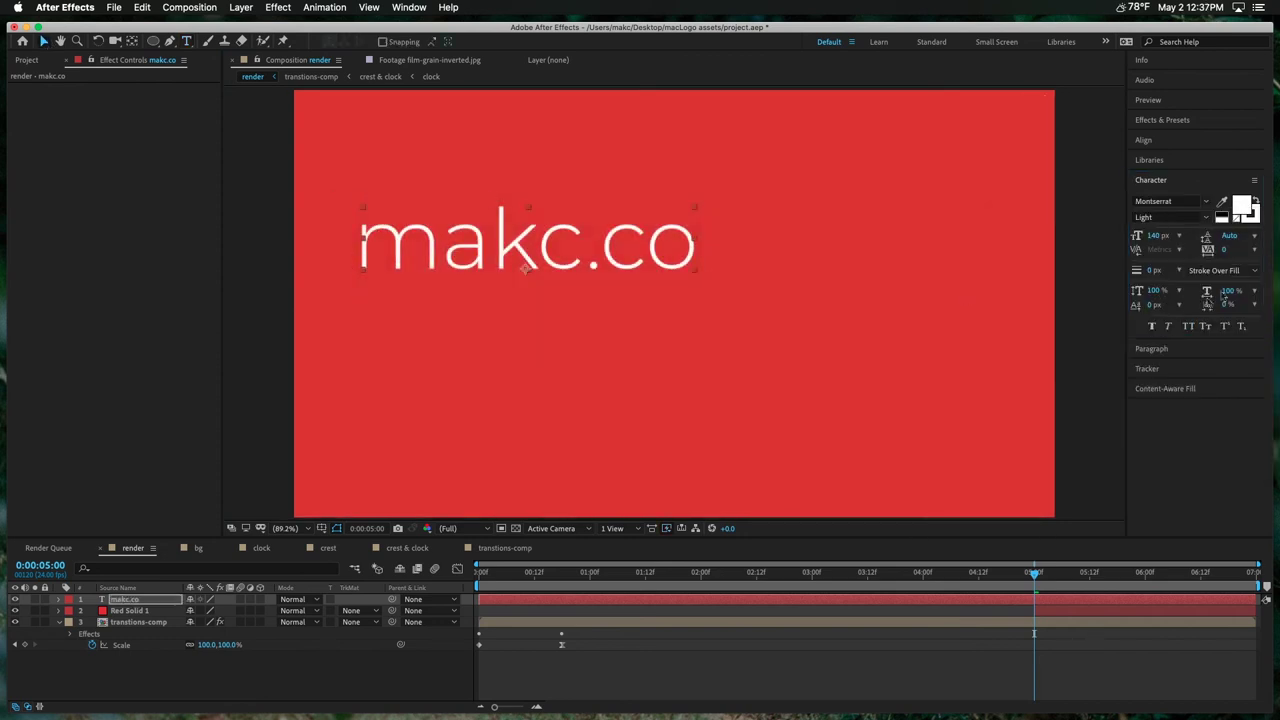
Step: Reduce the makc.co text's font size and centre it horizontally and vertically in the composition
left_click(1144, 140)
left_click(1163, 174)
left_click(1231, 174)
left_click(1191, 249)
left_click_drag(1157, 235, 1098, 254)
left_click(1160, 140)
left_click(1163, 174)
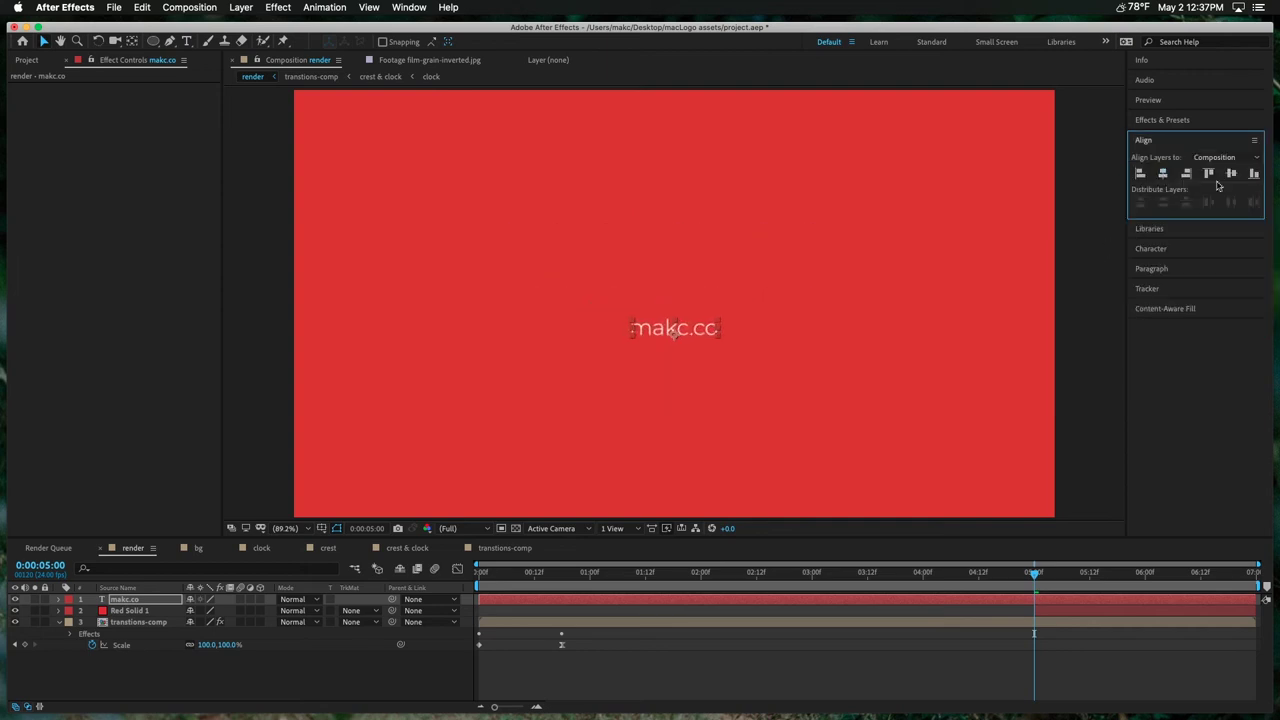
left_click(1231, 174)
Step: Split the makc.co text layer at 0:00:05:00 and delete the part before that time
left_click(1016, 601)
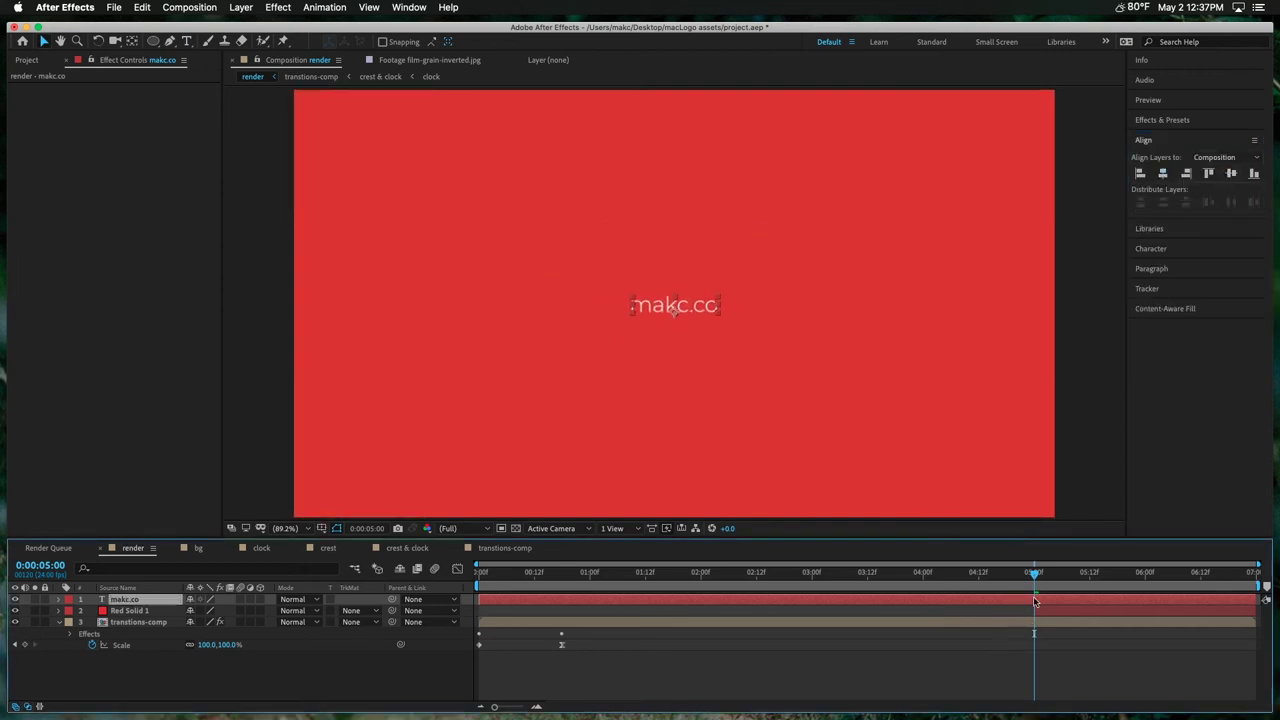
key("super+d")
left_click(1021, 614)
key("Delete")
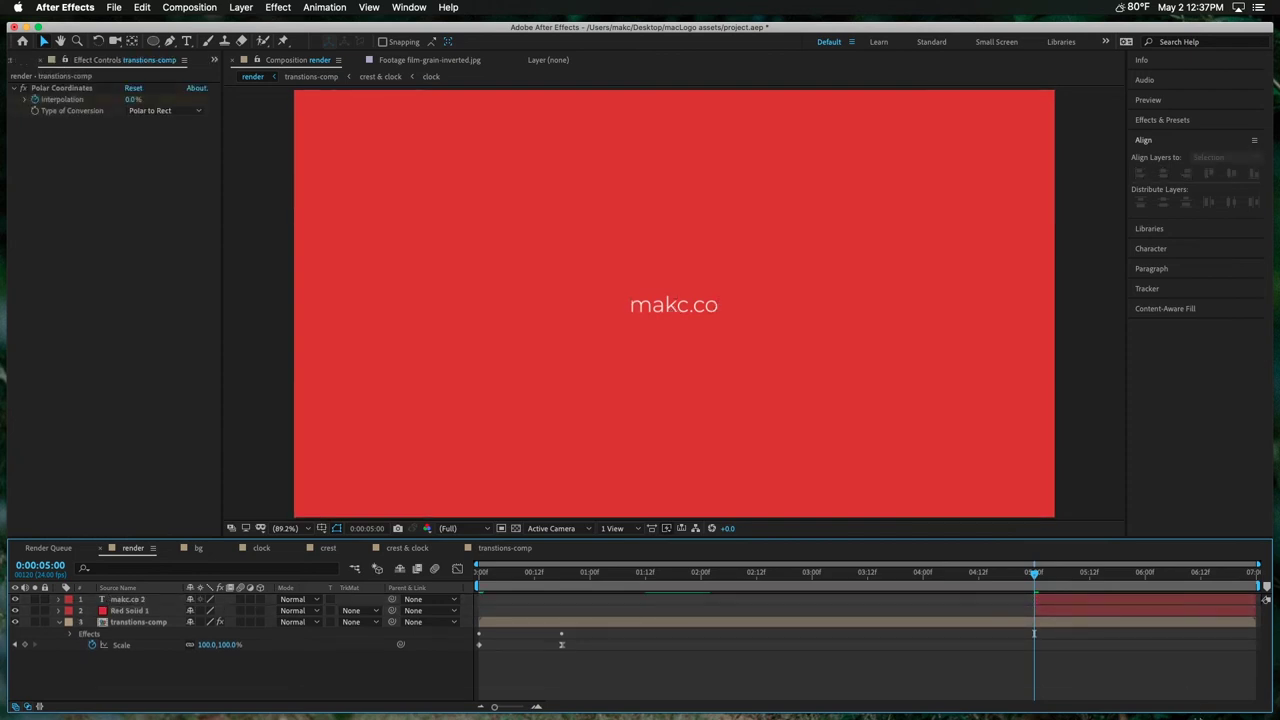
Step: Preview the cut to the red title card from 0:00:04:20
left_click_drag(1026, 575, 1015, 575)
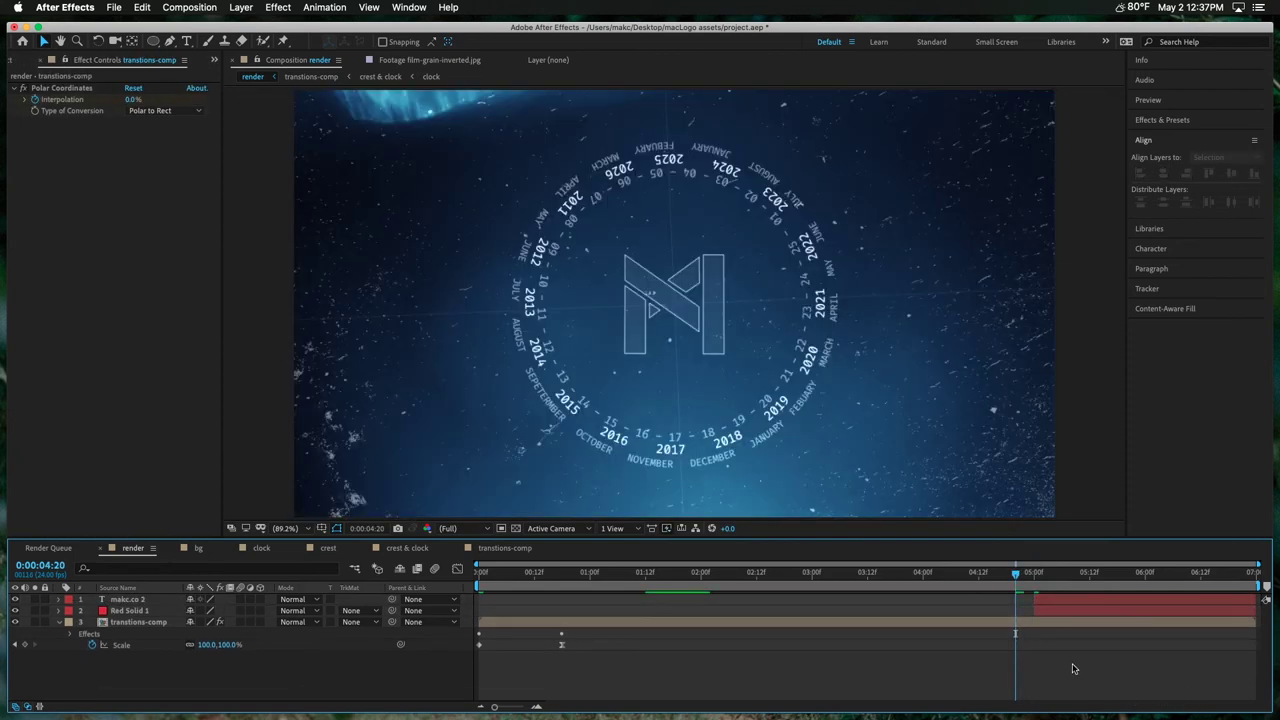
key("space")
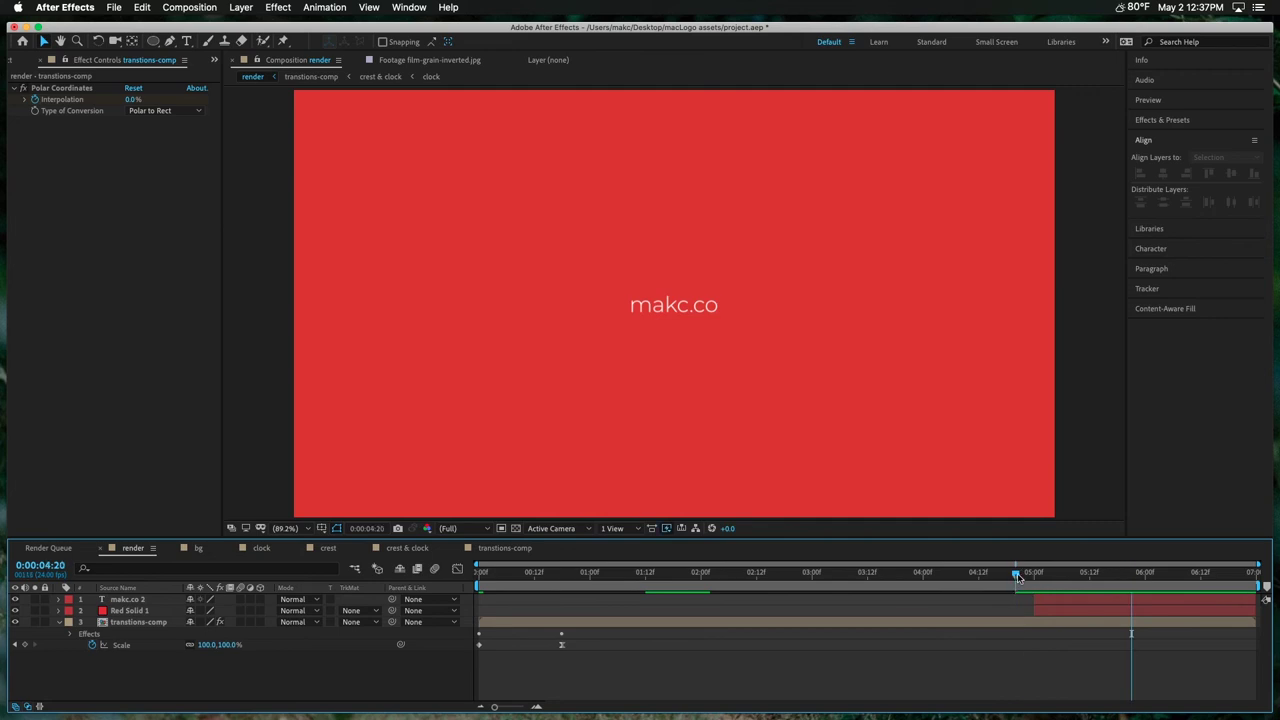
mouse_move(1017, 573)
left_mouse_down()
mouse_move(997, 575)
mouse_move(1047, 575)
mouse_move(956, 588)
mouse_move(1034, 590)
left_mouse_up()
Step: Create a second 1280 × 720 px red solid, place it directly below Red Solid 1 and make it an adjustment layer
left_click_drag(1034, 590, 1001, 603)
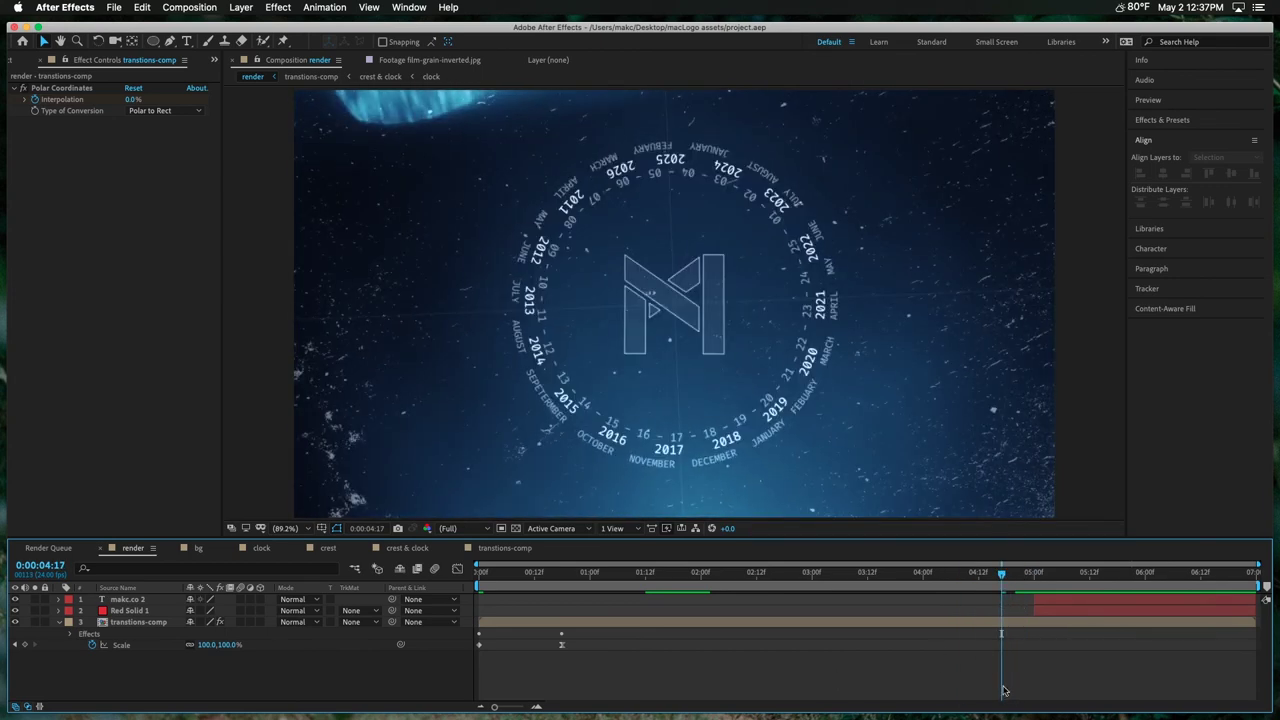
key("super+y")
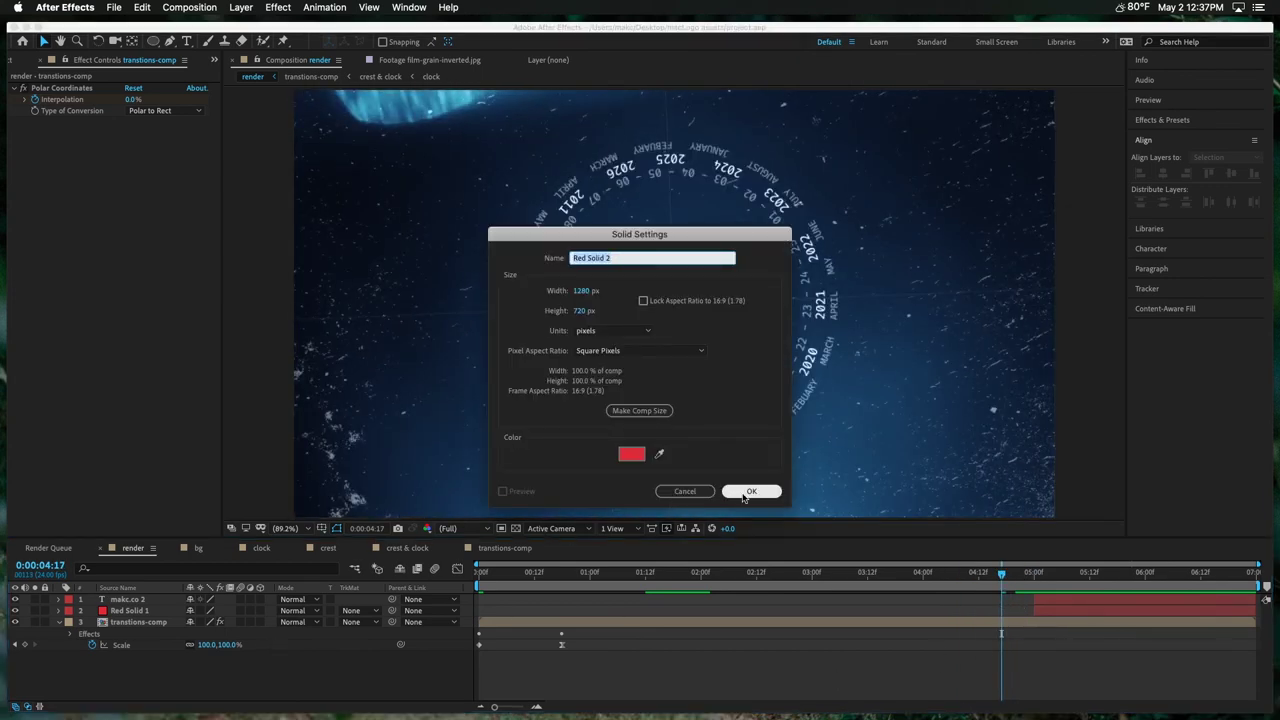
key("Return")
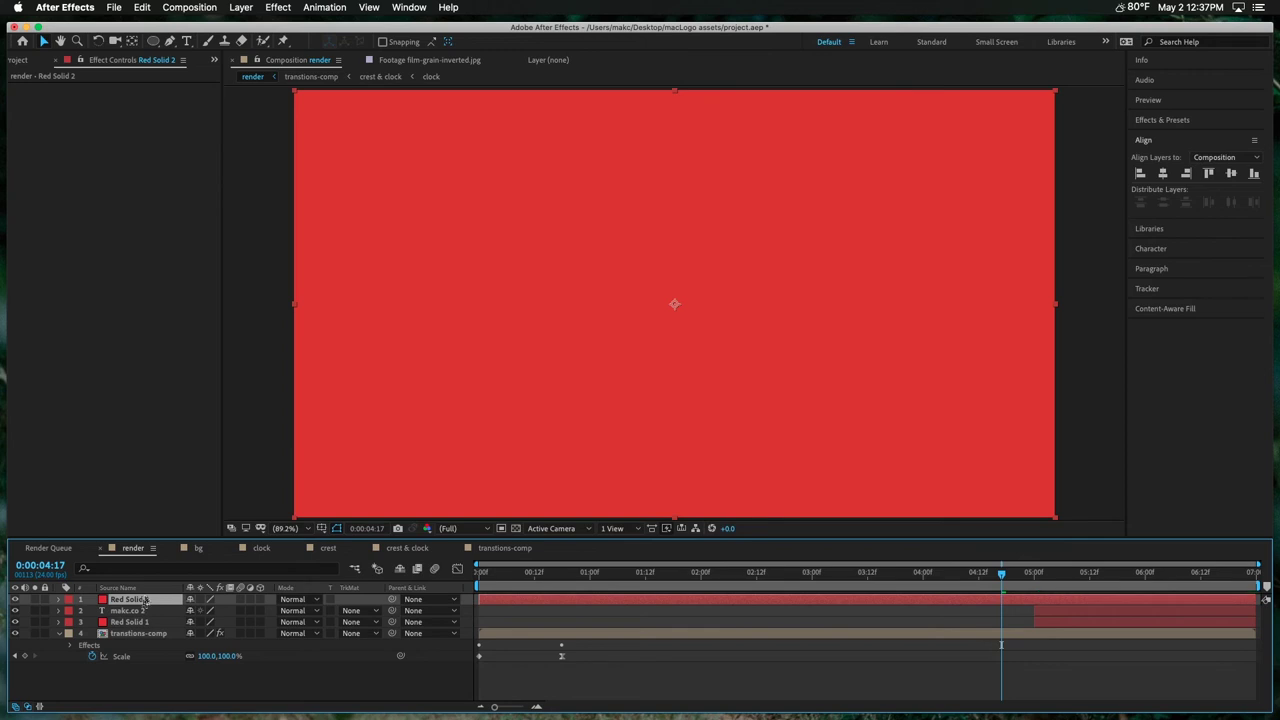
left_click_drag(145, 600, 150, 628)
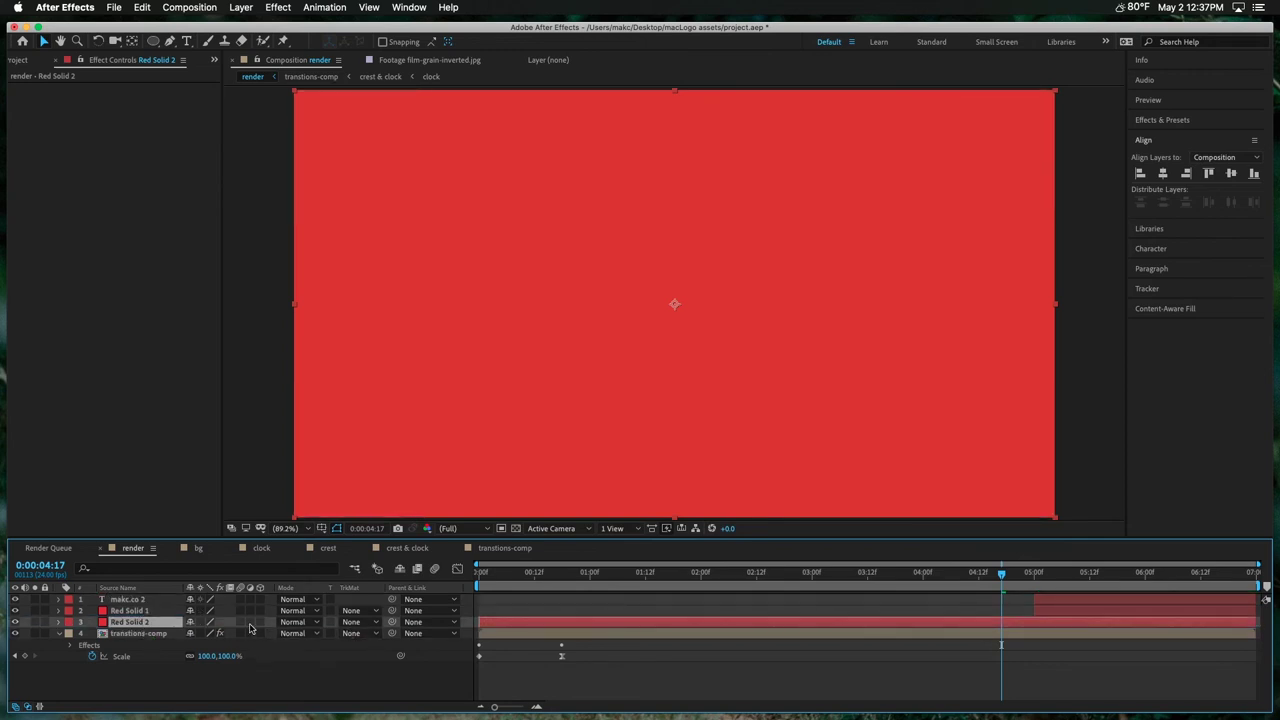
left_click(250, 622)
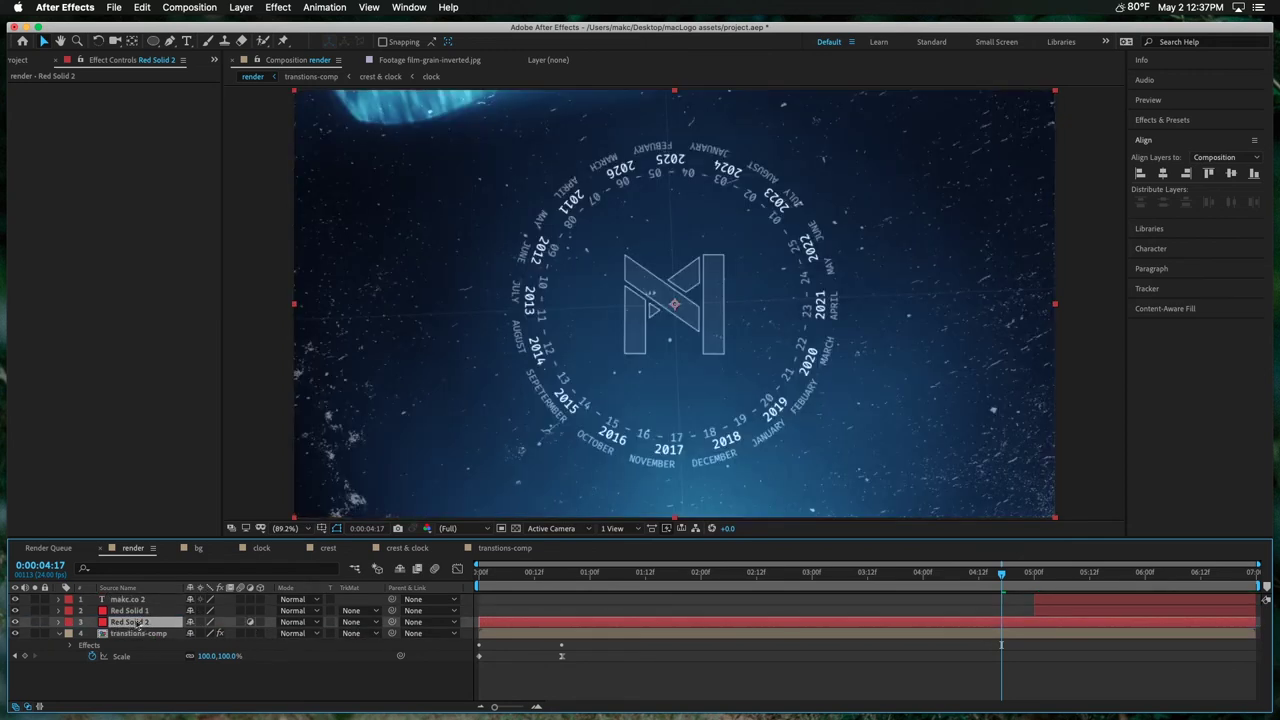
Step: Apply Gaussian Blur to the Red Solid 2 adjustment layer
left_click_drag(1001, 575, 1057, 581)
left_click_drag(1012, 586, 969, 586)
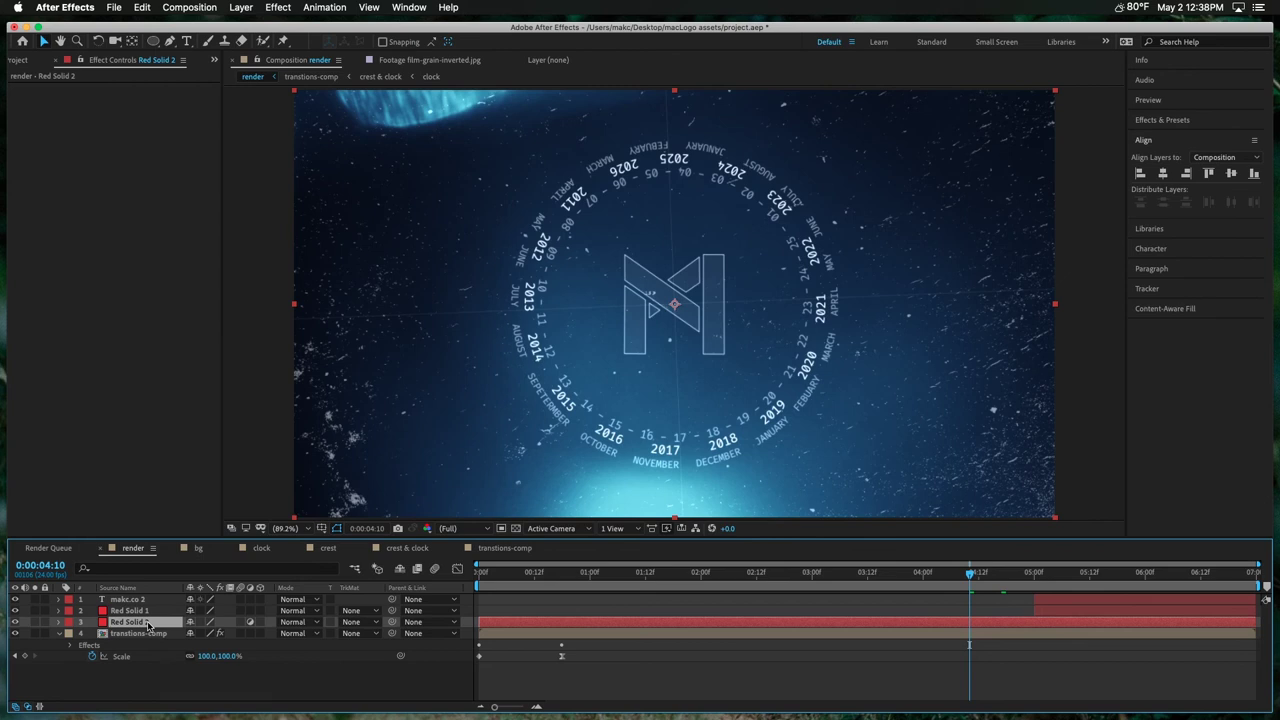
key("ctrl+space")
type("blur")
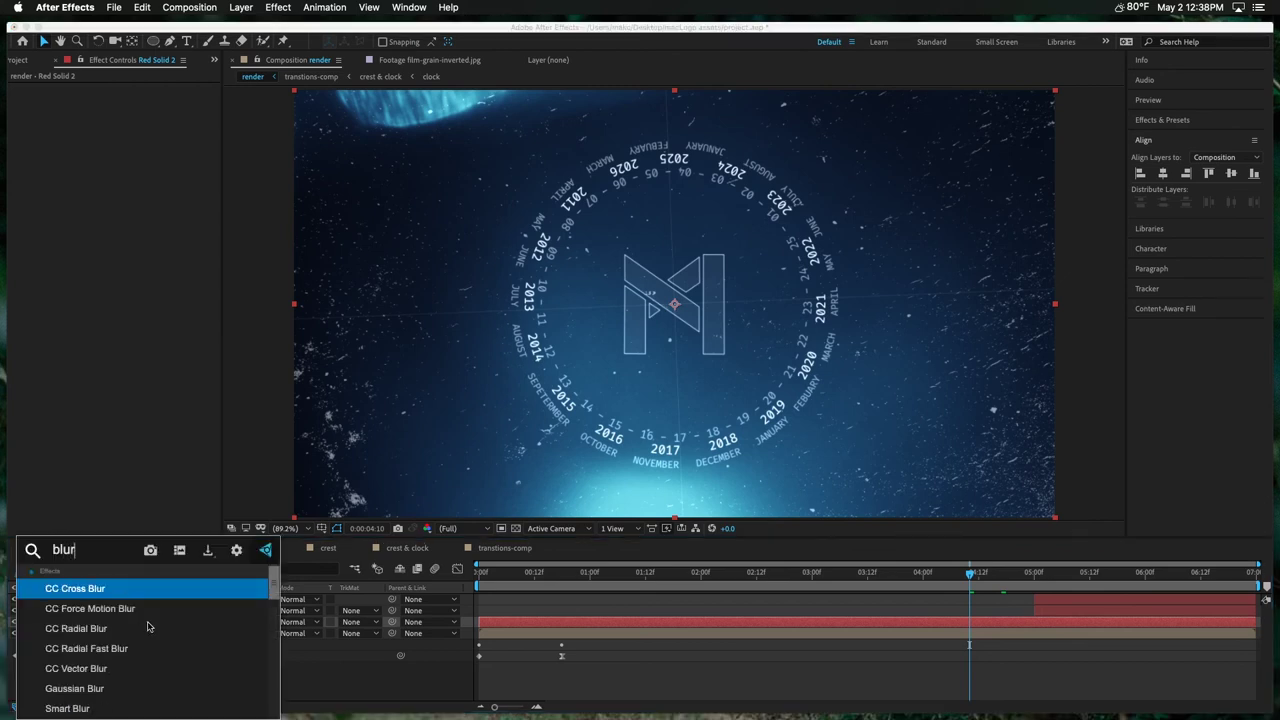
key("Down")
key("Down")
key("Down")
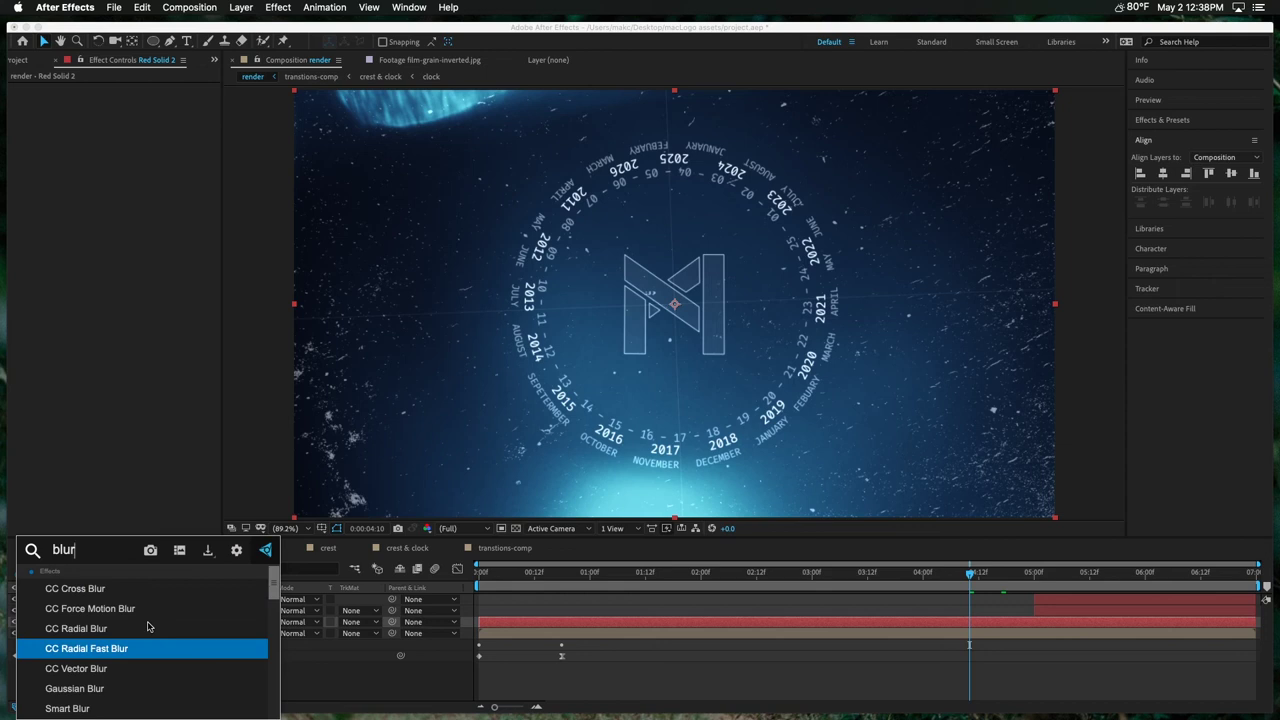
key("Down")
key("Down")
key("Return")
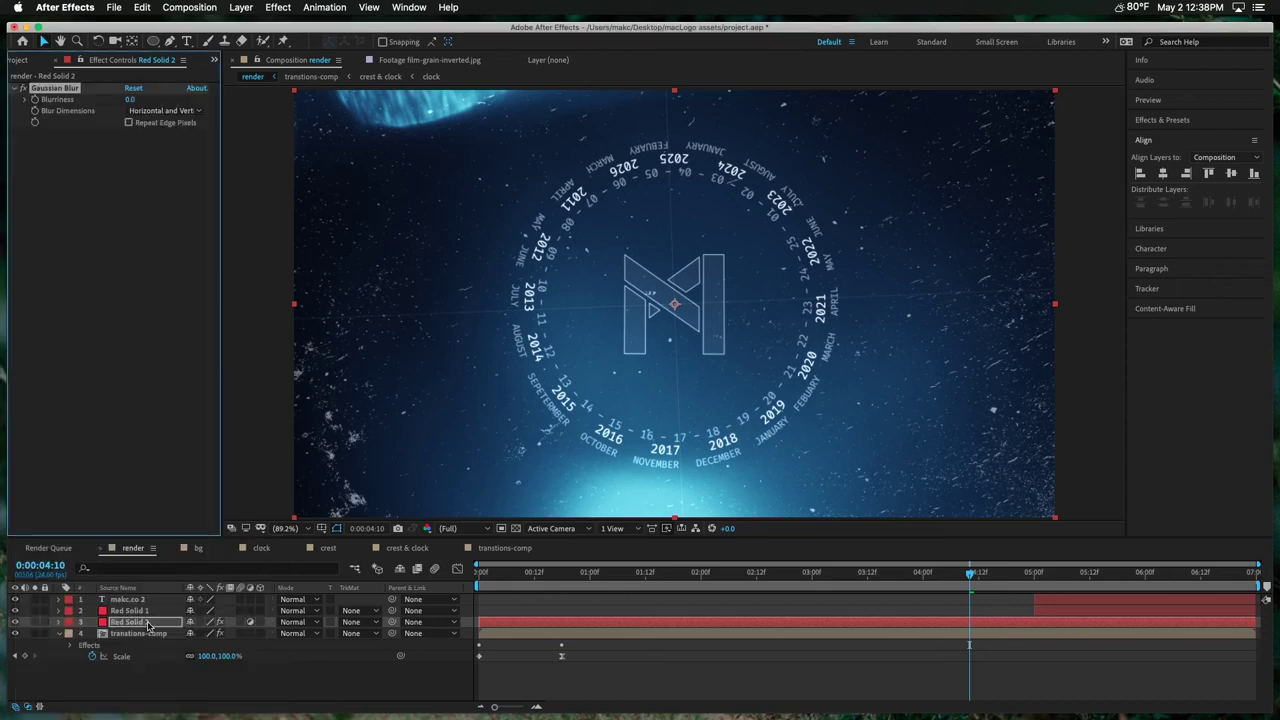
Step: Add the Polar Coordinates and Curves effects to the Red Solid 2 adjustment layer
left_click(148, 624)
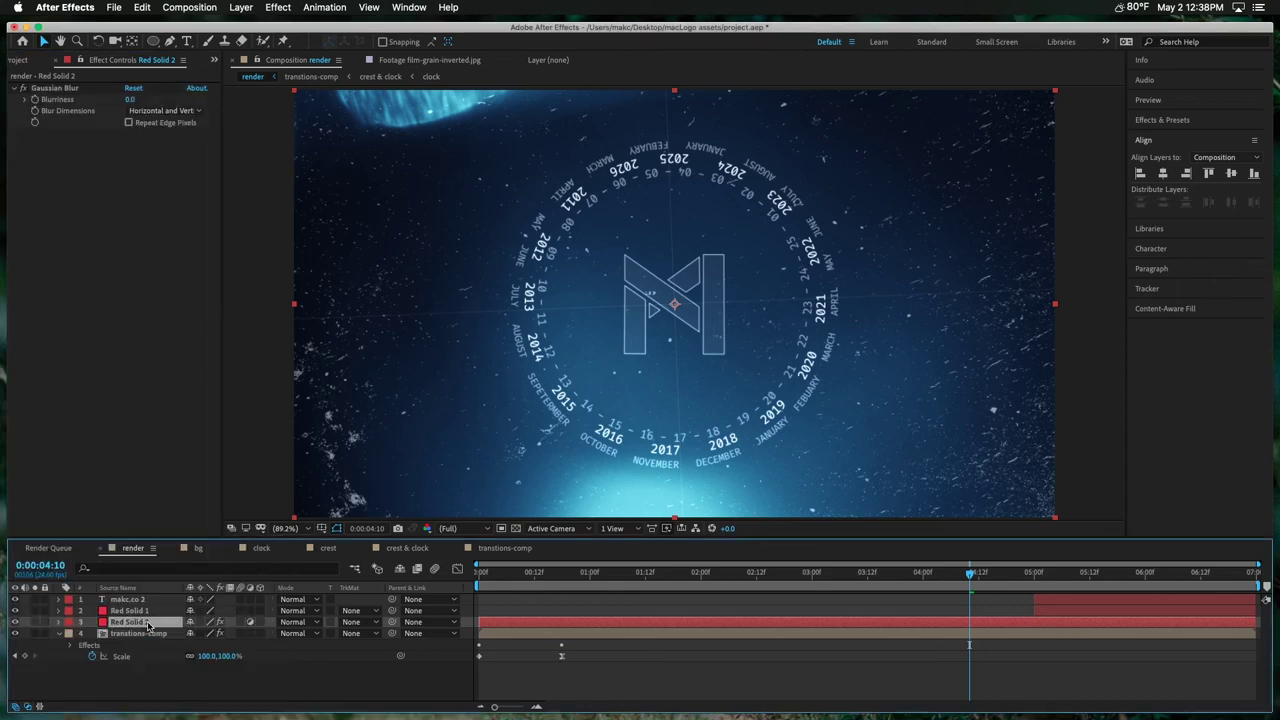
key("ctrl+space")
type("pol")
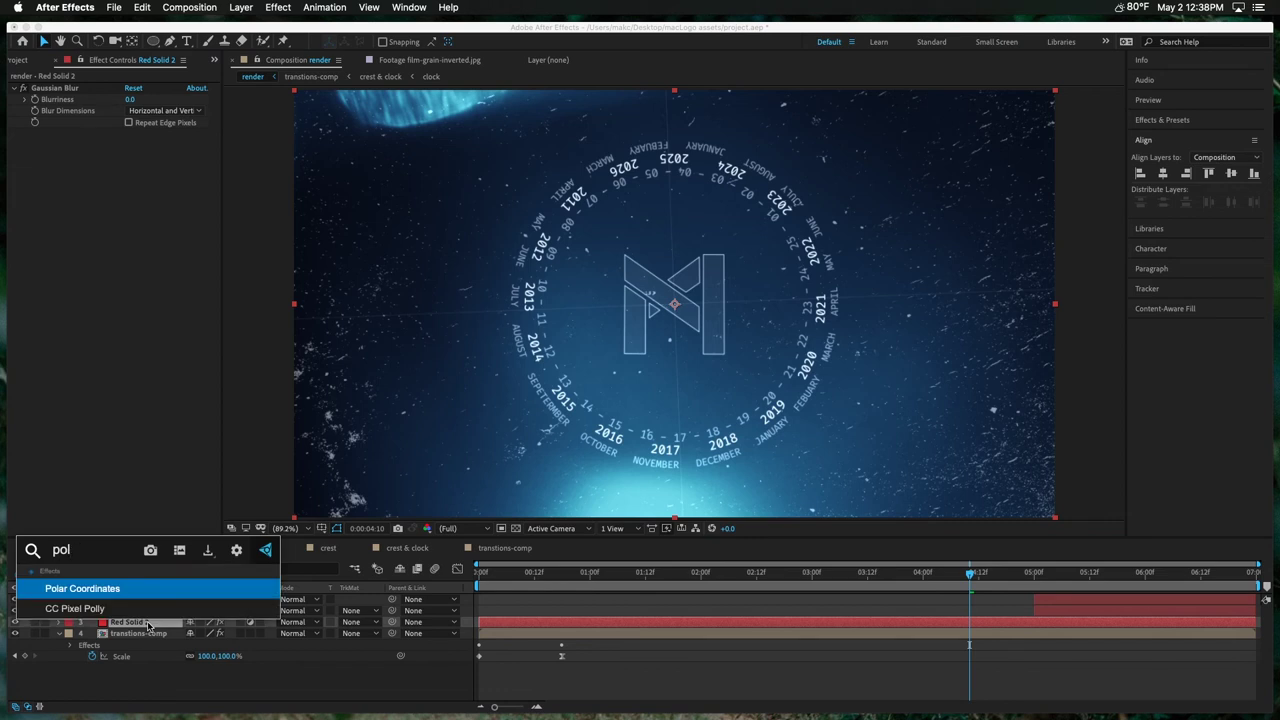
key("Return")
left_click(148, 624)
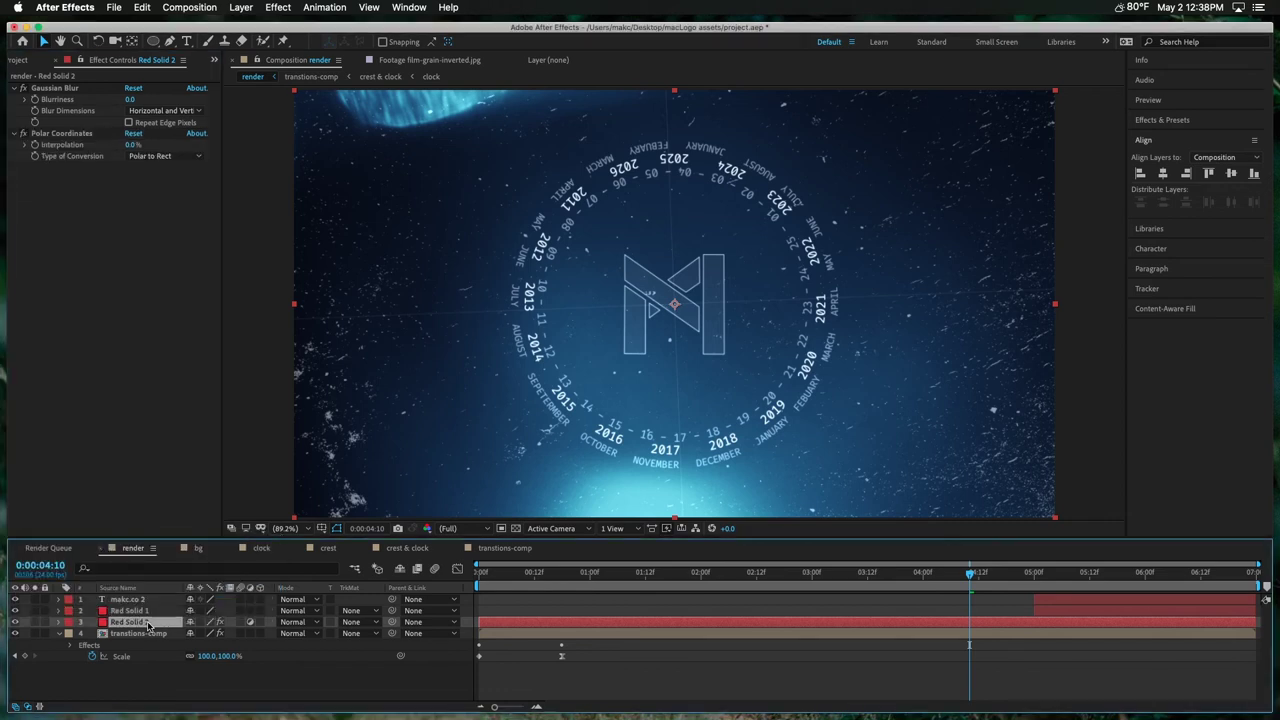
key("ctrl+space")
type("cu")
key("Return")
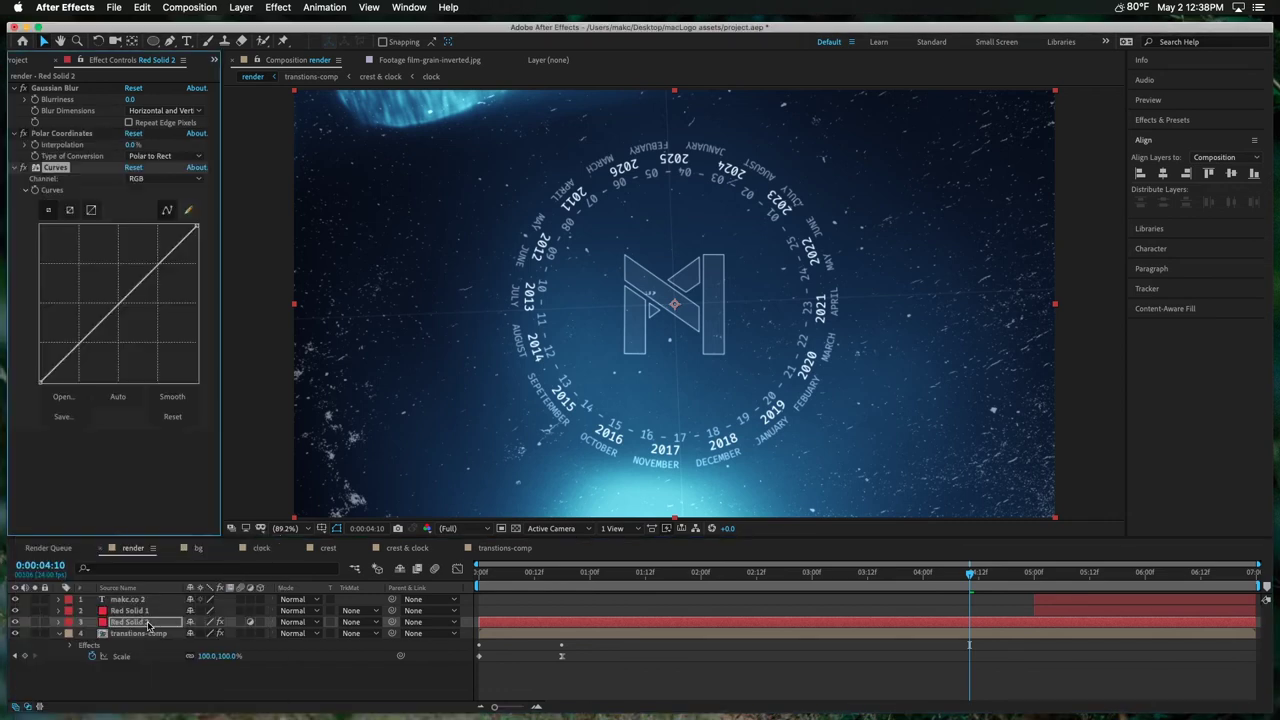
Step: At 0:00:04:08, turn on keyframing for the Gaussian Blur, Polar Coordinates and Curves properties of Red Solid 2
key("Page_Up")
key("Page_Up")
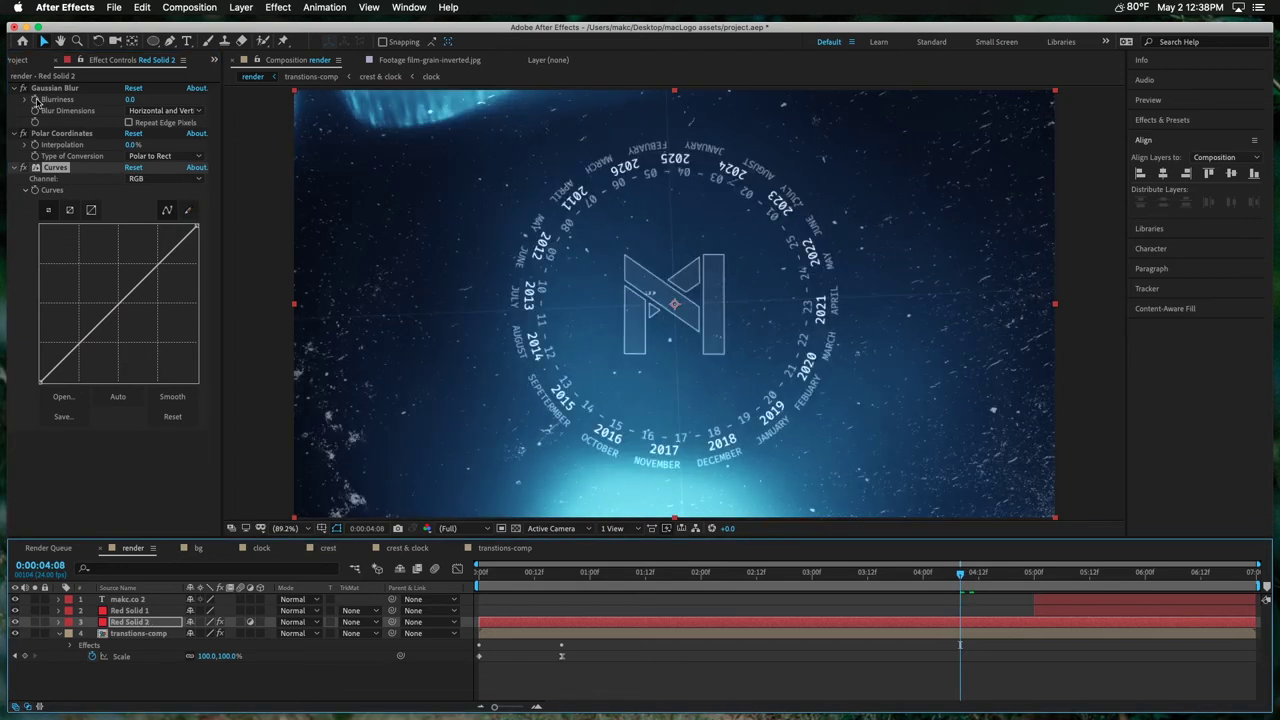
left_click(35, 100)
left_click(44, 289)
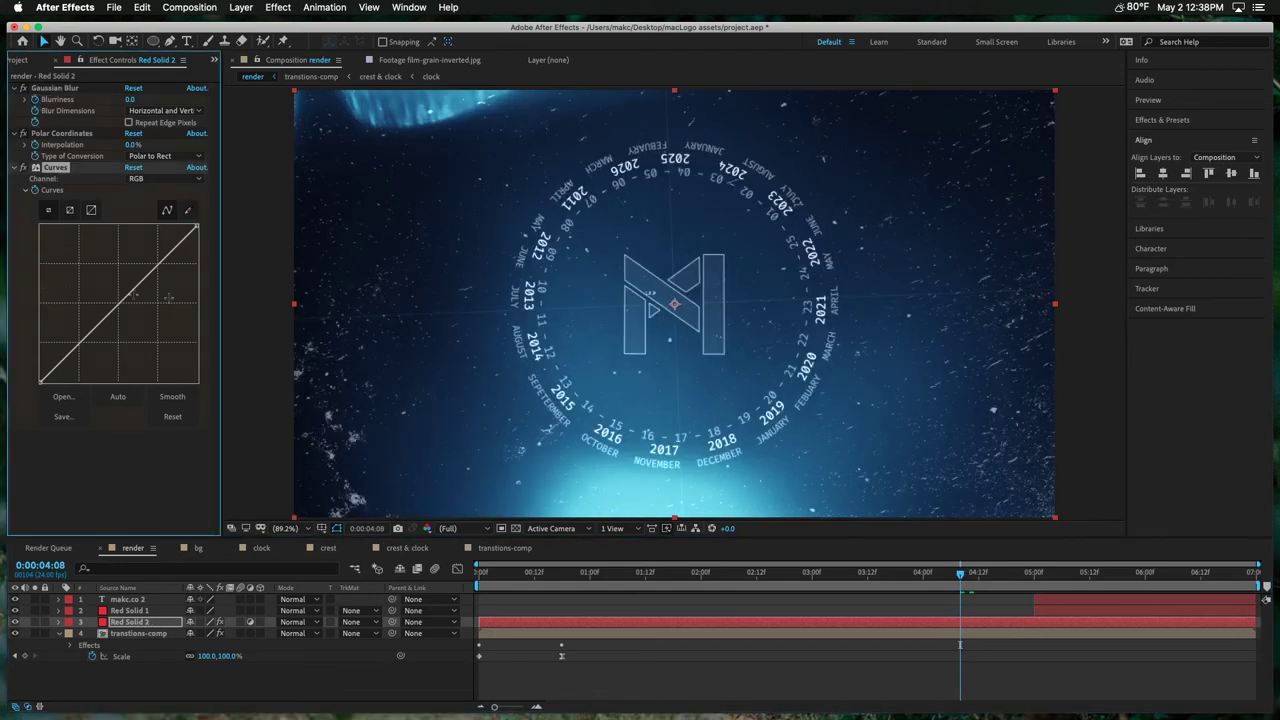
Step: At 0:00:04:23, set Blurriness to 24 with Repeat Edge Pixels on, and move Gaussian Blur below Curves
left_click_drag(1030, 572, 1037, 573)
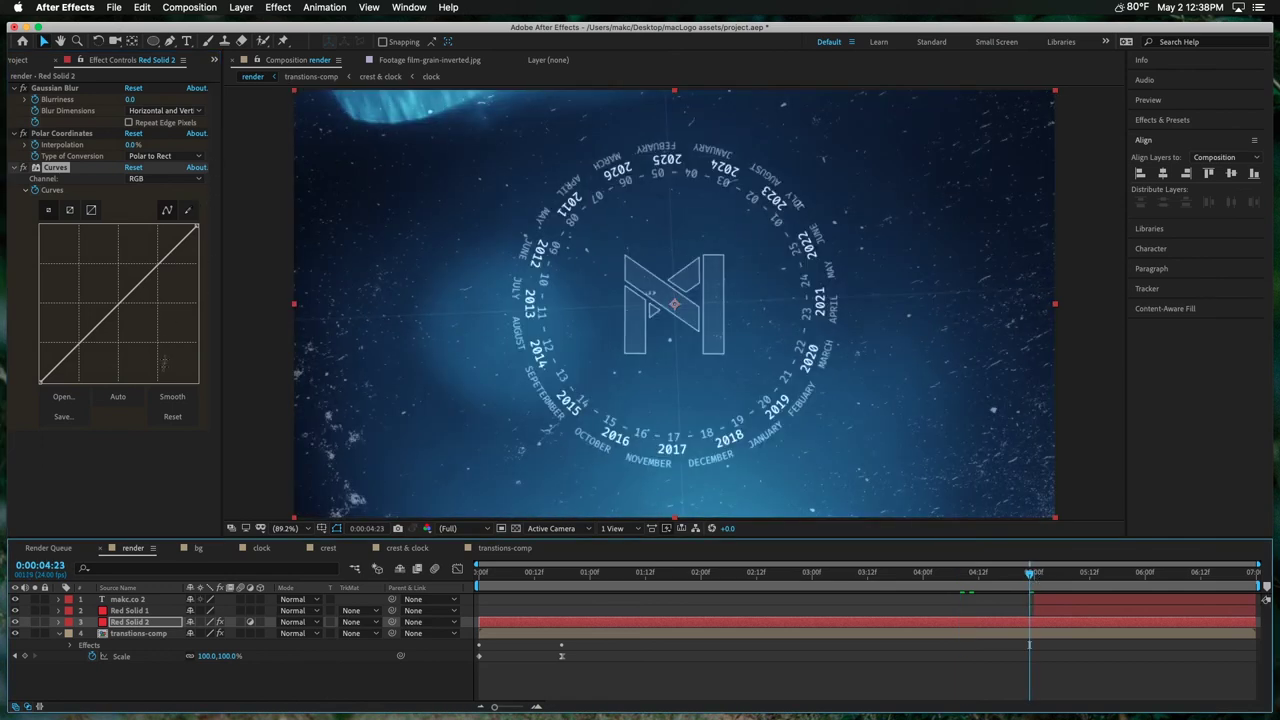
left_click_drag(130, 99, 160, 99)
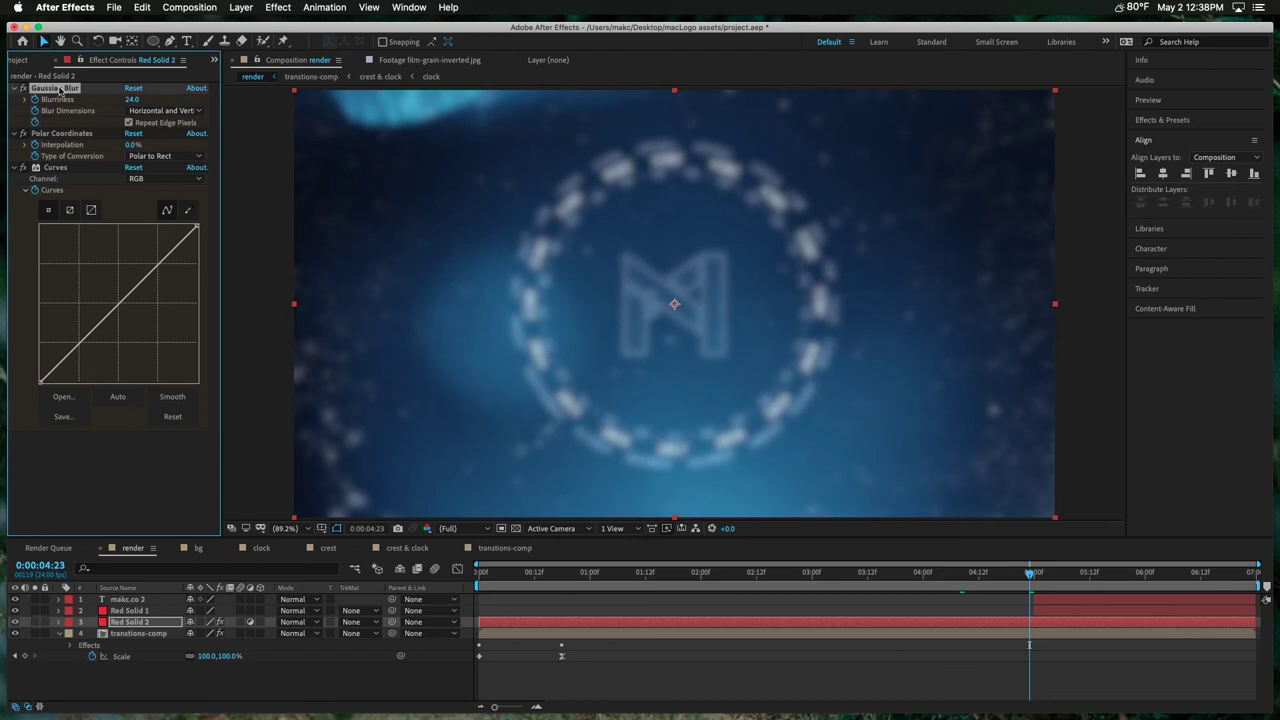
left_click_drag(57, 88, 119, 456)
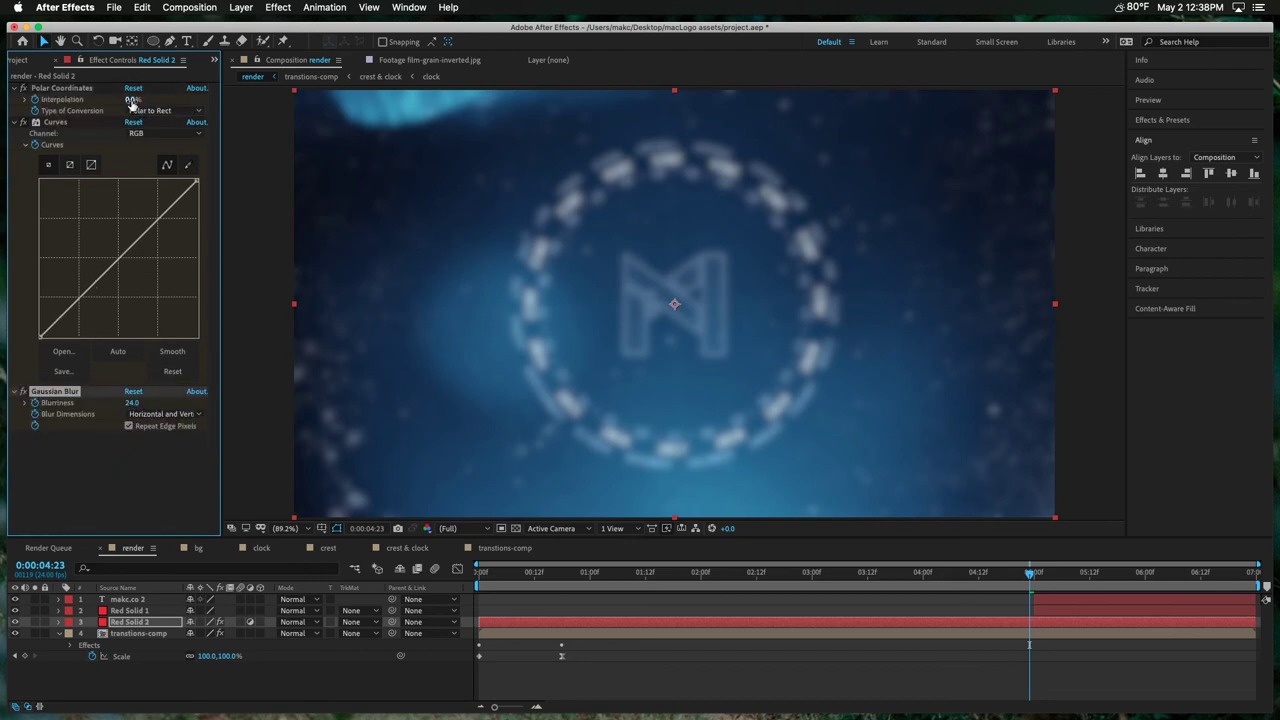
Step: Set the Polar Coordinates interpolation to 34% and raise both ends of the red curve to tint the frame red
left_click_drag(131, 99, 152, 99)
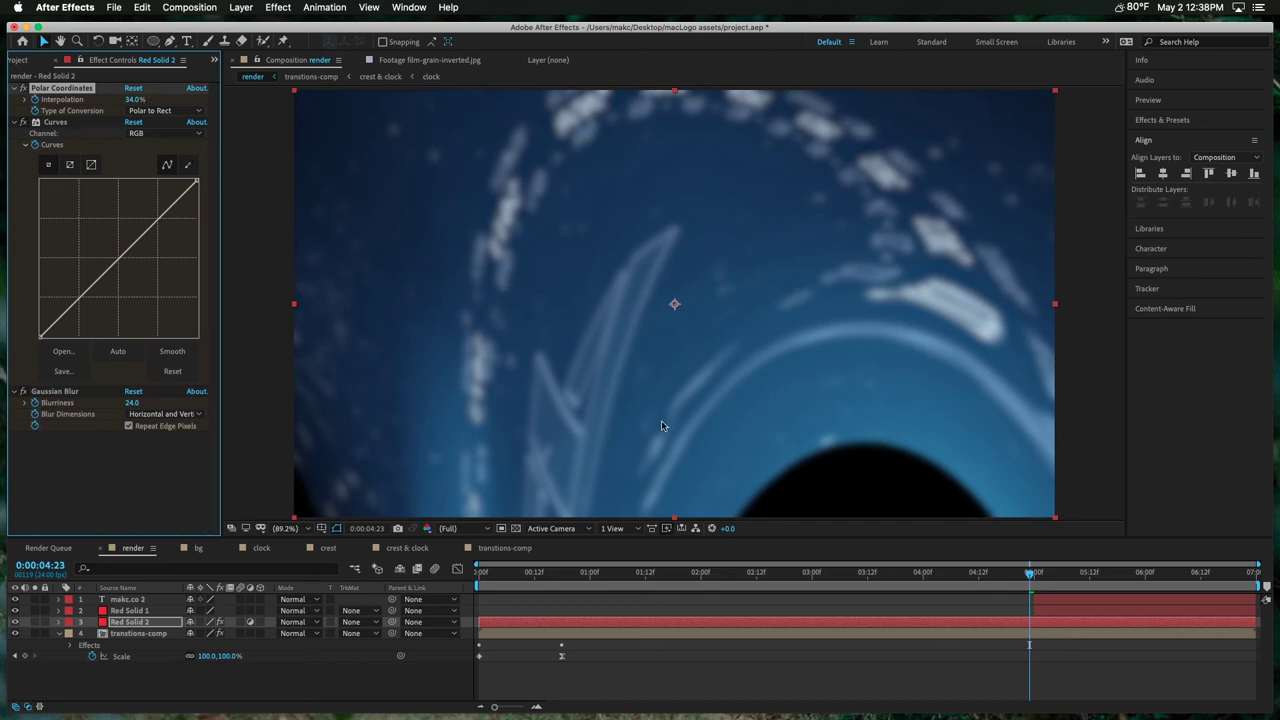
left_click(162, 133)
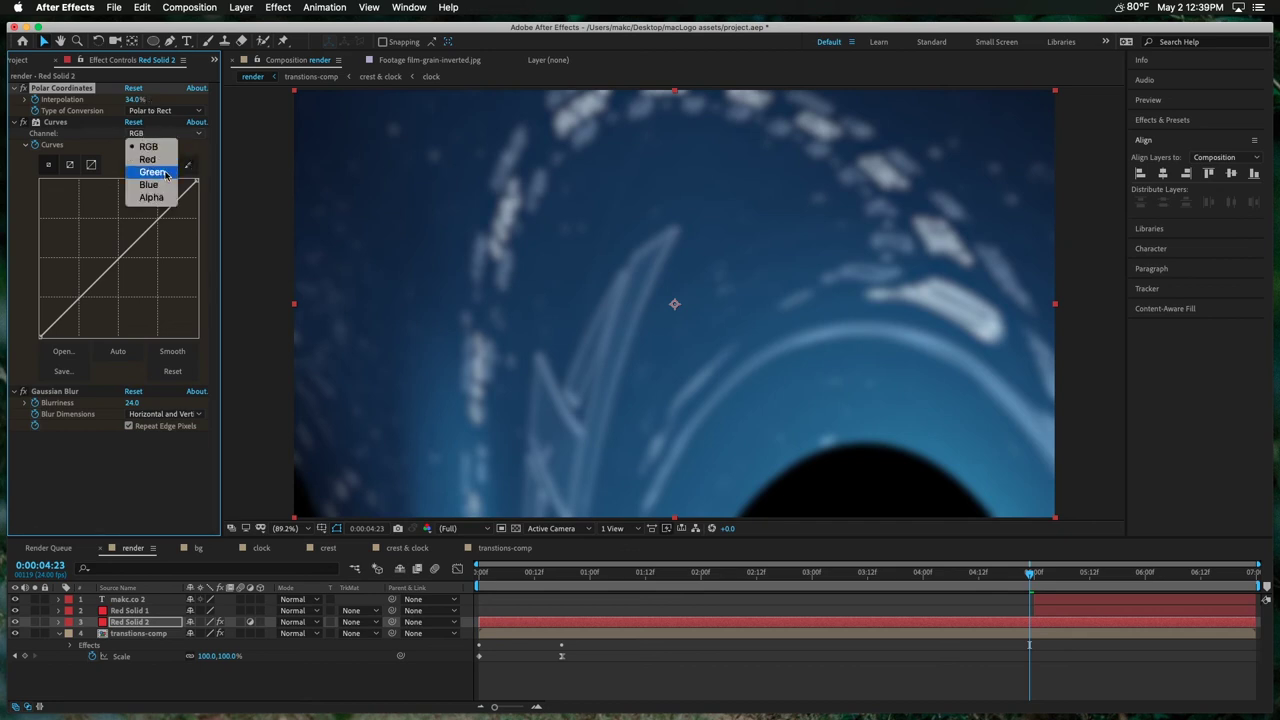
left_click(150, 160)
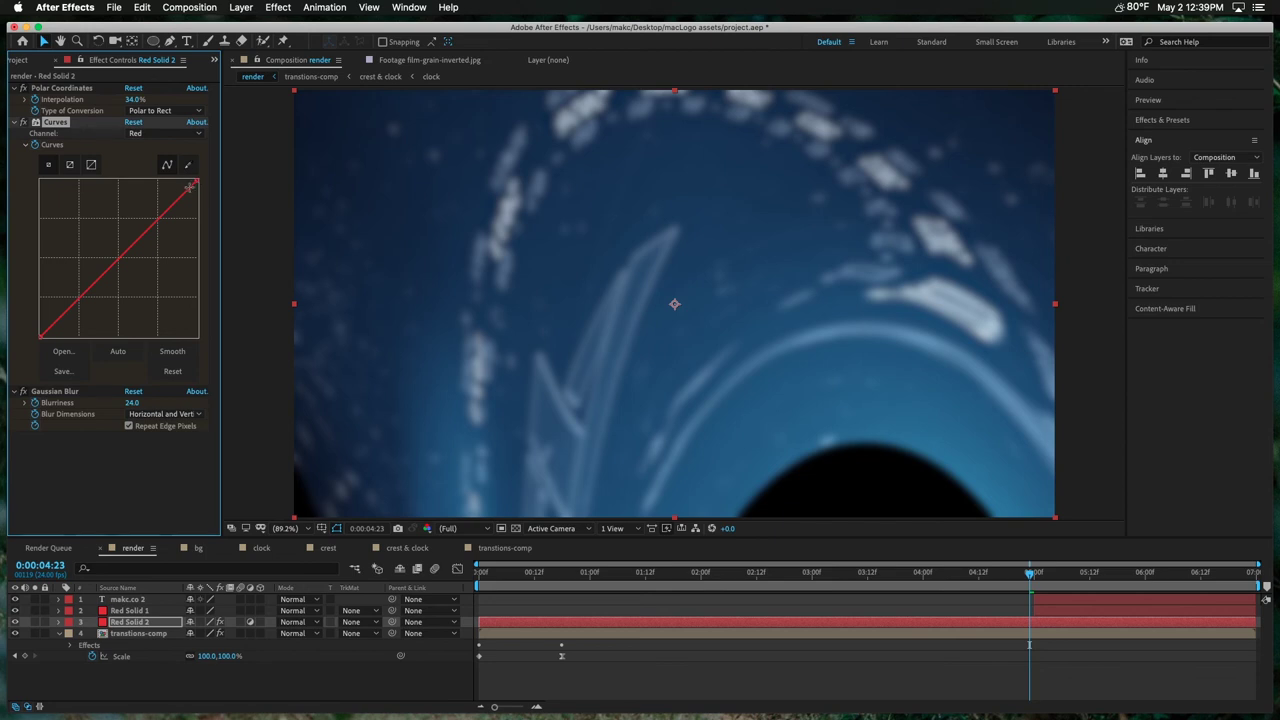
left_click_drag(196, 181, 74, 180)
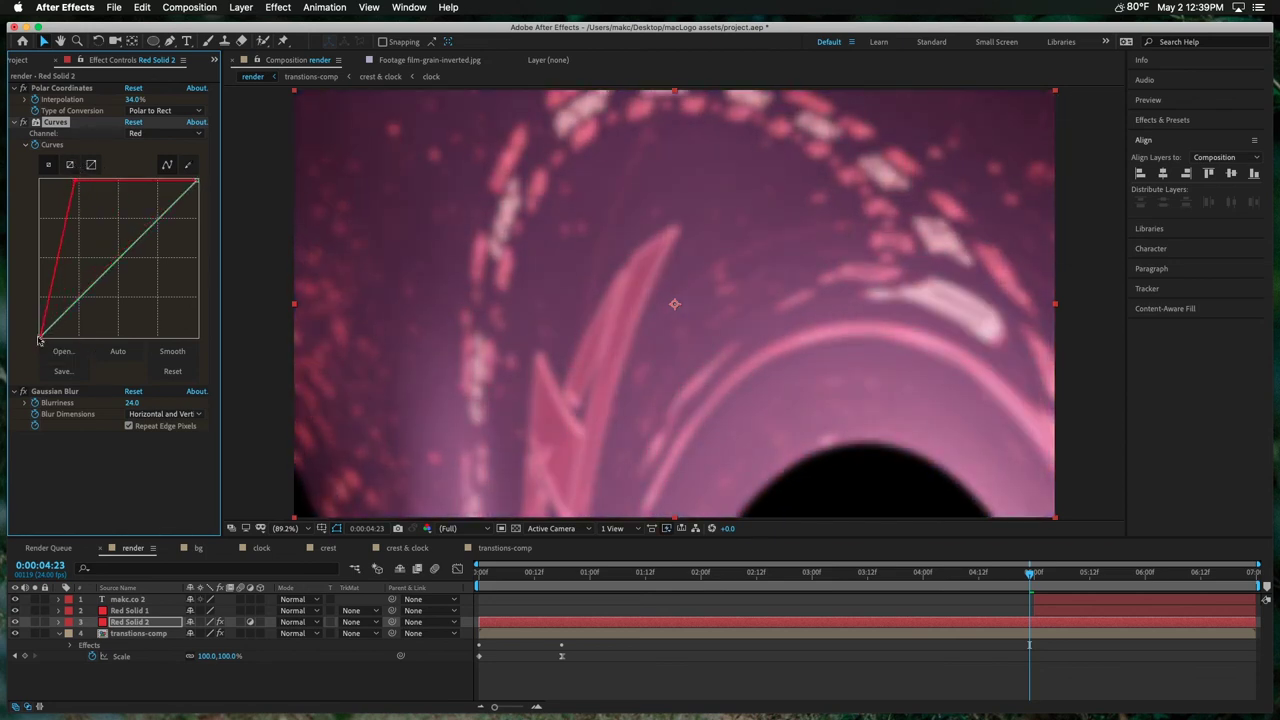
left_click_drag(38, 340, 37, 249)
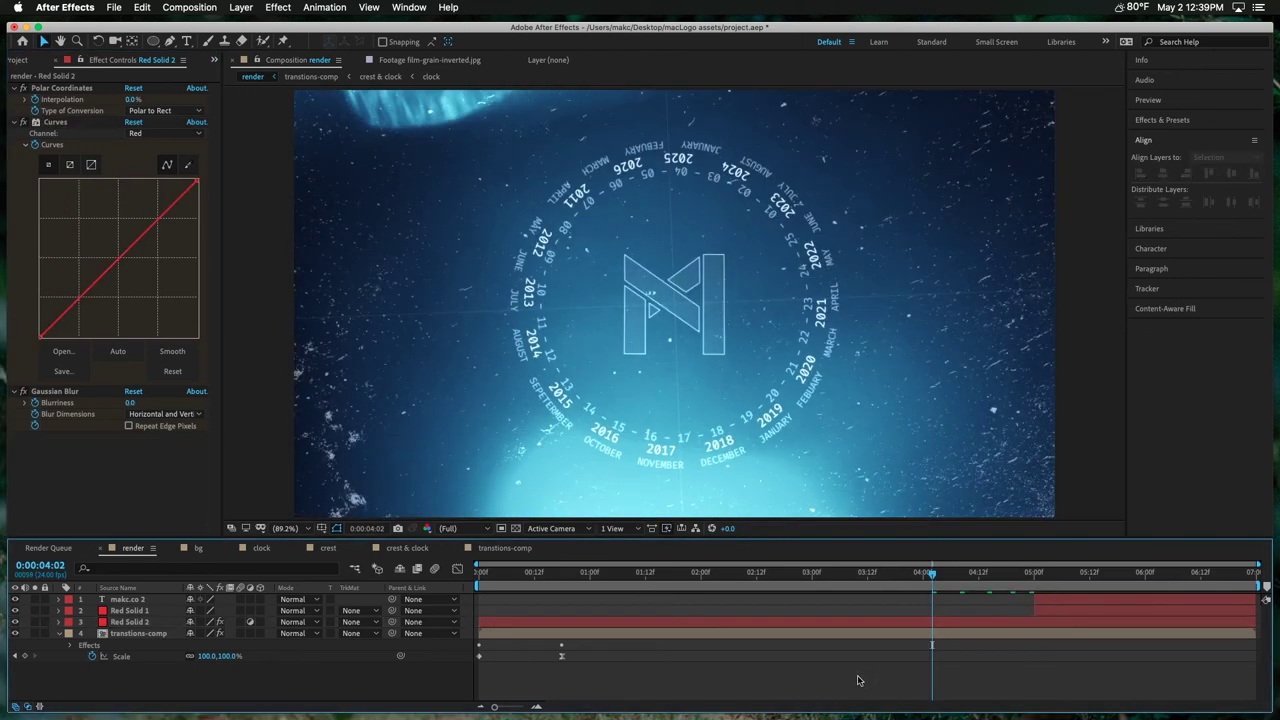
Step: Preview the red distortion transition into the title card from 0:00:04:02 and save the project
key("space")
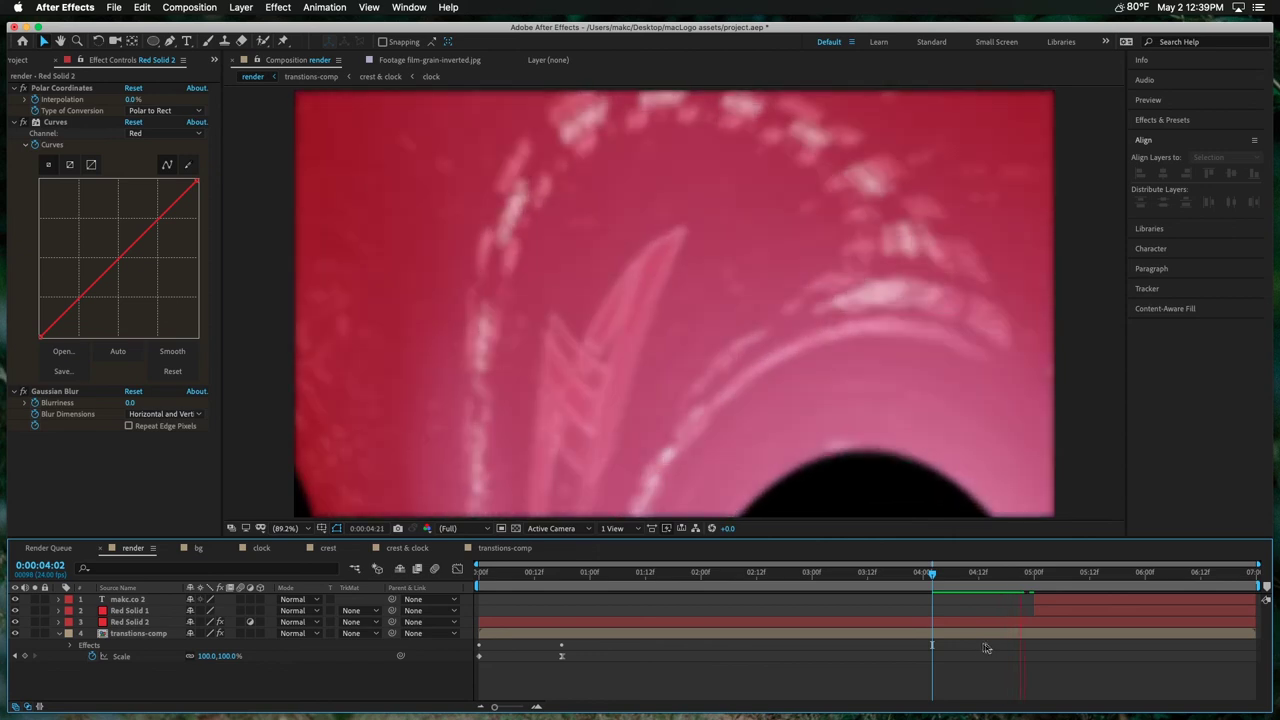
key("space")
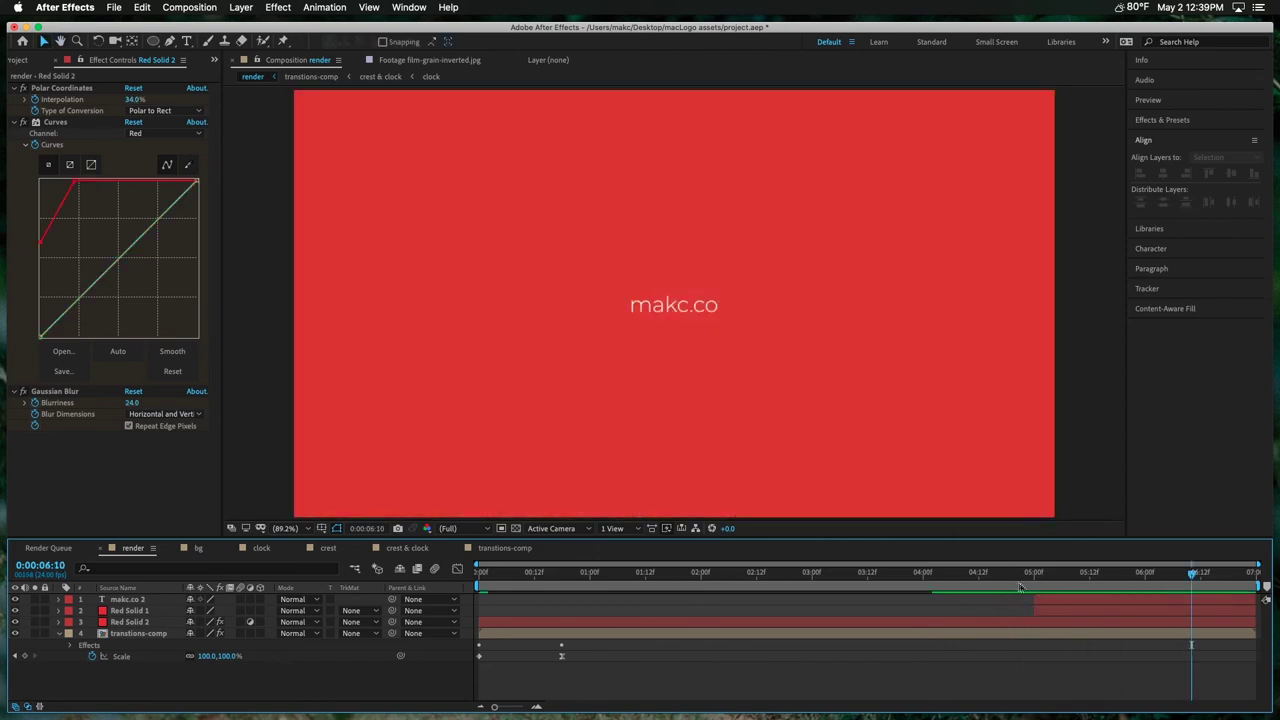
left_click_drag(1025, 588, 853, 621)
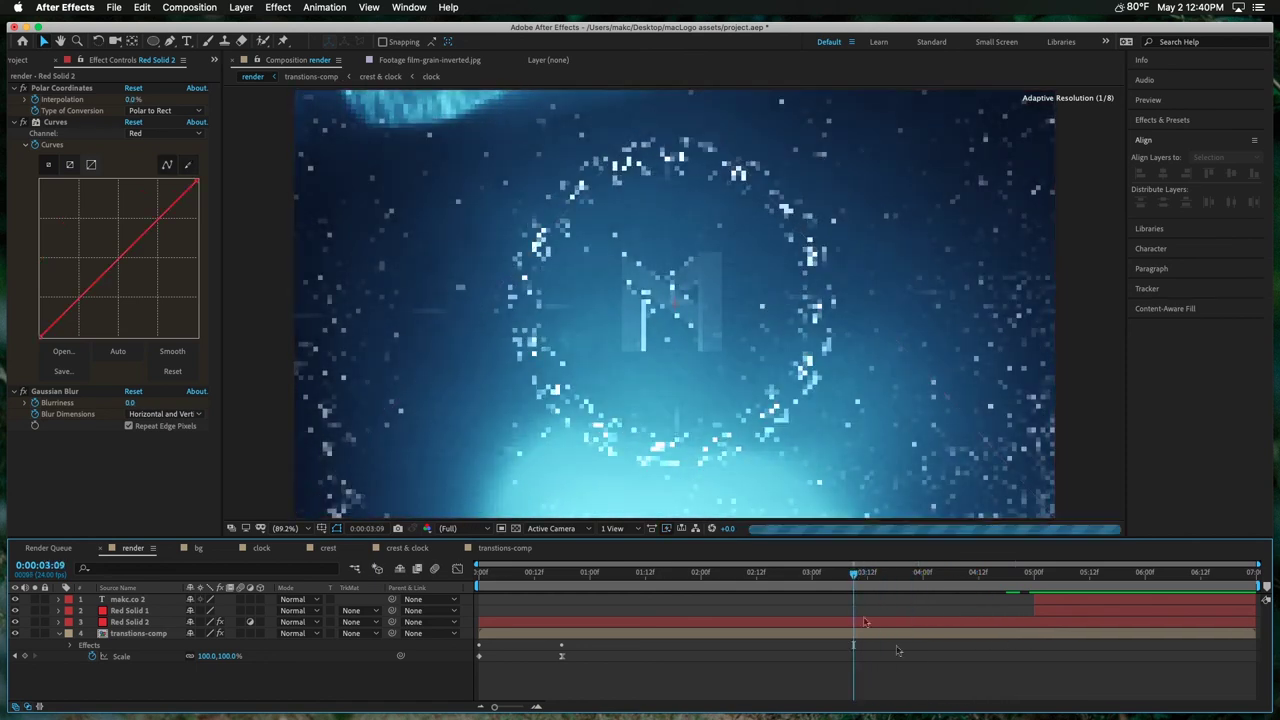
key("super+s")
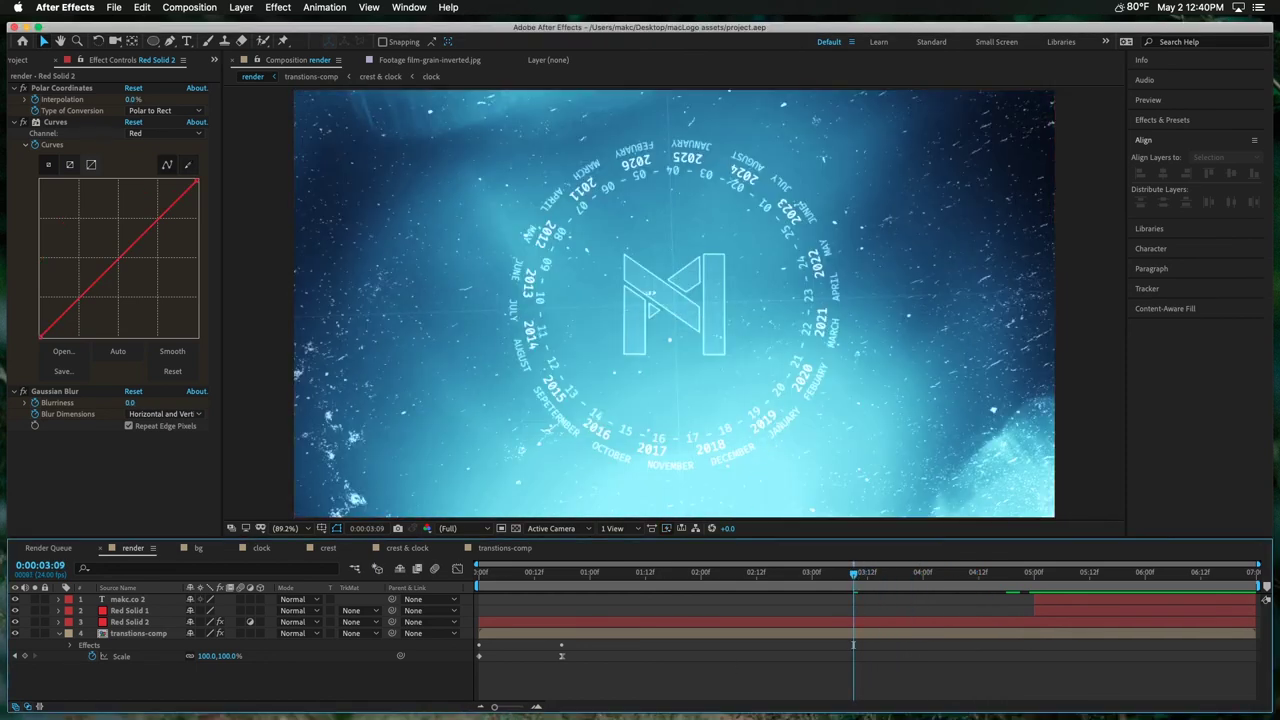
Step: Switch to Preview to close the reference screenshot, and show the project's asset list in After Effects
key("super+Tab")
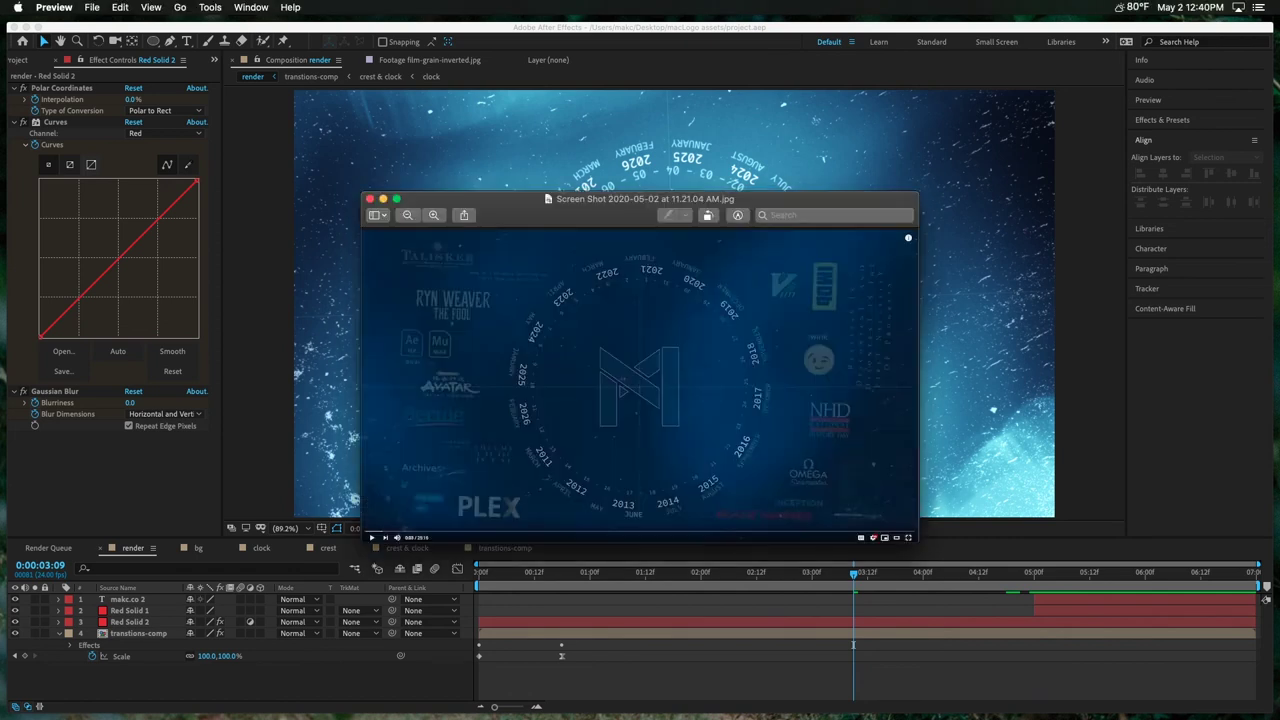
left_click(370, 200)
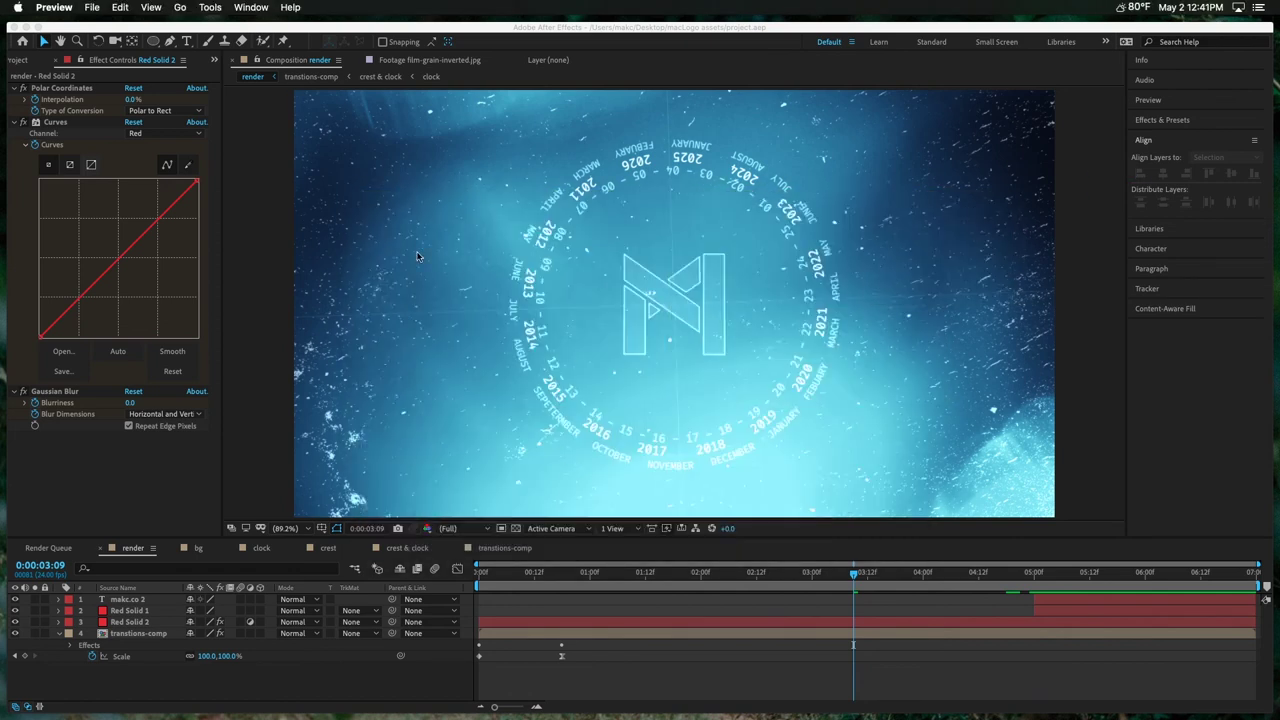
left_click(20, 59)
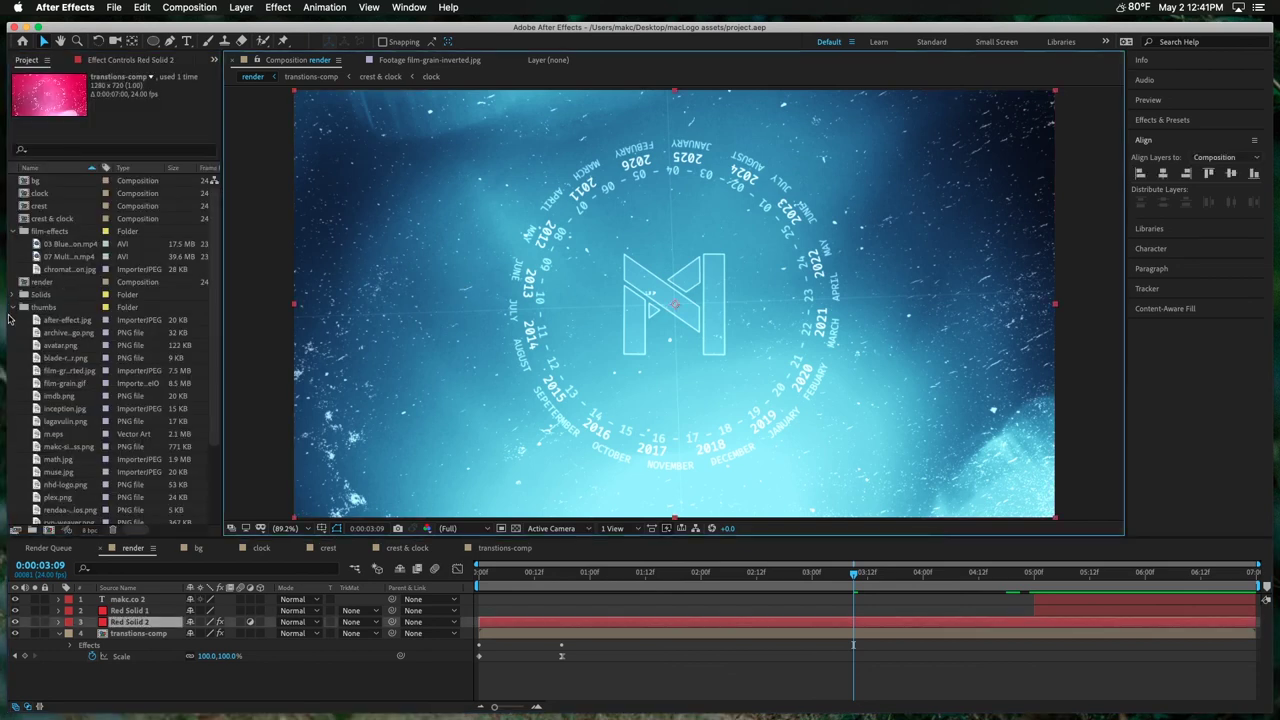
Step: Collapse the film-effects folder and create a new composition named elements
left_click(23, 231)
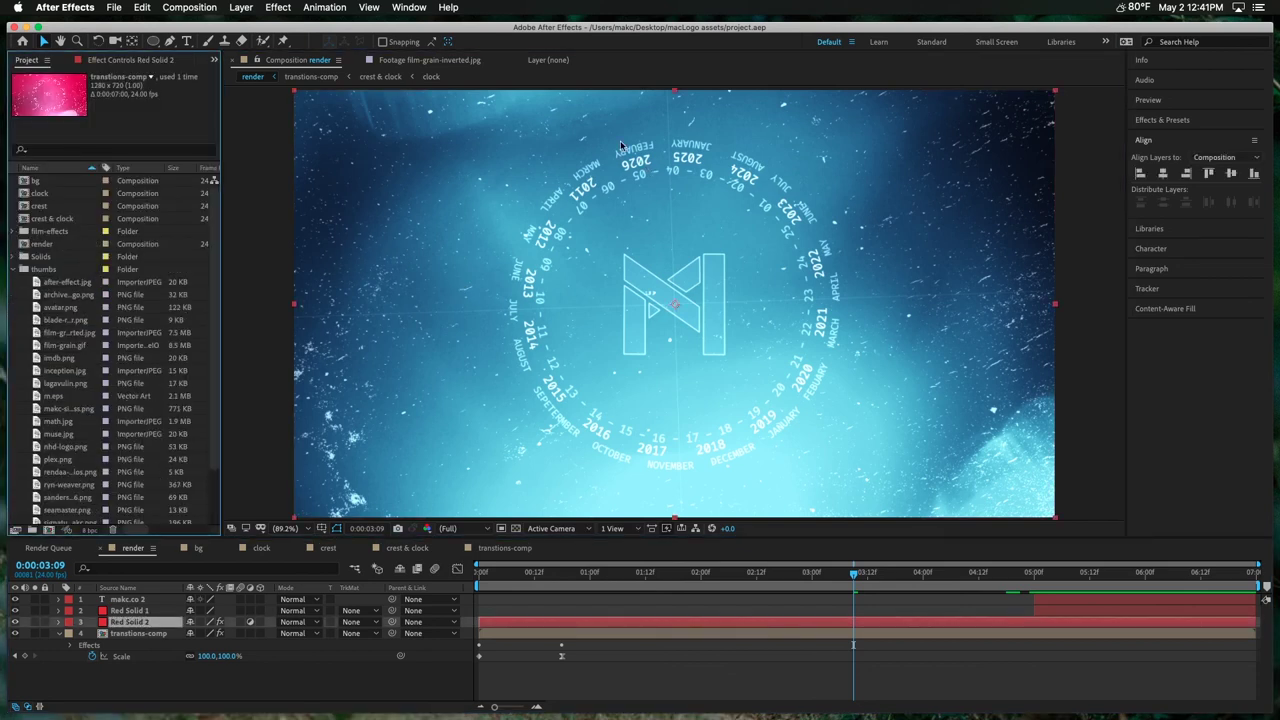
left_click(657, 223)
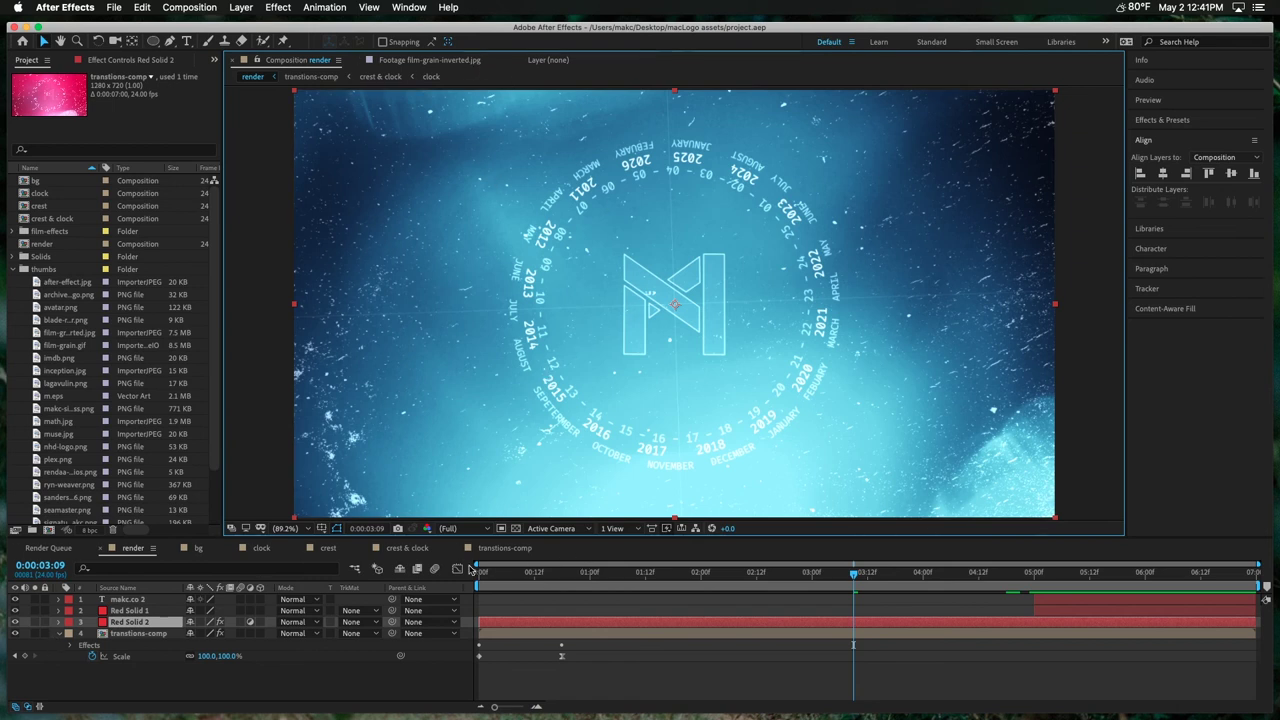
left_click(505, 548)
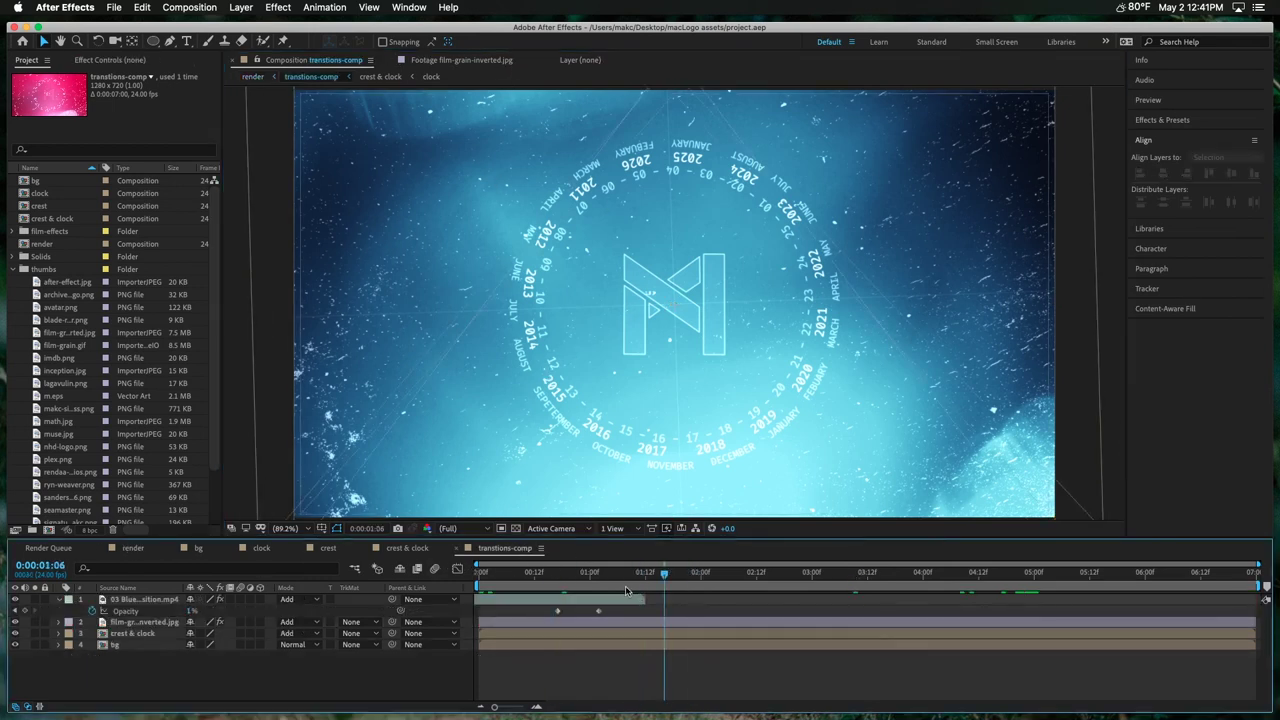
key("super+n")
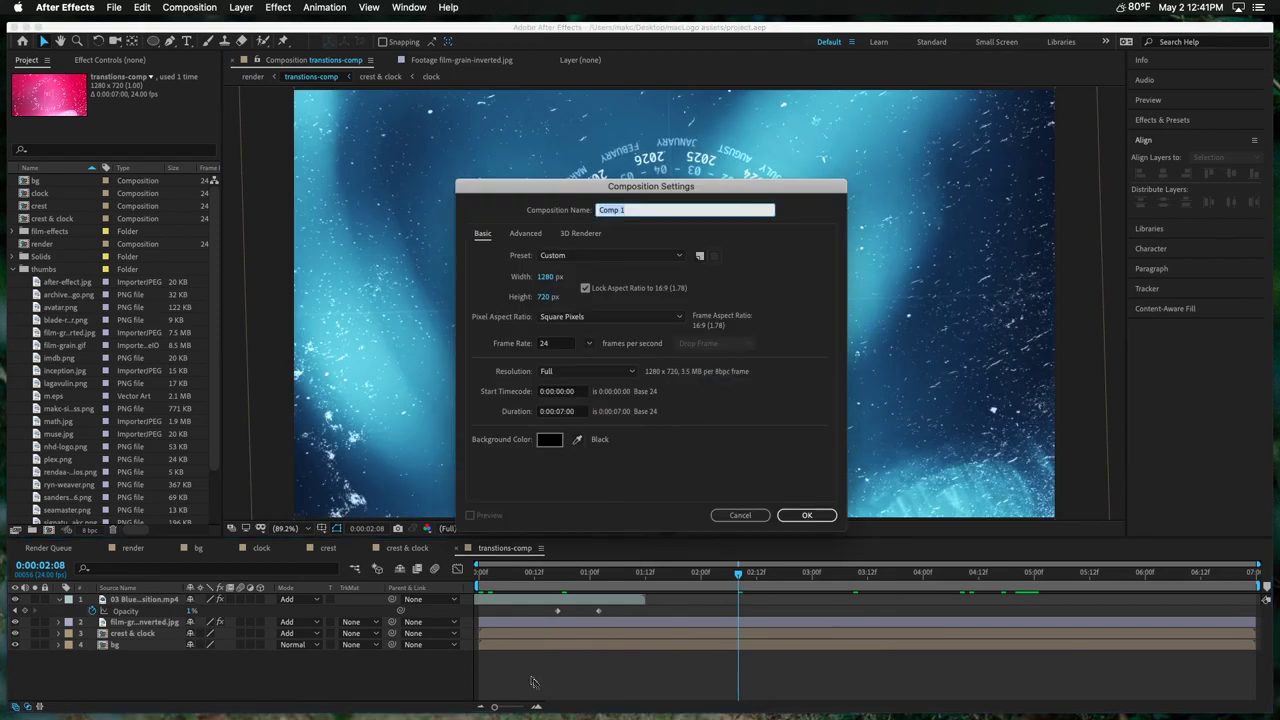
type("elements")
key("Return")
left_click(433, 160)
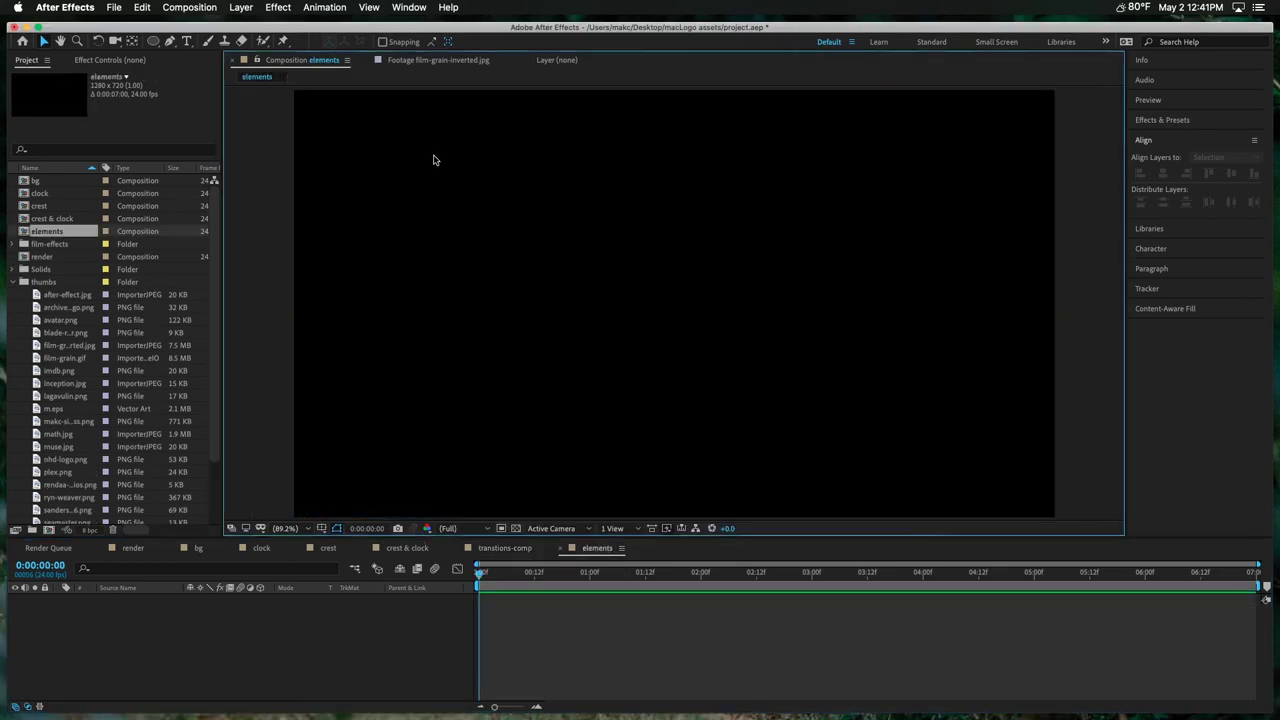
Step: Open a second viewer for elements, and lock the original viewer on transtions-comp at 0:00:02:14
left_click(369, 7)
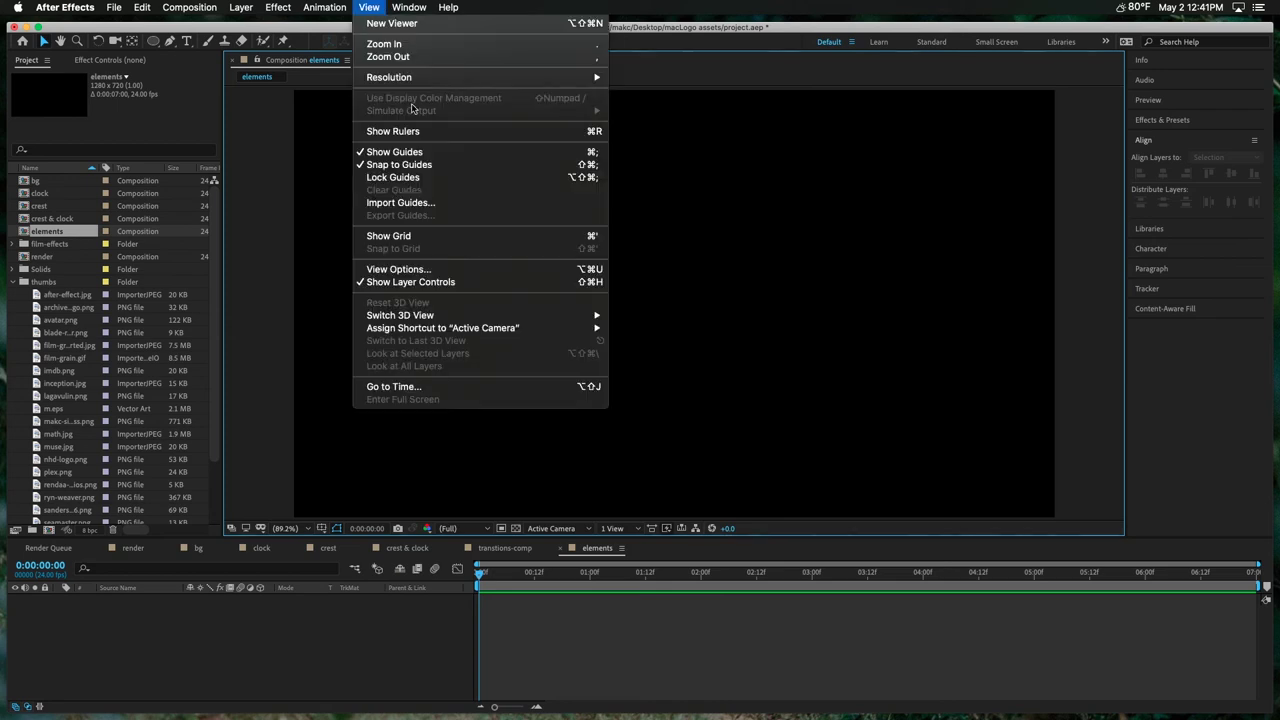
left_click(313, 223)
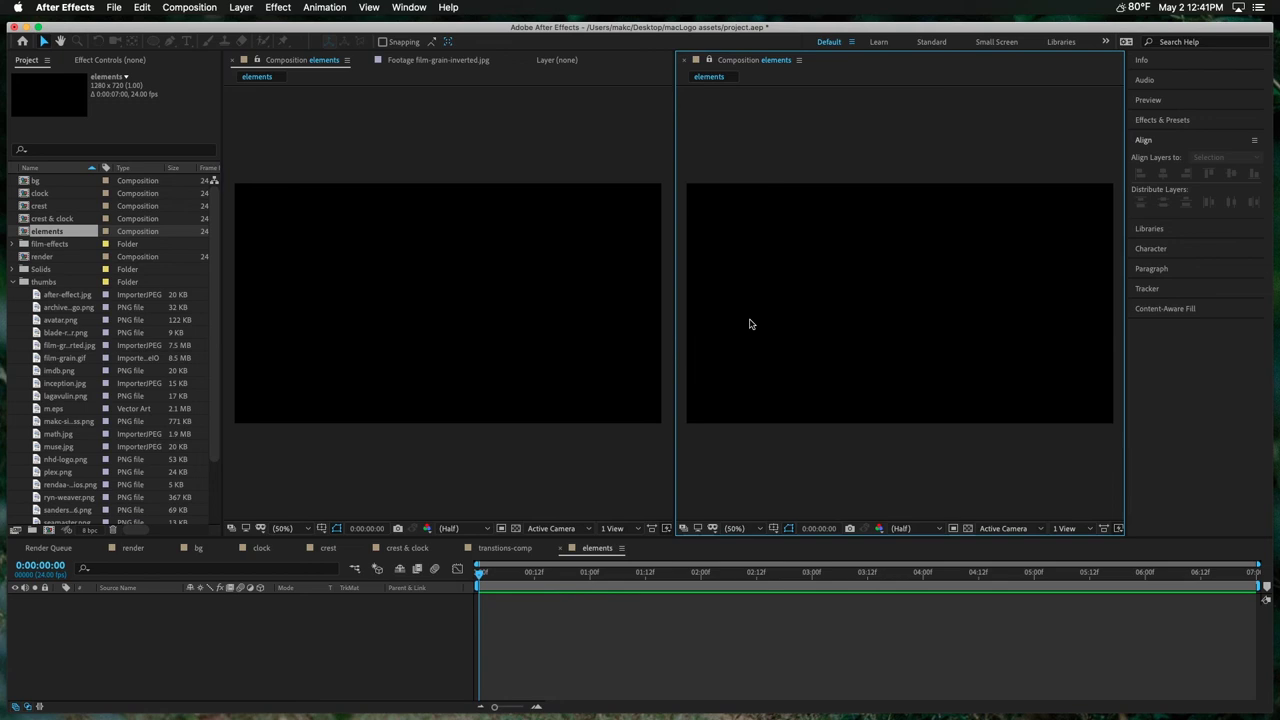
left_click(637, 631)
left_click(505, 548)
left_click_drag(737, 578, 765, 575)
left_click(256, 61)
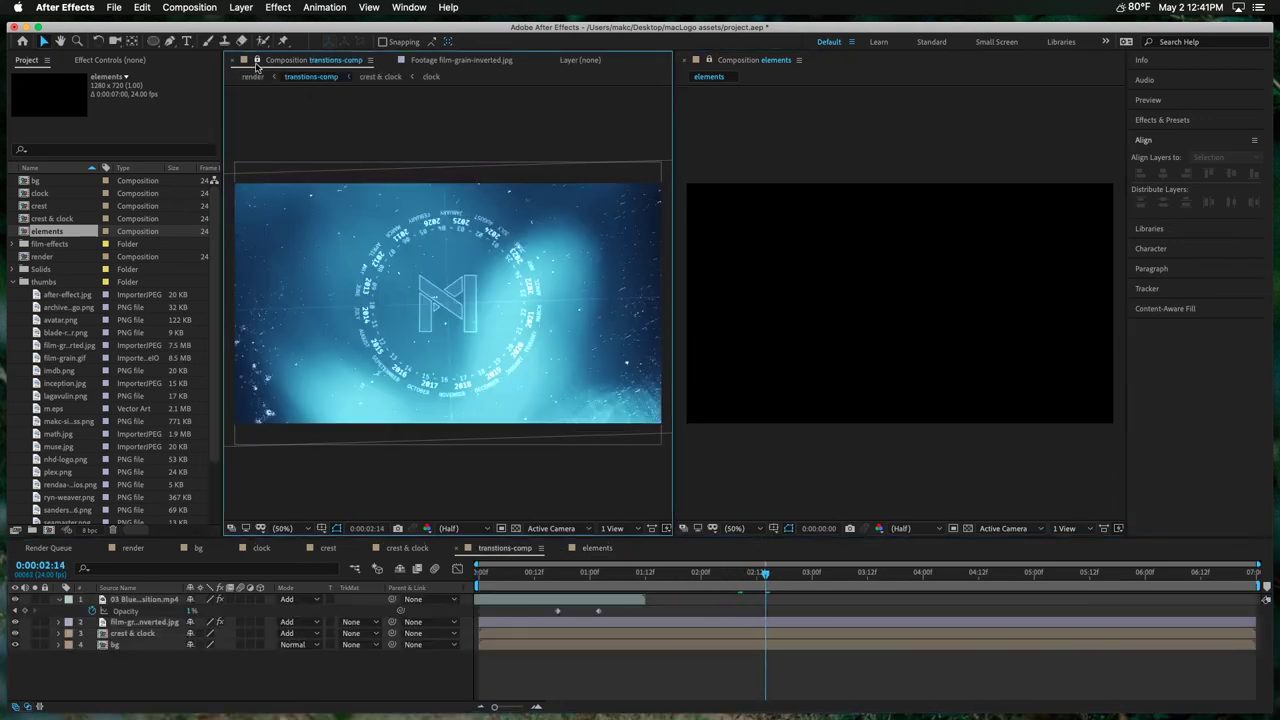
Step: At 0:00:02:18, add the elements composition to transtions-comp between the film grain and crest & clock layers
left_click(784, 574)
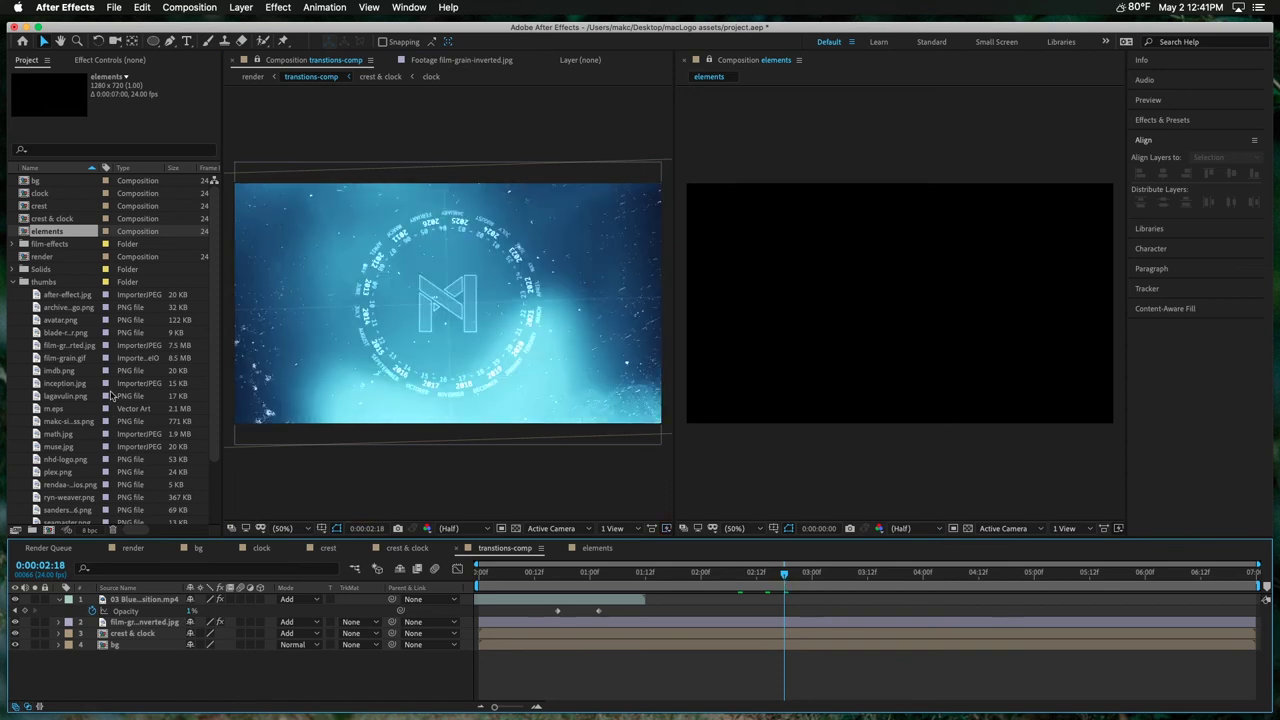
left_click_drag(52, 235, 170, 630)
left_click(790, 227)
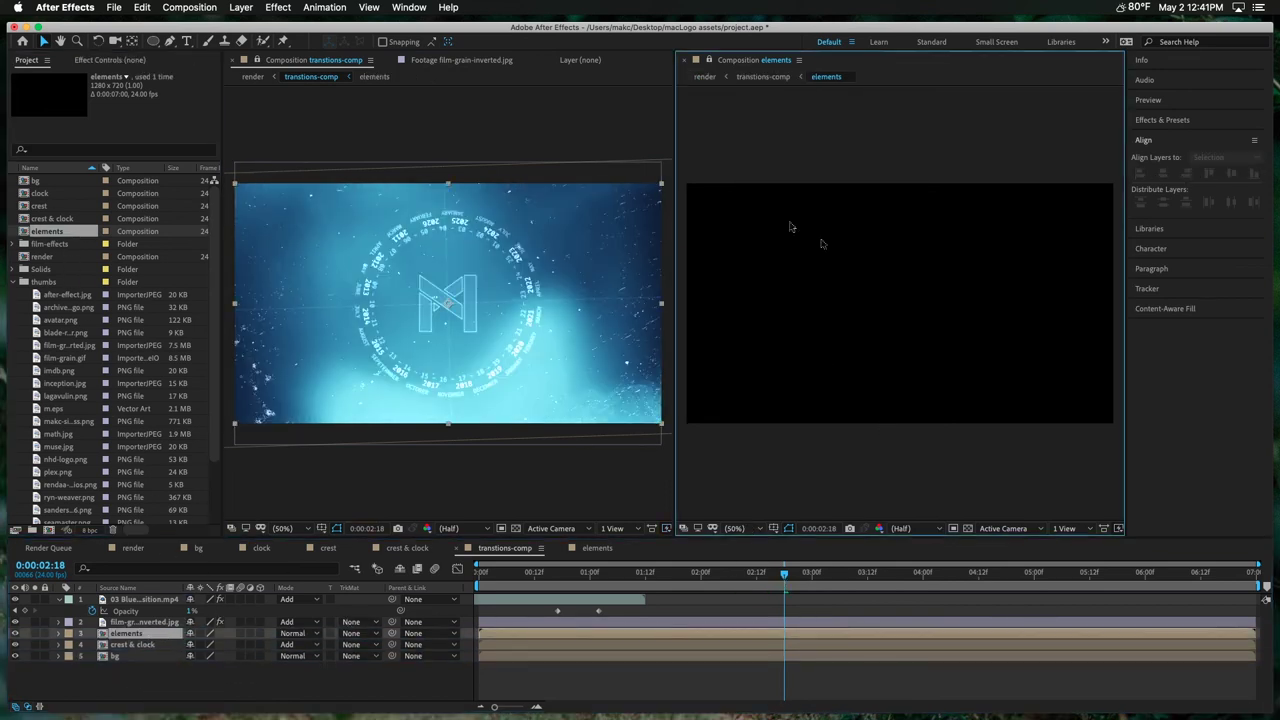
Step: Test the side-by-side viewers with the text "does this work" in elements, and delete that text layer
left_click(595, 549)
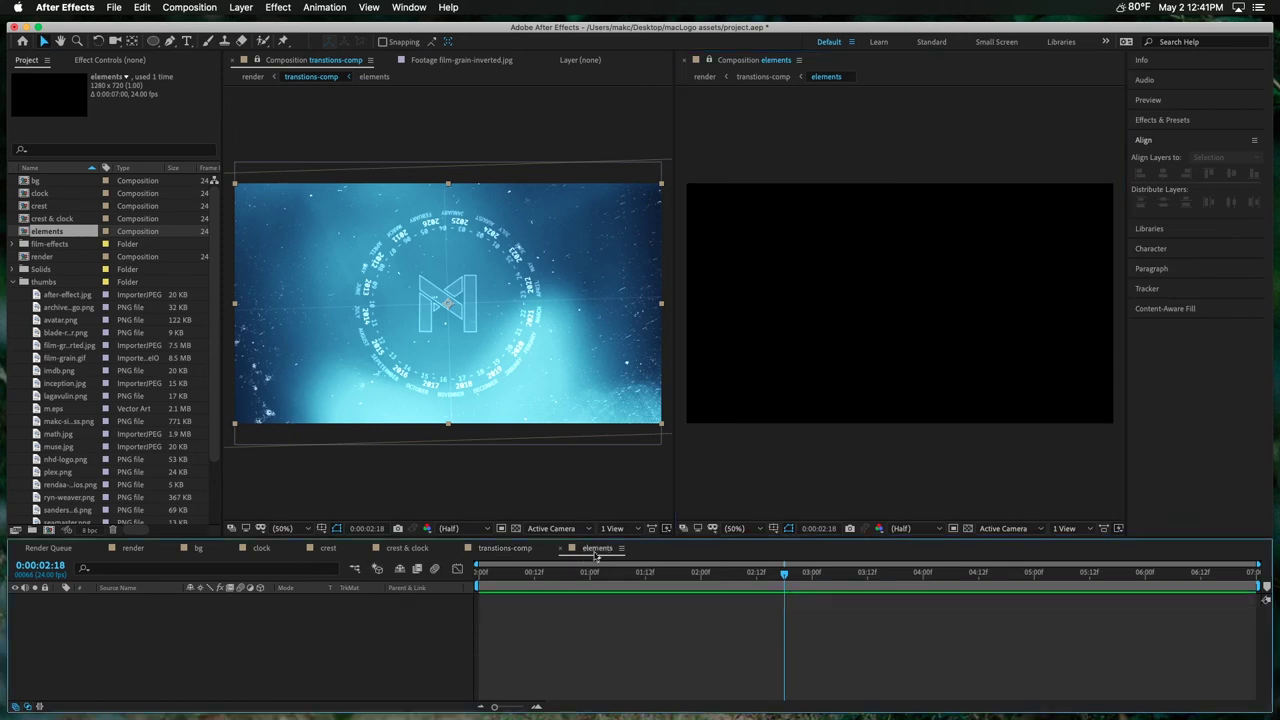
left_click(600, 680)
key("super+t")
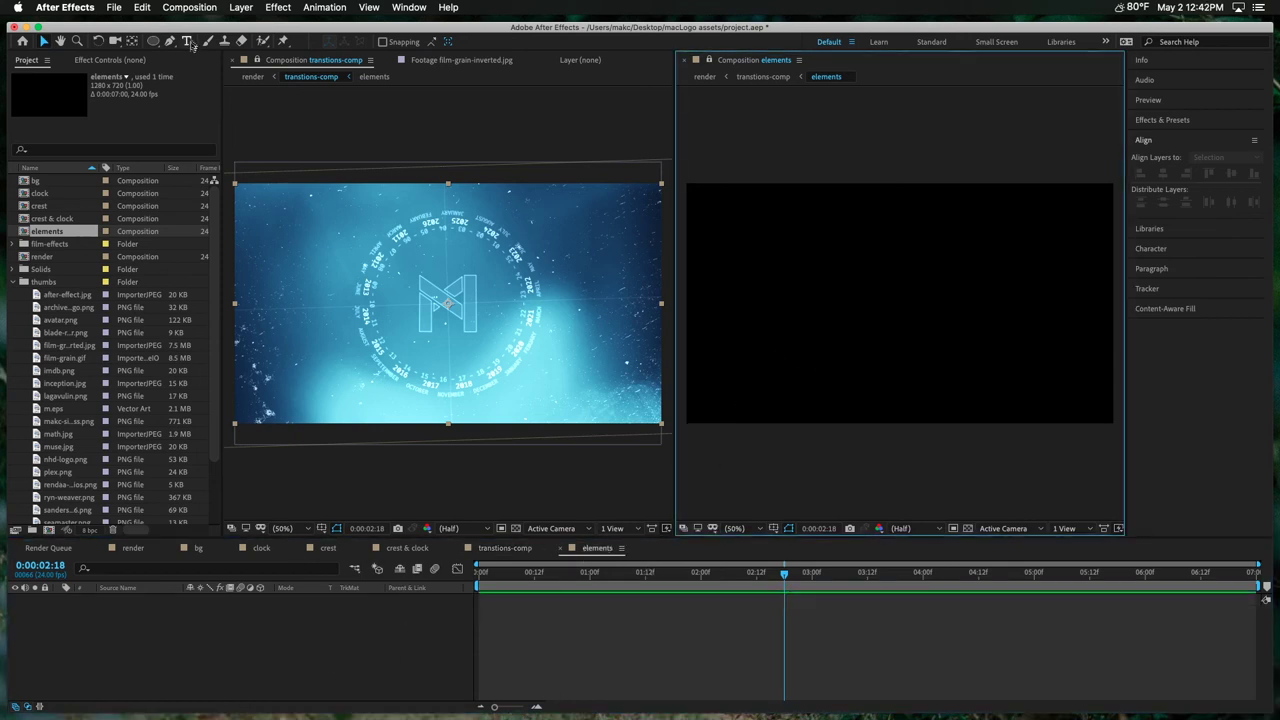
left_click(722, 236)
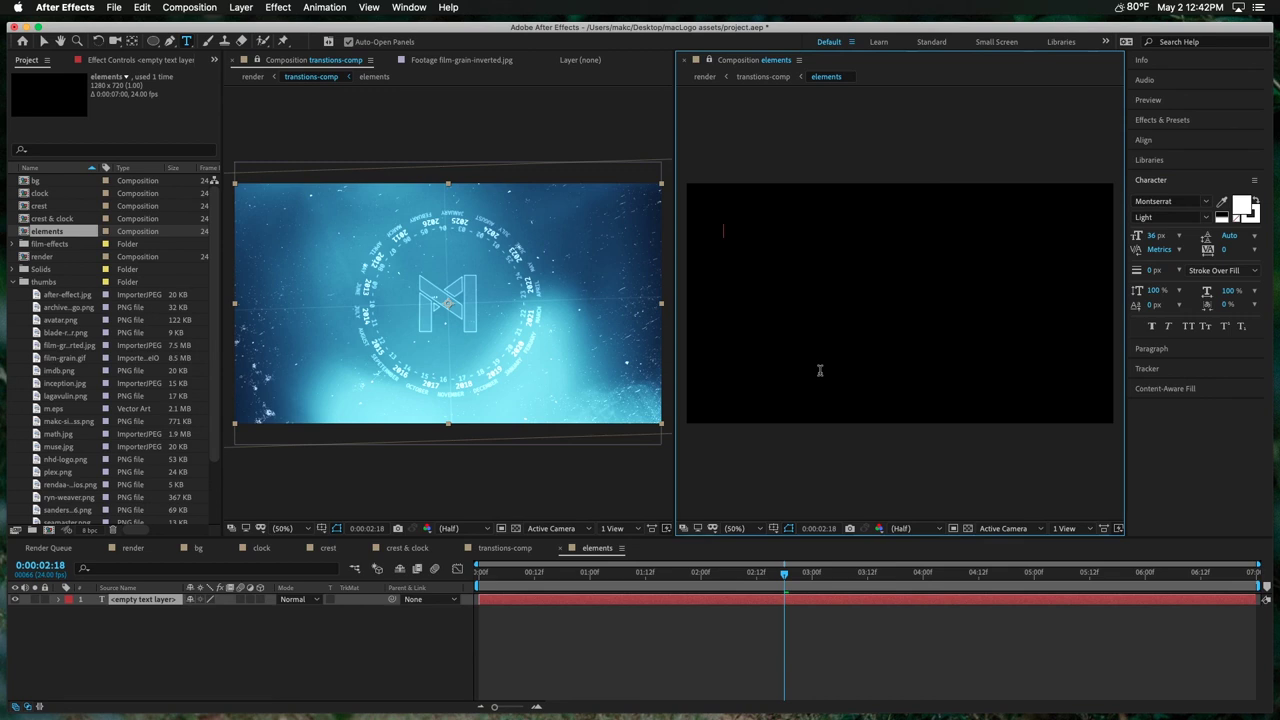
type("does this work")
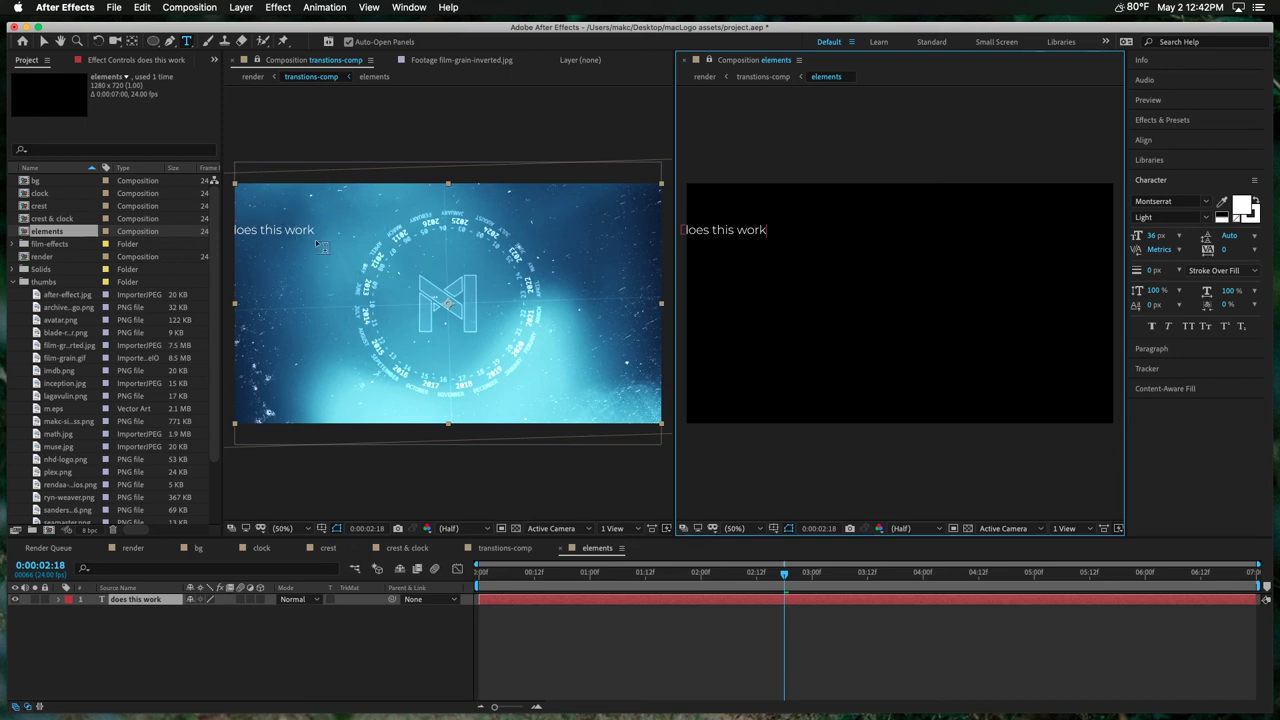
left_click(148, 604)
key("Delete")
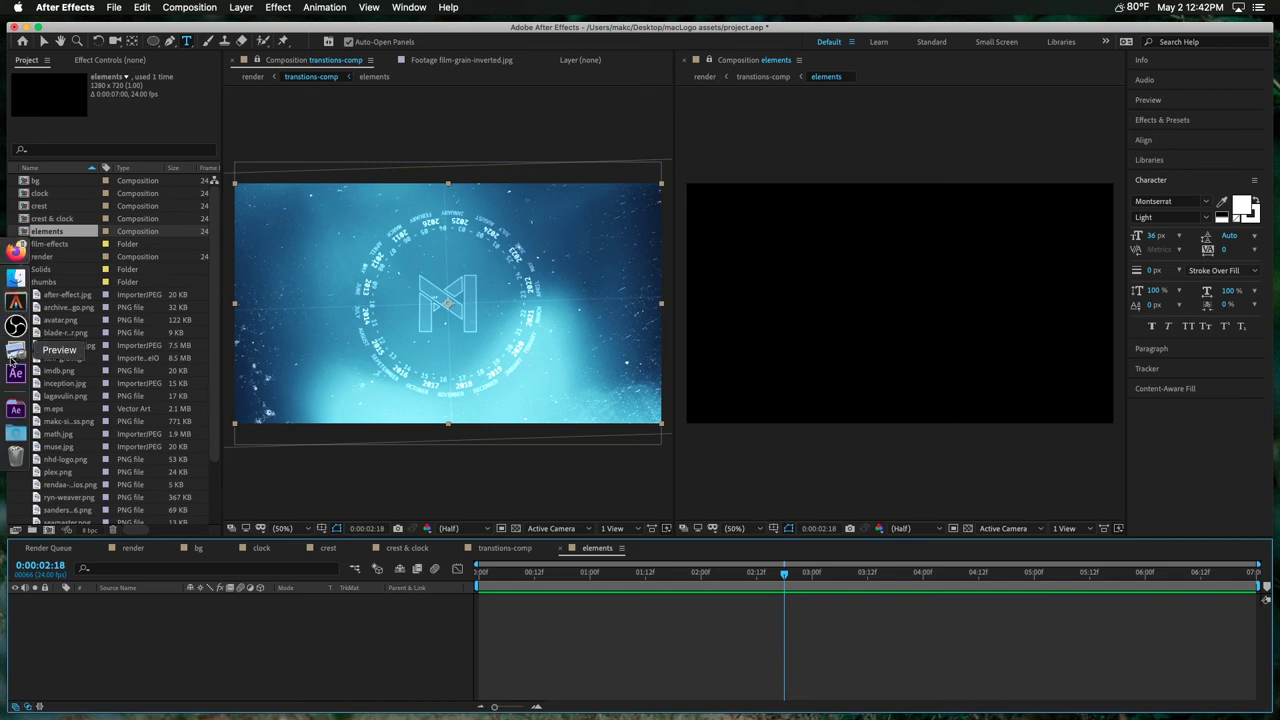
Step: Save the project, return to the start of transtions-comp, and hide the 03 Blue transition video layer
left_click(14, 360)
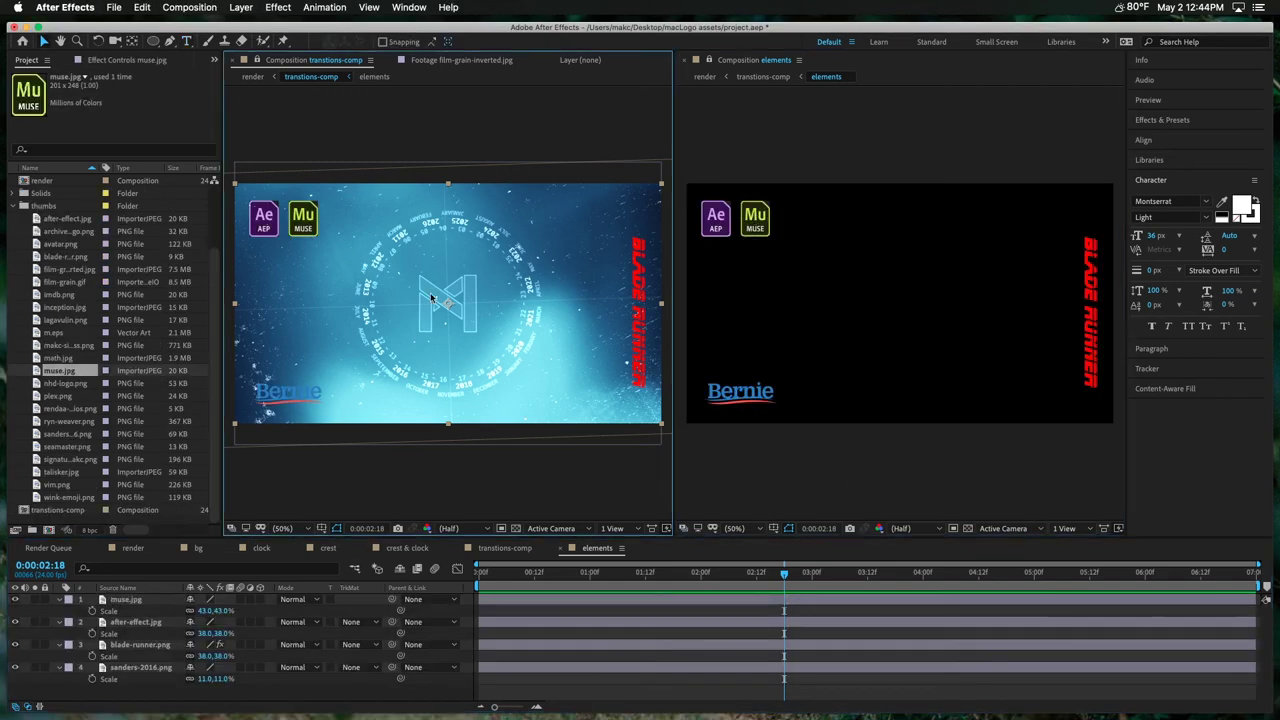
left_click(933, 346)
left_click(434, 305)
key("super+s")
left_click(512, 550)
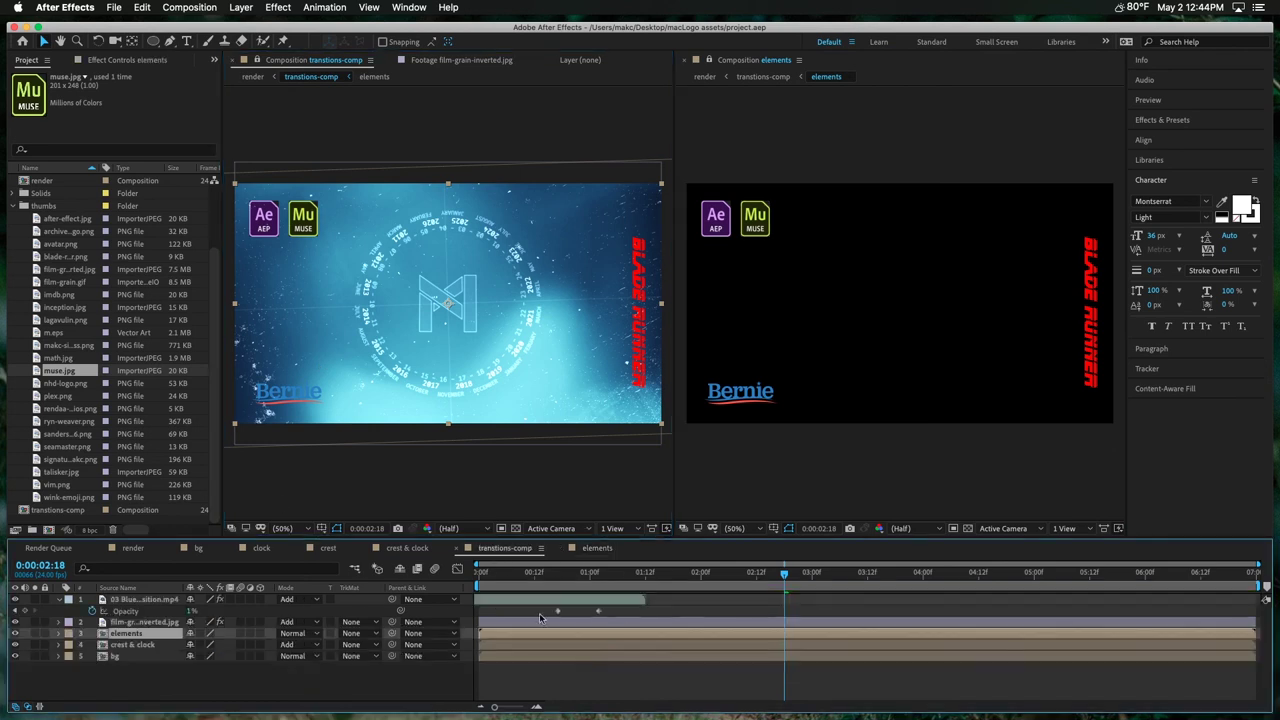
key("Home")
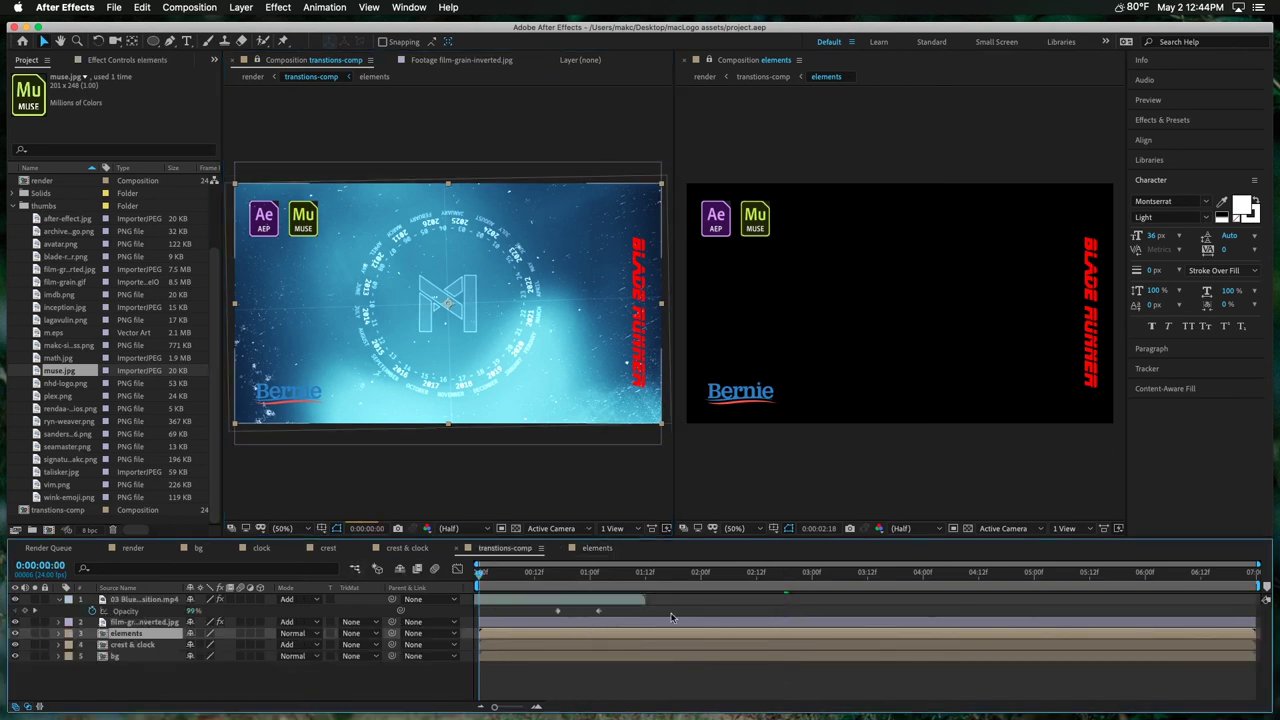
left_click(15, 622)
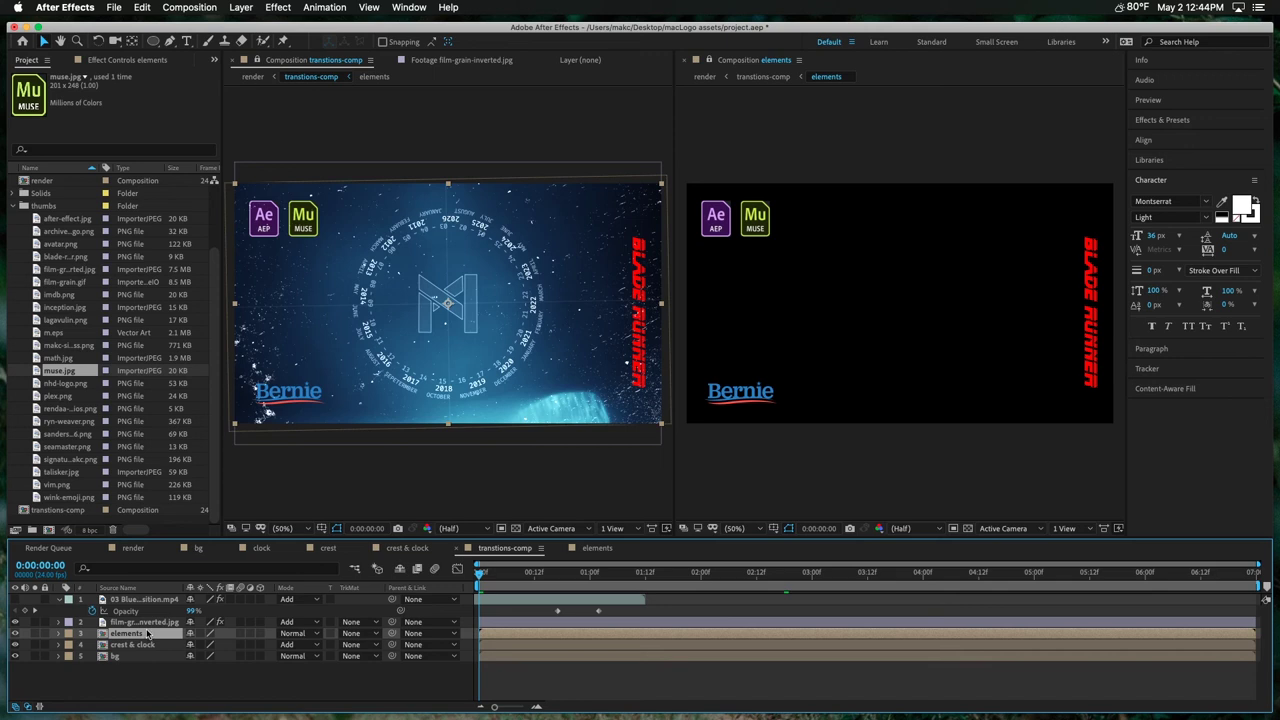
Step: Keyframe the elements layer's Scale at 100% and Rotation at 0° at 0:00:06:23, with no keyframes left at the start
key("s")
key("shift+r")
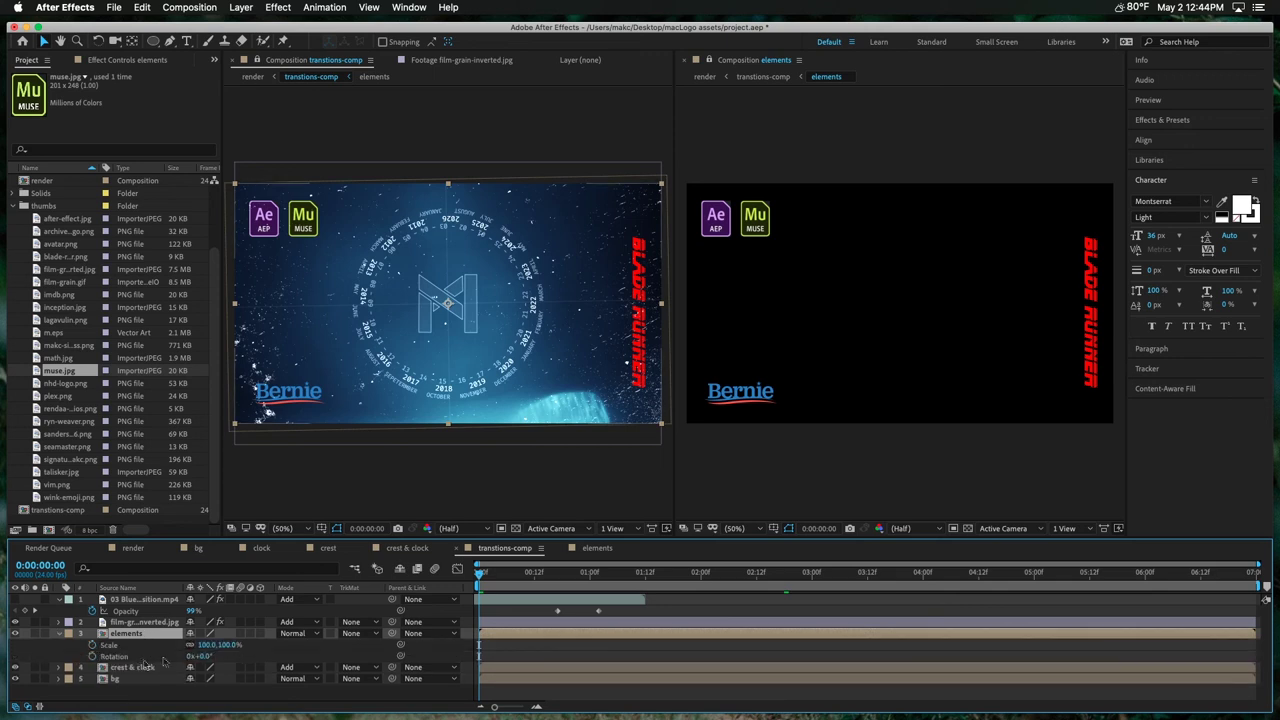
key("alt+shift+s")
key("alt+shift+r")
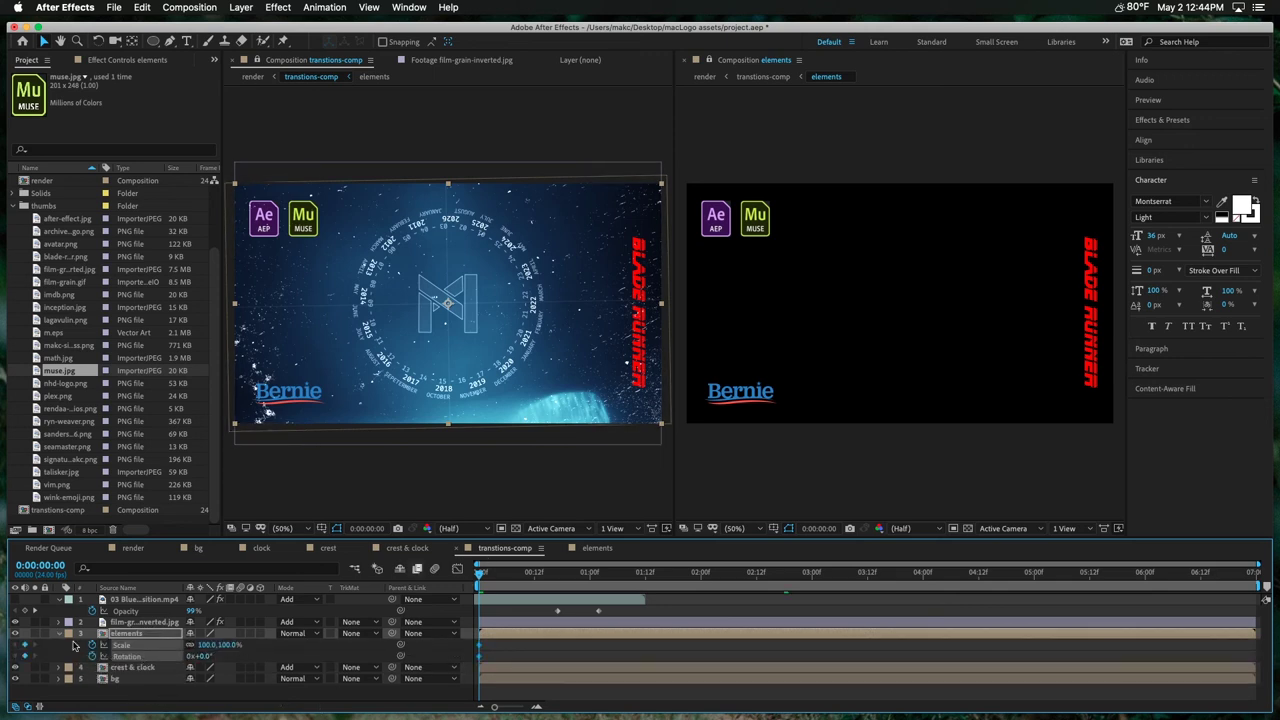
left_click(93, 656)
left_click_drag(1154, 578, 1256, 578)
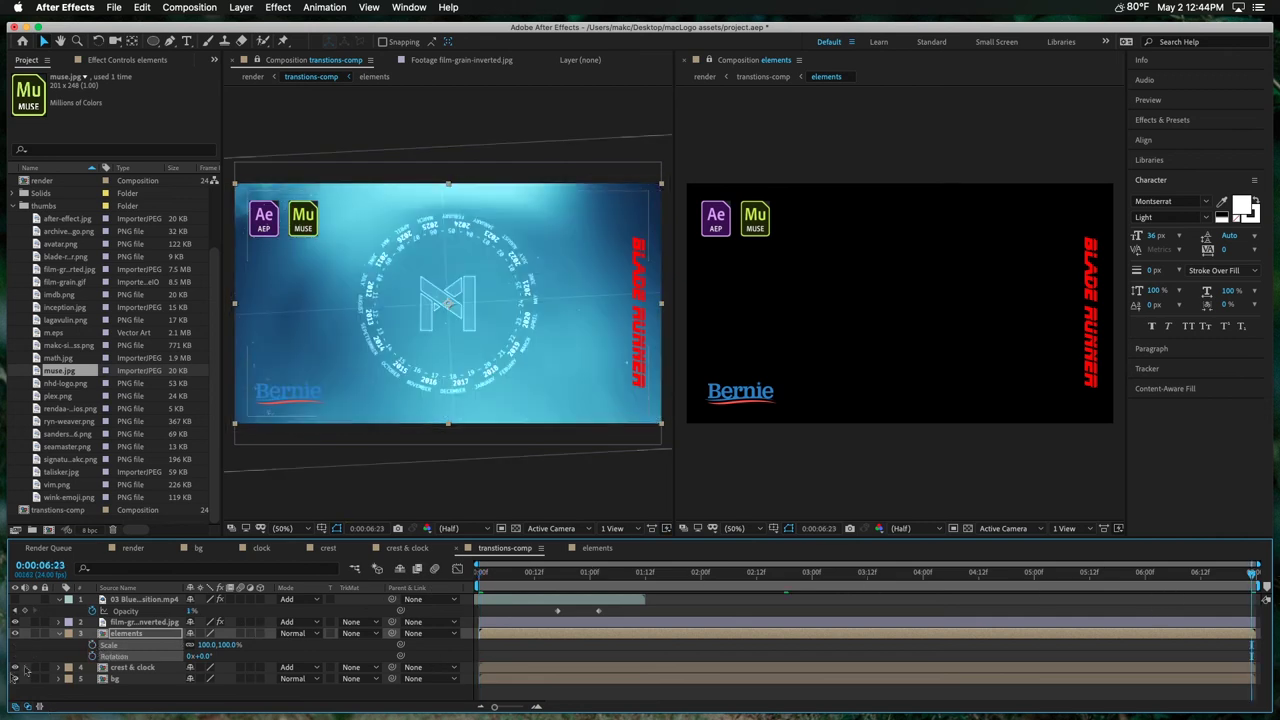
left_click(92, 645)
Step: At 0:00:00:00, set the elements layer's Rotation to 3° and enlarge its Scale above 100%, and preview the motion to 0:00:00:14
left_click_drag(567, 577, 381, 585)
key("space")
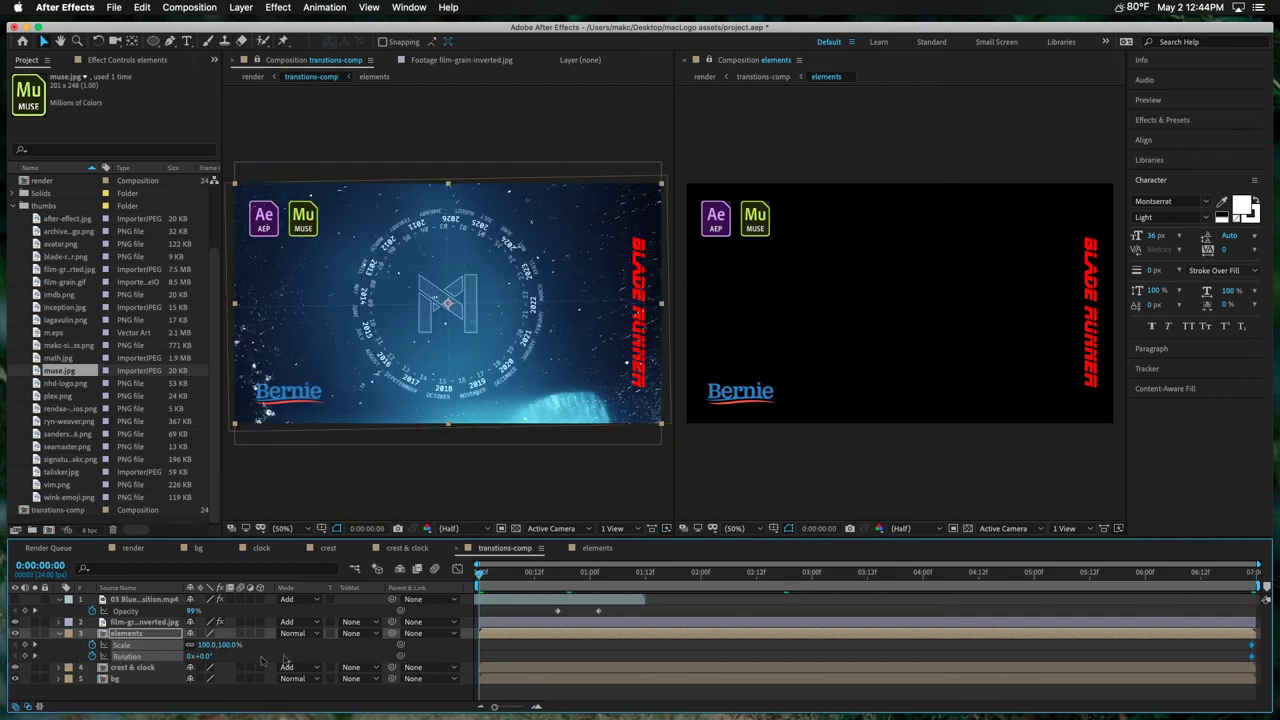
left_click_drag(199, 656, 202, 656)
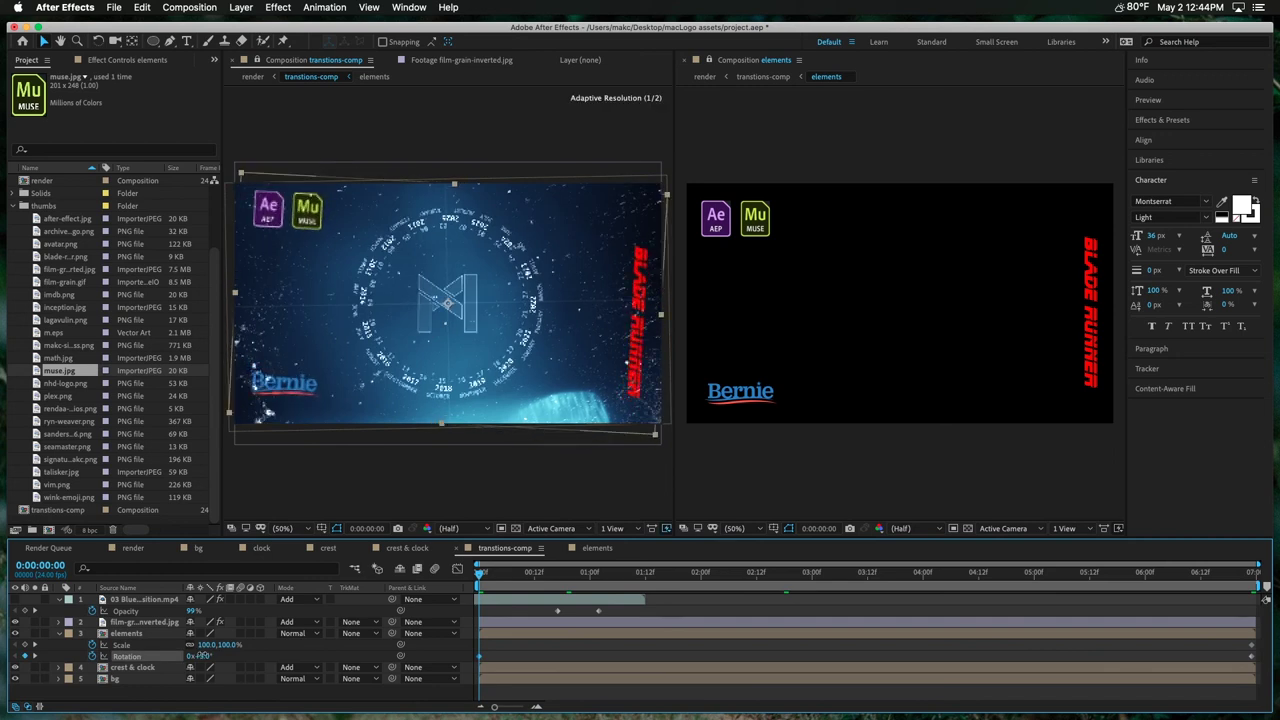
key("space")
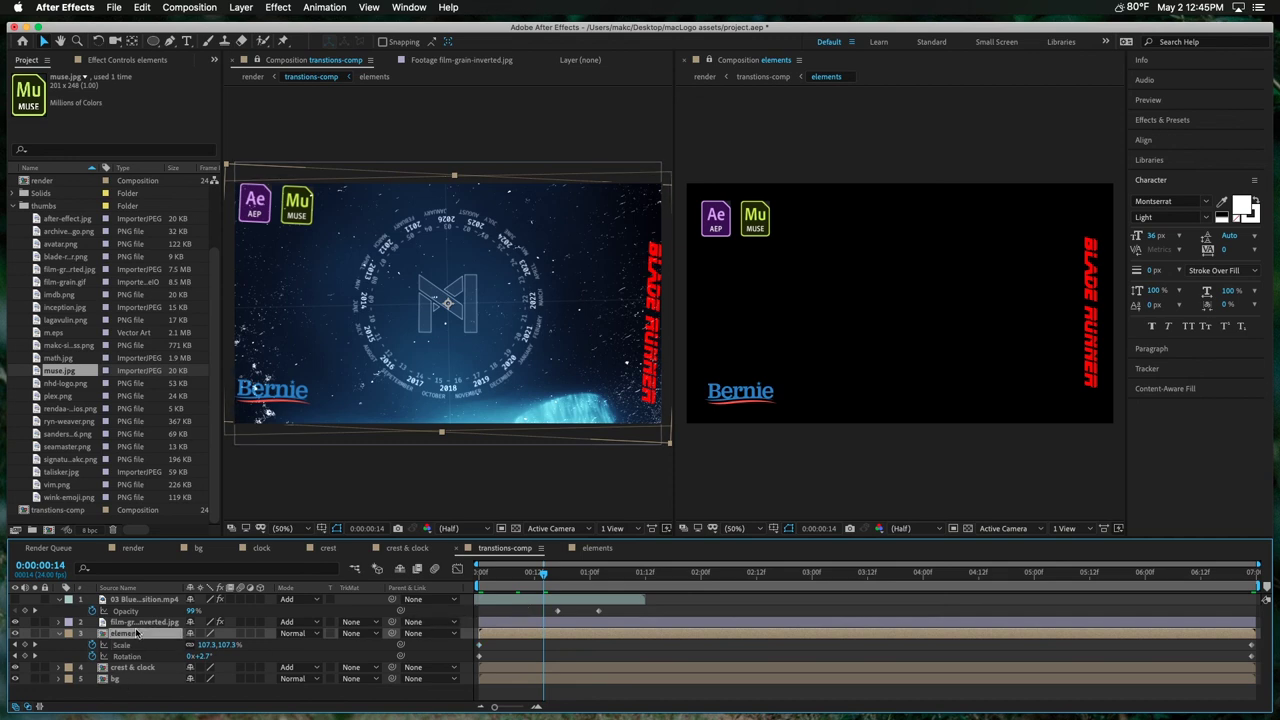
Step: Apply a Tint effect to the elements layer with Amount to Tint at 76%
key("ctrl+space")
type("tint")
key("Return")
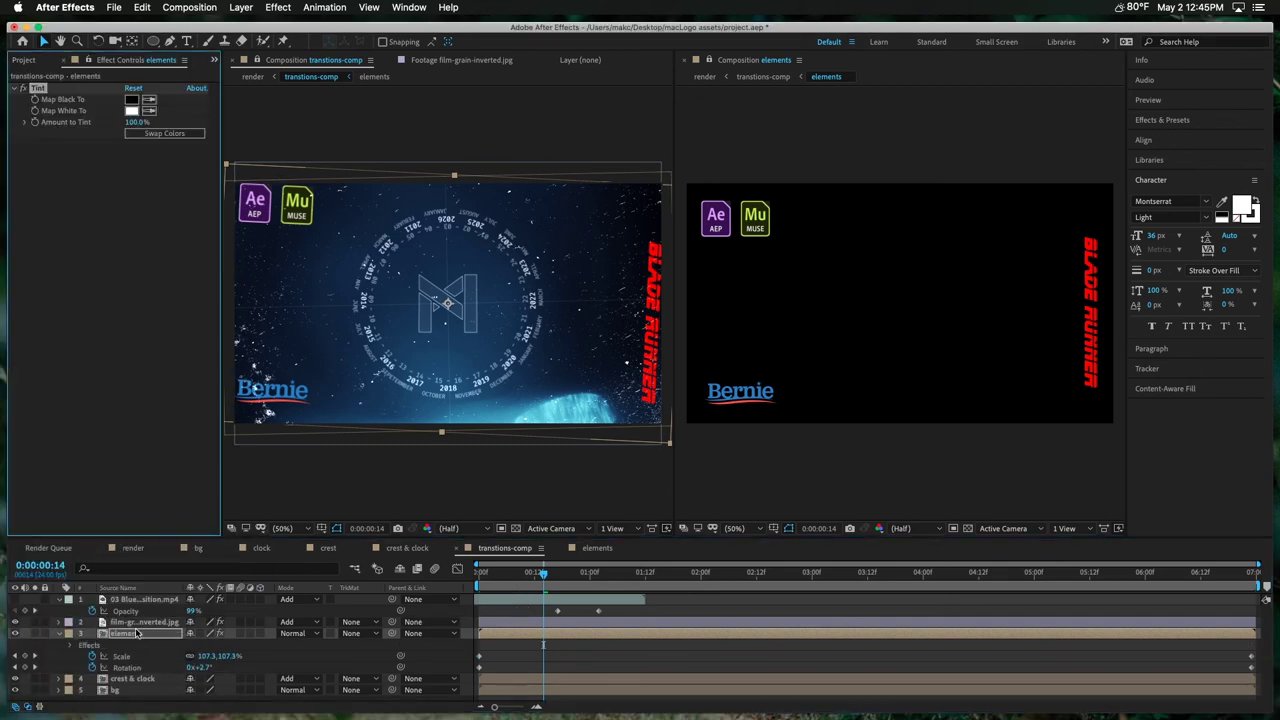
left_click_drag(138, 122, 131, 122)
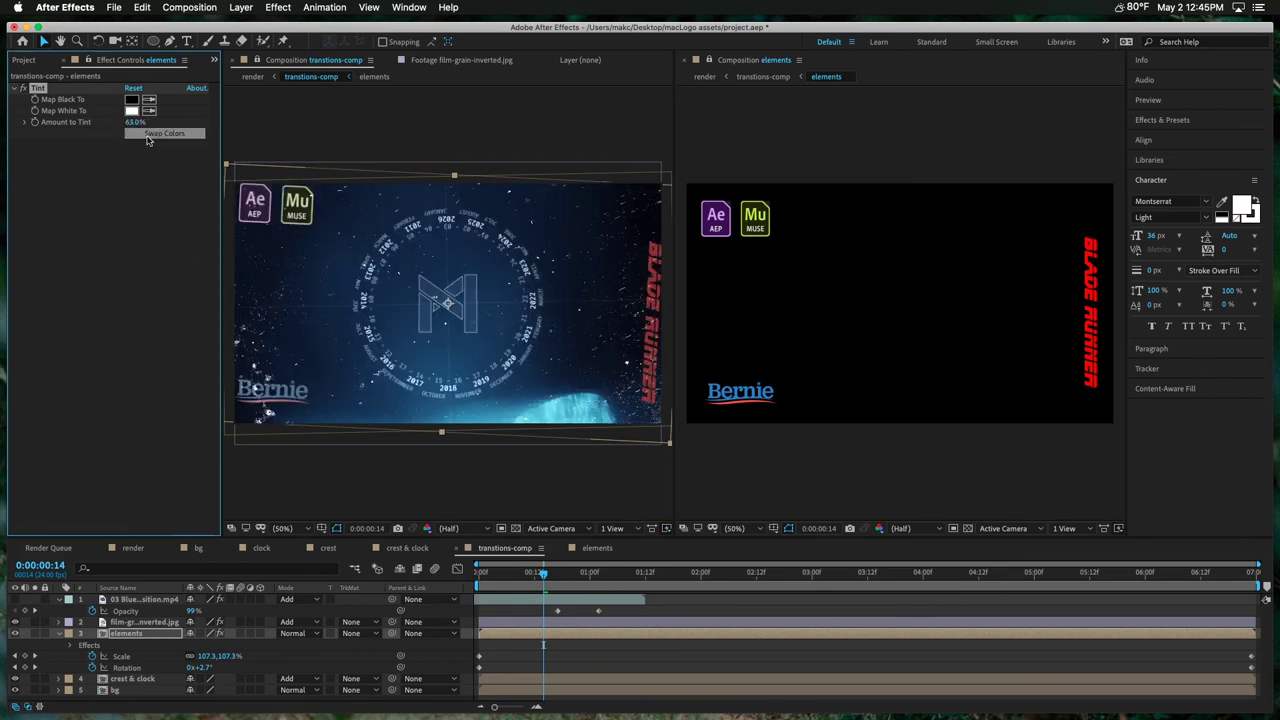
left_click_drag(137, 122, 150, 122)
Step: Set the elements layer's blending mode to Add and its Opacity to 60%
left_click(236, 650)
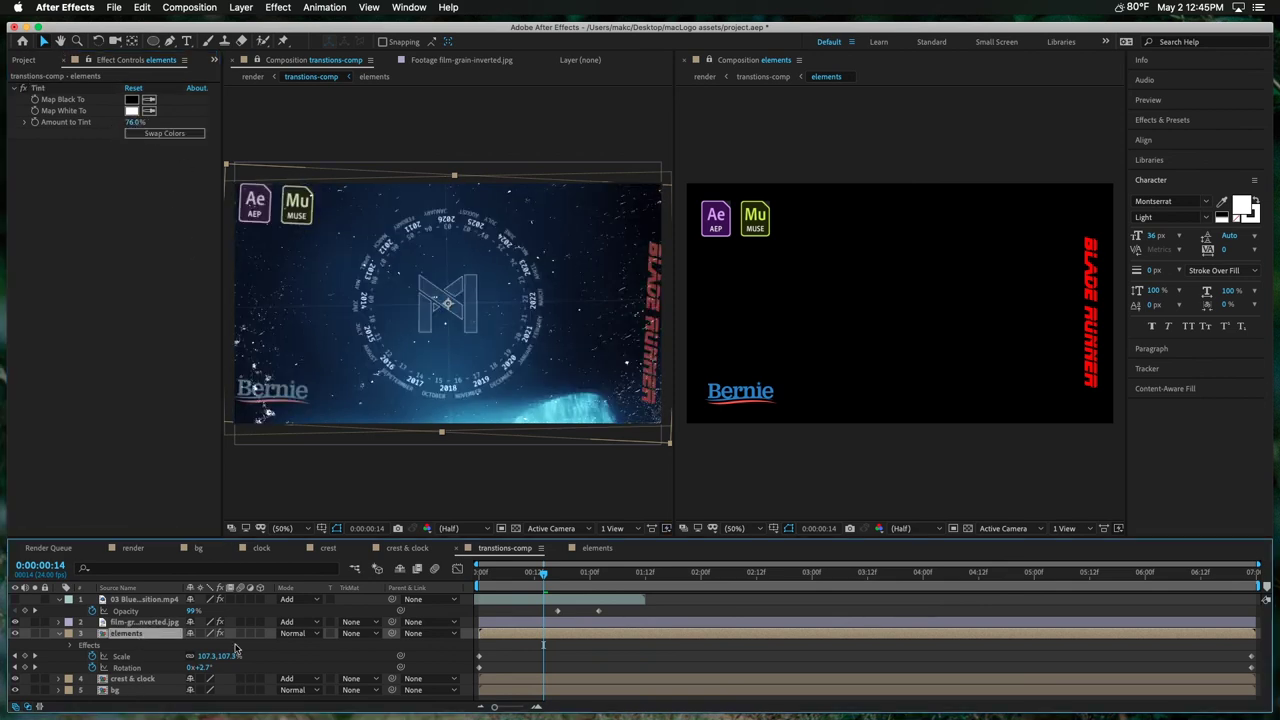
left_click(302, 633)
left_click(318, 311)
key("t")
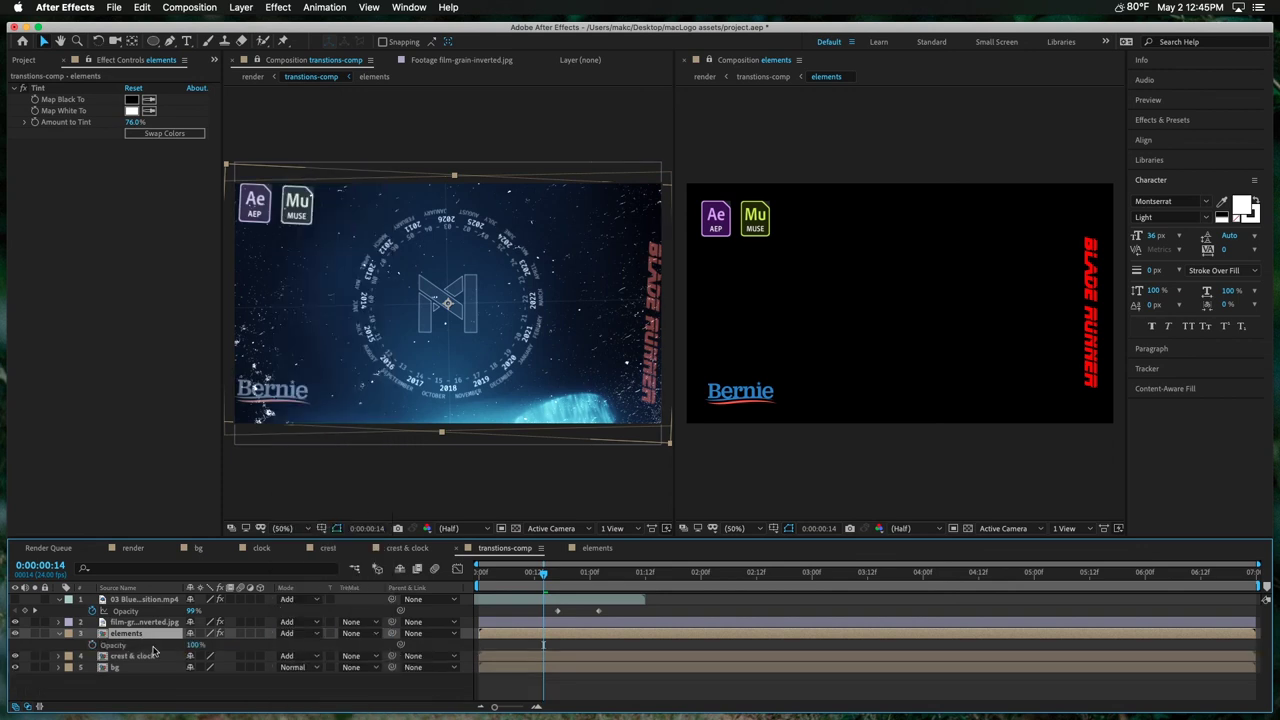
left_click(190, 645)
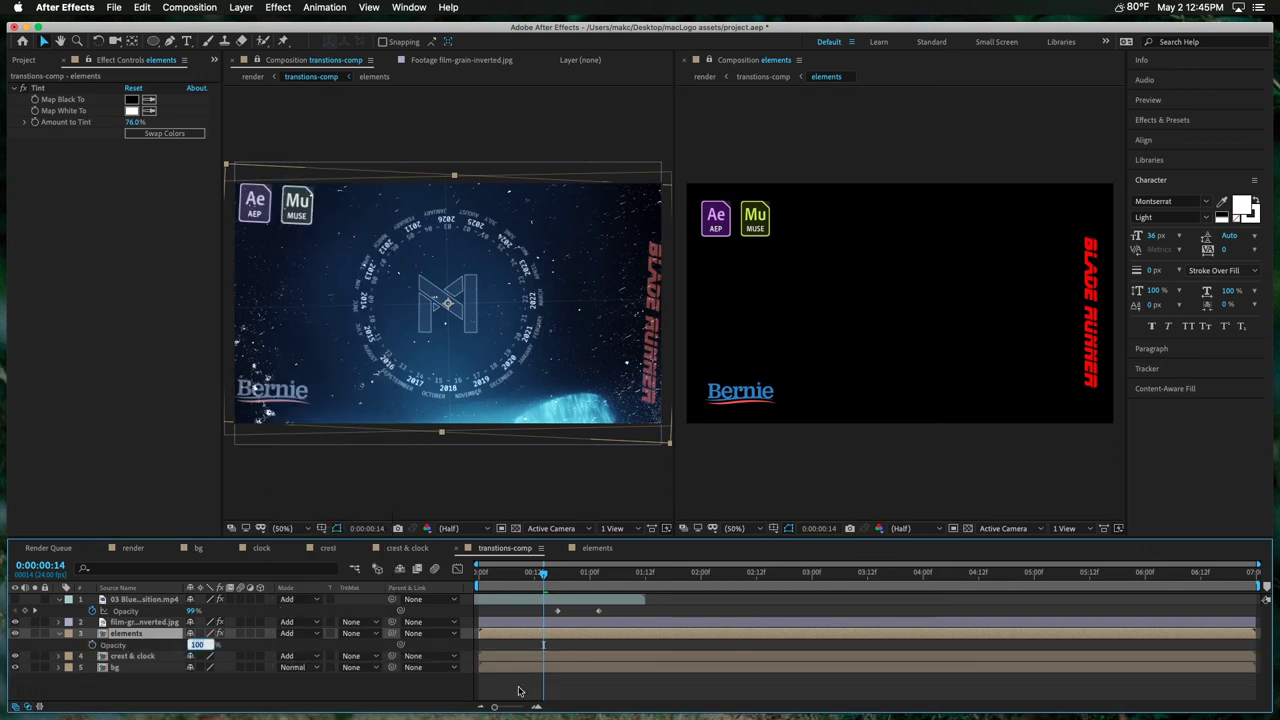
type("60")
key("Return")
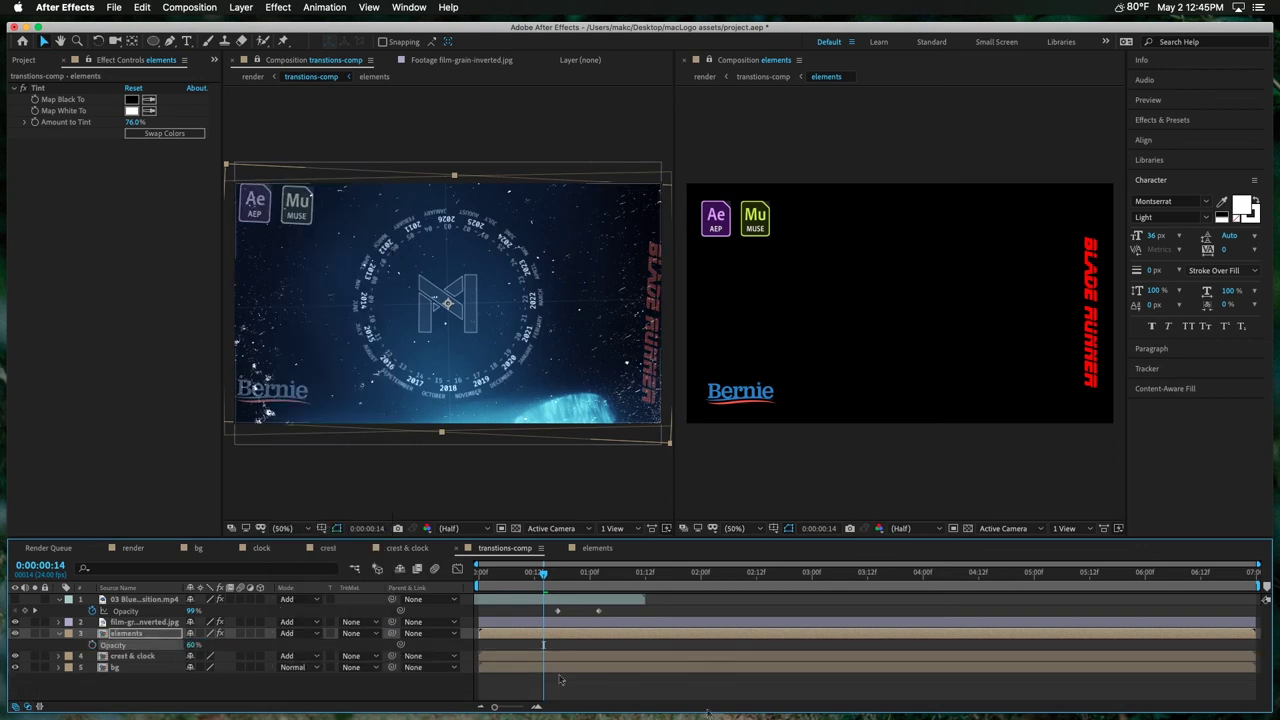
left_click(612, 676)
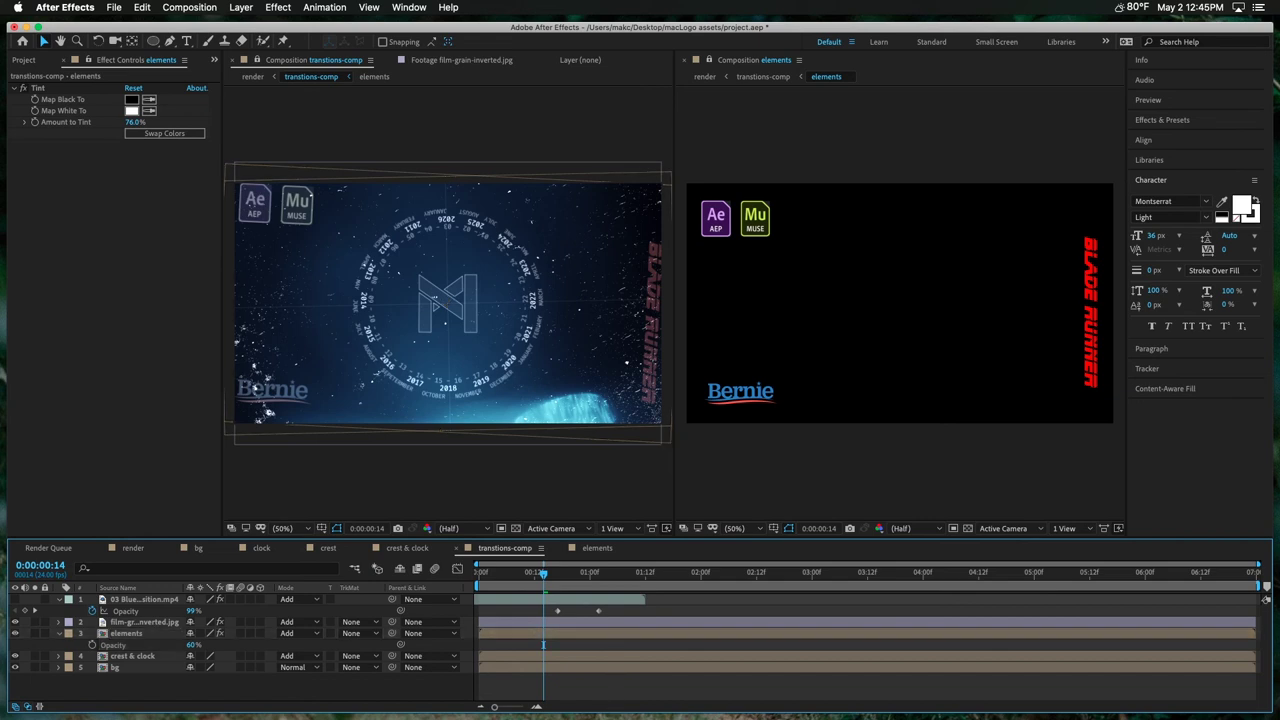
Step: Lower the elements layer's Amount to Tint to 57%, save the project, and show the project's asset list
mouse_move(136, 121)
left_mouse_down()
mouse_move(111, 121)
mouse_move(122, 124)
left_mouse_up()
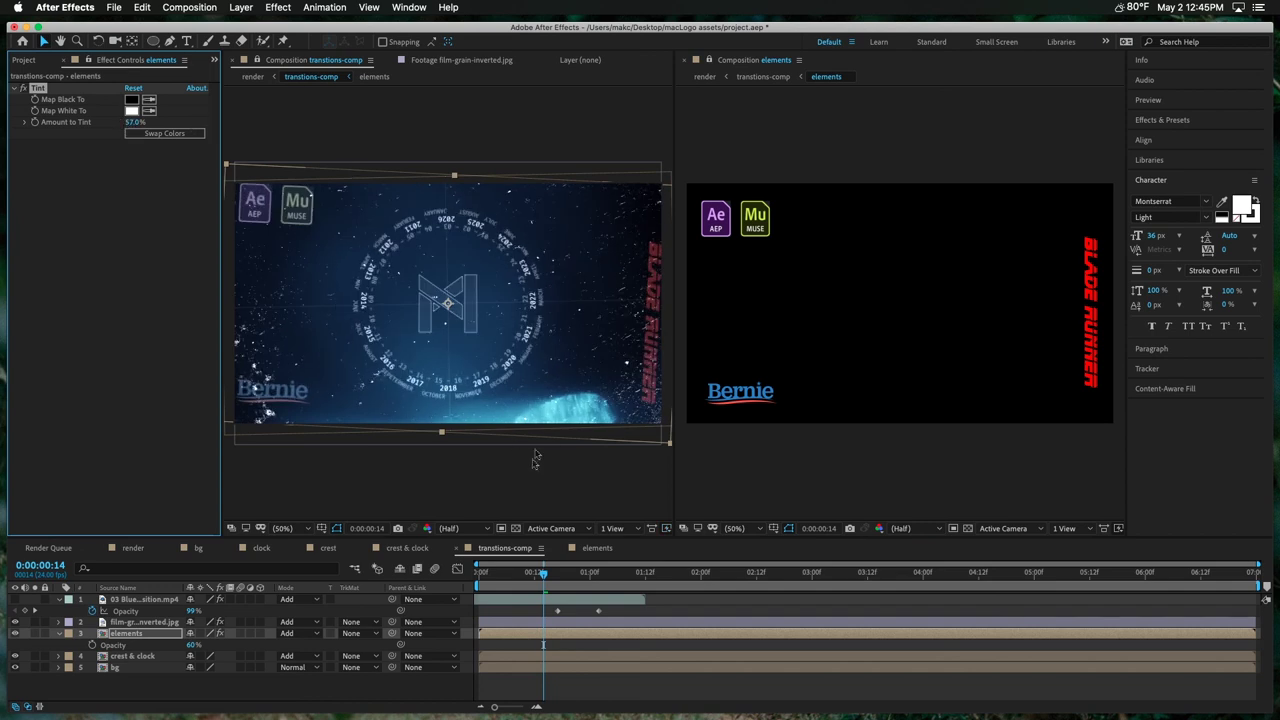
left_click(763, 491)
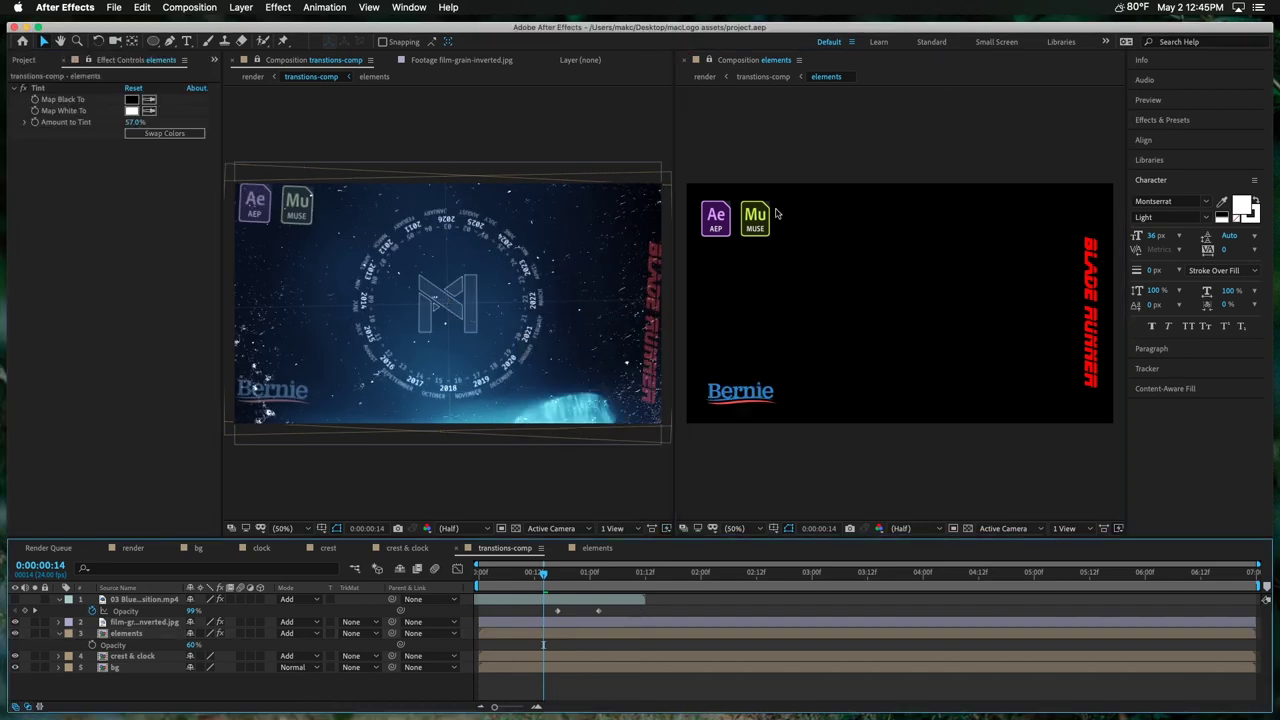
left_click(628, 113)
left_click(27, 61)
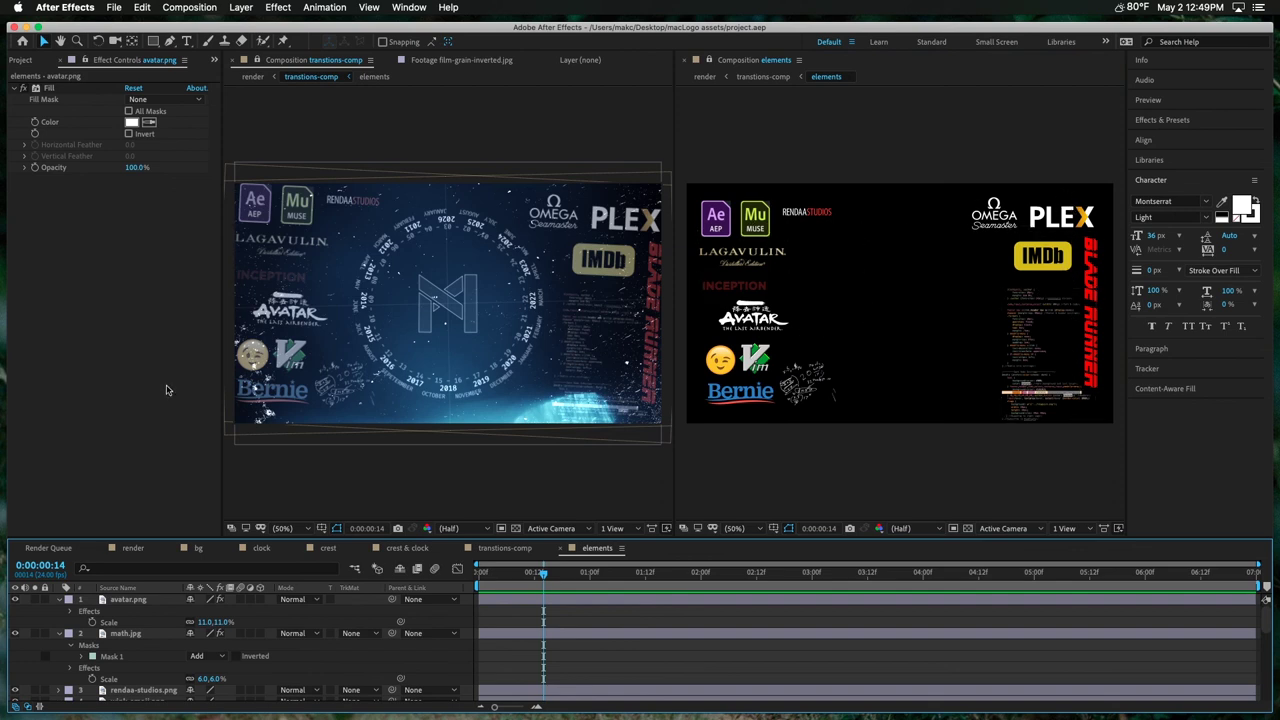
Step: Close the second viewer that shows the elements composition, leaving a single enlarged viewer
left_click(346, 289)
left_click(755, 173)
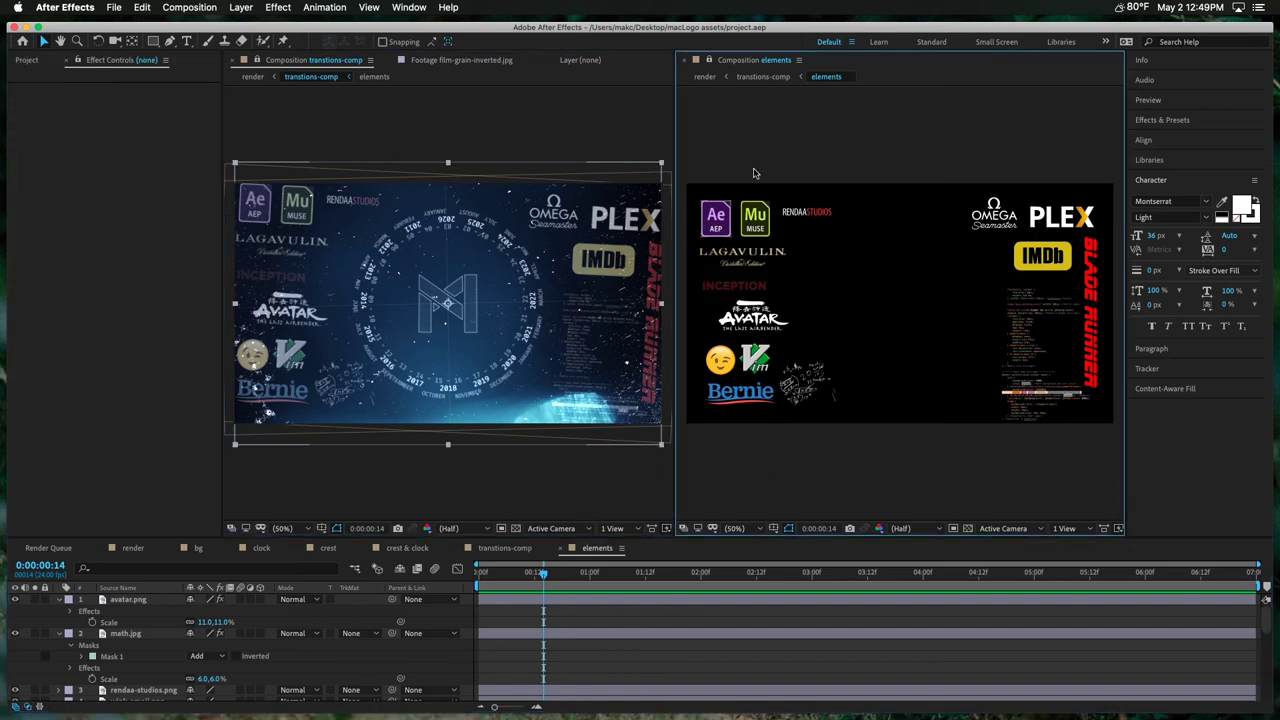
left_click(681, 63)
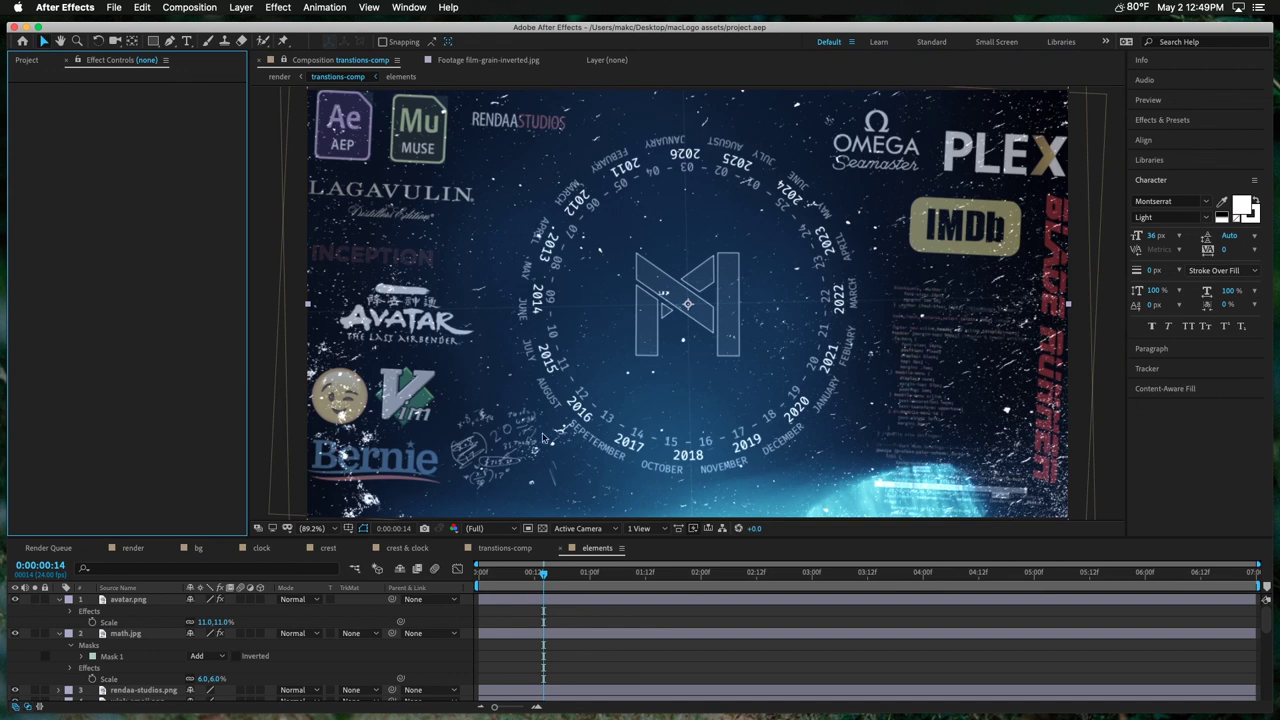
Step: Open the render composition and preview the opening animation through to 0:00:01:19
left_click(141, 554)
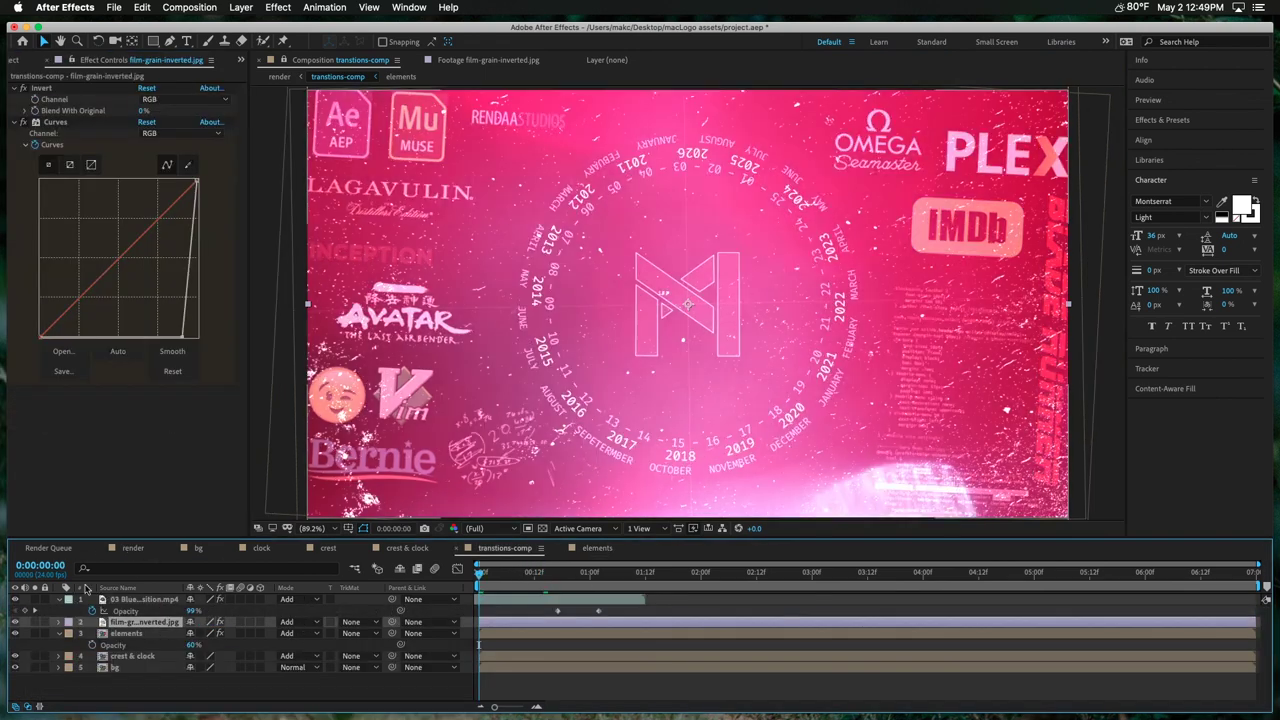
left_click(131, 549)
left_click_drag(525, 576, 572, 585)
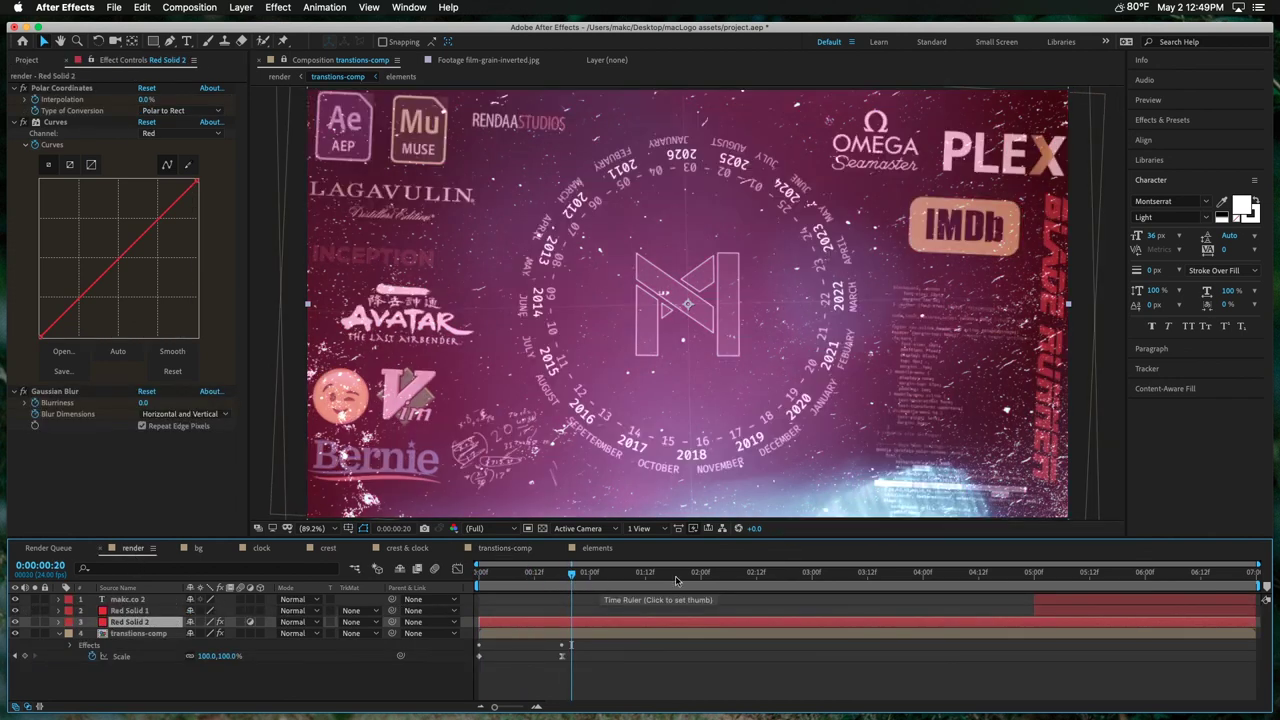
left_click(677, 576)
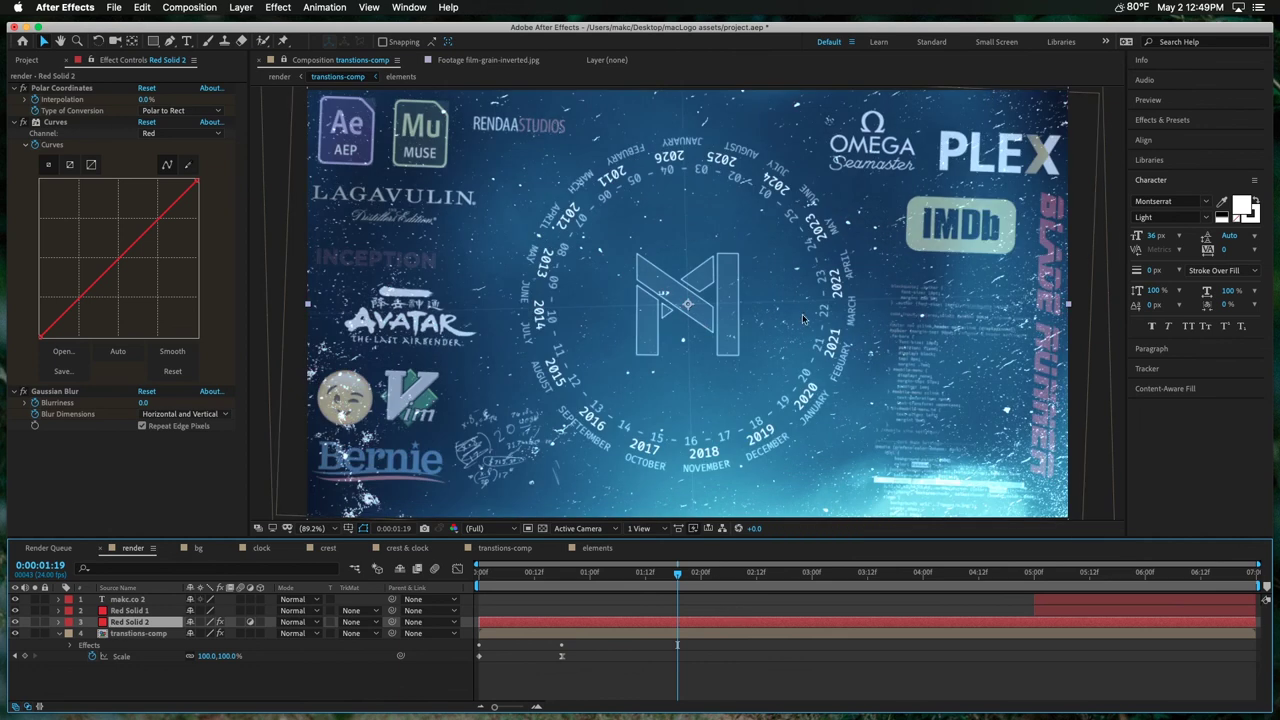
Step: In the elements composition, collapse the avatar.png and math.jpg layer properties and expand the rendaa-studios.png layer
left_click(590, 550)
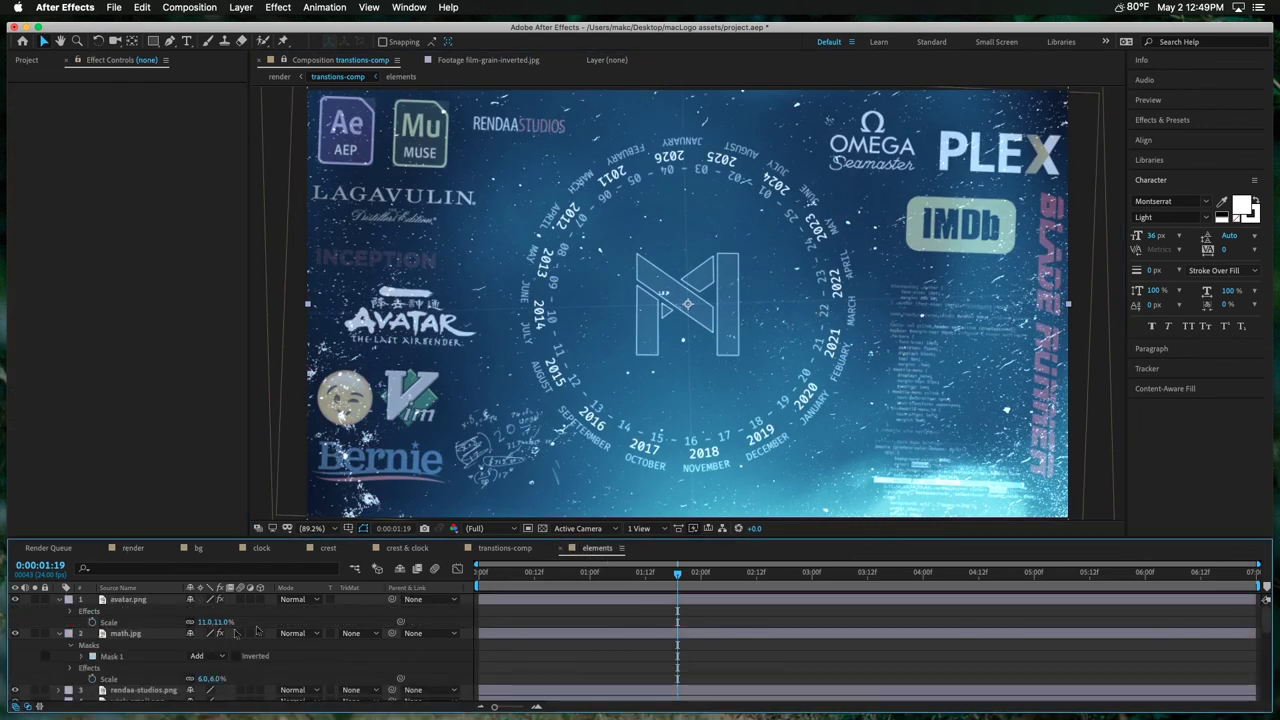
left_click(58, 600)
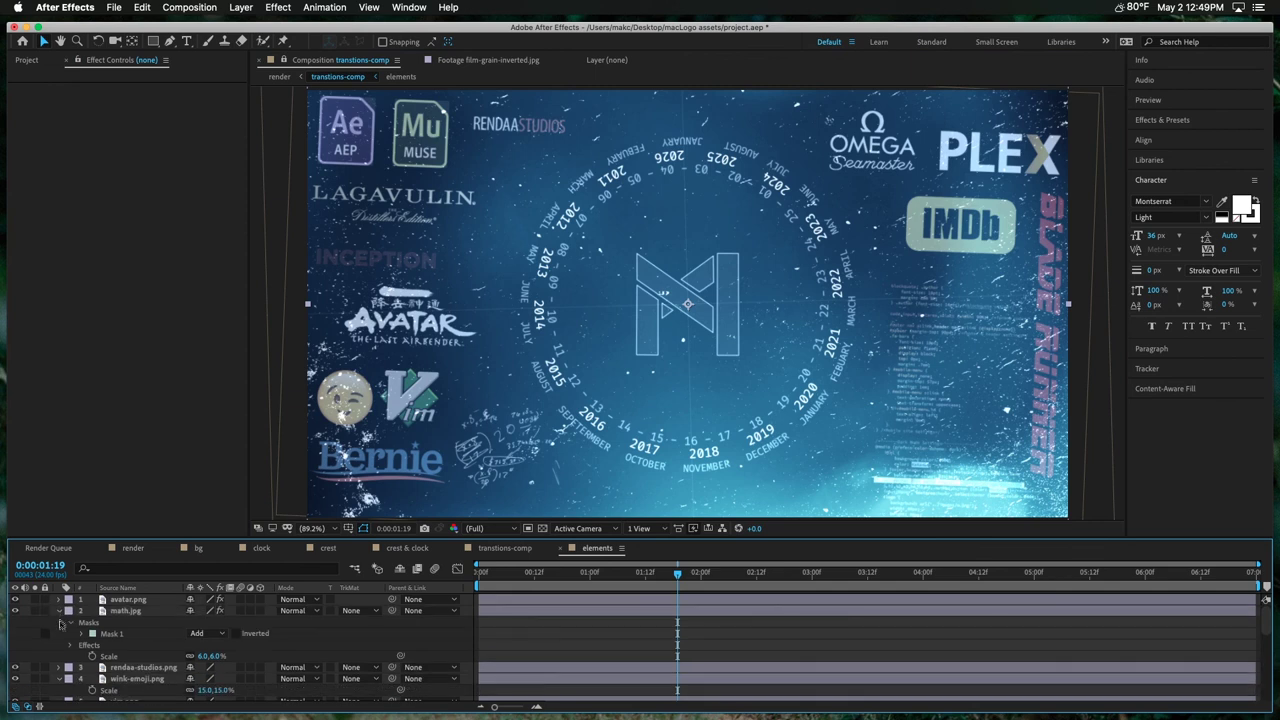
left_click(58, 610)
left_click(58, 622)
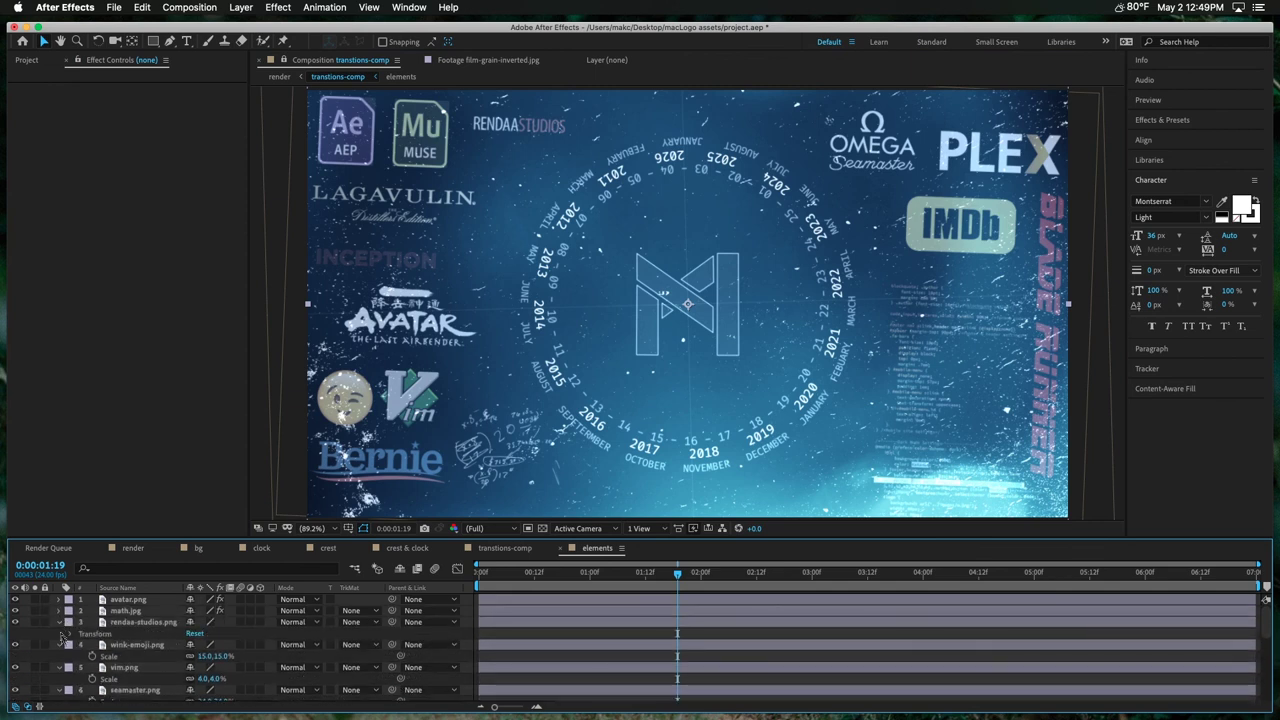
left_click(15, 600)
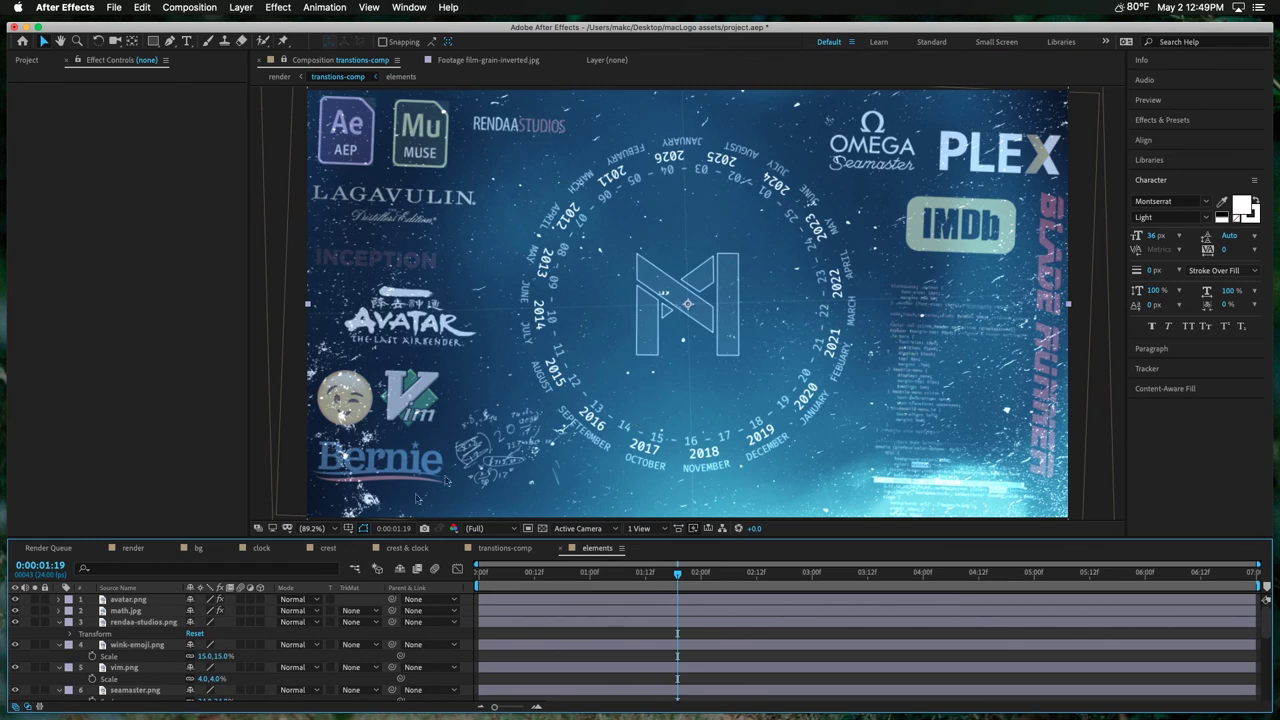
Step: Return to the render composition and save the project
left_click(133, 548)
left_click(599, 663)
key("super+s")
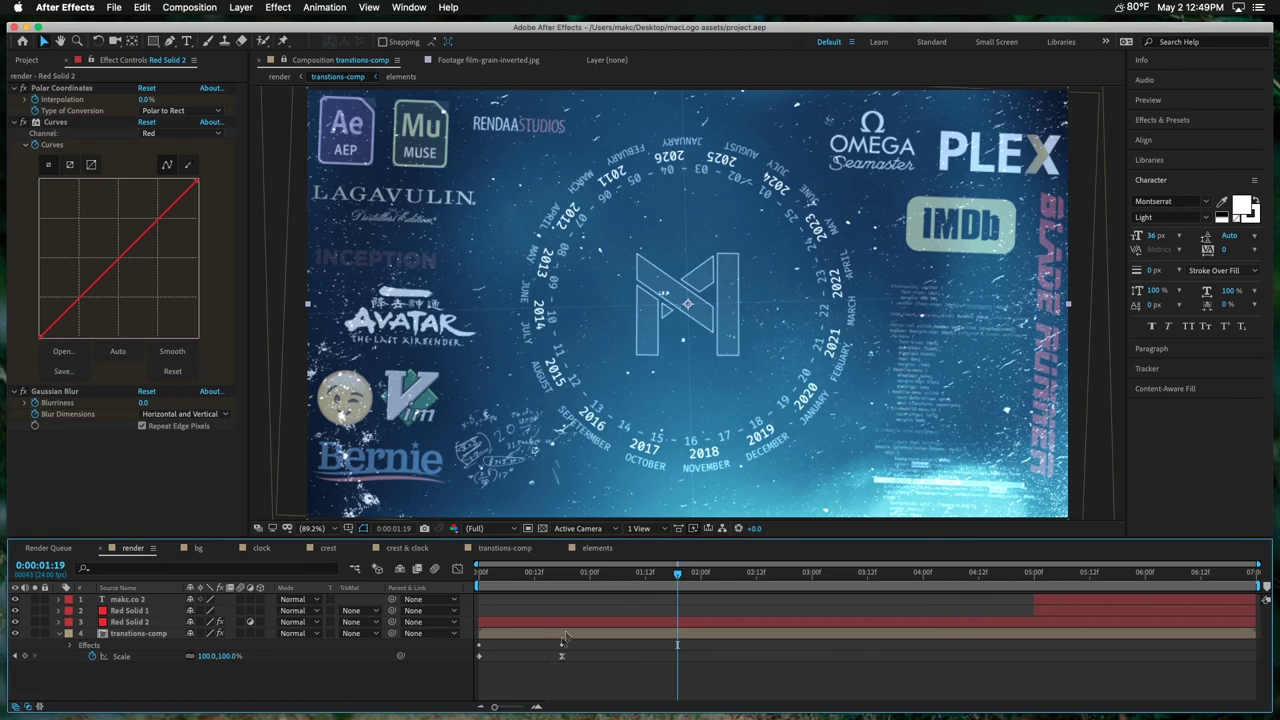
key("super+y")
type("snow")
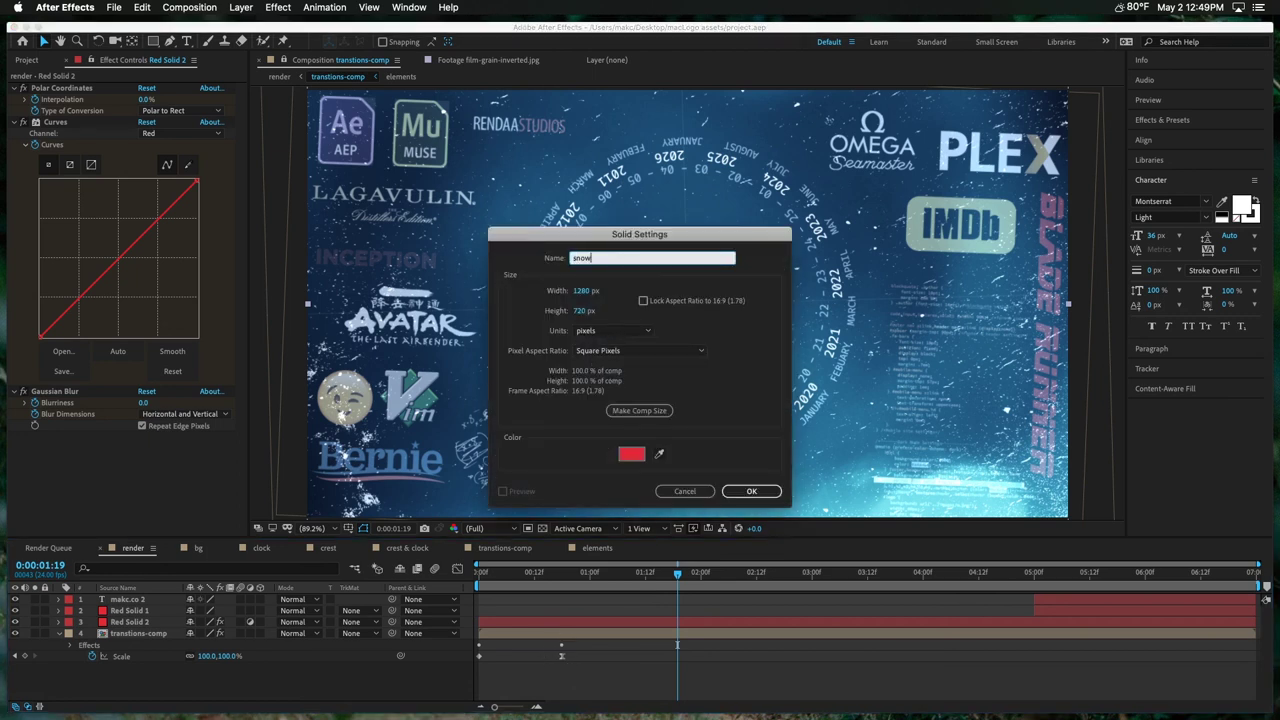
left_click(632, 454)
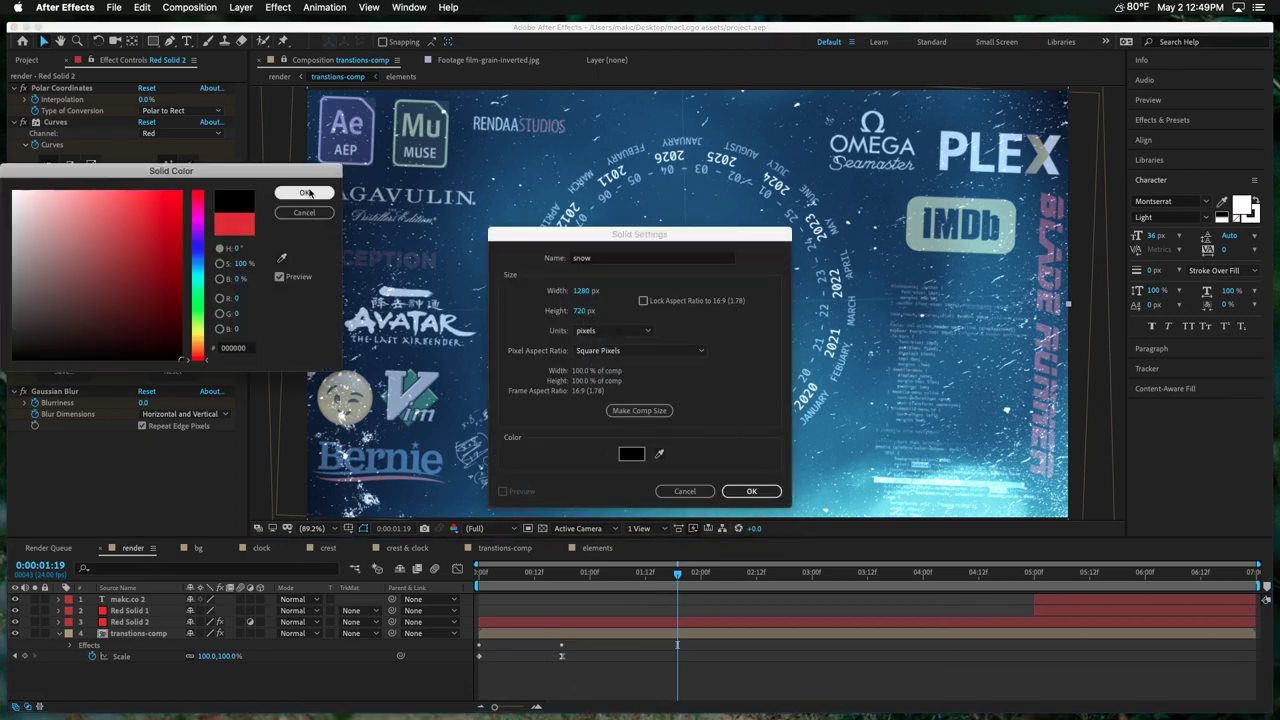
left_click(306, 192)
left_click(751, 491)
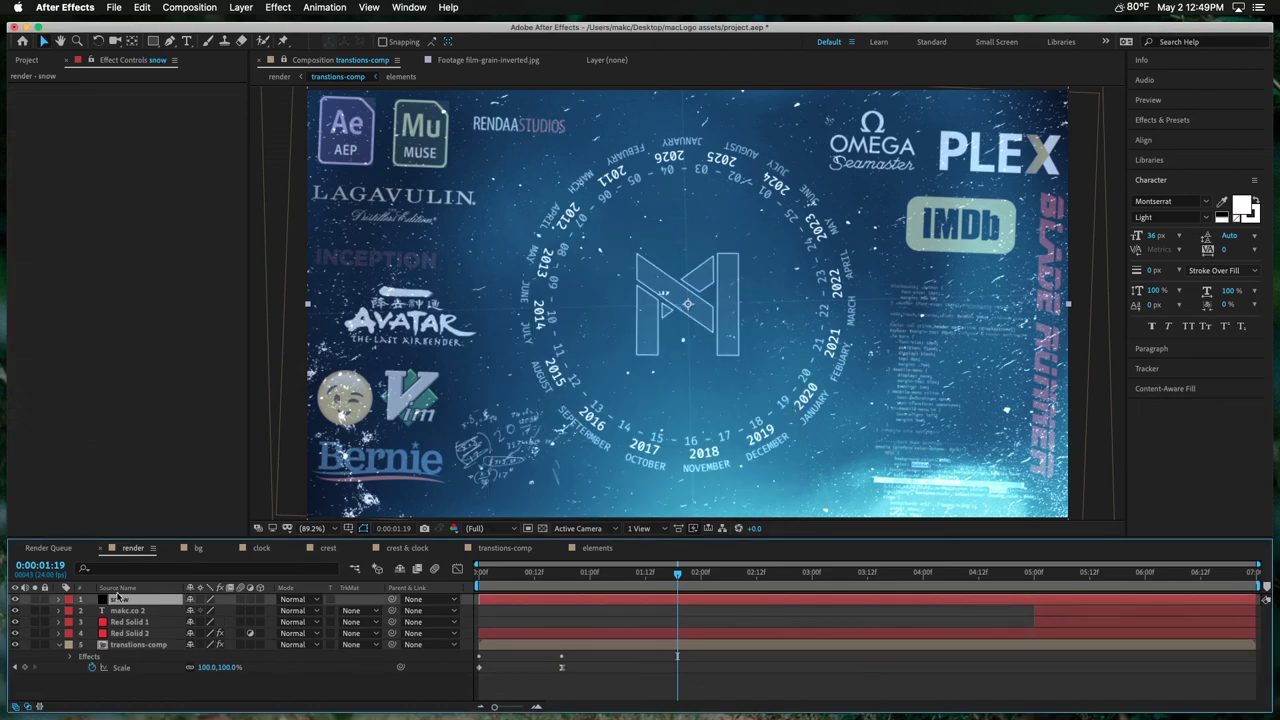
Step: Go to 0:00:00:00, search the effects for snow, and apply CC Snowfall to the snow solid
left_click_drag(569, 574, 479, 573)
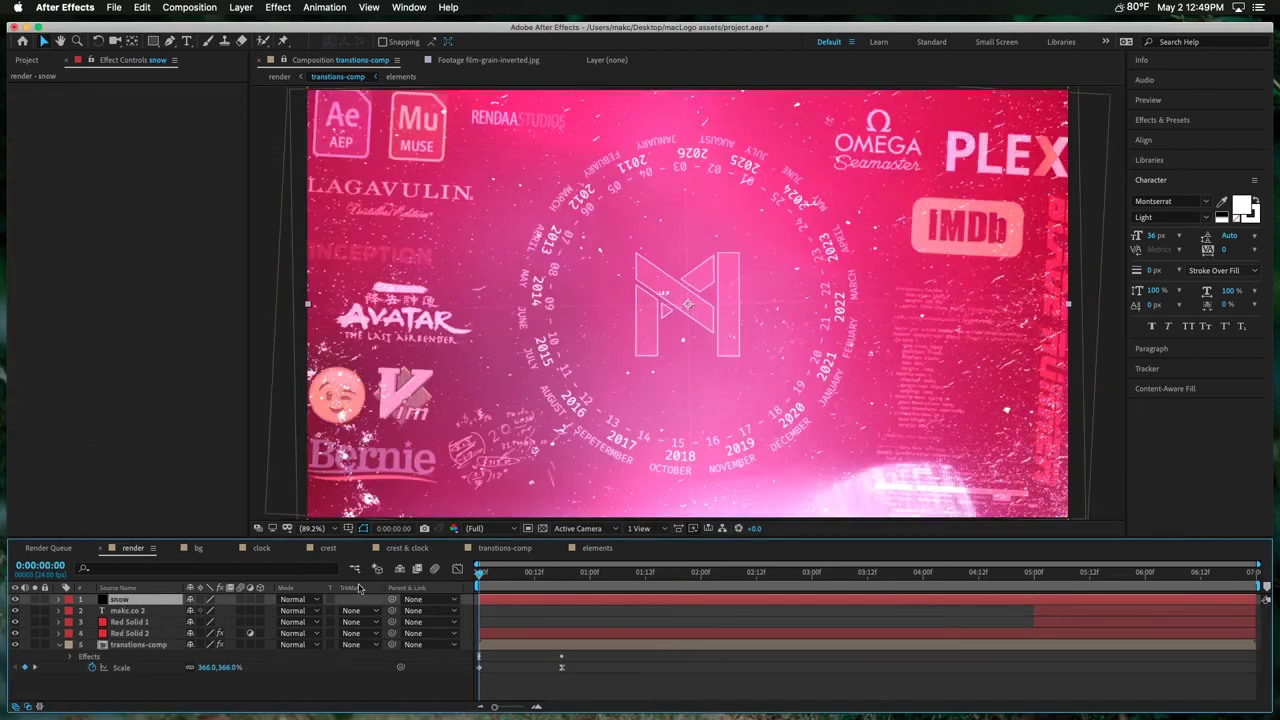
left_click(1249, 123)
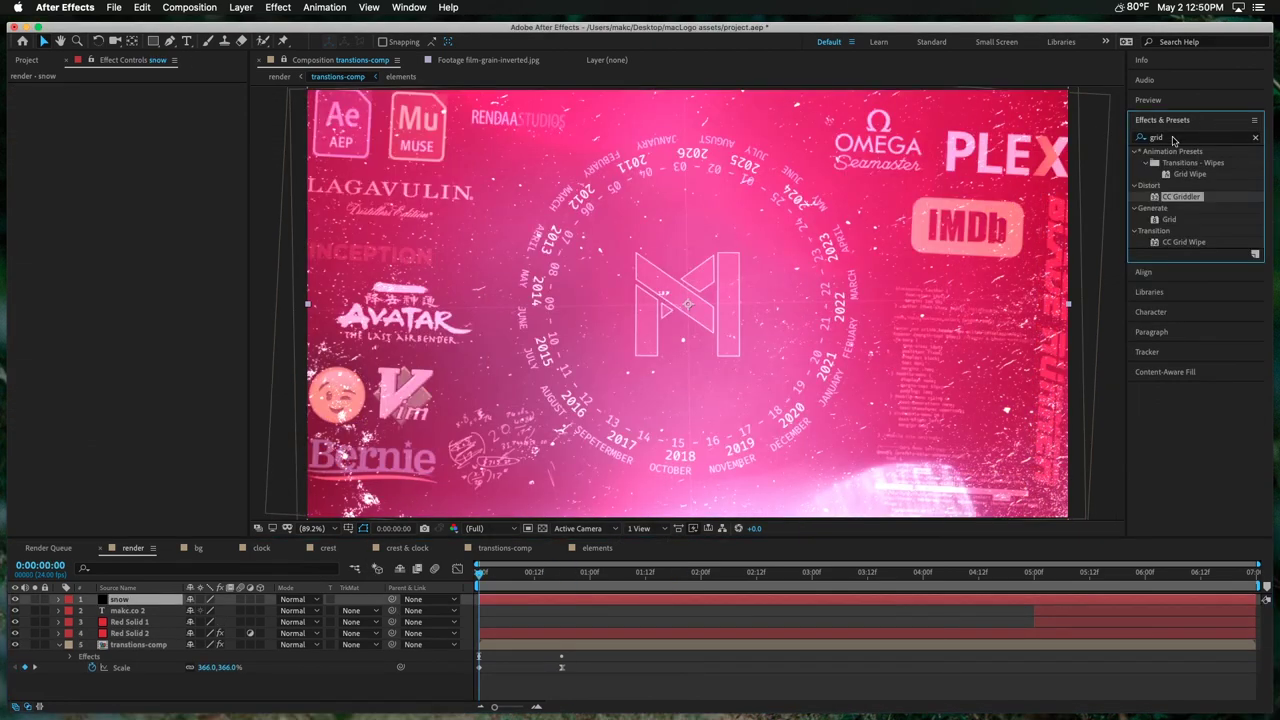
type("snow")
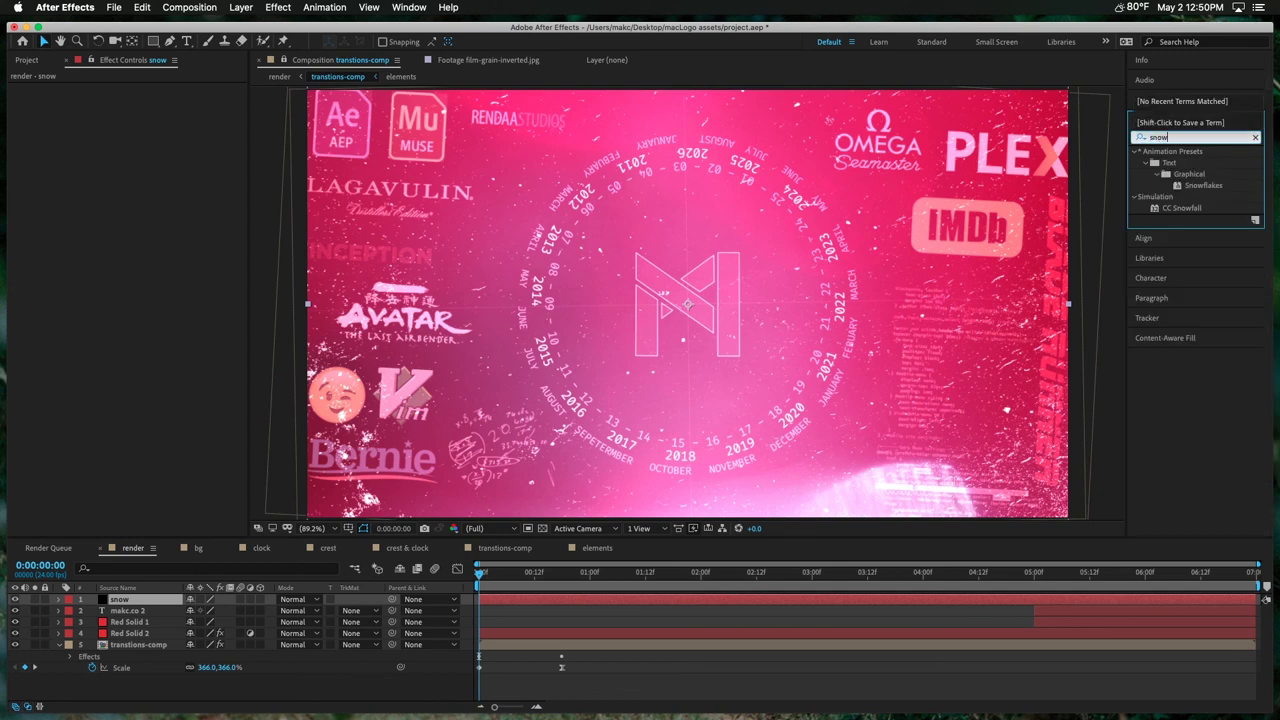
left_click_drag(1181, 209, 140, 600)
left_click(295, 600)
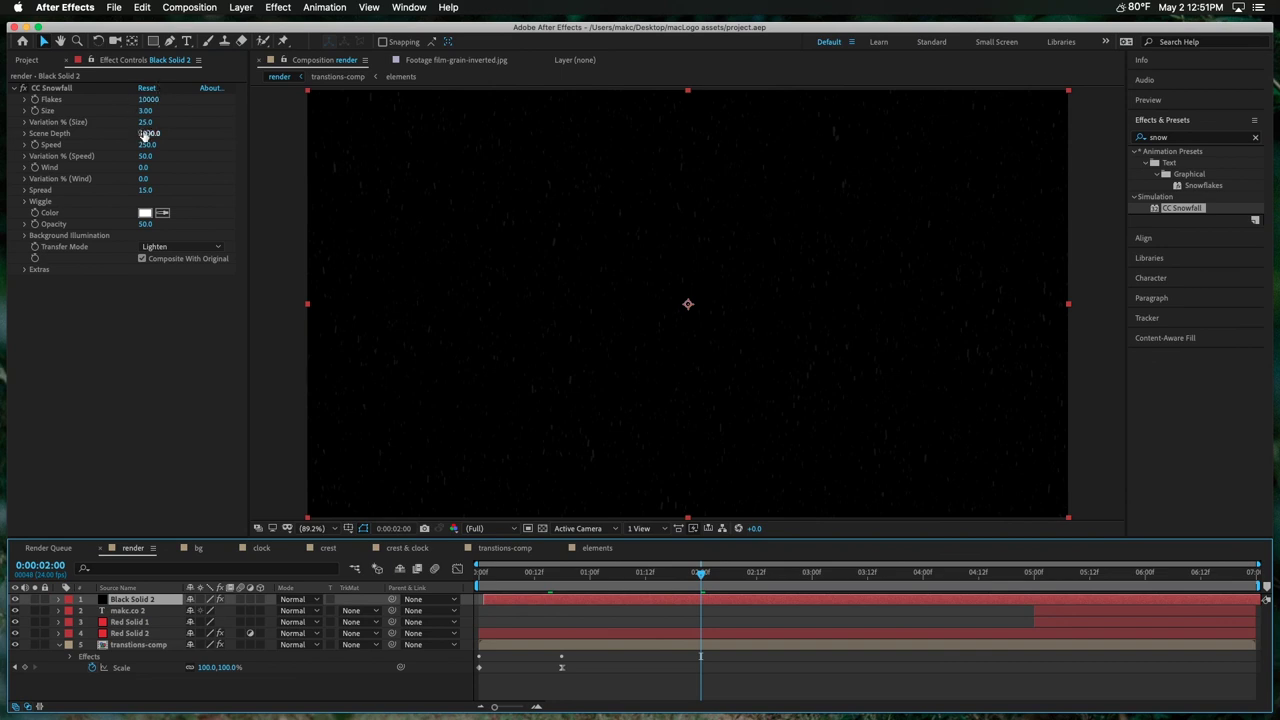
Step: Set the CC Snowfall flake Size to 8.76 and its Opacity to 100
left_click_drag(141, 113, 176, 115)
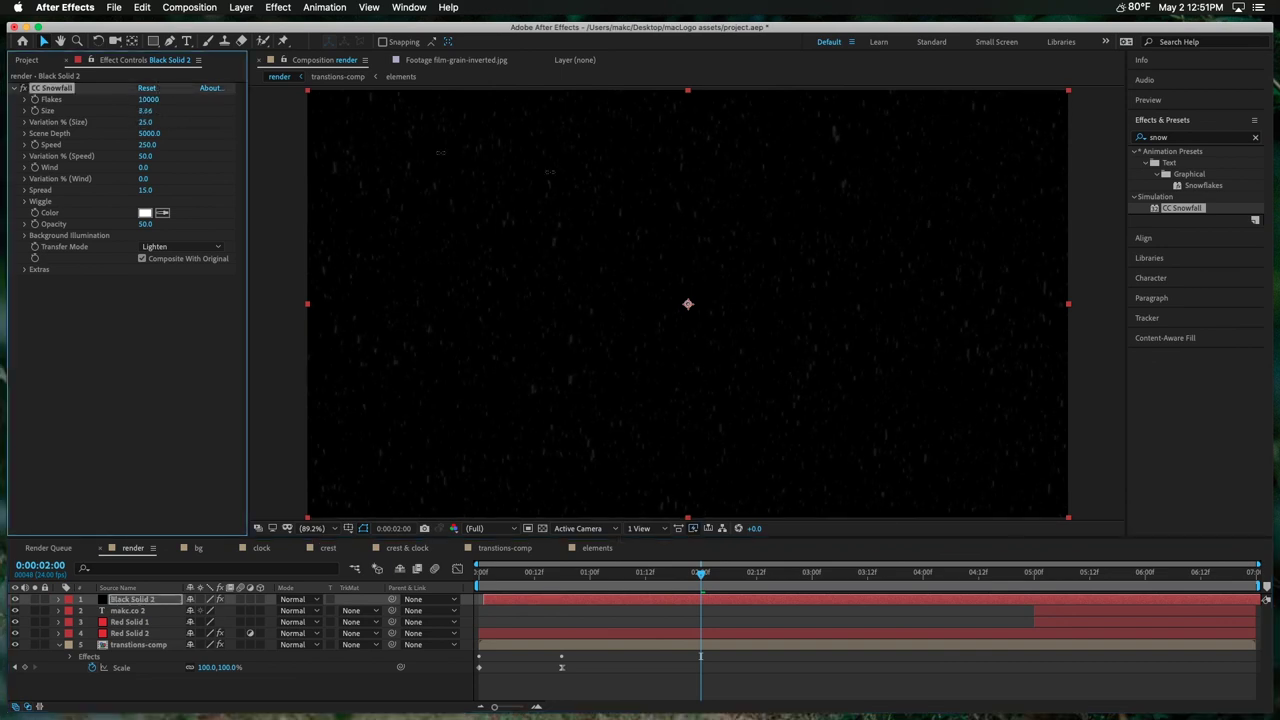
key("shift+Page_Down")
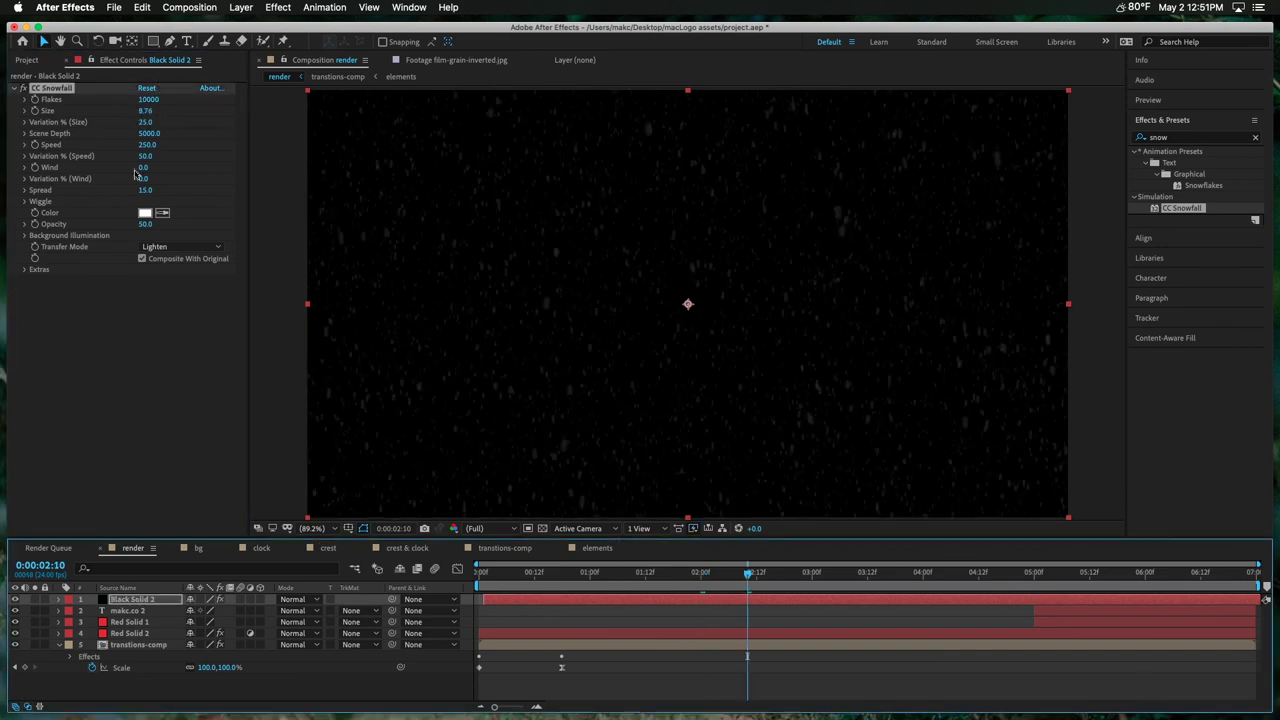
left_click_drag(145, 224, 497, 350)
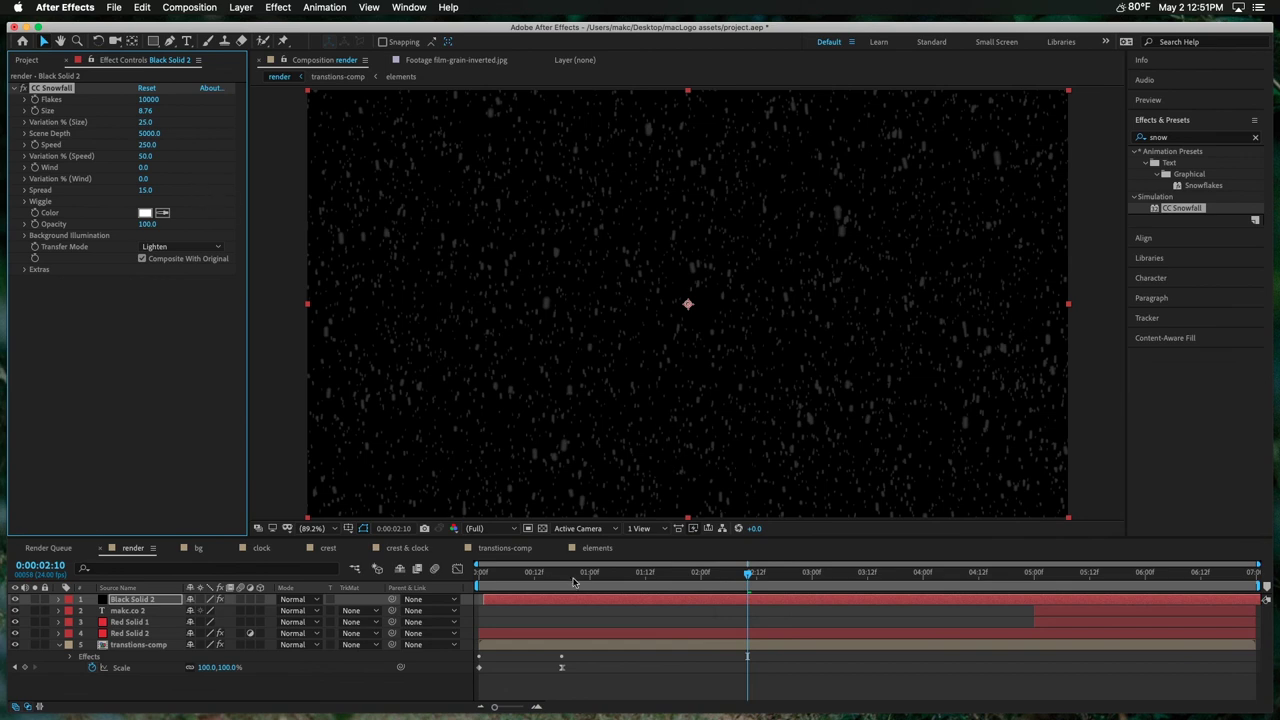
Step: Set the snowfall solid's blending mode to Add and check the result at 0:00:01:21
left_click_drag(576, 578, 608, 578)
left_click(302, 606)
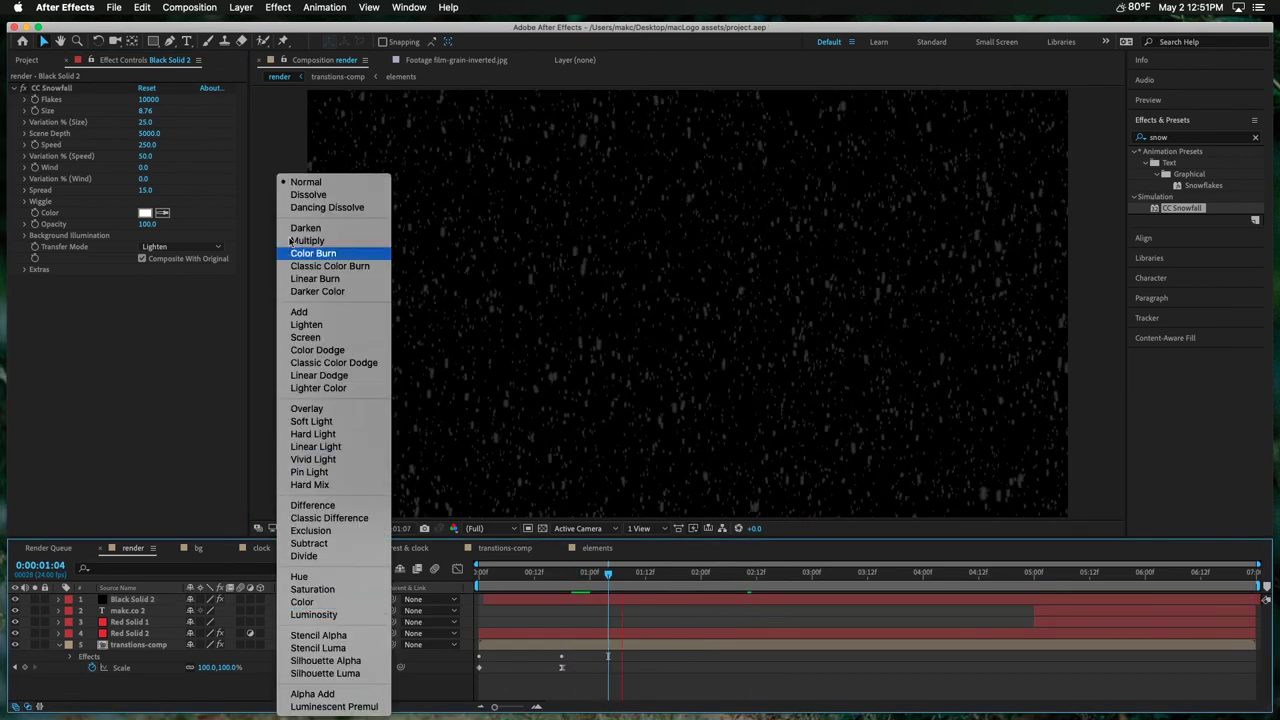
left_click(310, 312)
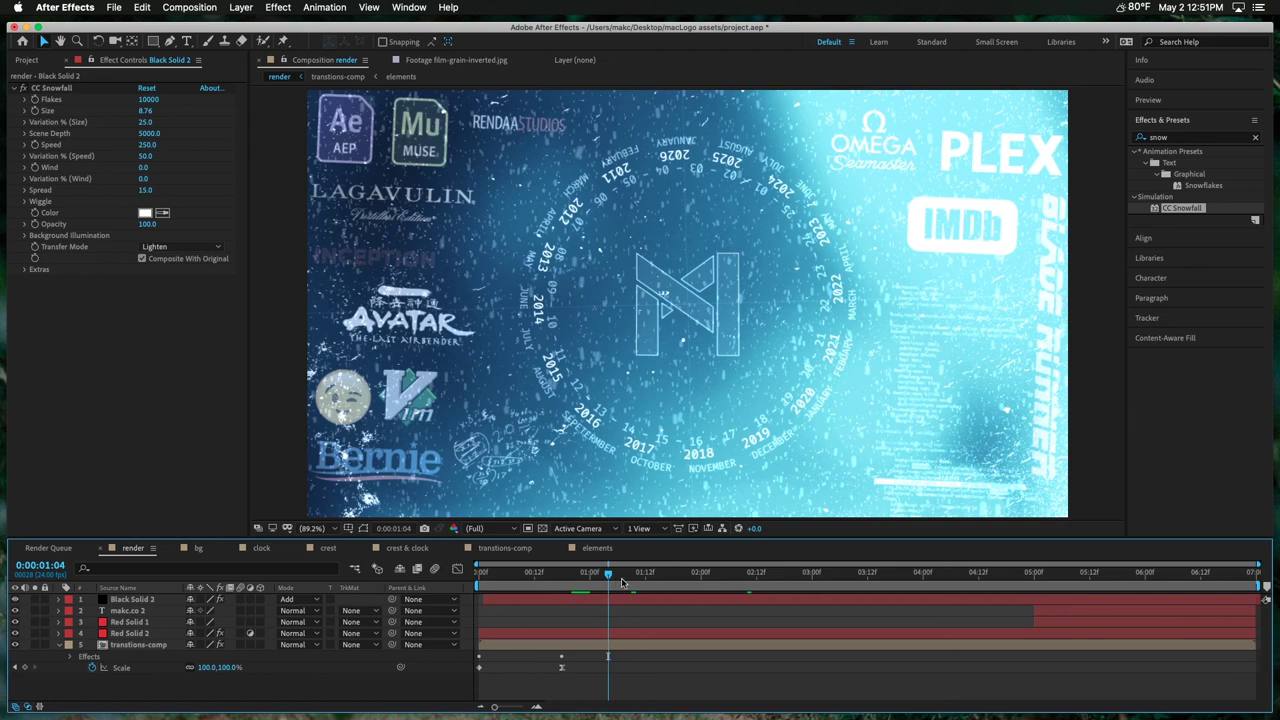
left_click(686, 573)
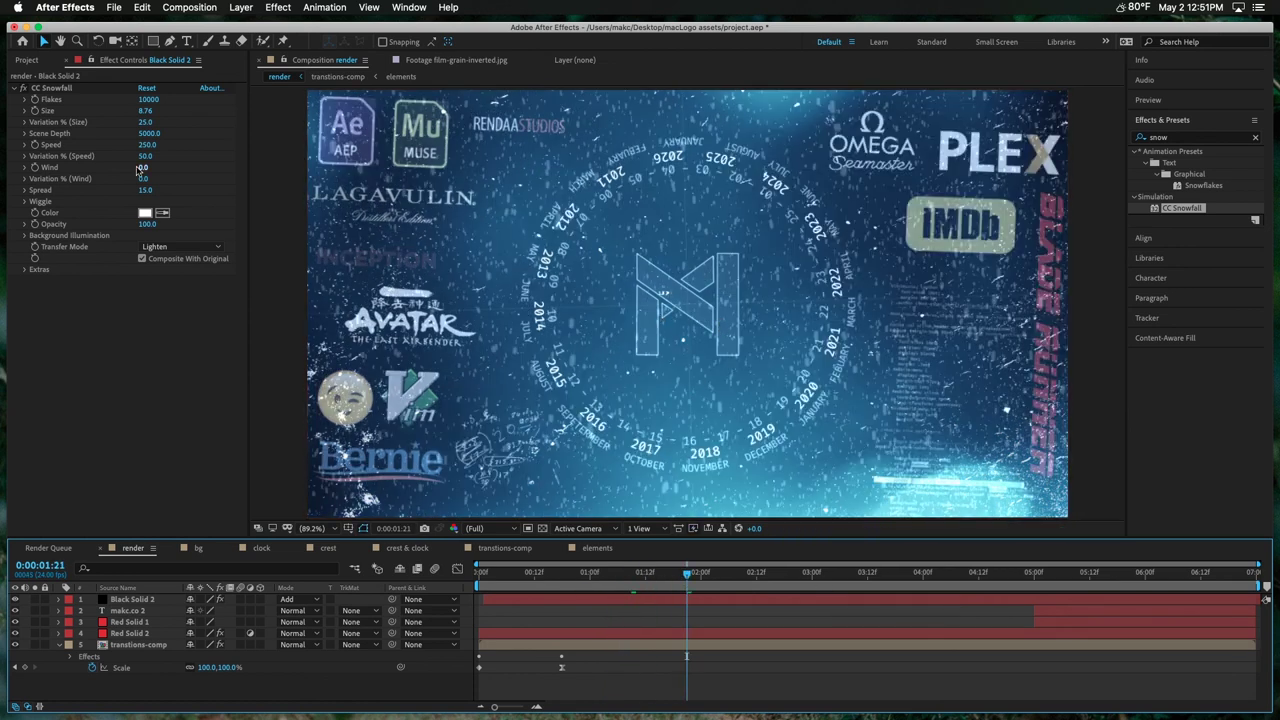
Step: Show layer names in the timeline and delete the Black Solid 2 snowfall layer
left_click(130, 588)
left_click(150, 599)
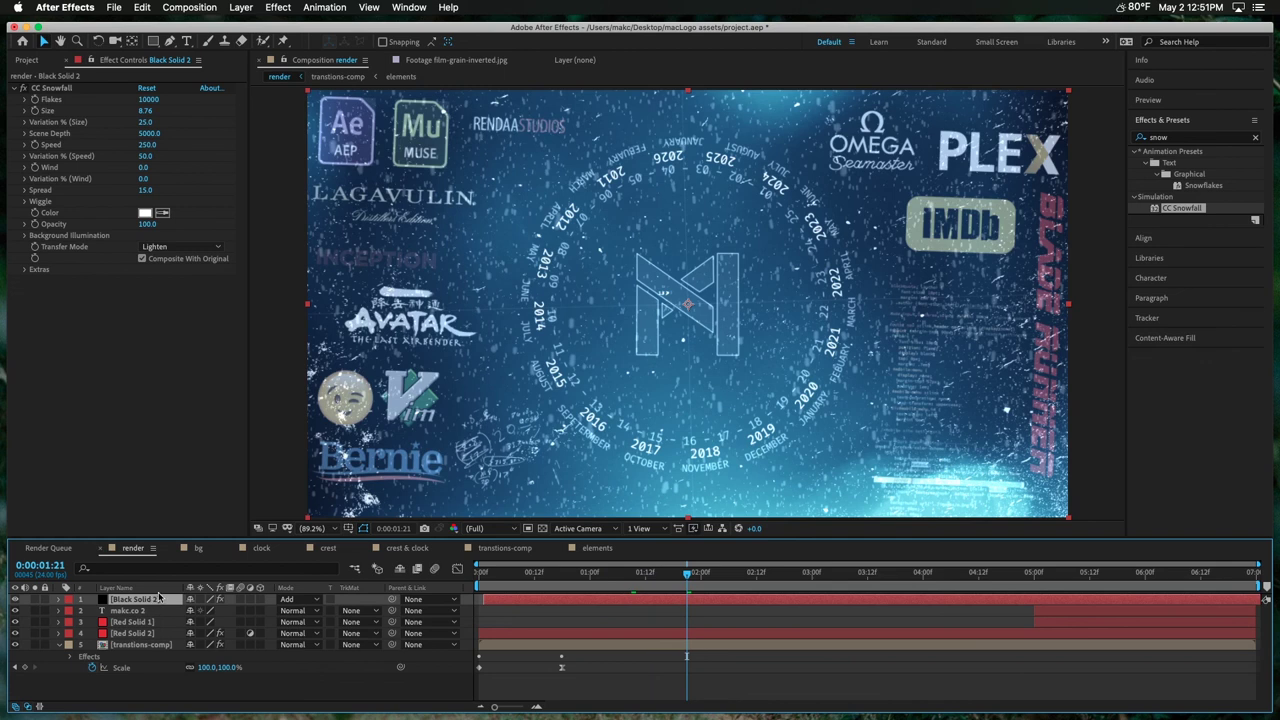
key("Delete")
Step: Look through transtions-comp and its nested bg composition, and return to the render composition
left_click(150, 634)
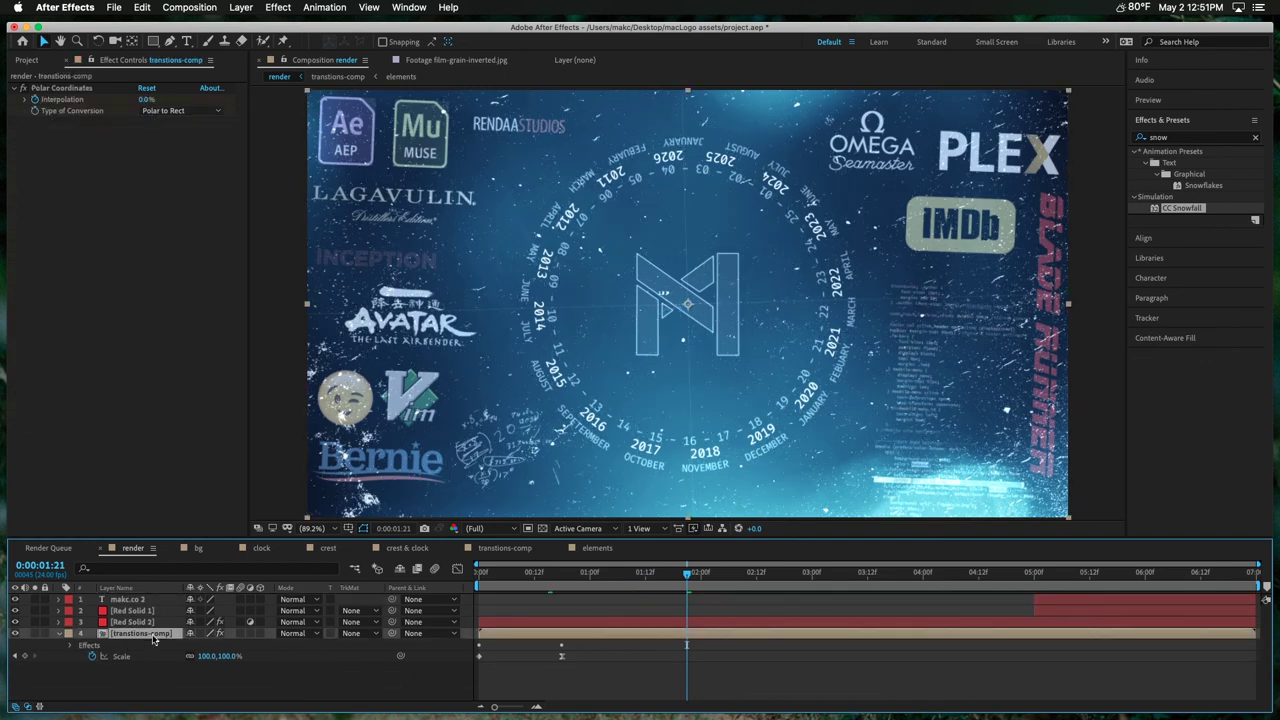
double_click(142, 636)
left_click(140, 667)
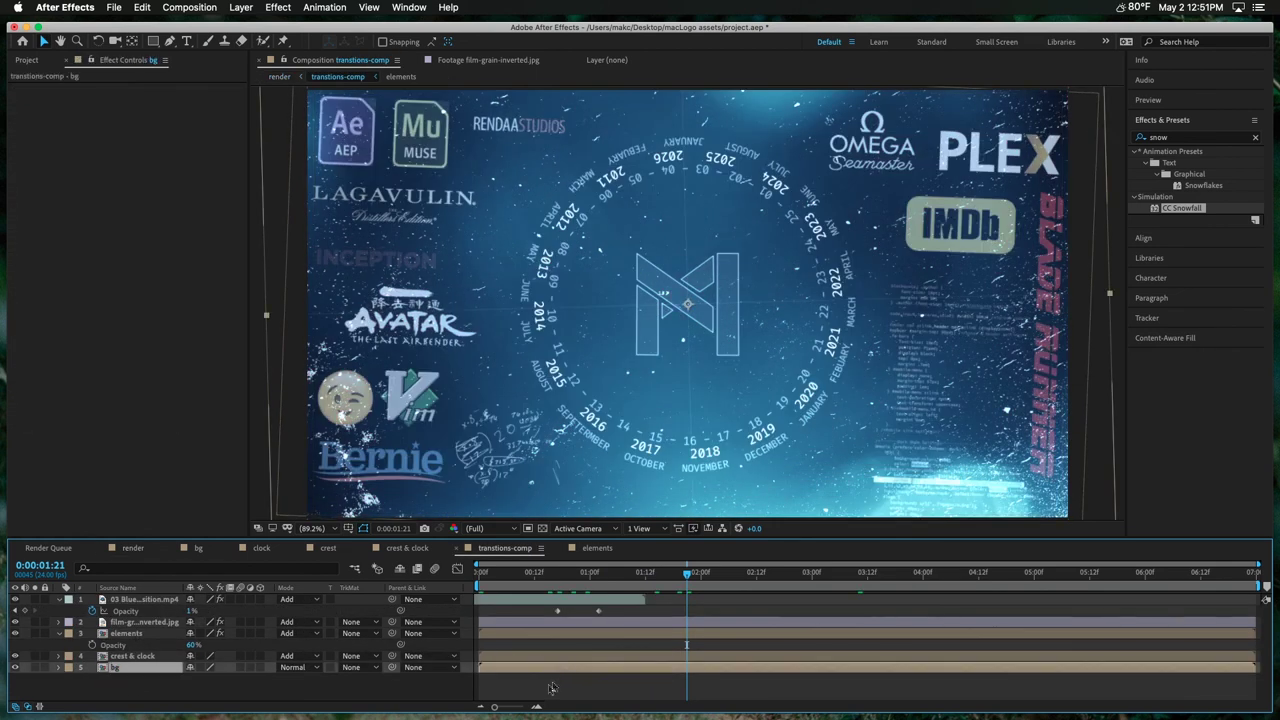
left_click(146, 678)
left_click(140, 667)
double_click(140, 667)
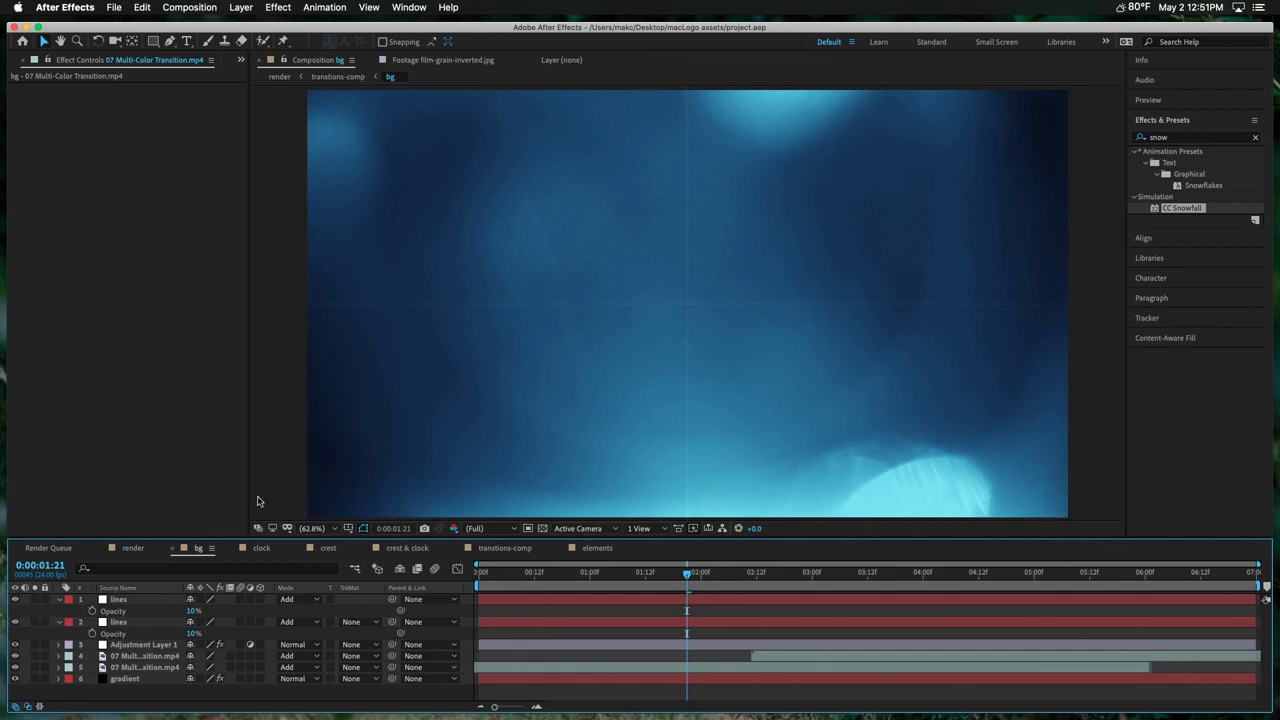
left_click(140, 549)
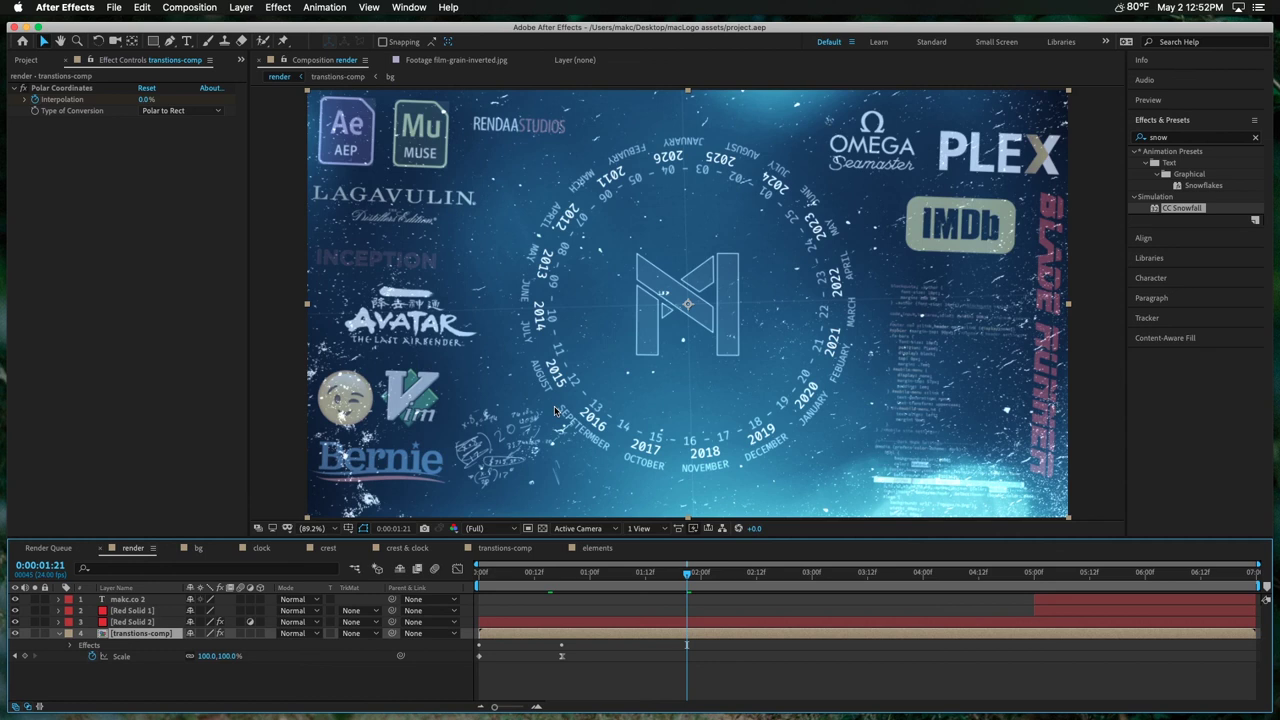
Step: Switch to Preview, shrink the reference screenshot's window, and place it over the composition for comparison
key("super+Tab")
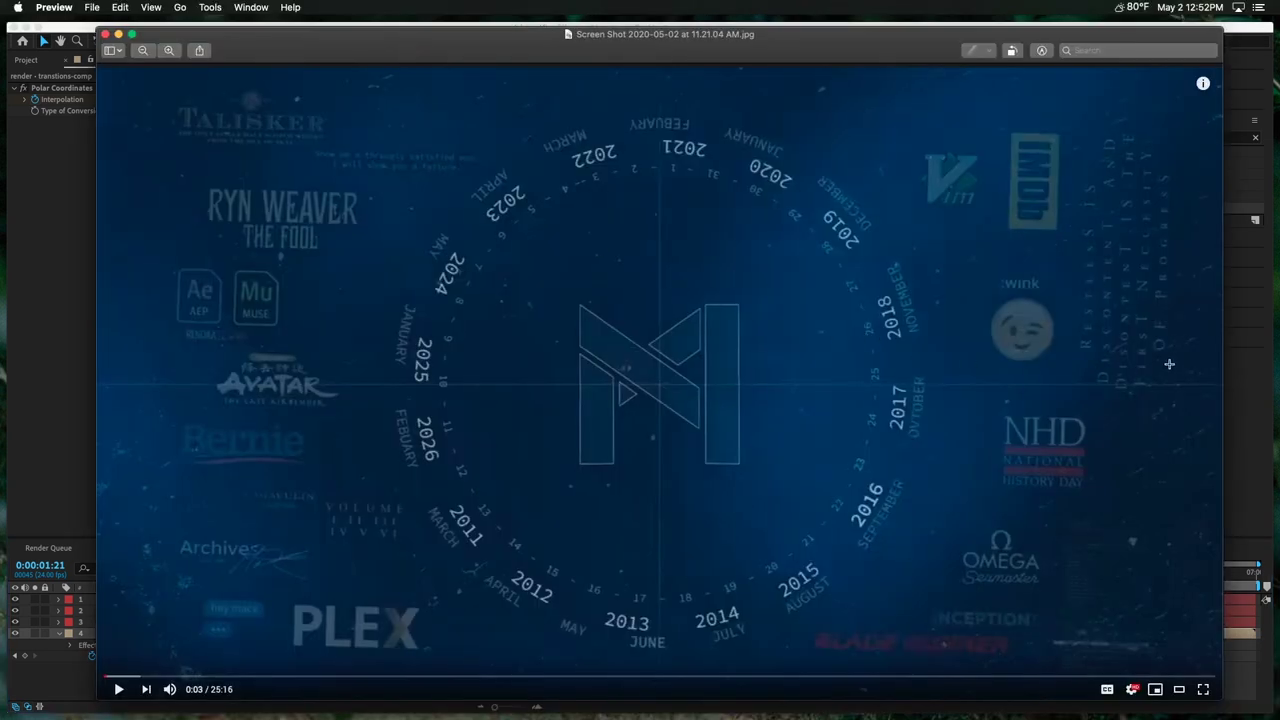
left_click_drag(1222, 351, 436, 198)
left_click_drag(233, 37, 1041, 43)
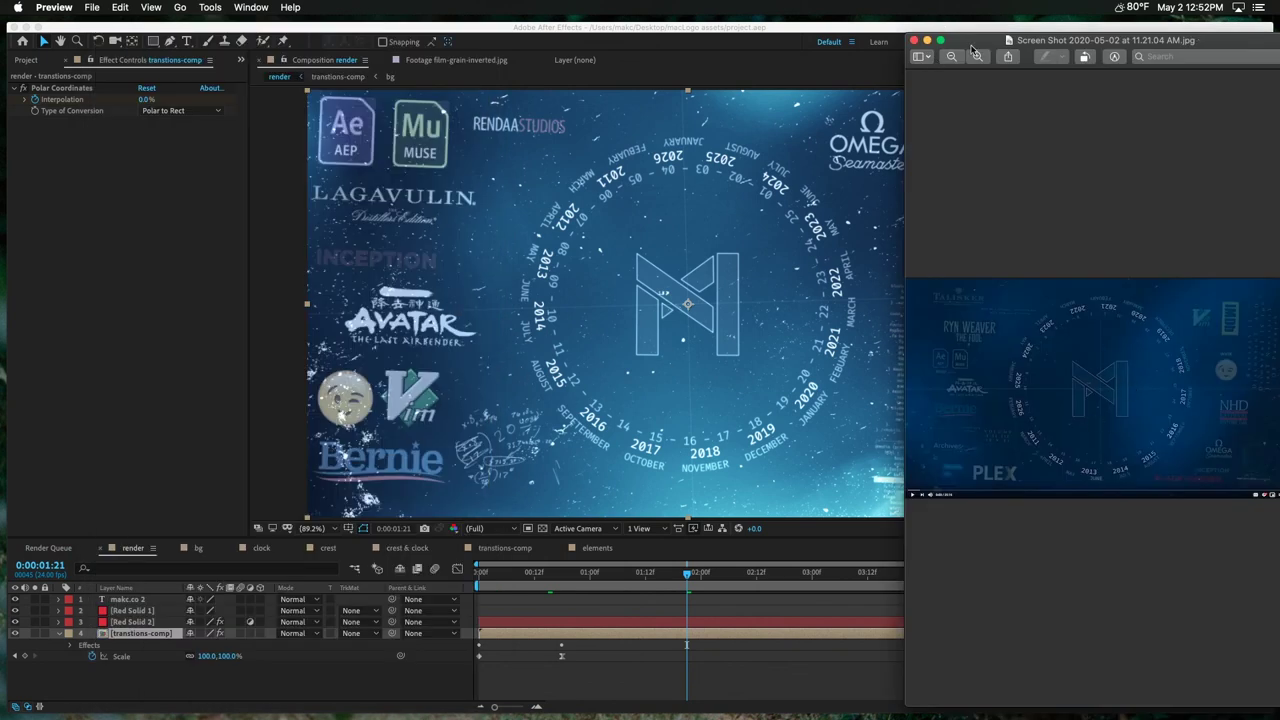
left_click_drag(977, 34, 462, 62)
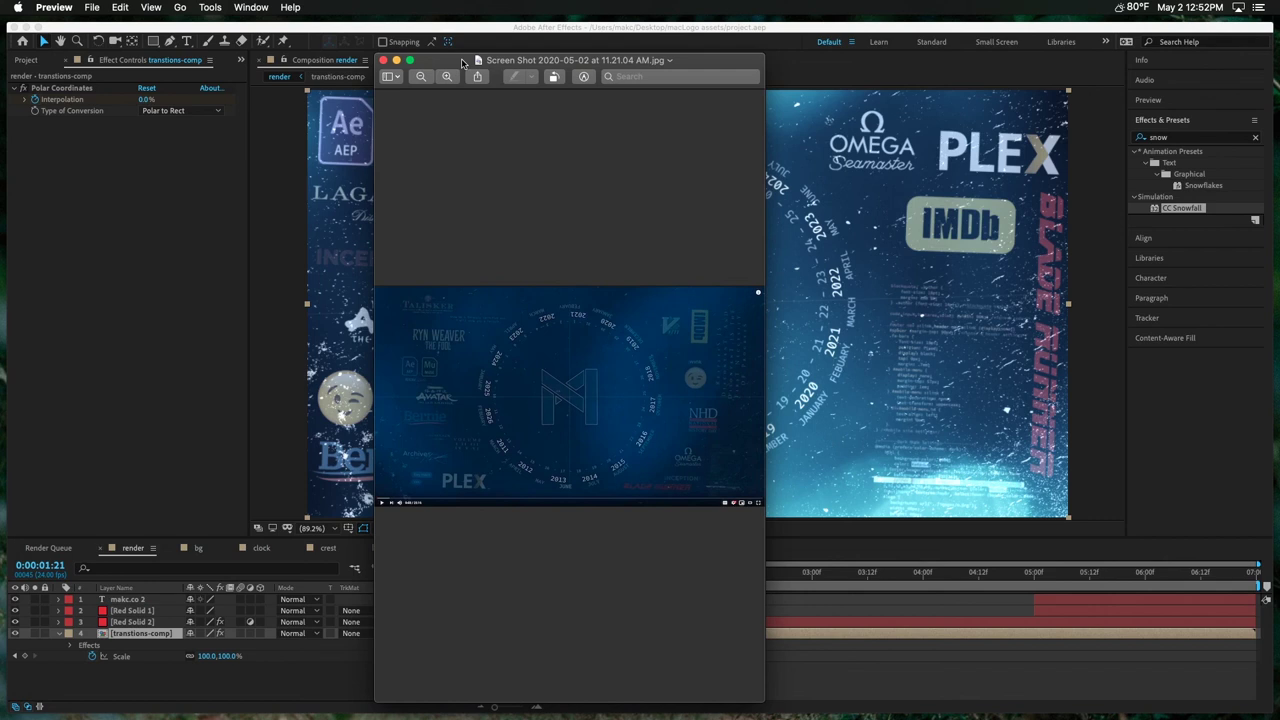
left_click_drag(462, 62, 461, 80)
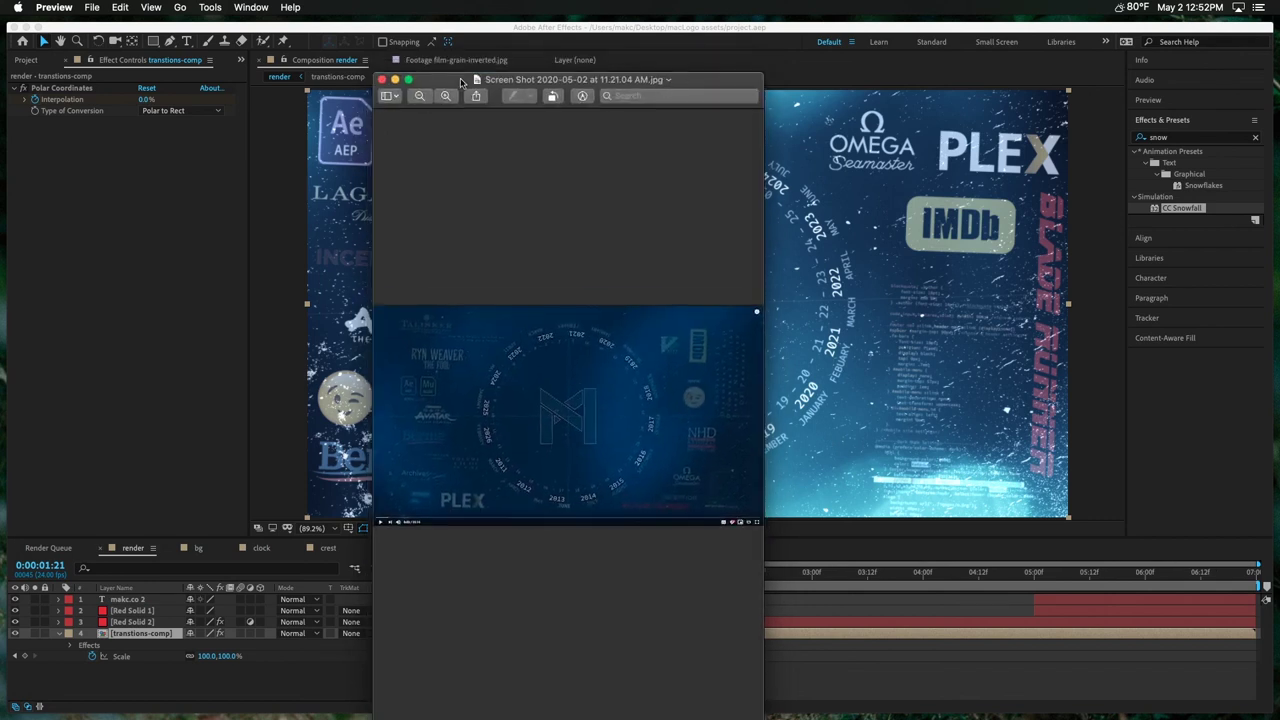